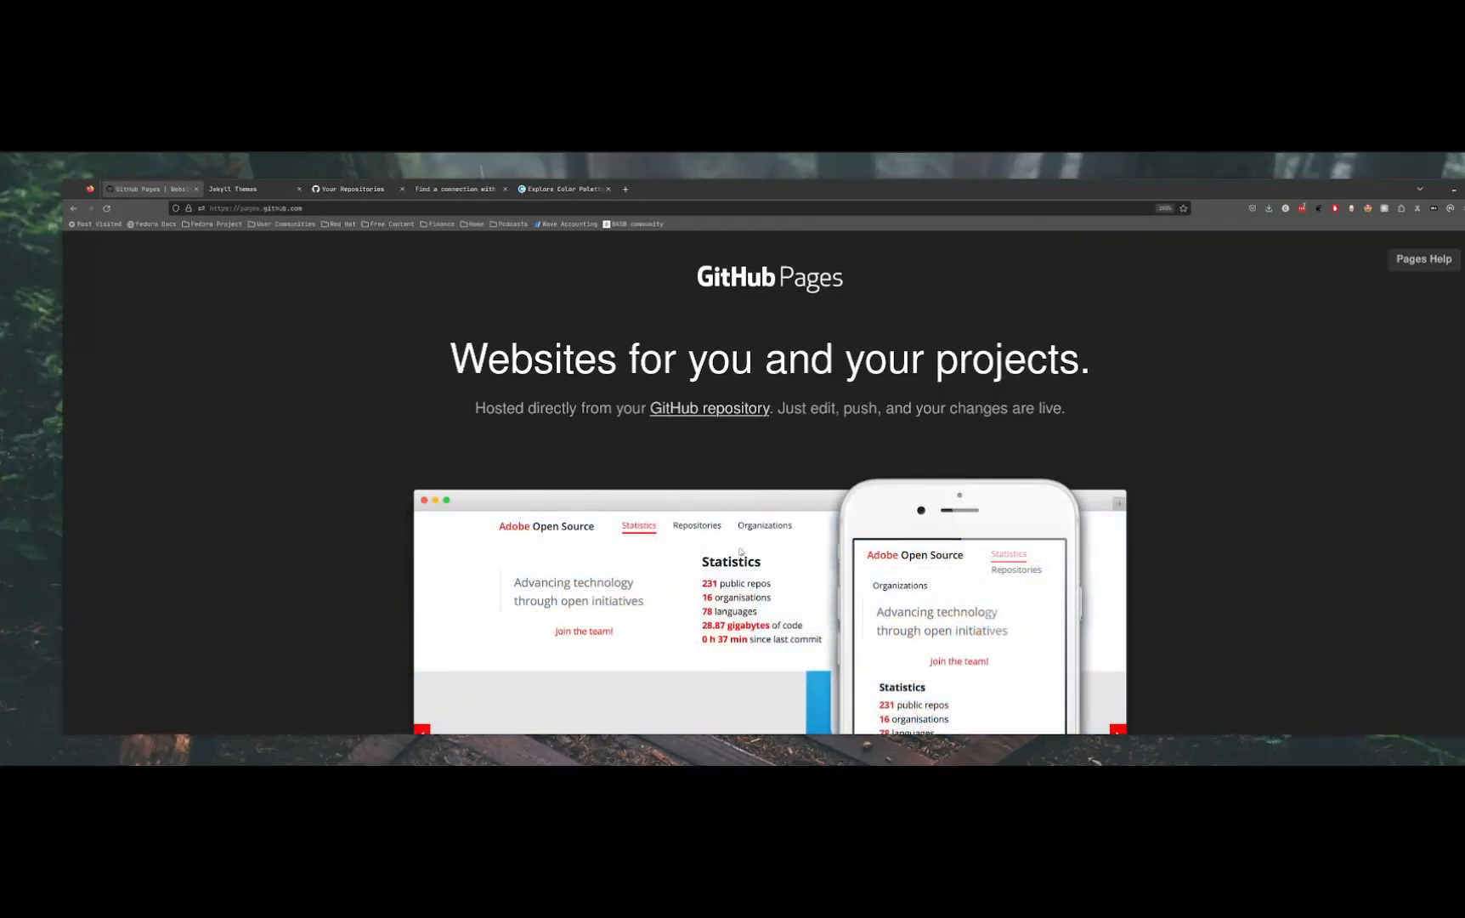
# Read the GitHub Pages getting-started instructions, focusing on the username.github.io repository naming rule in the "Create a repository" section
pyautogui.scroll(-10, 754, 527)
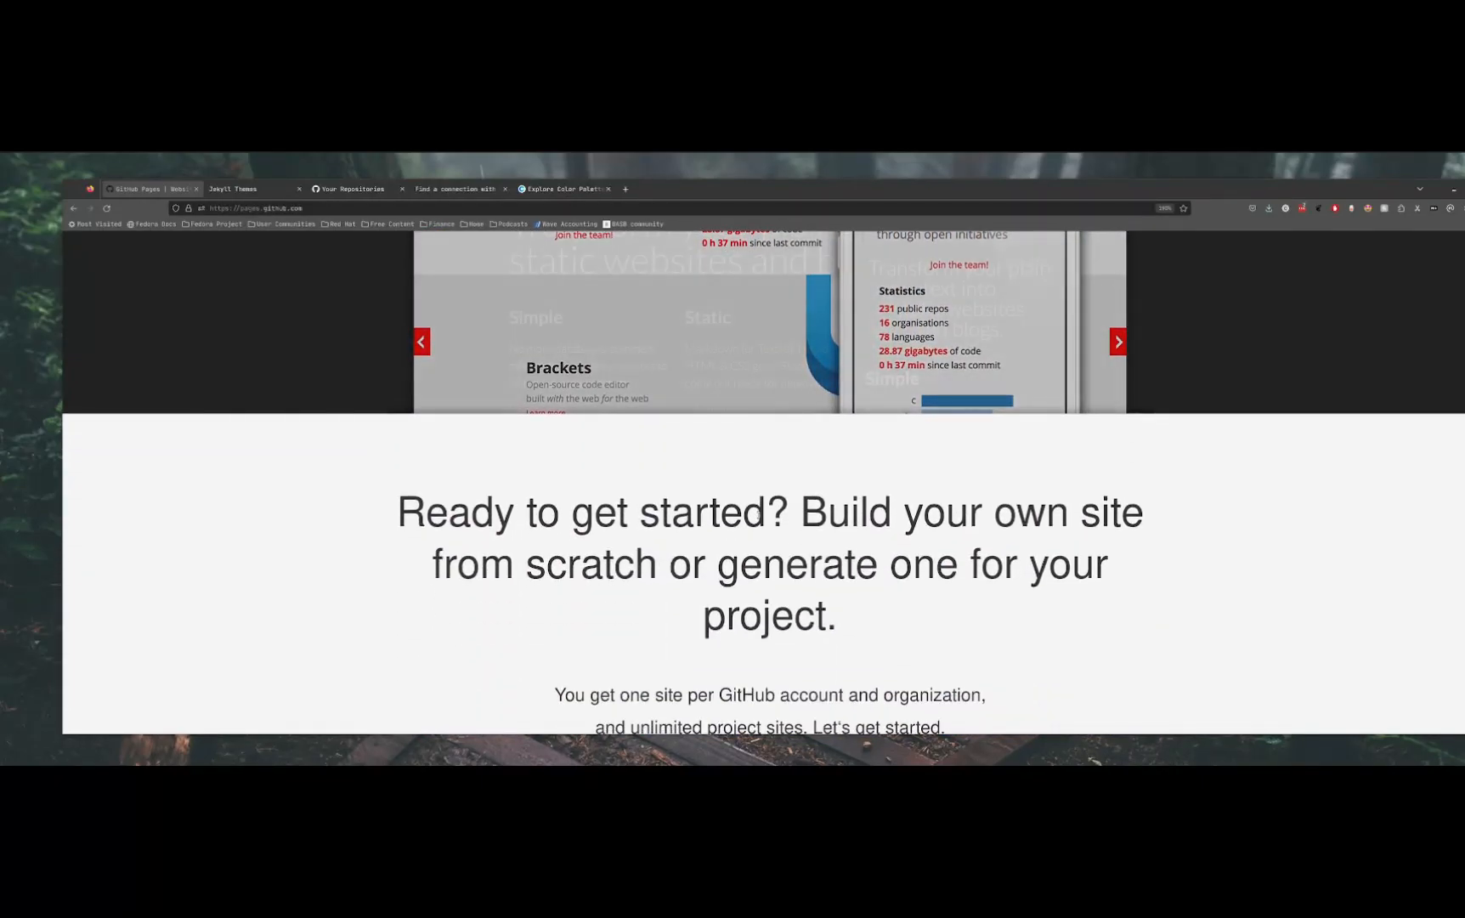
pyautogui.scroll(-1, 761, 520)
pyautogui.scroll(1, 762, 521)
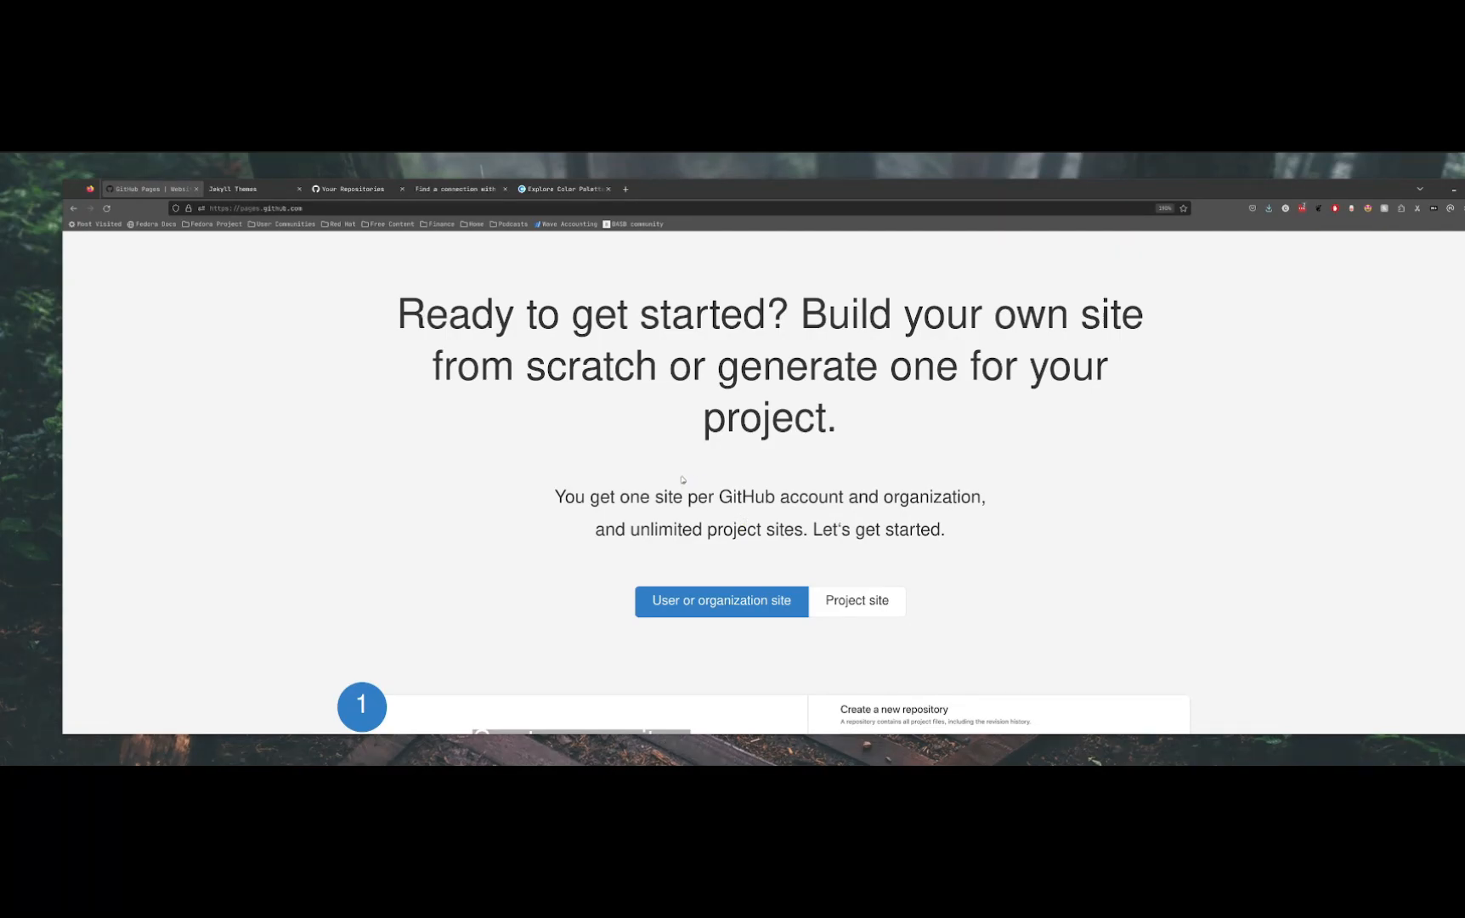
pyautogui.scroll(-3, 693, 480)
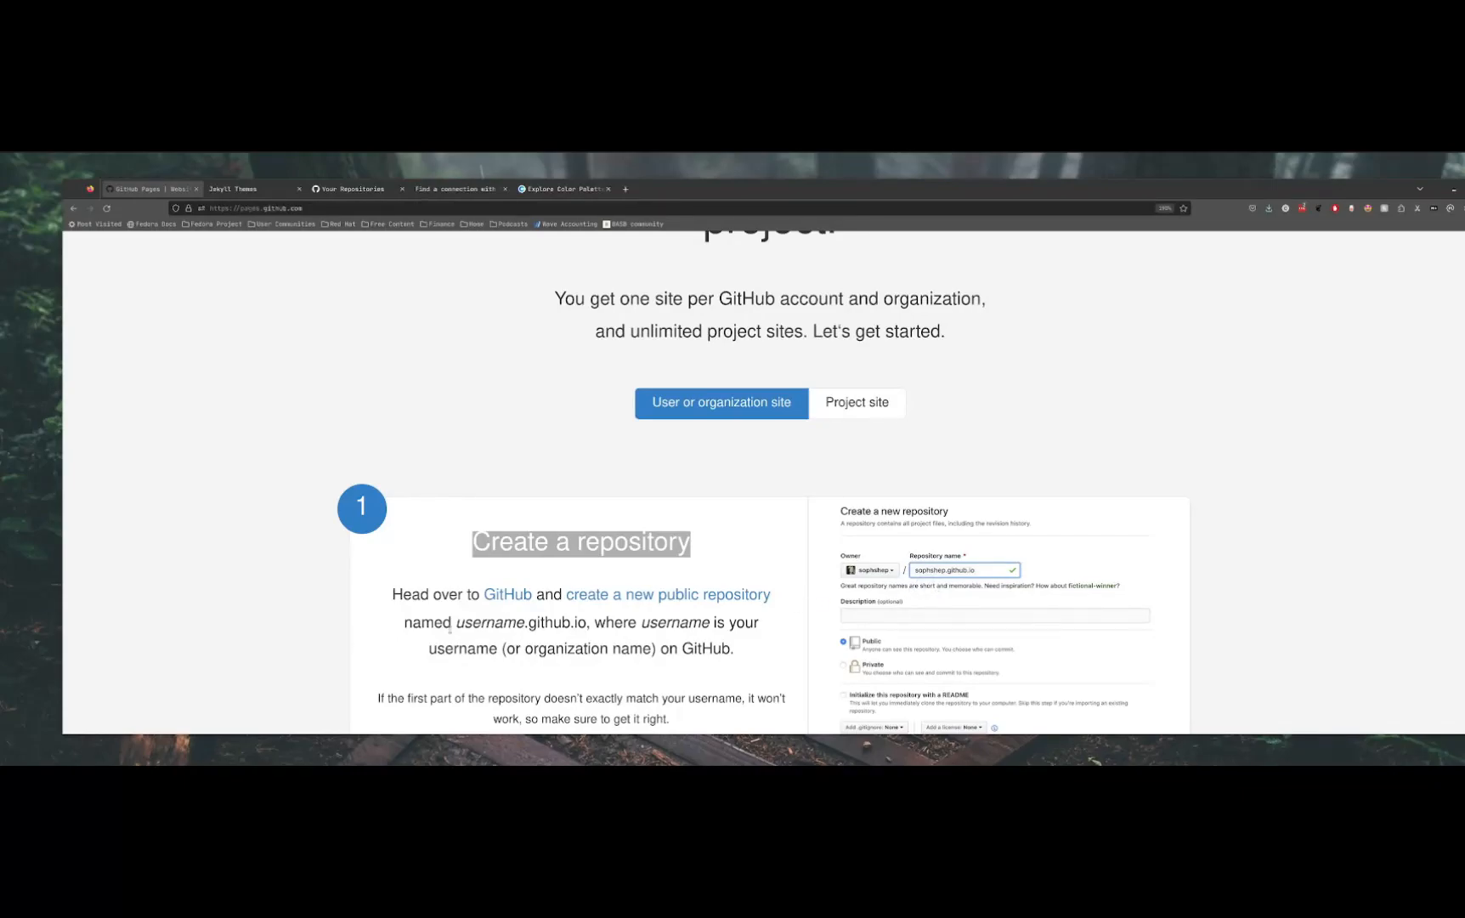
pyautogui.moveTo(458, 623); pyautogui.dragTo(571, 623)
pyautogui.doubleClick(490, 623)
pyautogui.doubleClick(550, 623)
pyautogui.doubleClick(580, 623)
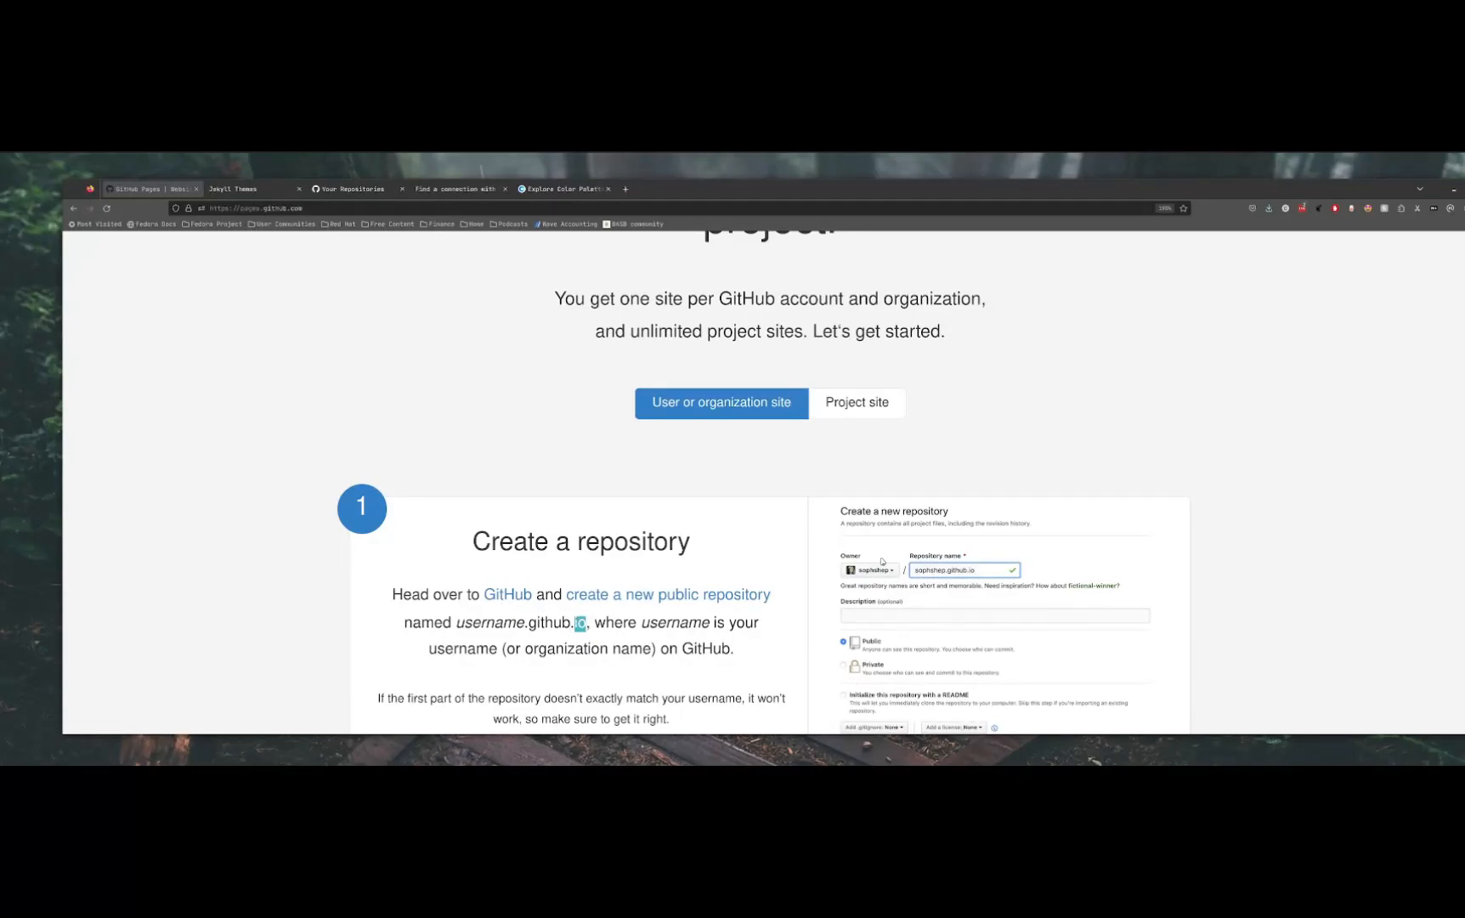
pyautogui.moveTo(1061, 190); pyautogui.dragTo(1033, 188)
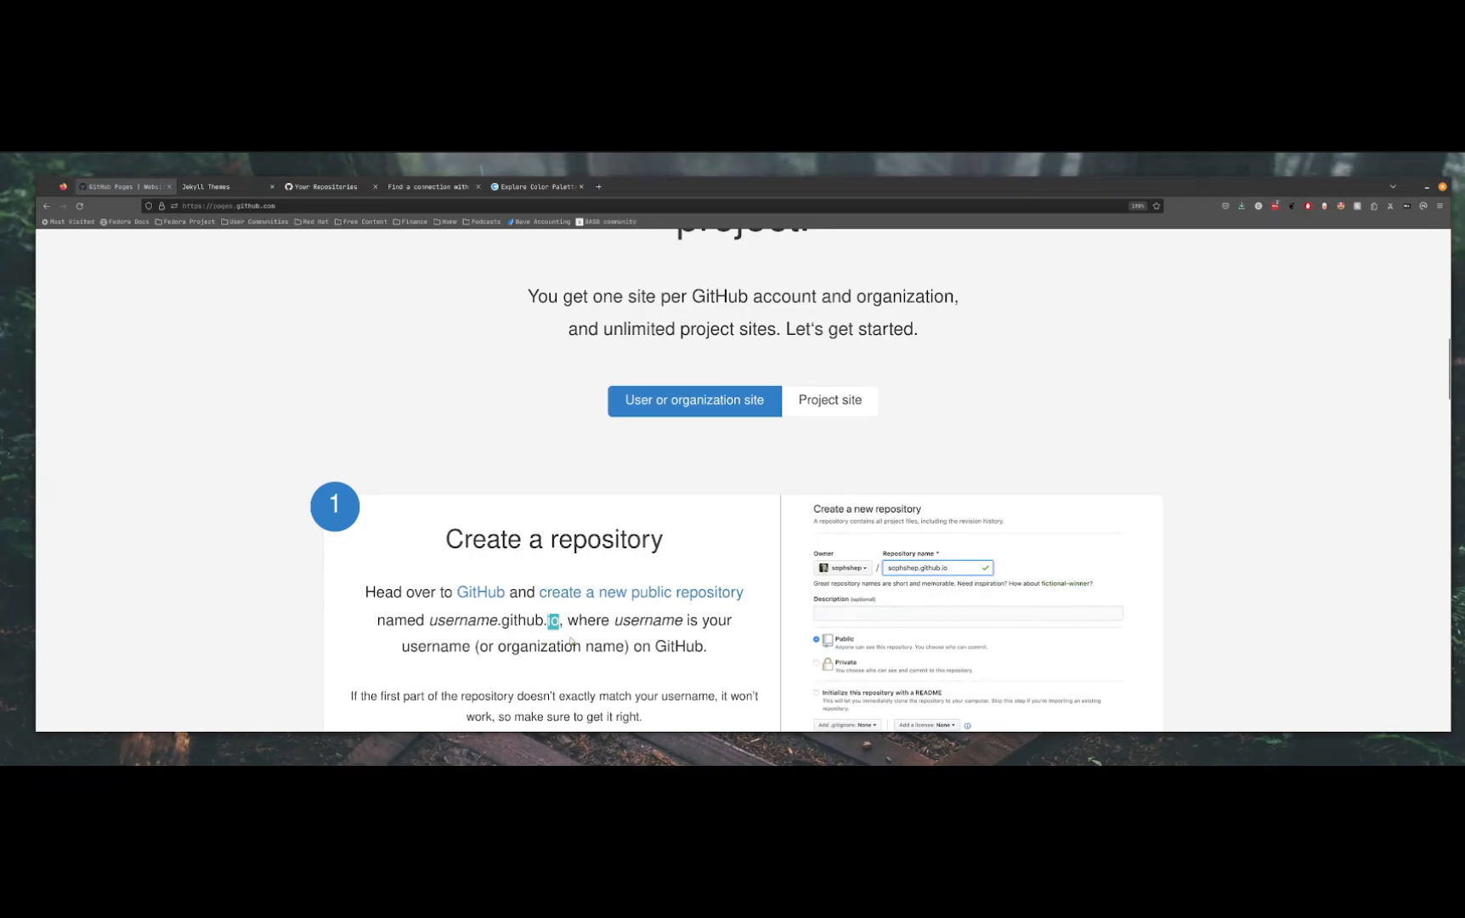
pyautogui.click(566, 644)
# Switch to the Jekyll Themes site and look over the gallery of available themes
pyautogui.click(221, 189)
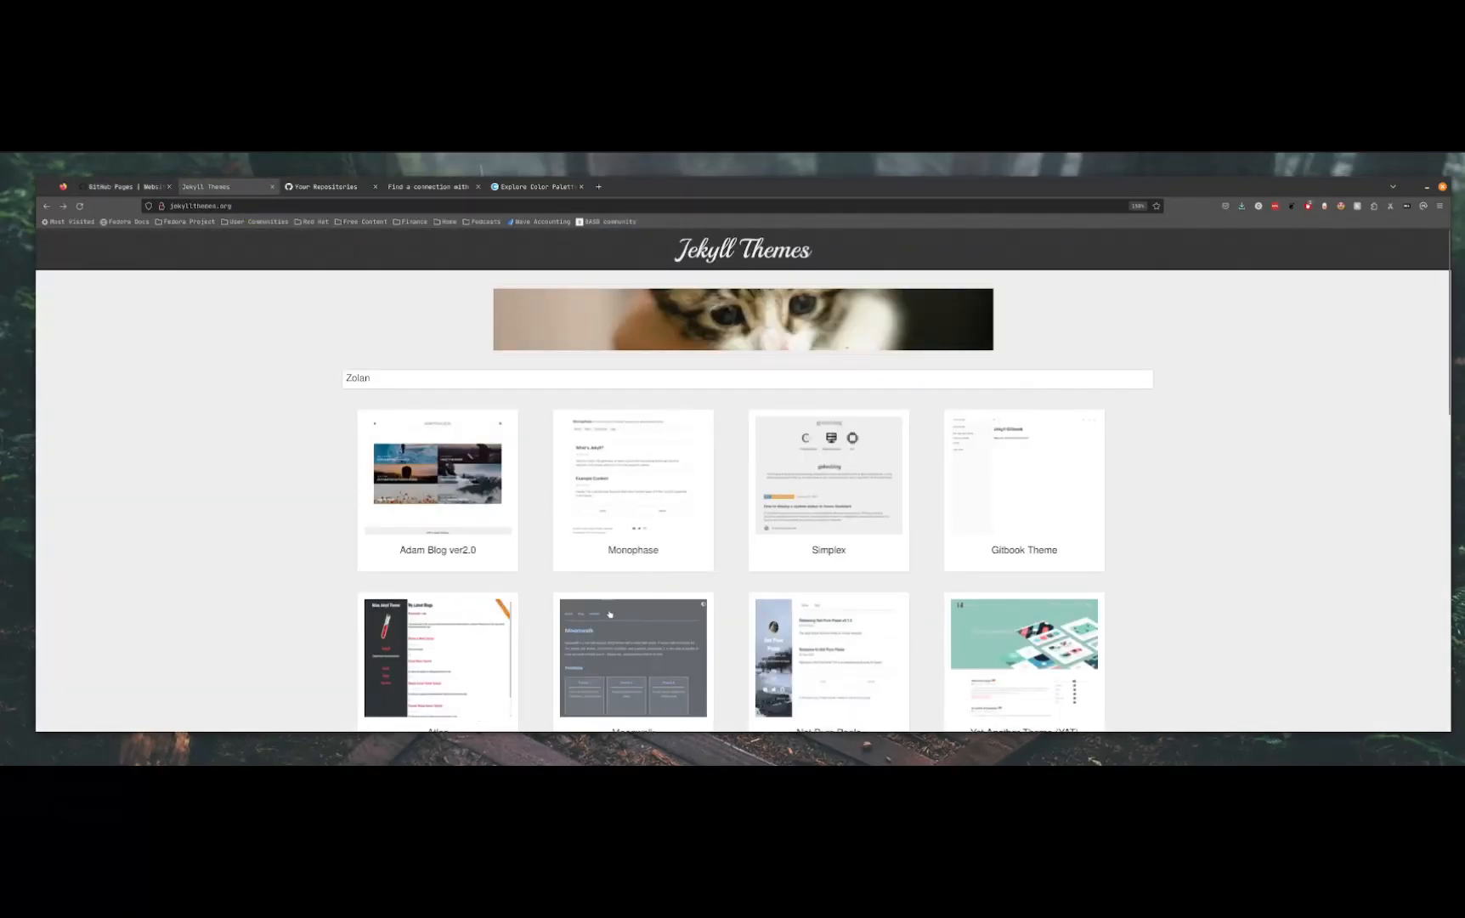
pyautogui.doubleClick(397, 377)
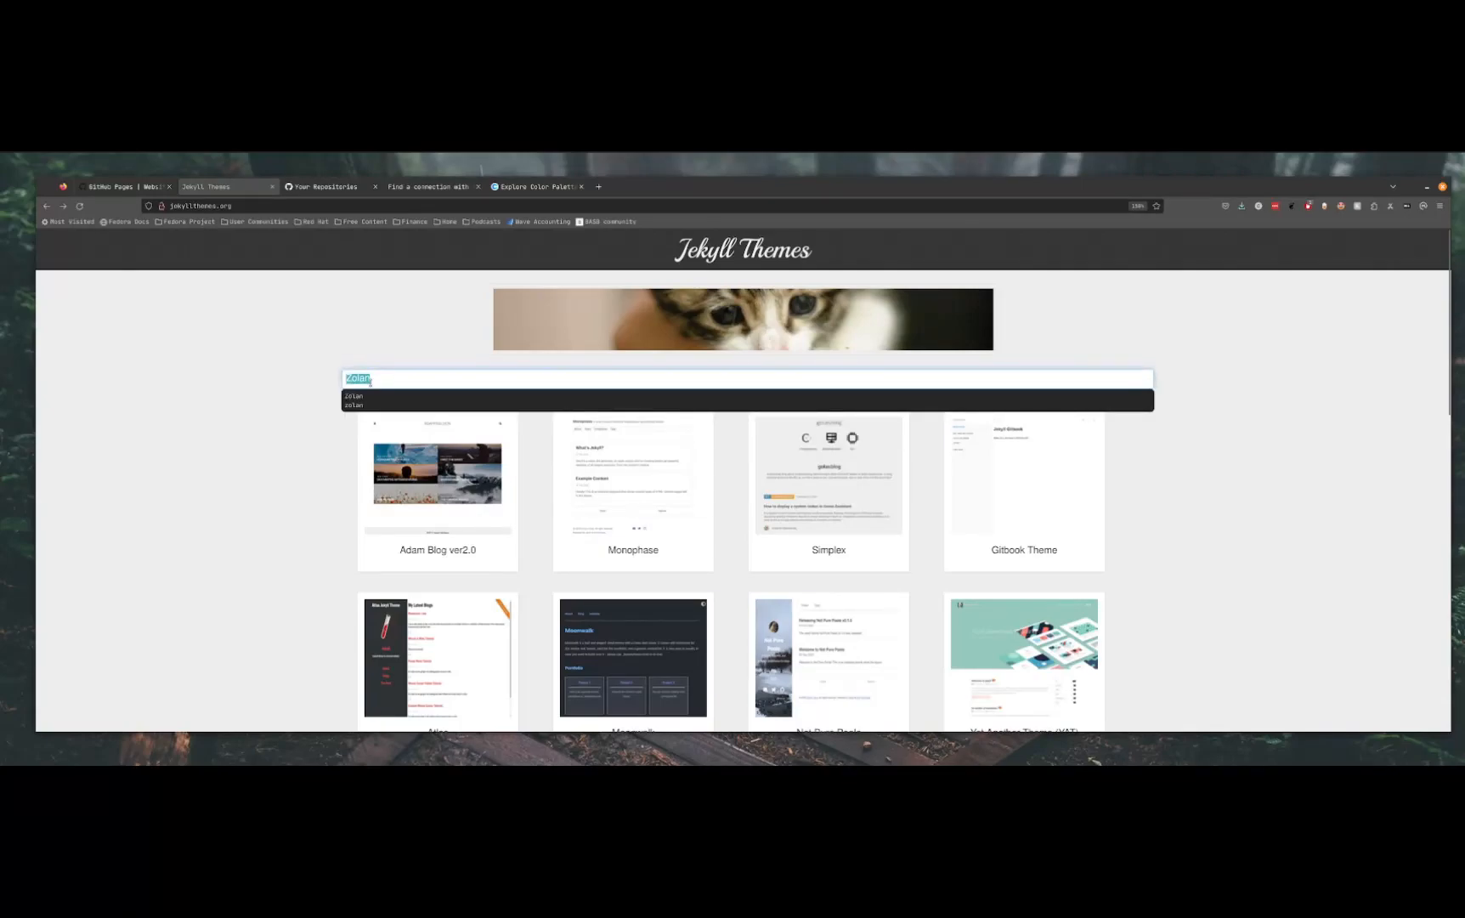
pyautogui.click(269, 410)
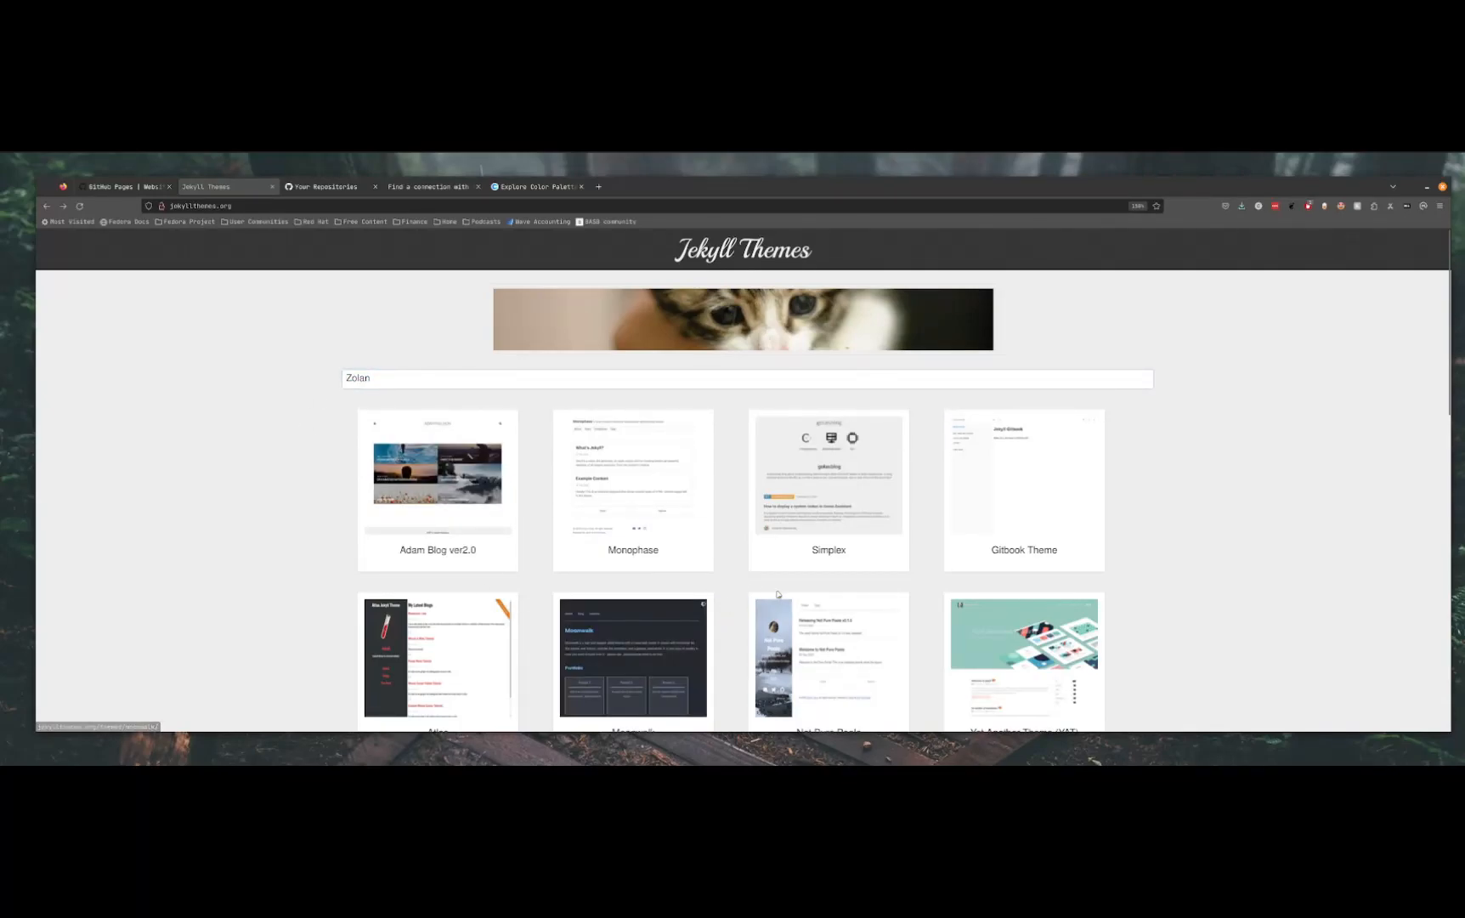
pyautogui.scroll(-3, 943, 618)
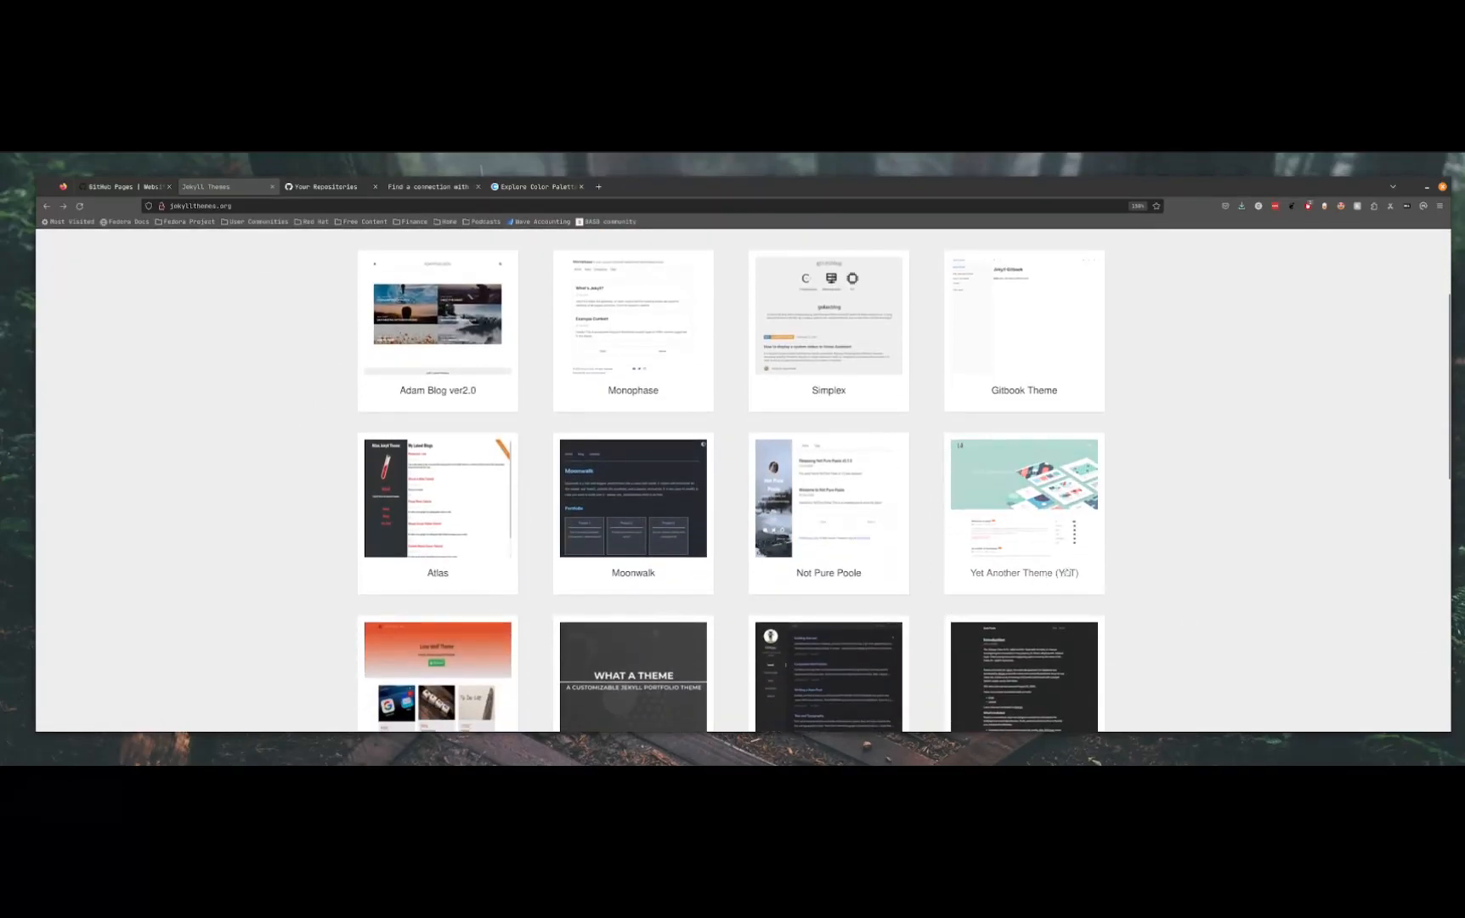
pyautogui.scroll(3, 868, 491)
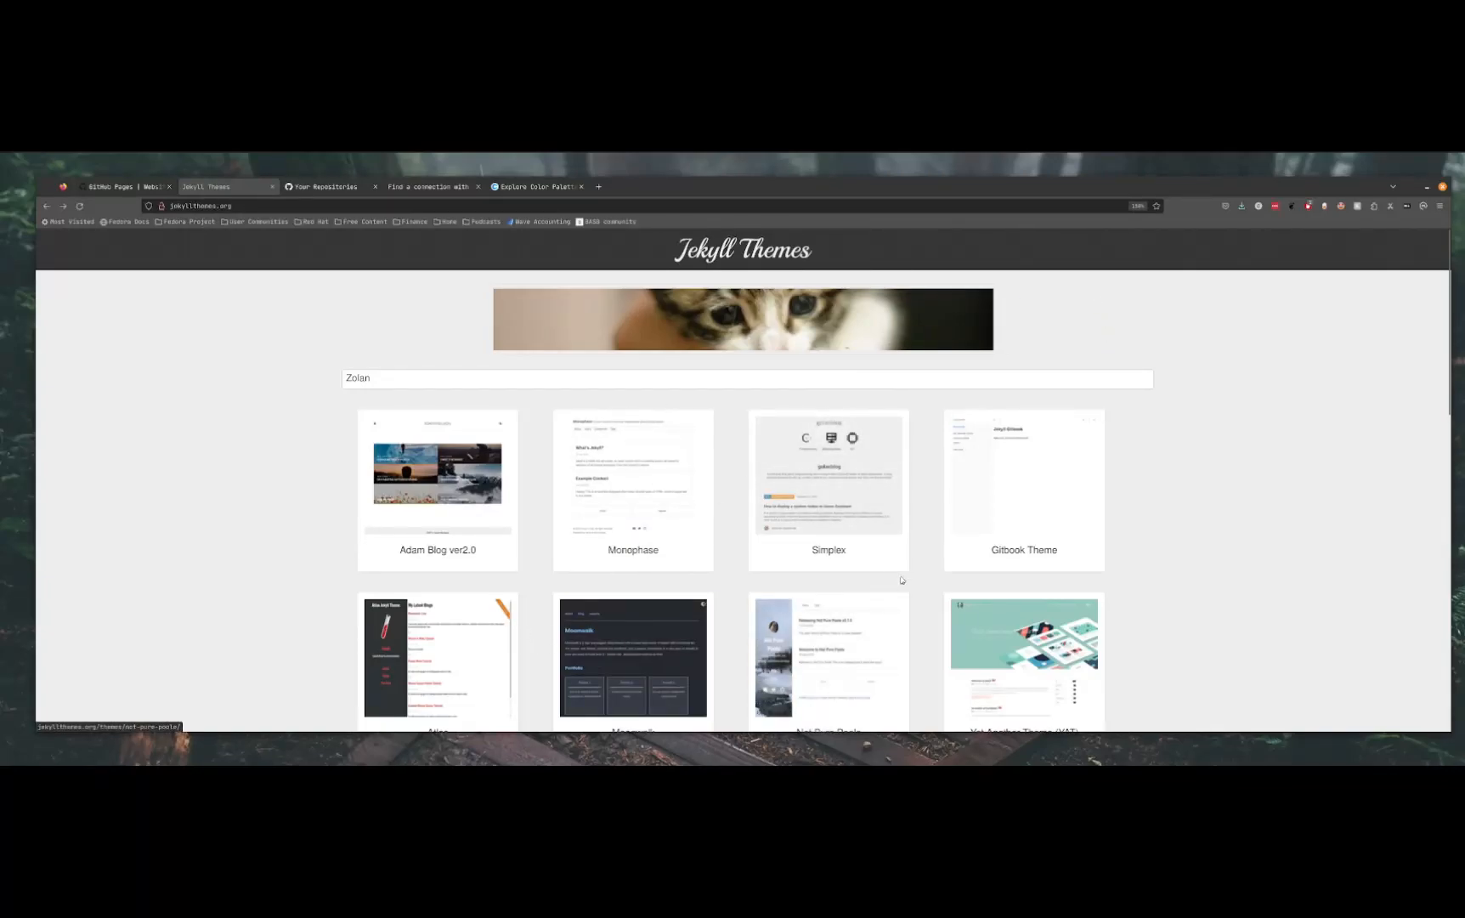
pyautogui.moveTo(841, 265); pyautogui.dragTo(741, 255)
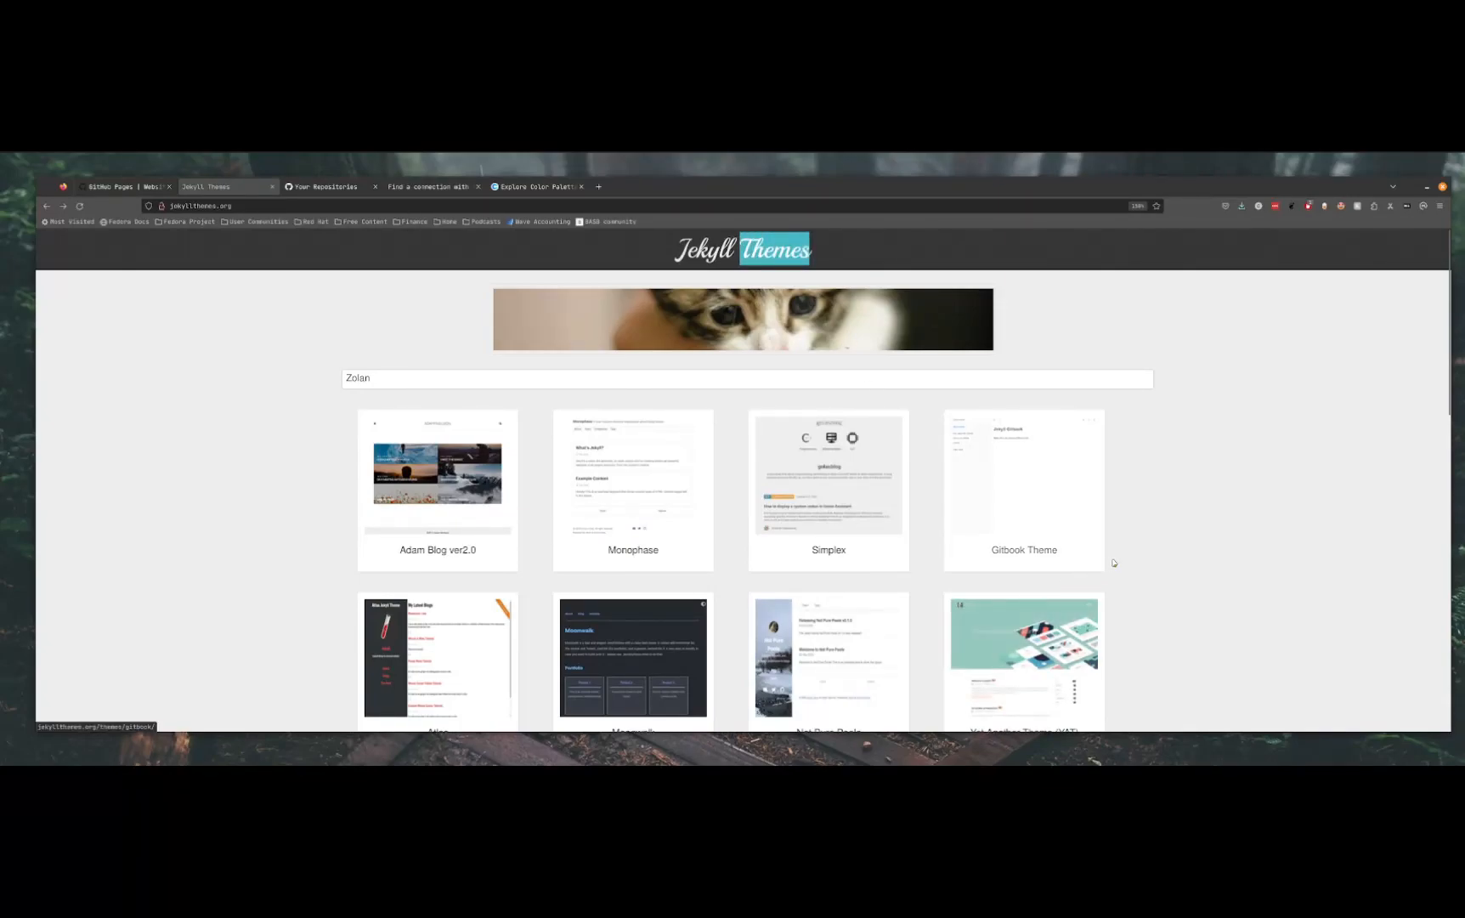
pyautogui.click(1164, 549)
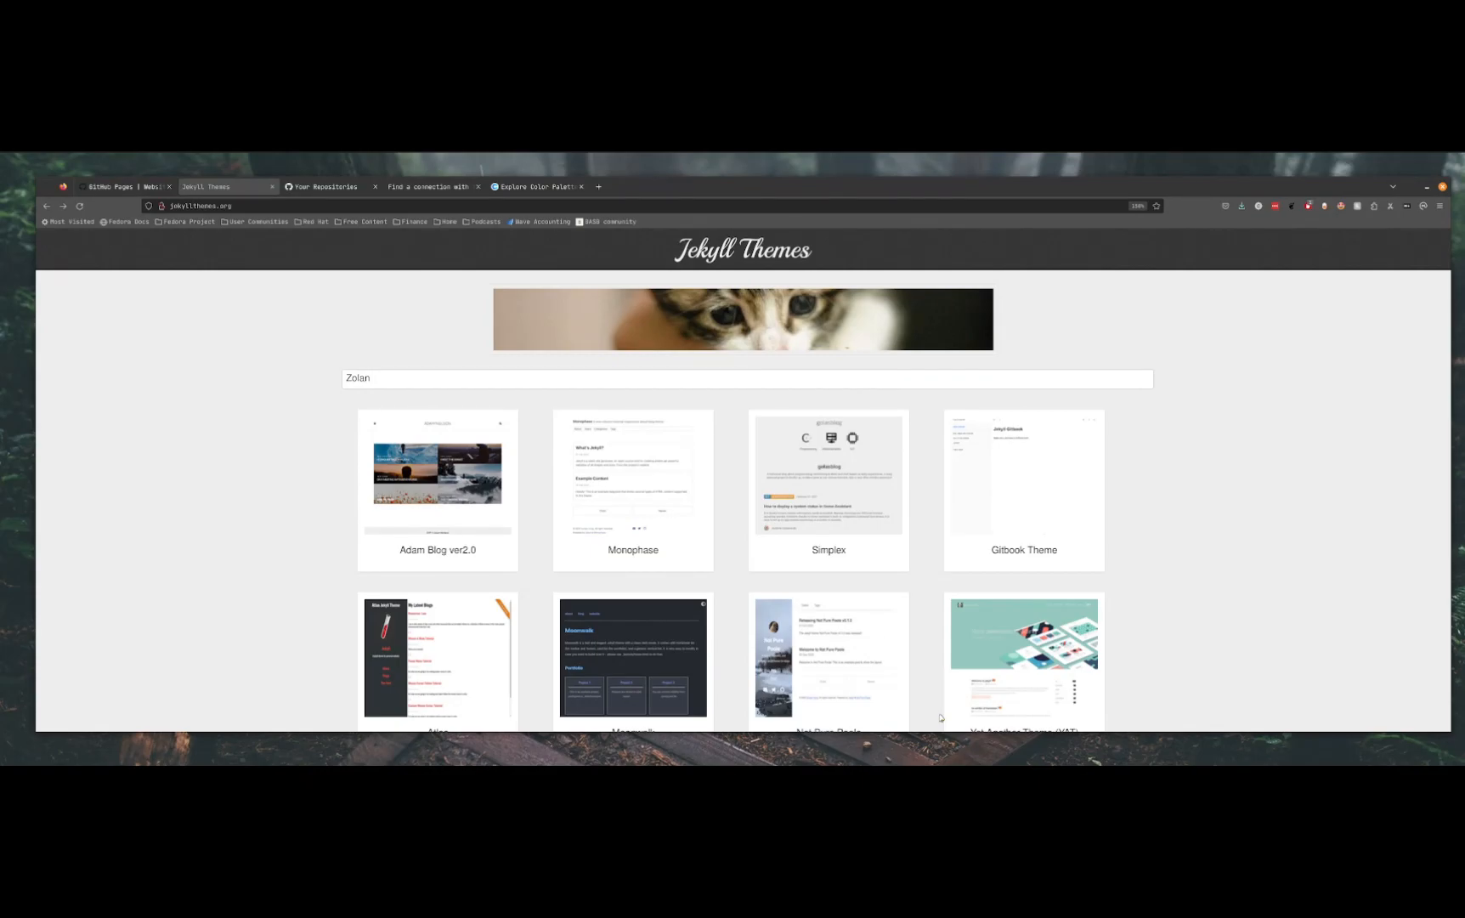
# View the Simplex theme's details and live demo, and return to the theme gallery
pyautogui.click(826, 495)
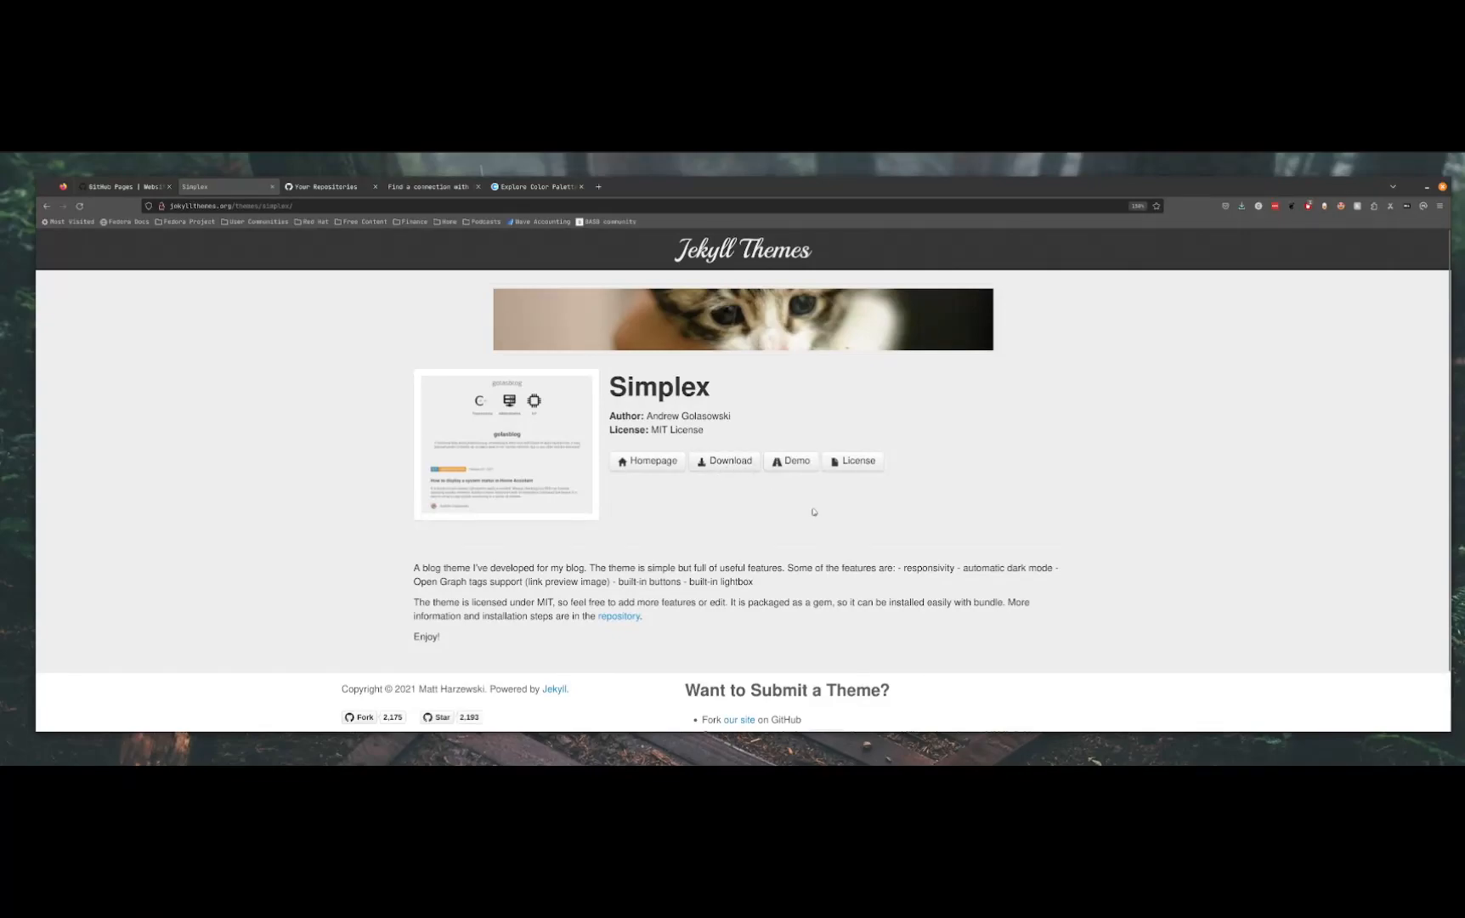
pyautogui.scroll(-1, 809, 466)
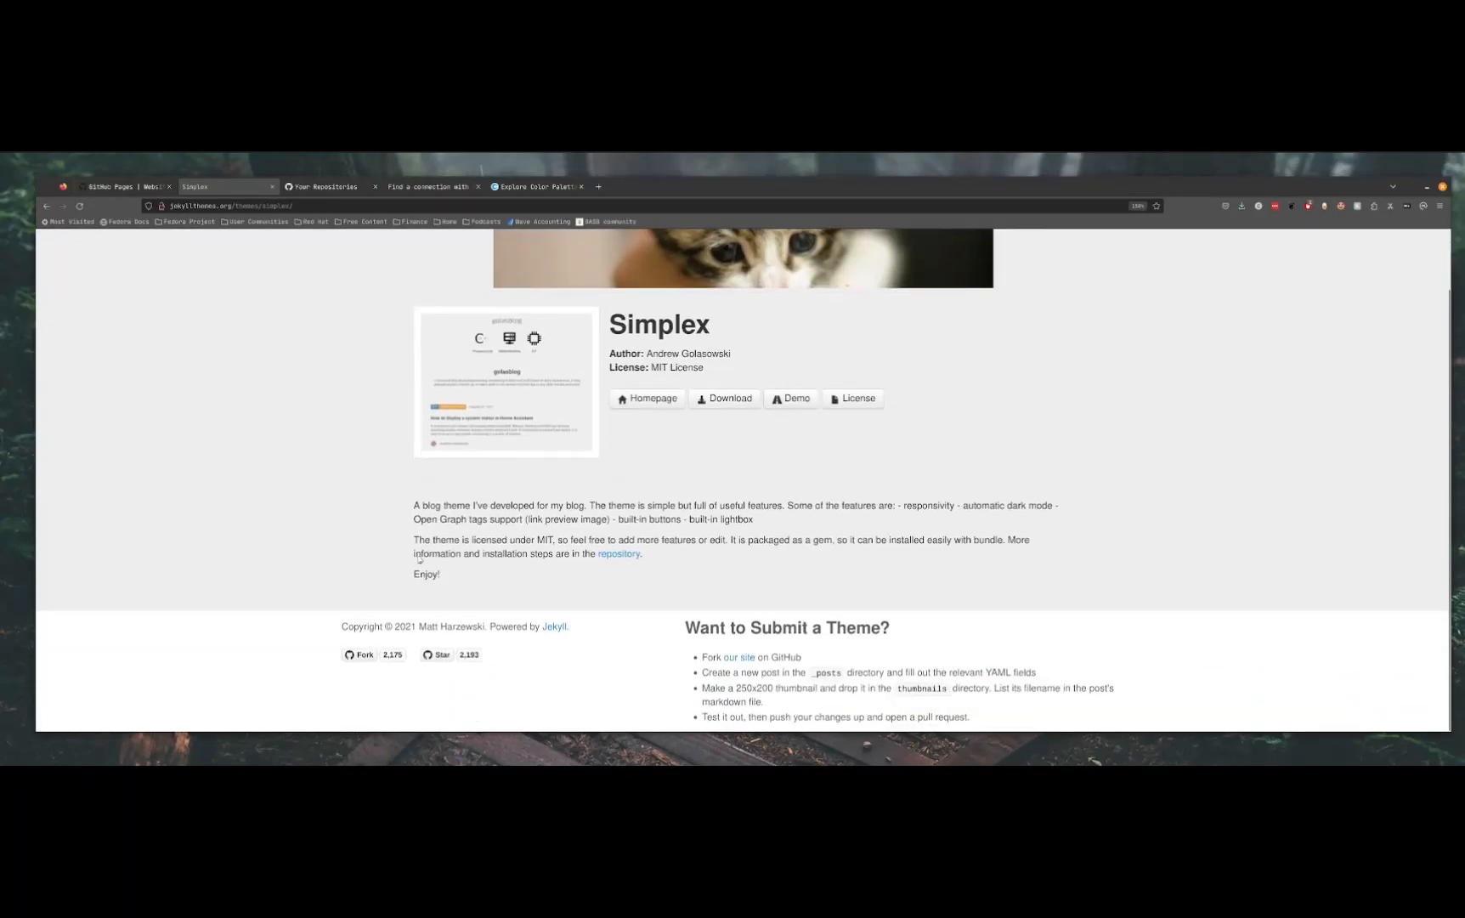
pyautogui.click(790, 402)
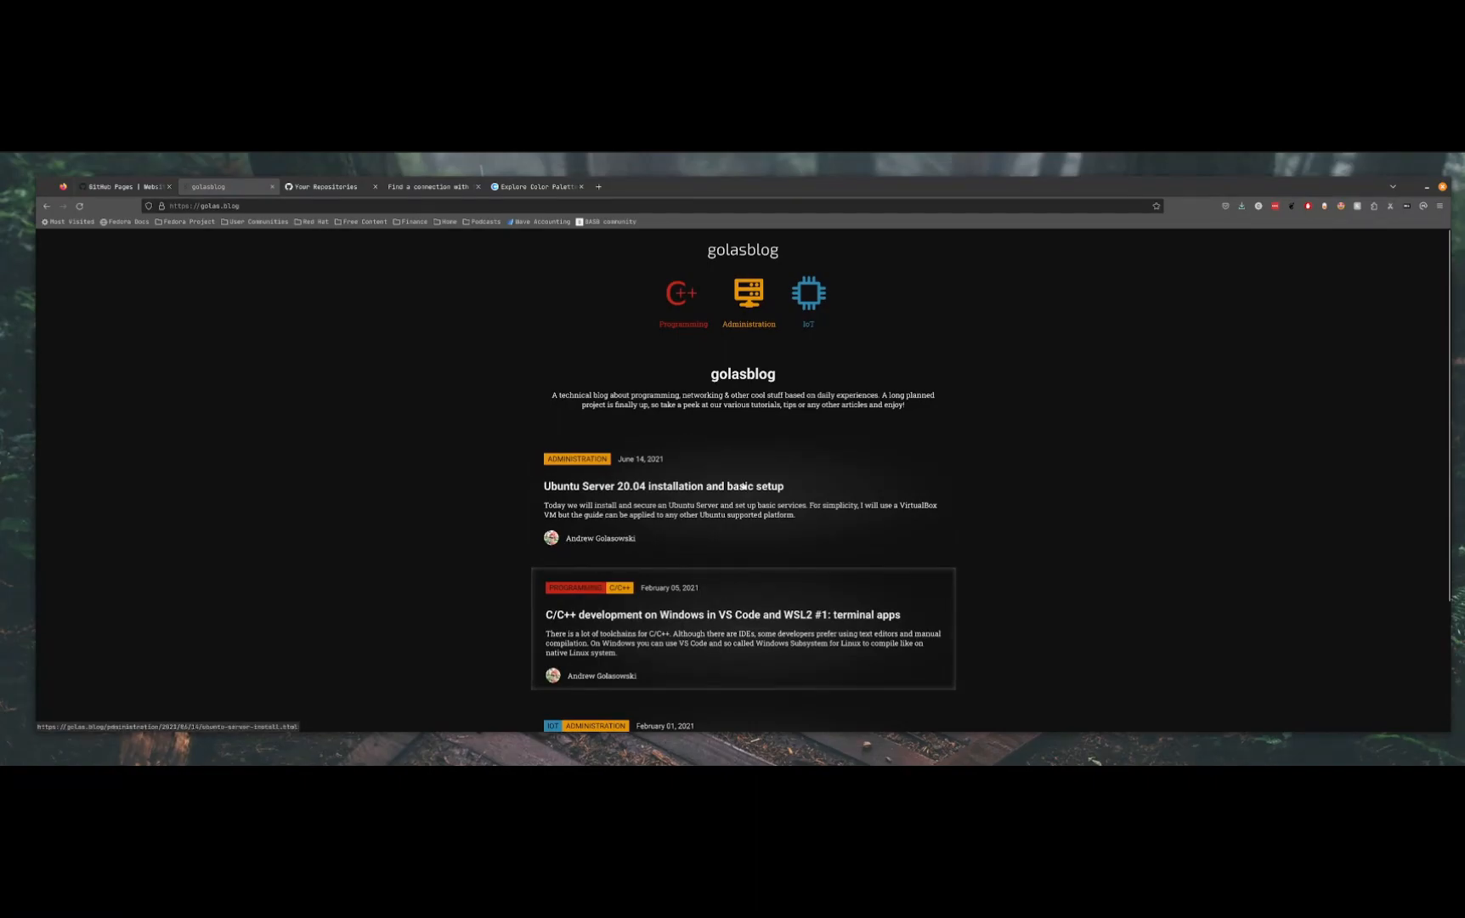
pyautogui.moveTo(695, 295)
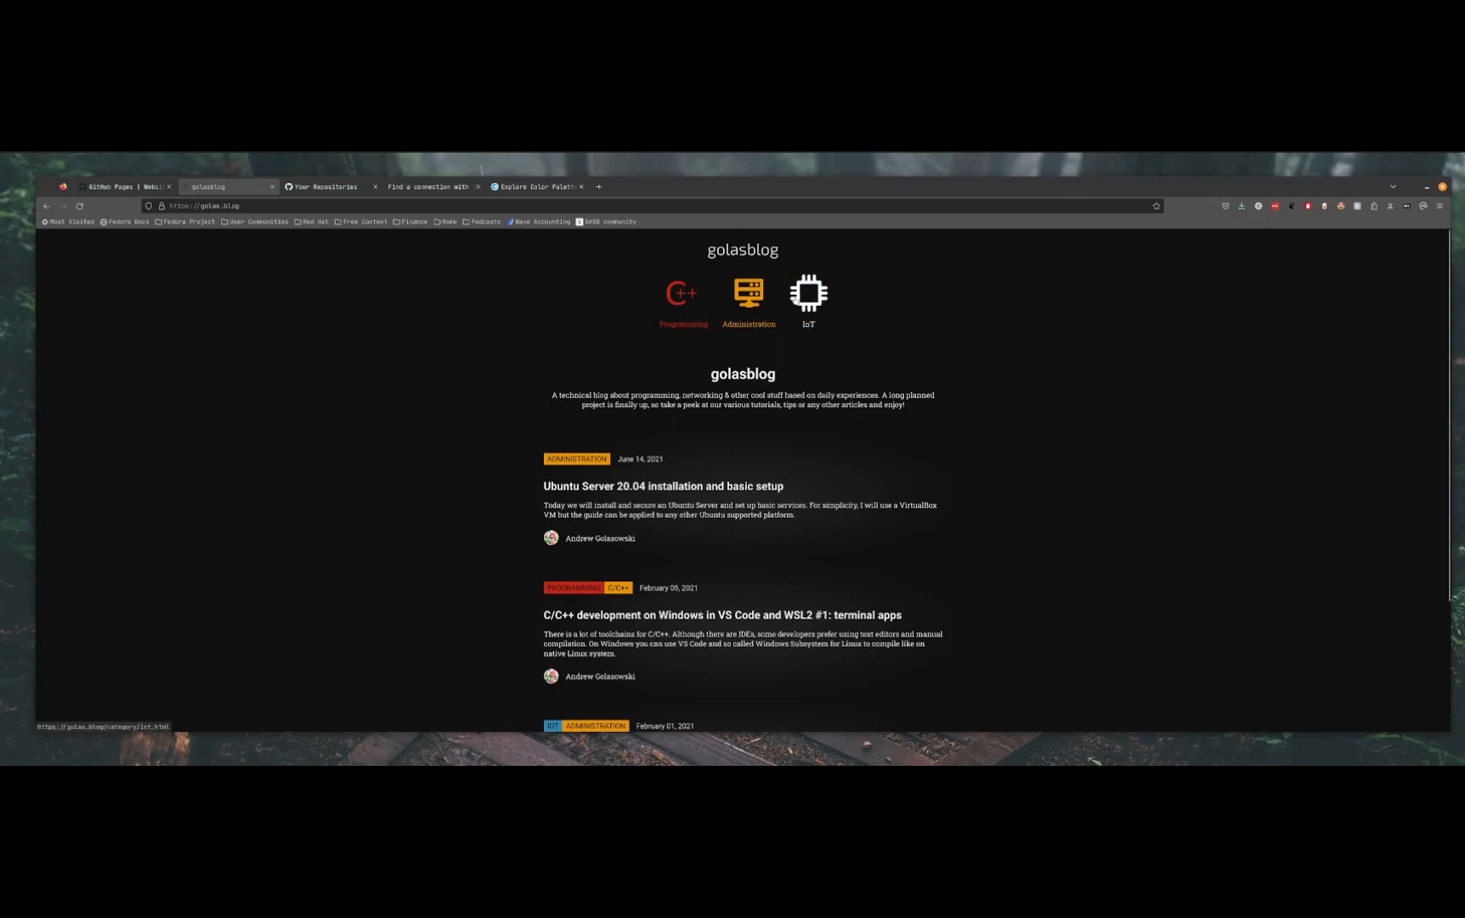
pyautogui.click(48, 207)
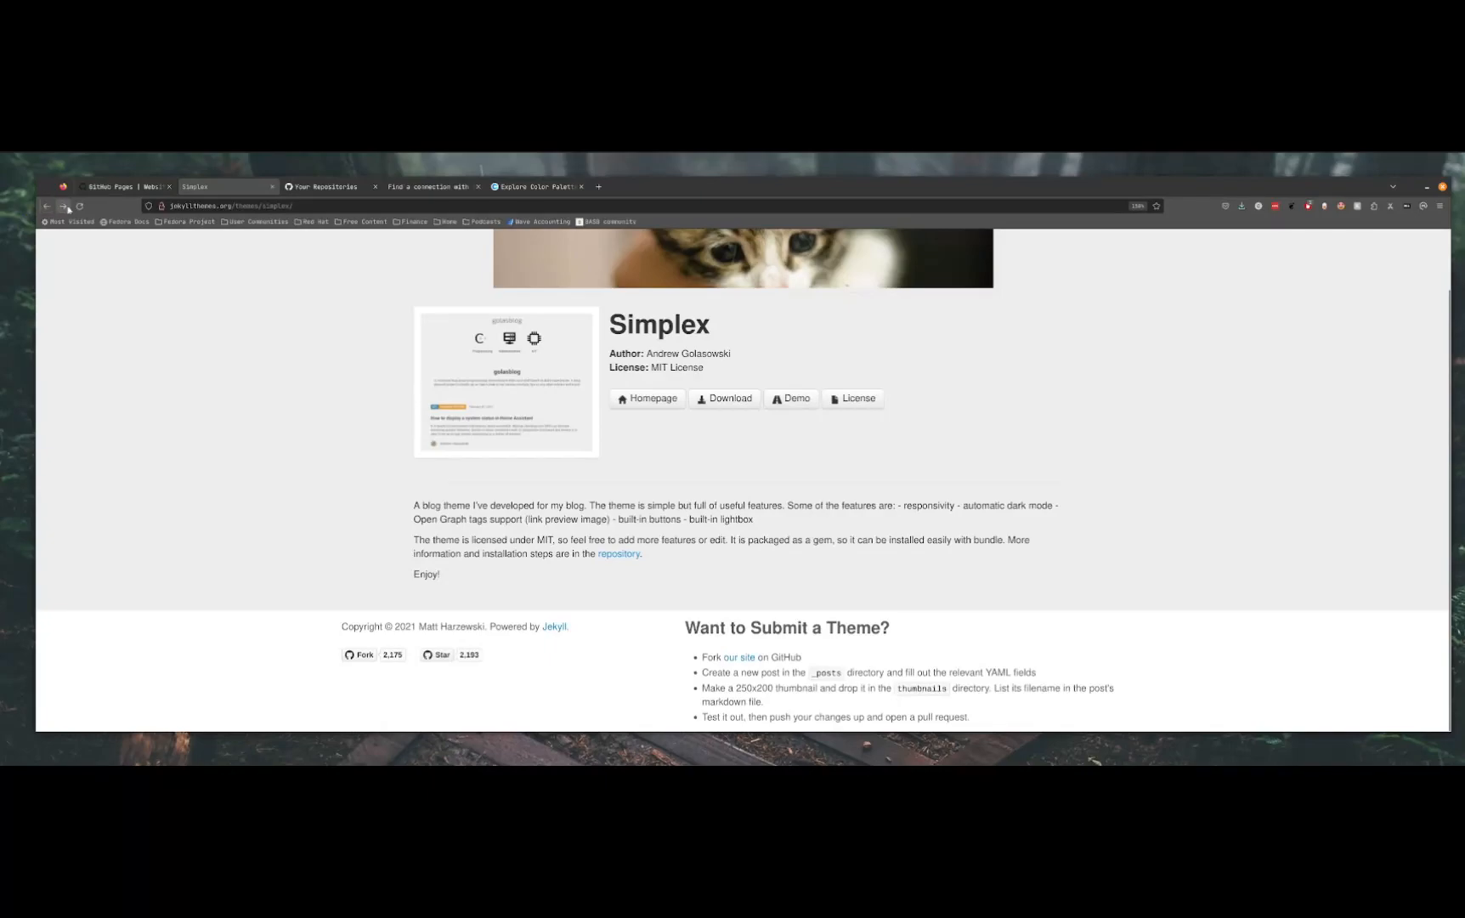
pyautogui.click(47, 207)
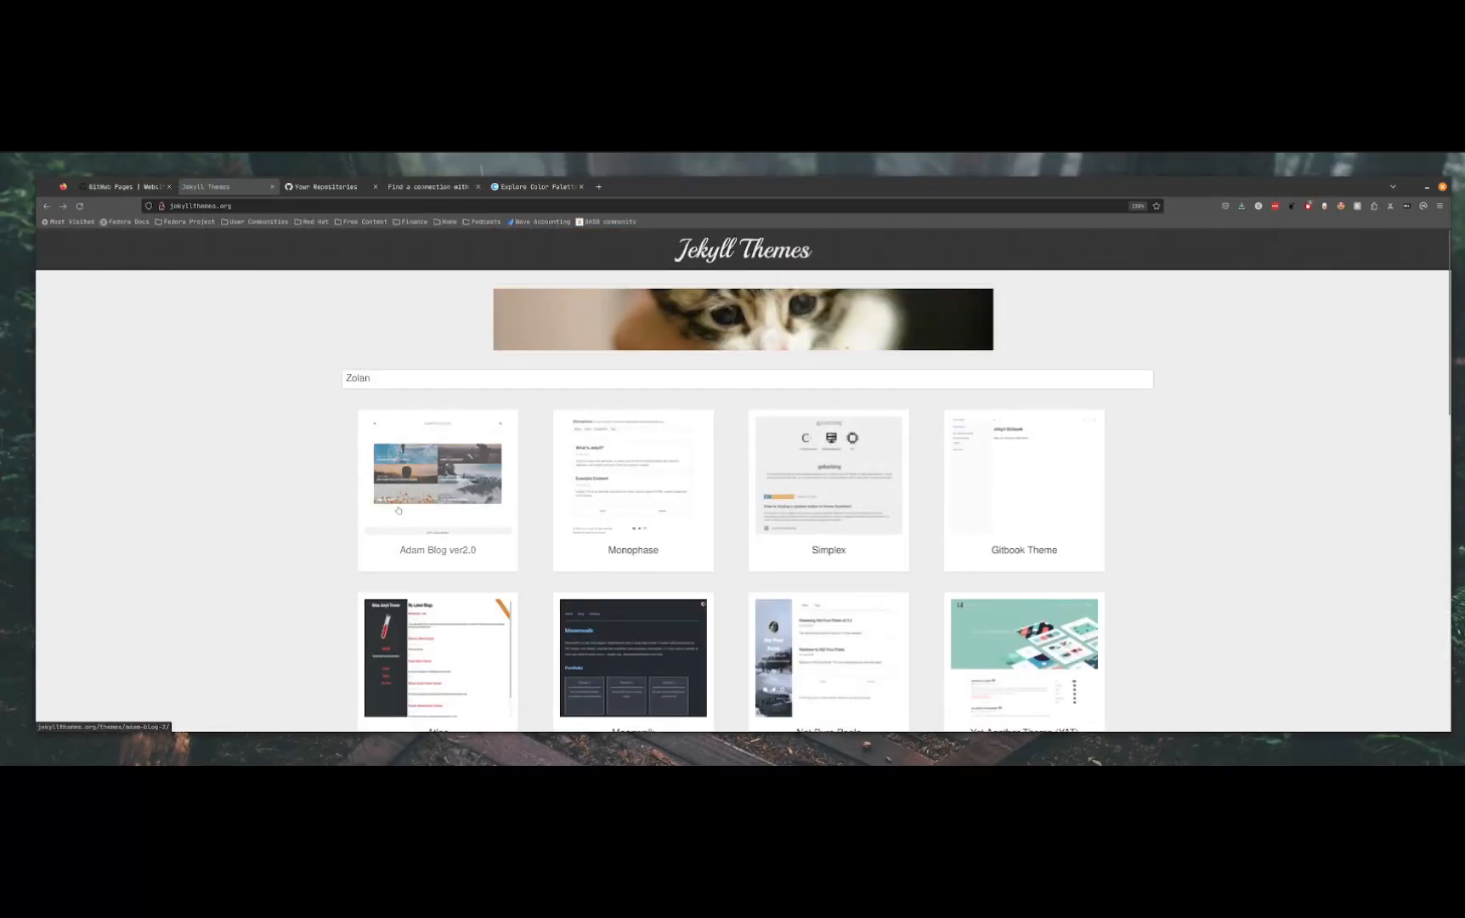
# Open the Adam Blog ver2.0 theme page, try its demo, and return to the theme gallery
pyautogui.click(398, 509)
pyautogui.click(795, 463)
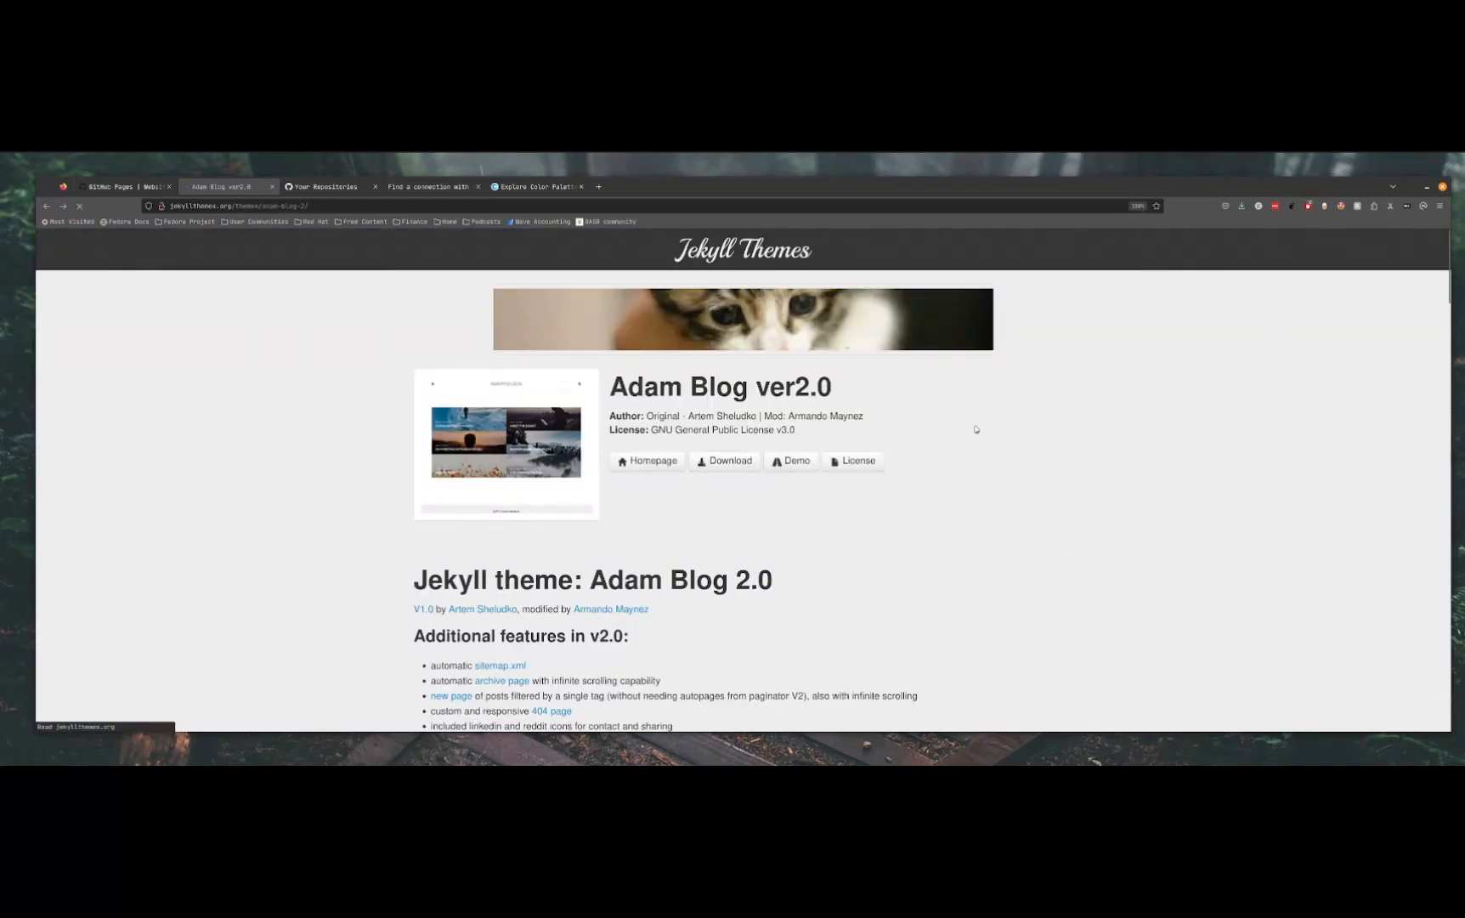
pyautogui.click(47, 205)
# Look through the Not Pure Poole theme's description and preview, and return to the start of the gallery
pyautogui.scroll(-2, 950, 654)
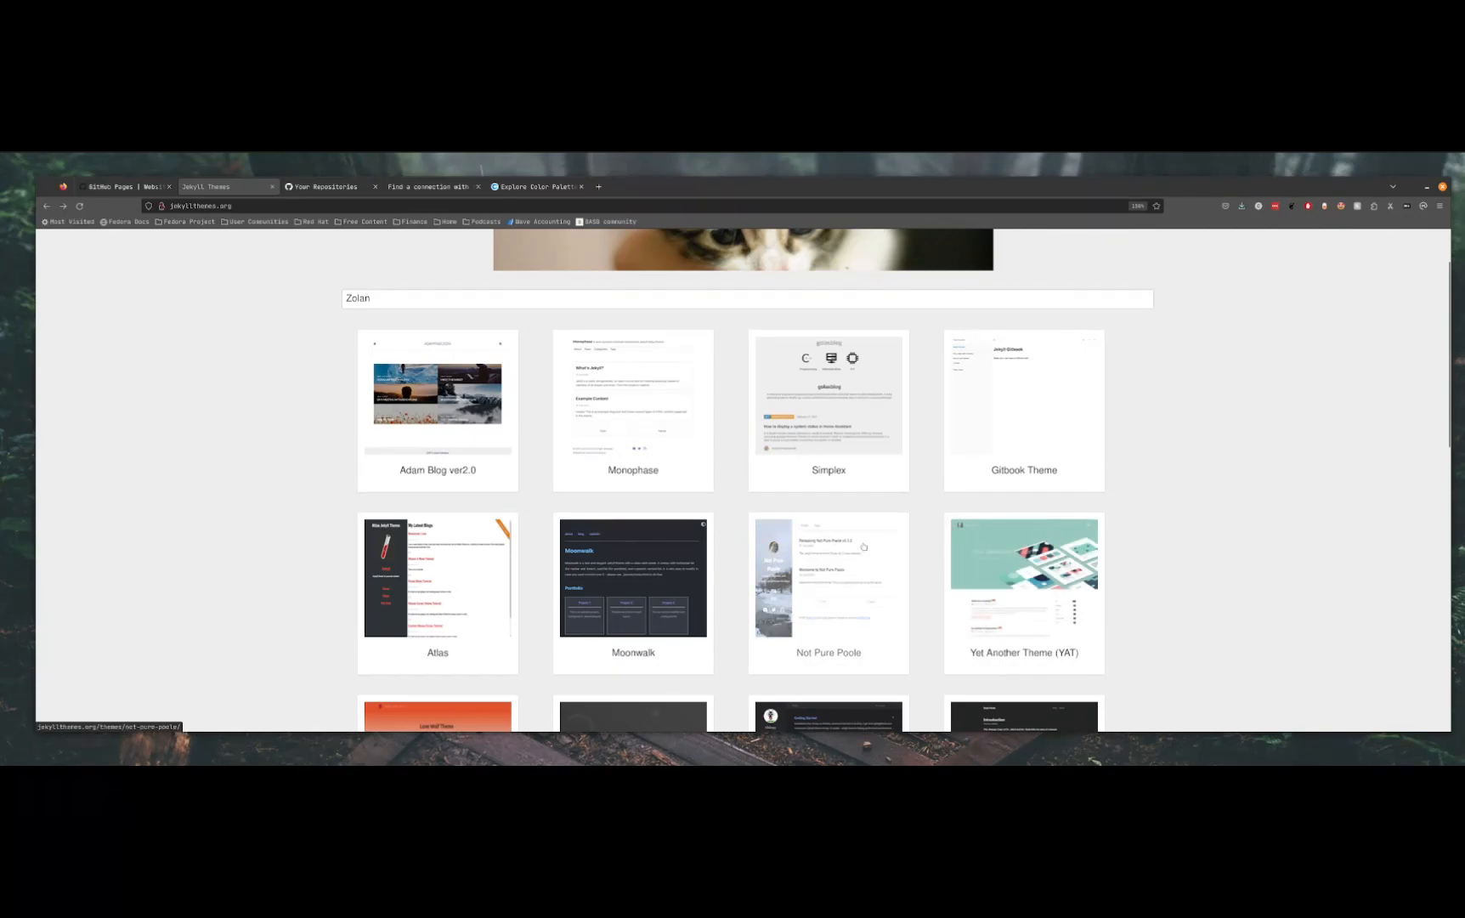
pyautogui.scroll(-4, 834, 484)
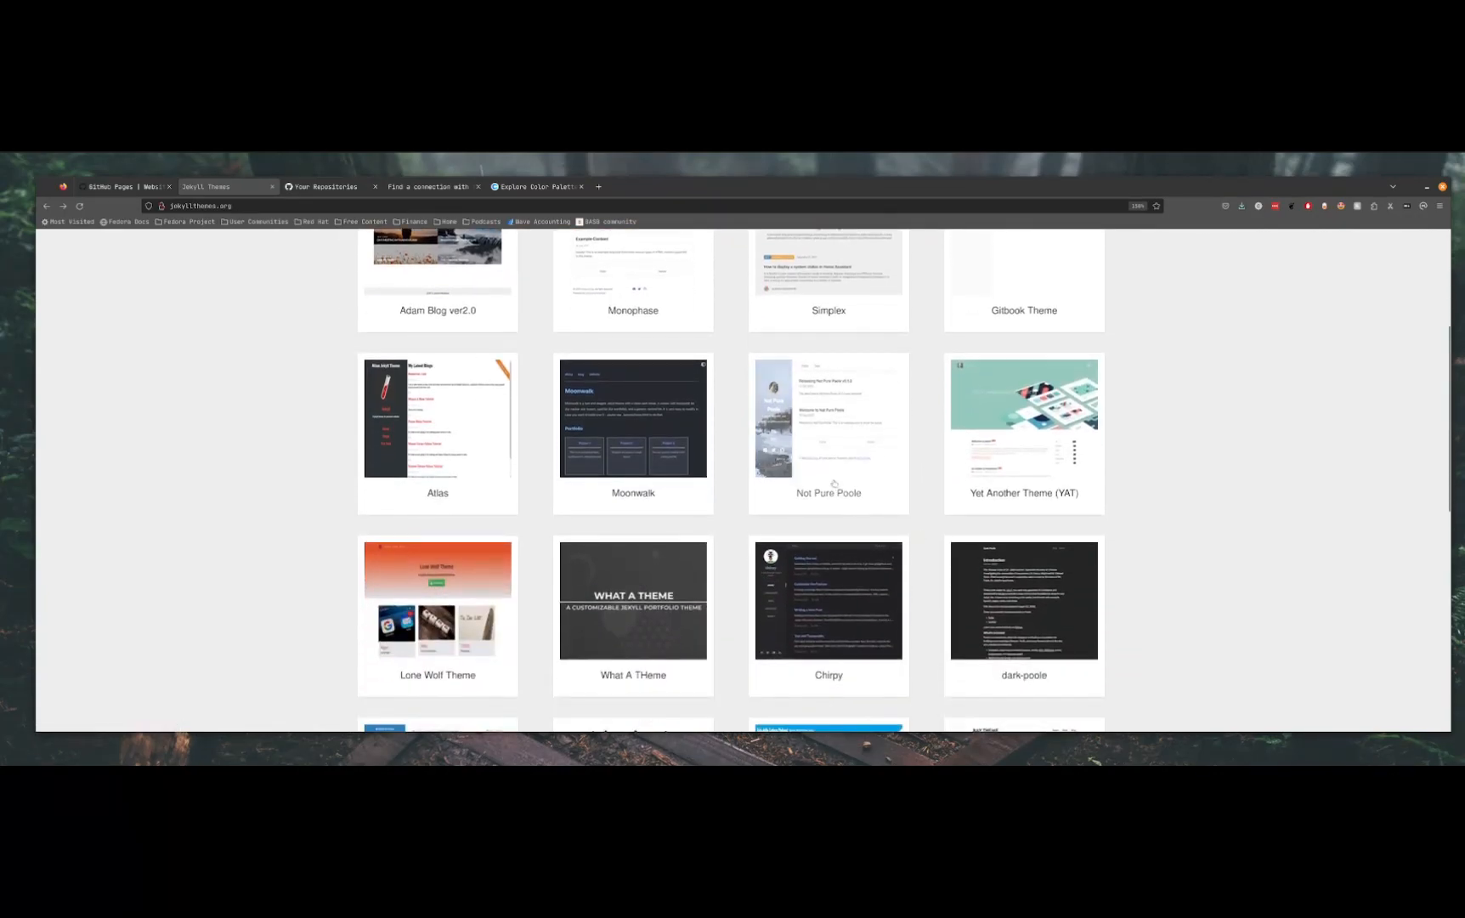
pyautogui.click(809, 404)
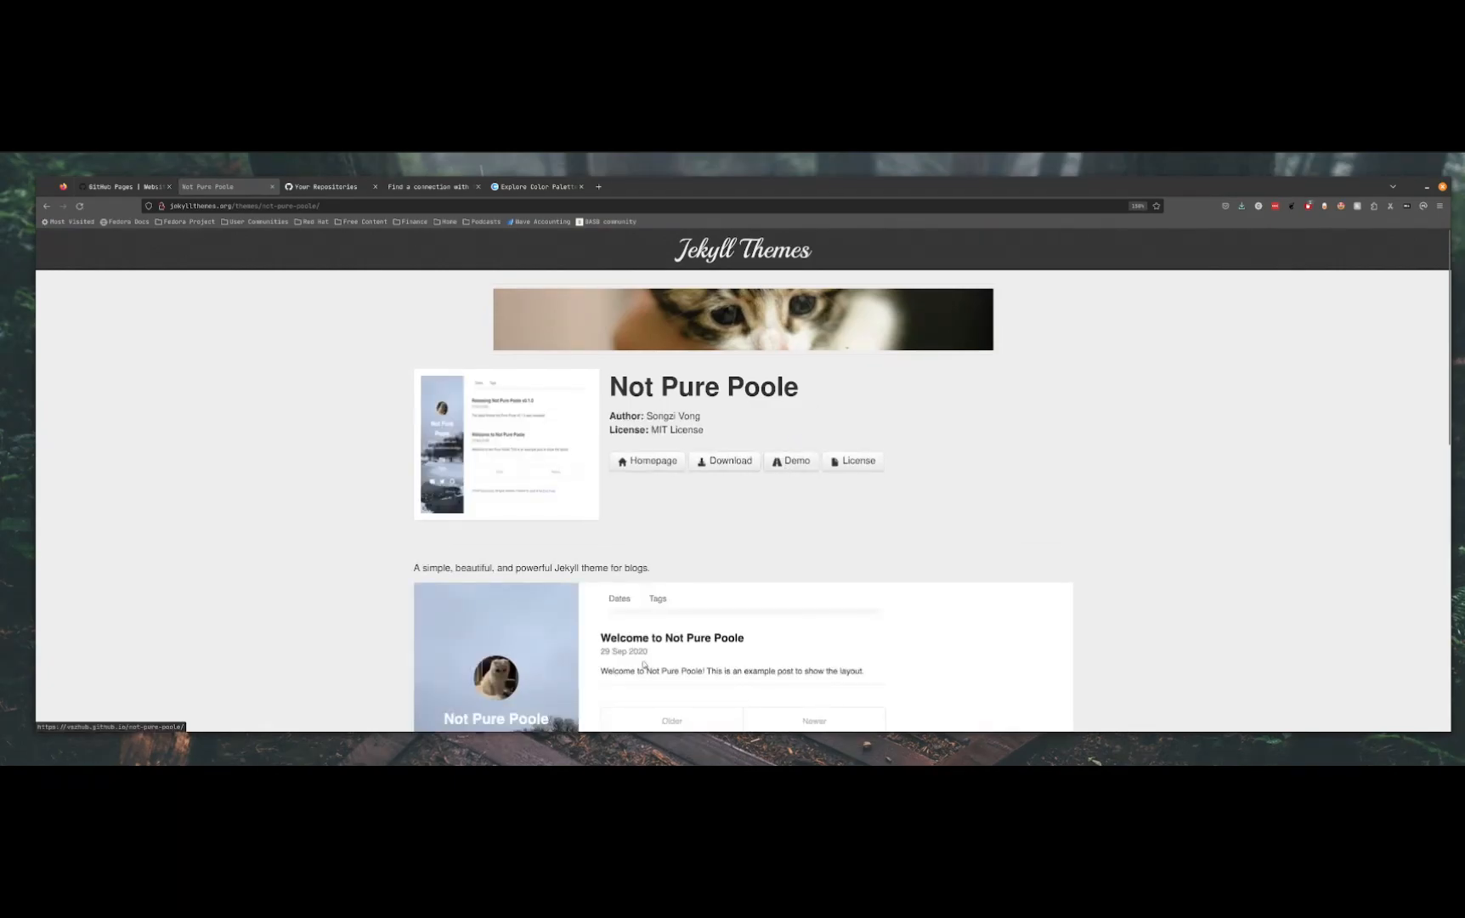
pyautogui.scroll(-5, 595, 595)
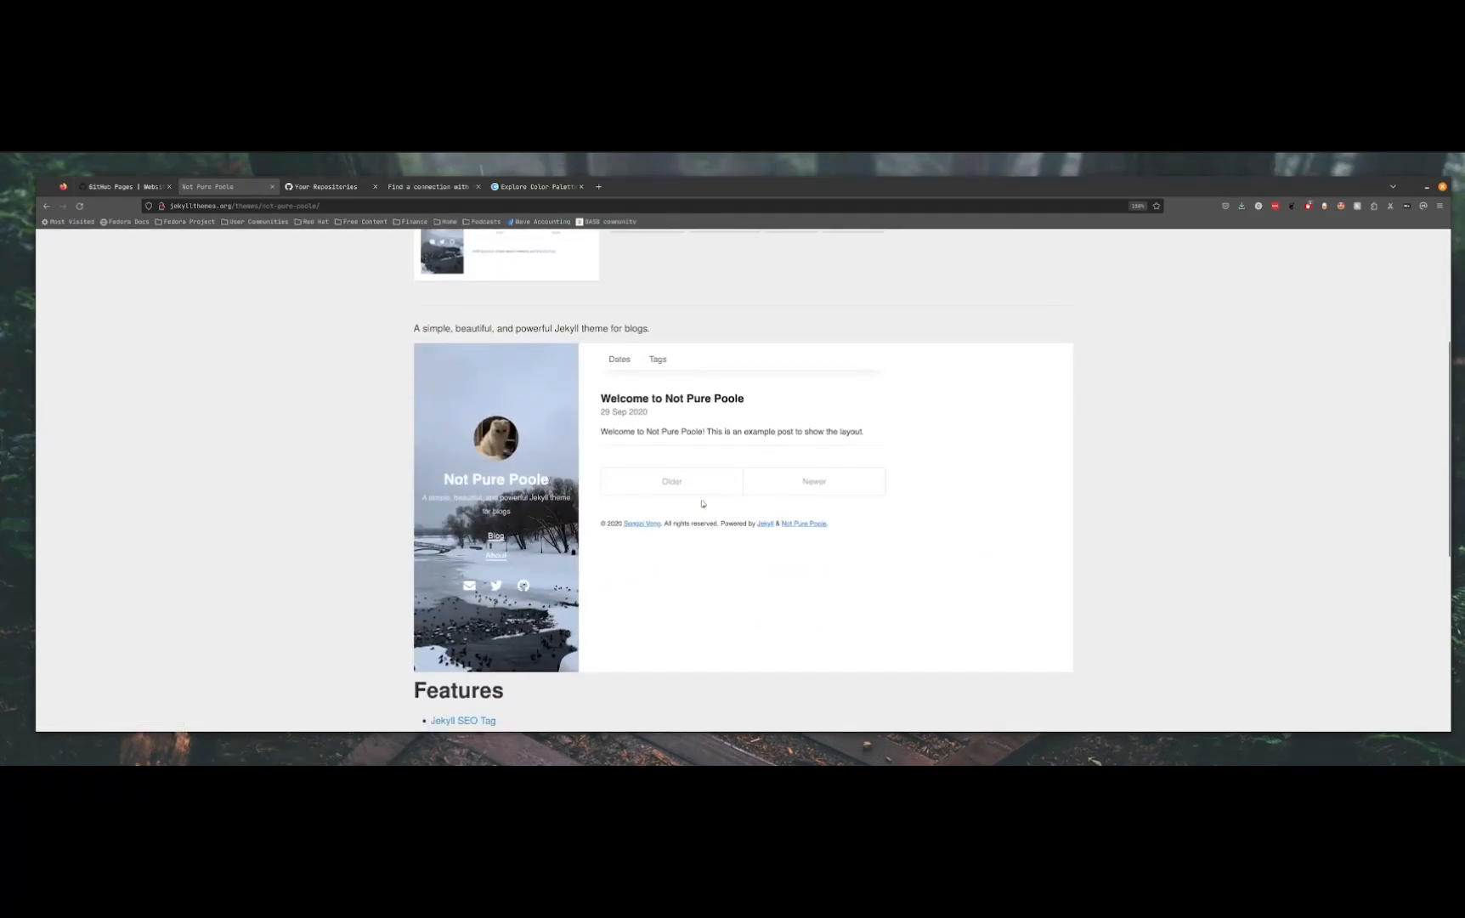
pyautogui.scroll(5, 498, 501)
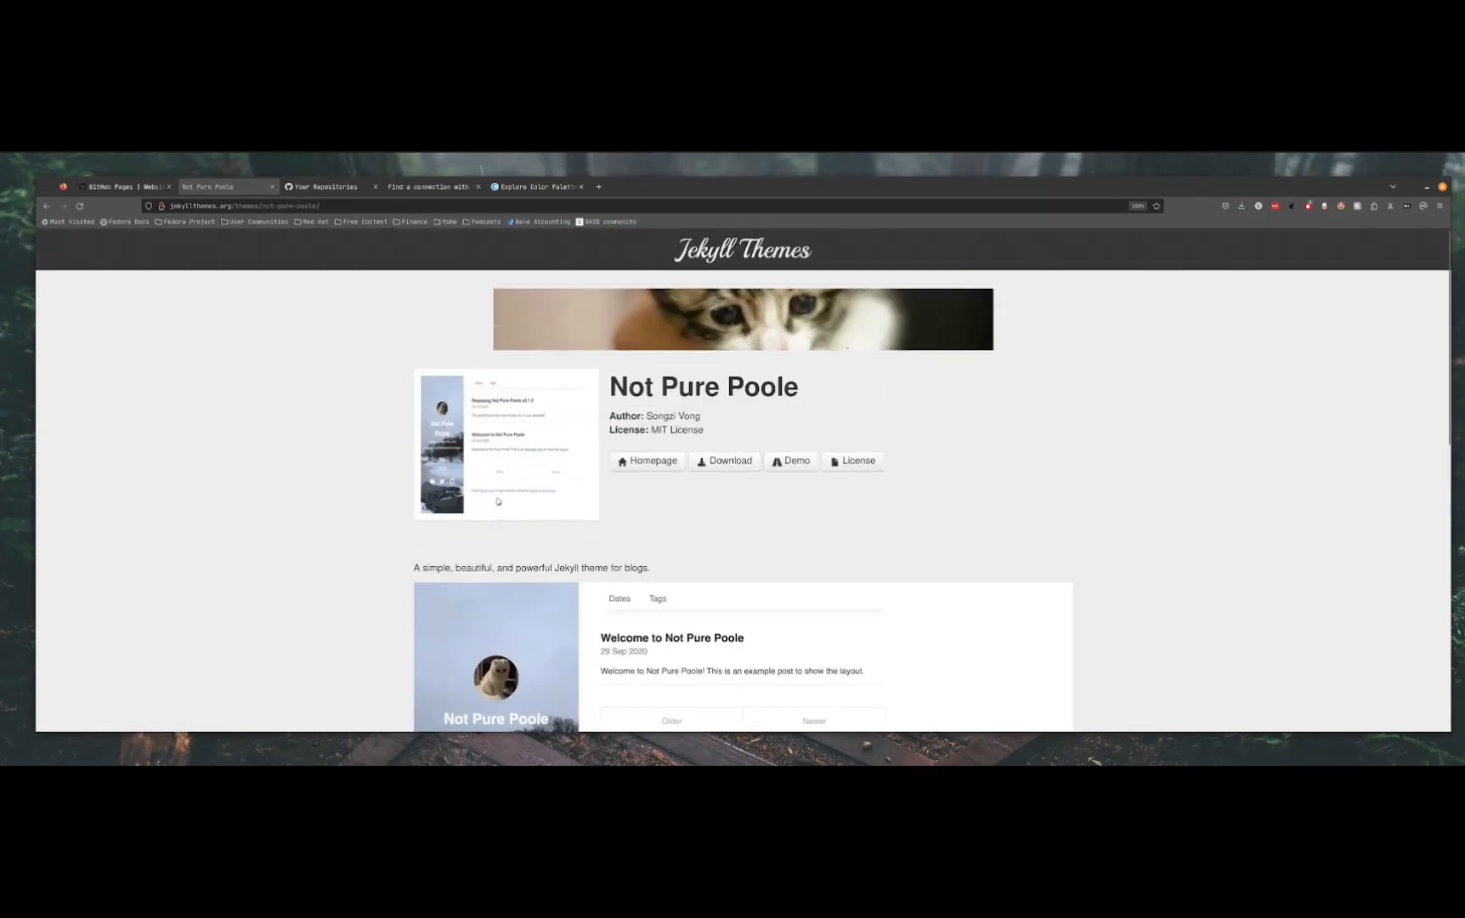
pyautogui.click(46, 206)
pyautogui.scroll(5, 734, 321)
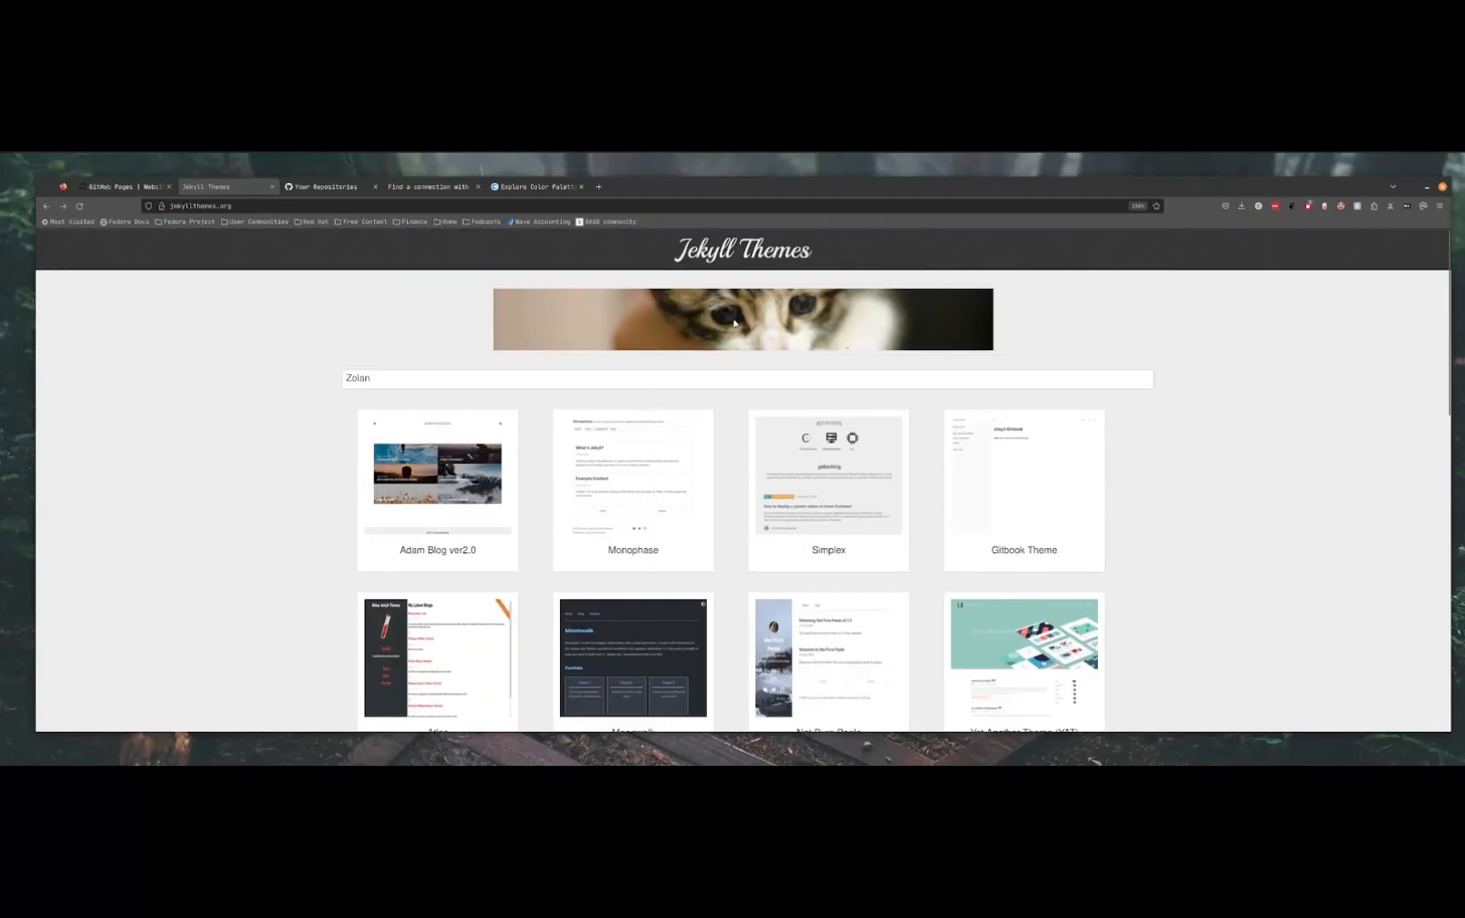
# Search the theme gallery for Zolan and open that theme's page
pyautogui.click(406, 374)
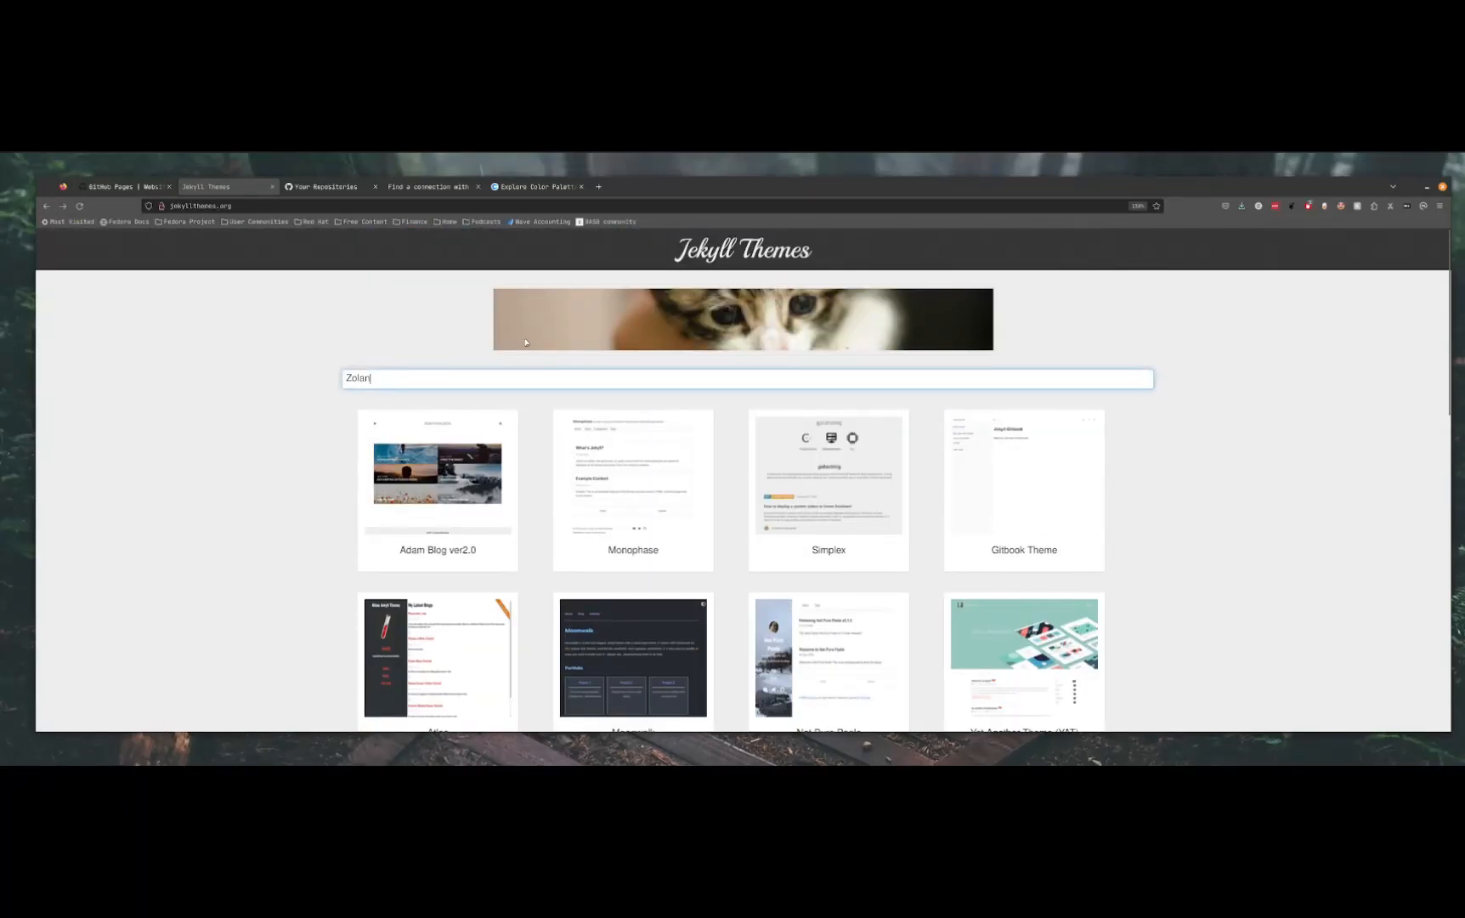
pyautogui.moveTo(403, 377); pyautogui.dragTo(313, 379)
pyautogui.click(324, 385)
pyautogui.click(451, 370)
pyautogui.press('Return')
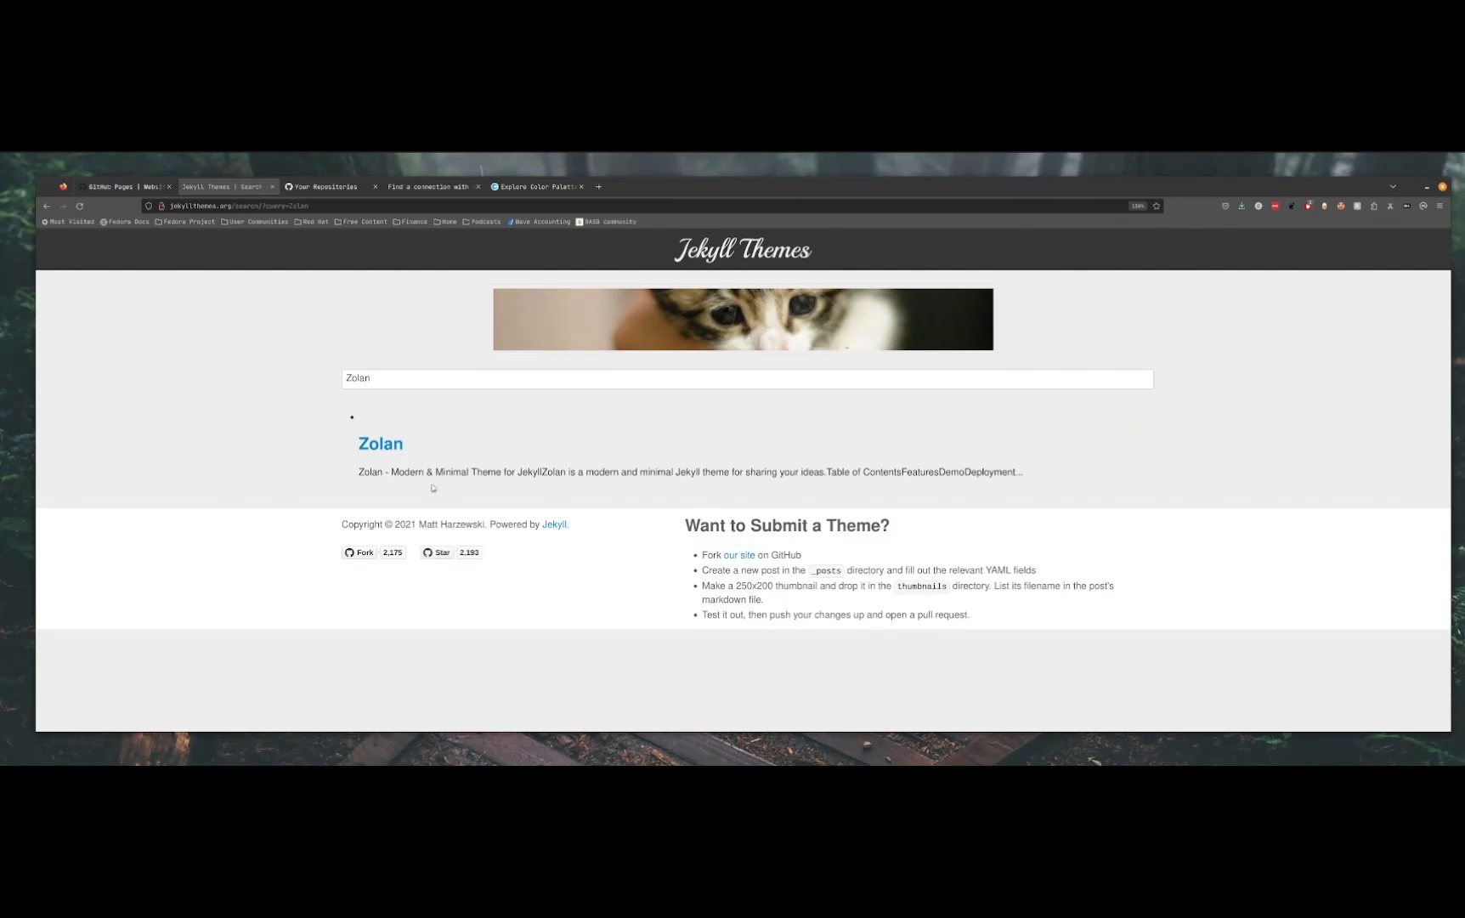
pyautogui.click(379, 451)
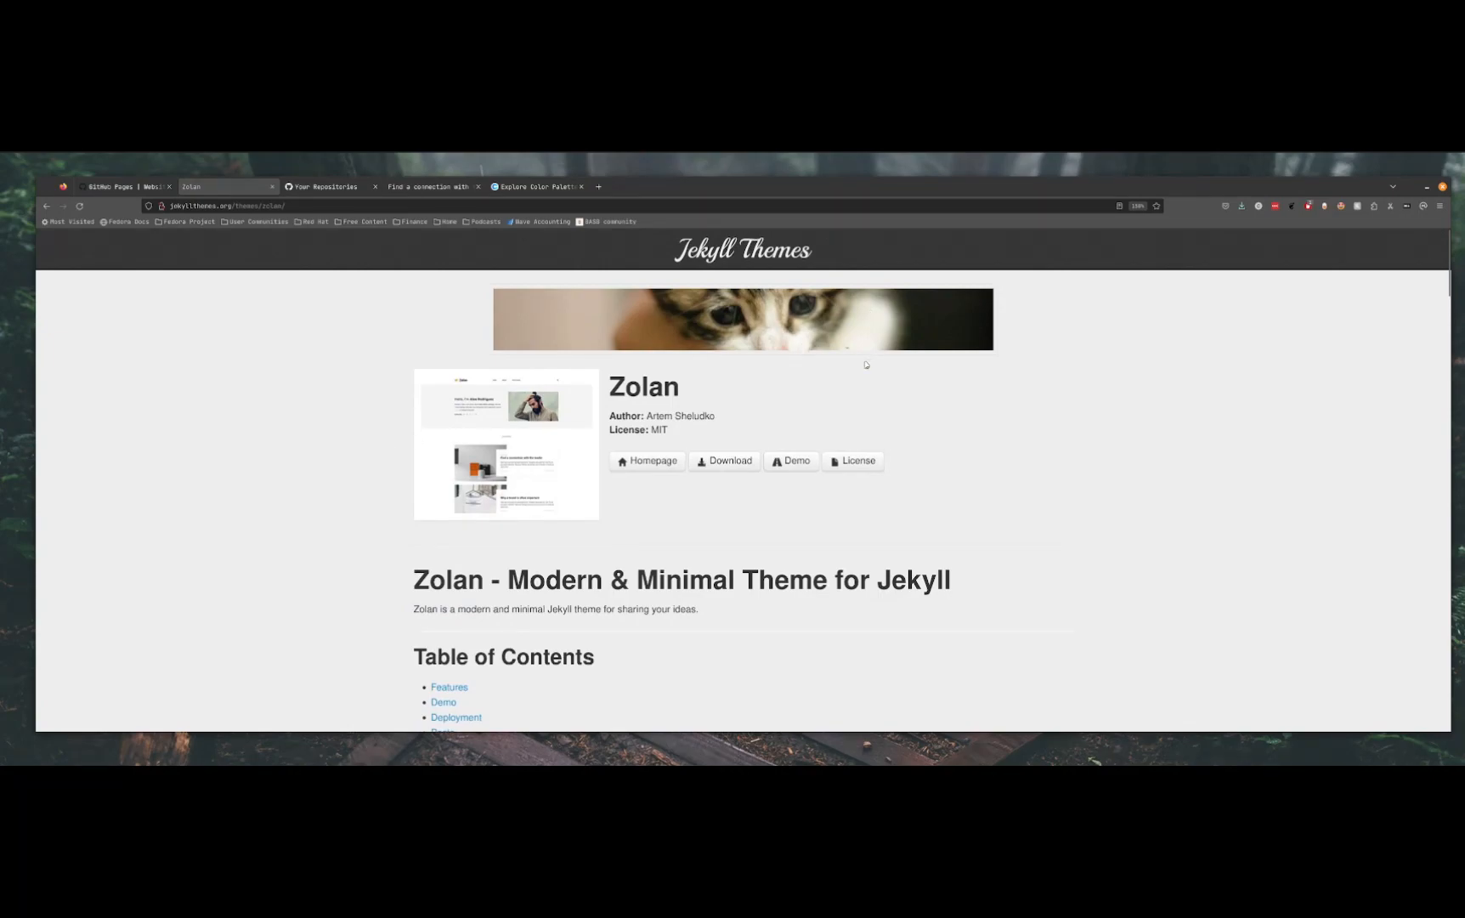
# Open the Zolan live demo and examine its homepage introduction and latest posts
pyautogui.click(791, 460)
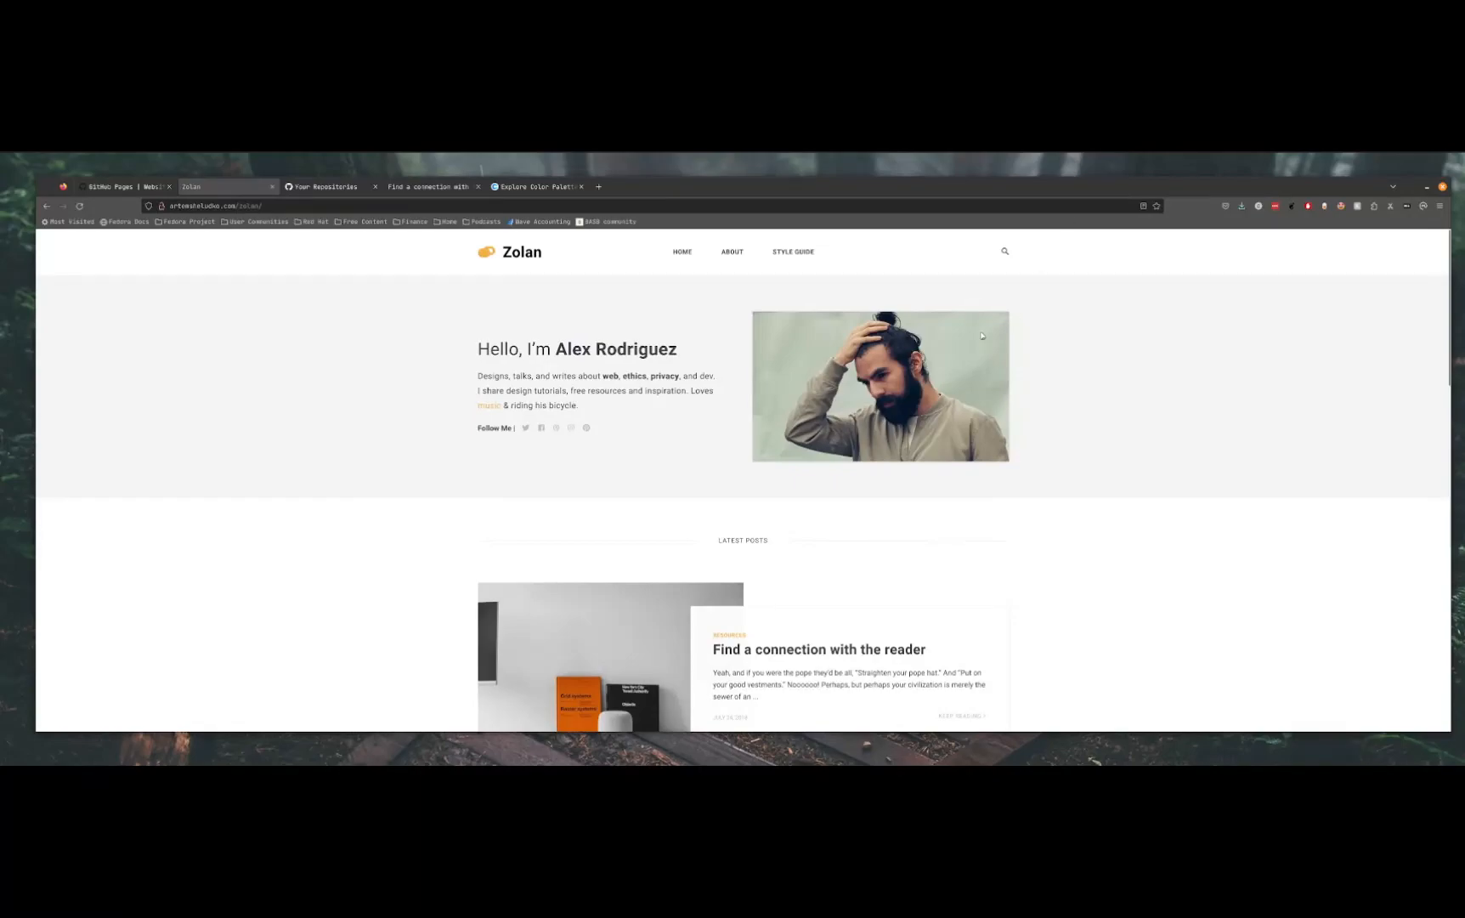
pyautogui.moveTo(500, 333); pyautogui.dragTo(866, 443)
pyautogui.click(1024, 429)
pyautogui.scroll(-3, 720, 504)
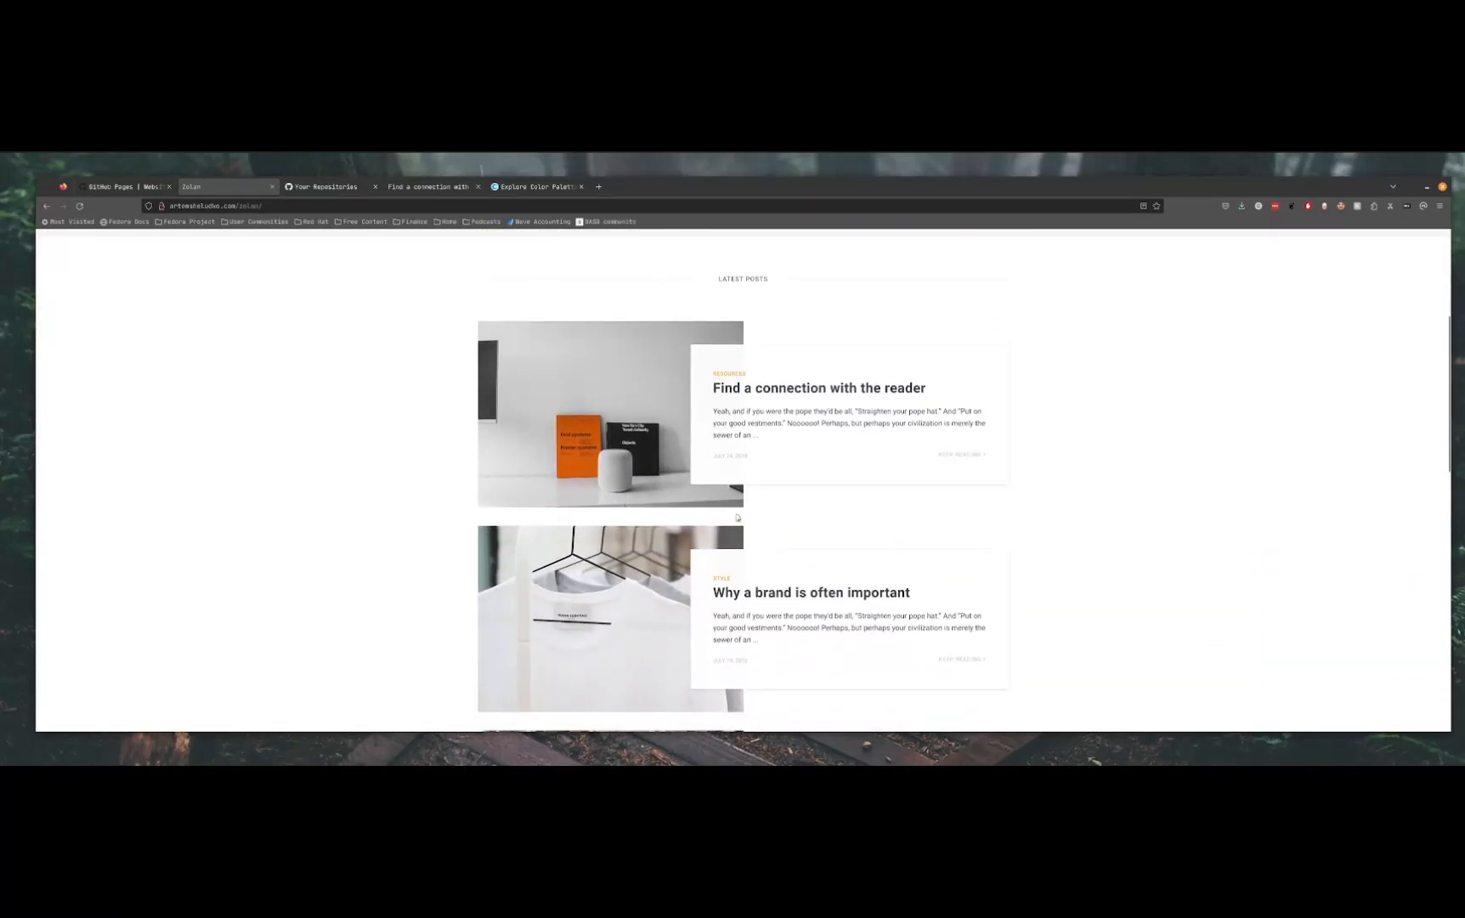
# Examine the demo post "Find a connection with the reader" and return to the beginning of the Zolan homepage
pyautogui.click(724, 393)
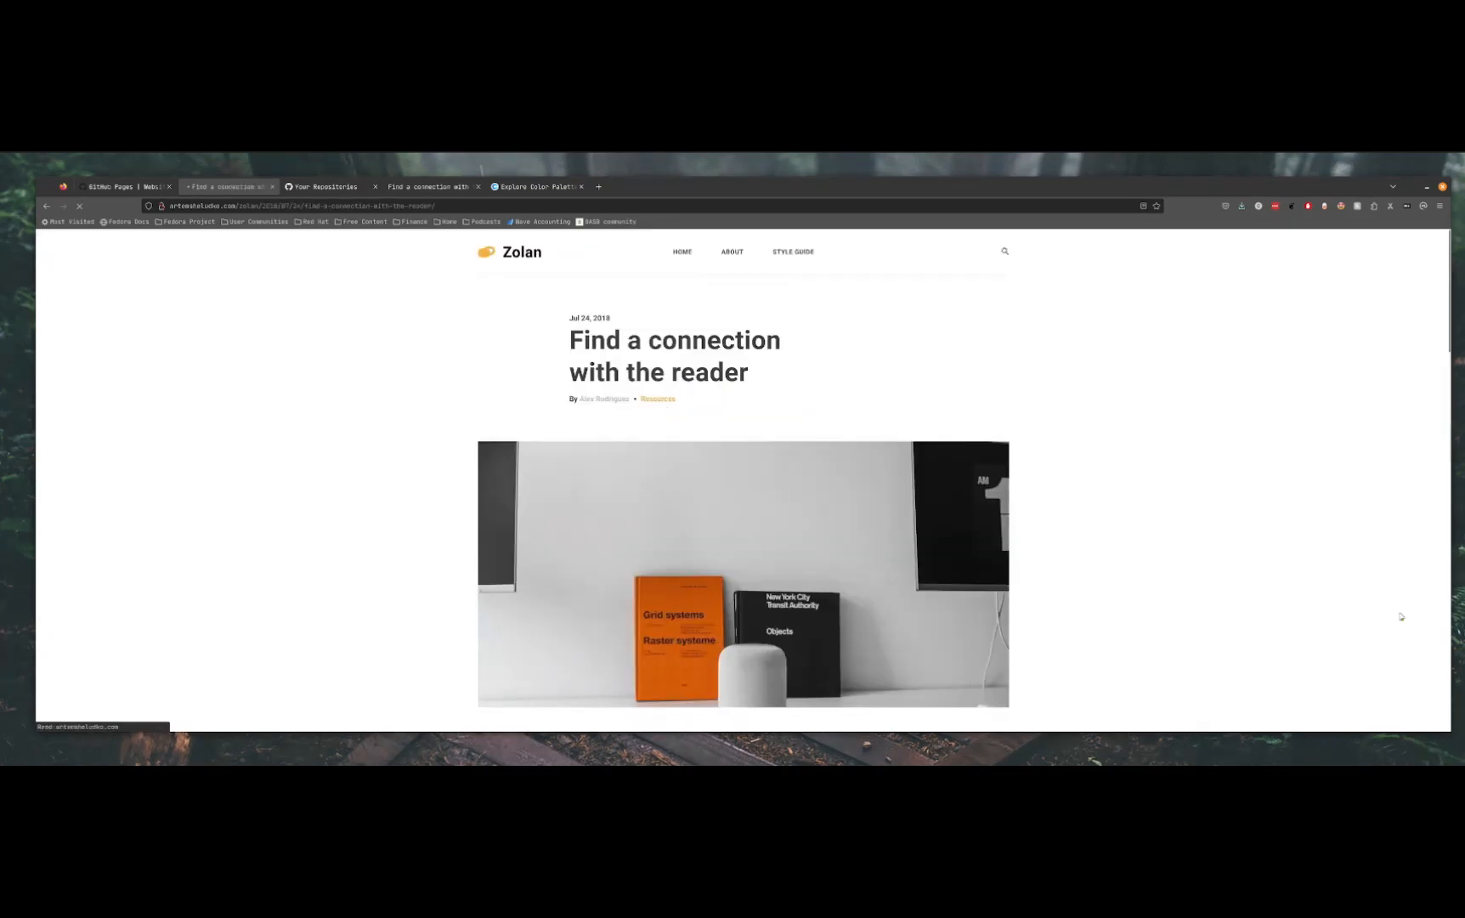
pyautogui.scroll(-9, 824, 485)
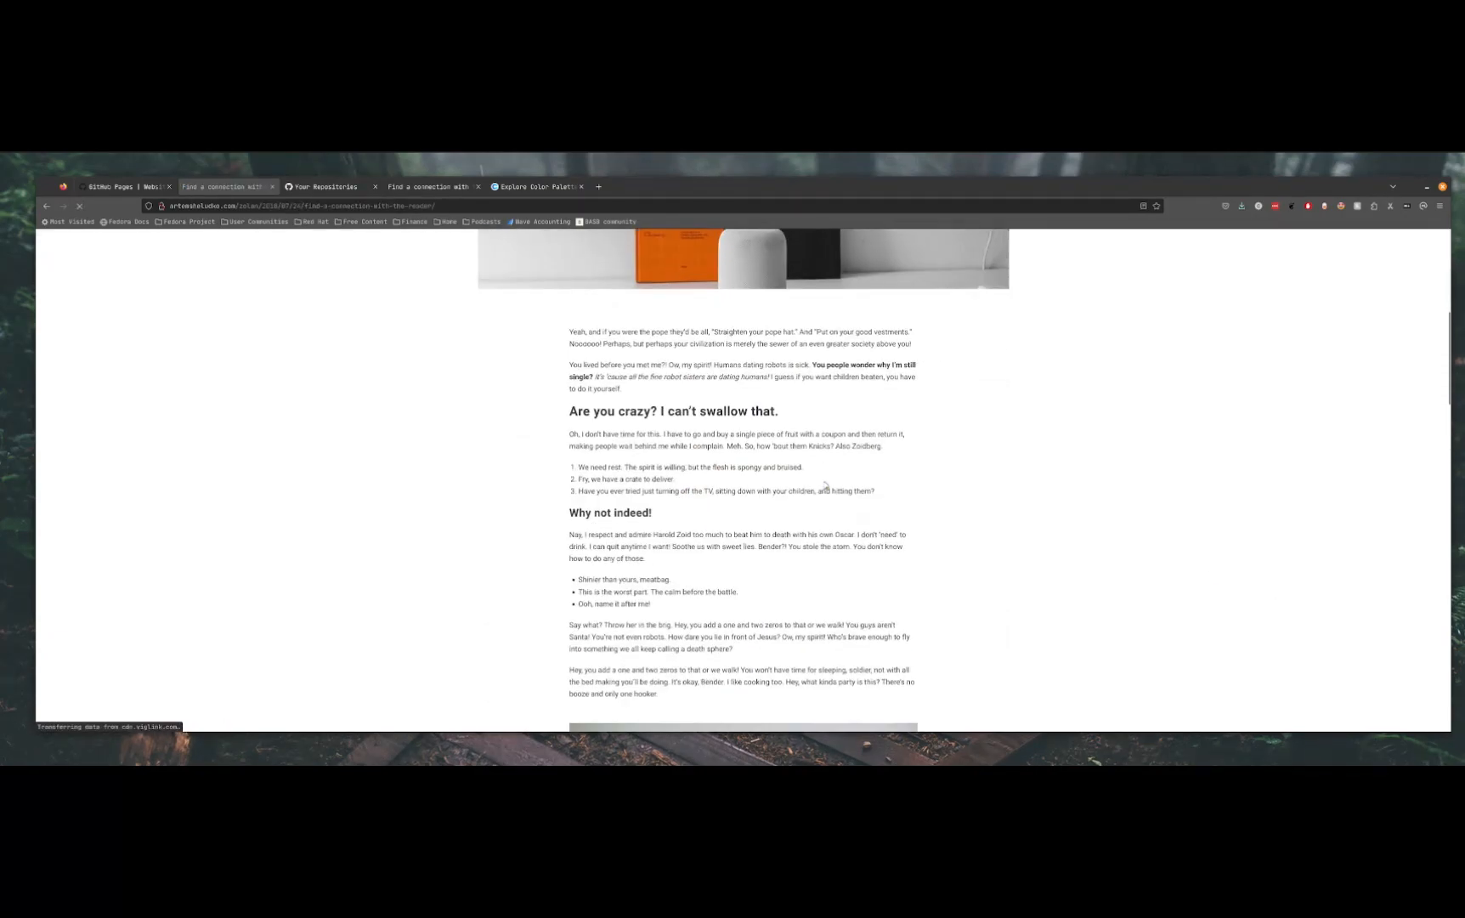
pyautogui.scroll(-10, 828, 476)
pyautogui.scroll(20, 818, 464)
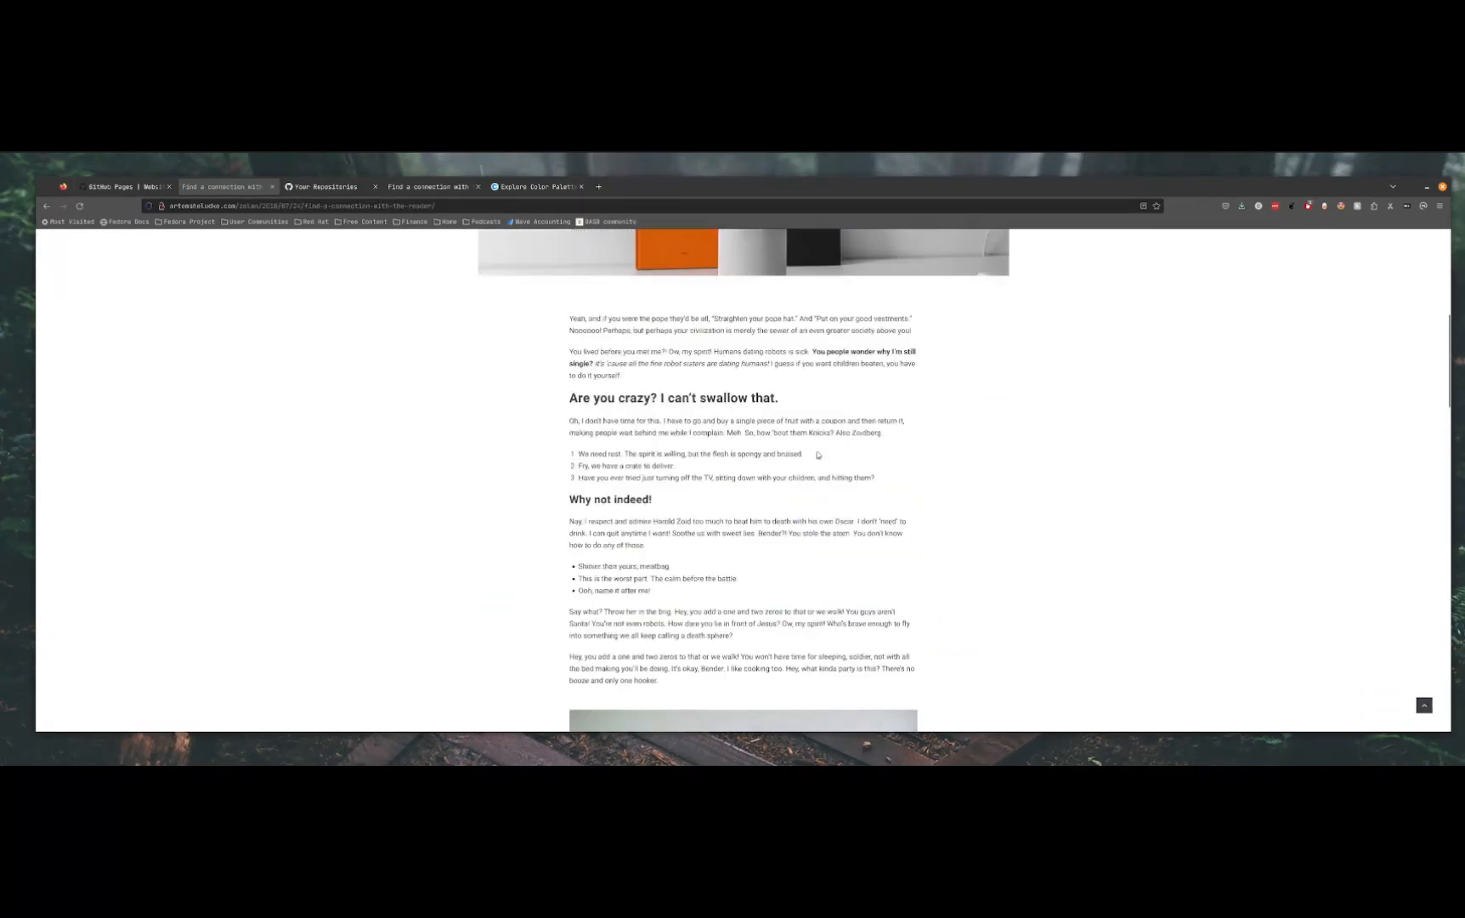
pyautogui.click(47, 206)
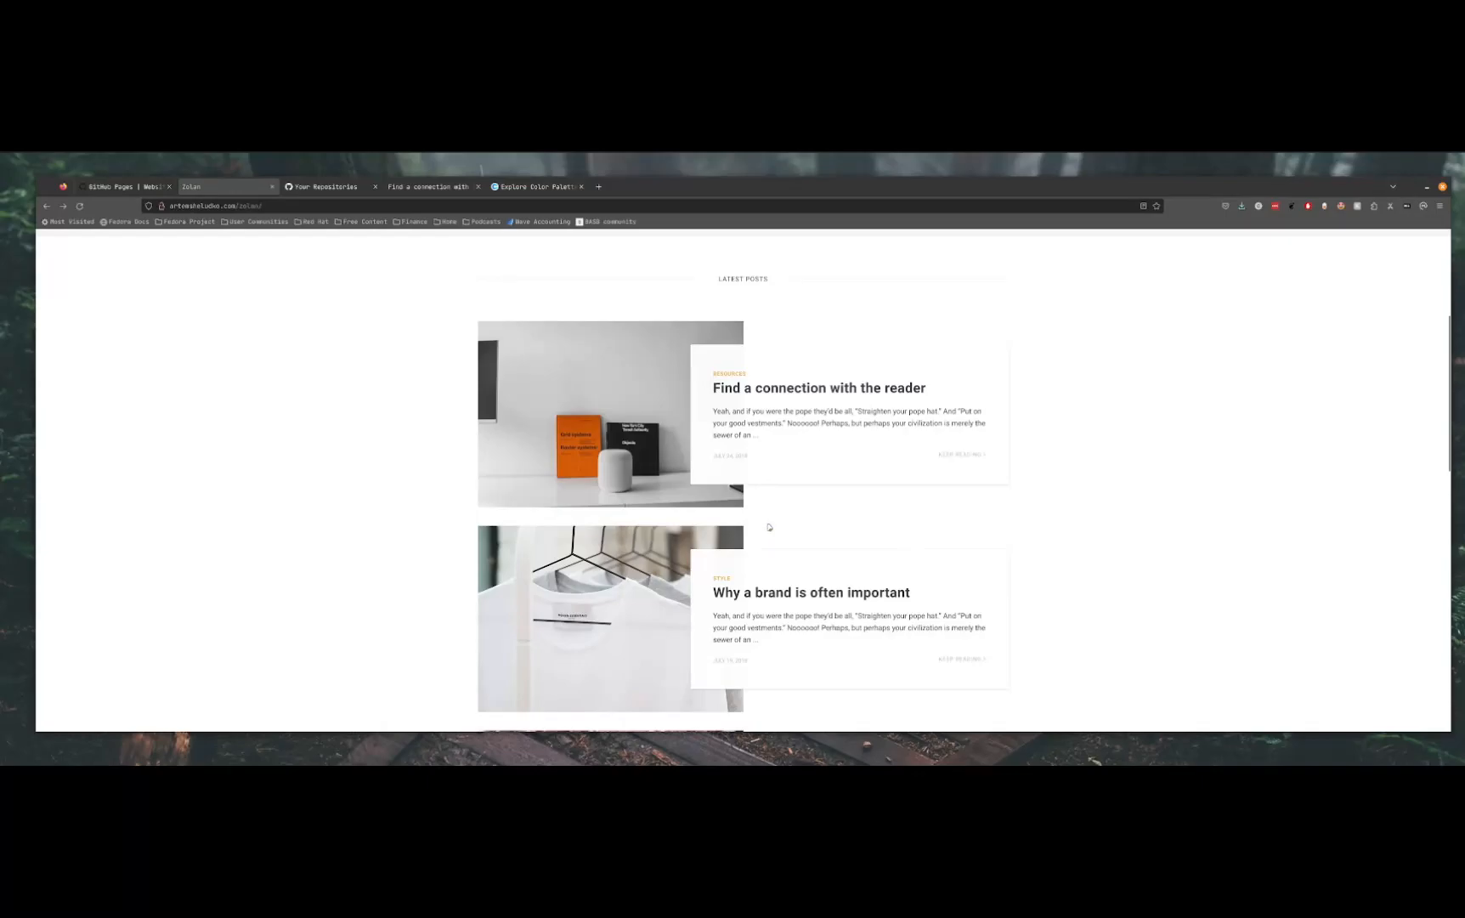
pyautogui.scroll(3, 648, 493)
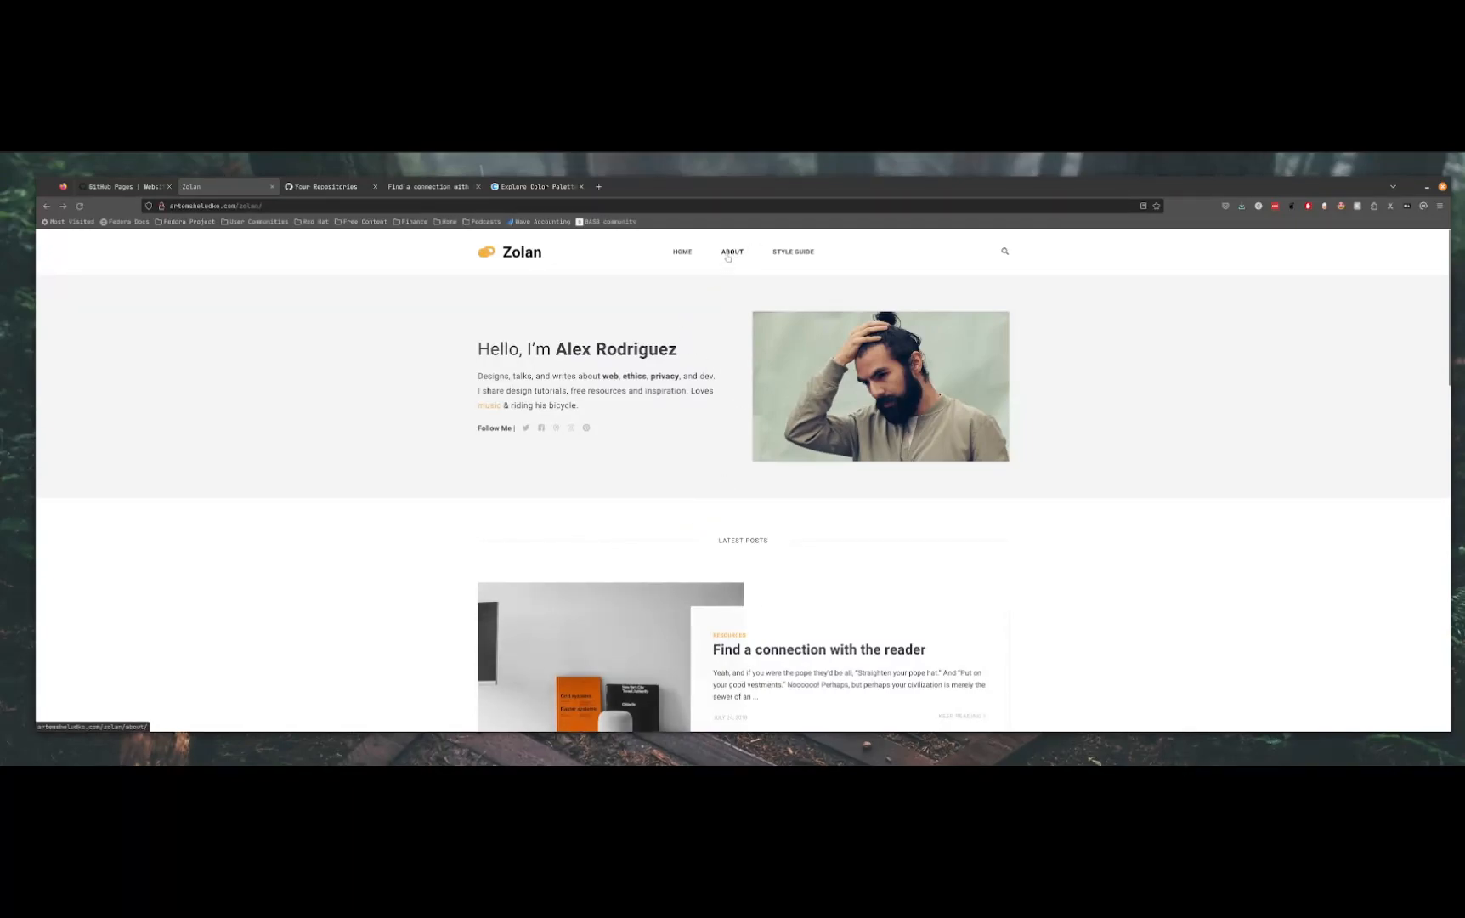
# Return from the demo to the Zolan theme page and open the theme's GitHub repository
pyautogui.click(44, 207)
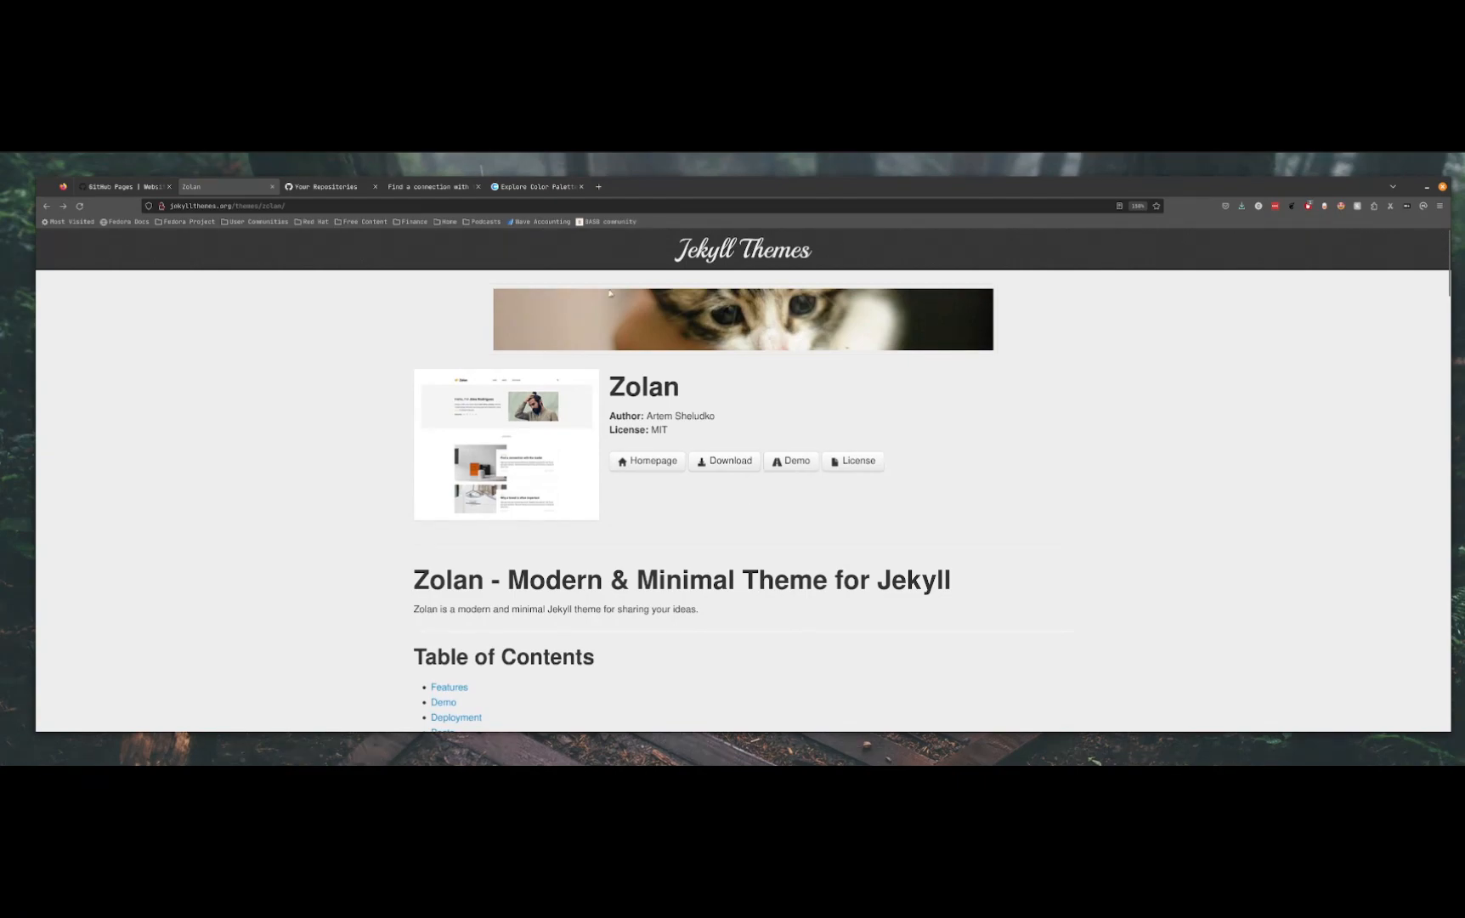
pyautogui.moveTo(695, 397); pyautogui.dragTo(608, 392)
pyautogui.click(870, 400)
pyautogui.click(647, 468)
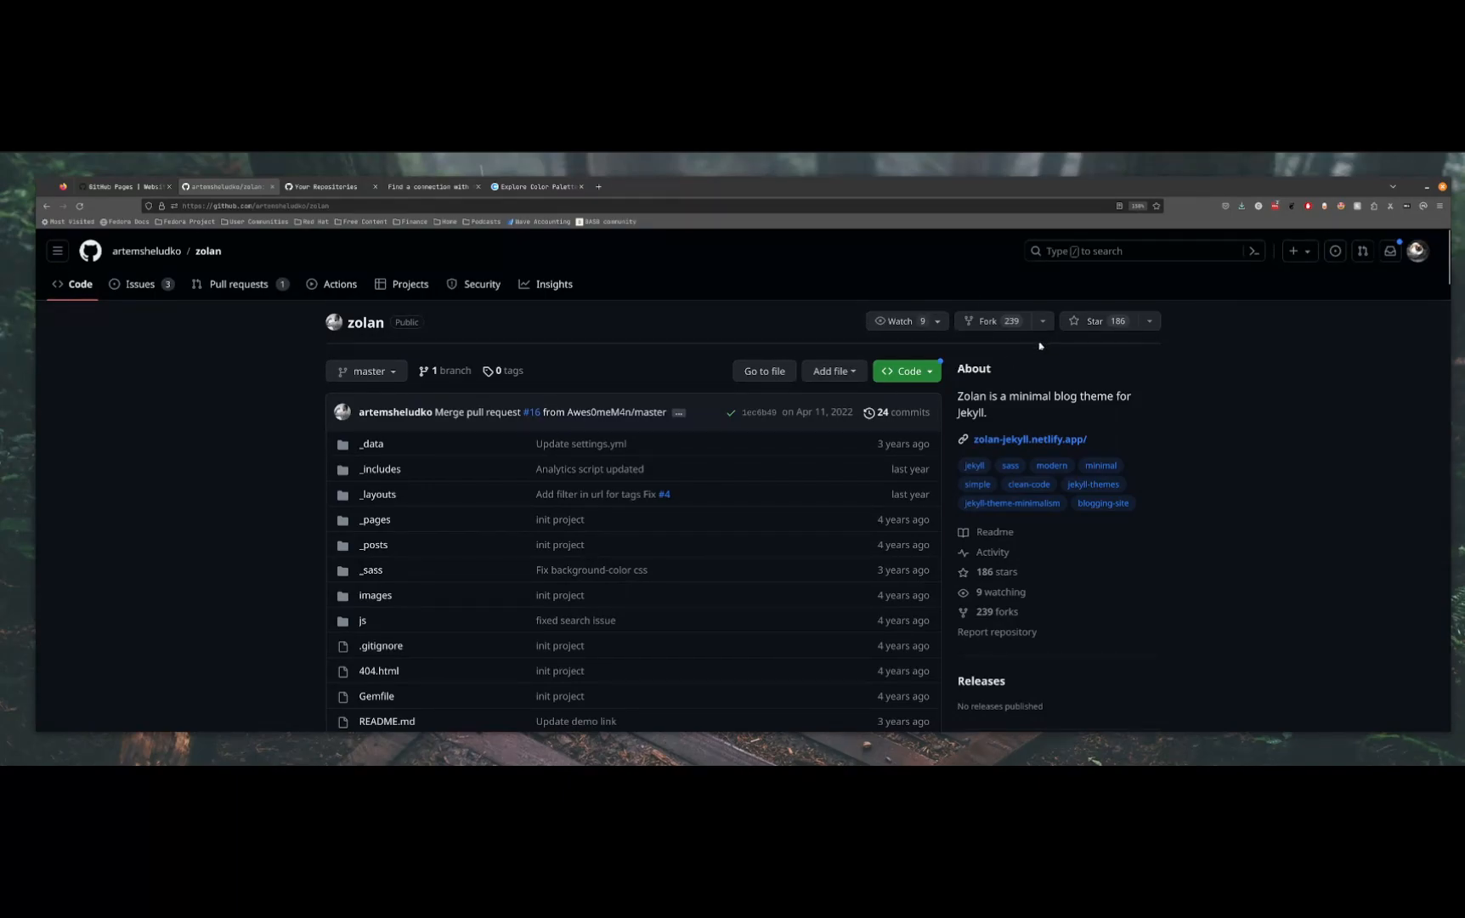
# Start a fork of the zolan repository with its name cleared, and check the username.github.io naming rule in the GitHub Pages guide
pyautogui.click(982, 323)
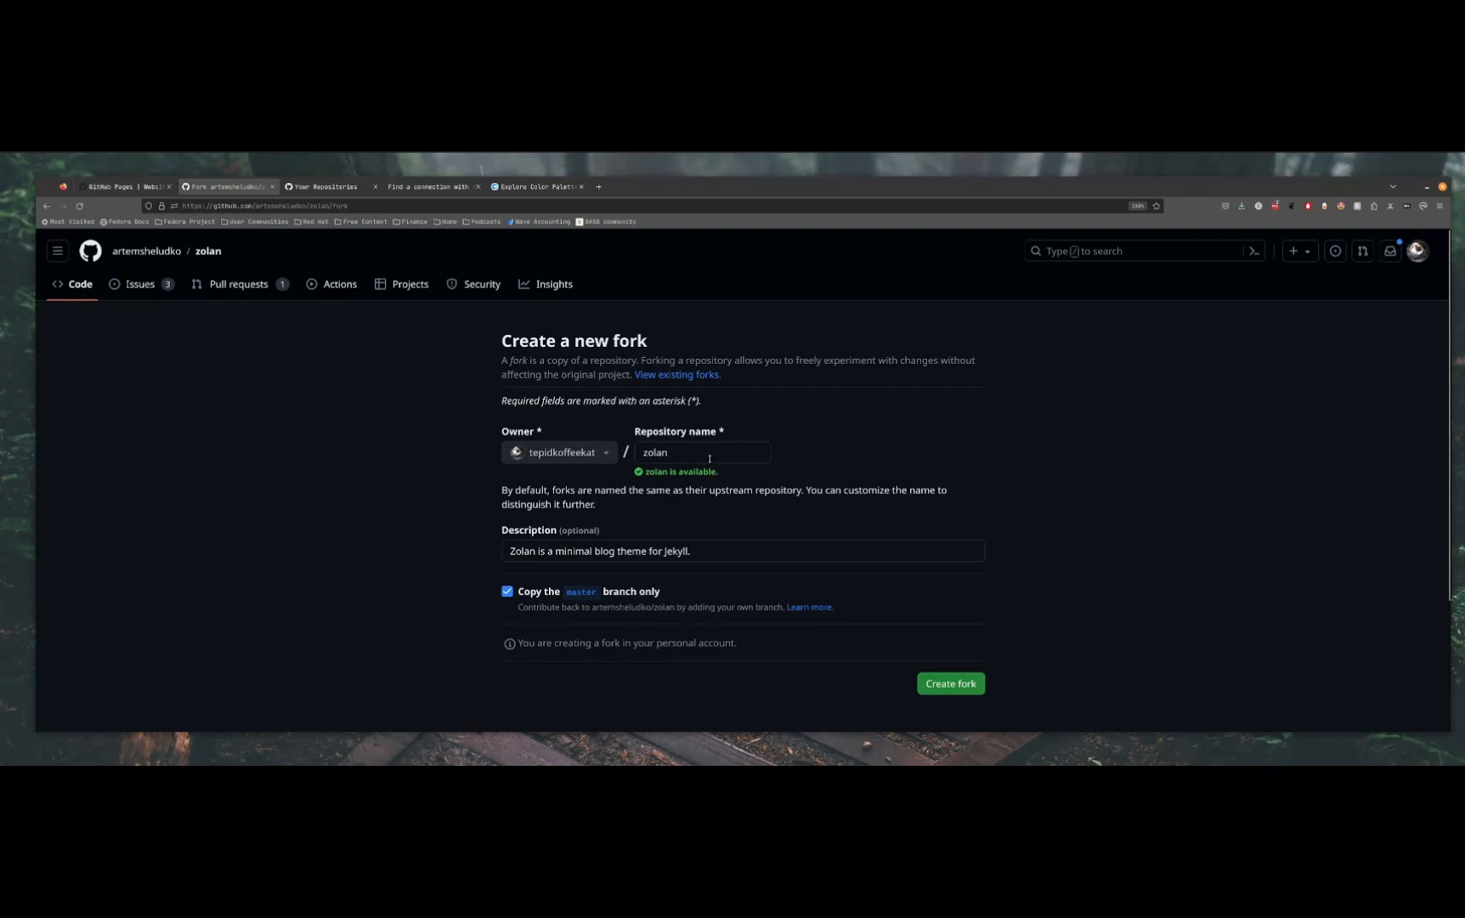
pyautogui.moveTo(710, 459); pyautogui.dragTo(640, 446)
pyautogui.press('BackSpace')
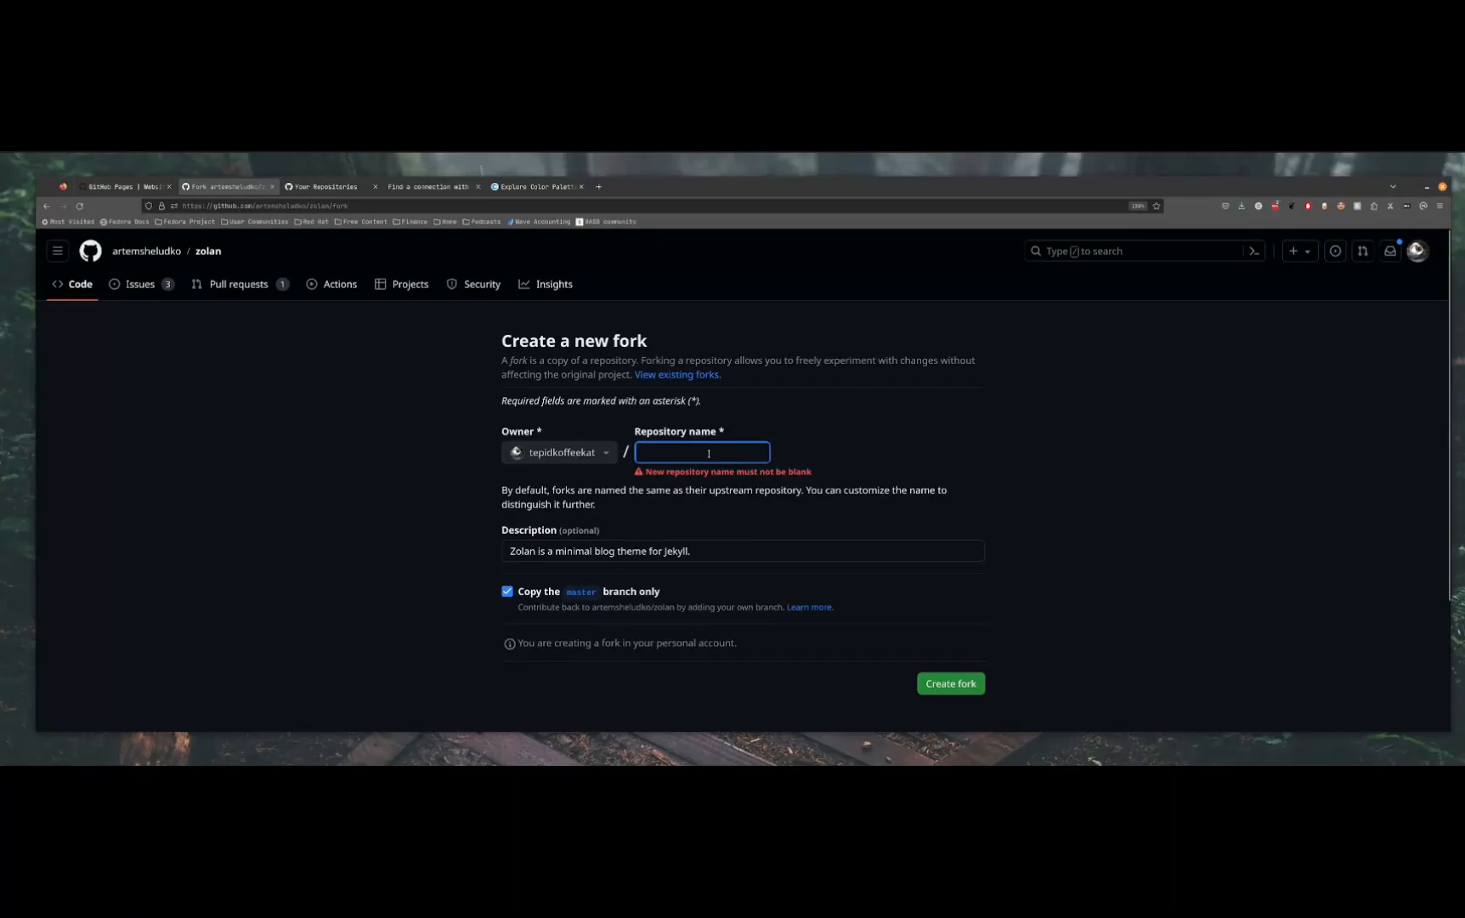
pyautogui.click(125, 186)
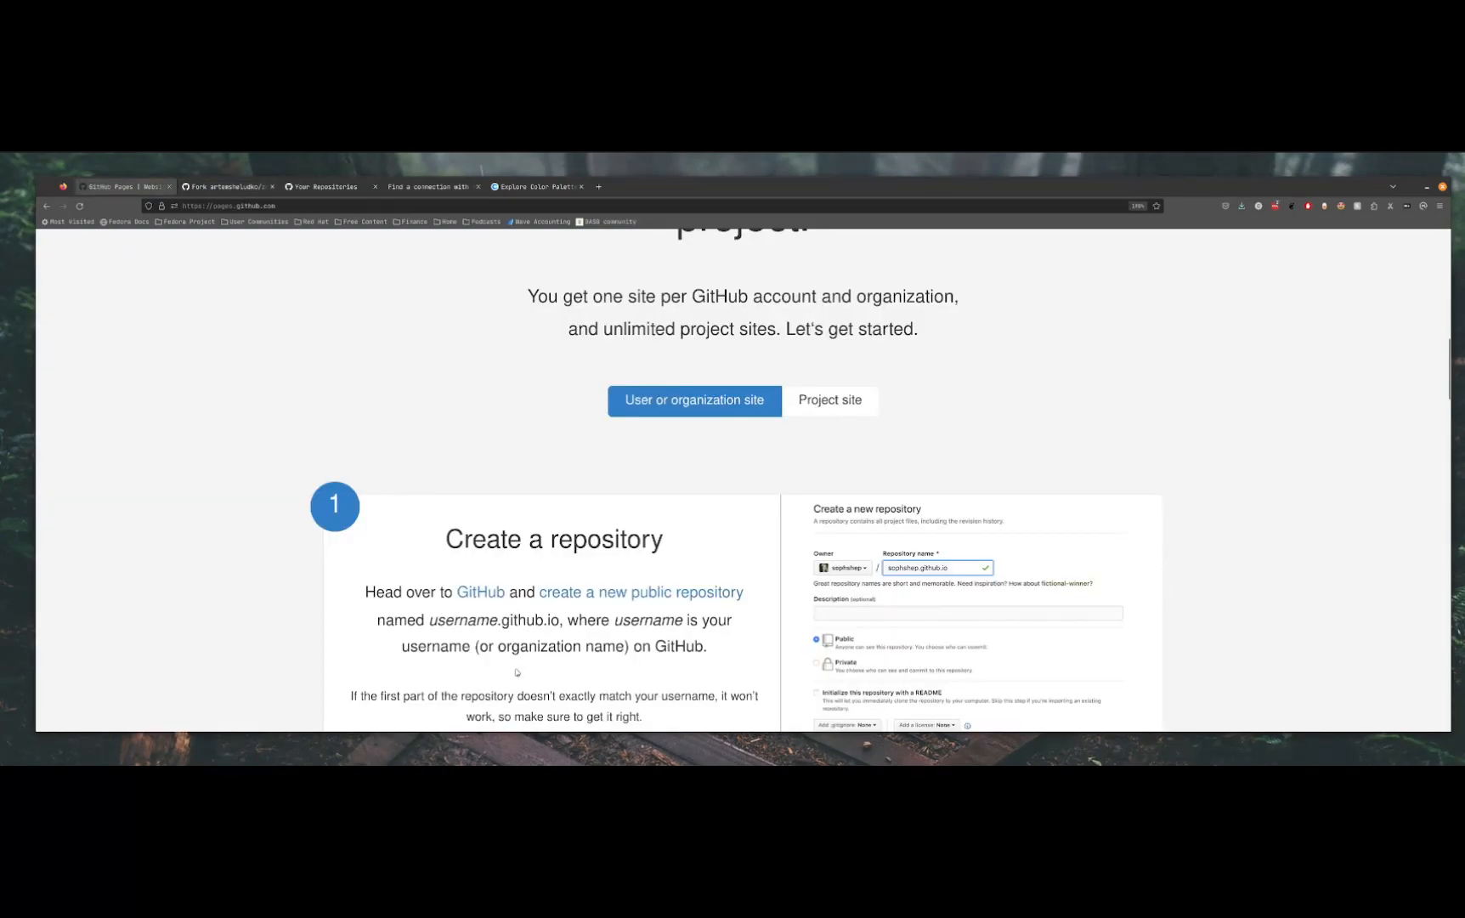
pyautogui.moveTo(437, 620); pyautogui.dragTo(562, 622)
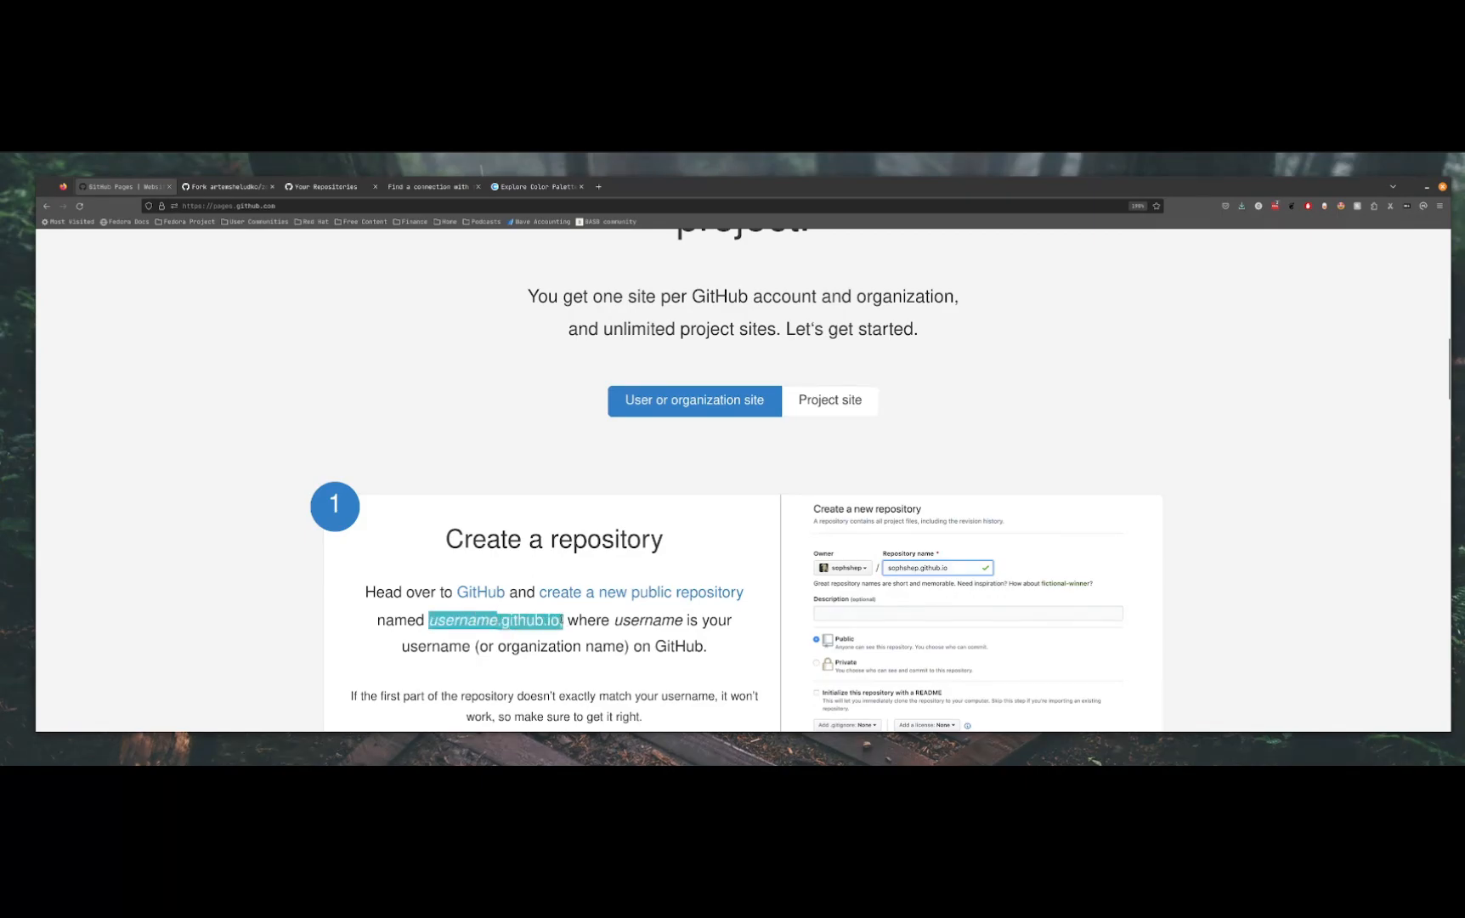
pyautogui.click(225, 186)
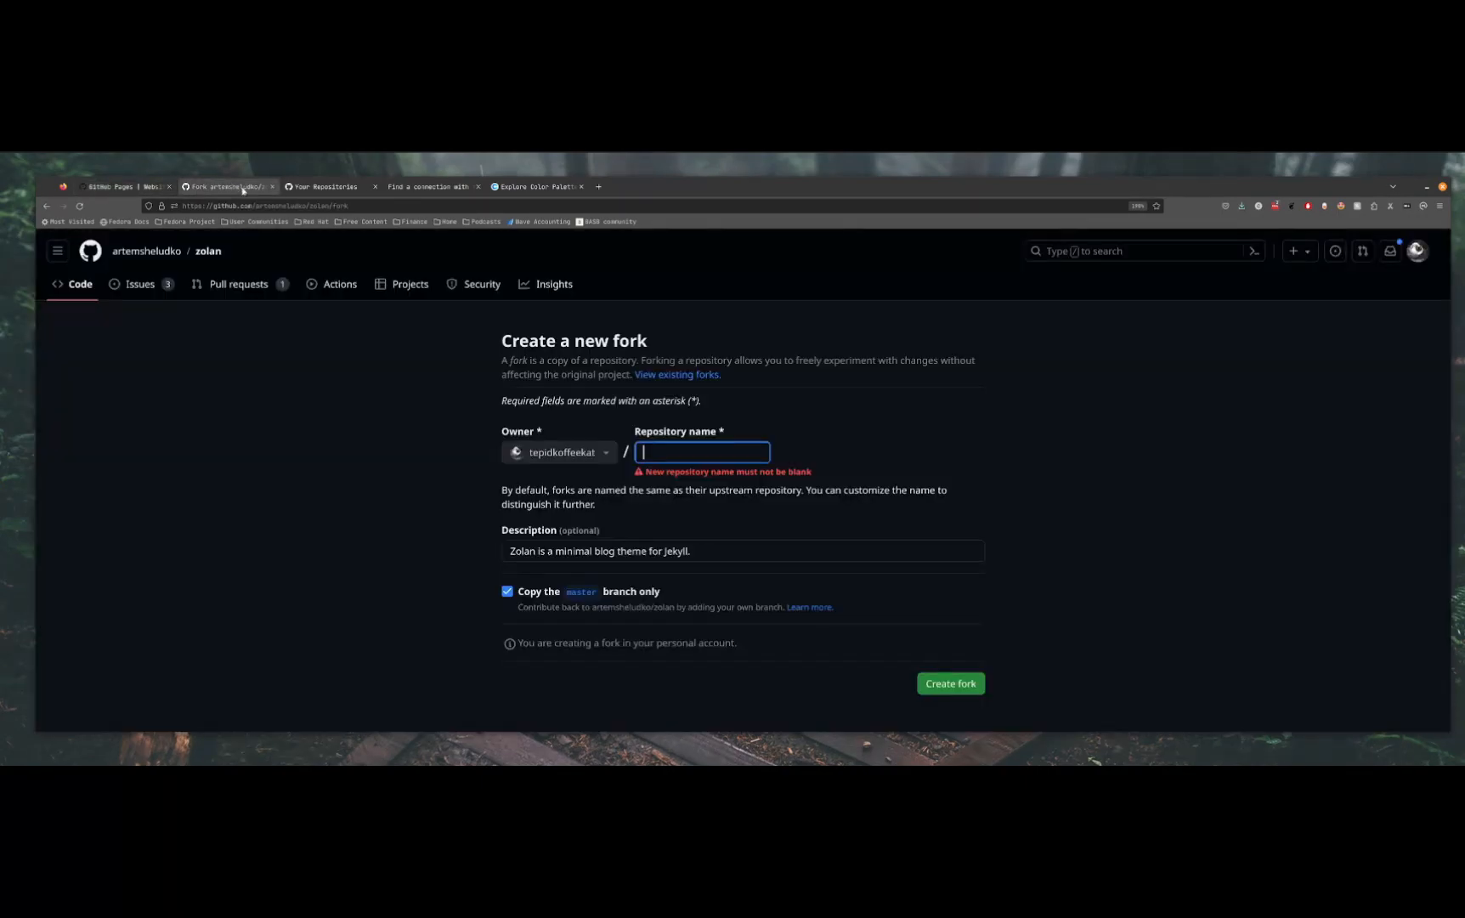
# Name the fork tepidkoffeekat.github.io and create it
pyautogui.write('te')
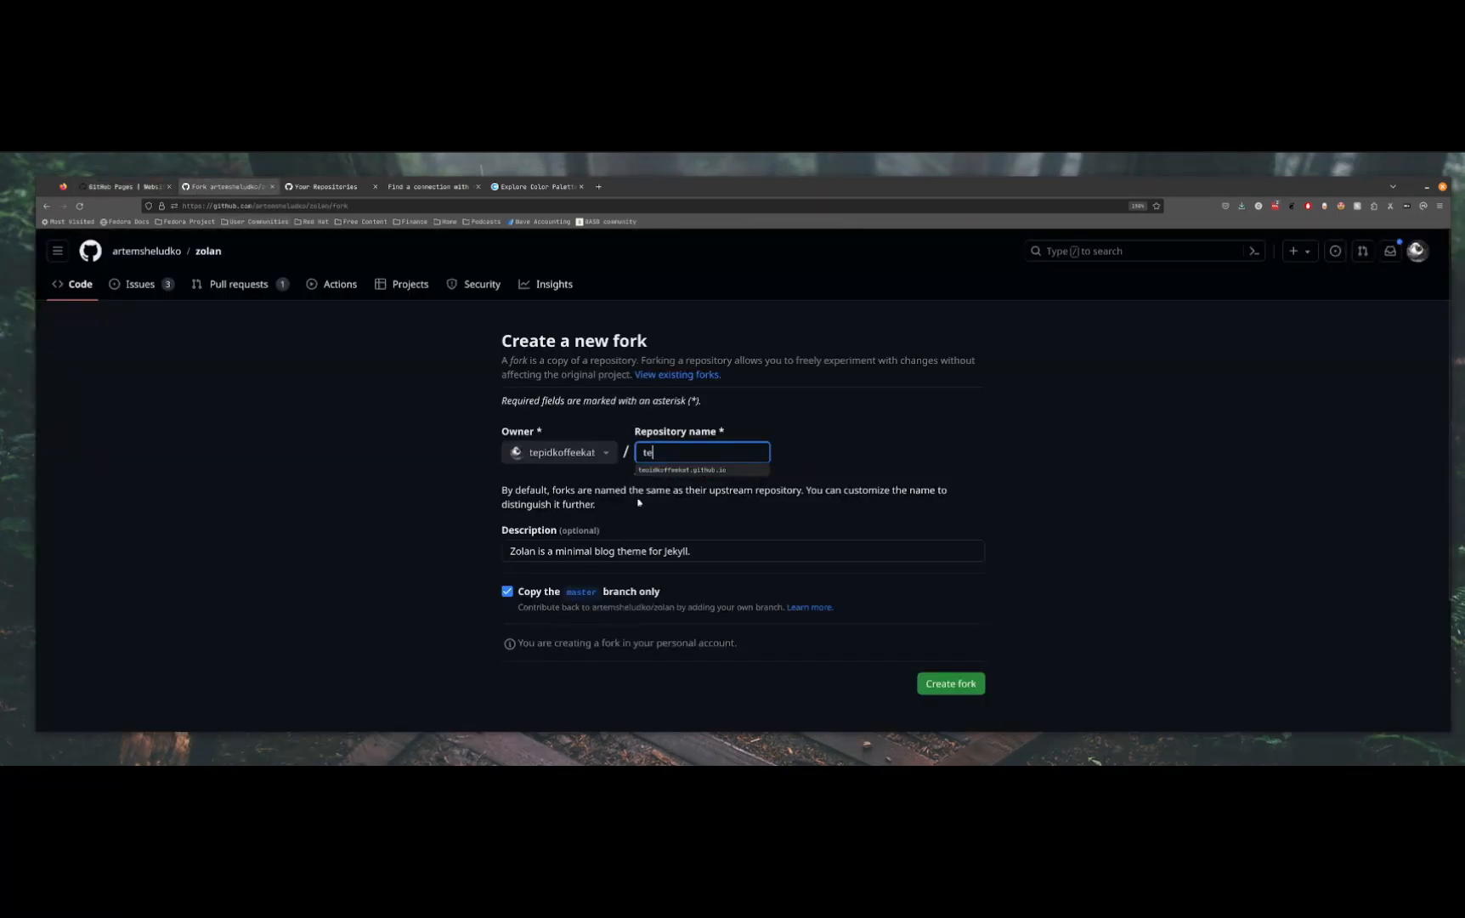
pyautogui.write('pidkoffeekat')
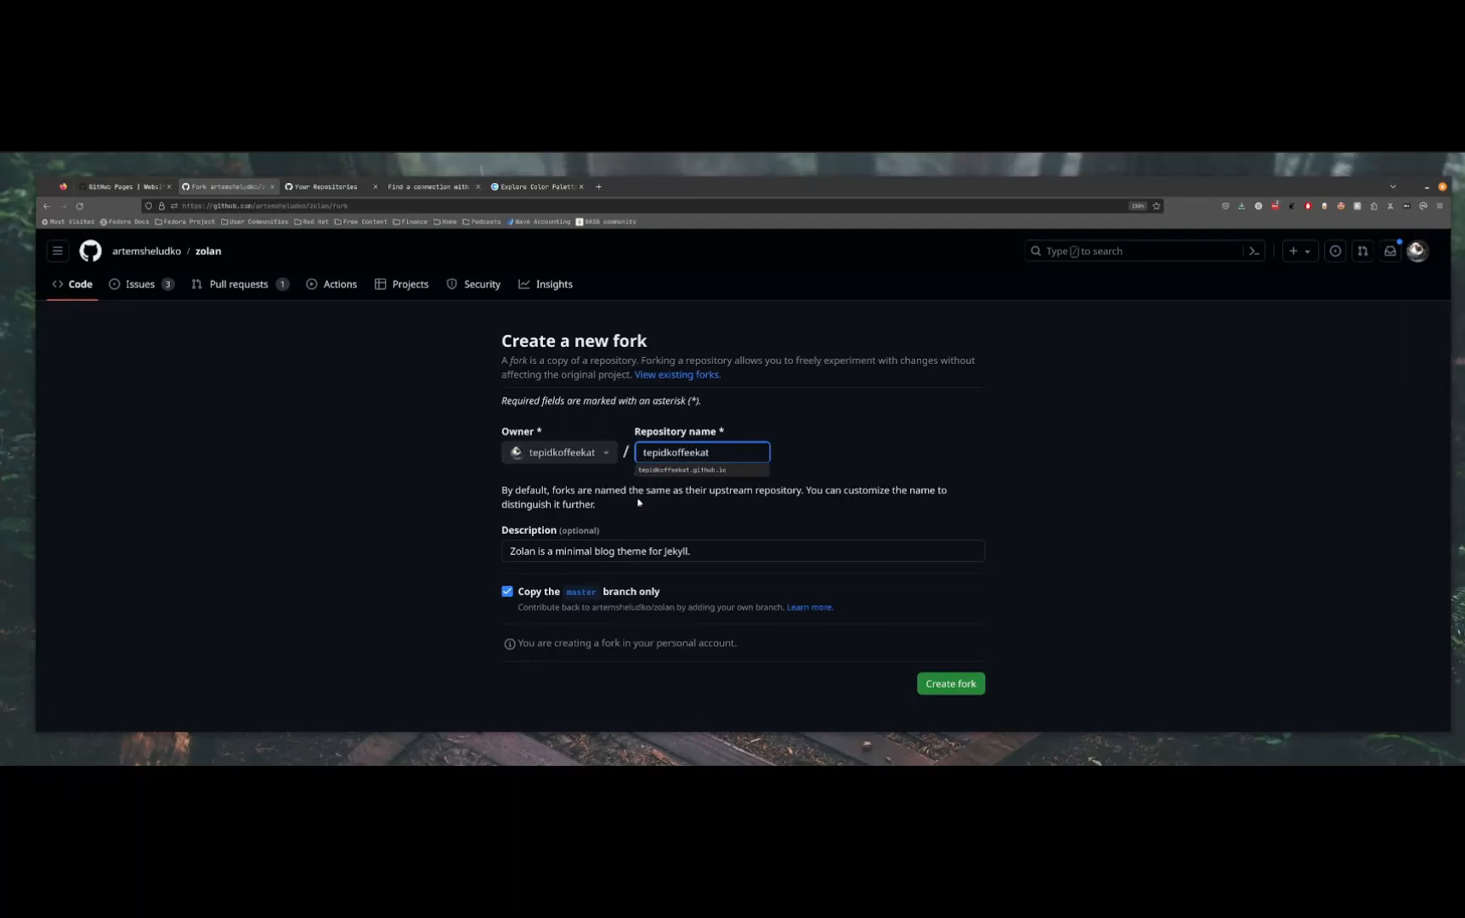
pyautogui.write('.github.io')
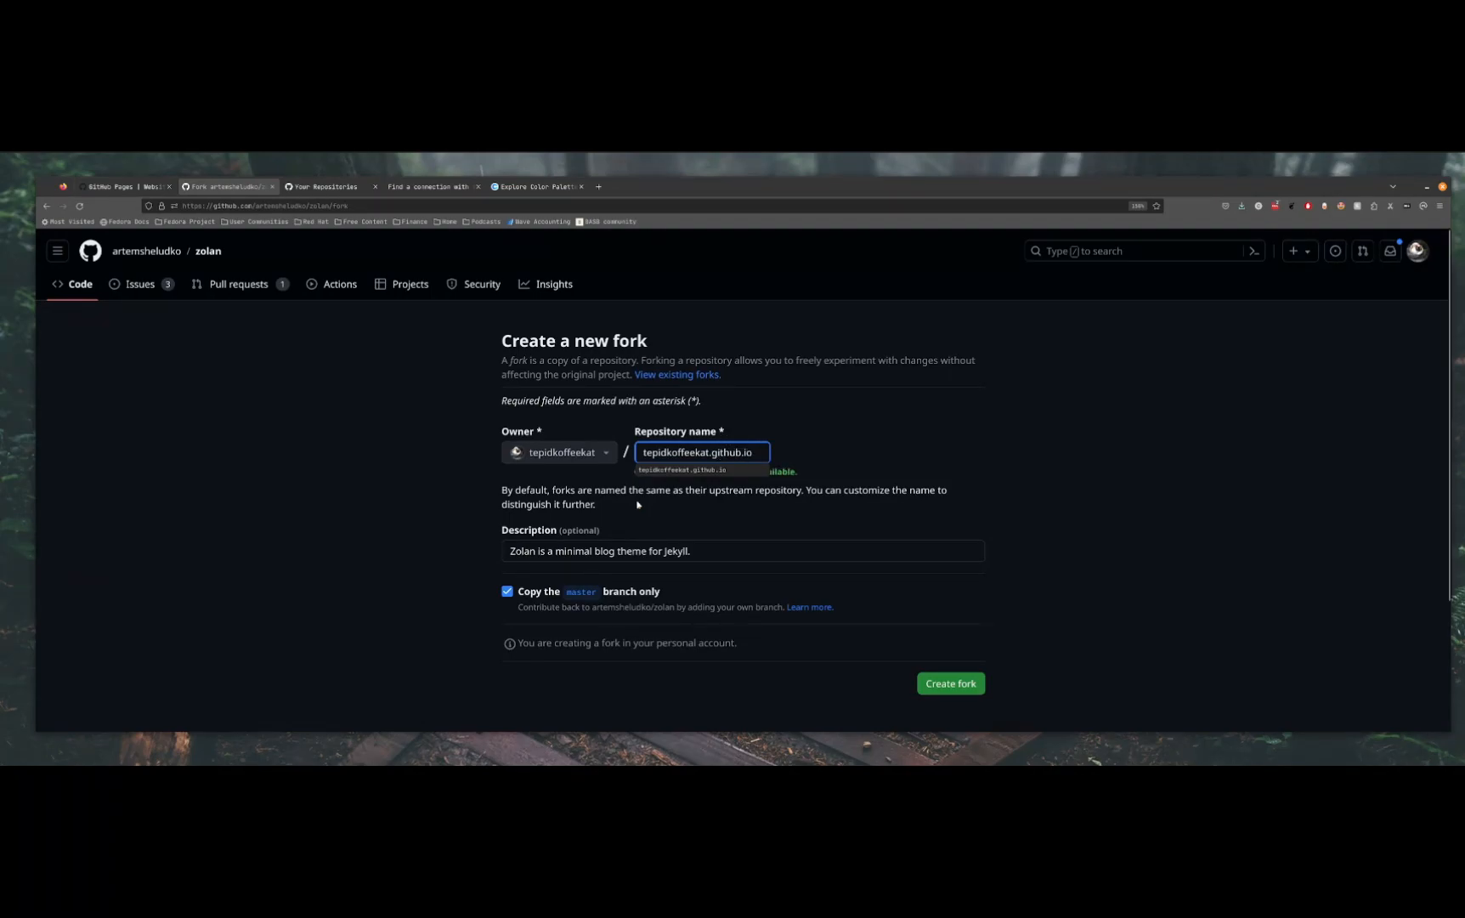
pyautogui.click(689, 469)
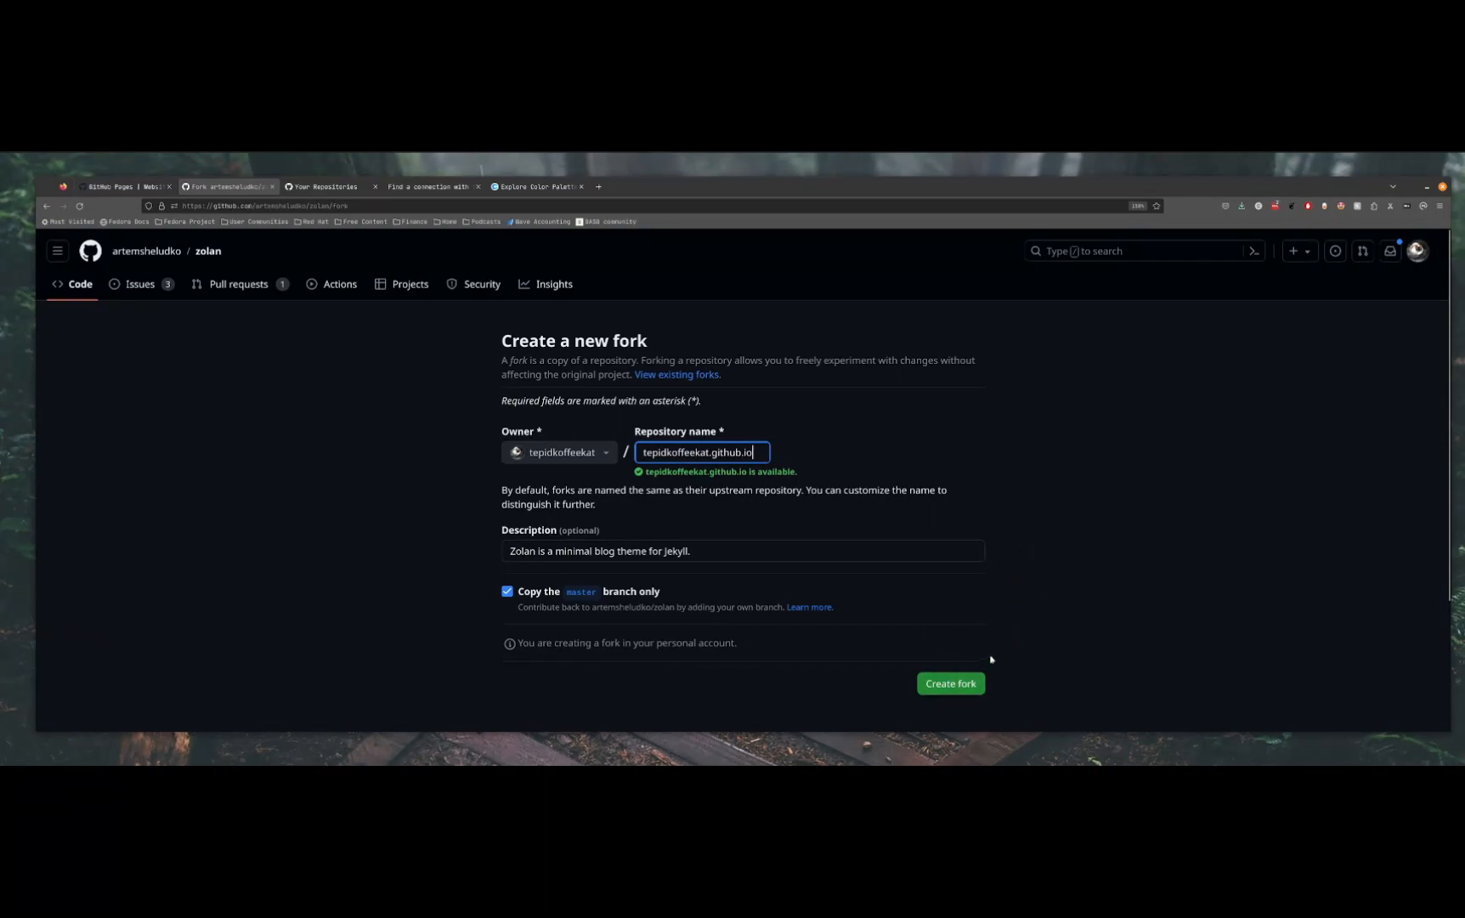
pyautogui.click(949, 689)
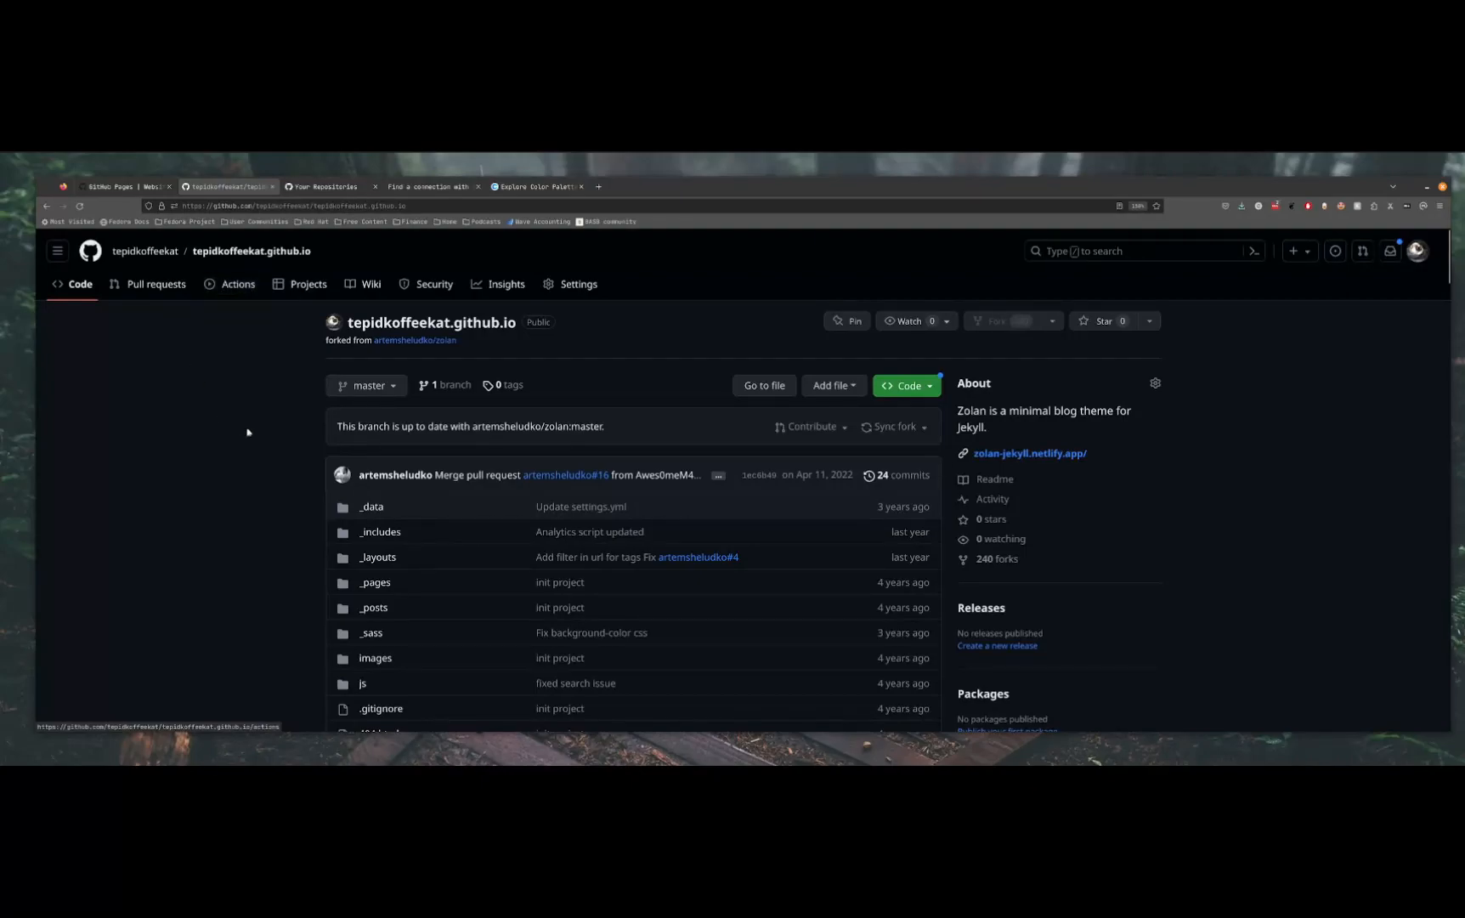
# Look at the fork's Actions page, and return to the code to open settings.yml from the _data folder
pyautogui.click(226, 288)
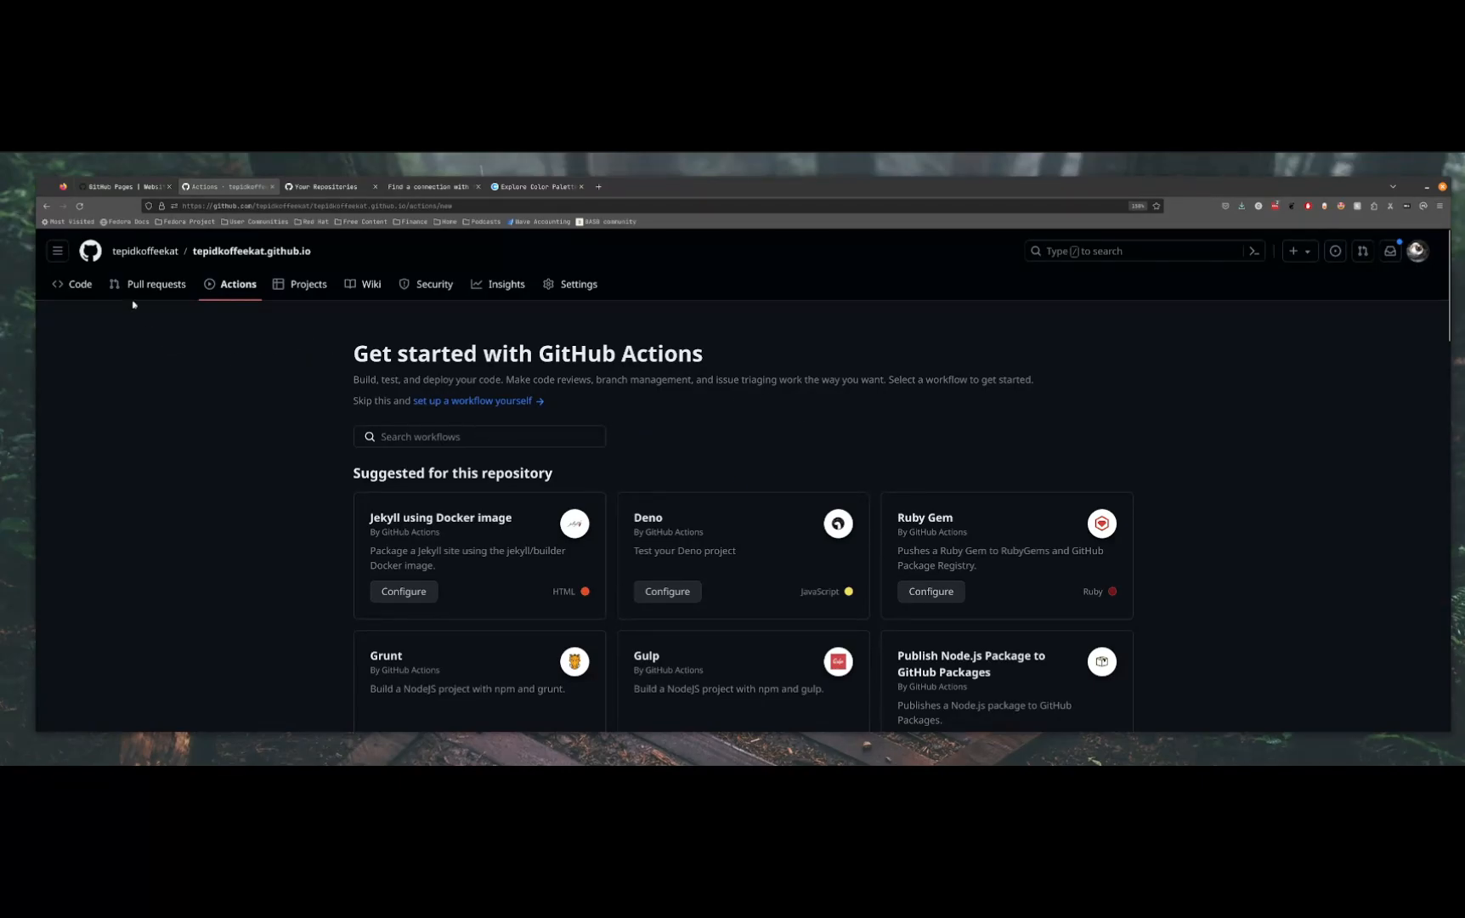
pyautogui.click(78, 284)
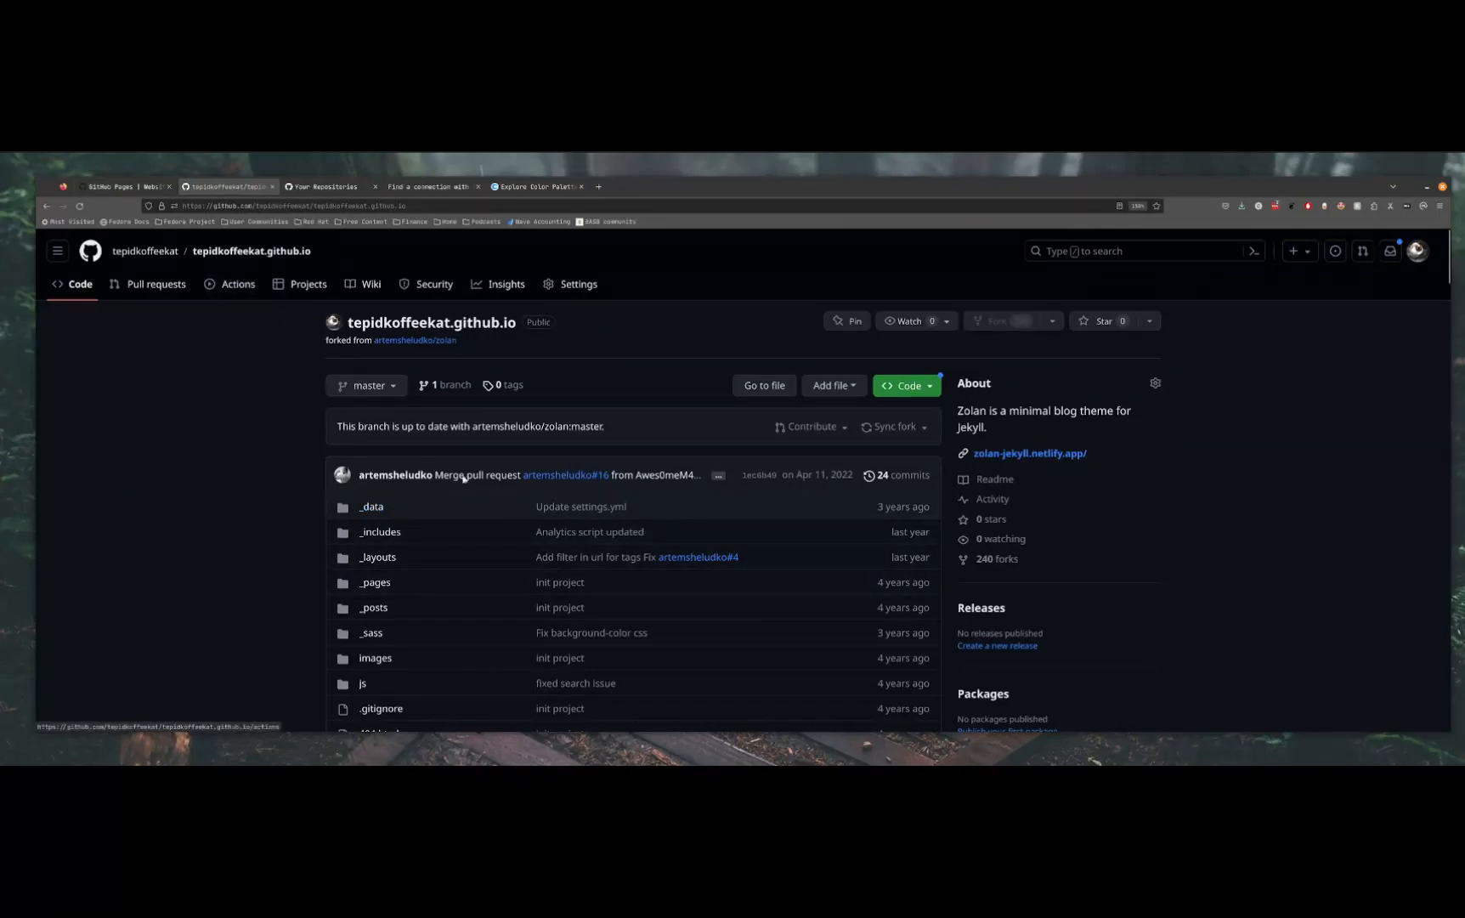
pyautogui.click(373, 508)
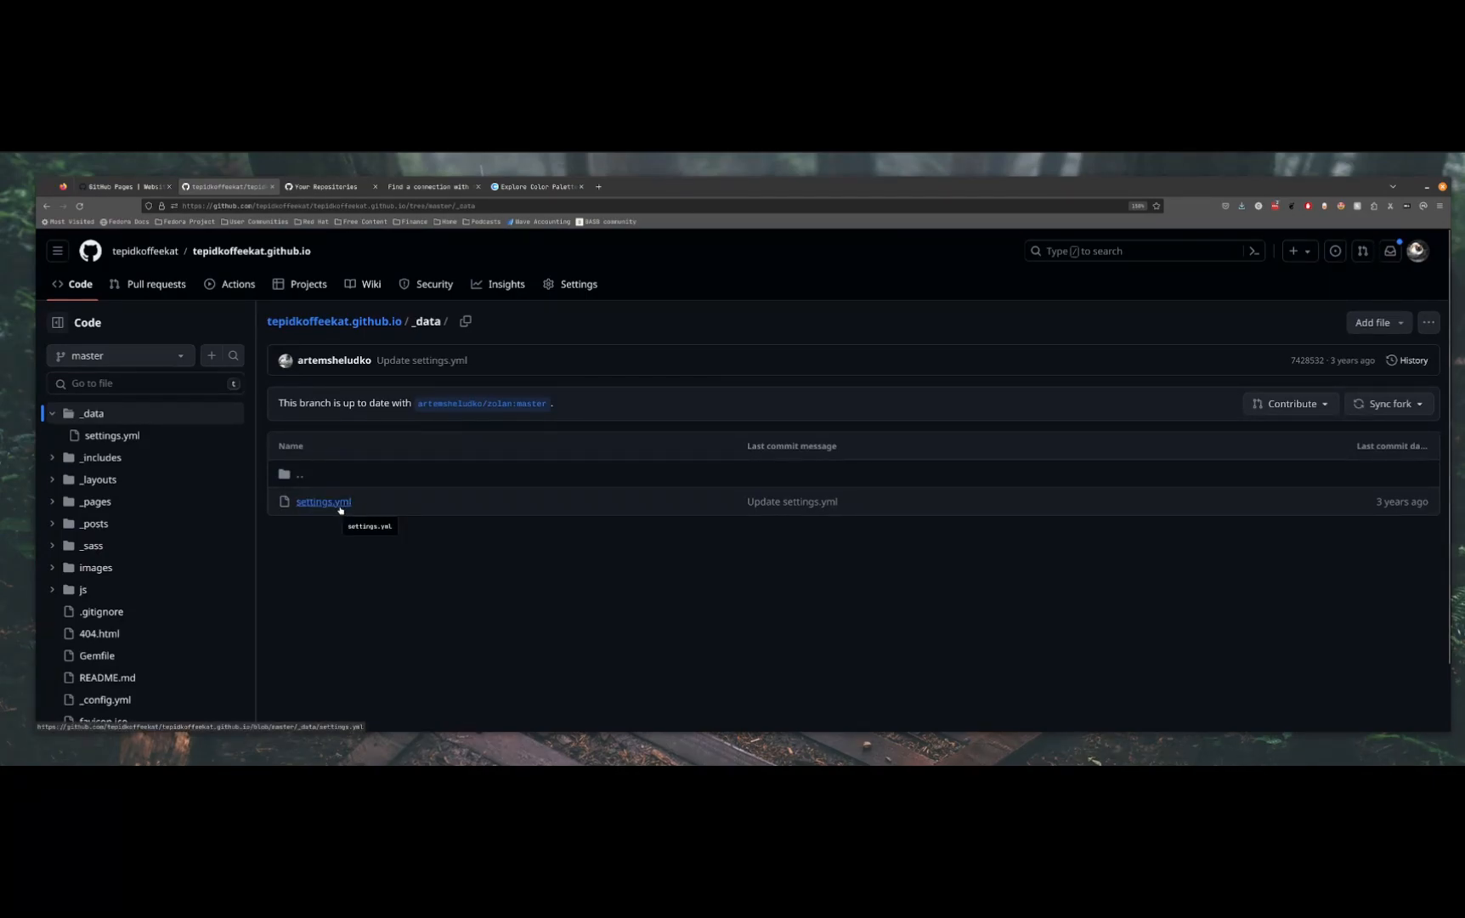
pyautogui.click(343, 502)
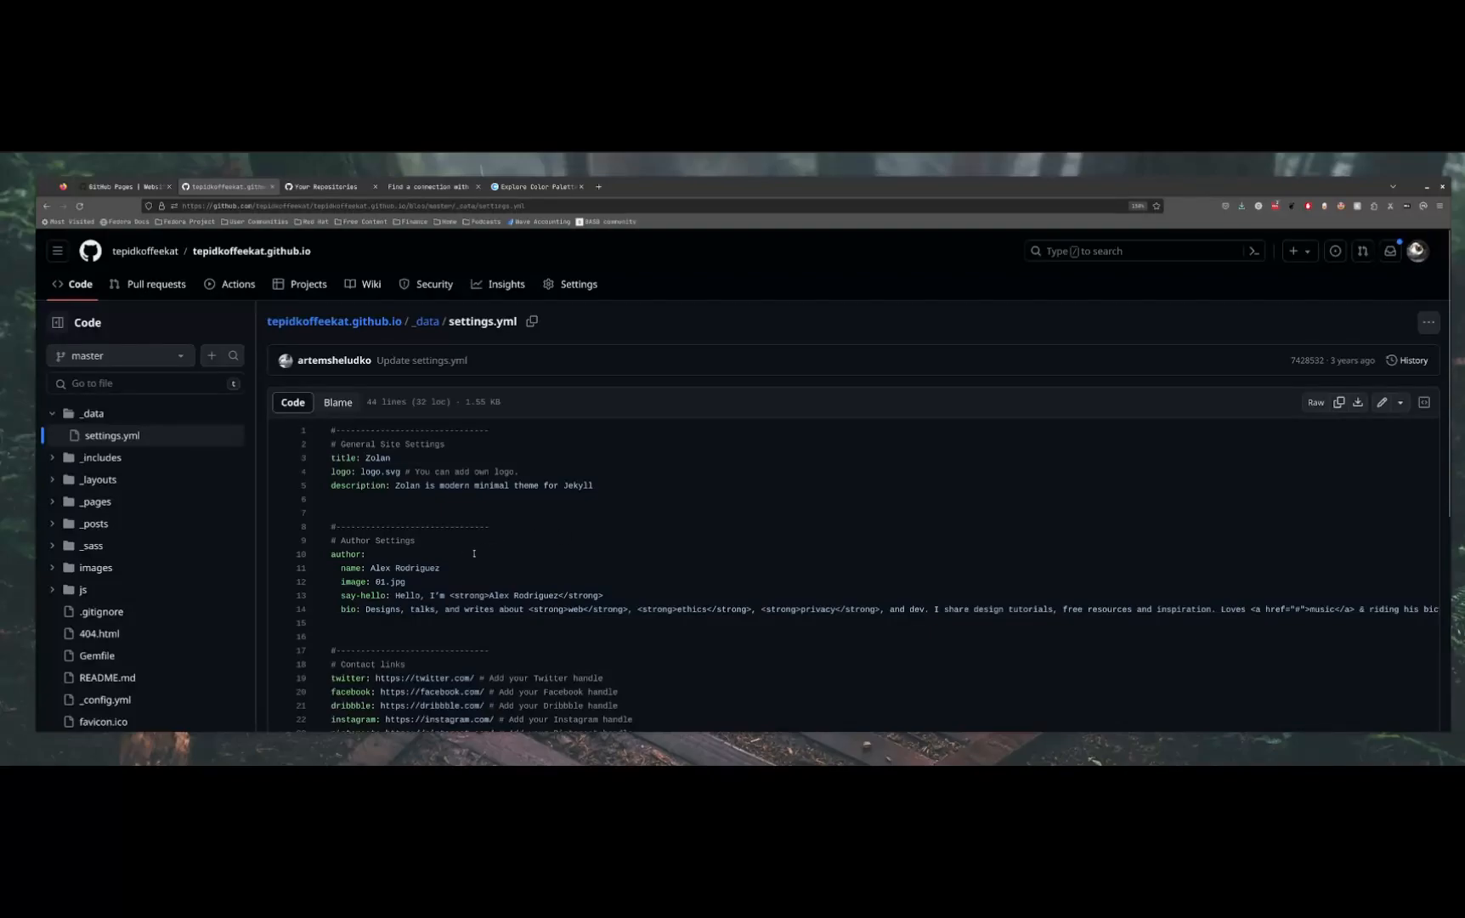
# Examine the author settings and contact links in settings.yml
pyautogui.scroll(-3, 459, 540)
pyautogui.scroll(3, 447, 459)
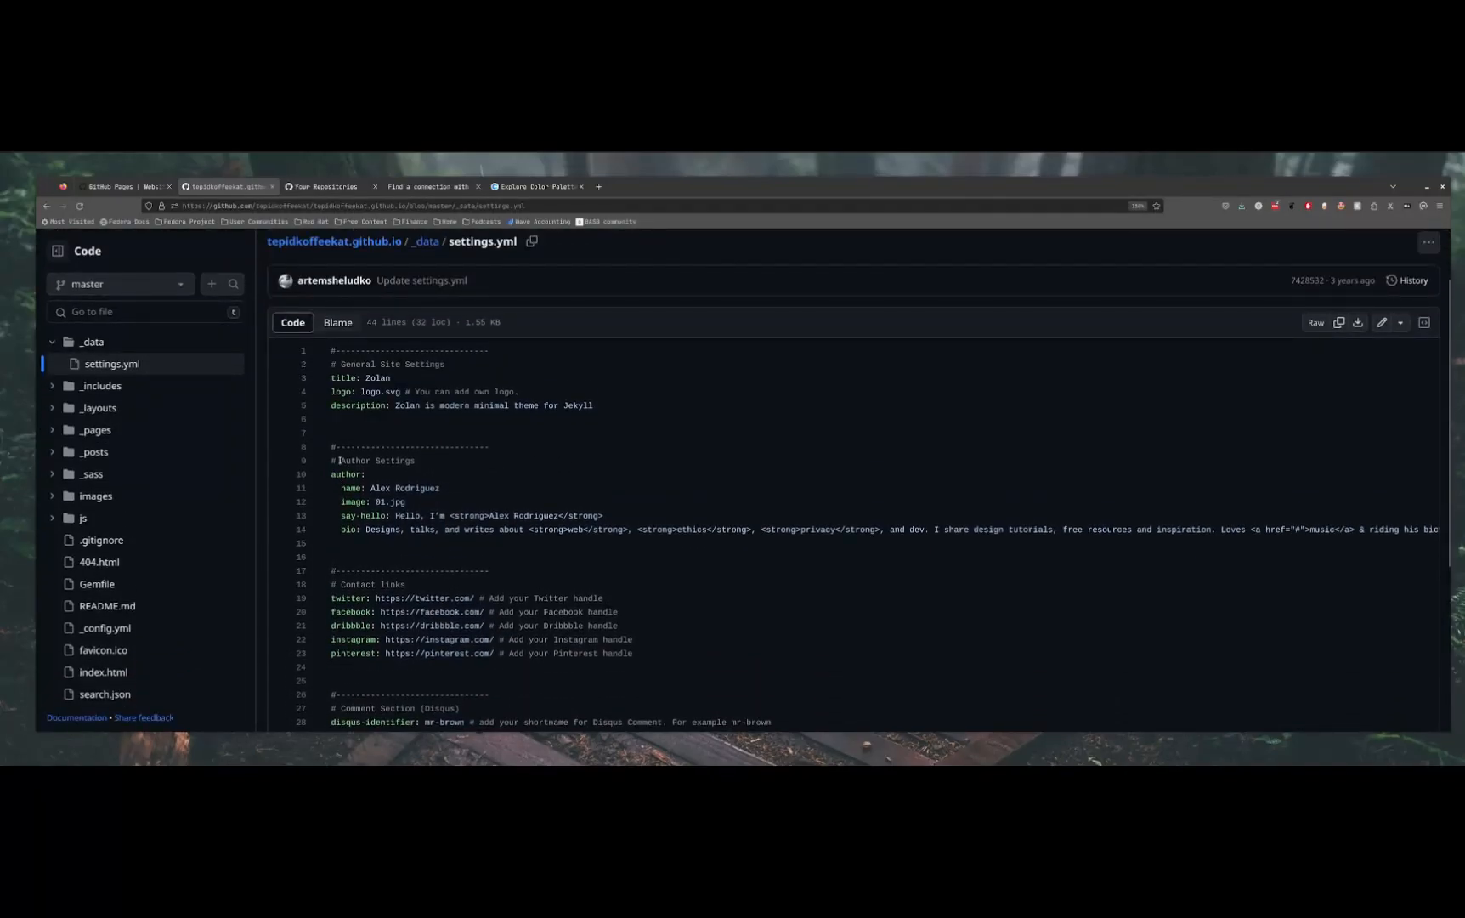
pyautogui.moveTo(339, 460); pyautogui.dragTo(544, 529)
pyautogui.moveTo(347, 583); pyautogui.dragTo(749, 640)
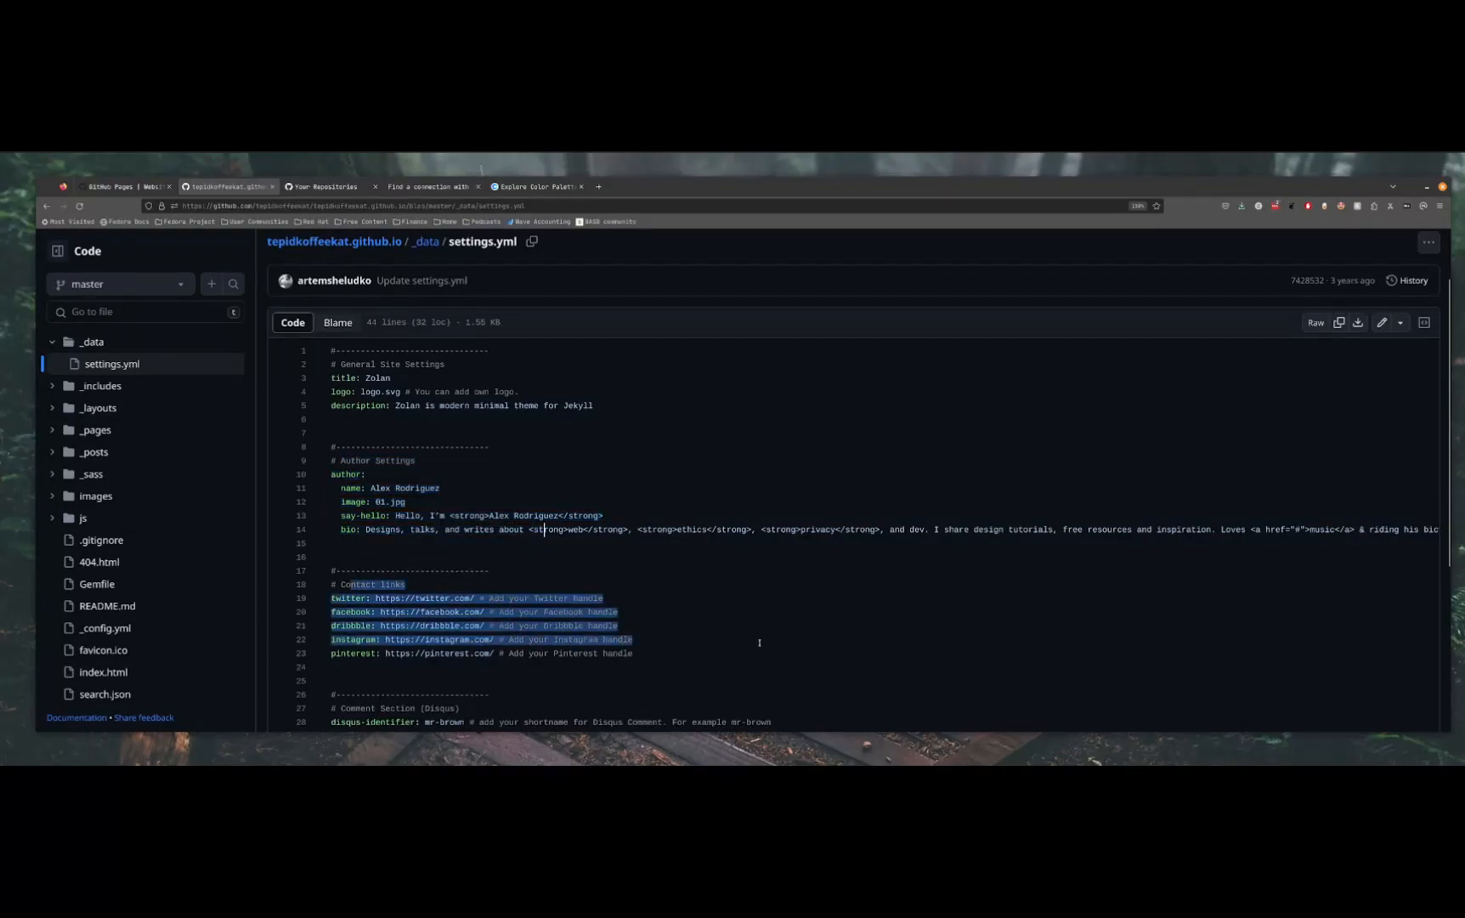
pyautogui.click(762, 640)
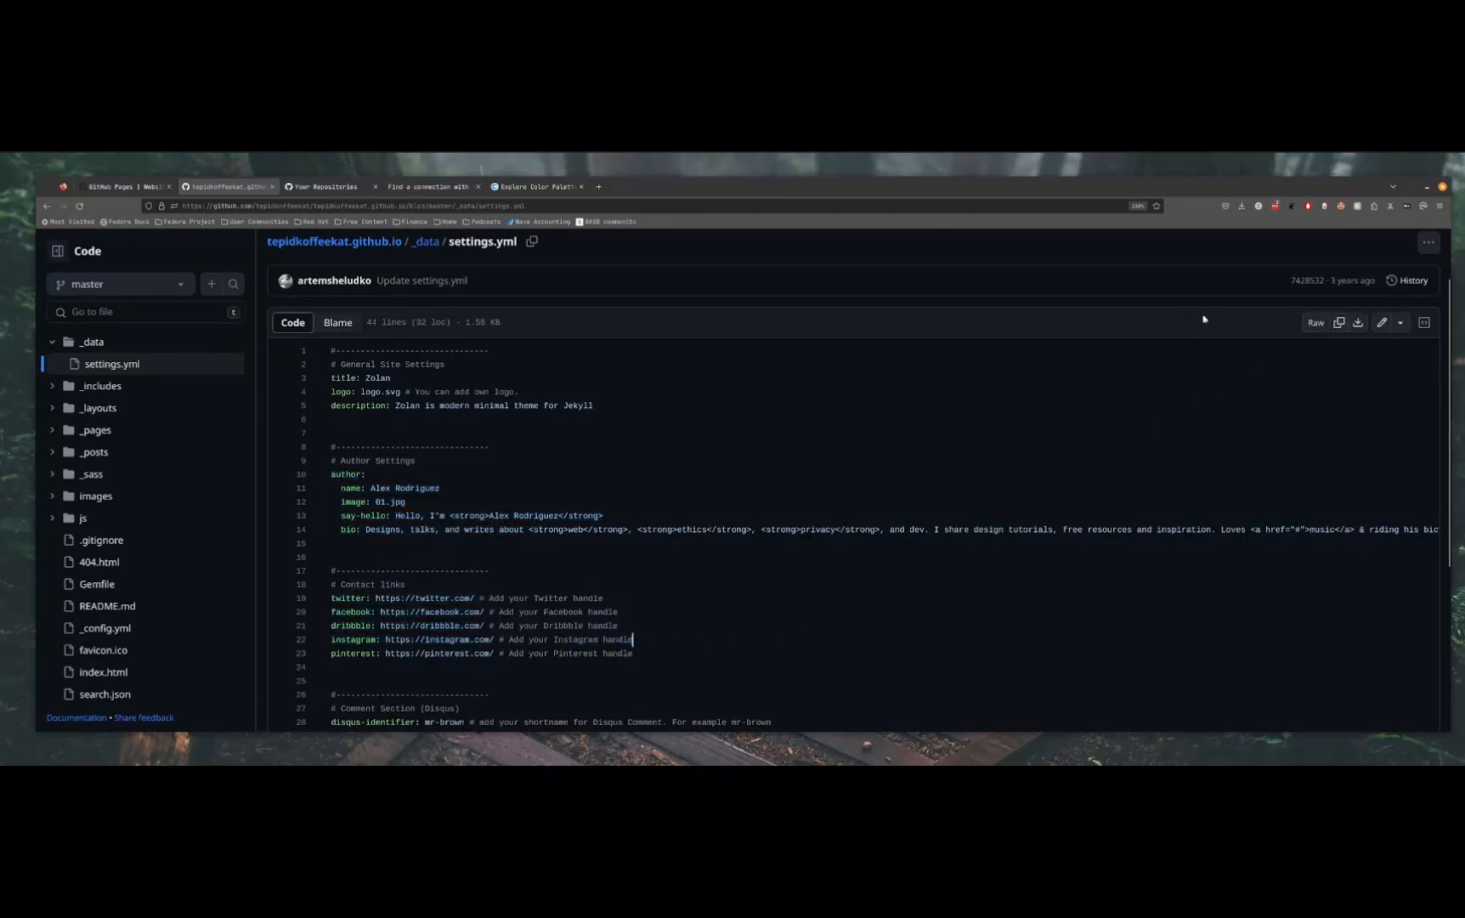
# Open settings.yml for editing and replace the first name in the author's name setting
pyautogui.click(1381, 323)
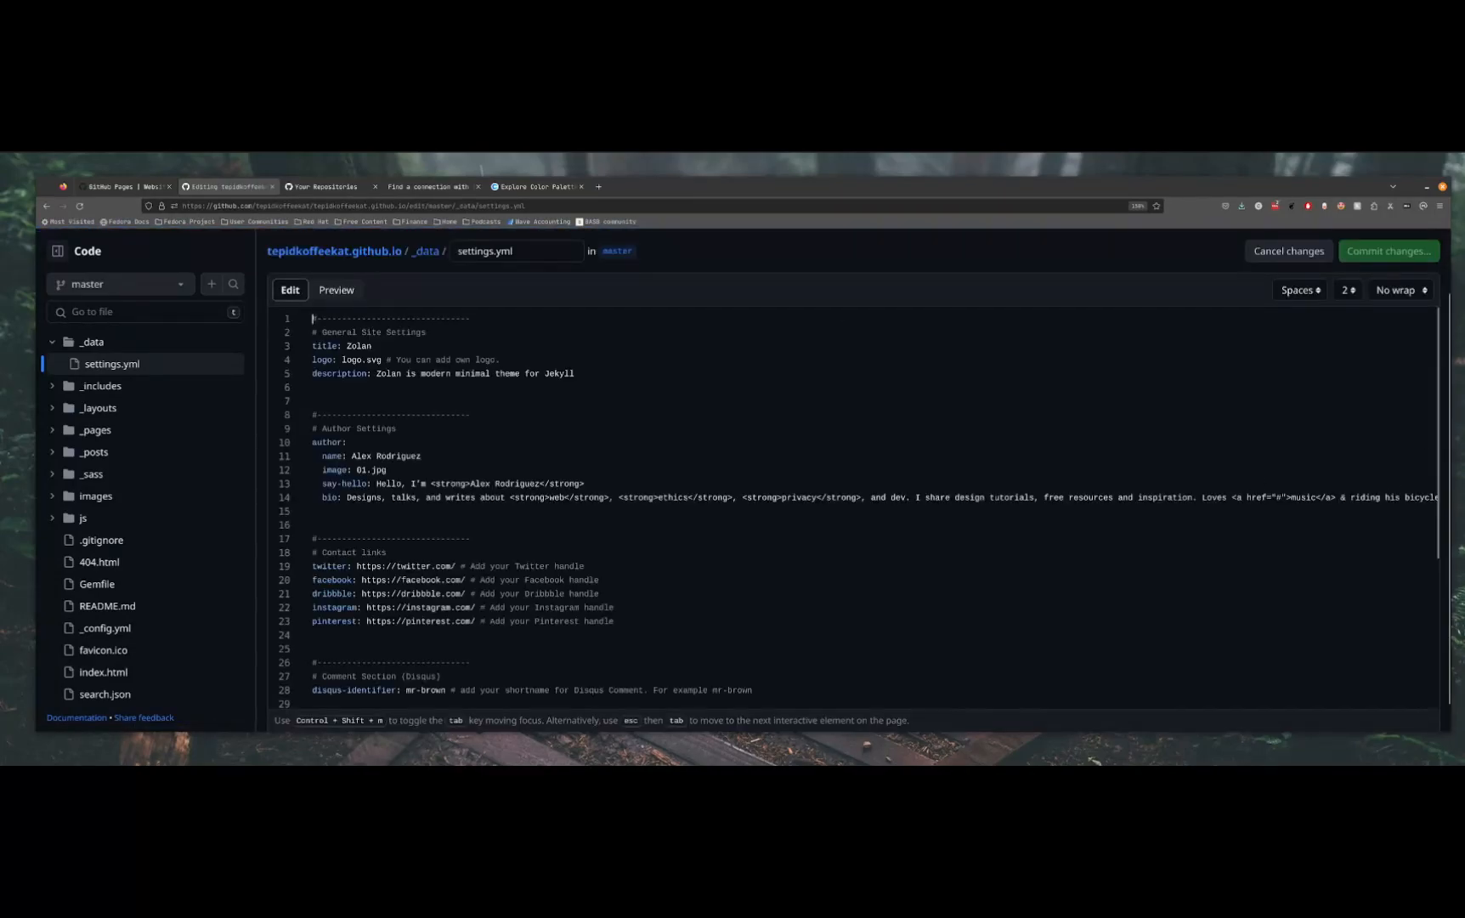
pyautogui.doubleClick(363, 455)
pyautogui.write('Tim')
pyautogui.hotkey('ctrl', 'shift', 'Right')
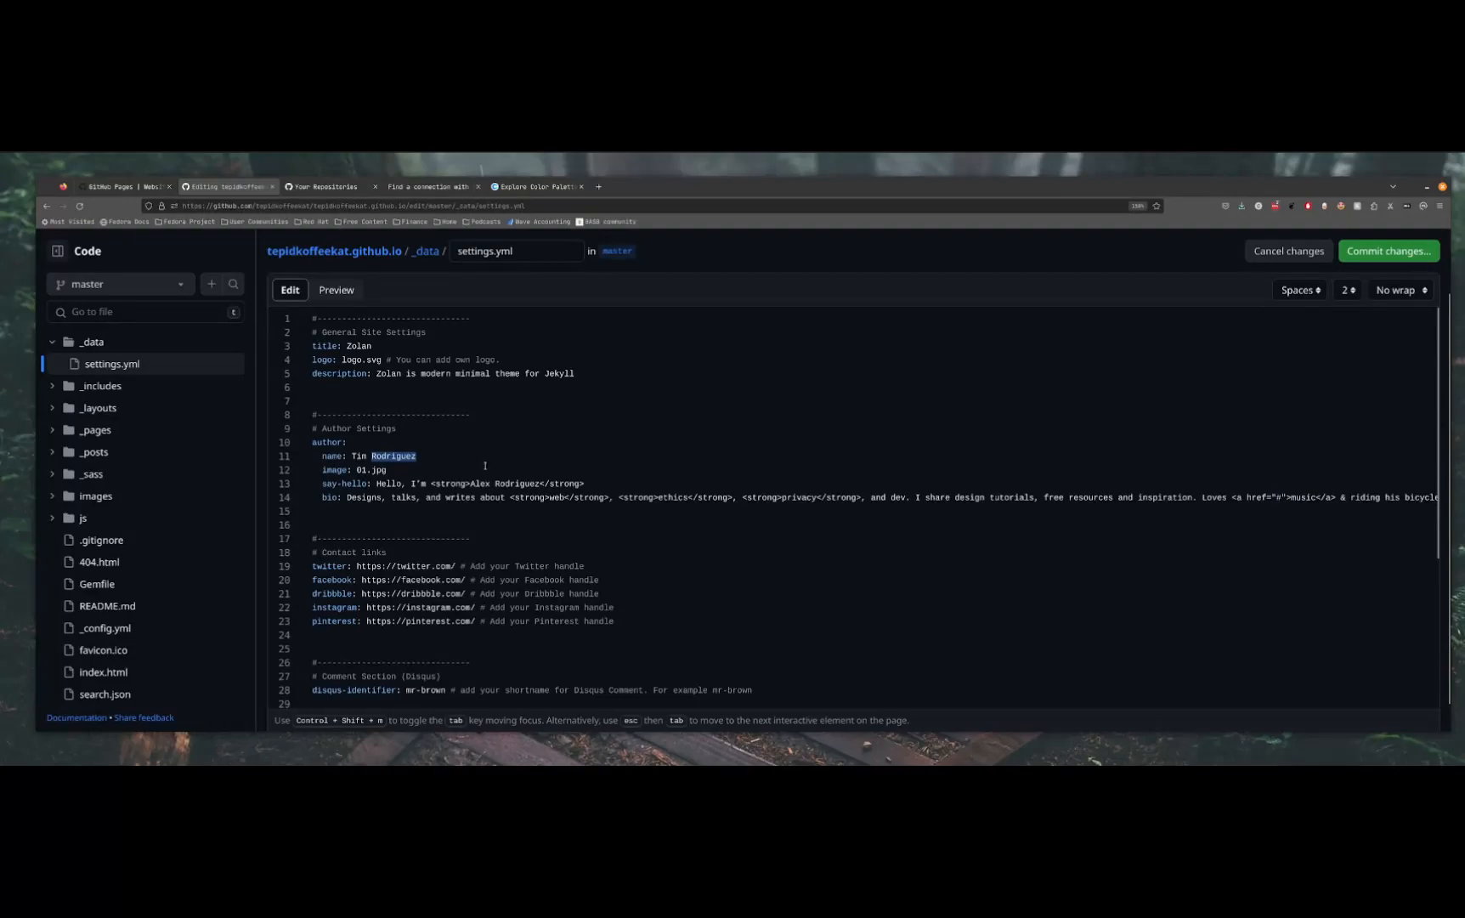
# Replace the full name in the say-hello greeting with only the author's new first name
pyautogui.doubleClick(486, 484)
pyautogui.press('BackSpace')
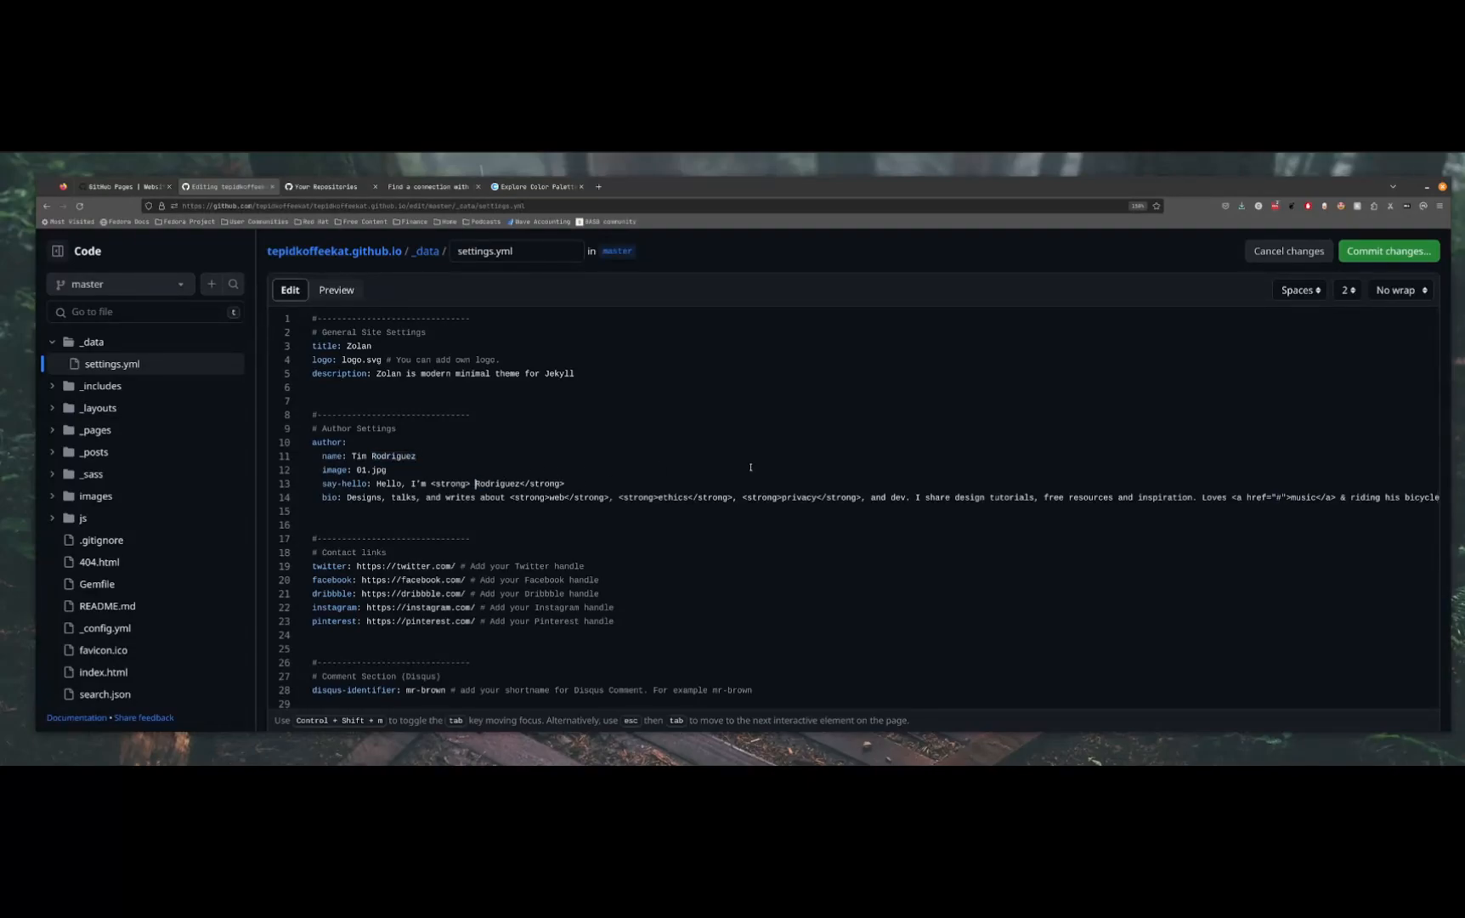
pyautogui.hotkey('shift', 'Right')
pyautogui.hotkey('shift', 'Right')
pyautogui.hotkey('shift', 'Right')
pyautogui.hotkey('shift', 'Right')
pyautogui.hotkey('shift', 'Right')
pyautogui.hotkey('shift', 'Right')
pyautogui.hotkey('shift', 'Right')
pyautogui.hotkey('shift', 'Right')
pyautogui.hotkey('shift', 'Right')
pyautogui.press('BackSpace')
pyautogui.write('Tim')
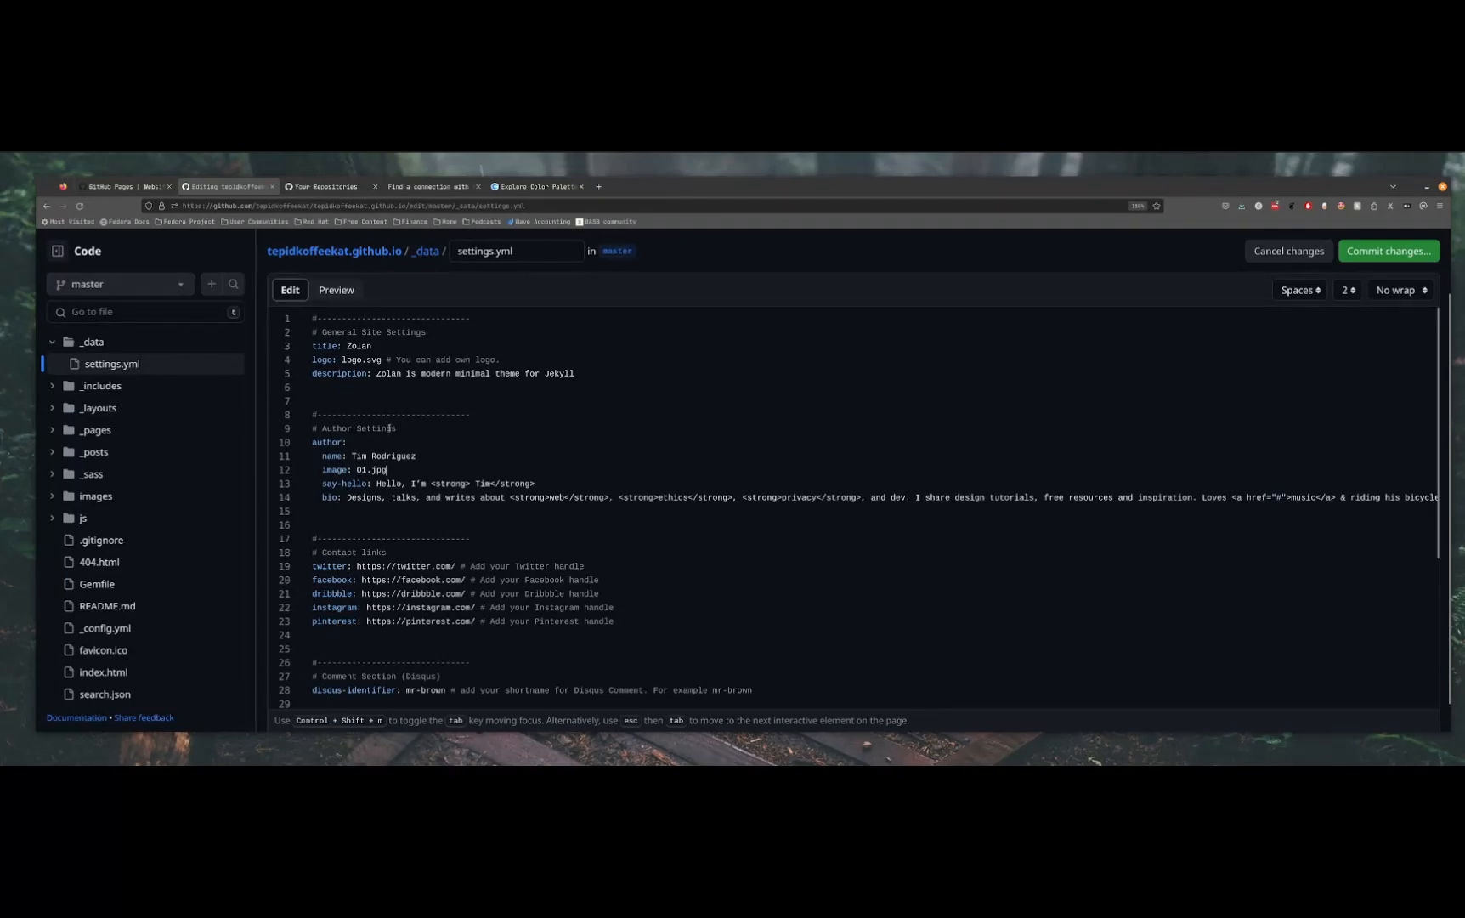
# Set the site title in the general site settings to TepidKoffeeKat
pyautogui.scroll(-2, 540, 407)
pyautogui.scroll(2, 540, 406)
pyautogui.doubleClick(358, 346)
pyautogui.write('TepidKo')
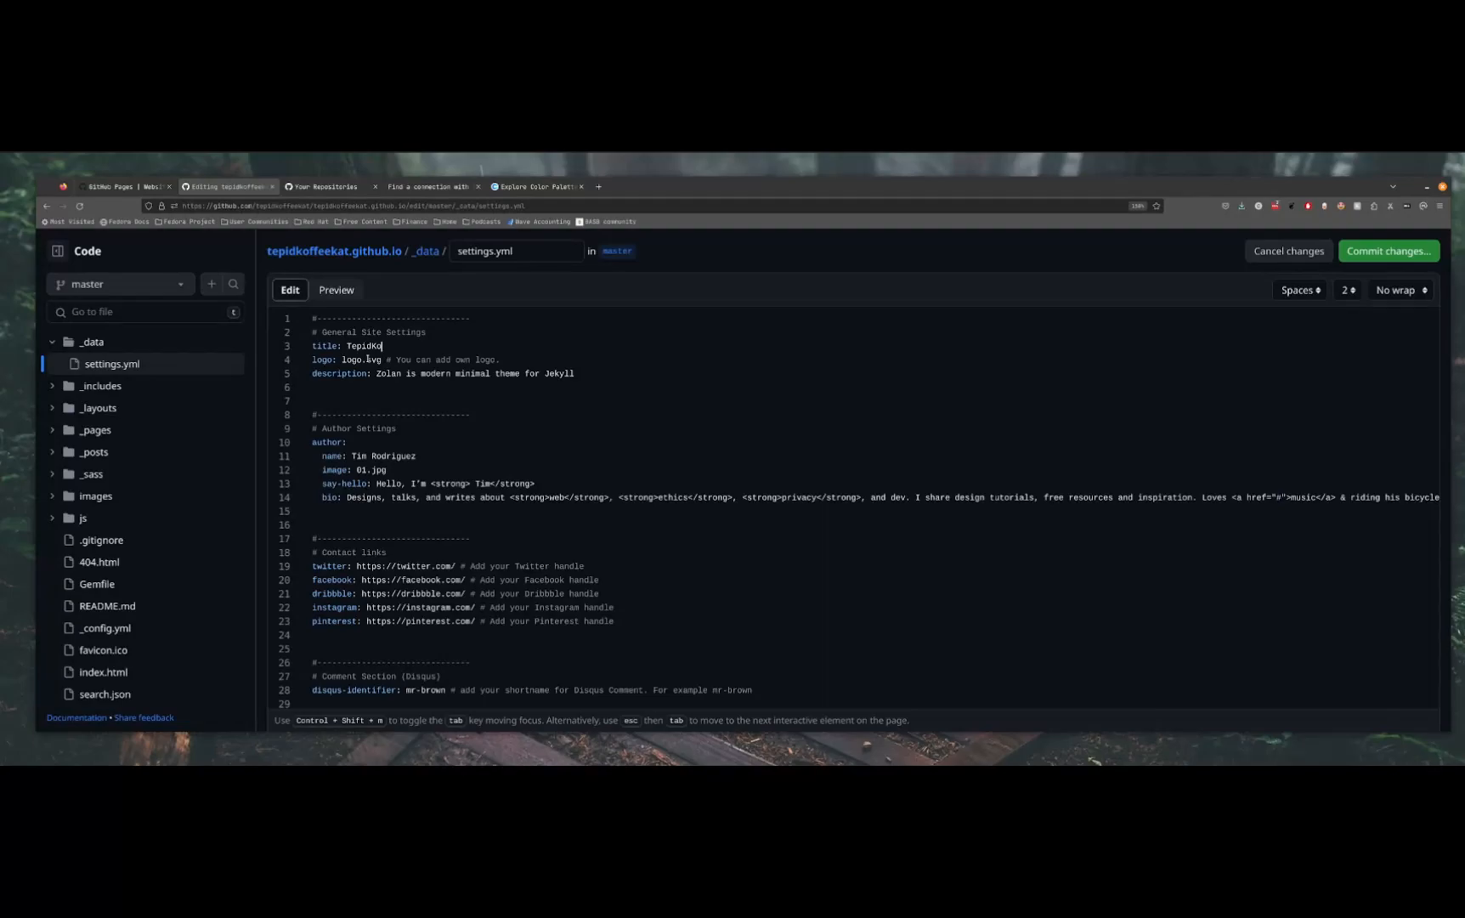
pyautogui.write('ffeeKat')
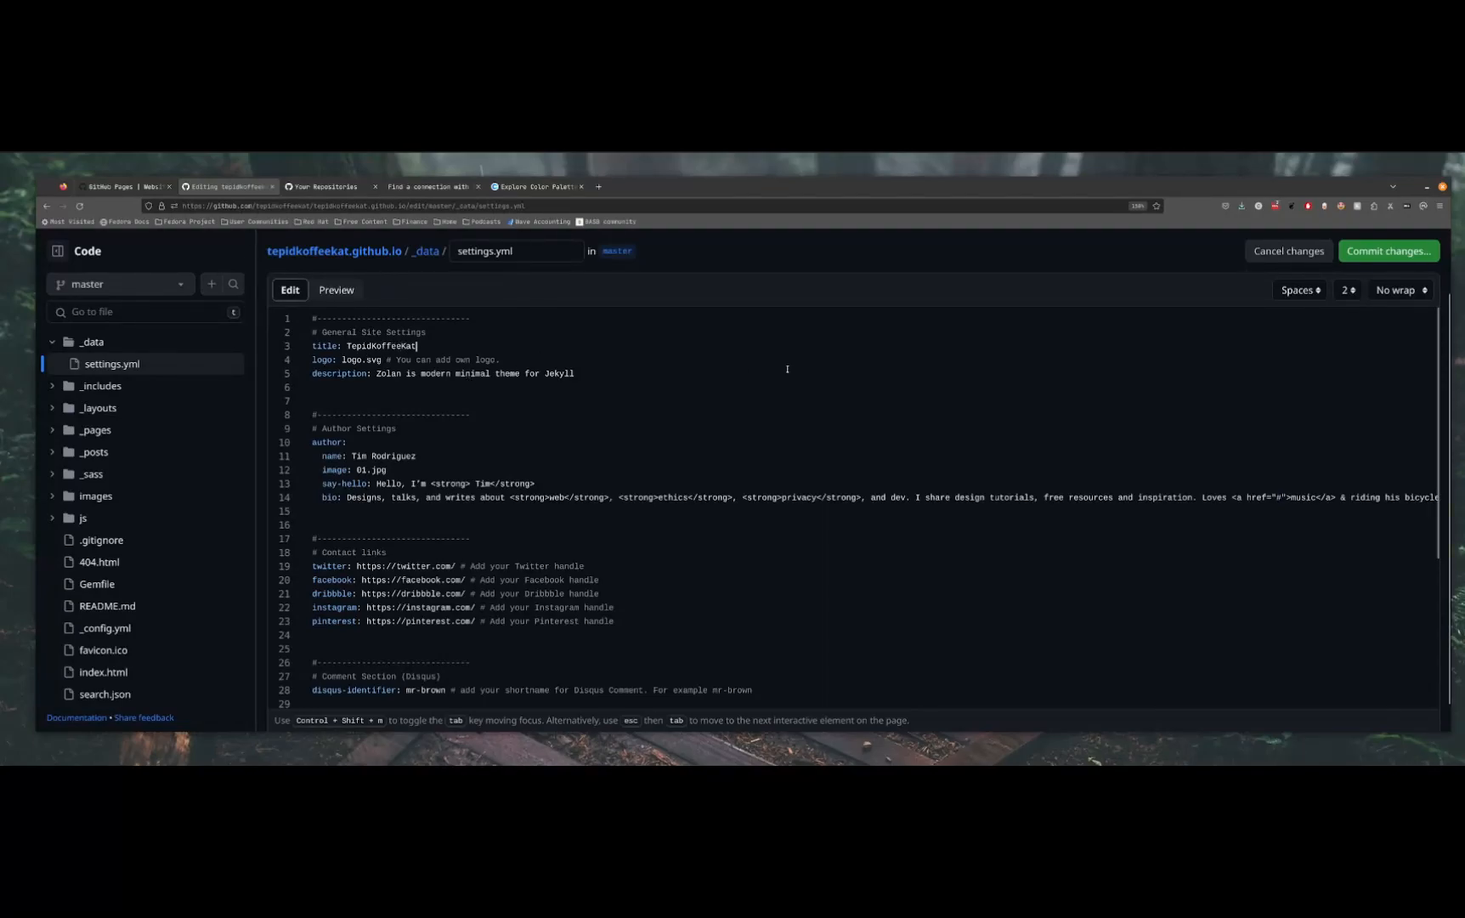
# Replace the site description with "this is for a tutorial"
pyautogui.moveTo(576, 374); pyautogui.dragTo(383, 374)
pyautogui.click(397, 374)
pyautogui.moveTo(494, 373); pyautogui.dragTo(407, 374)
pyautogui.moveTo(544, 374); pyautogui.dragTo(377, 375)
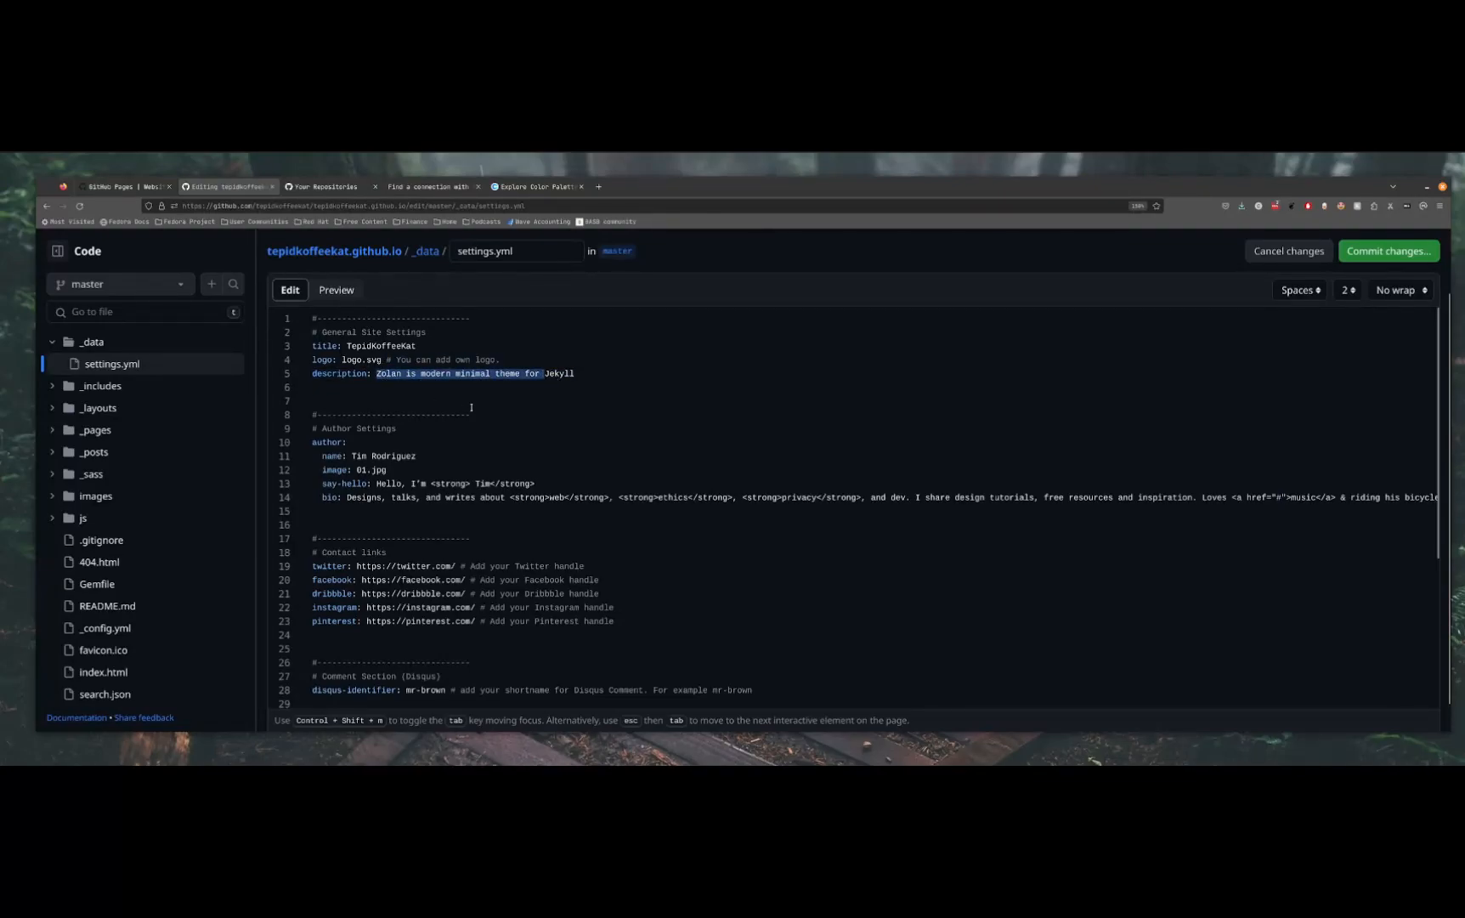
pyautogui.write('this is for a Jekyll tutorial')
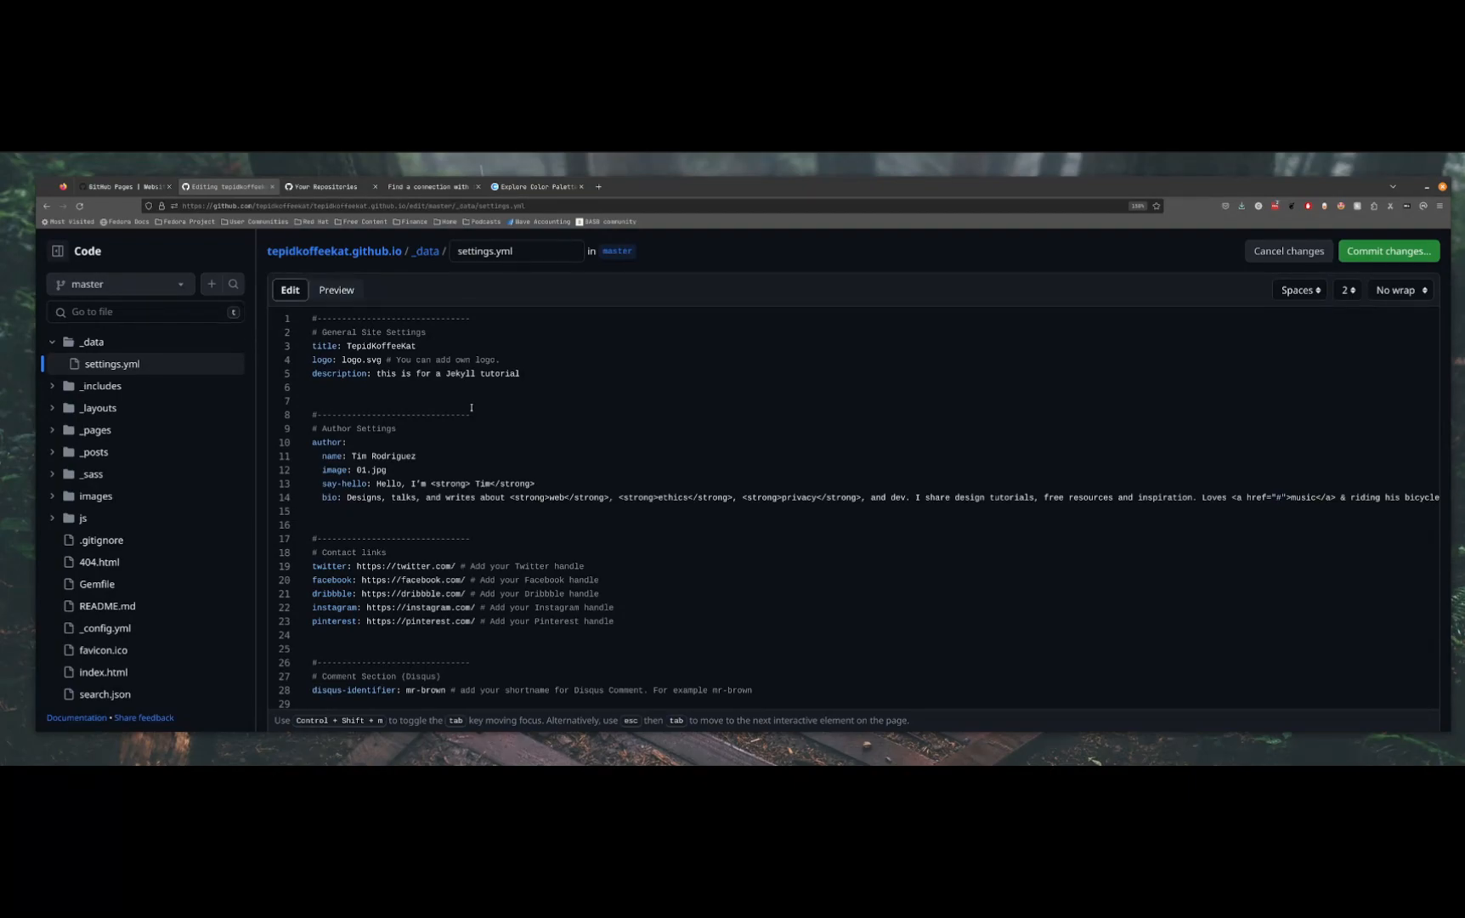
pyautogui.doubleClick(466, 374)
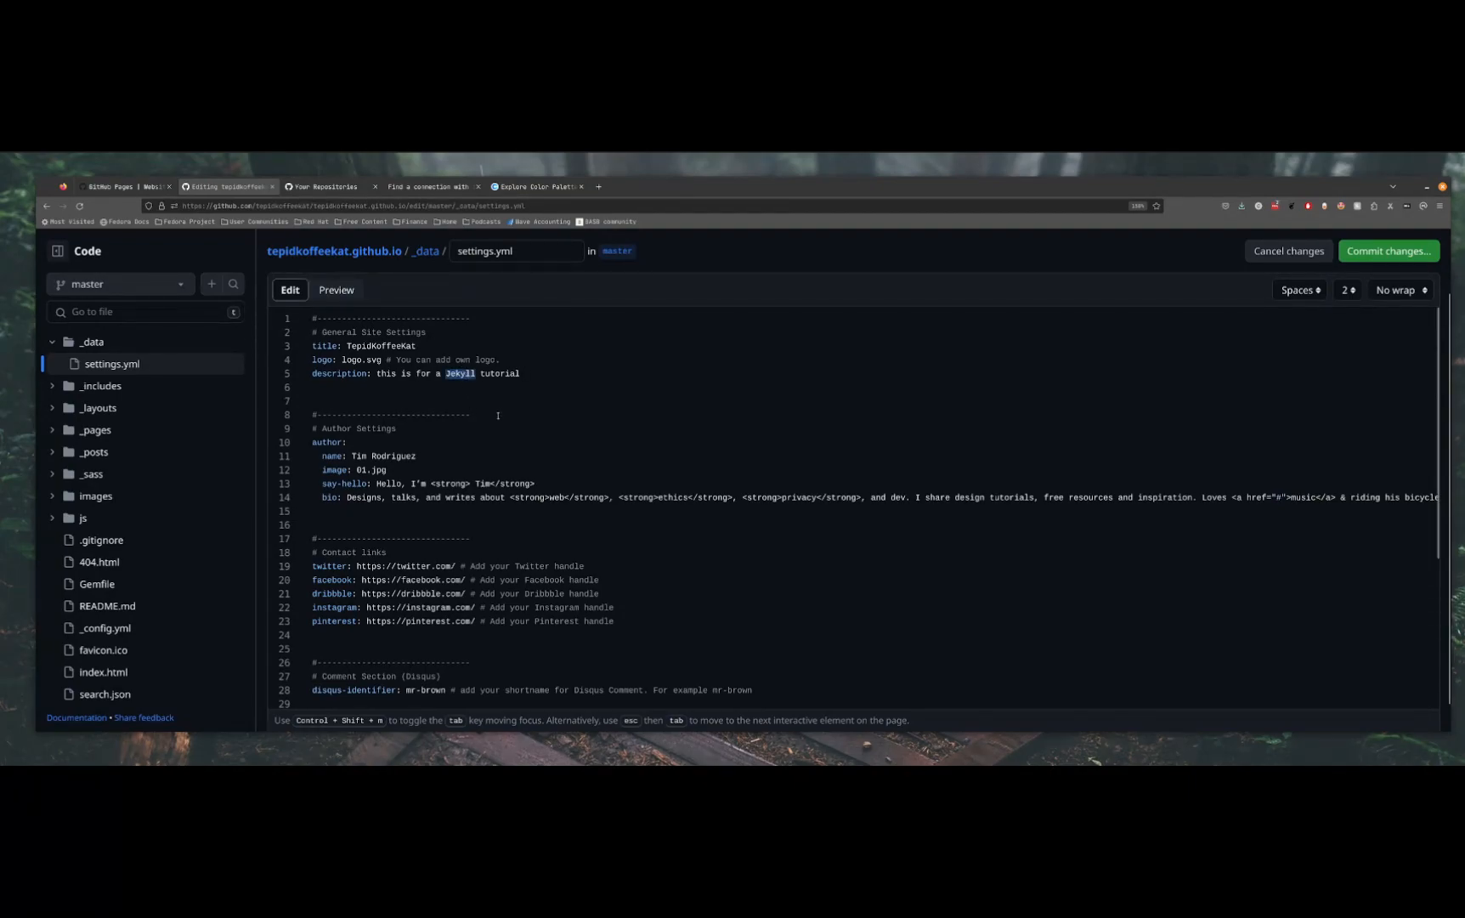
pyautogui.press('BackSpace')
pyautogui.press('BackSpace')
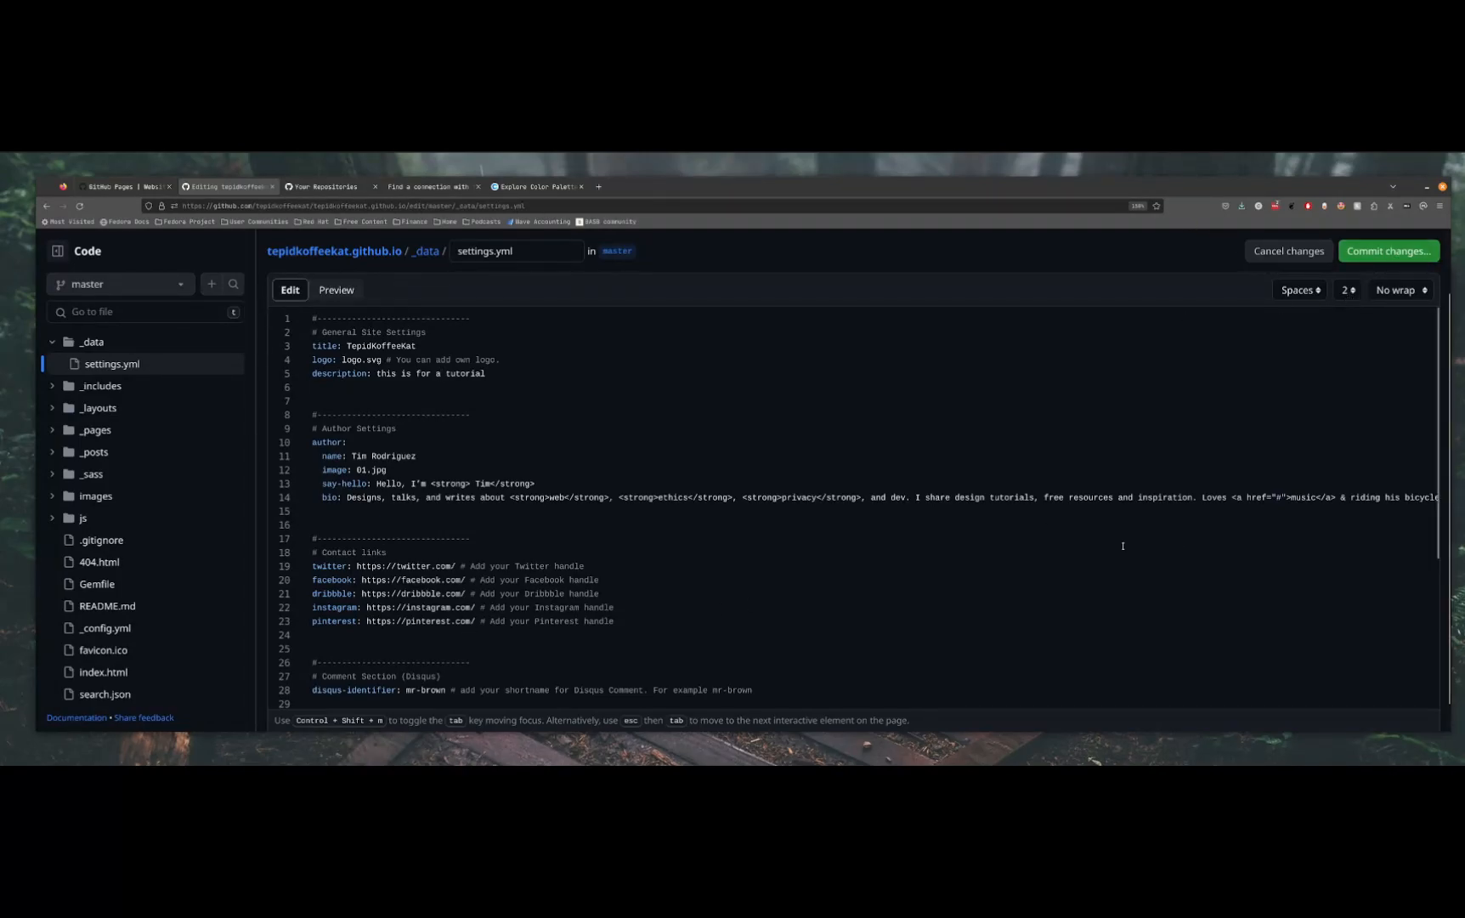
# Commit the changes directly to the master branch with the message "Update settings.yml"
pyautogui.click(1388, 265)
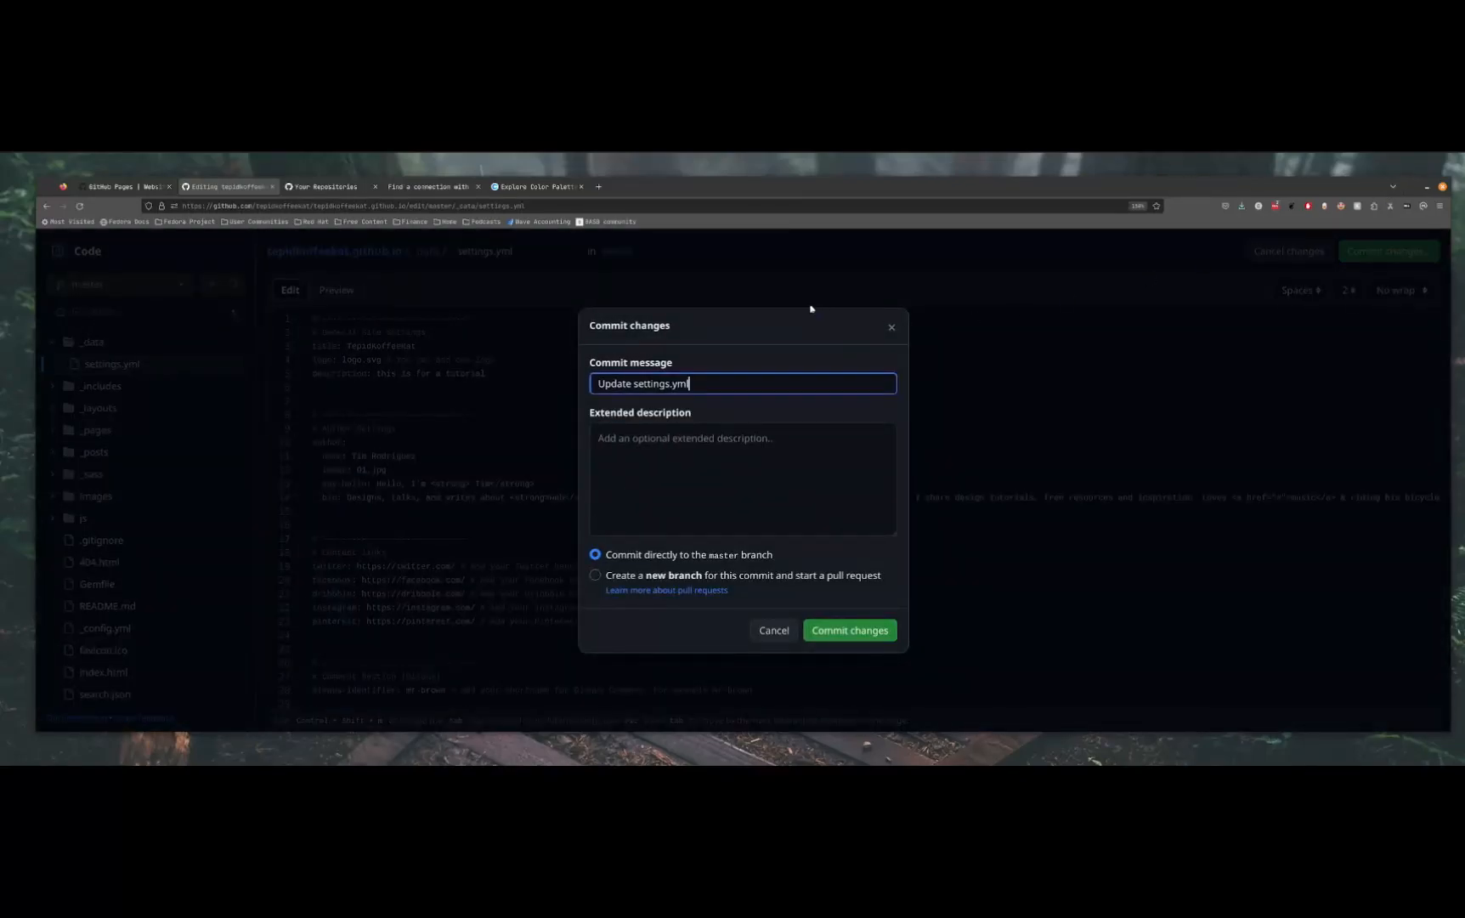
pyautogui.moveTo(731, 377); pyautogui.dragTo(625, 364)
pyautogui.click(740, 371)
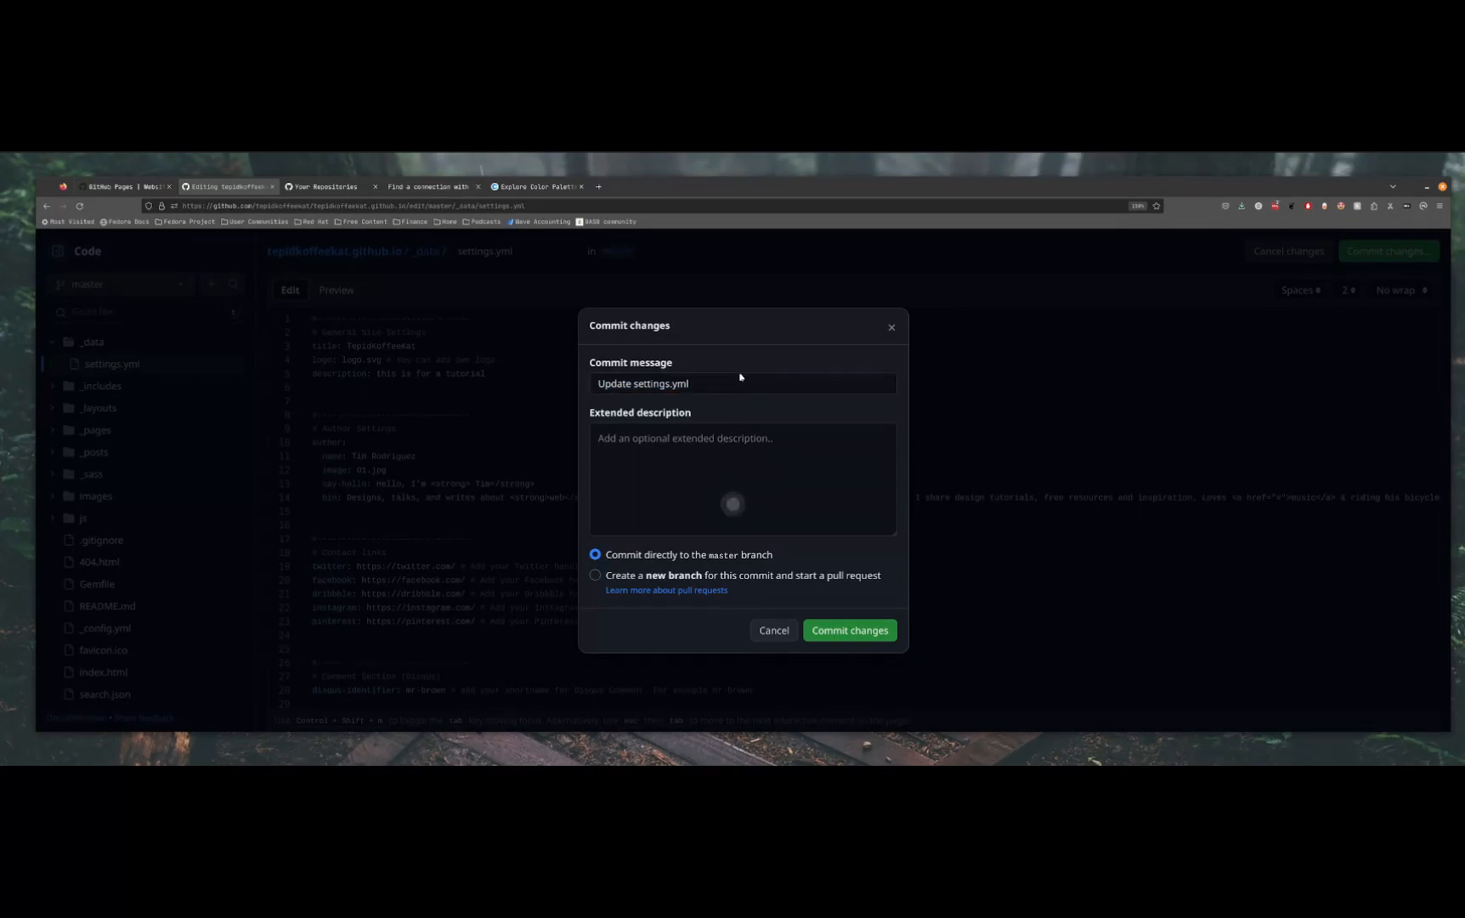
pyautogui.click(867, 629)
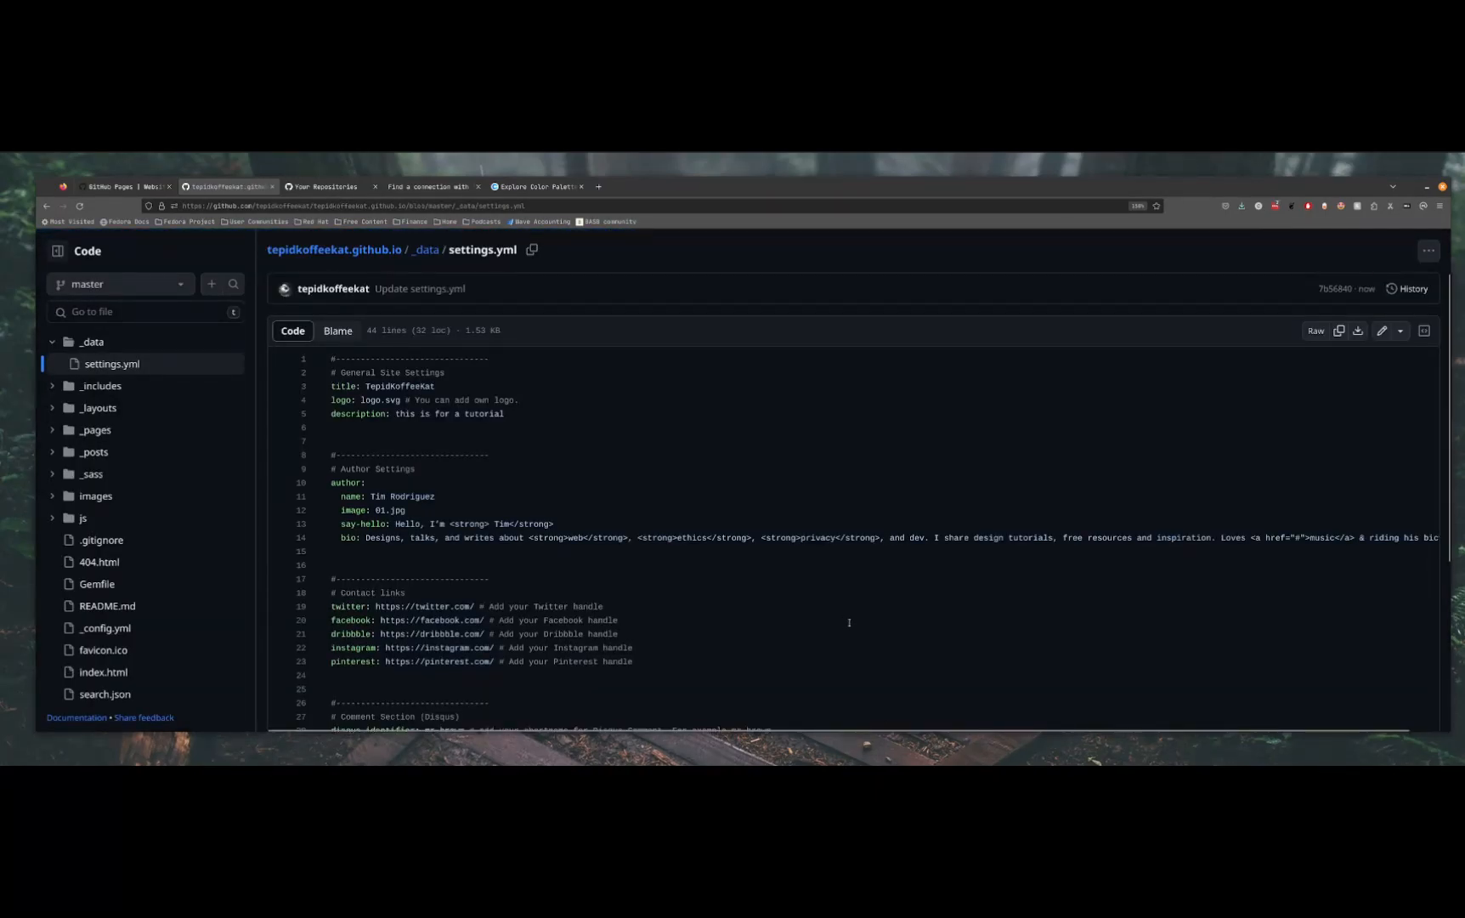
# Open _config.yml for editing and clear the baseurl value, leaving empty quotes
pyautogui.click(132, 628)
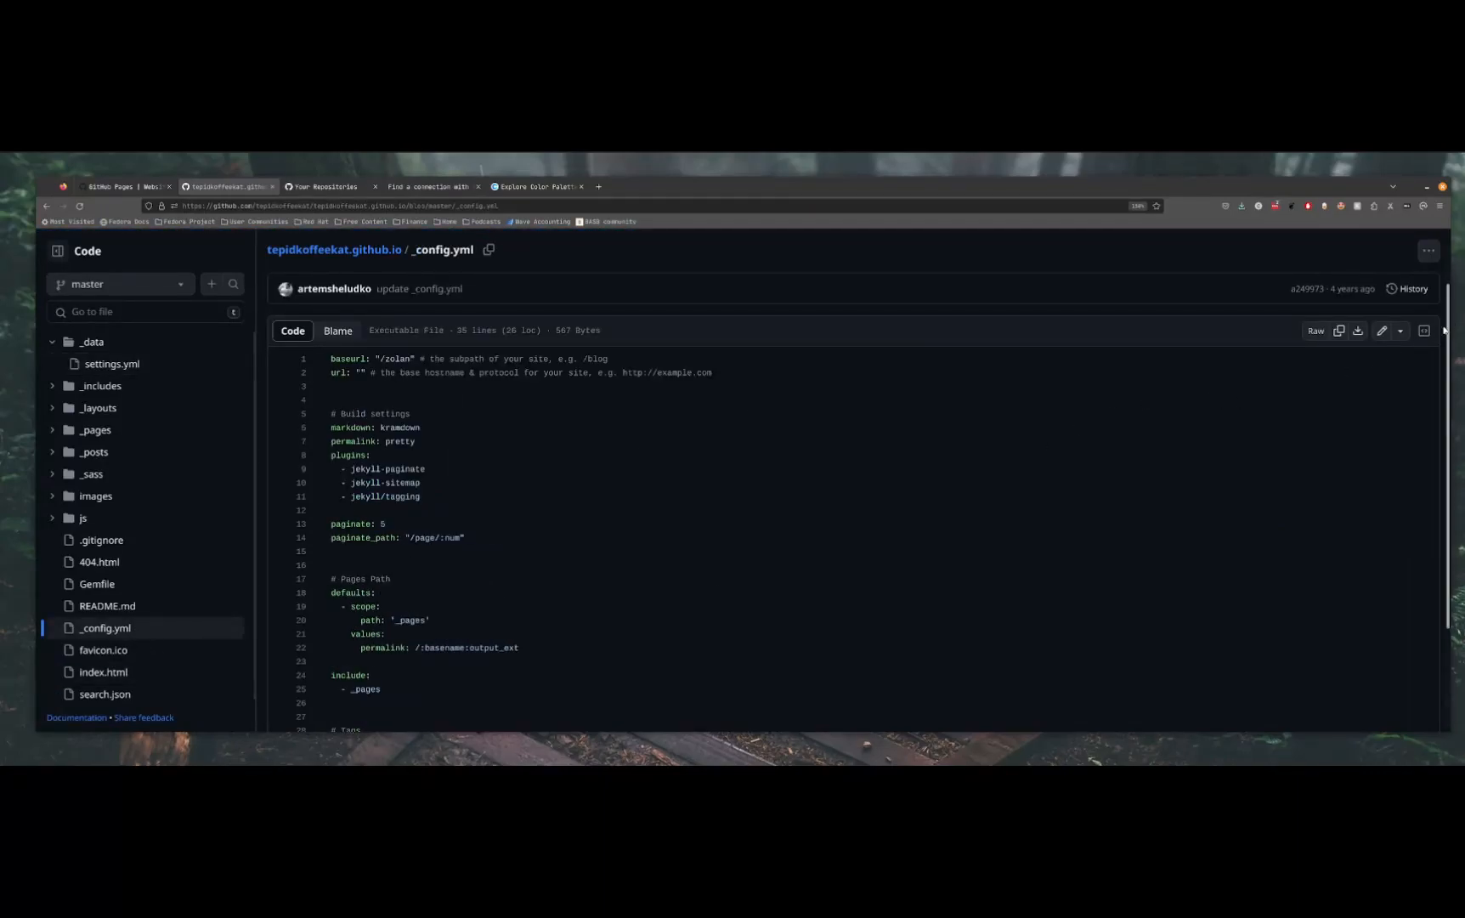
pyautogui.click(1382, 331)
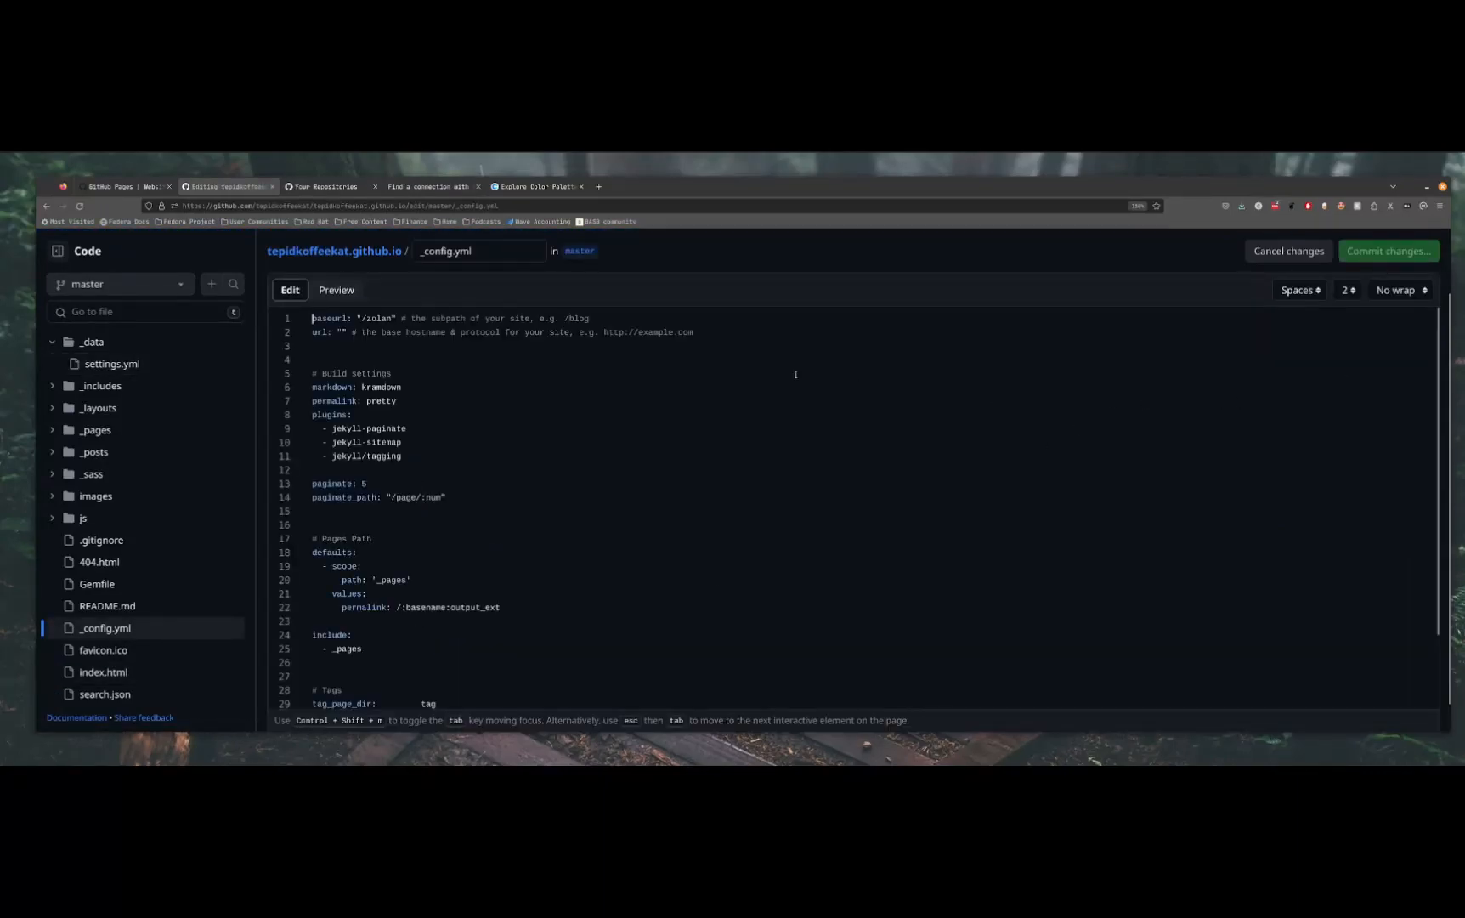
pyautogui.tripleClick(385, 317)
pyautogui.click(393, 319)
pyautogui.moveTo(392, 319); pyautogui.dragTo(364, 319)
pyautogui.press('BackSpace')
pyautogui.press('BackSpace')
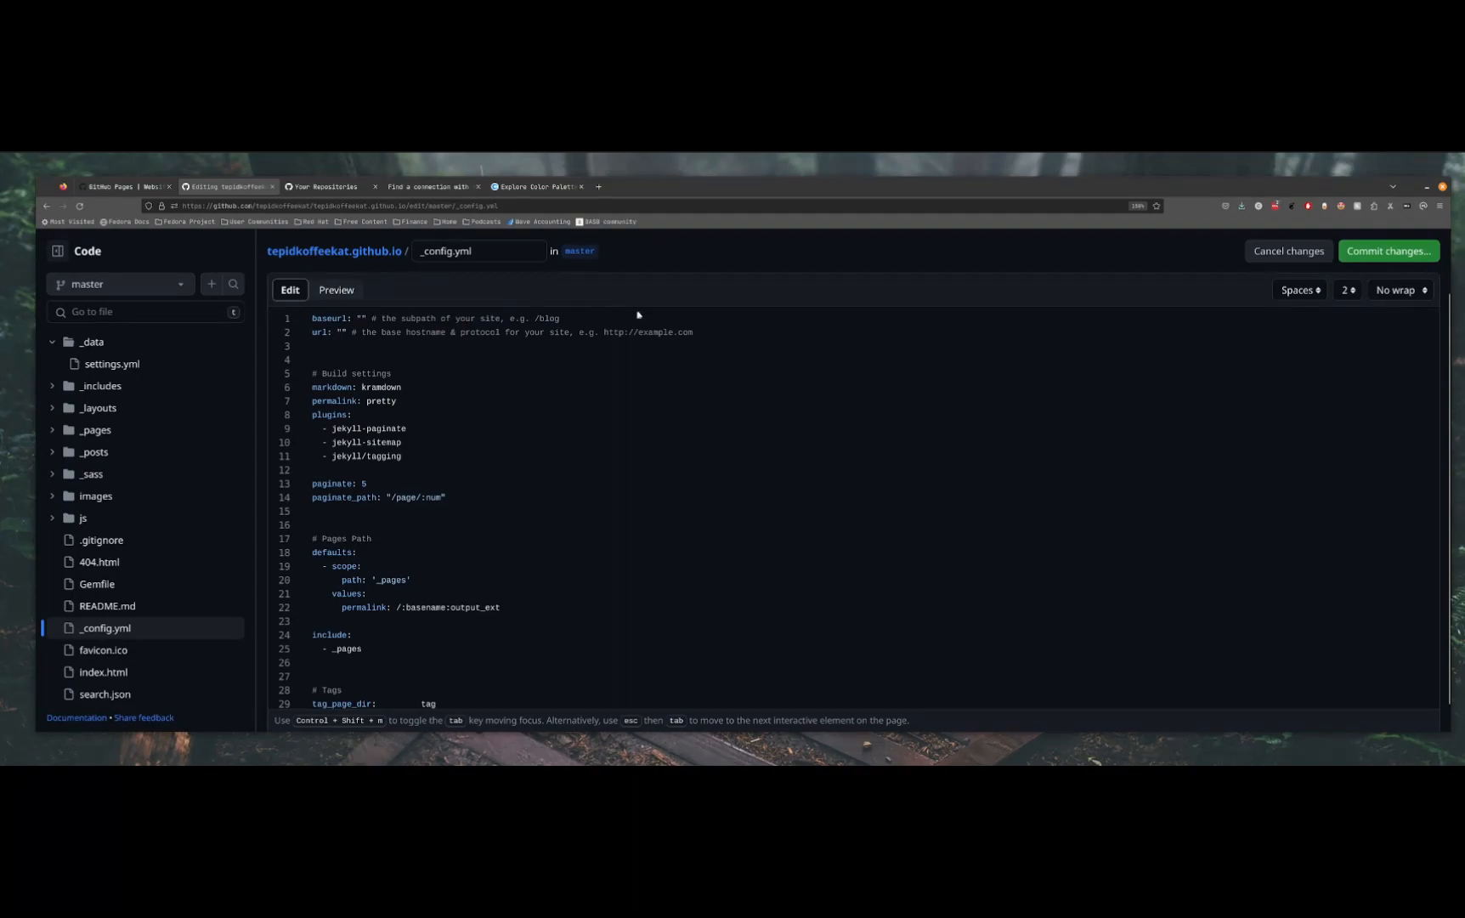
# Commit the baseurl change directly to the master branch with the message "Update _config.yml"
pyautogui.moveTo(744, 330); pyautogui.dragTo(173, 312)
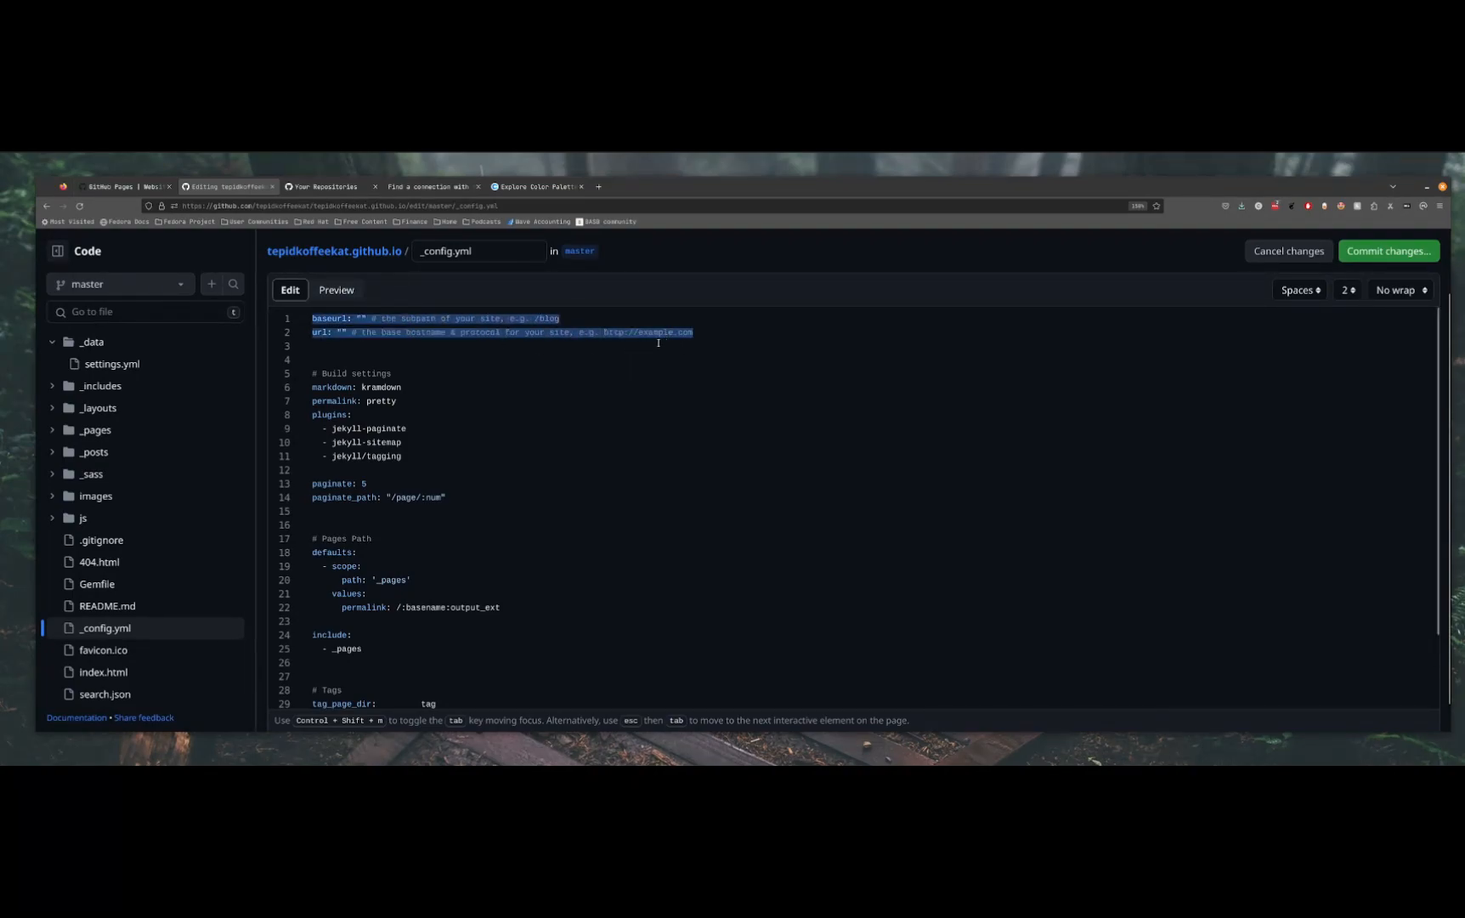
pyautogui.click(1323, 317)
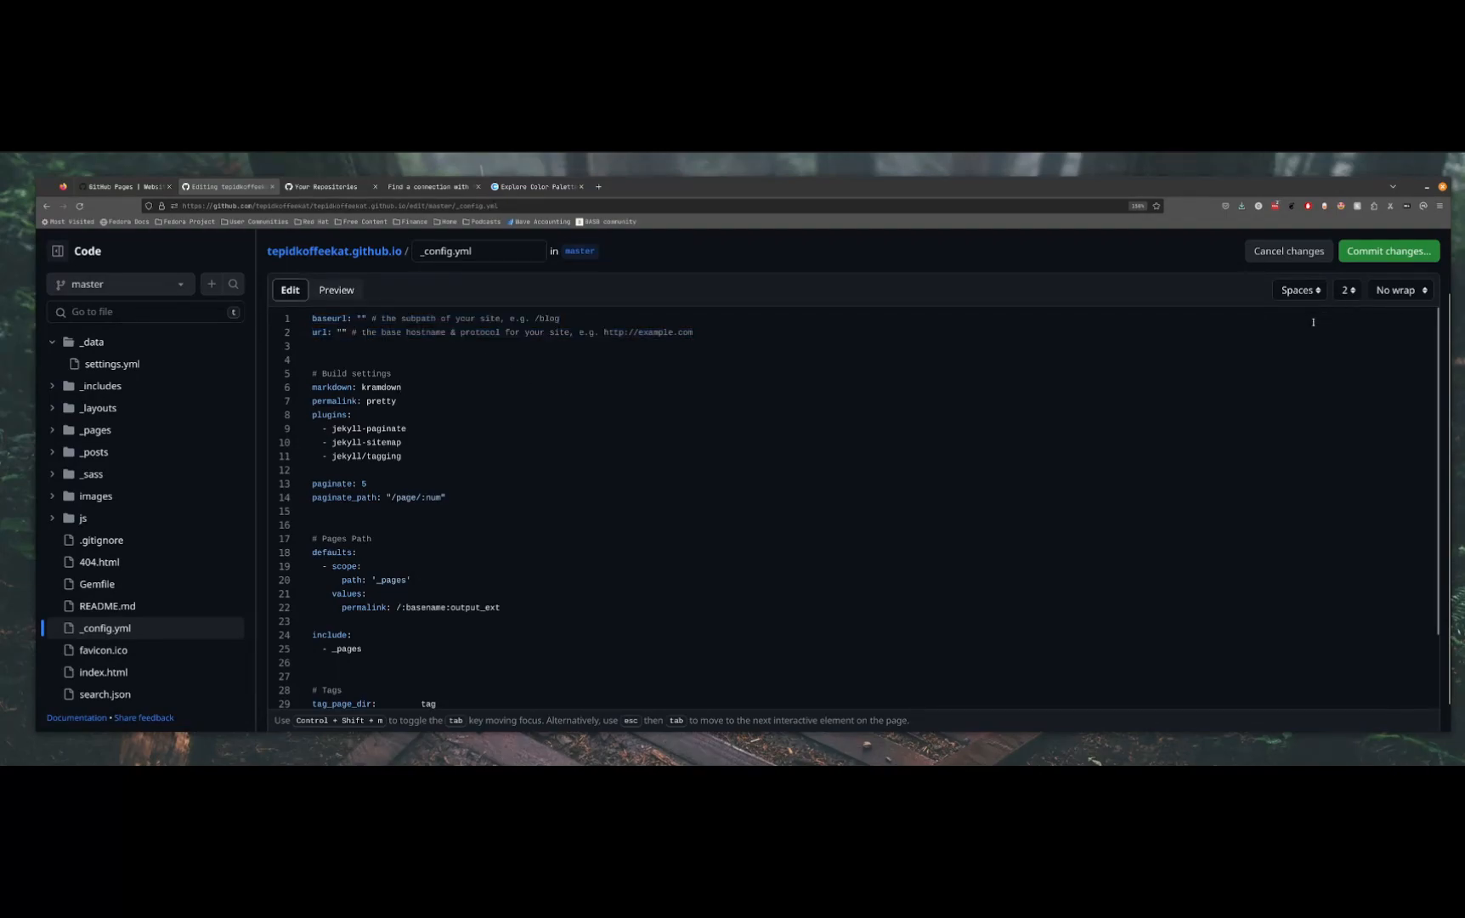
pyautogui.click(1394, 251)
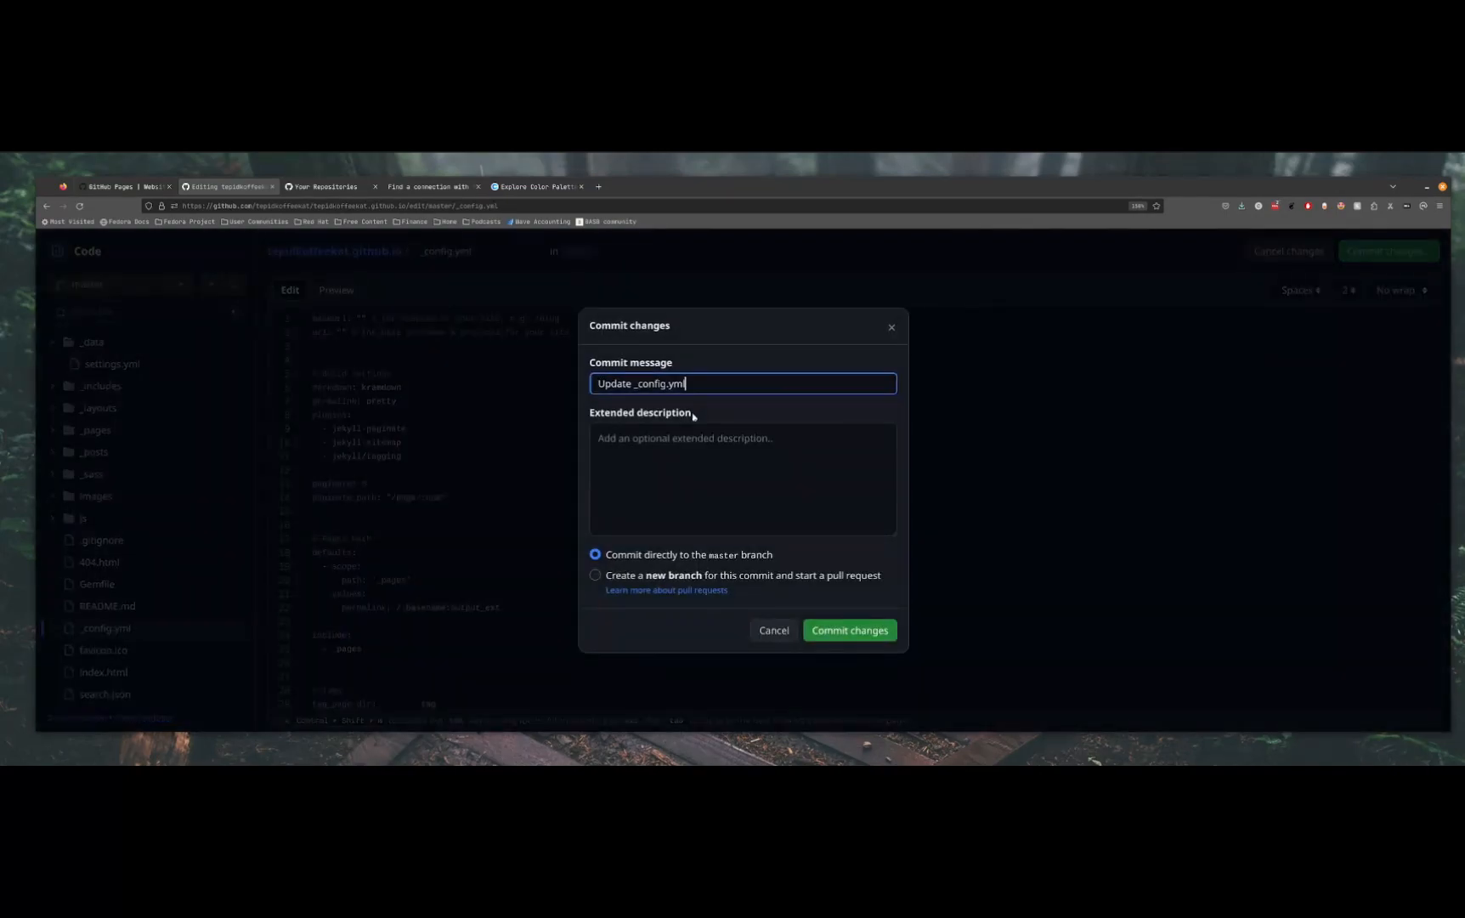
pyautogui.click(849, 636)
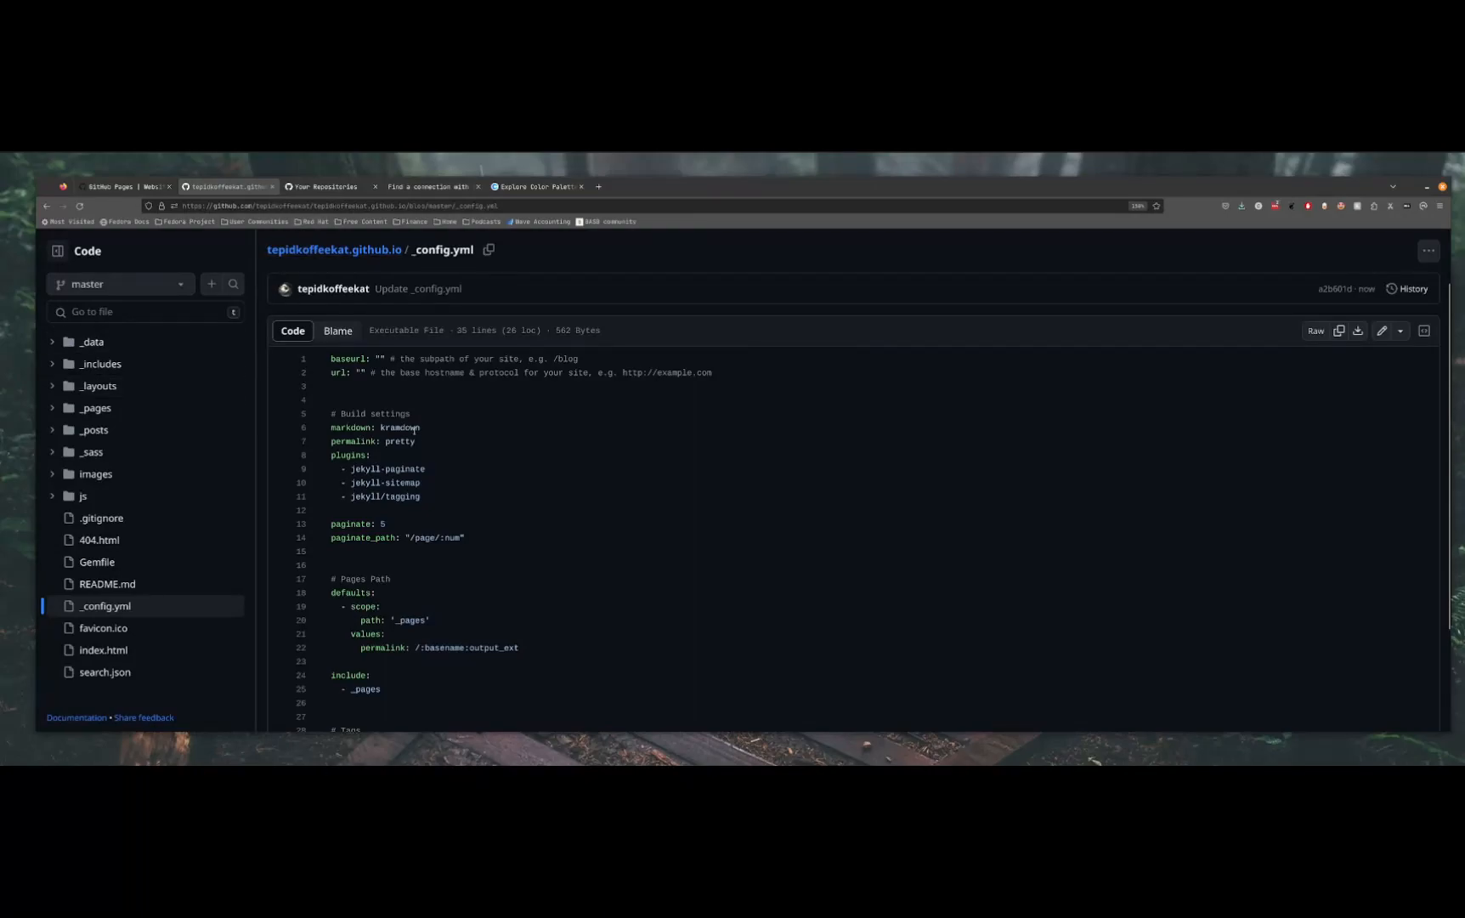
# Check the progress of the pages build and deployment run in the repository's Actions
pyautogui.scroll(1, 430, 443)
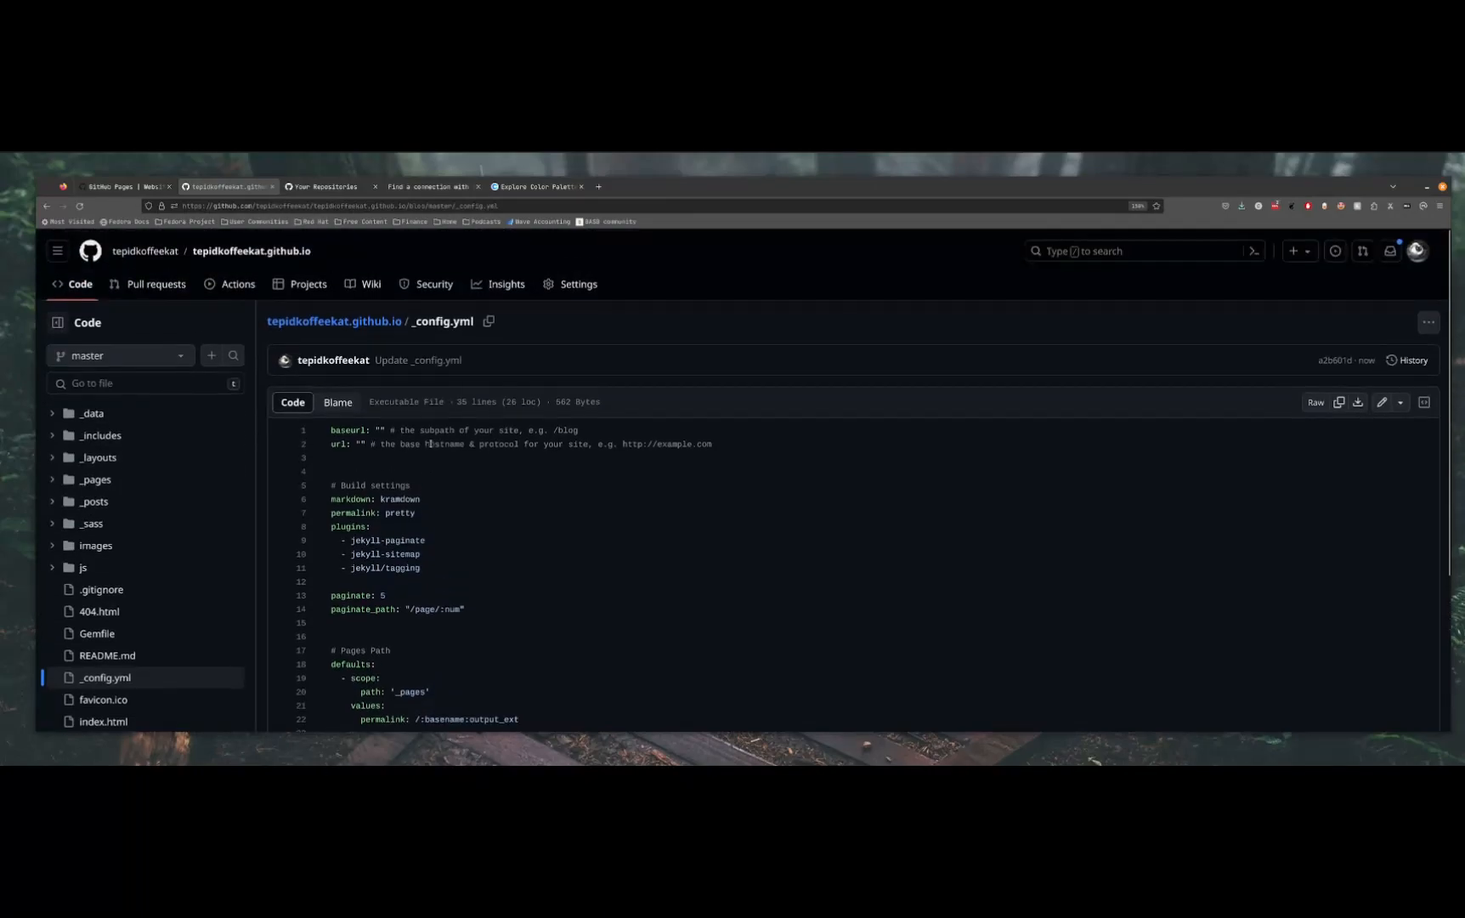
pyautogui.click(238, 293)
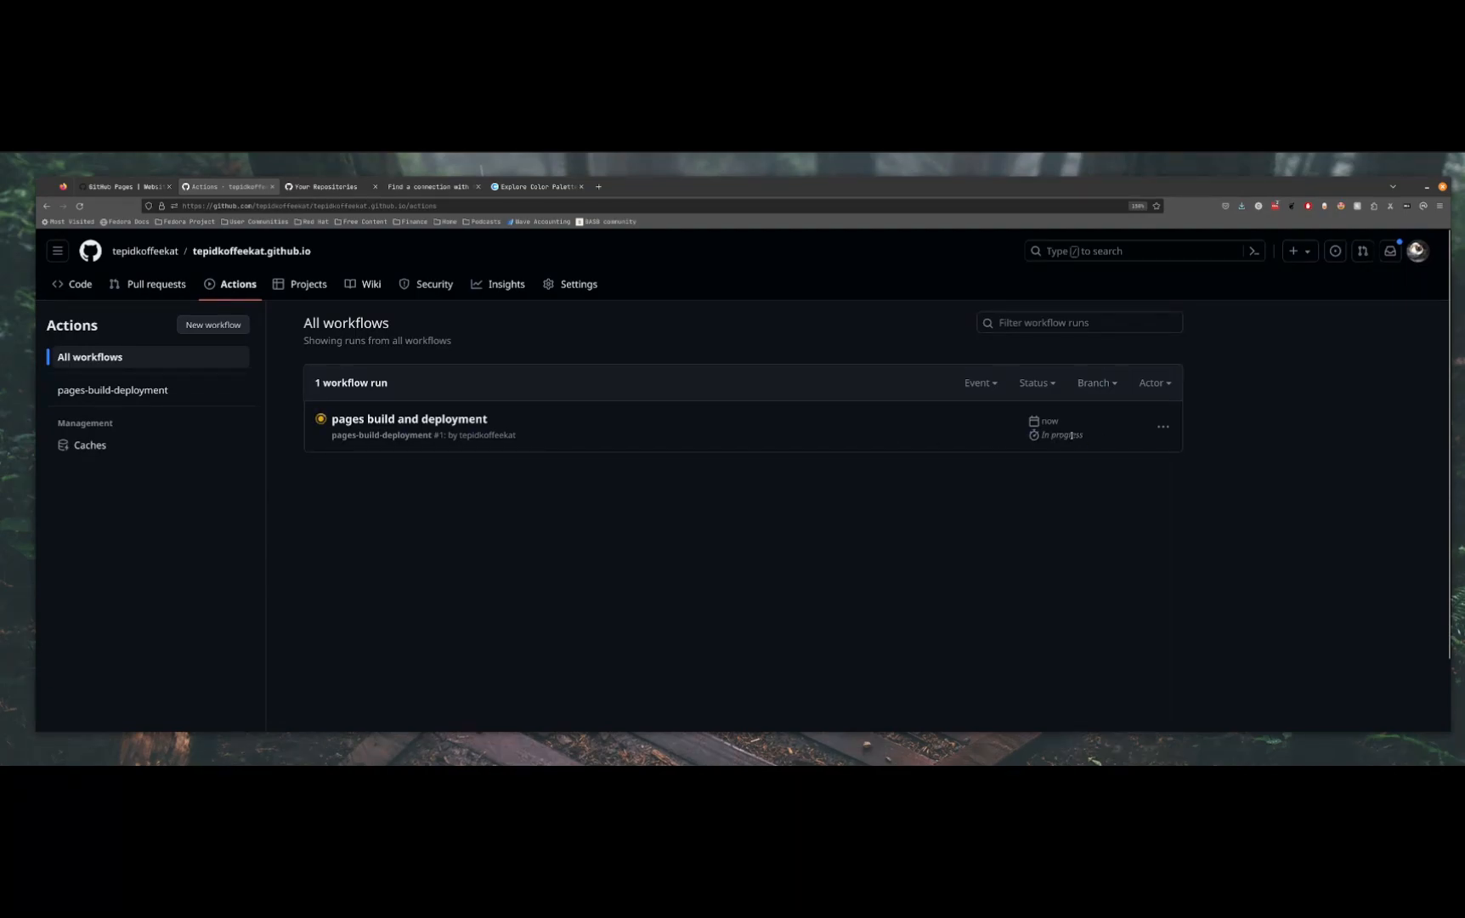
pyautogui.moveTo(1088, 439)
pyautogui.mouseDown()
pyautogui.moveTo(1023, 432)
pyautogui.moveTo(1076, 421)
pyautogui.mouseUp()
pyautogui.click(1059, 564)
pyautogui.moveTo(490, 419); pyautogui.dragTo(352, 420)
# Open tepidkoffeekat.github.io in a new browser tab and check the greeting and bio on the home page
pyautogui.moveTo(344, 253); pyautogui.dragTo(183, 251)
pyautogui.hotkey('ctrl', 'c')
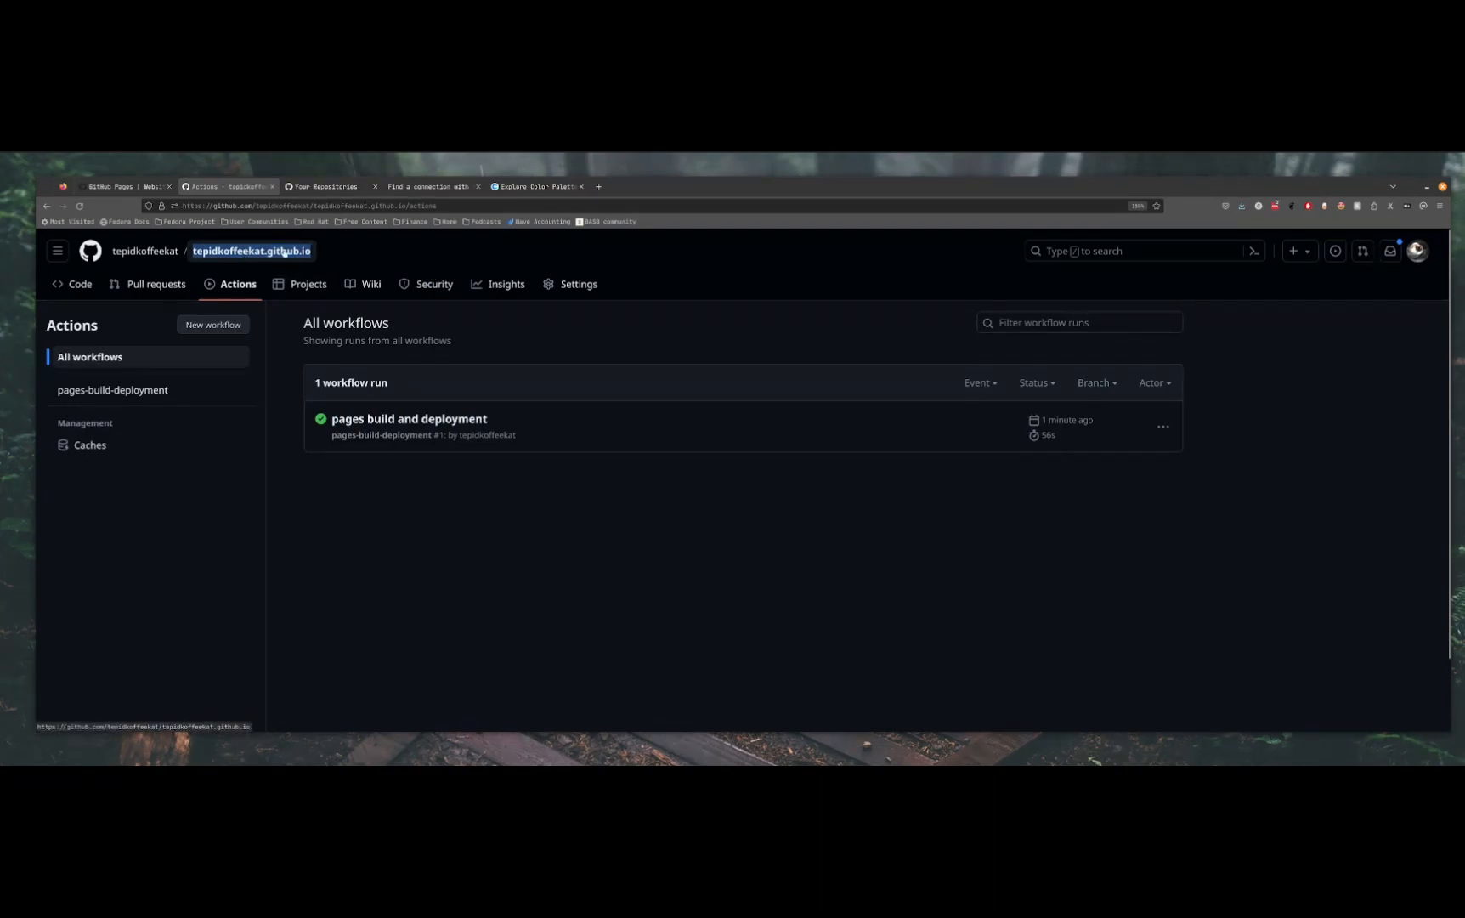
pyautogui.click(602, 188)
pyautogui.hotkey('ctrl', 'v')
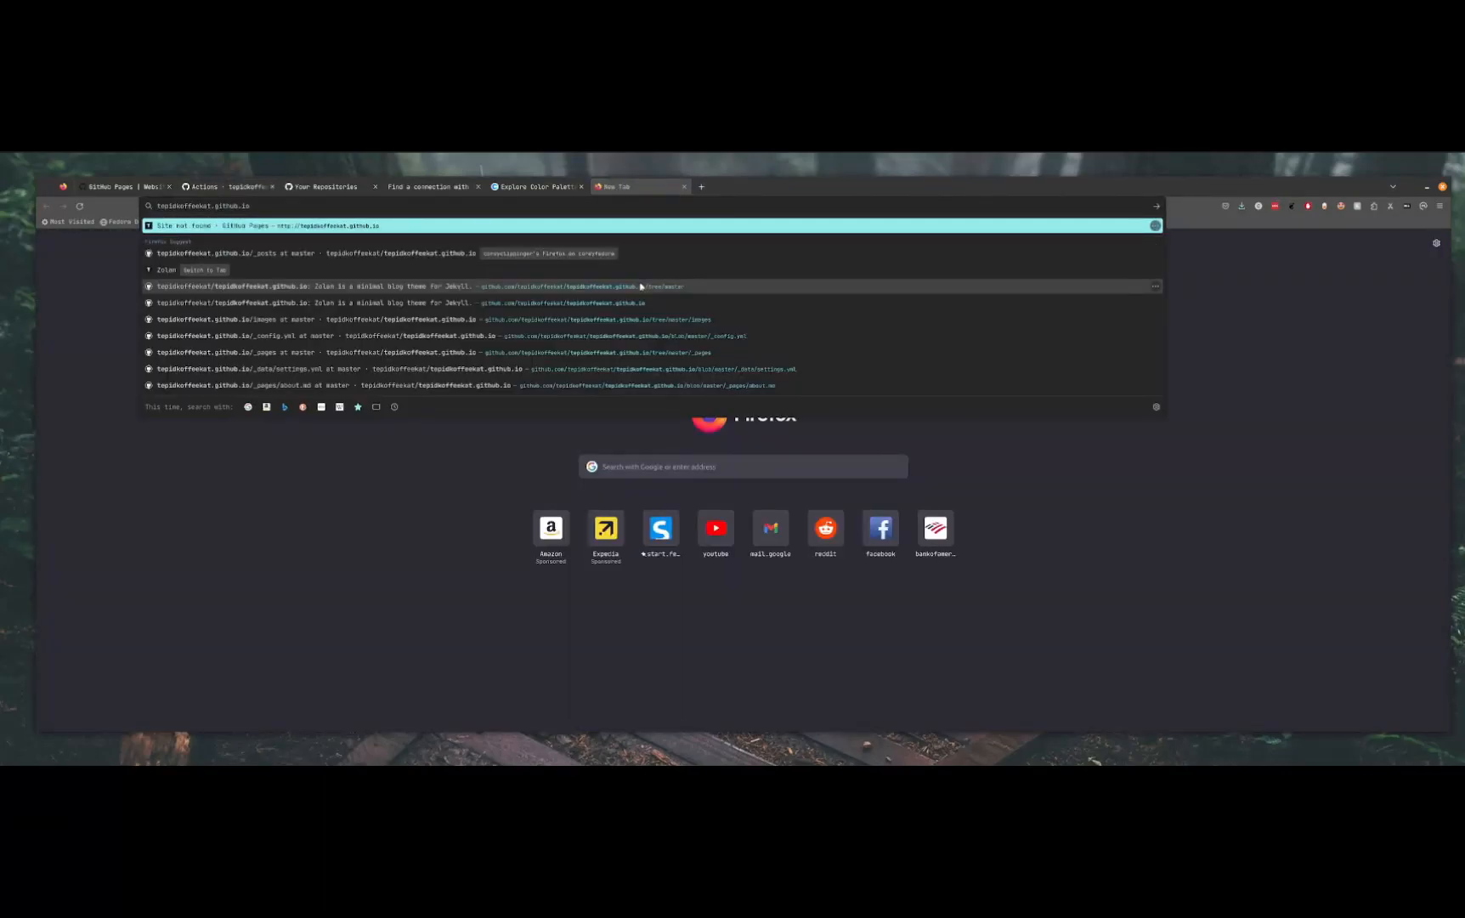
pyautogui.click(291, 225)
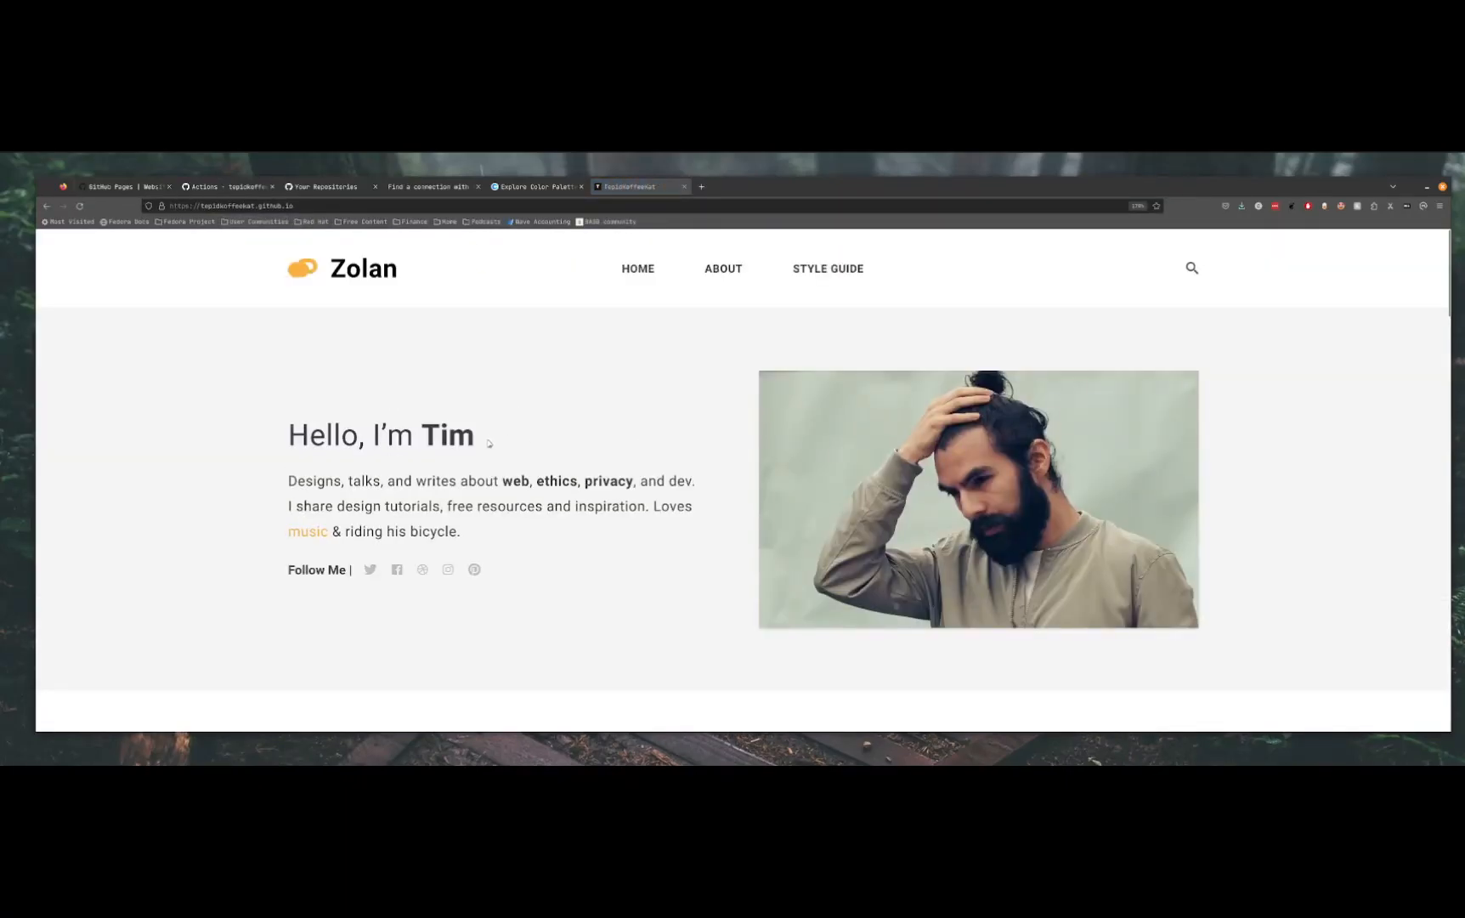
pyautogui.moveTo(489, 443); pyautogui.dragTo(245, 440)
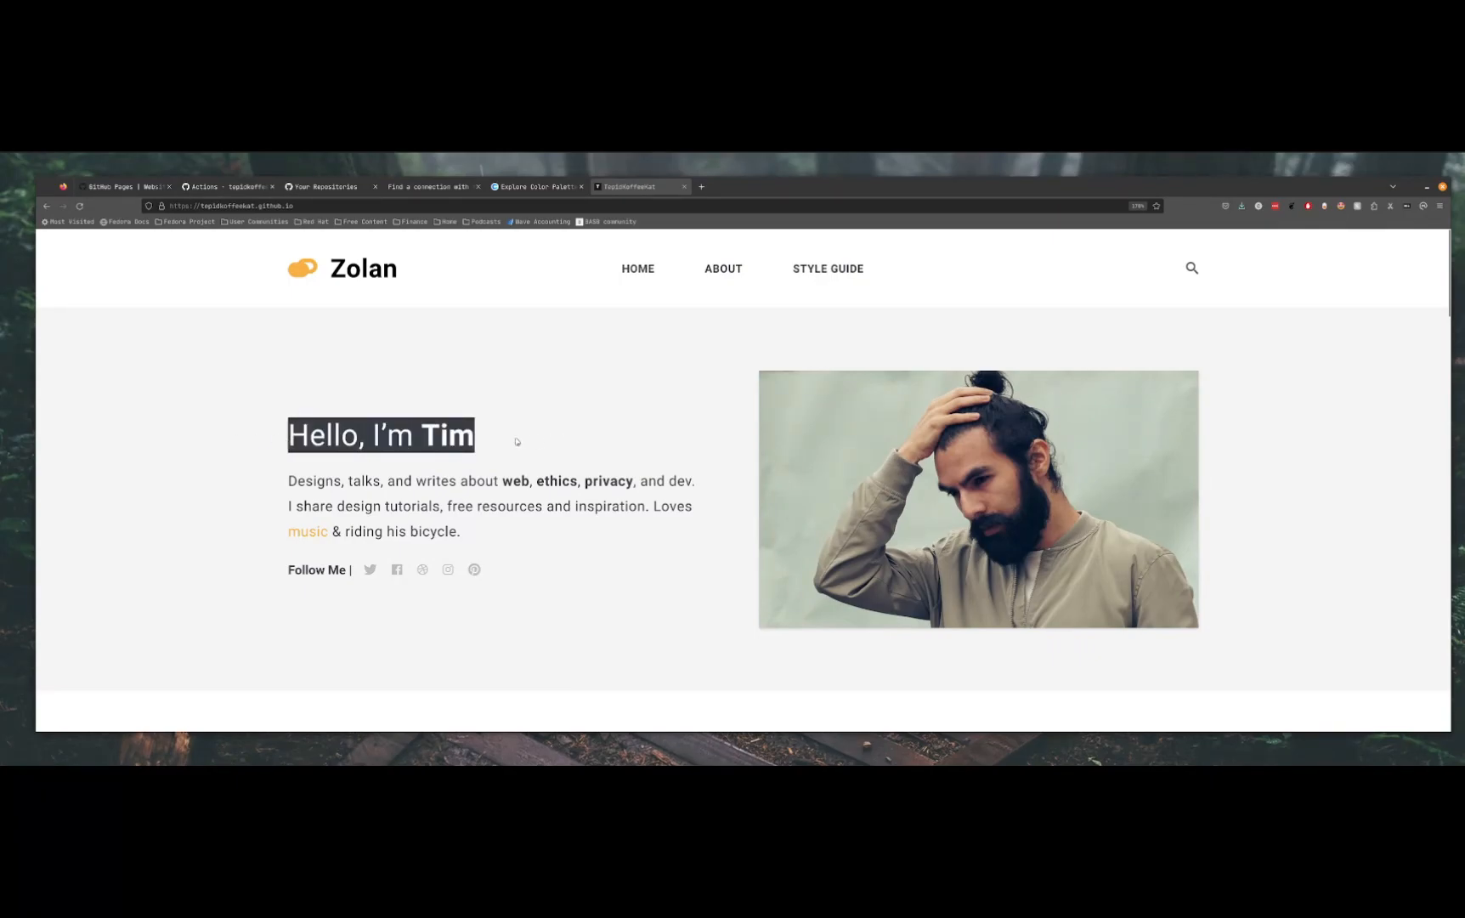
pyautogui.moveTo(515, 481); pyautogui.dragTo(286, 481)
# Return to the repository and go back to the code view of _config.yml
pyautogui.click(142, 187)
pyautogui.click(201, 190)
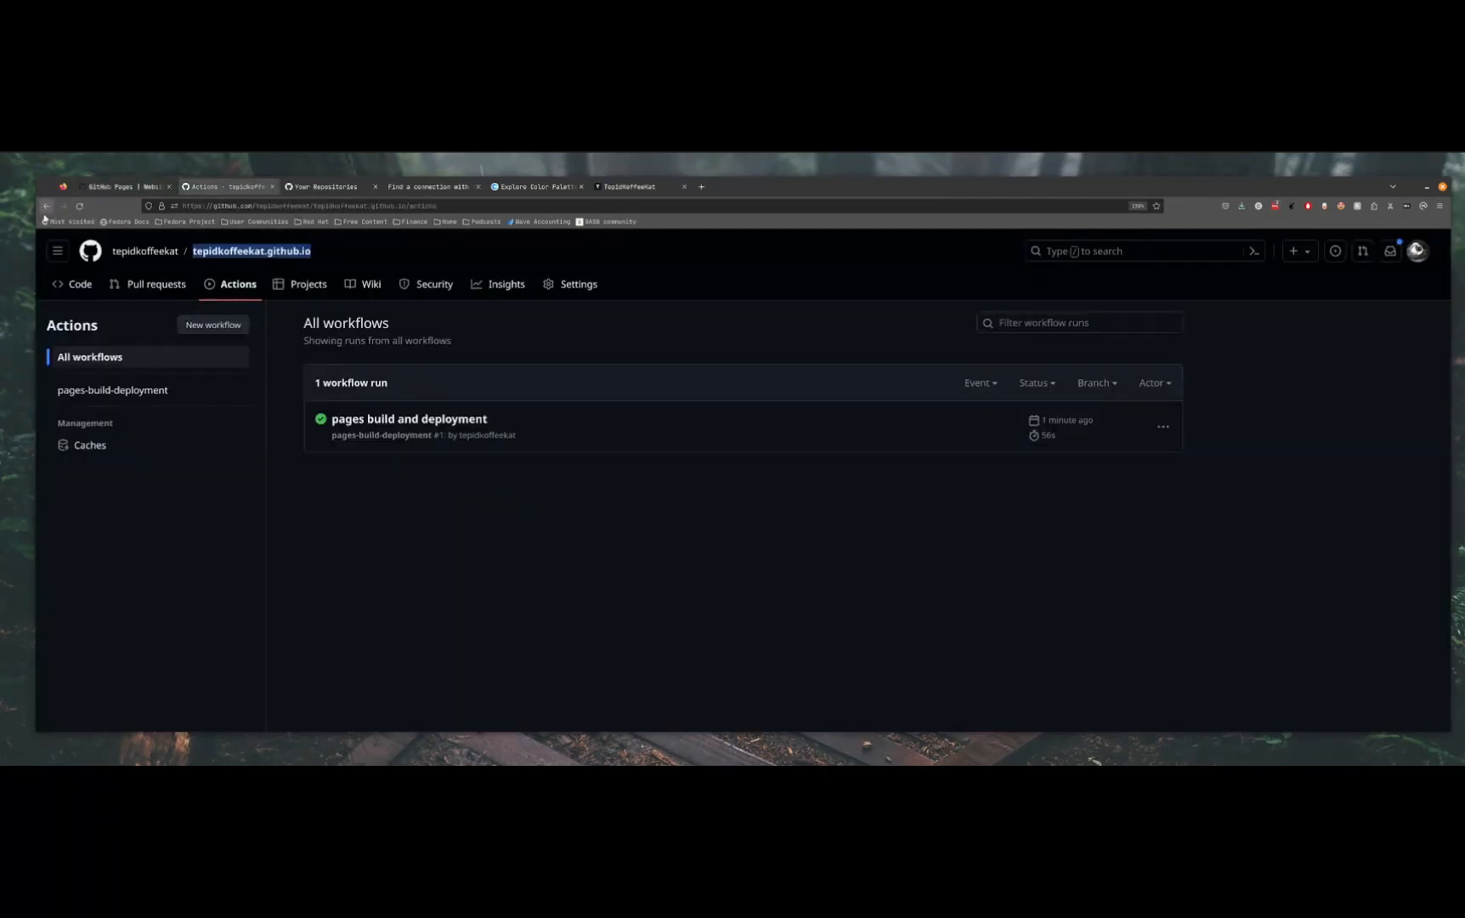
pyautogui.click(127, 186)
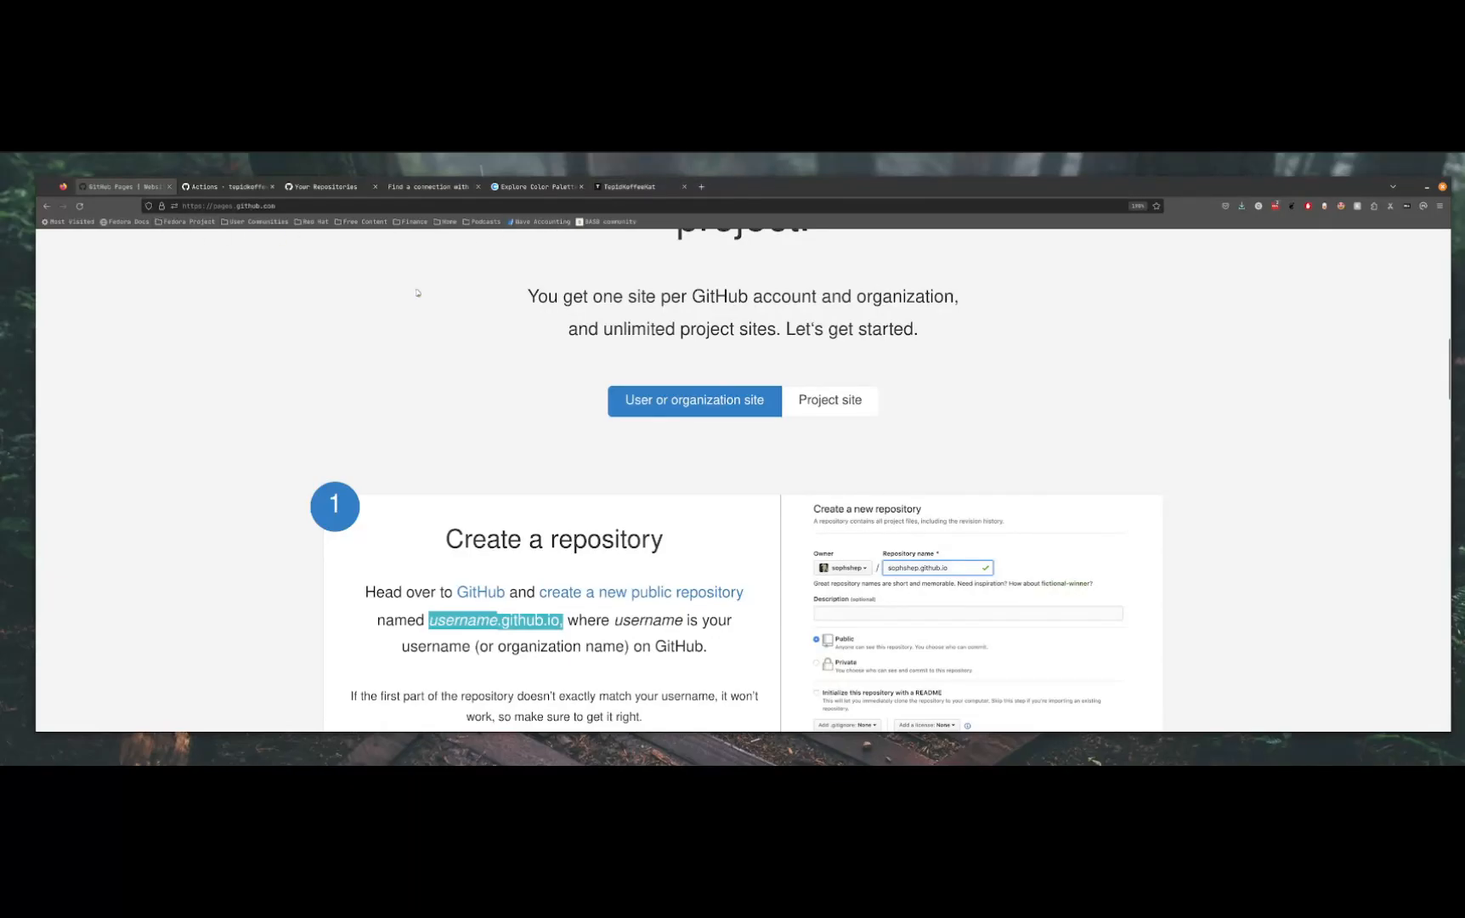
pyautogui.click(225, 186)
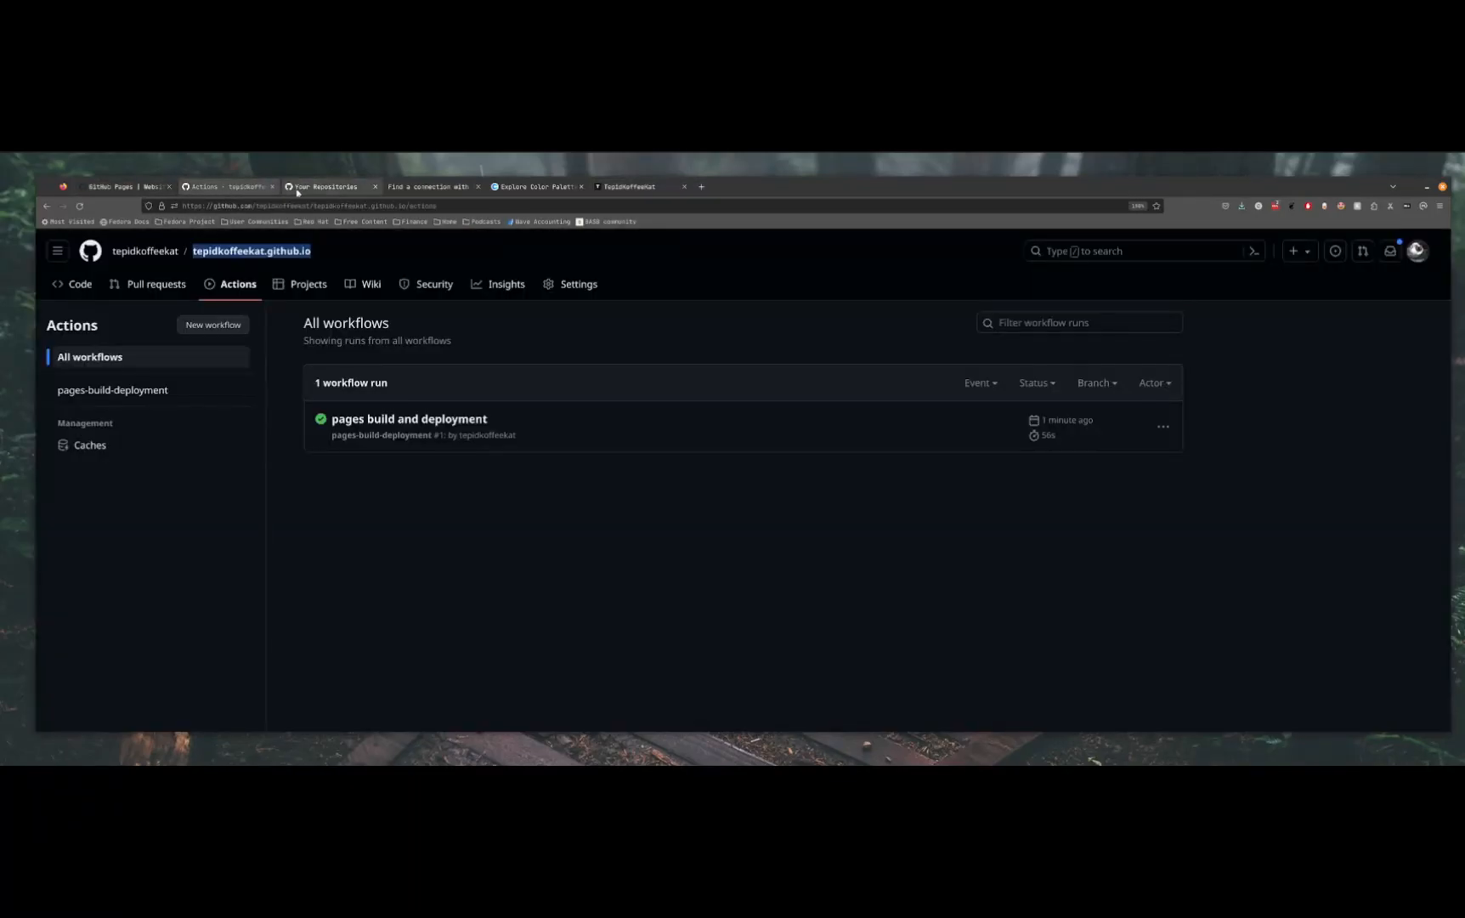
pyautogui.click(45, 206)
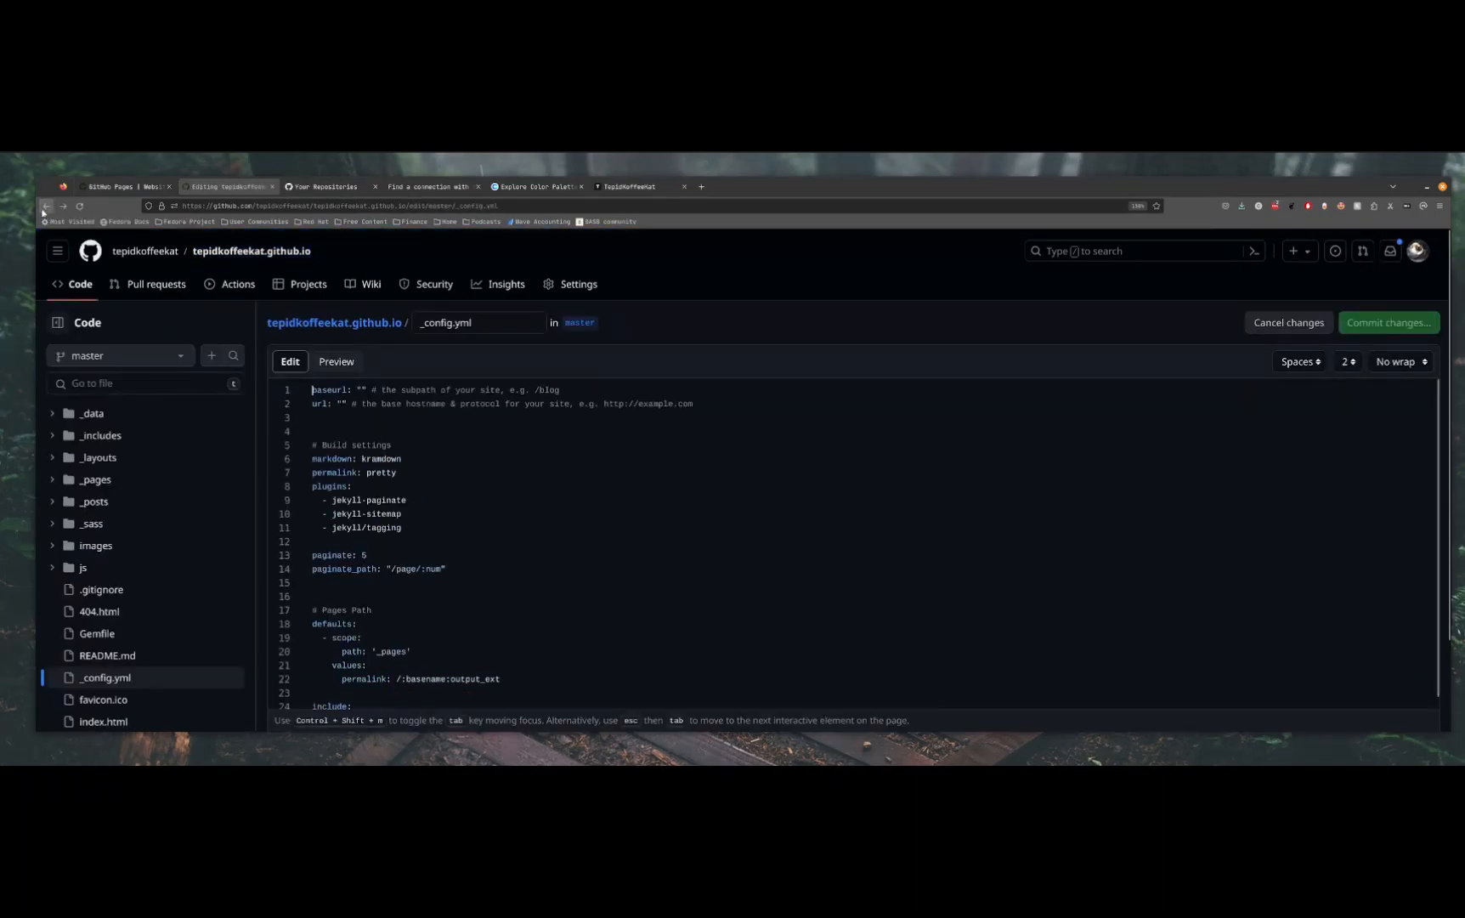
pyautogui.click(46, 207)
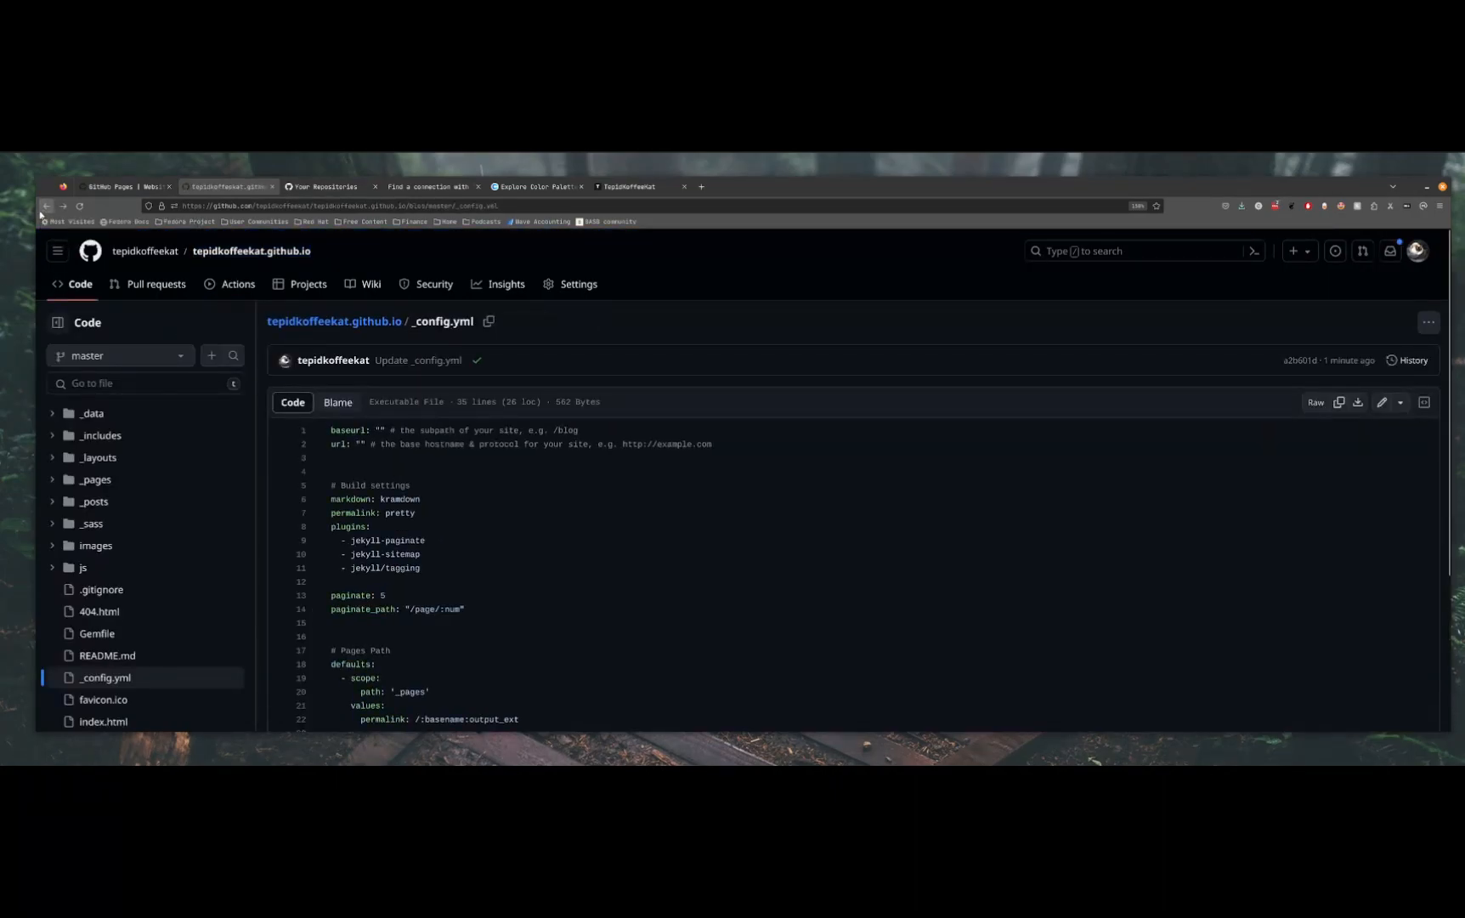
# Move the published site into its own browser window and narrow that window
pyautogui.click(650, 186)
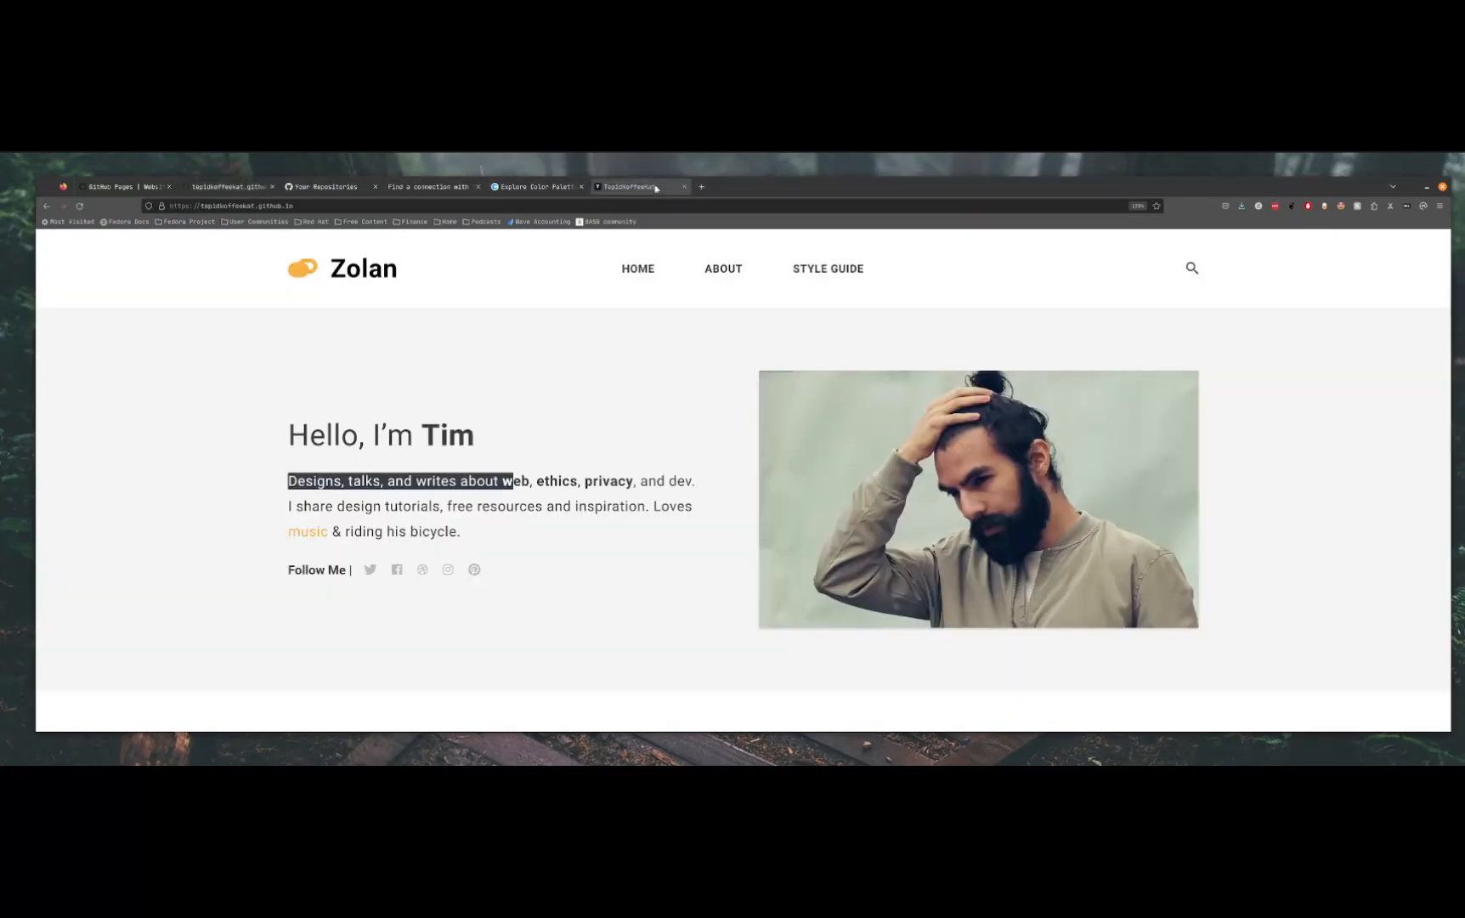
pyautogui.moveTo(1062, 405); pyautogui.dragTo(1400, 431)
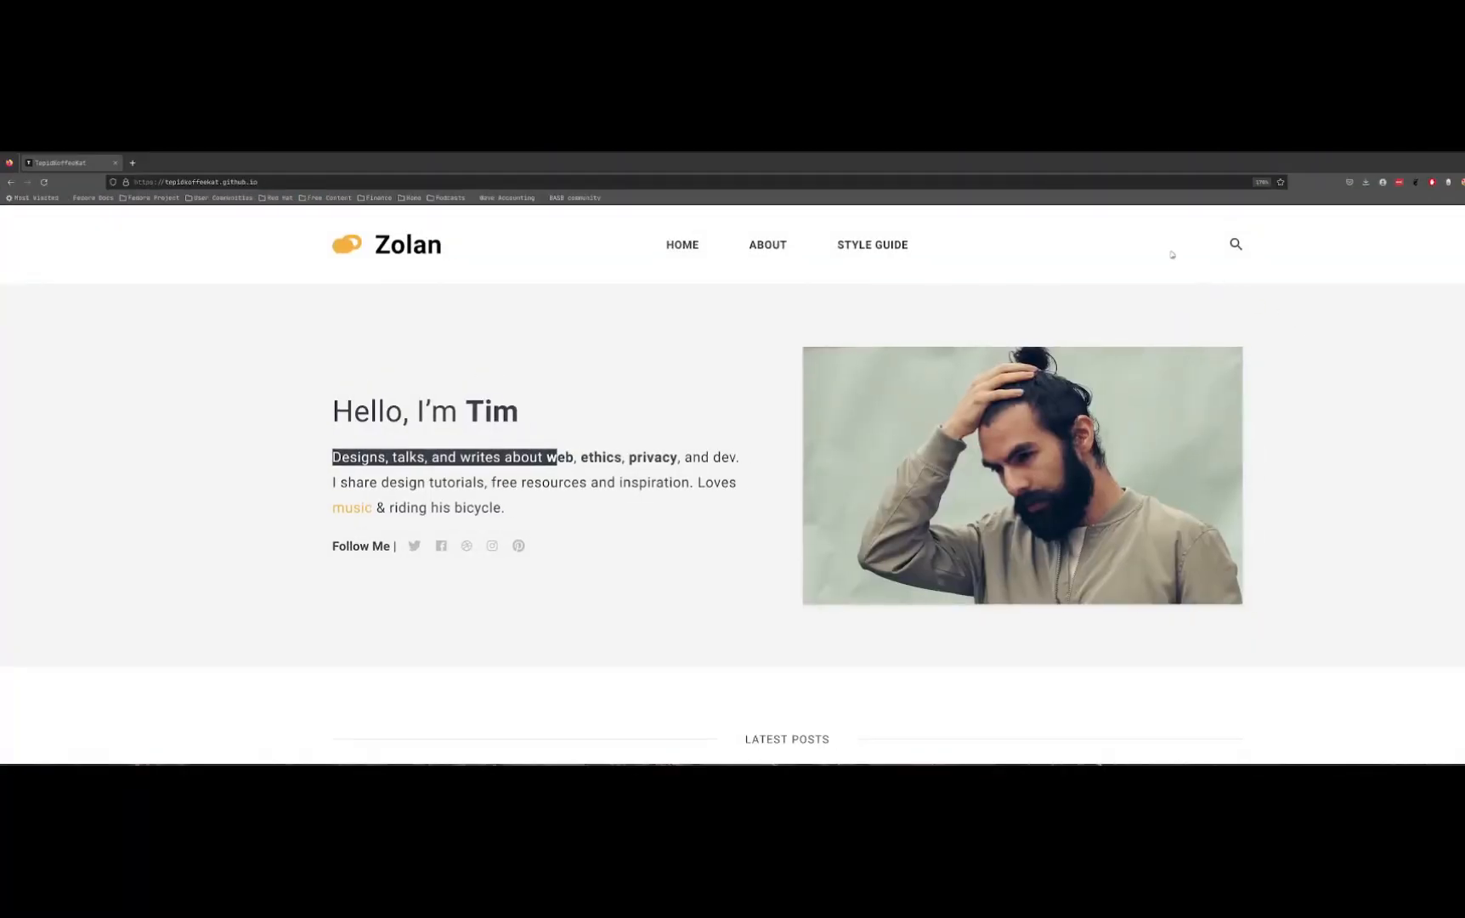
pyautogui.moveTo(1005, 155); pyautogui.dragTo(800, 247)
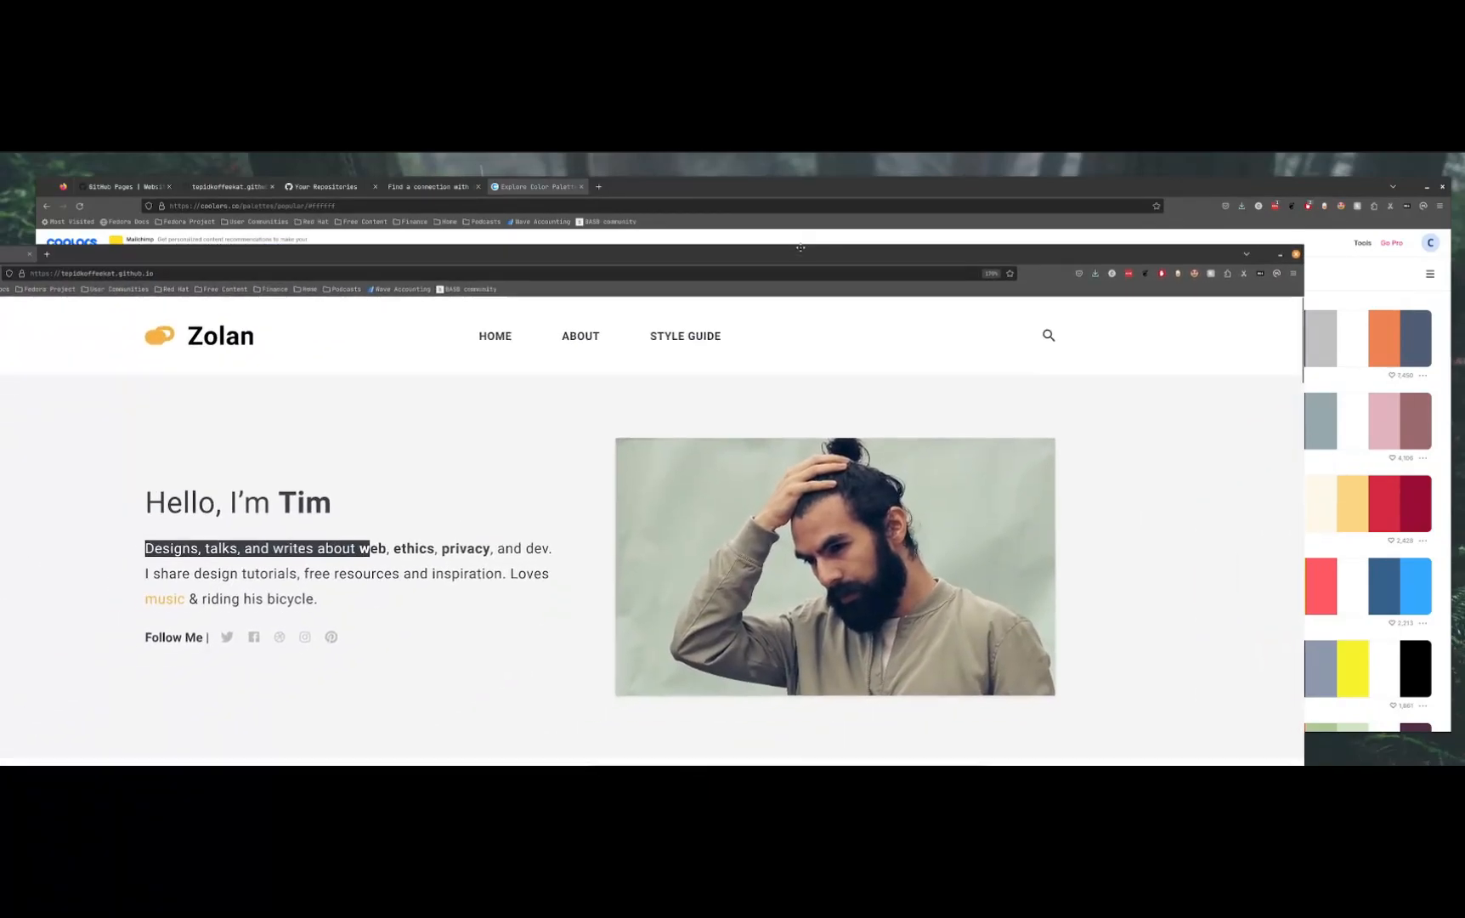
pyautogui.click(227, 186)
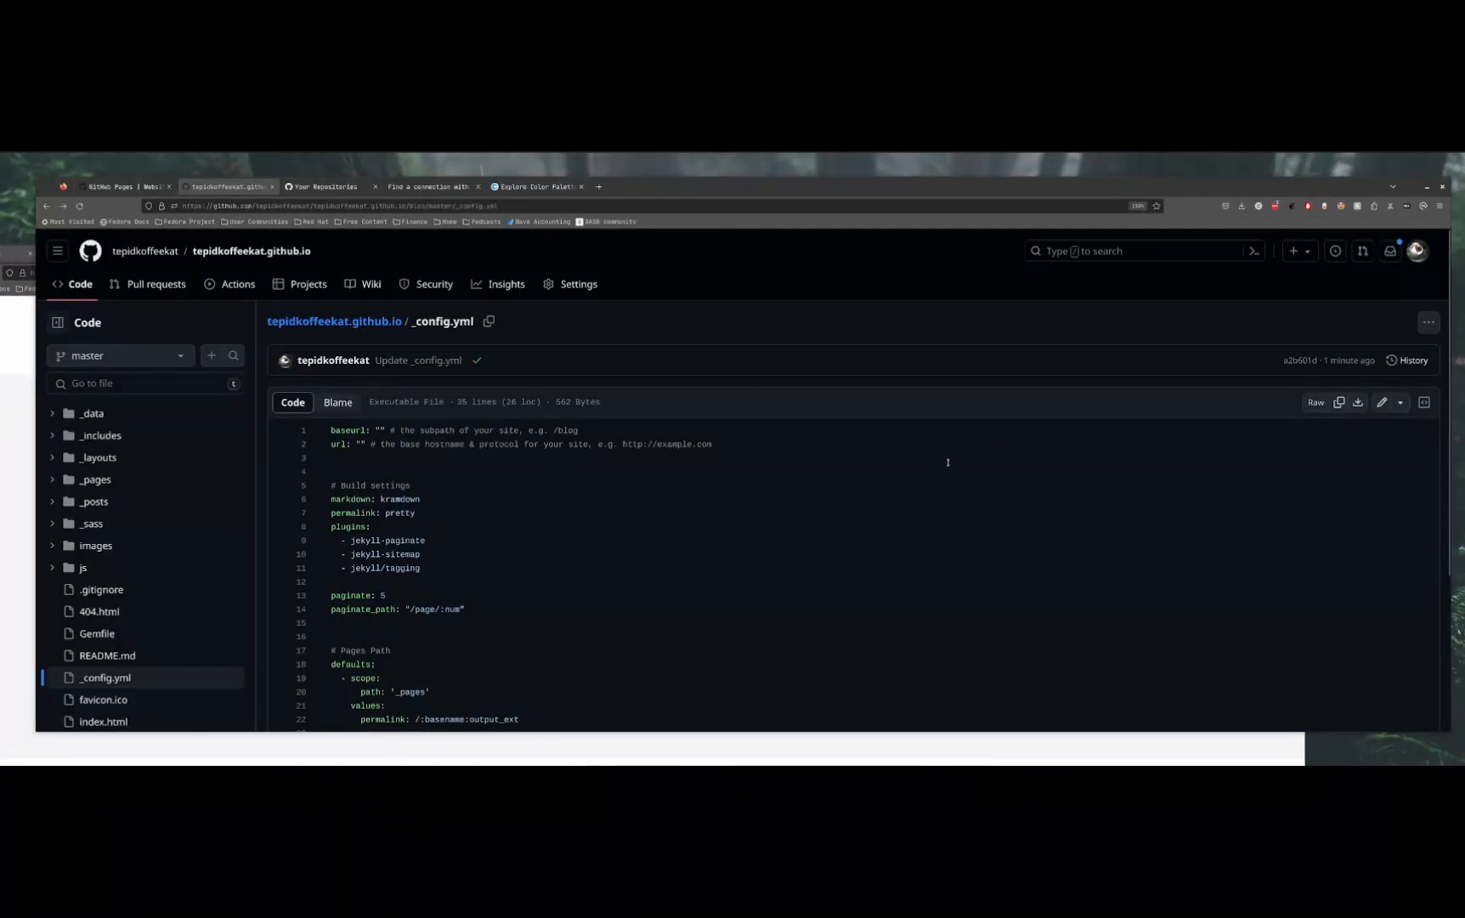
pyautogui.click(1268, 757)
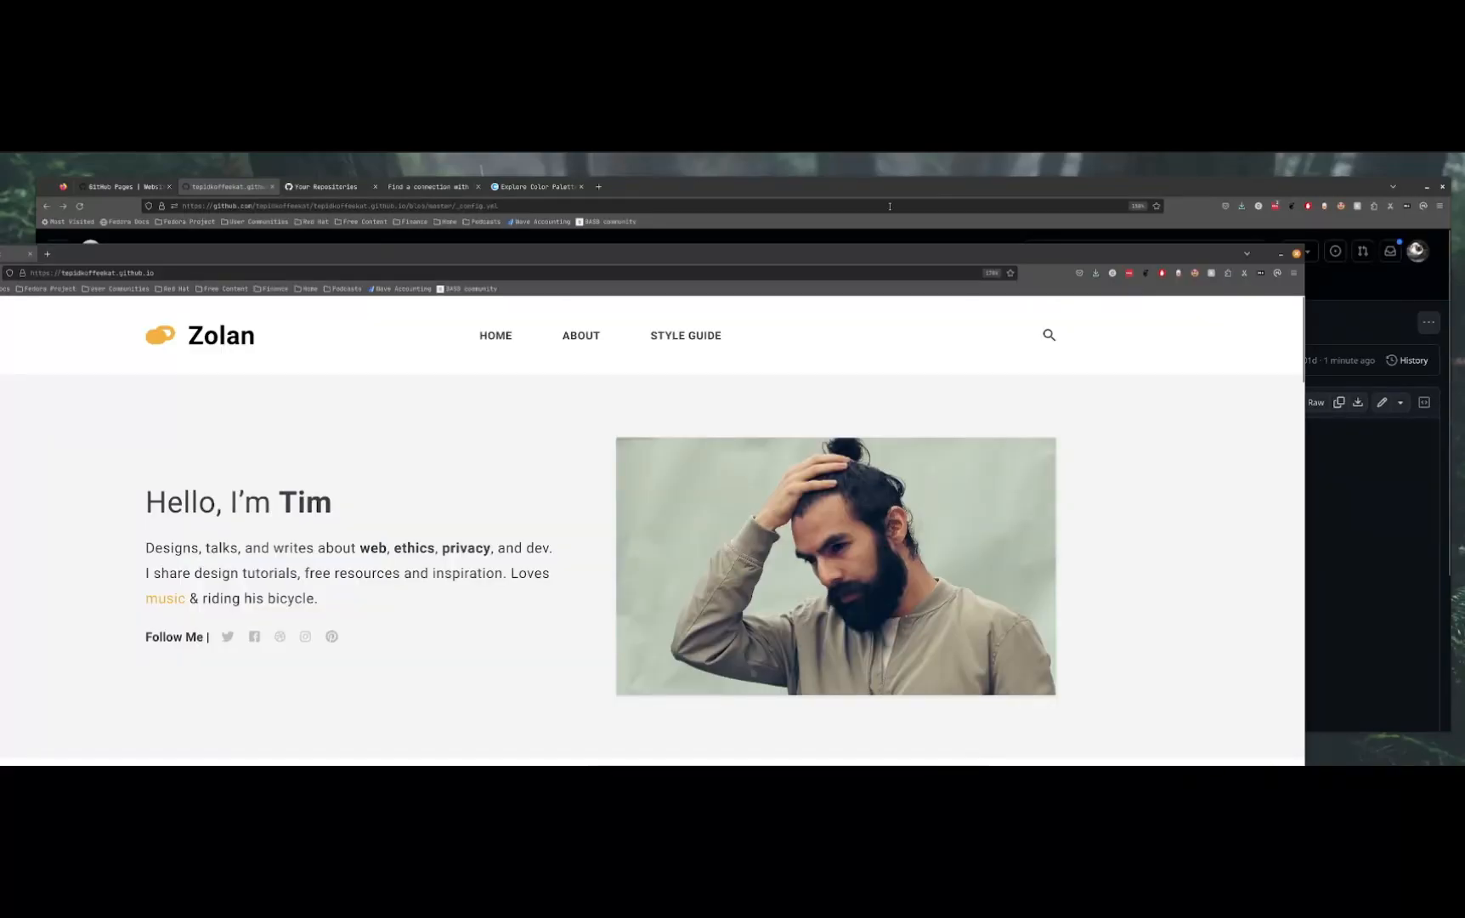
pyautogui.moveTo(919, 257); pyautogui.dragTo(1196, 233)
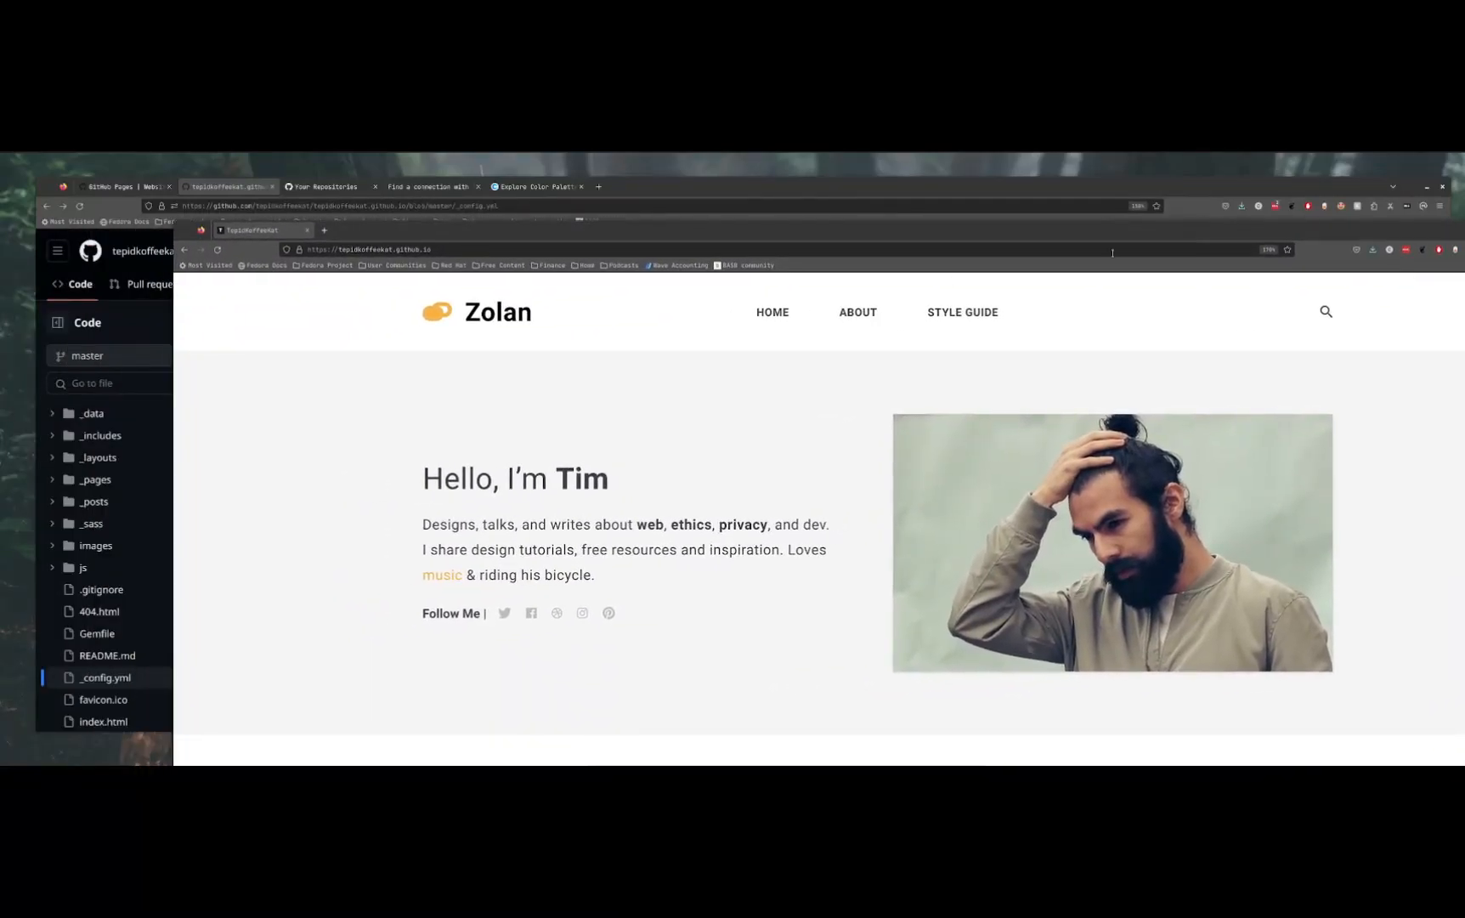
pyautogui.moveTo(170, 368); pyautogui.dragTo(1137, 226)
# Narrow the repository window and place the published site's window beside it without overlap
pyautogui.click(1199, 211)
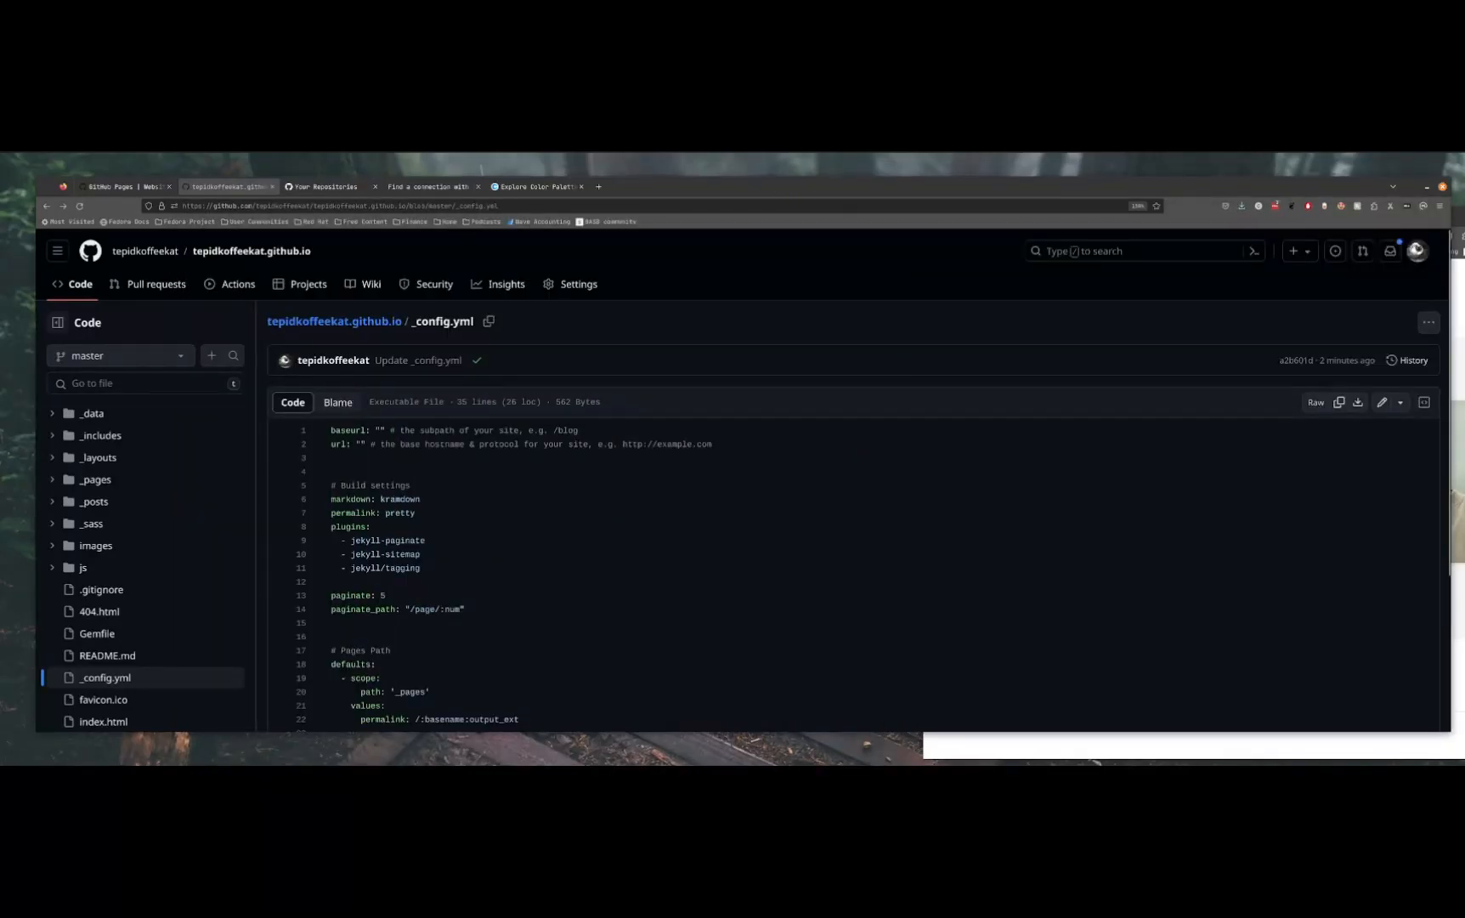
pyautogui.moveTo(1451, 289); pyautogui.dragTo(888, 316)
pyautogui.moveTo(1172, 212); pyautogui.dragTo(1156, 176)
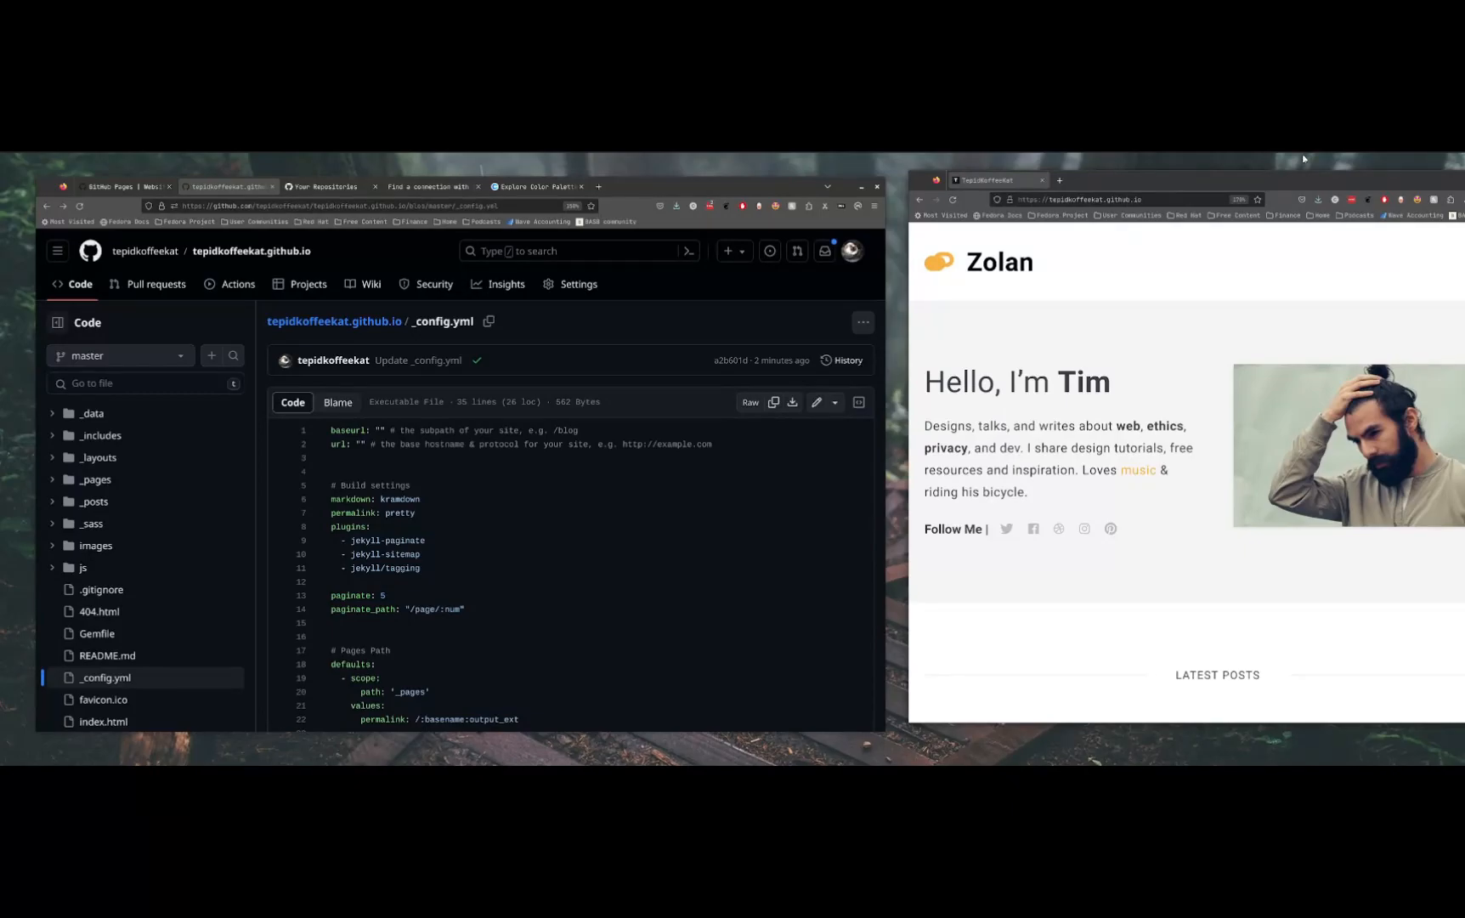
pyautogui.moveTo(1315, 180); pyautogui.dragTo(1270, 191)
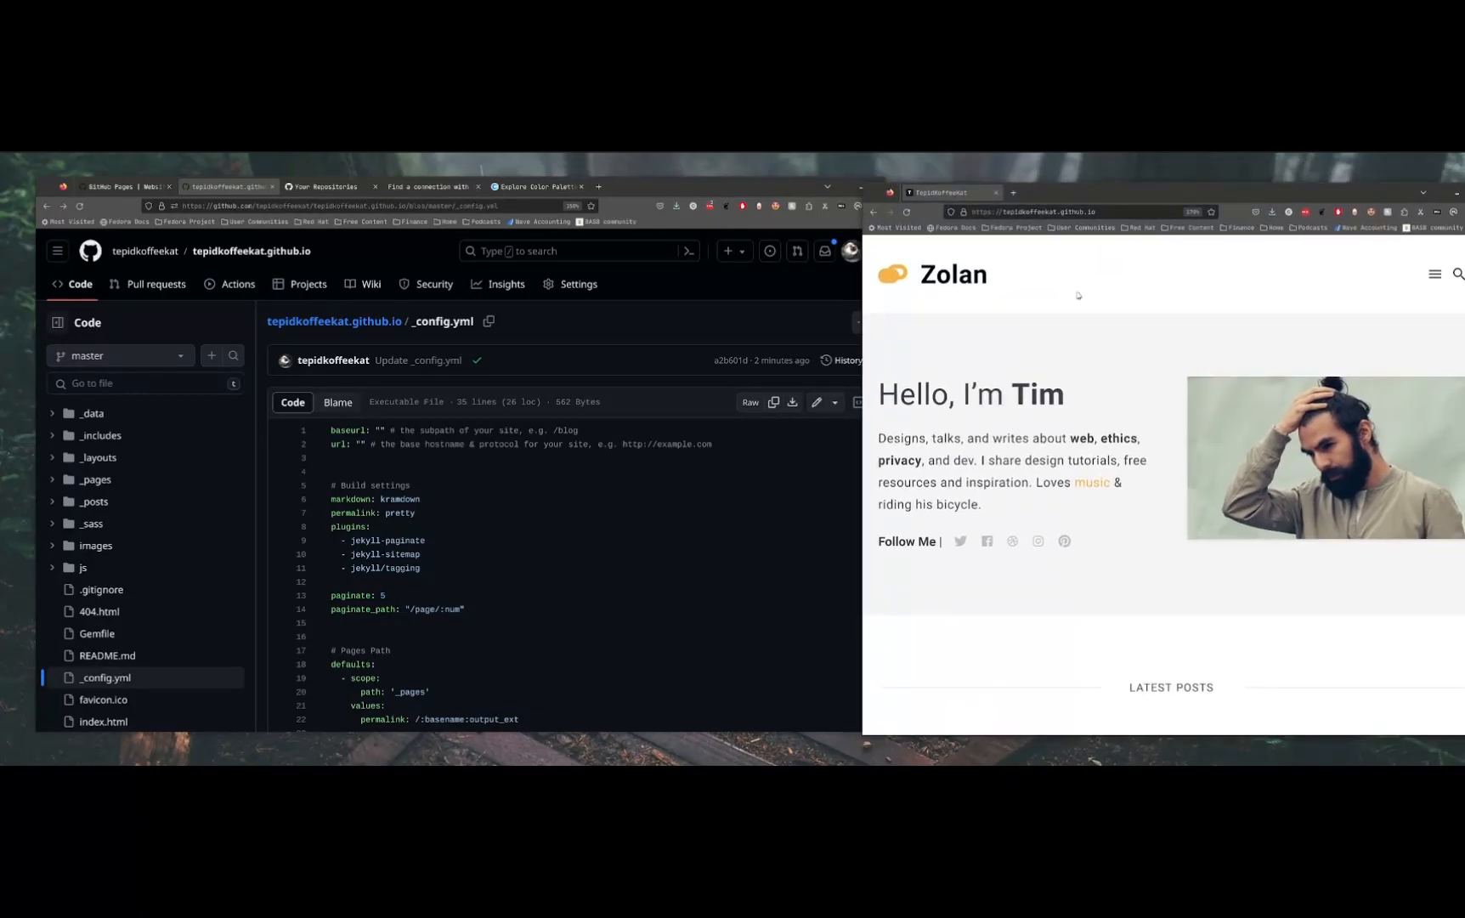
pyautogui.click(704, 181)
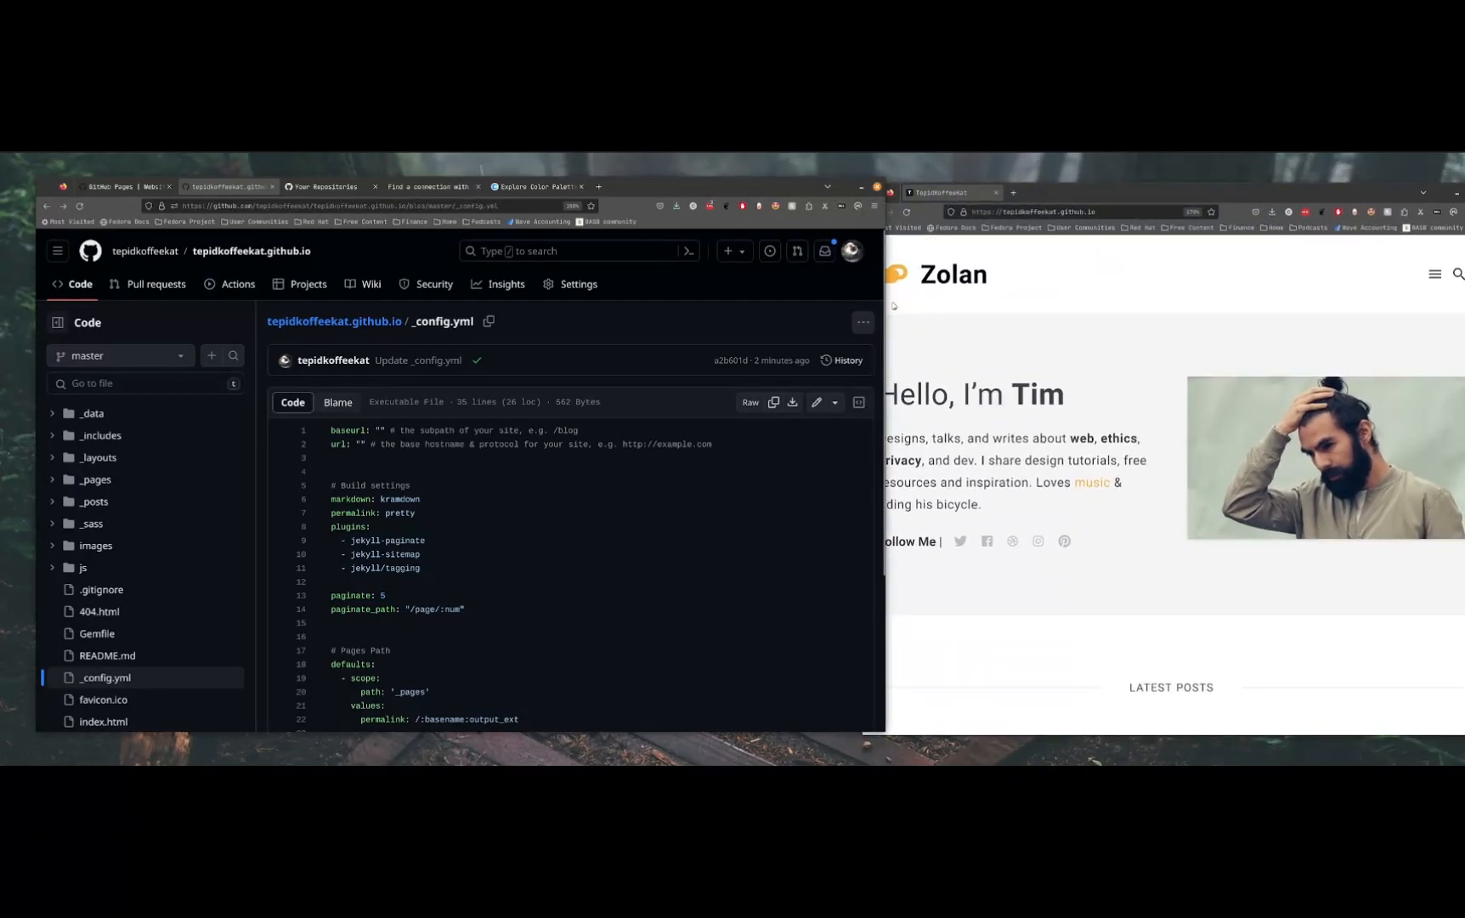
pyautogui.moveTo(885, 304); pyautogui.dragTo(790, 305)
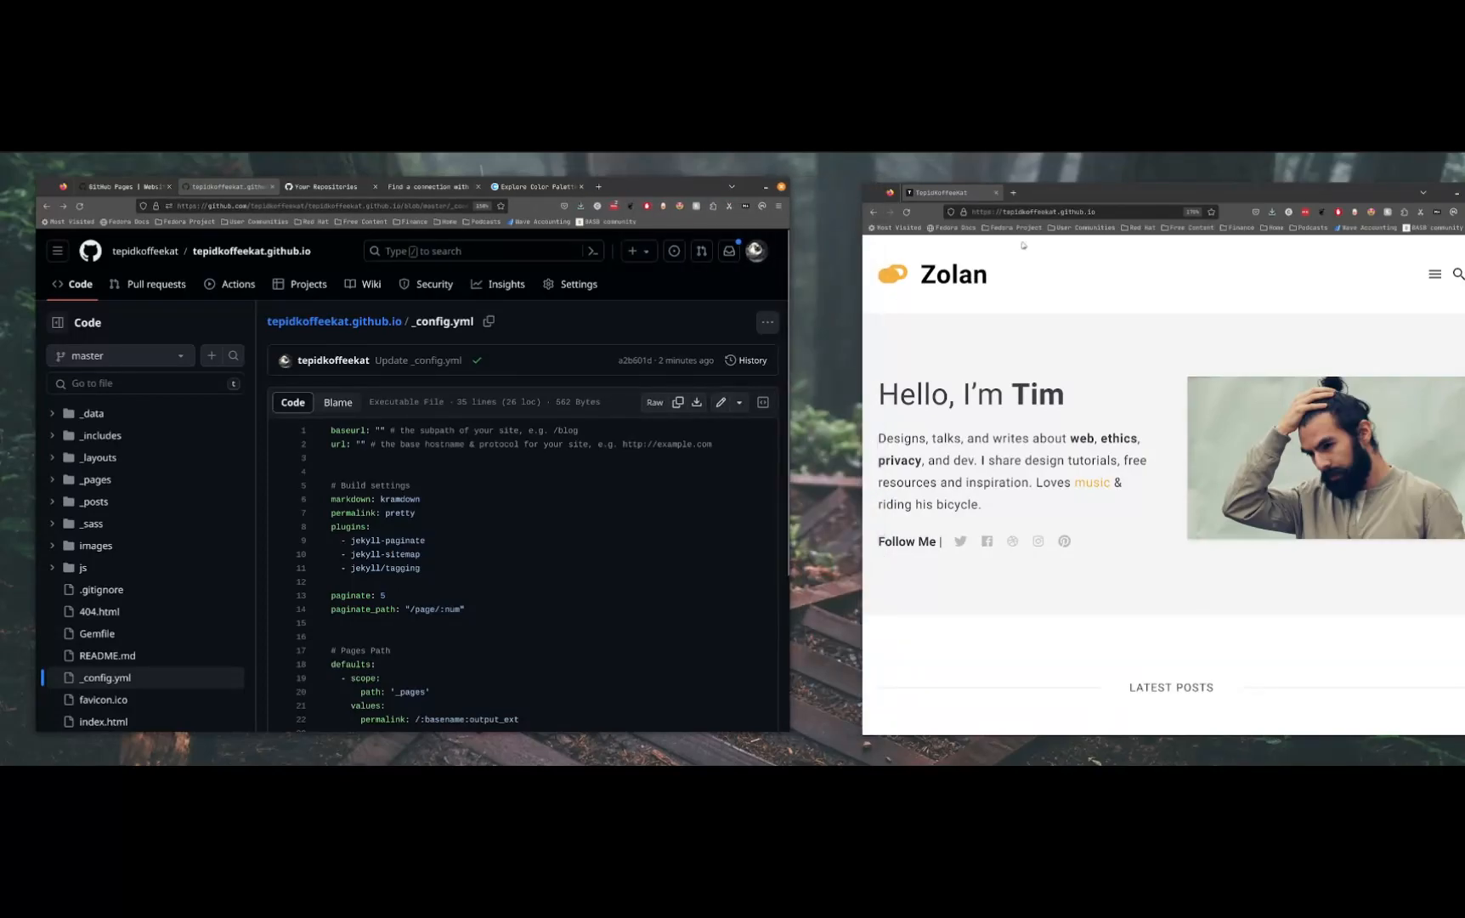
pyautogui.moveTo(1069, 201); pyautogui.dragTo(1012, 191)
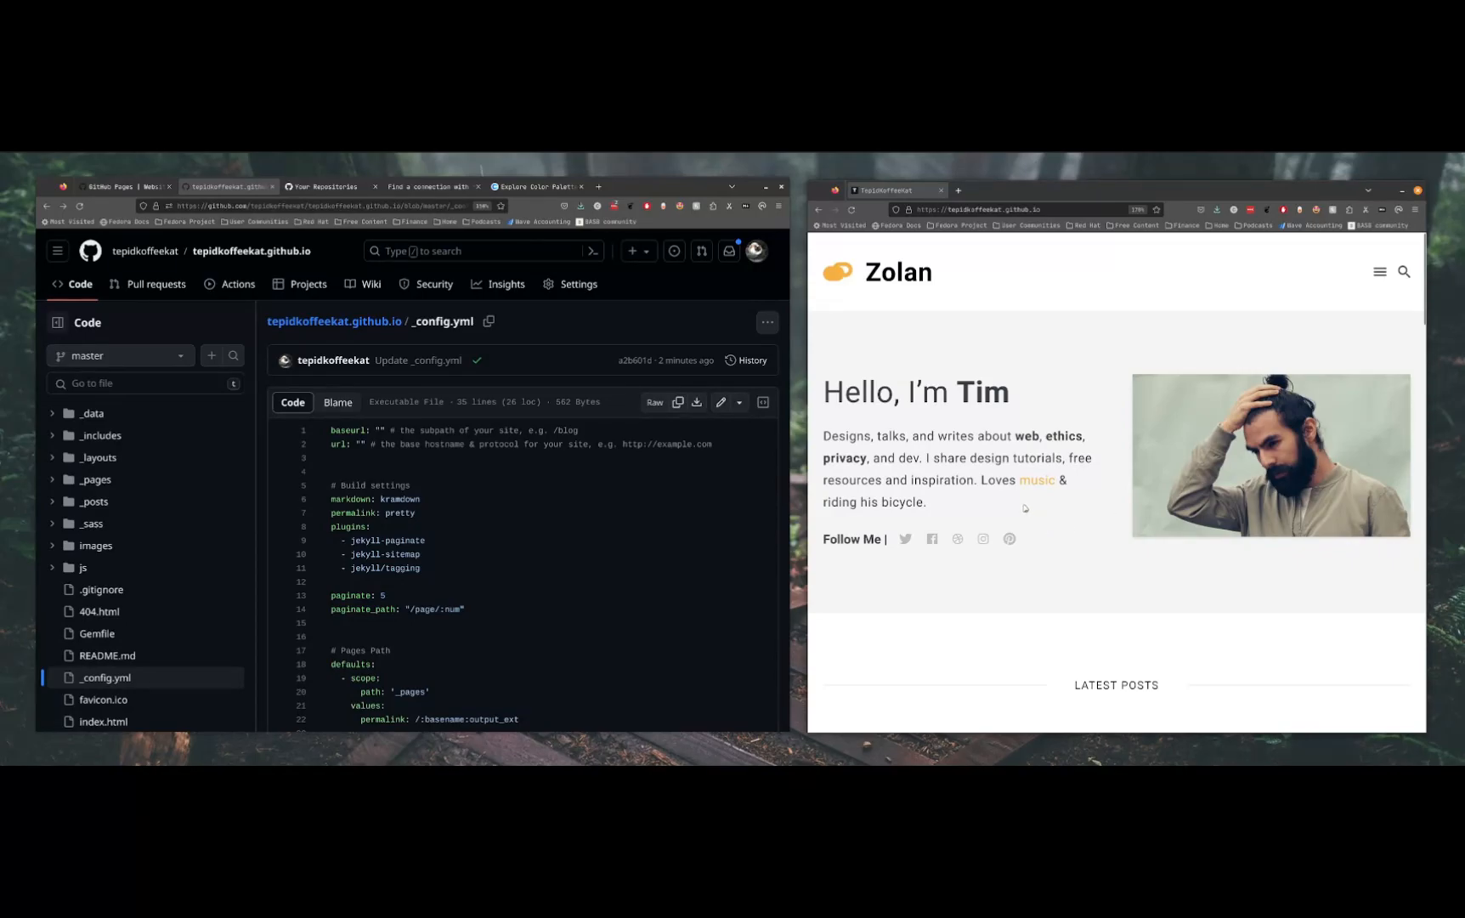
# Browse the repository's images folder and view 01.jpg to compare it with the home page photo
pyautogui.click(95, 547)
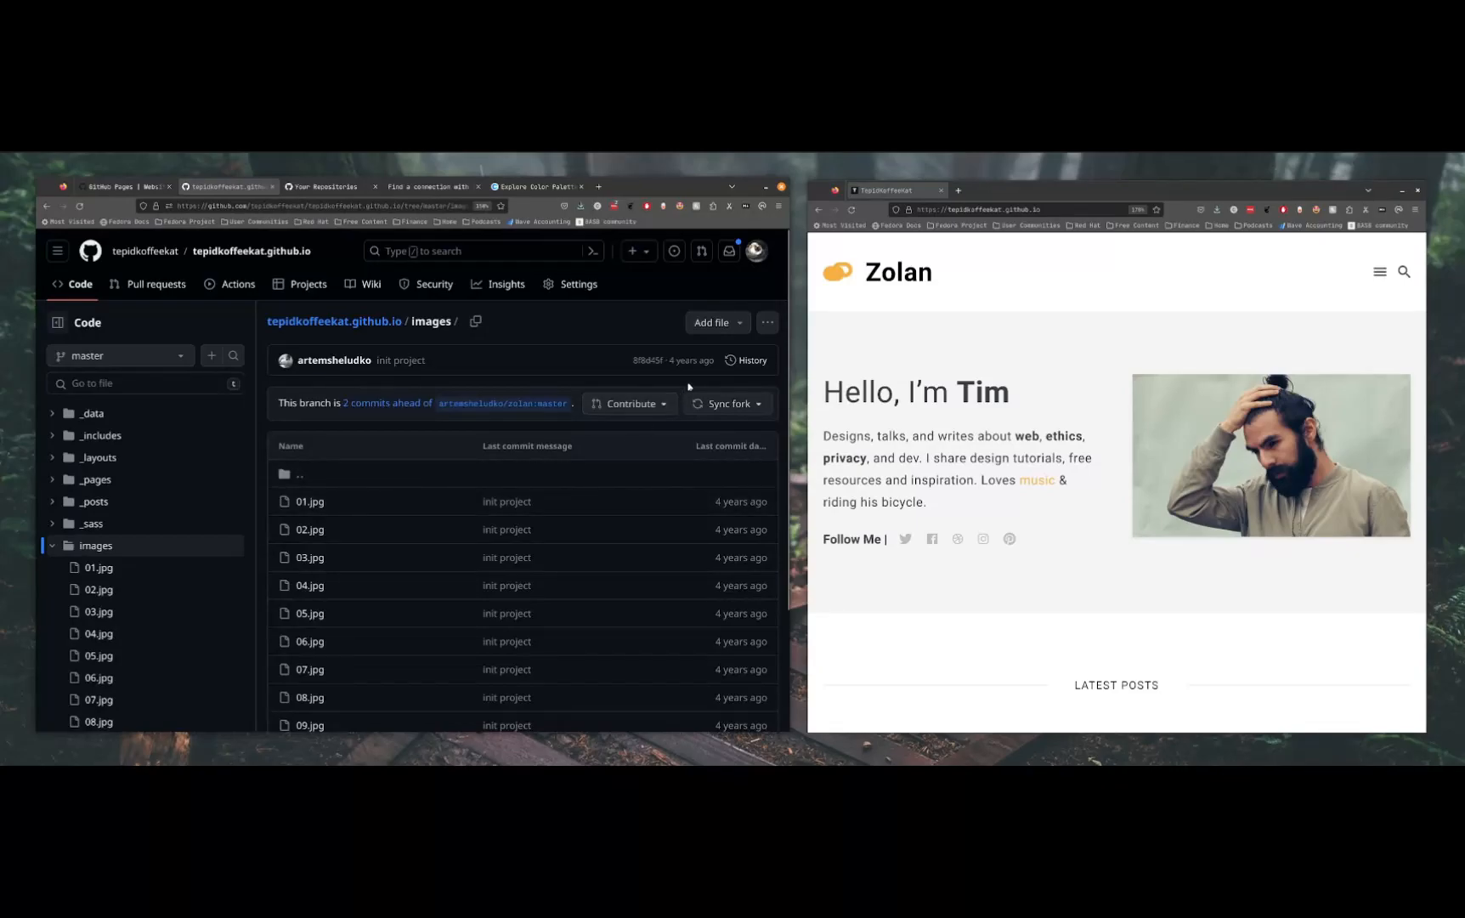
pyautogui.scroll(-3, 476, 586)
pyautogui.scroll(-1, 476, 587)
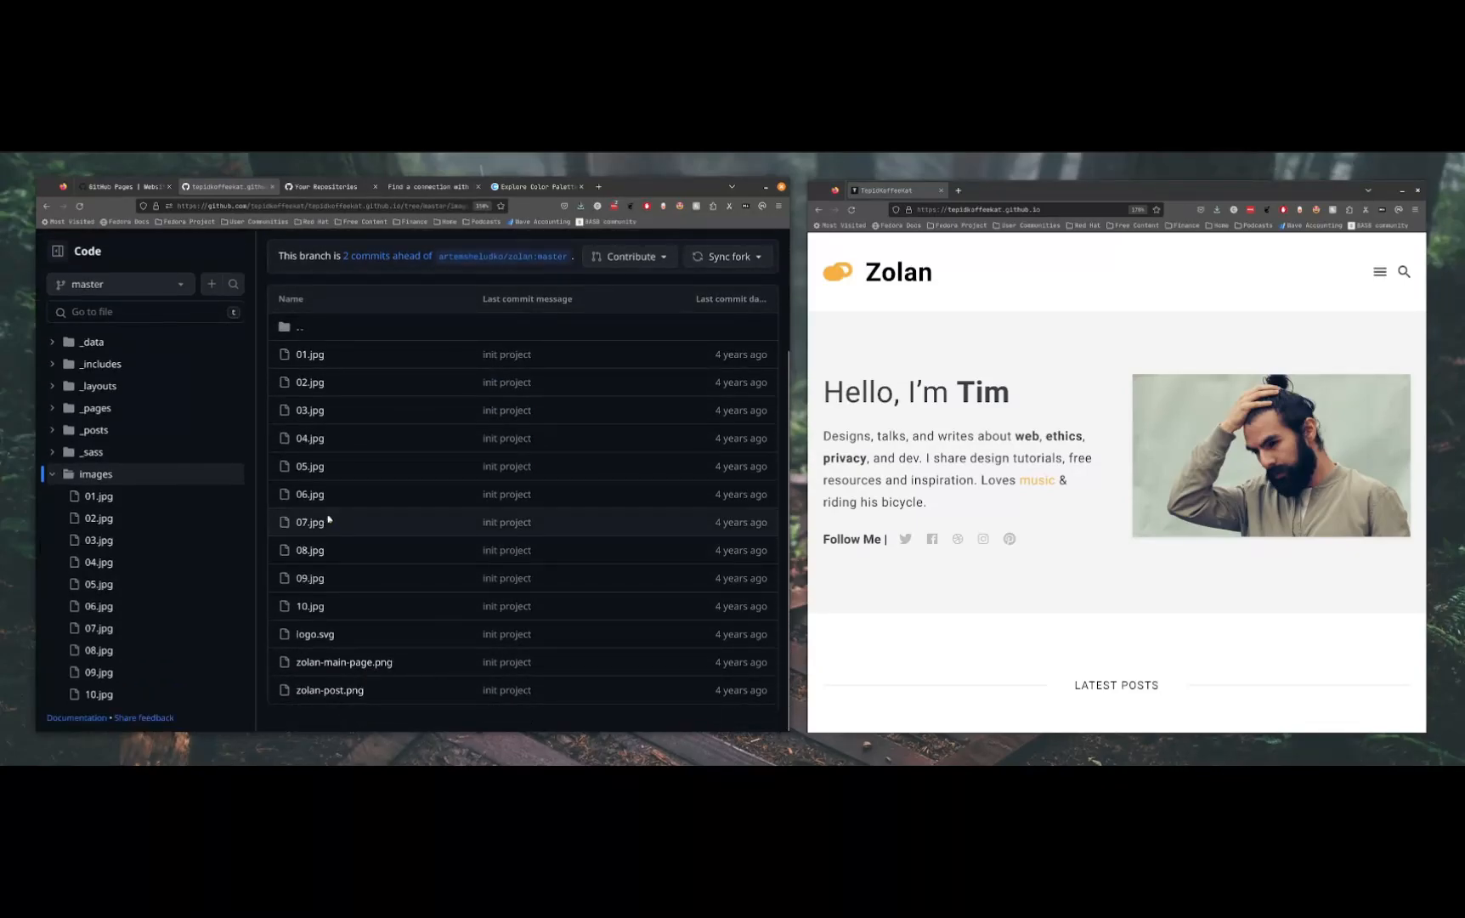
pyautogui.click(304, 355)
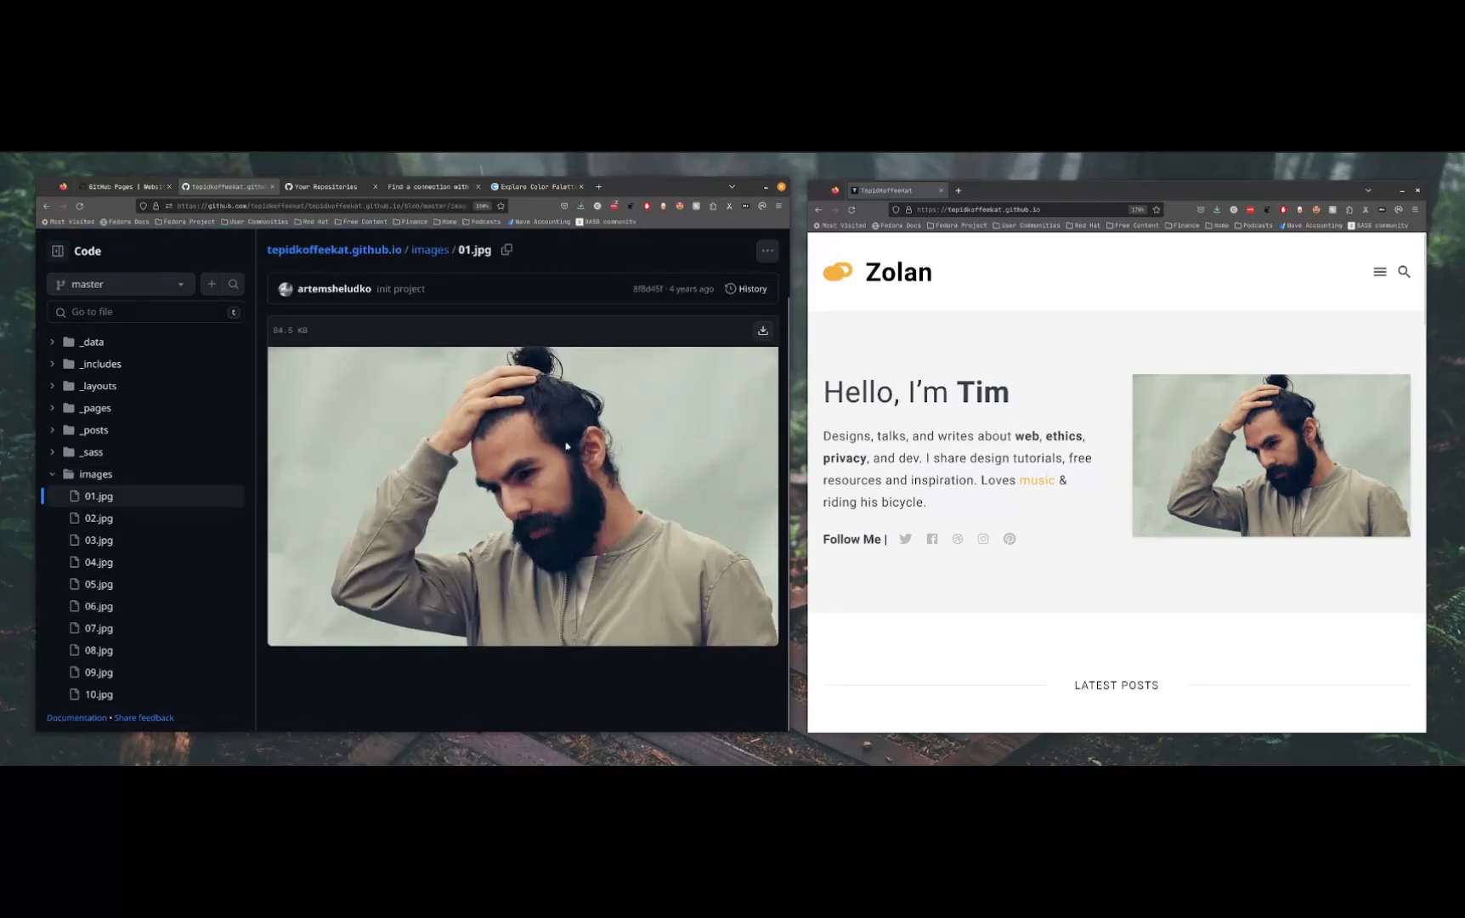
pyautogui.scroll(2, 586, 479)
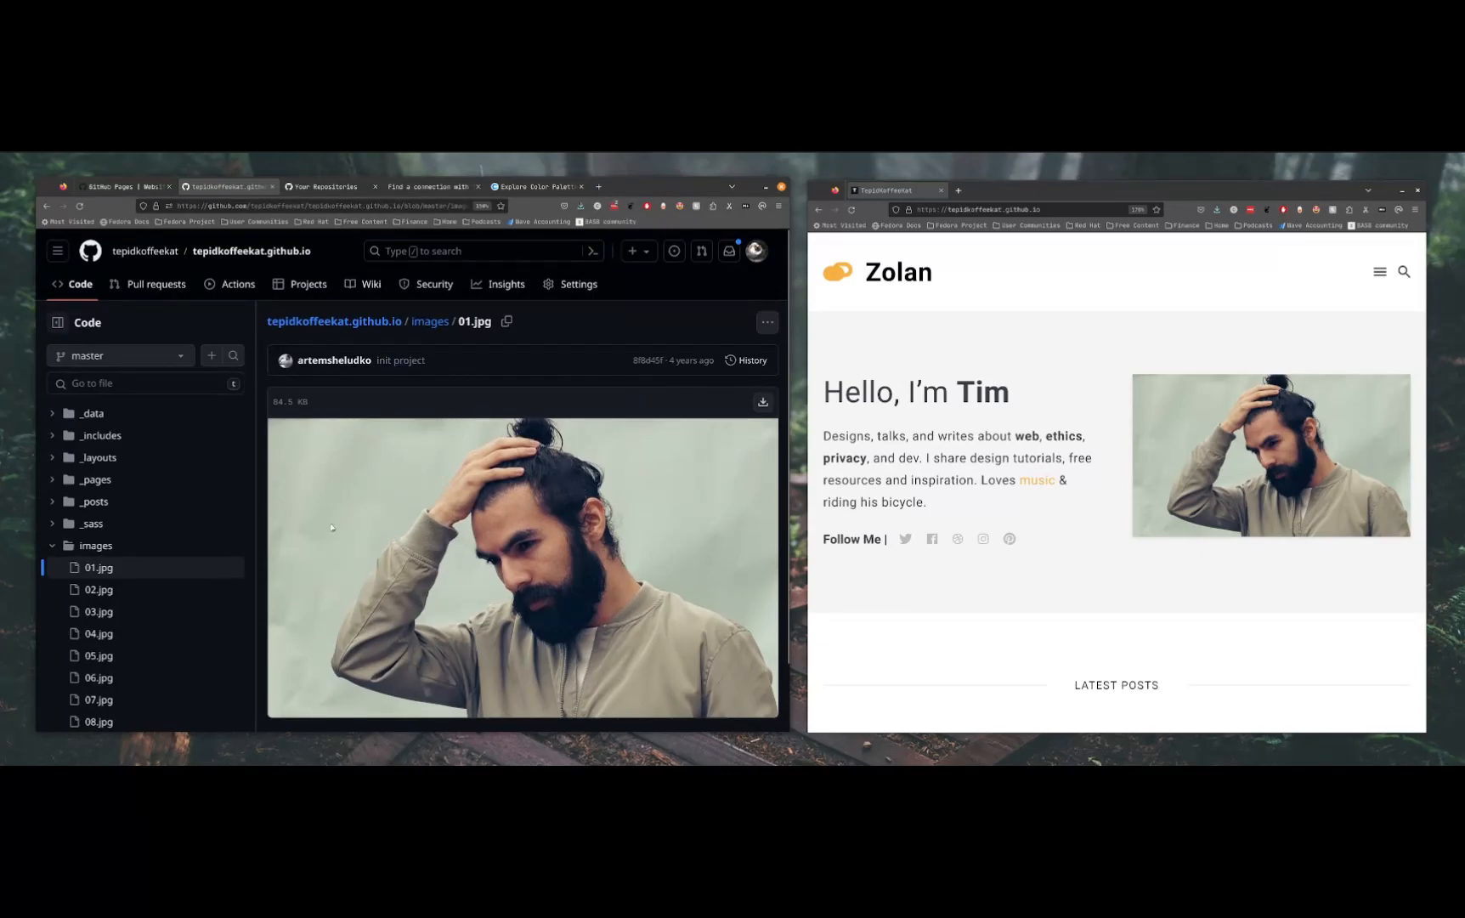
# Open the About page on the published site and look over its photo and text
pyautogui.click(1380, 273)
pyautogui.click(1380, 275)
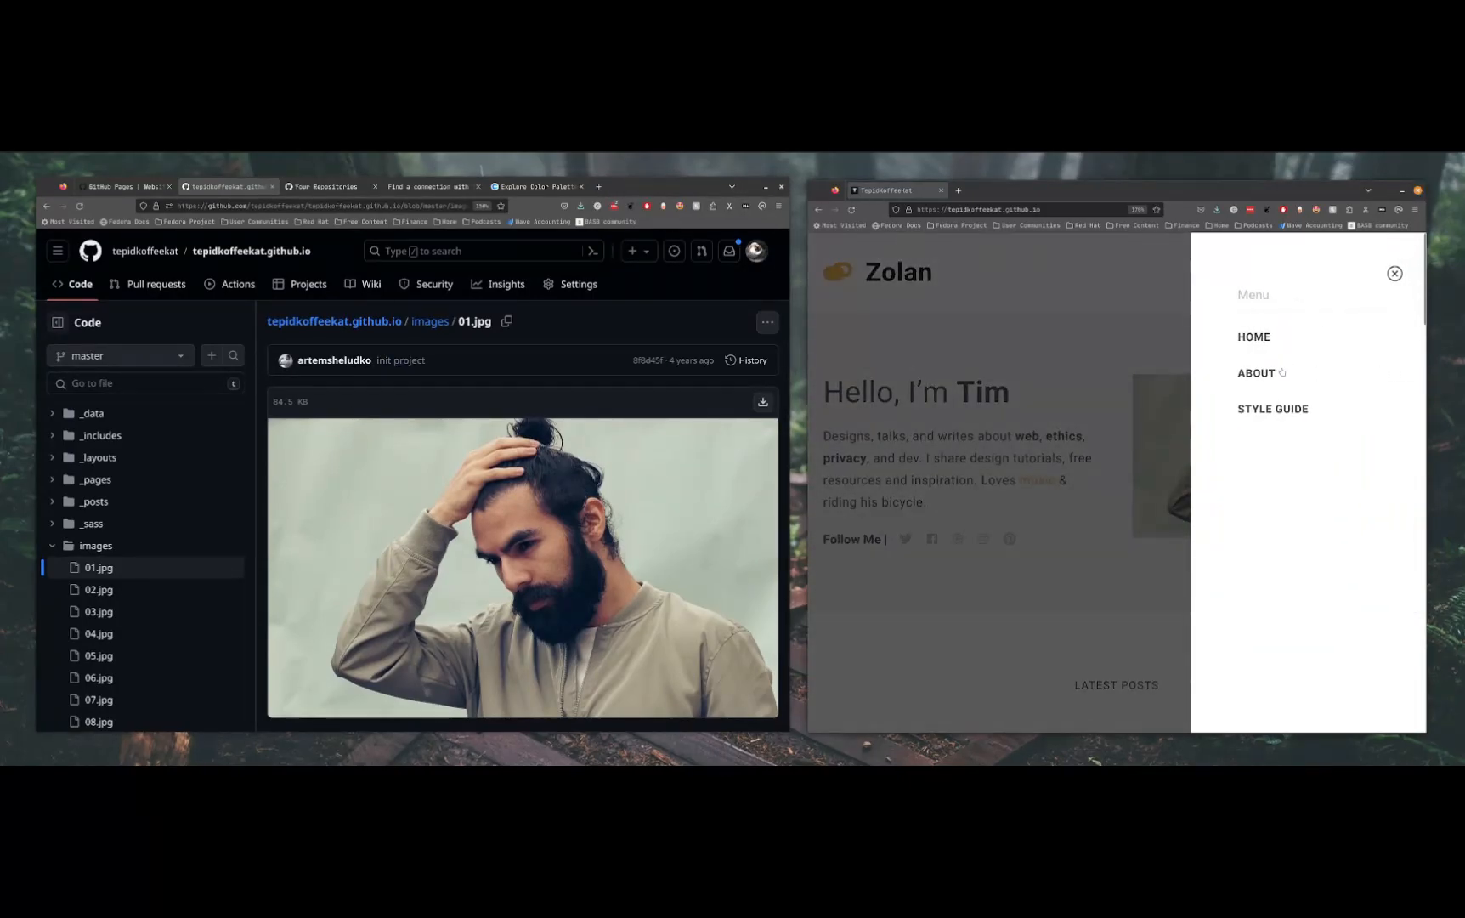
pyautogui.click(1256, 373)
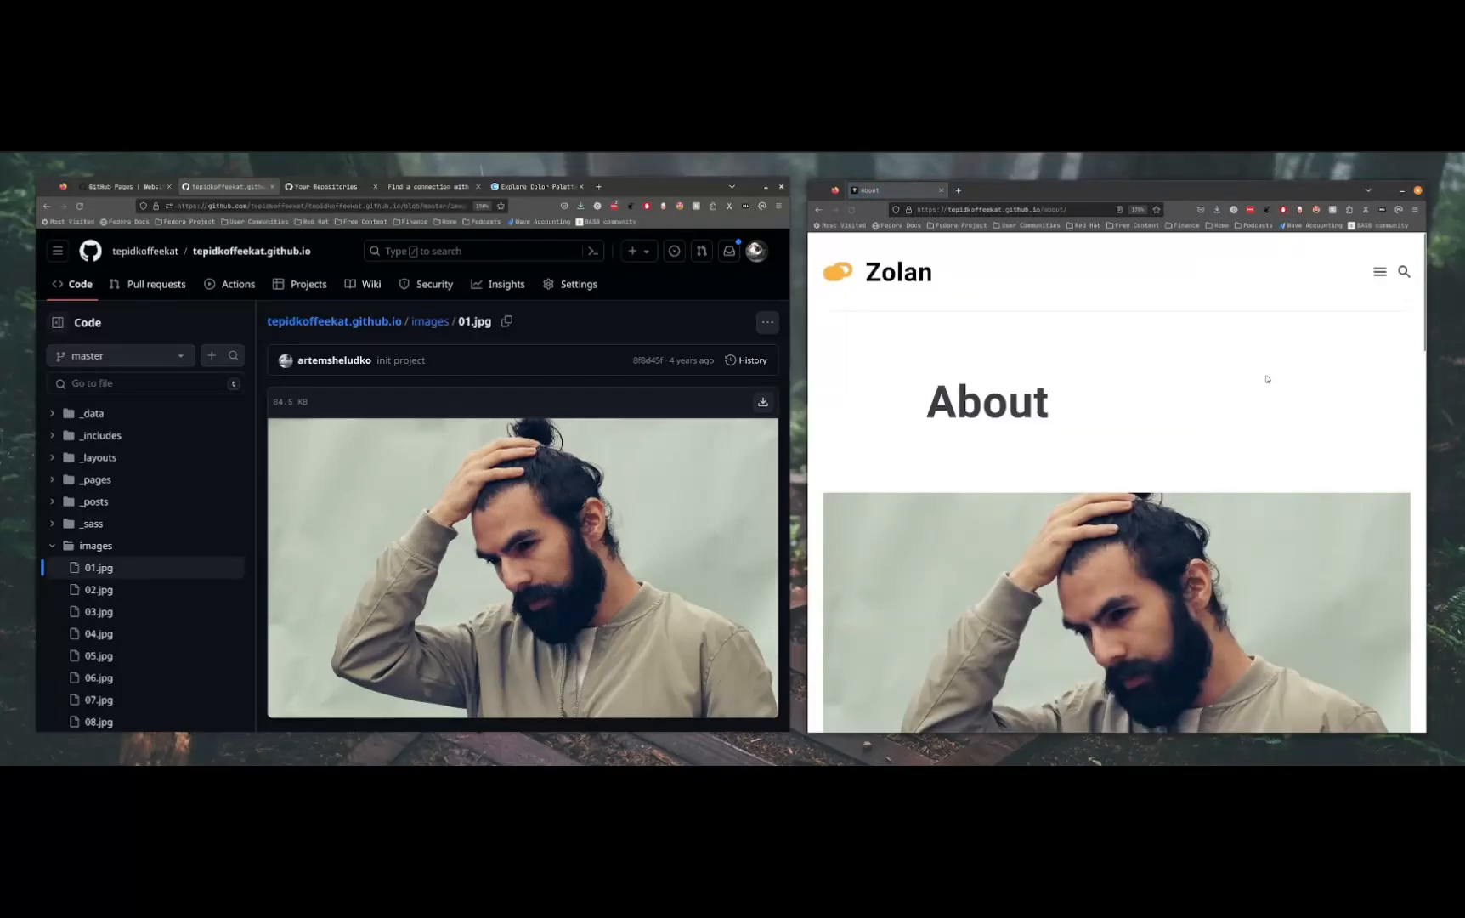
pyautogui.scroll(-3, 1040, 641)
pyautogui.scroll(2, 1153, 486)
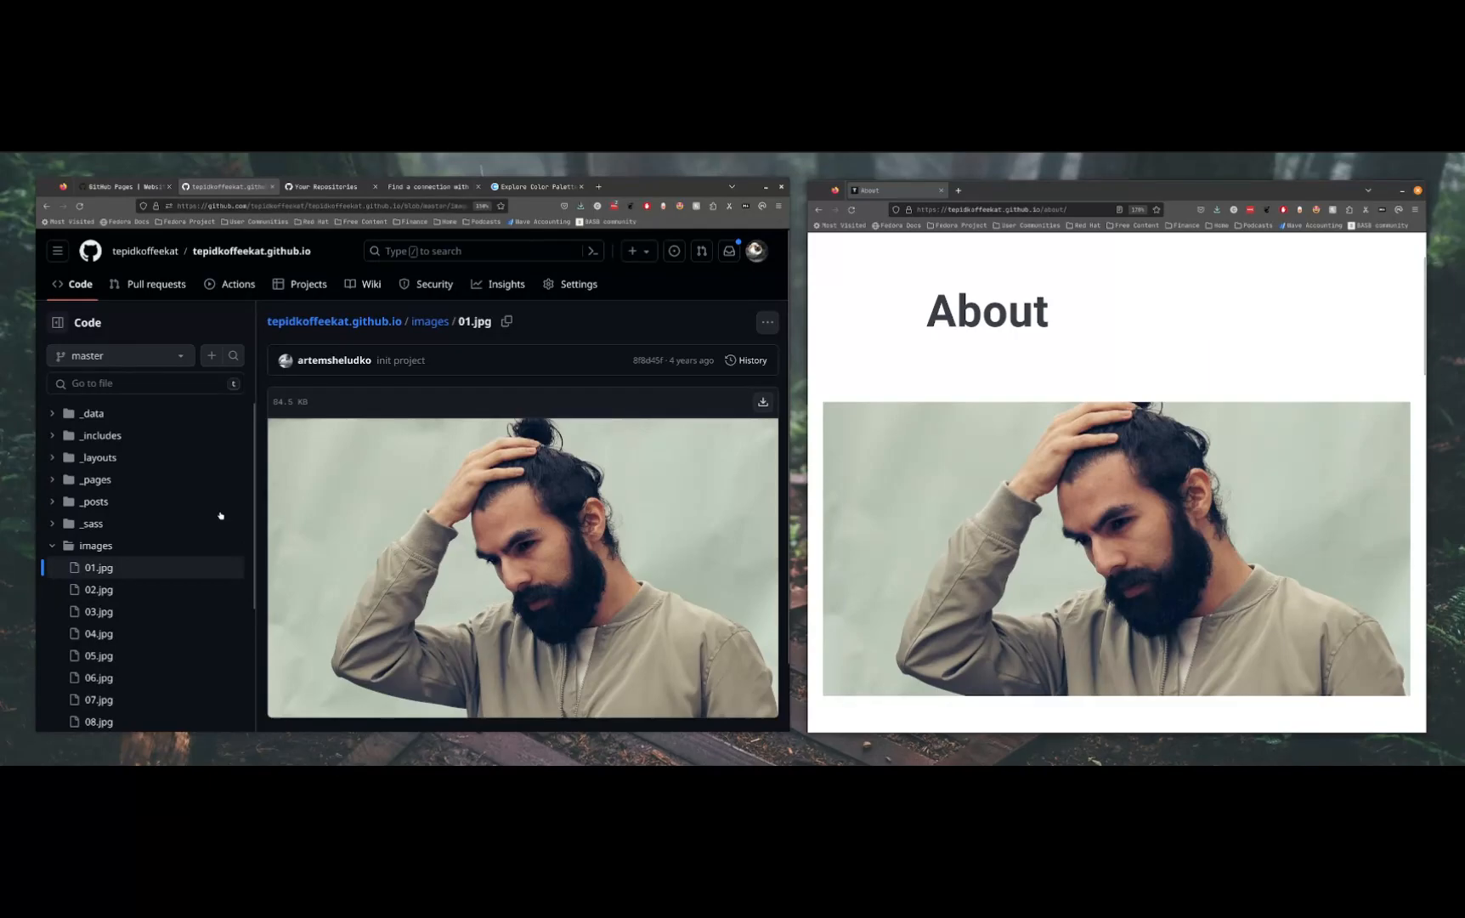
# Open about.md from the repository's _pages folder for editing
pyautogui.click(92, 481)
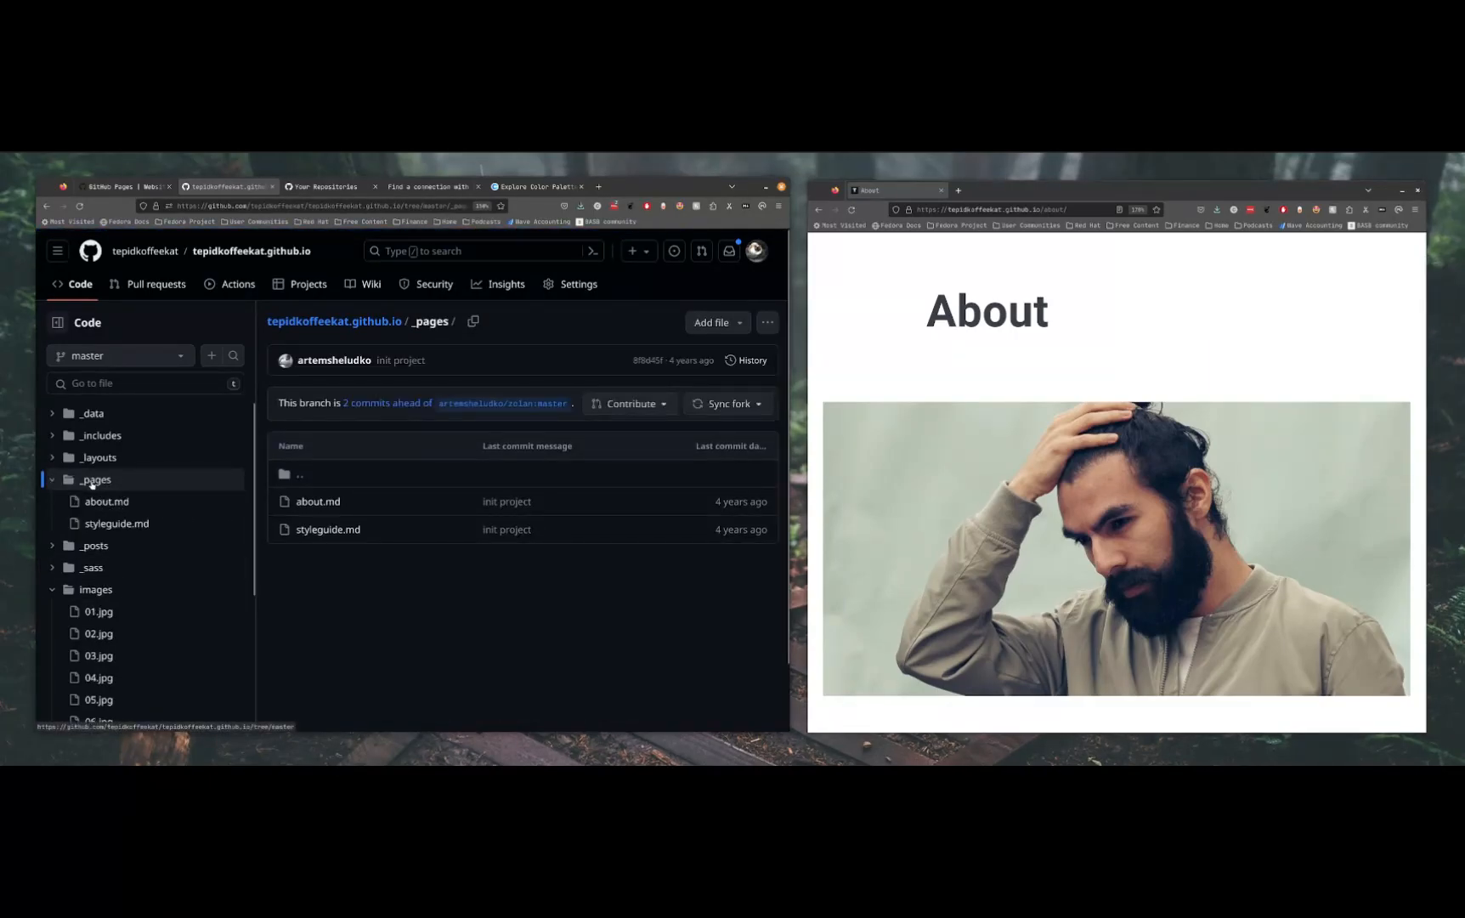
pyautogui.click(327, 503)
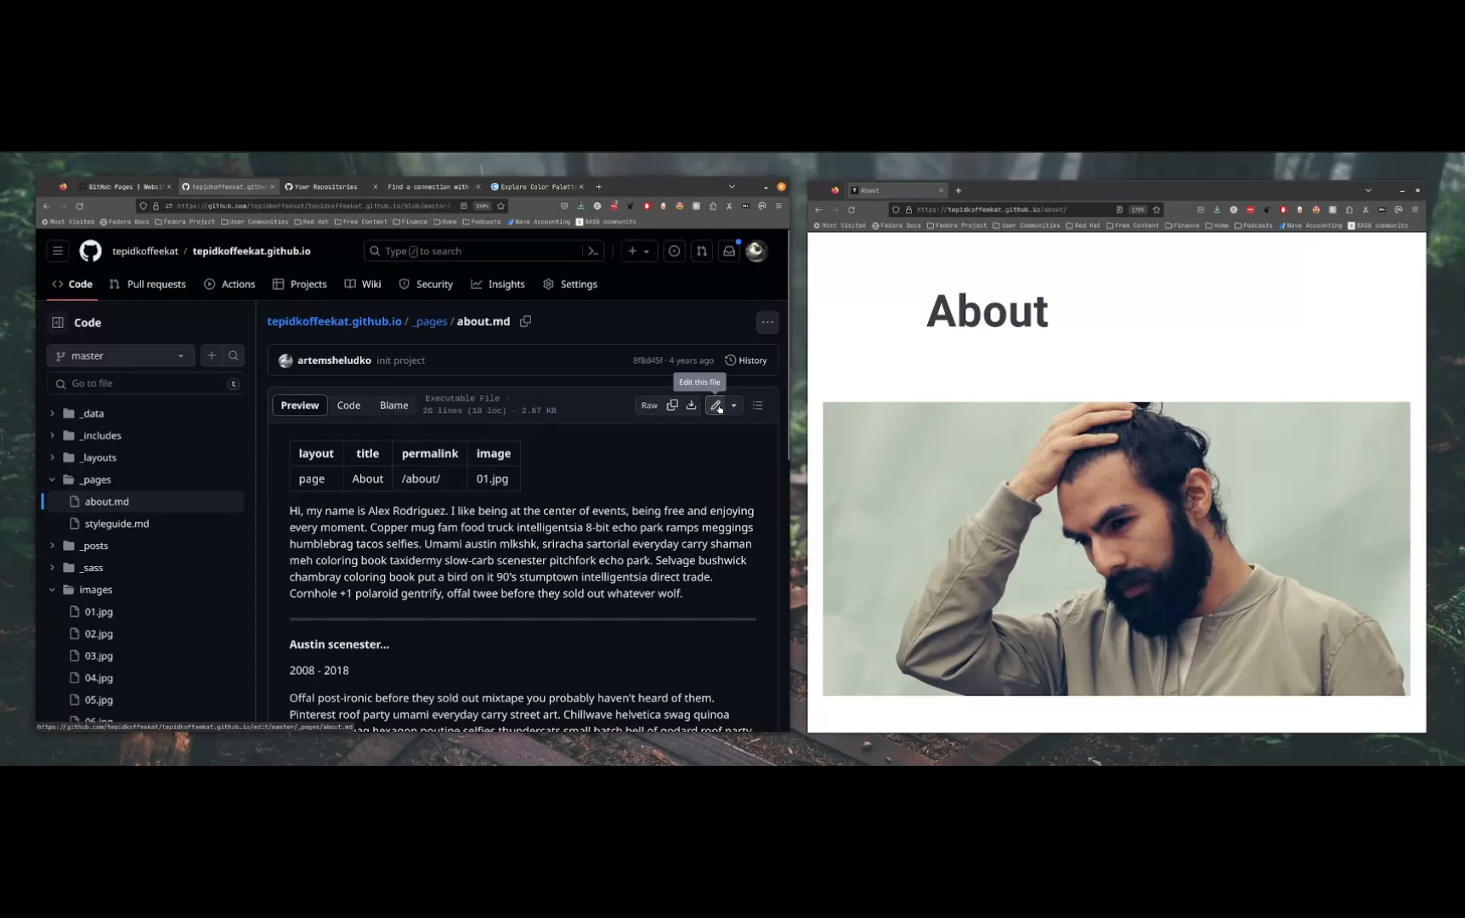
pyautogui.click(716, 405)
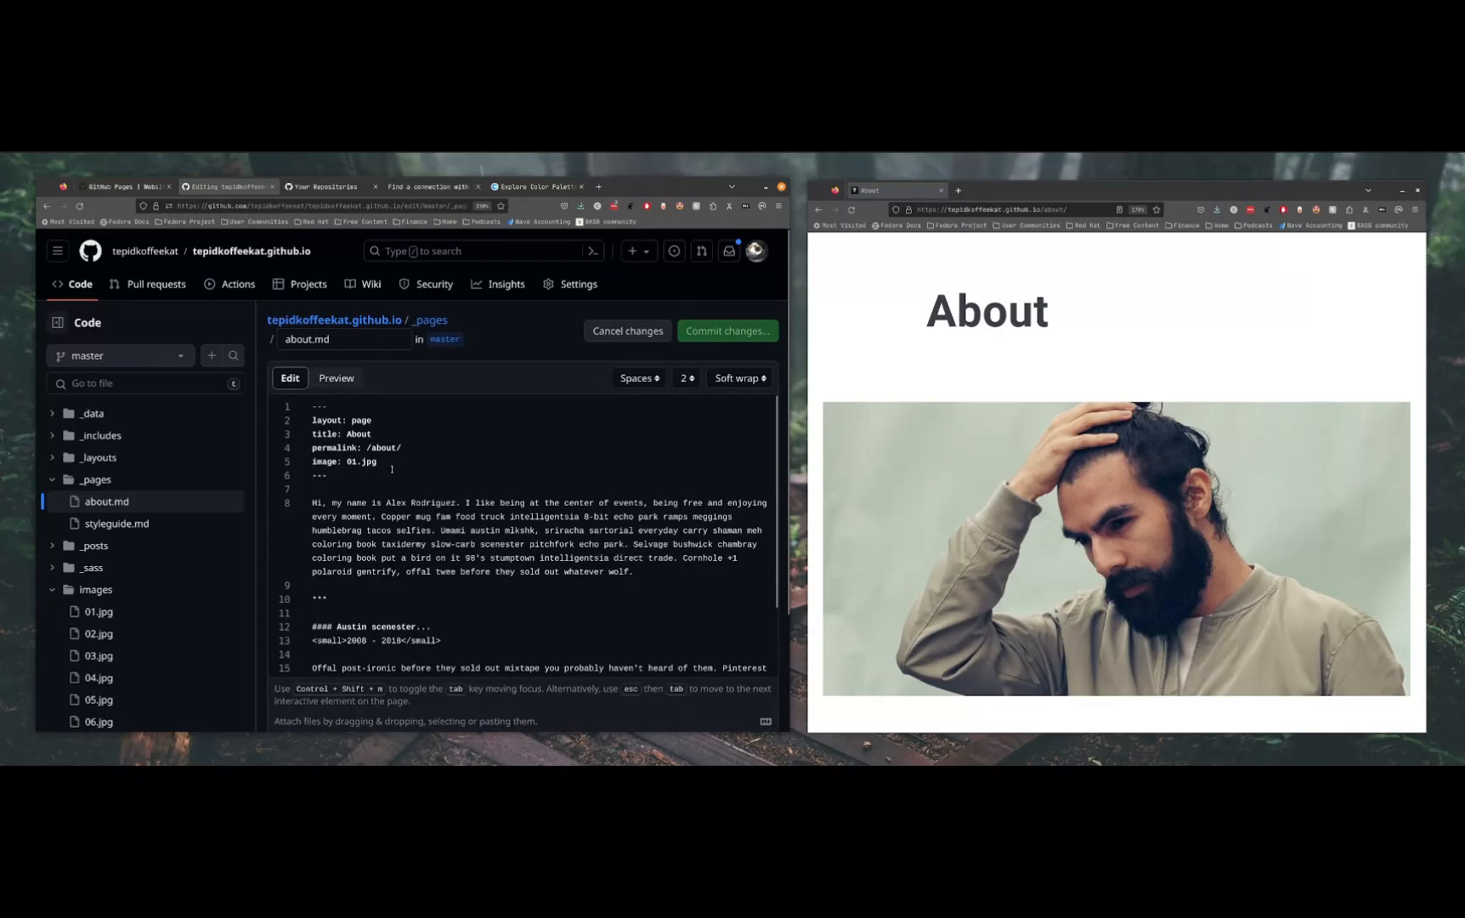
# Examine the front matter and body text of about.md against the published About page
pyautogui.moveTo(378, 464); pyautogui.dragTo(344, 464)
pyautogui.tripleClick(331, 459)
pyautogui.moveTo(379, 480); pyautogui.dragTo(252, 411)
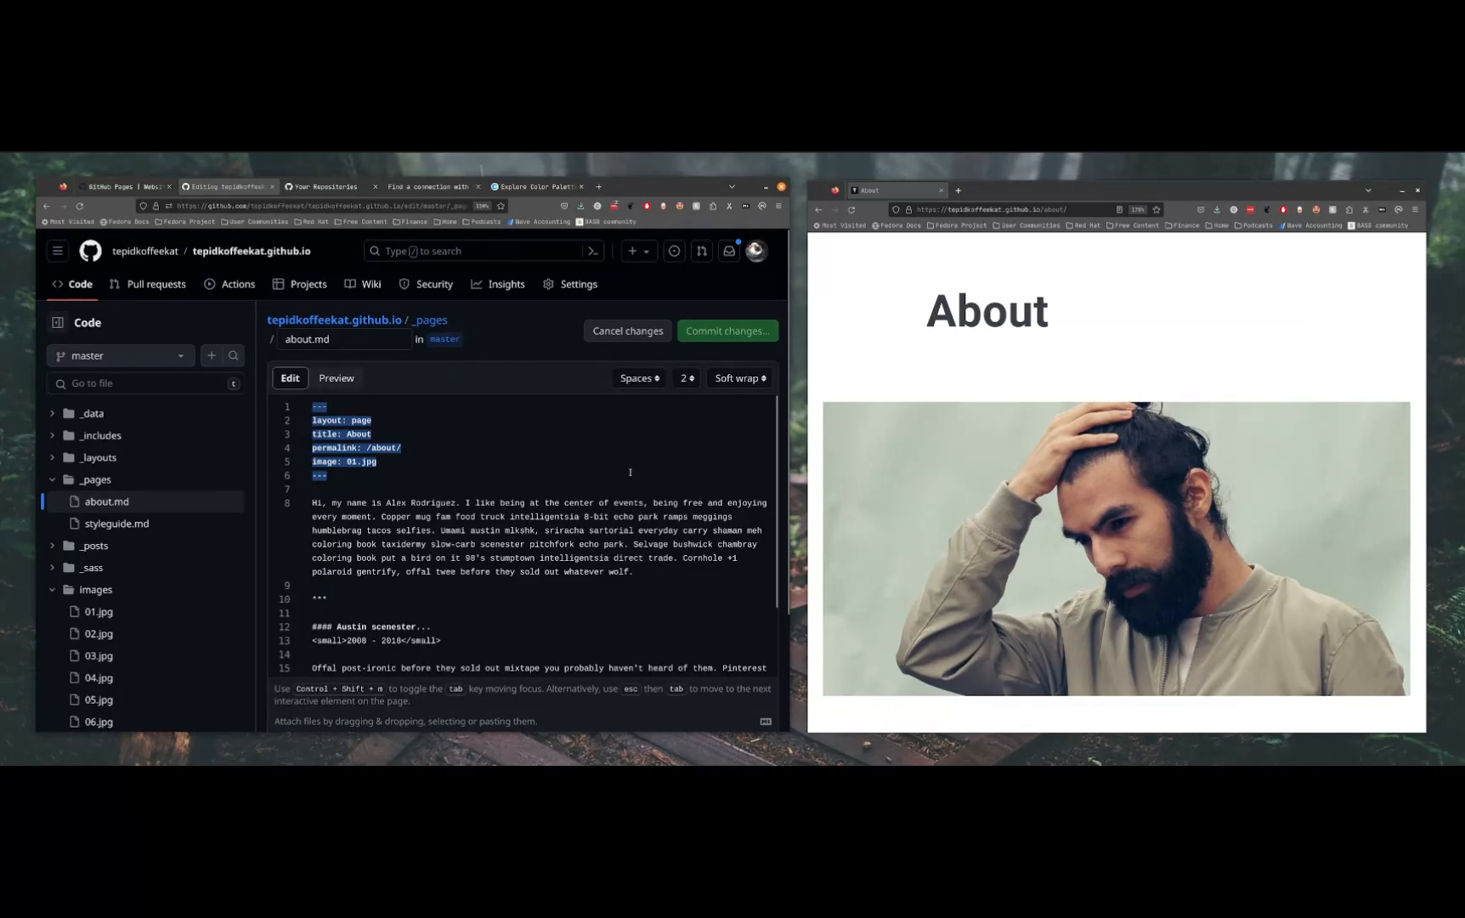
pyautogui.click(479, 466)
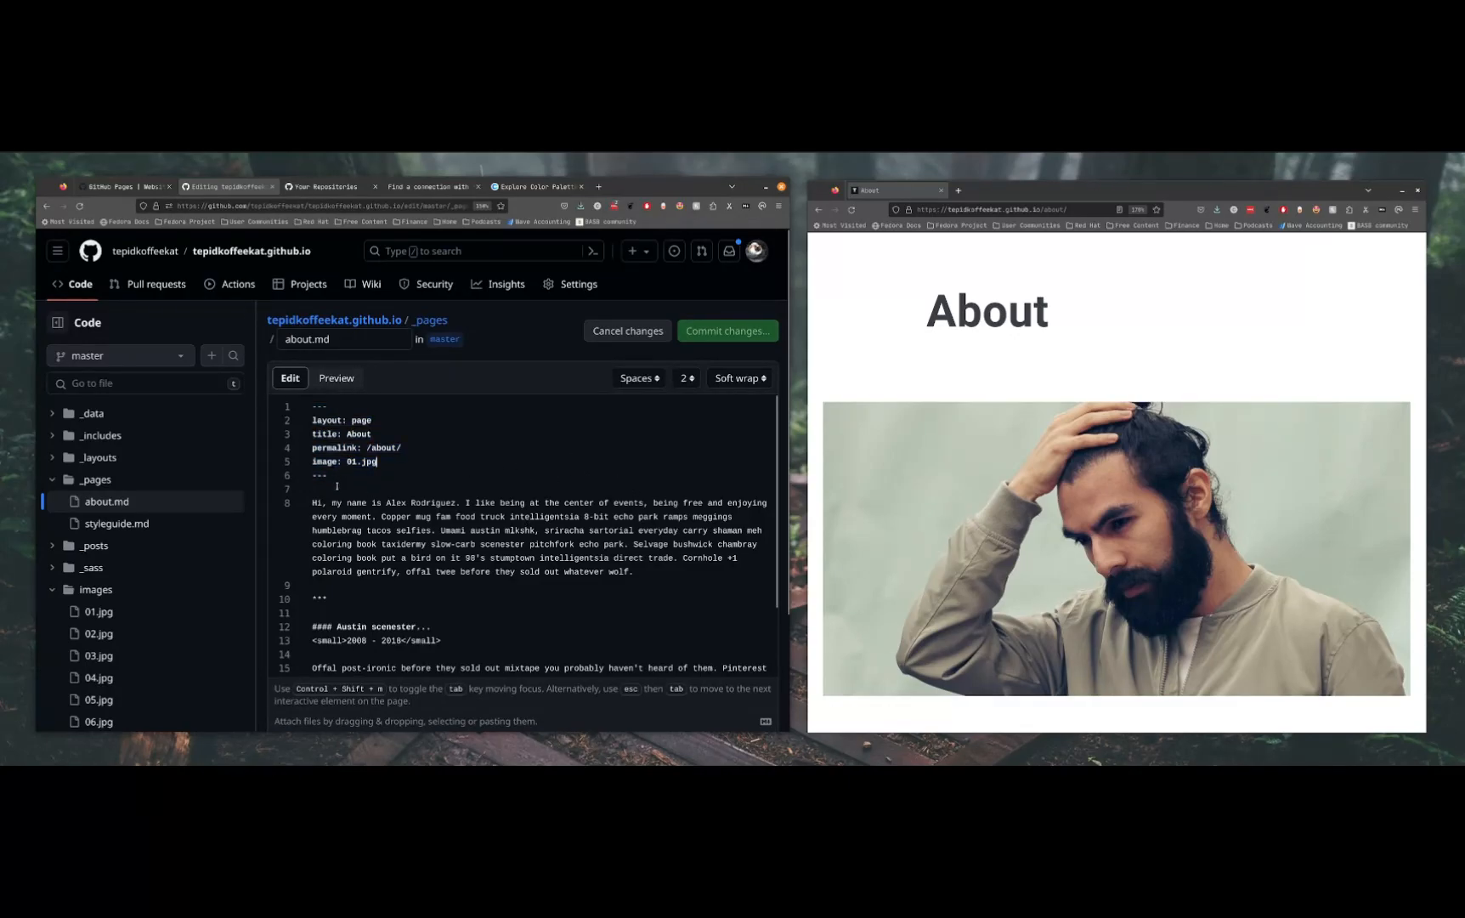
pyautogui.scroll(-2, 402, 564)
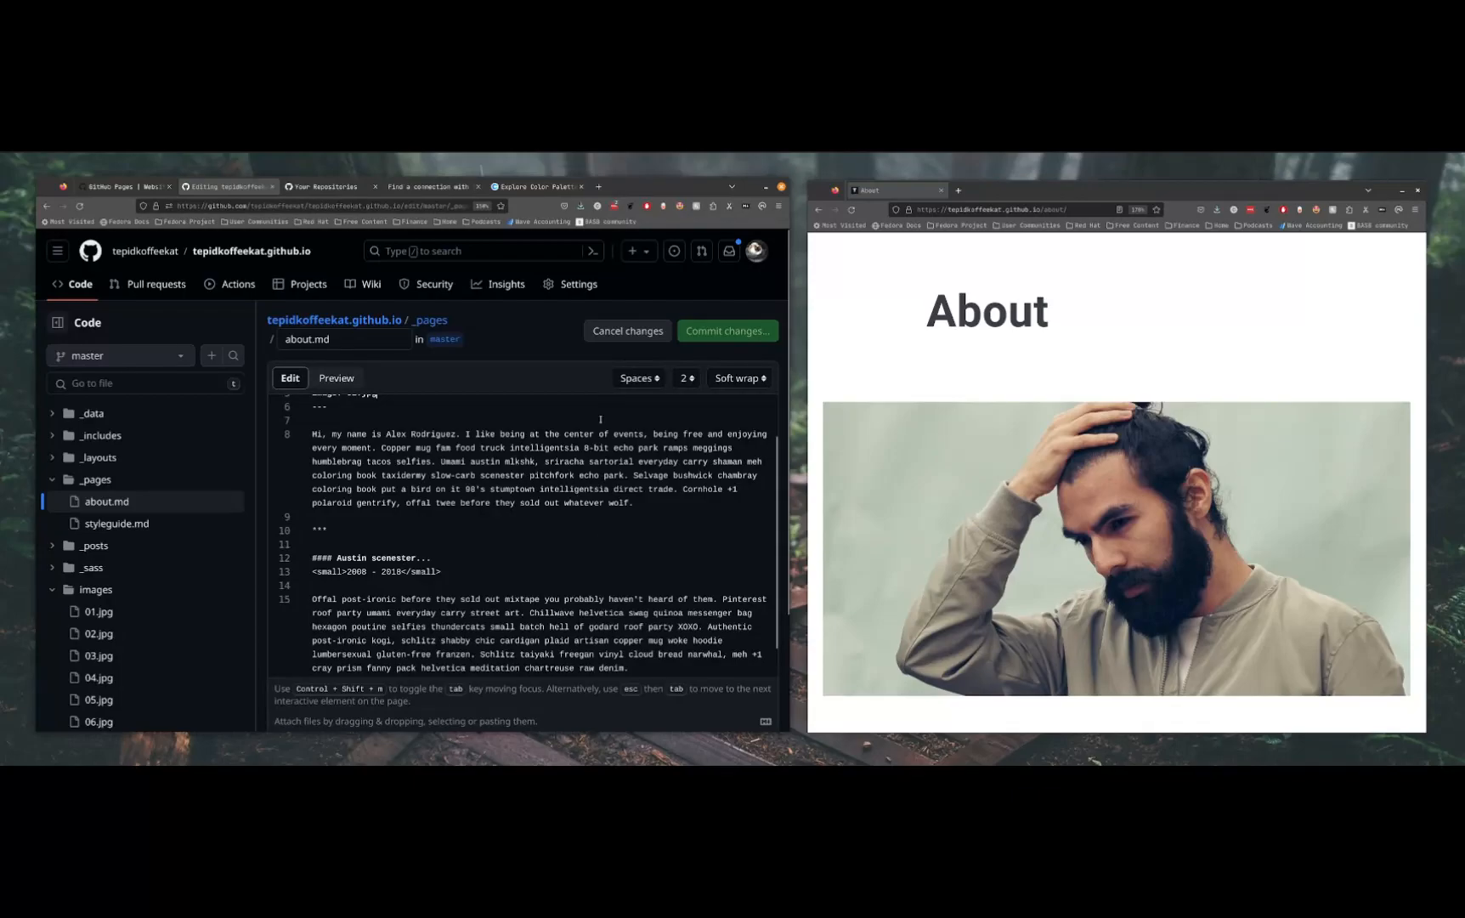
pyautogui.scroll(-5, 1013, 514)
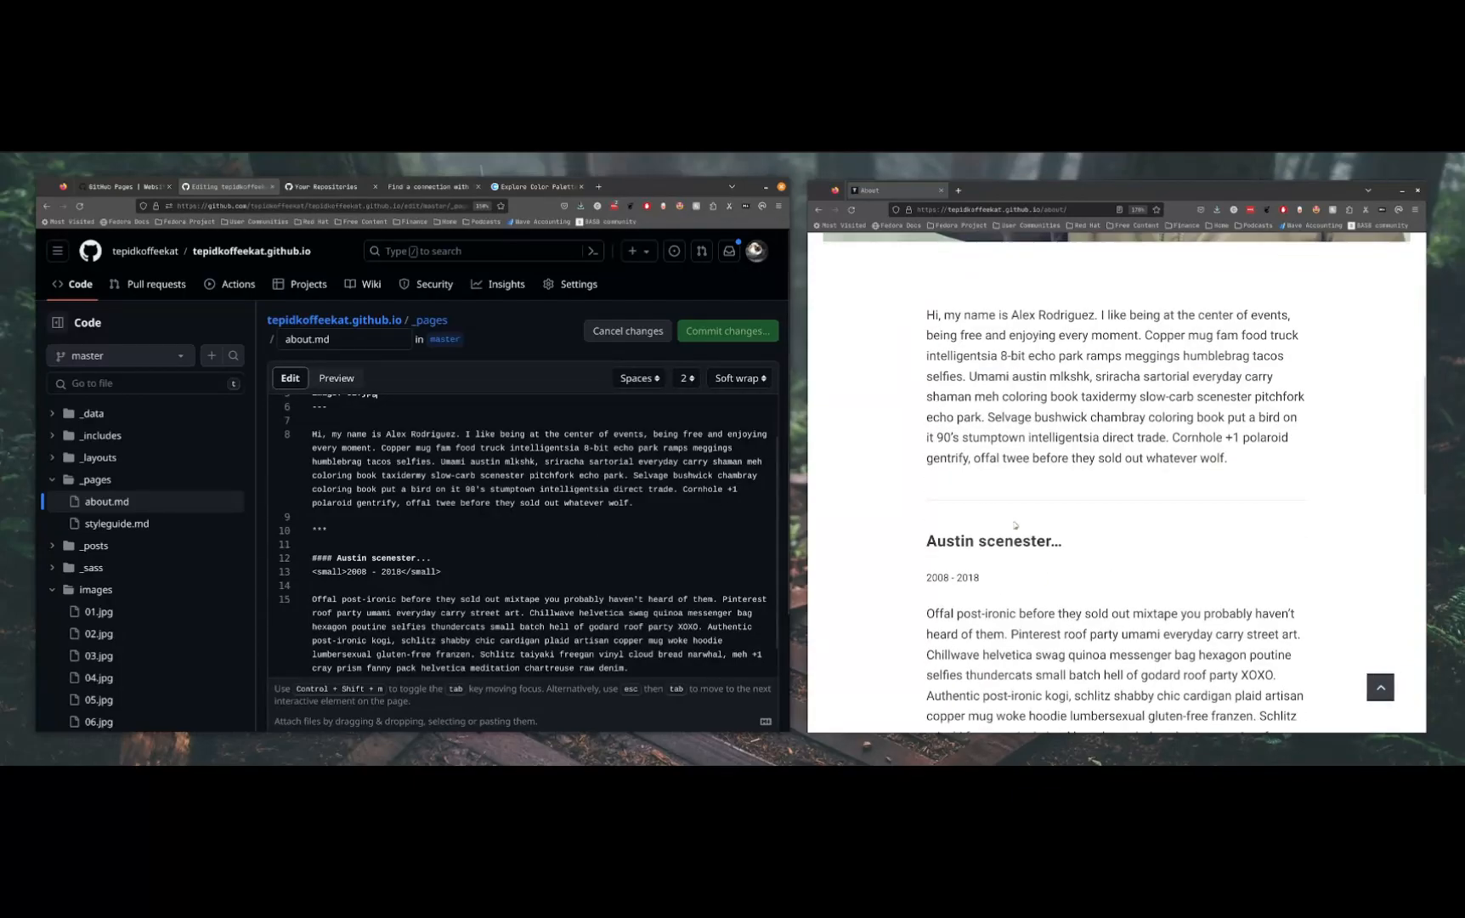
pyautogui.scroll(2, 1014, 514)
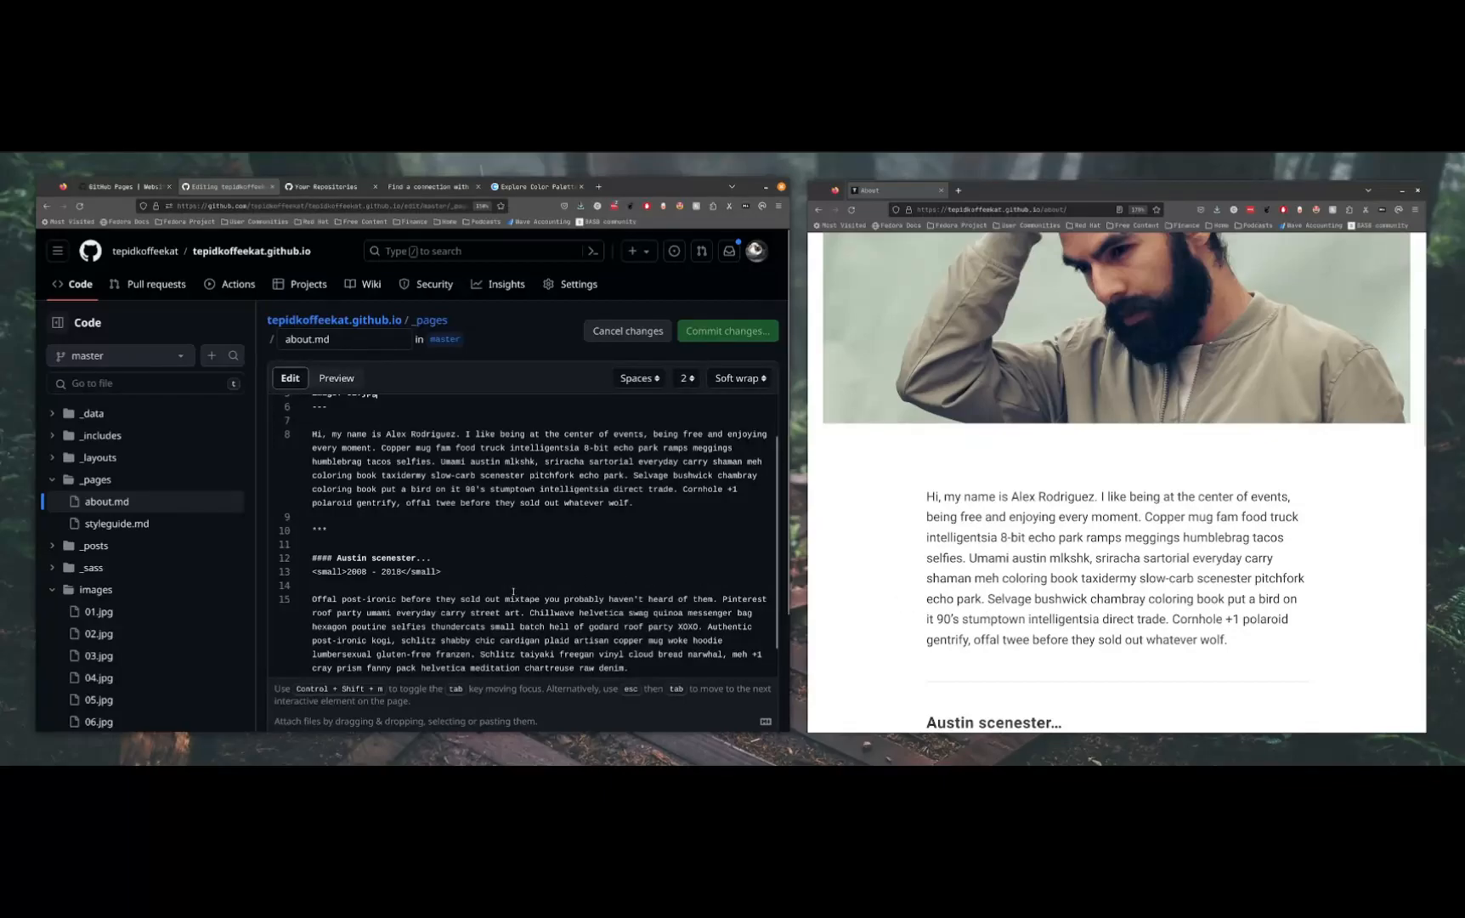
# Compare the "#### Austin scenester..." Markdown heading in about.md with its rendered heading on the published About page
pyautogui.moveTo(432, 558); pyautogui.dragTo(311, 559)
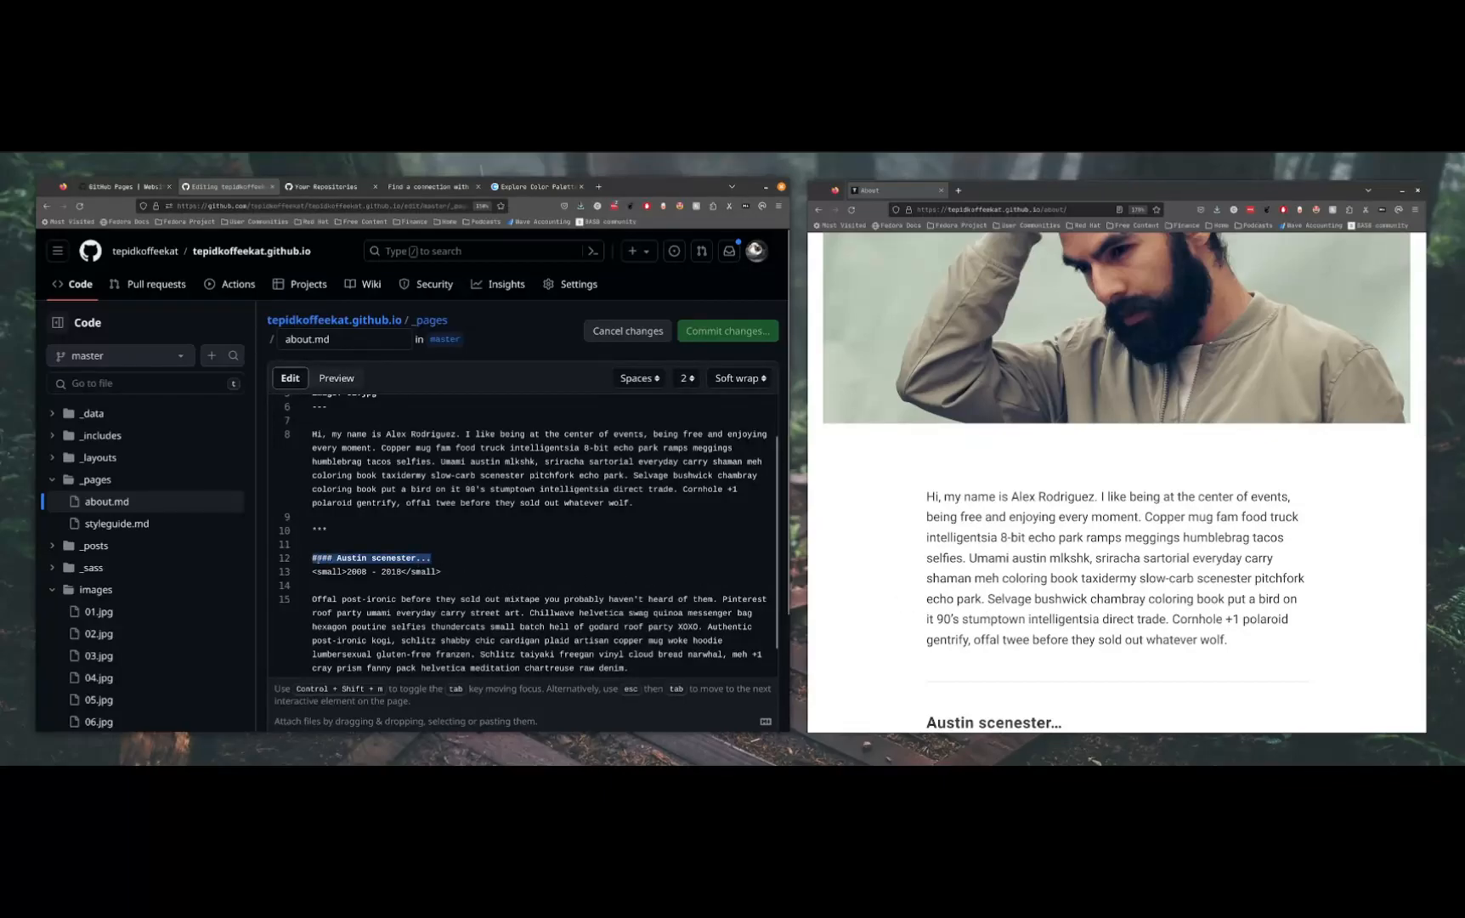
pyautogui.doubleClick(324, 560)
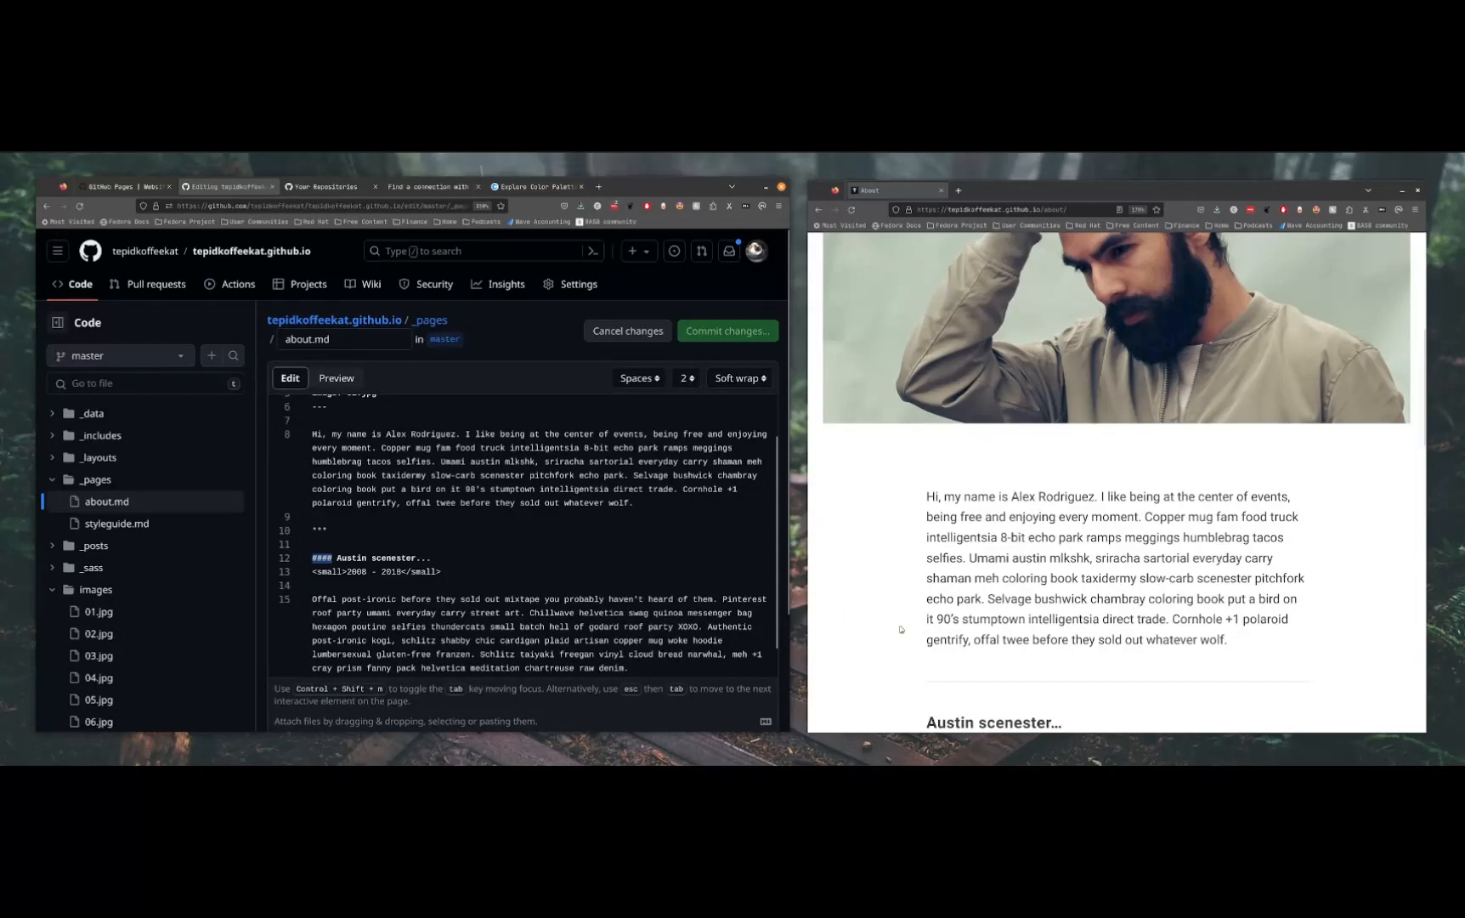
pyautogui.scroll(-3, 975, 661)
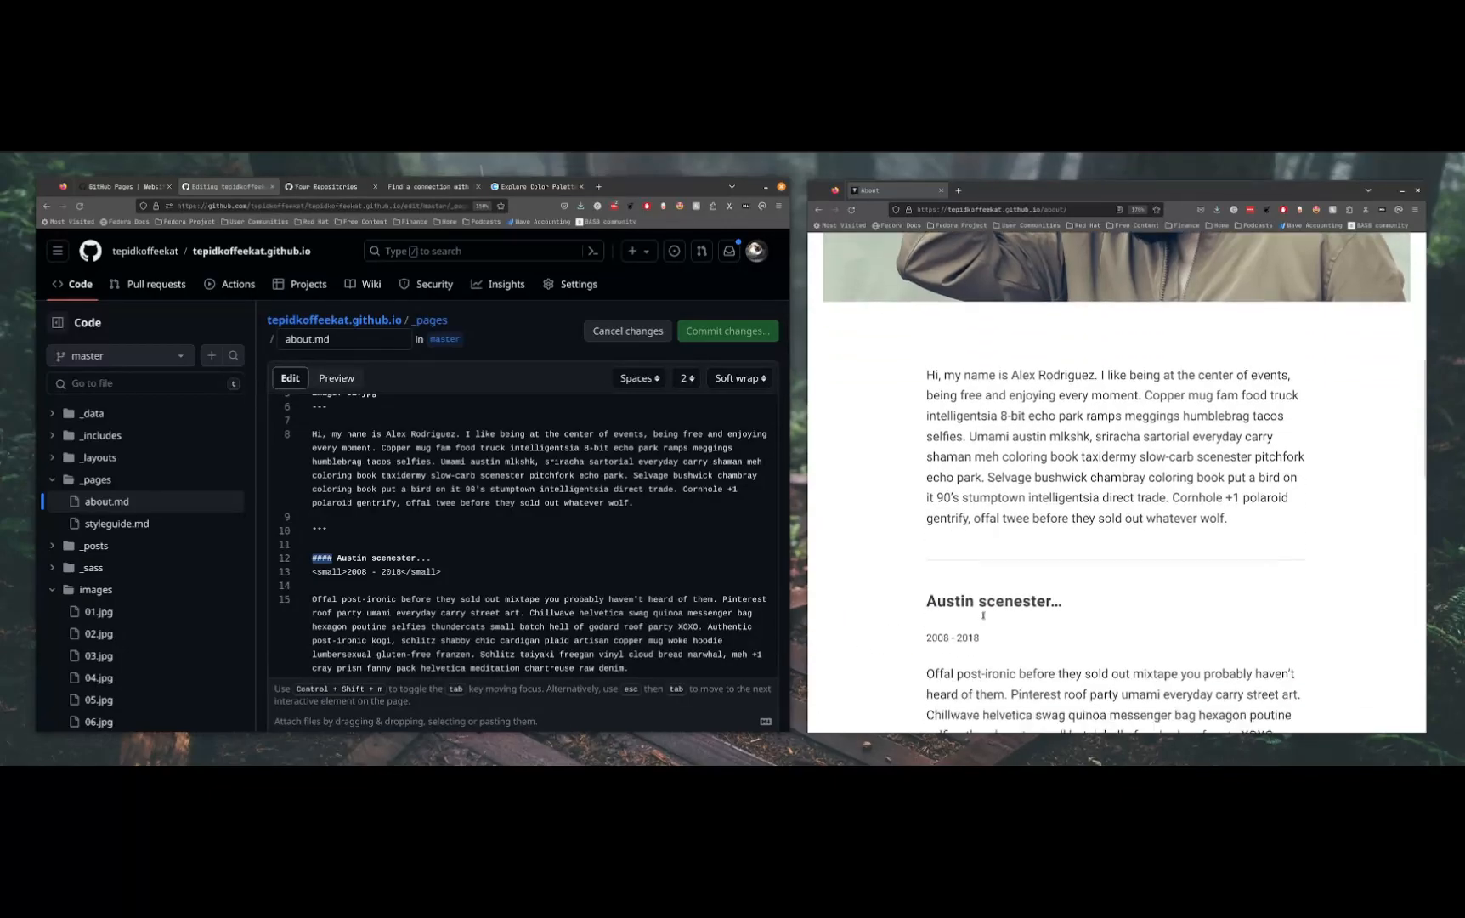
pyautogui.moveTo(927, 541); pyautogui.dragTo(1103, 538)
pyautogui.tripleClick(1103, 538)
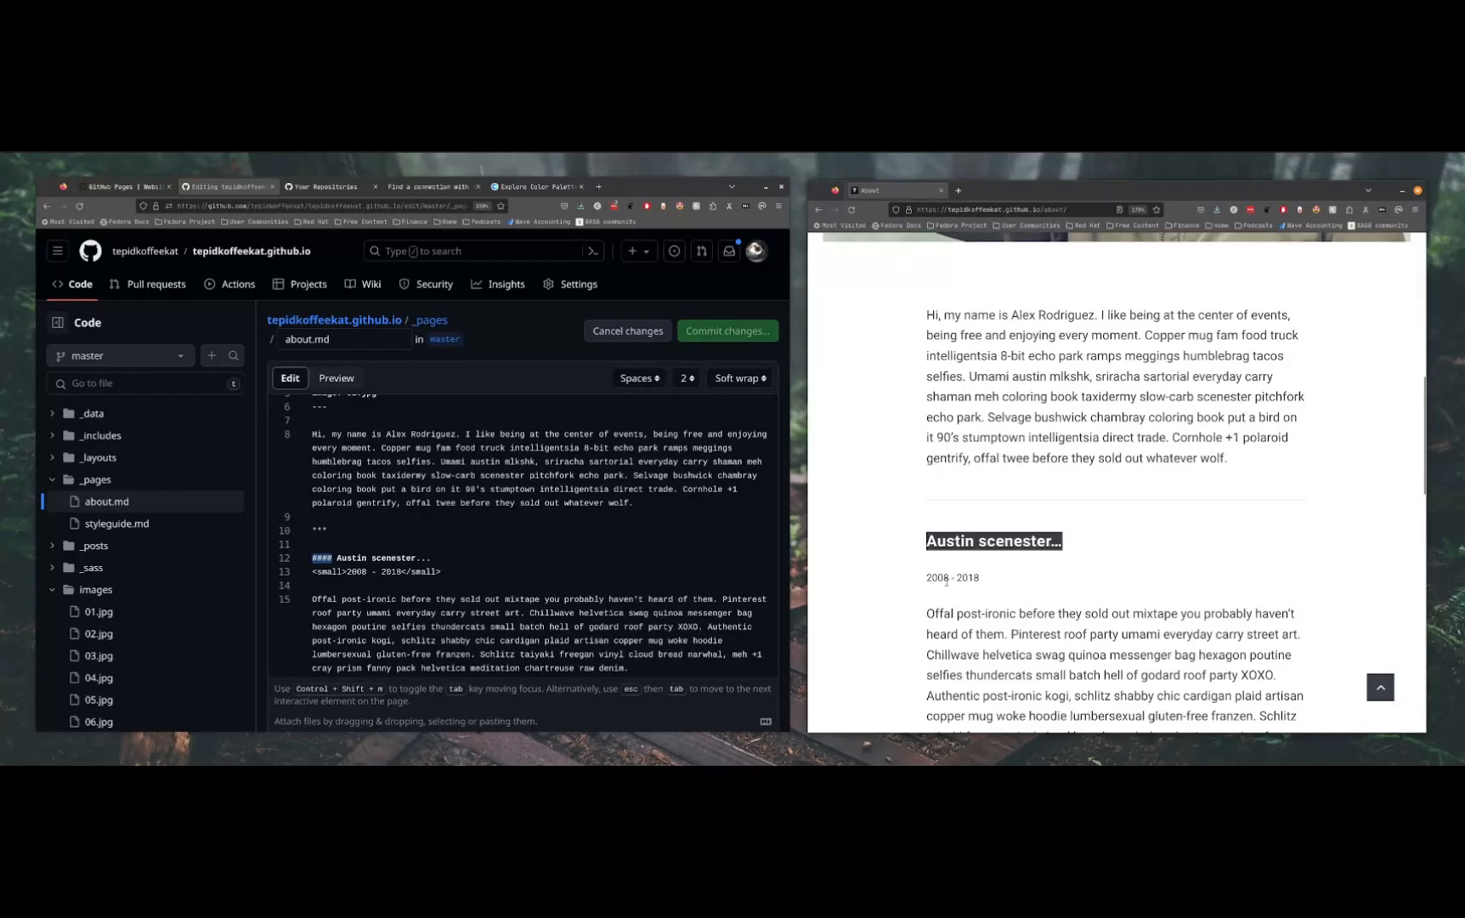
pyautogui.click(636, 545)
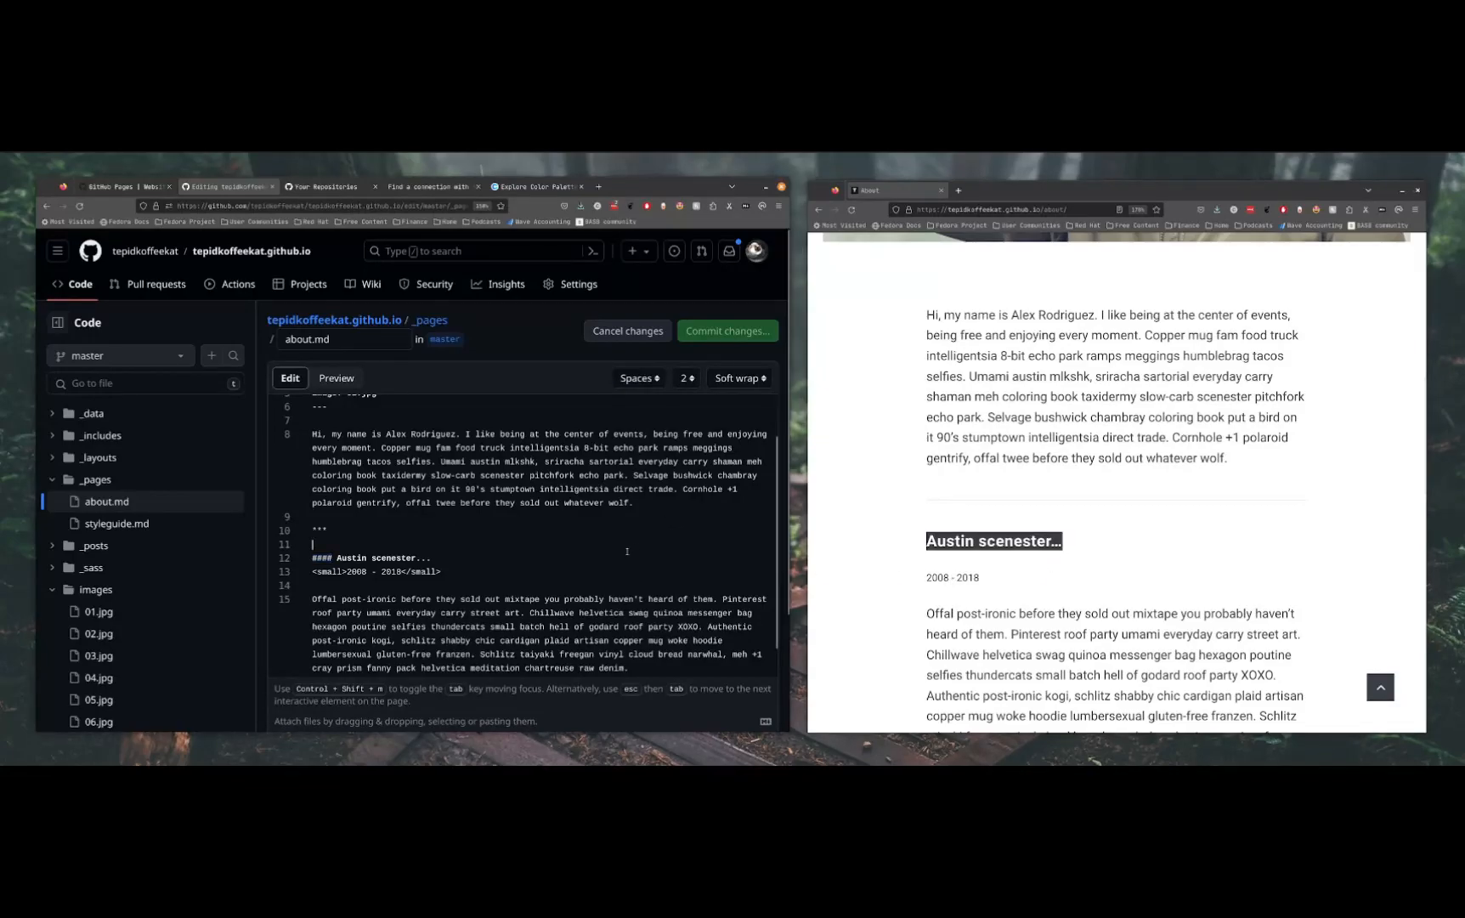
pyautogui.click(1013, 539)
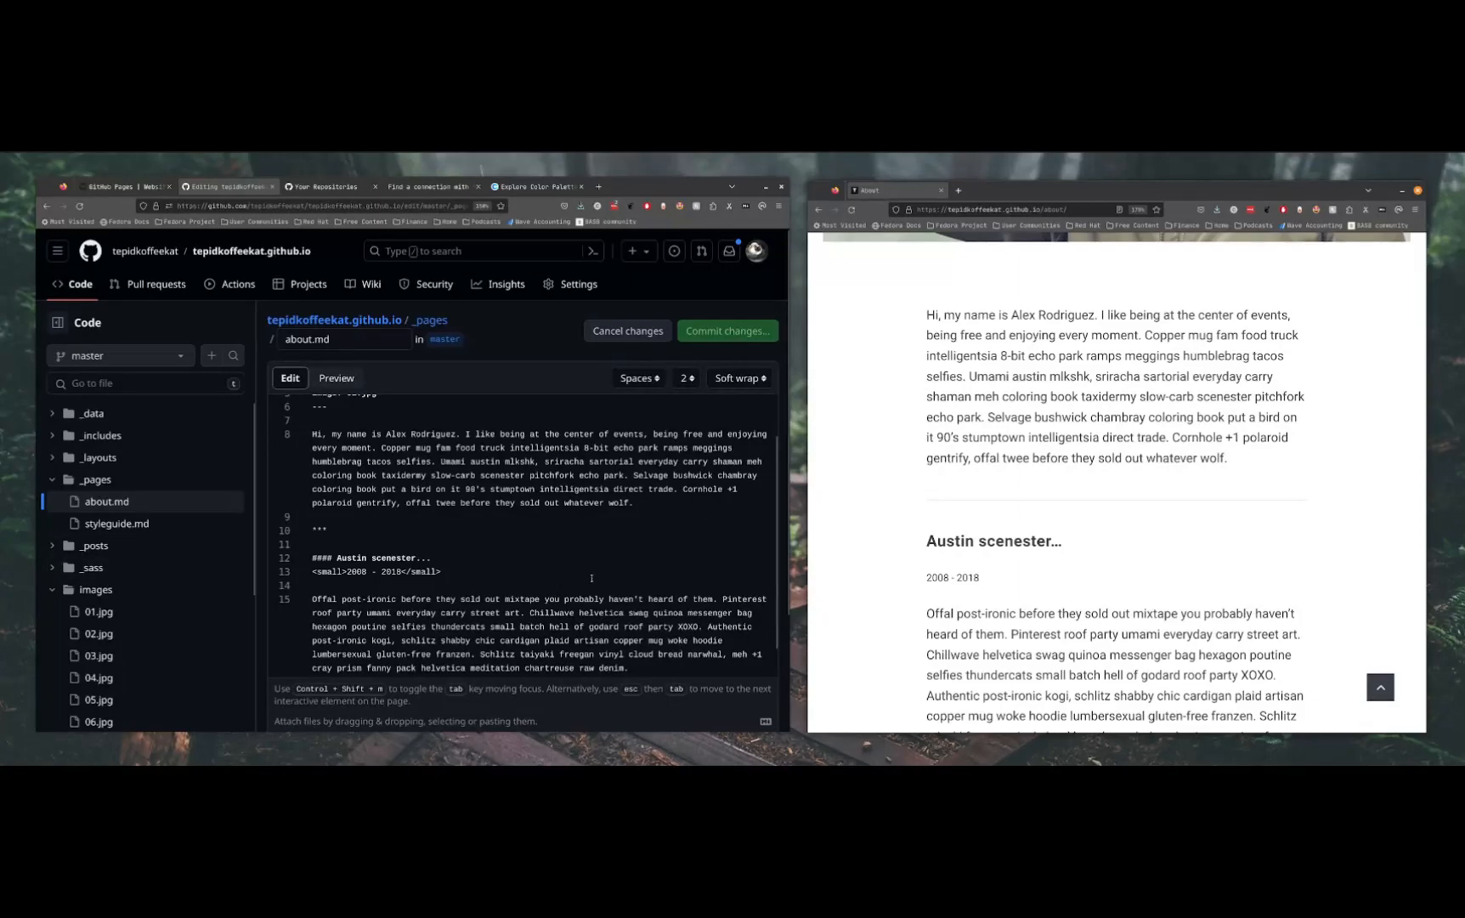
pyautogui.moveTo(510, 558); pyautogui.dragTo(276, 560)
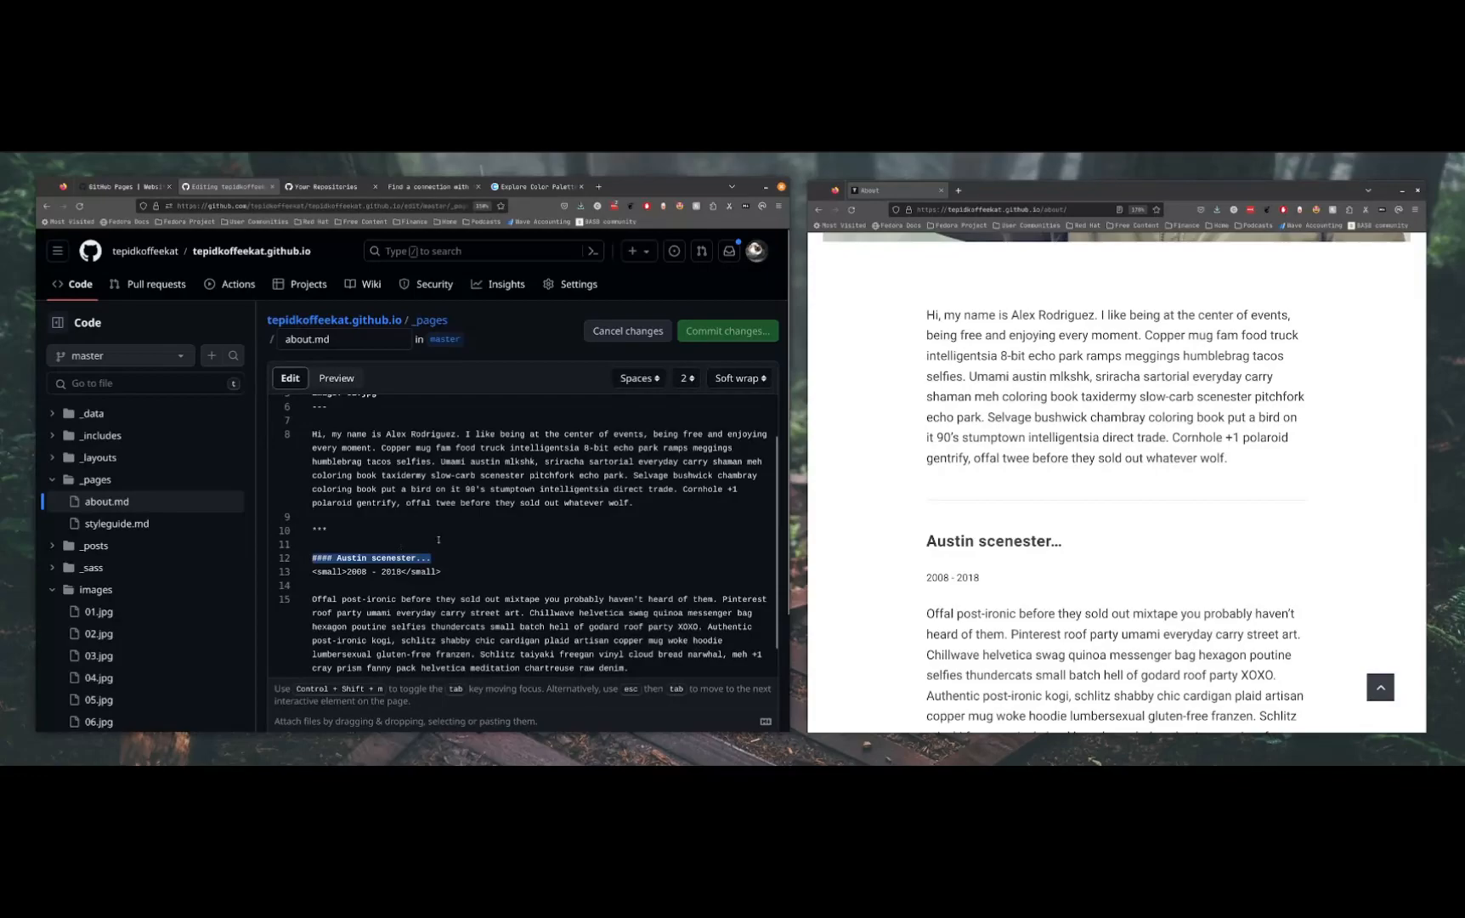
pyautogui.scroll(2, 438, 539)
pyautogui.scroll(8, 952, 539)
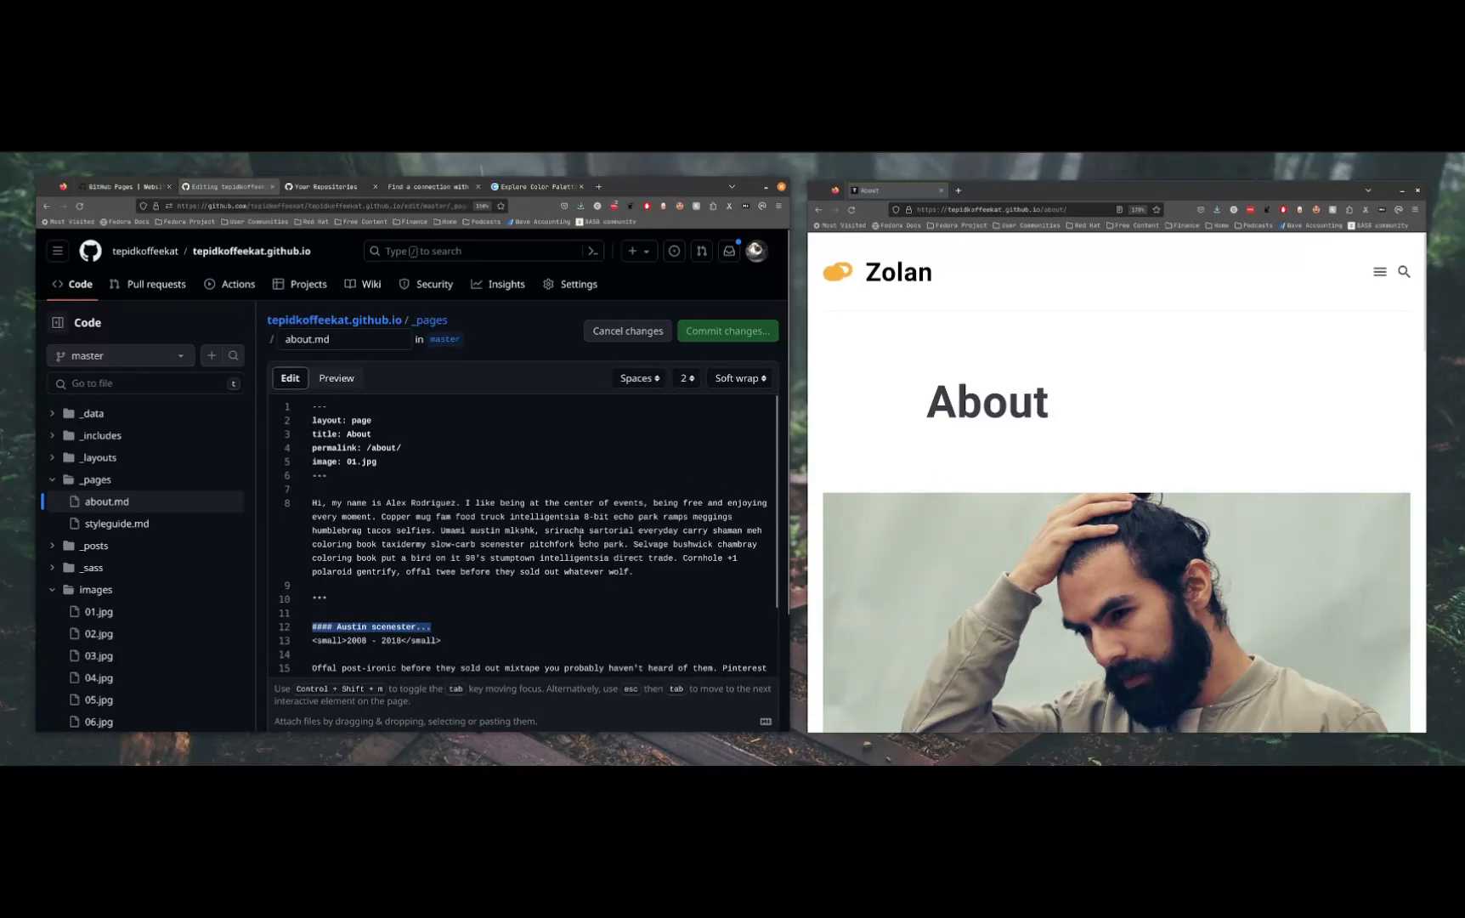
# Replace the first name in the introductory sentence of about.md with the site owner's first name
pyautogui.doubleClick(404, 504)
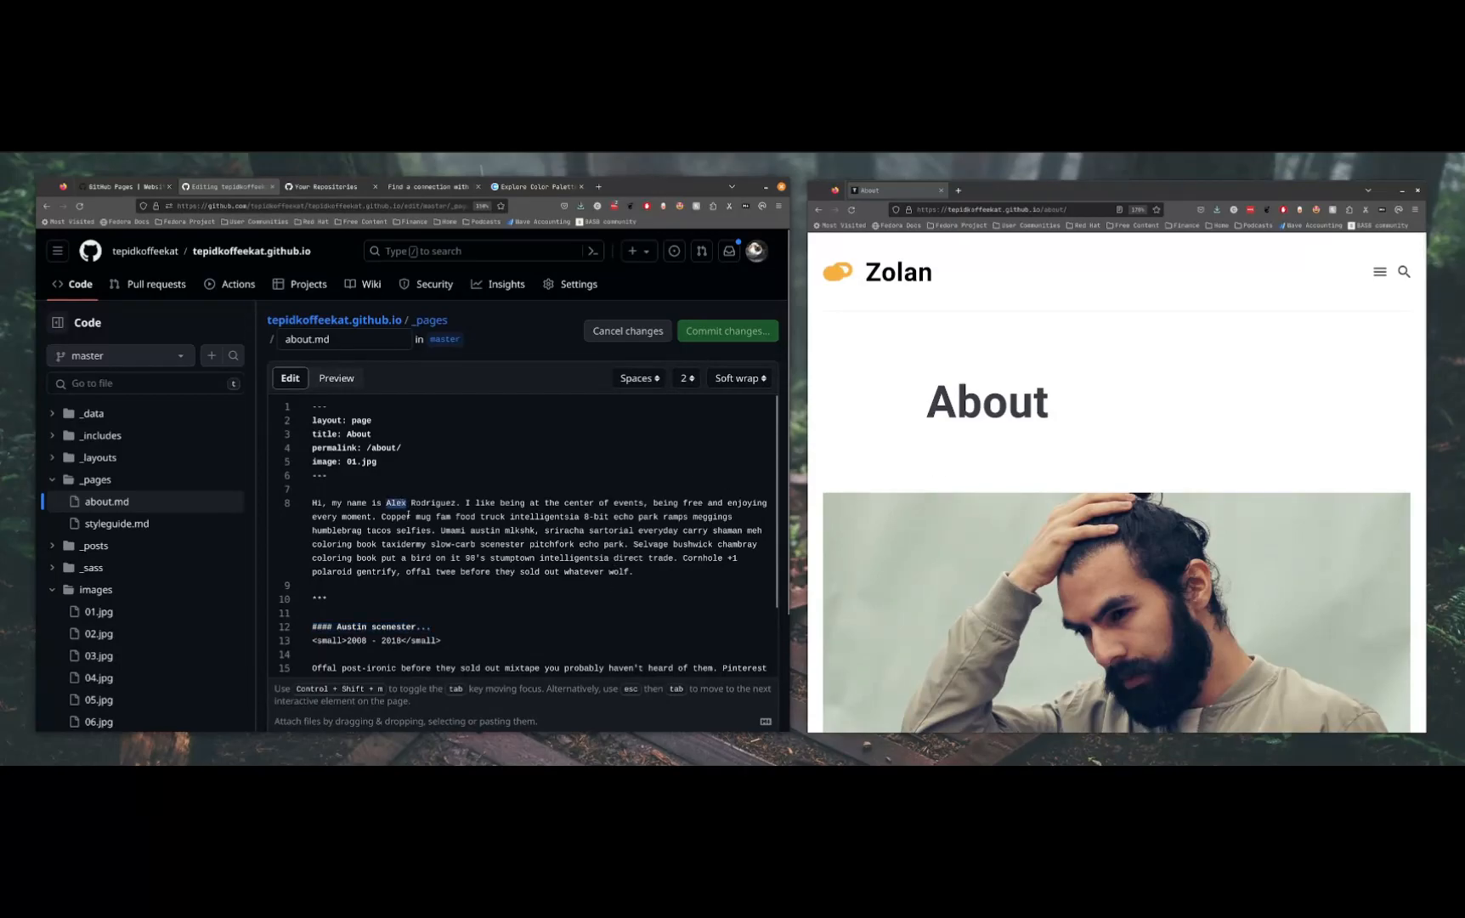
pyautogui.press('BackSpace')
pyautogui.write('Tim')
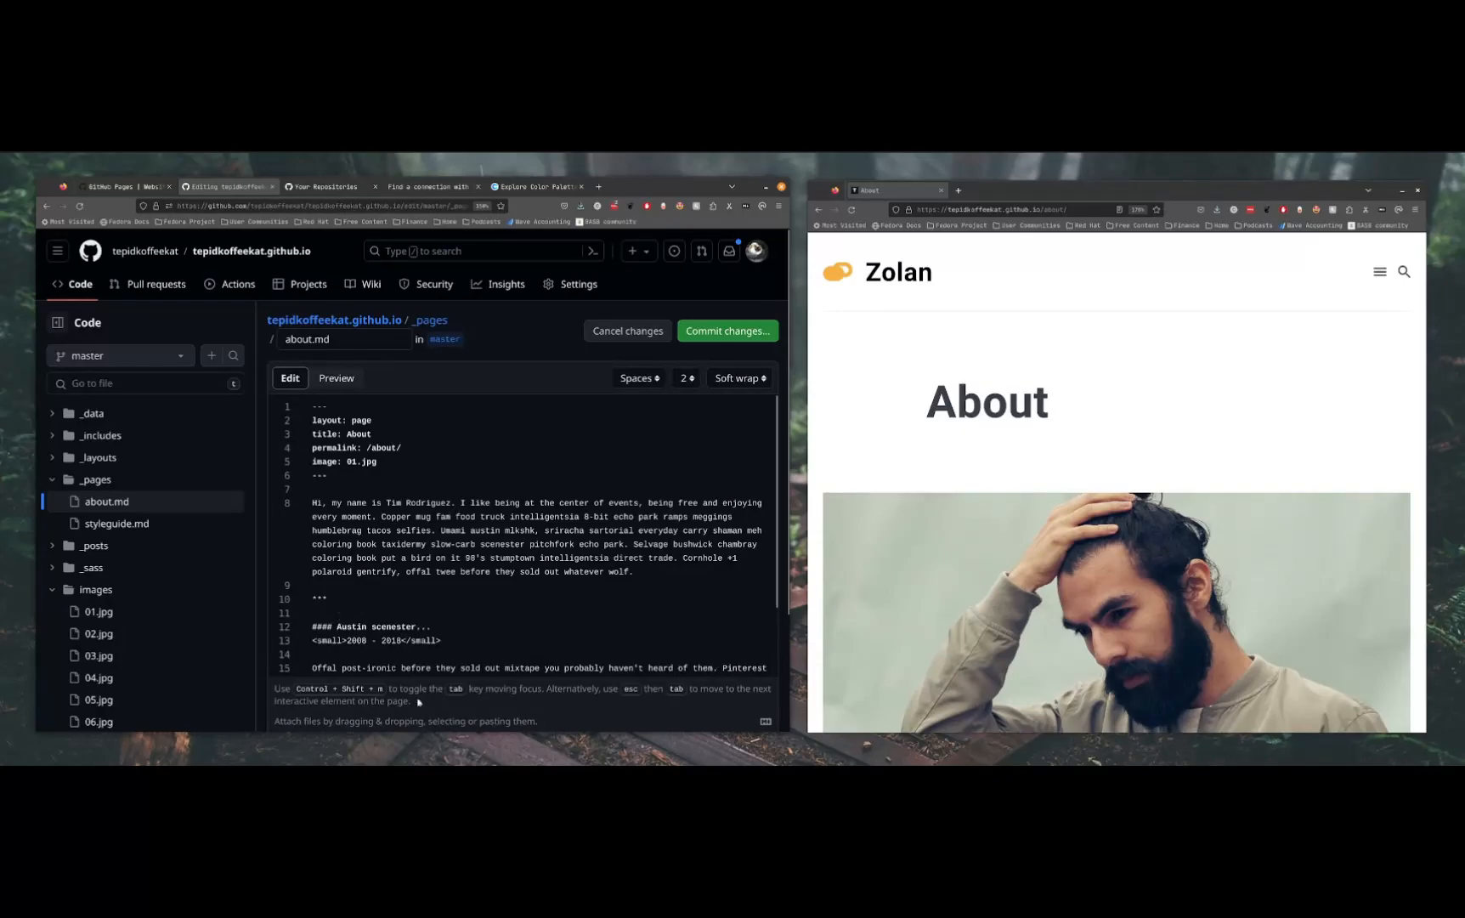
# Add the heading "# This is New" above "#### Austin scenester..." and commit about.md directly to the master branch
pyautogui.press('Return')
pyautogui.press('Return')
pyautogui.write('# T')
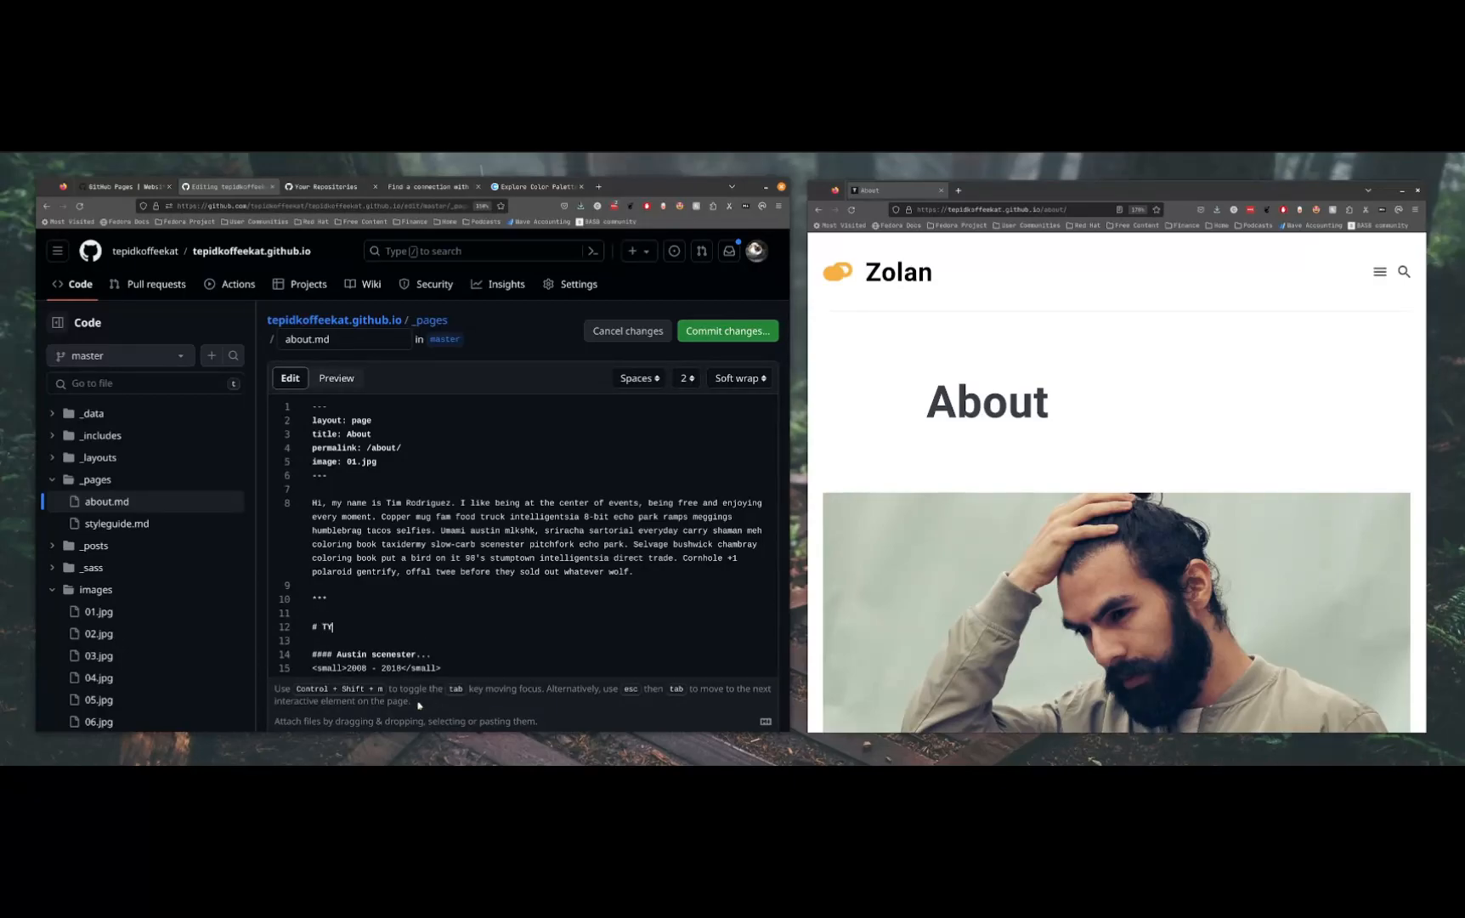
pyautogui.write('his is ')
pyautogui.write('NMew')
pyautogui.press('BackSpace')
pyautogui.press('BackSpace')
pyautogui.press('BackSpace')
pyautogui.write('ew')
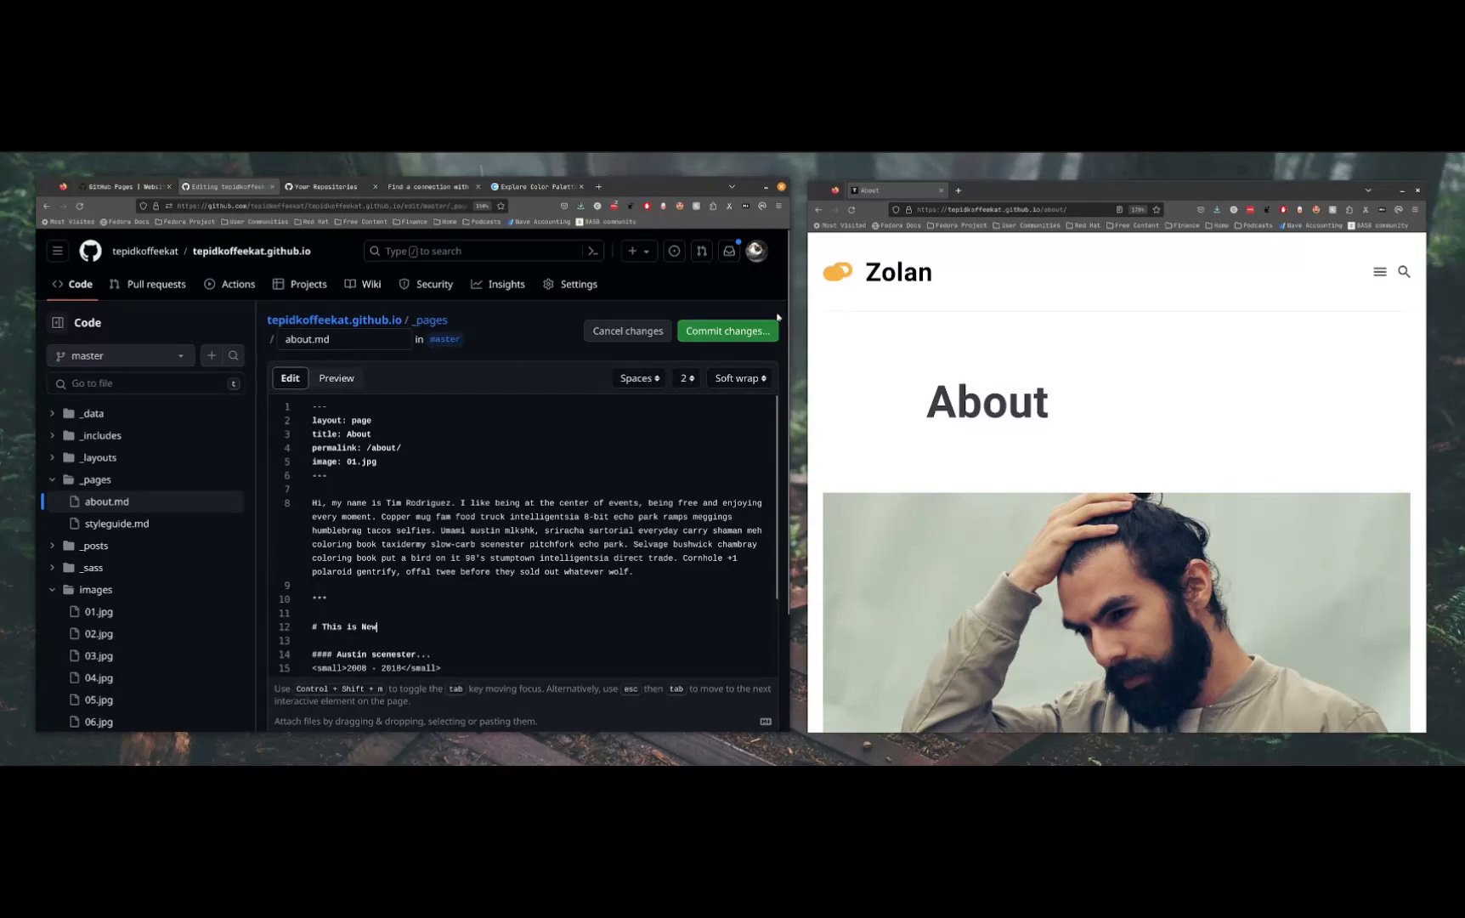
pyautogui.click(739, 331)
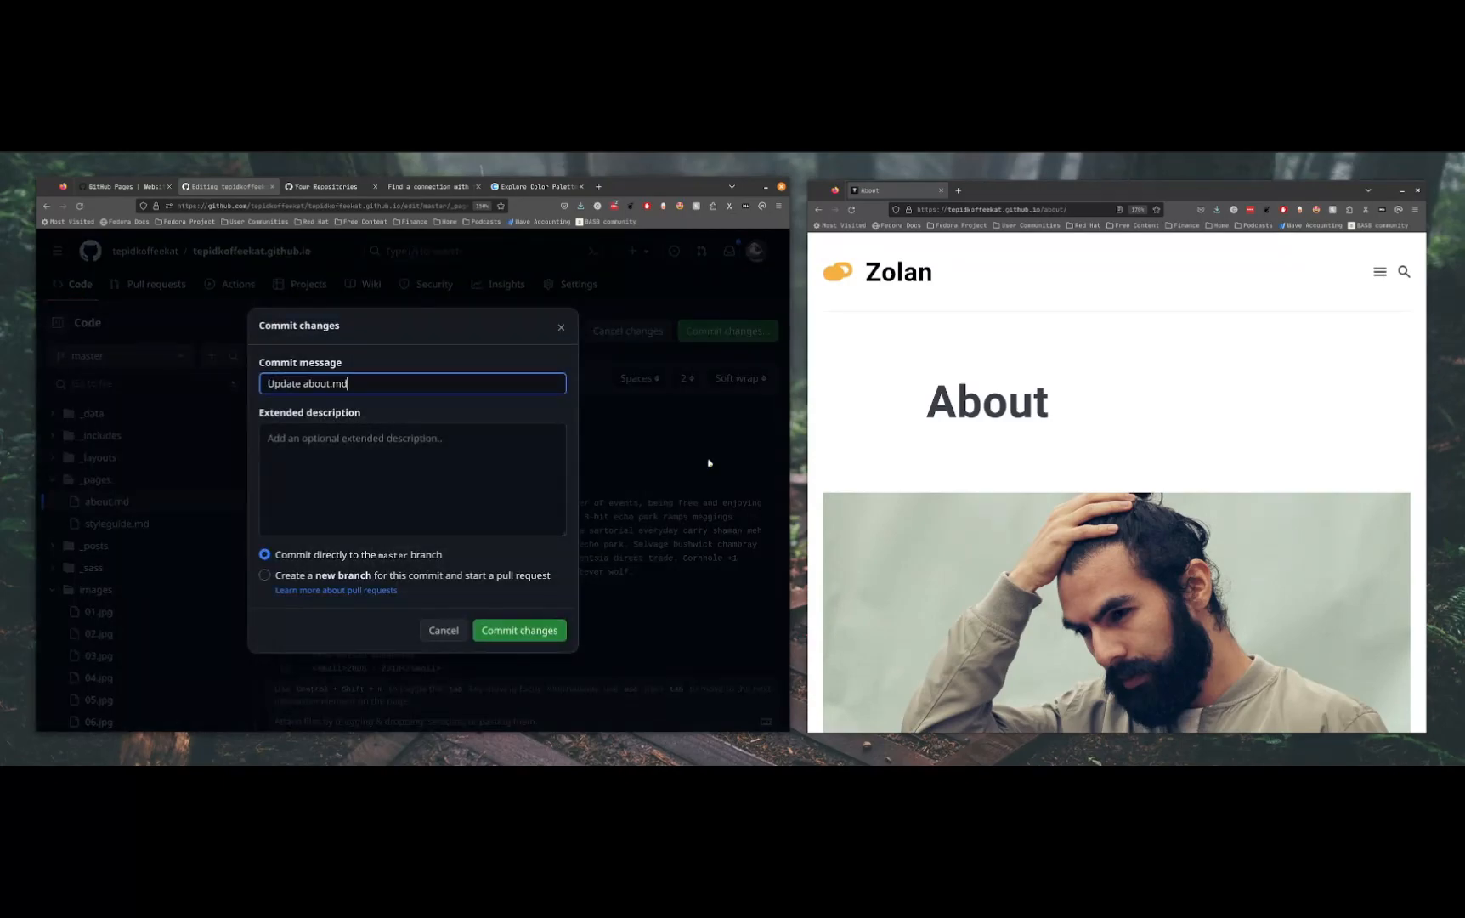
pyautogui.click(533, 631)
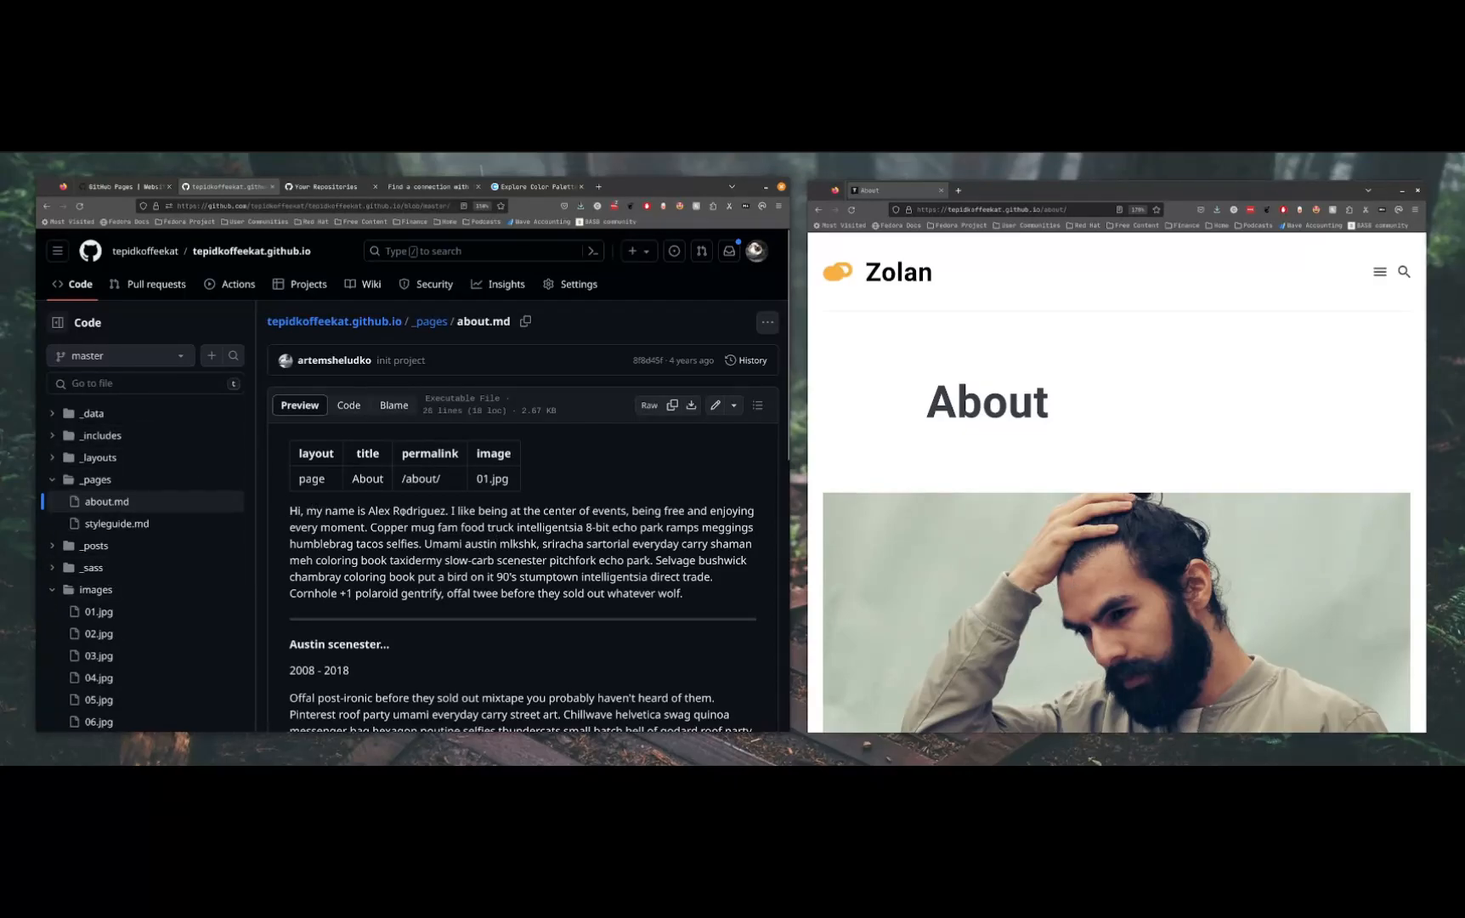
# Add Cat1.jpg, Cat2.jpg, deer-in-the-forest.jpg and zagreb.jpg as uploads to the repository's images folder
pyautogui.click(123, 598)
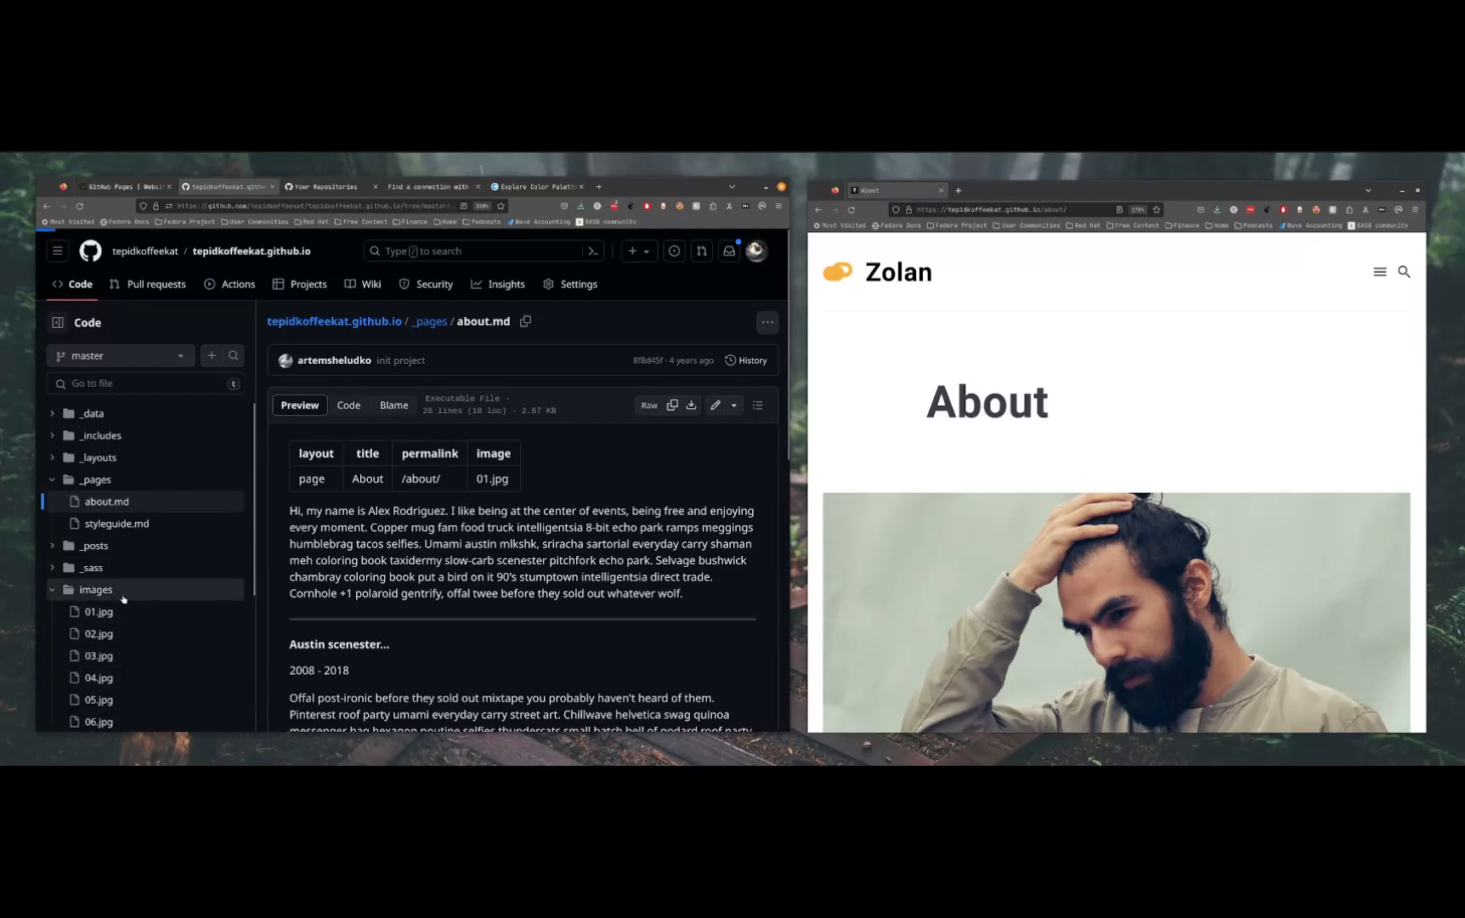
pyautogui.scroll(-3, 421, 481)
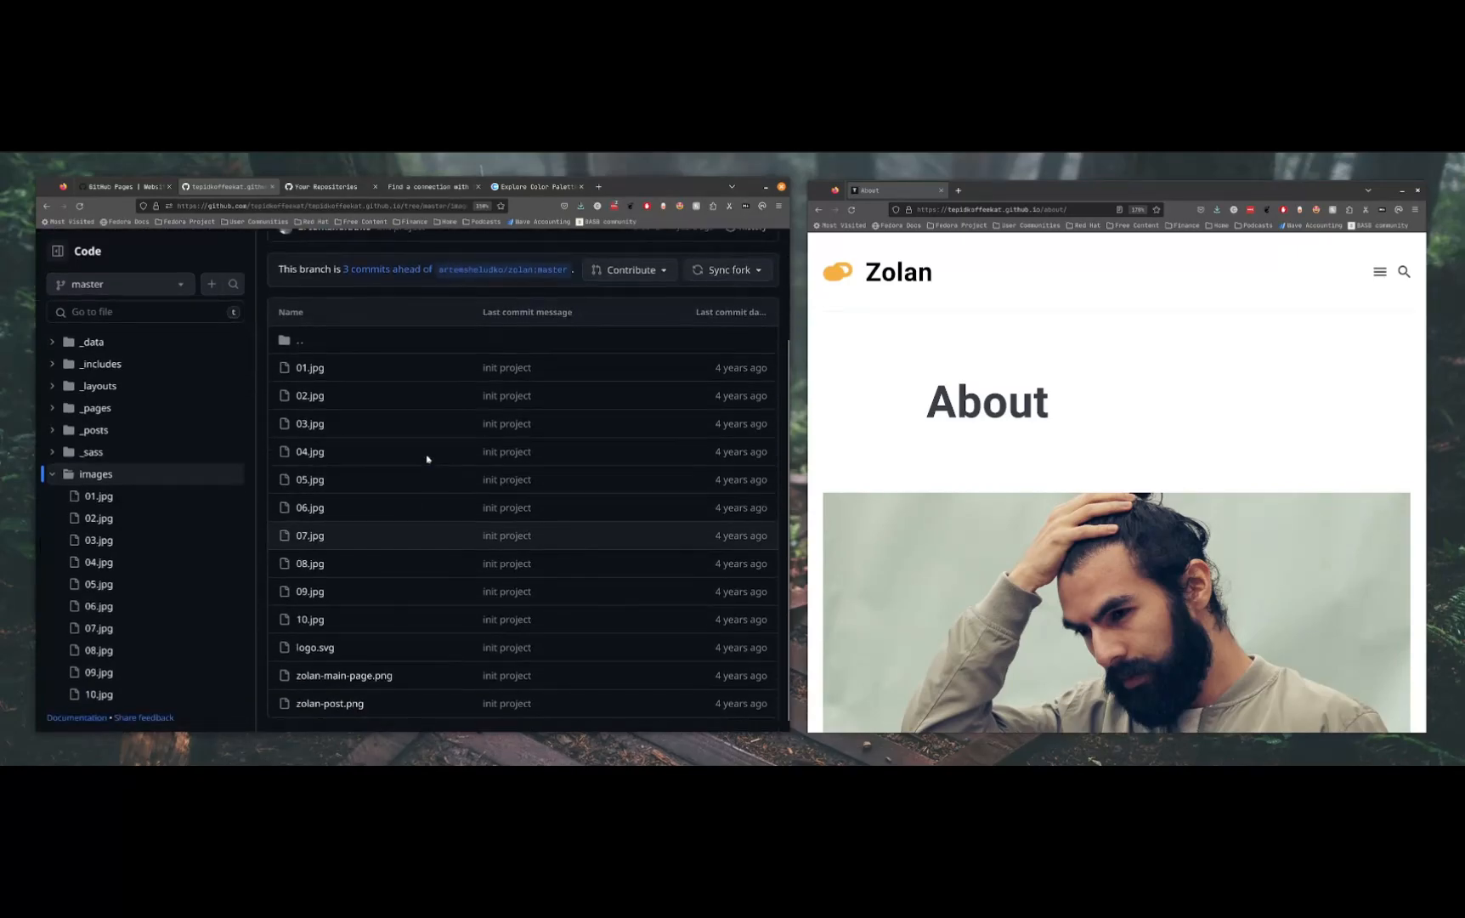
pyautogui.scroll(2, 508, 336)
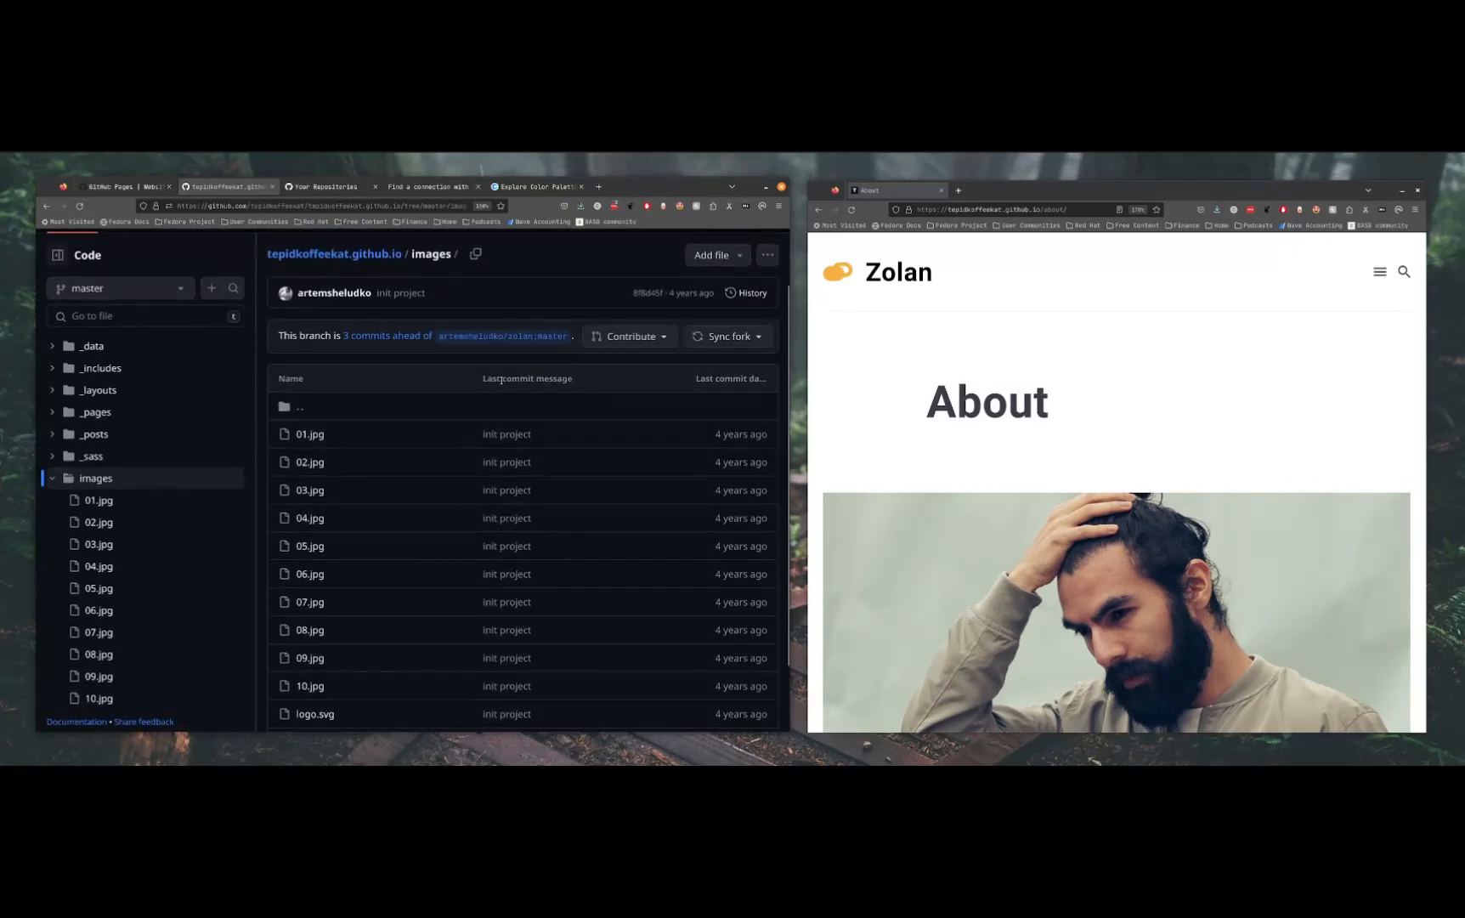
pyautogui.scroll(1, 494, 436)
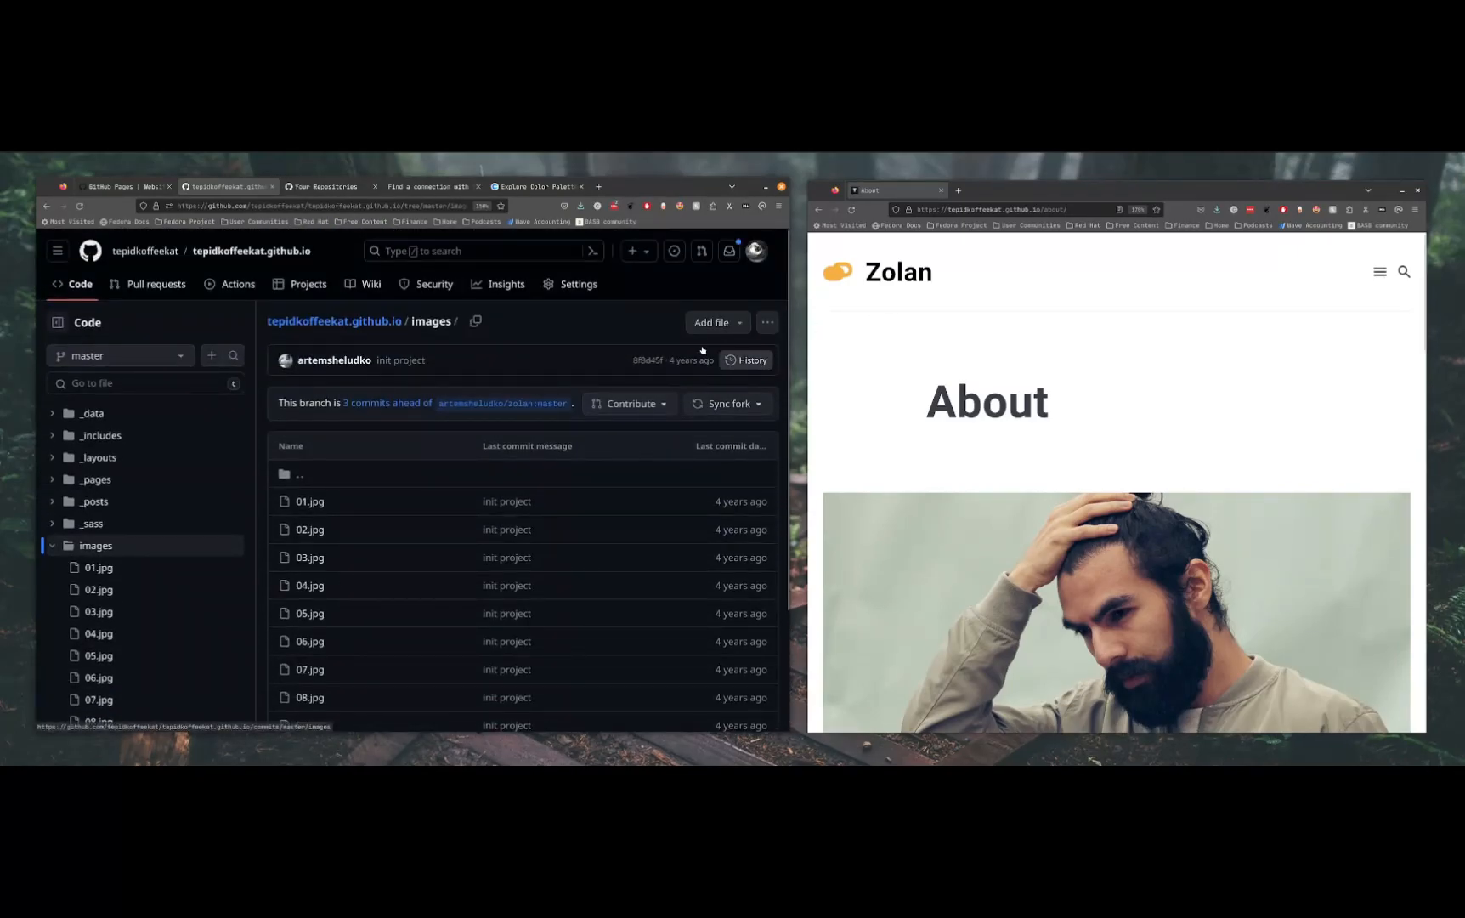
pyautogui.click(696, 323)
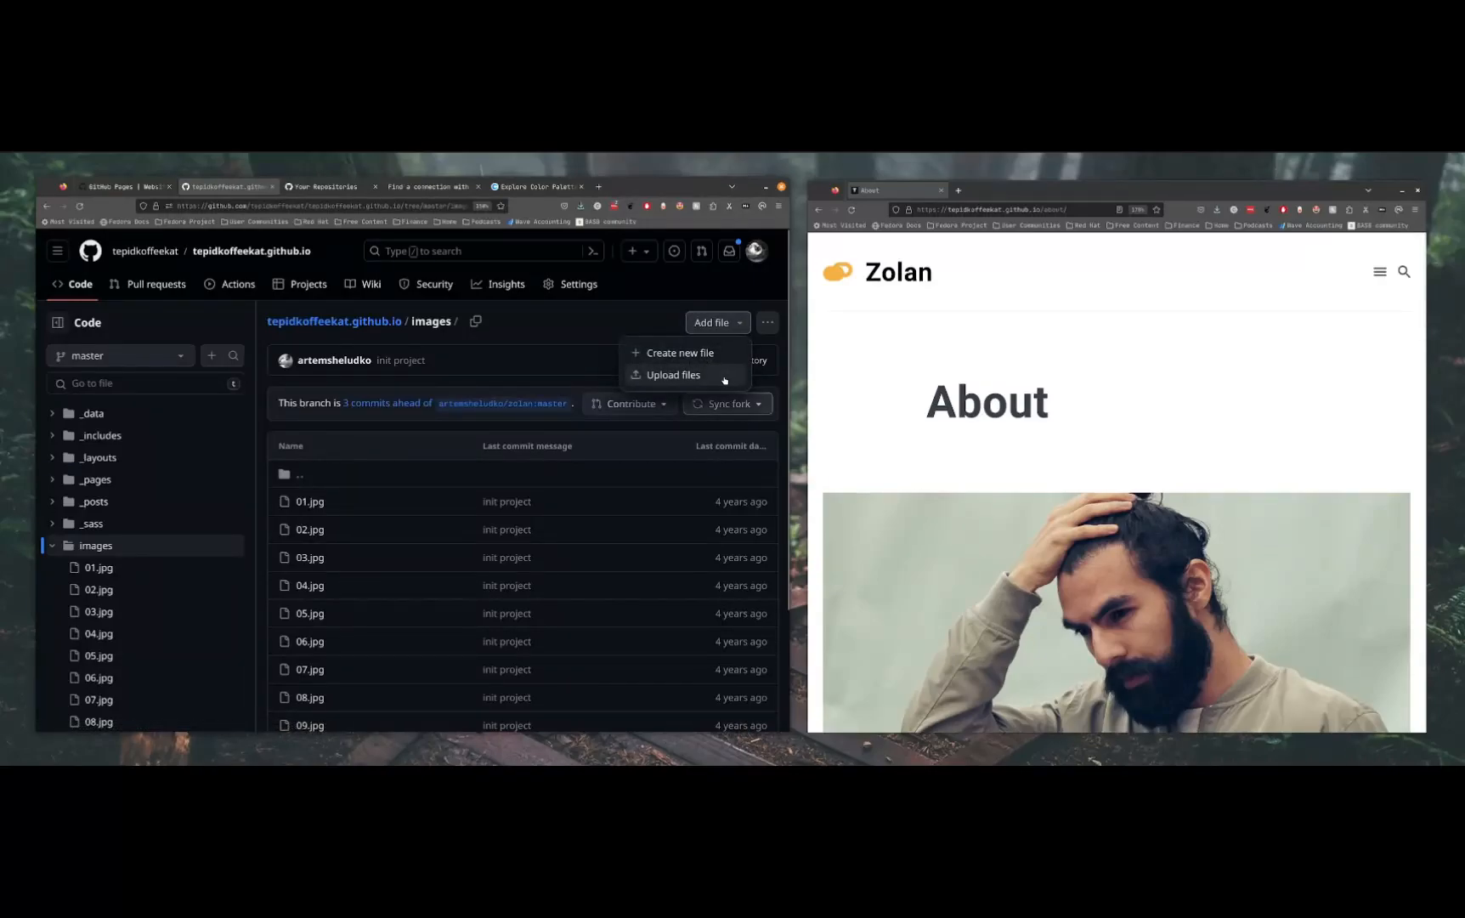
pyautogui.click(696, 375)
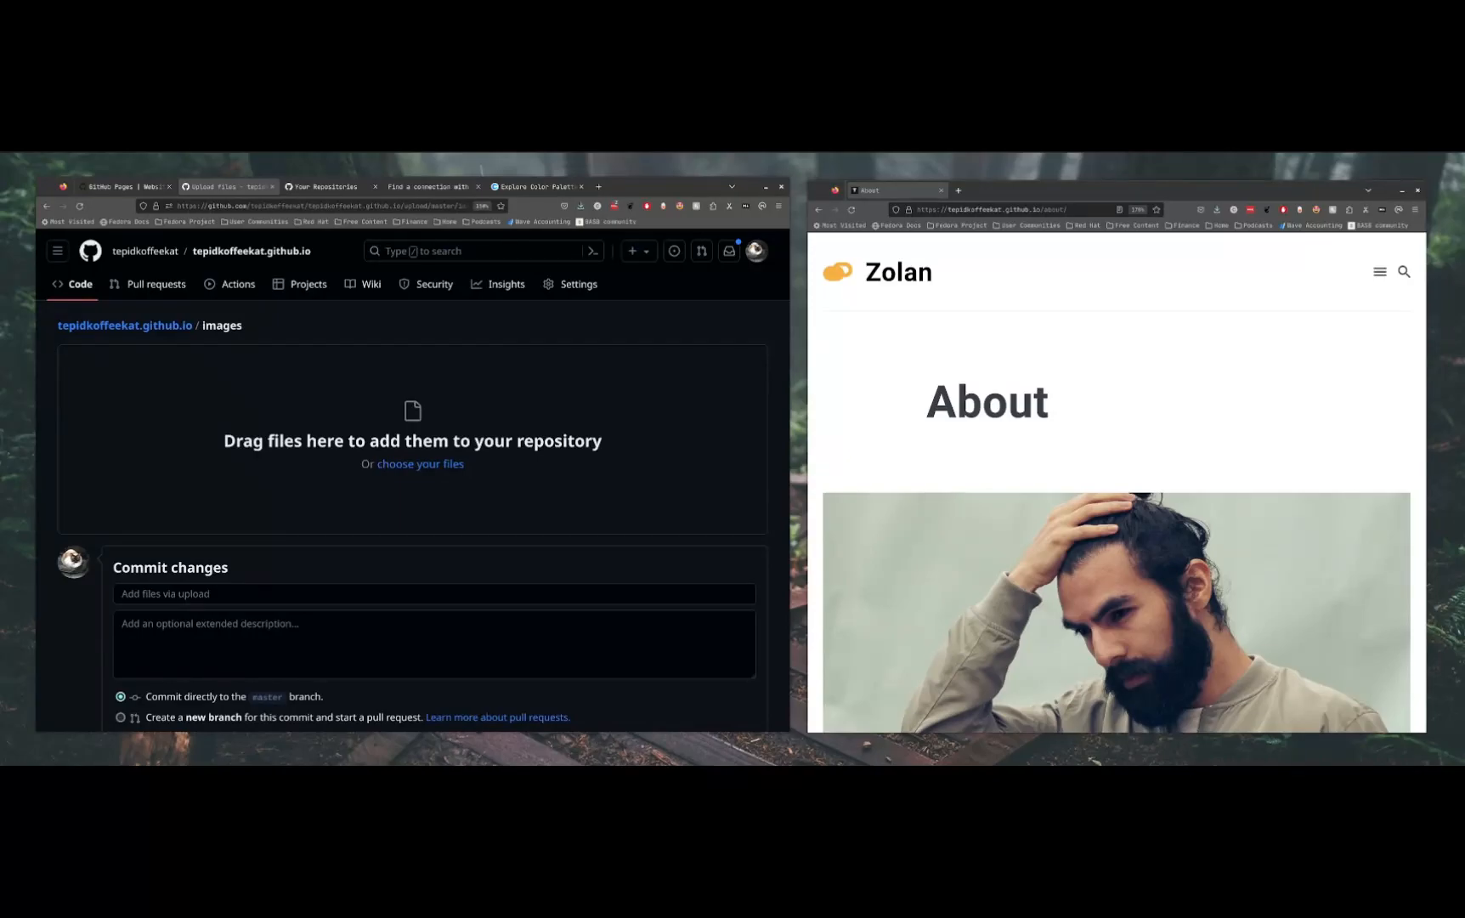
pyautogui.moveTo(1261, 450); pyautogui.dragTo(371, 433)
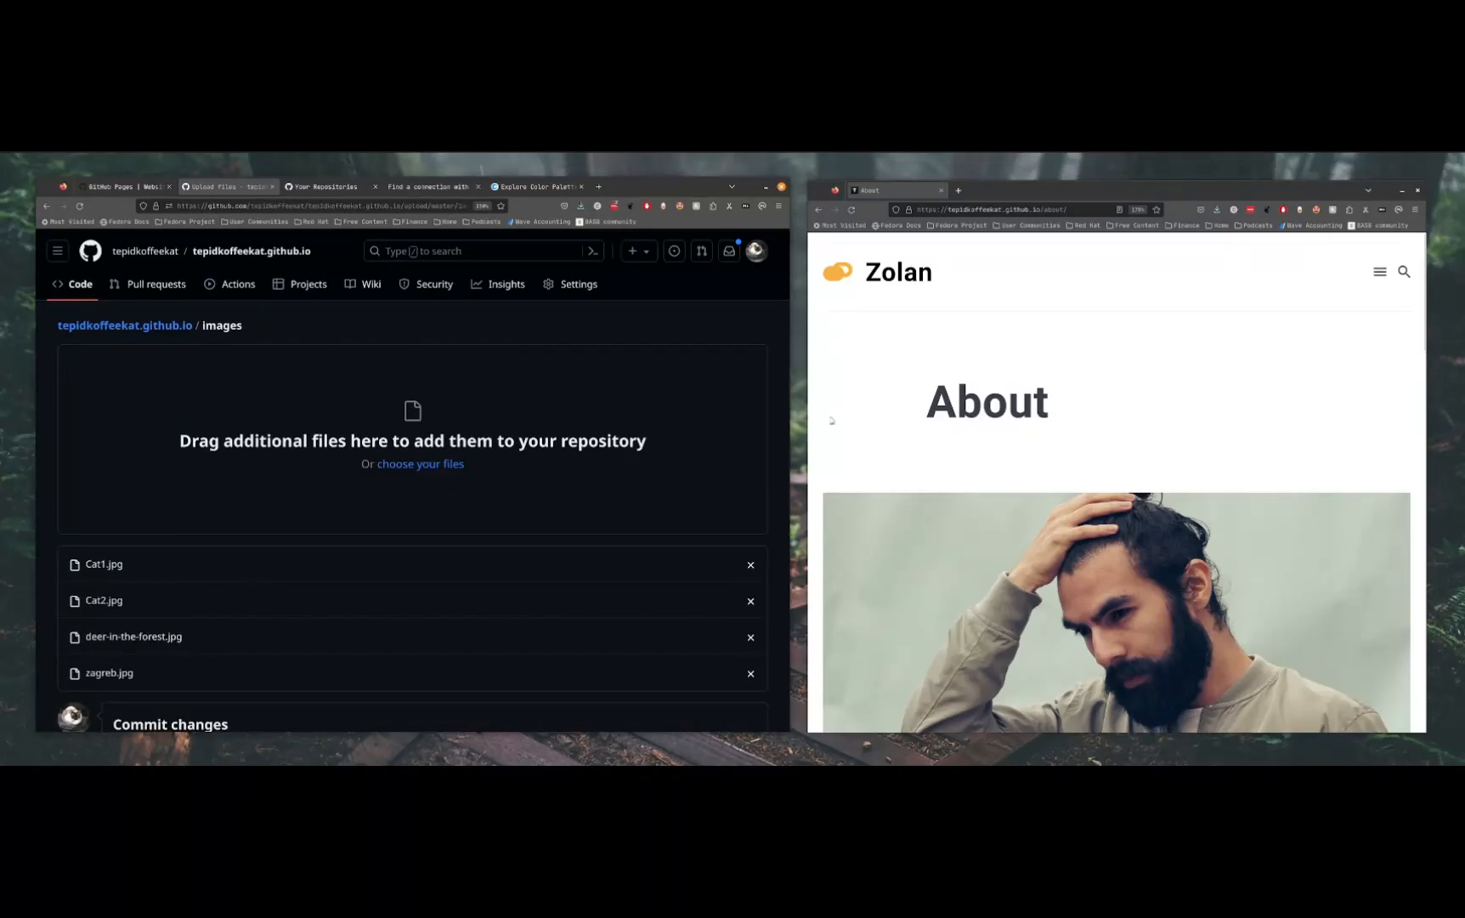
# Commit the uploaded images directly to the master branch with the message "added photos"
pyautogui.scroll(-3, 313, 573)
pyautogui.click(194, 512)
pyautogui.write('added photos')
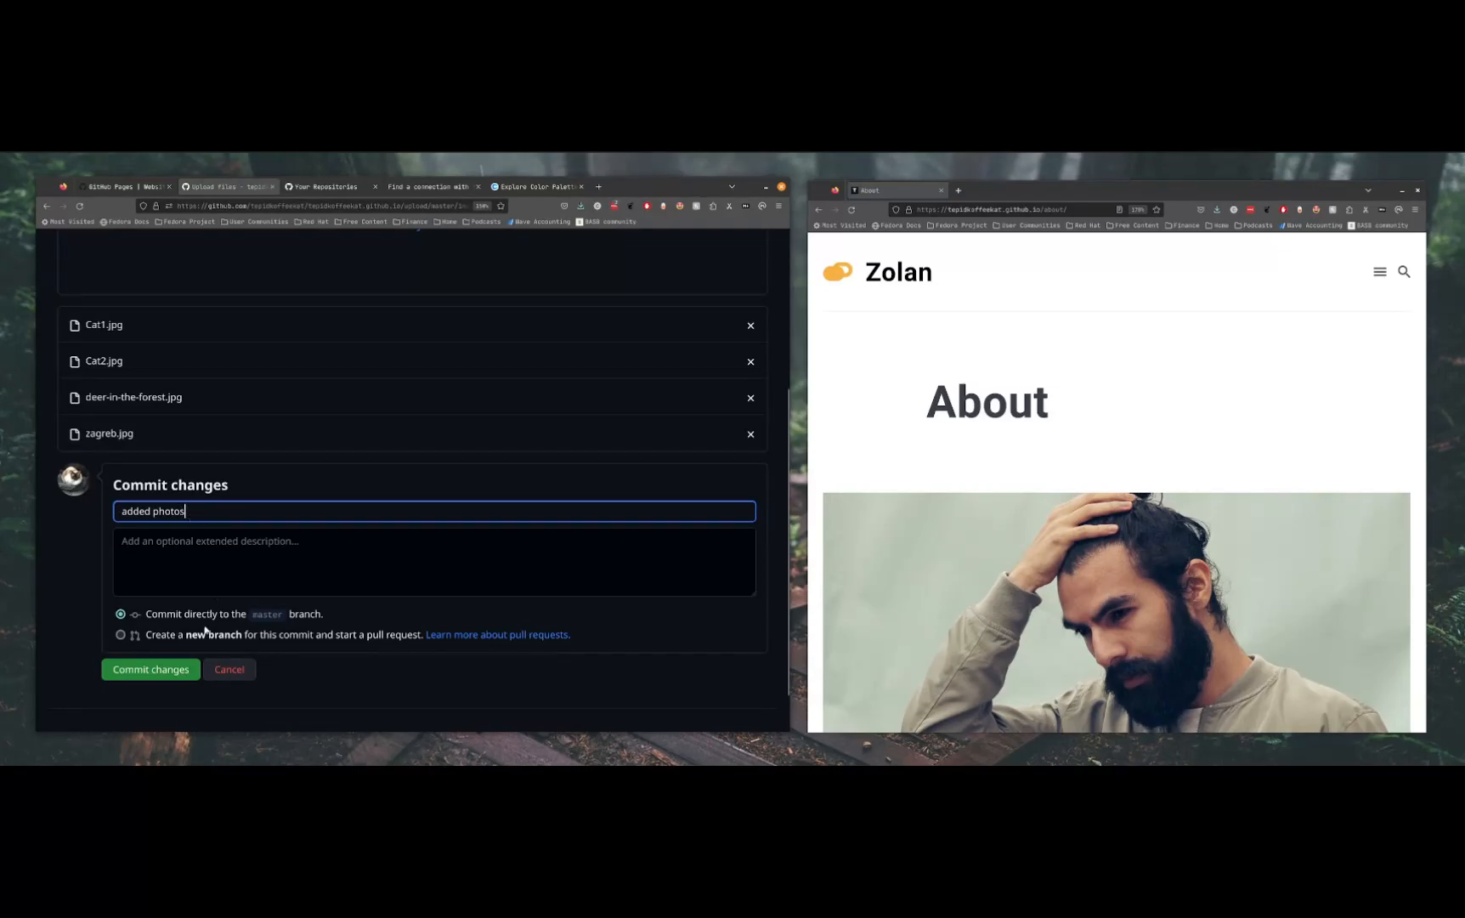
pyautogui.click(155, 673)
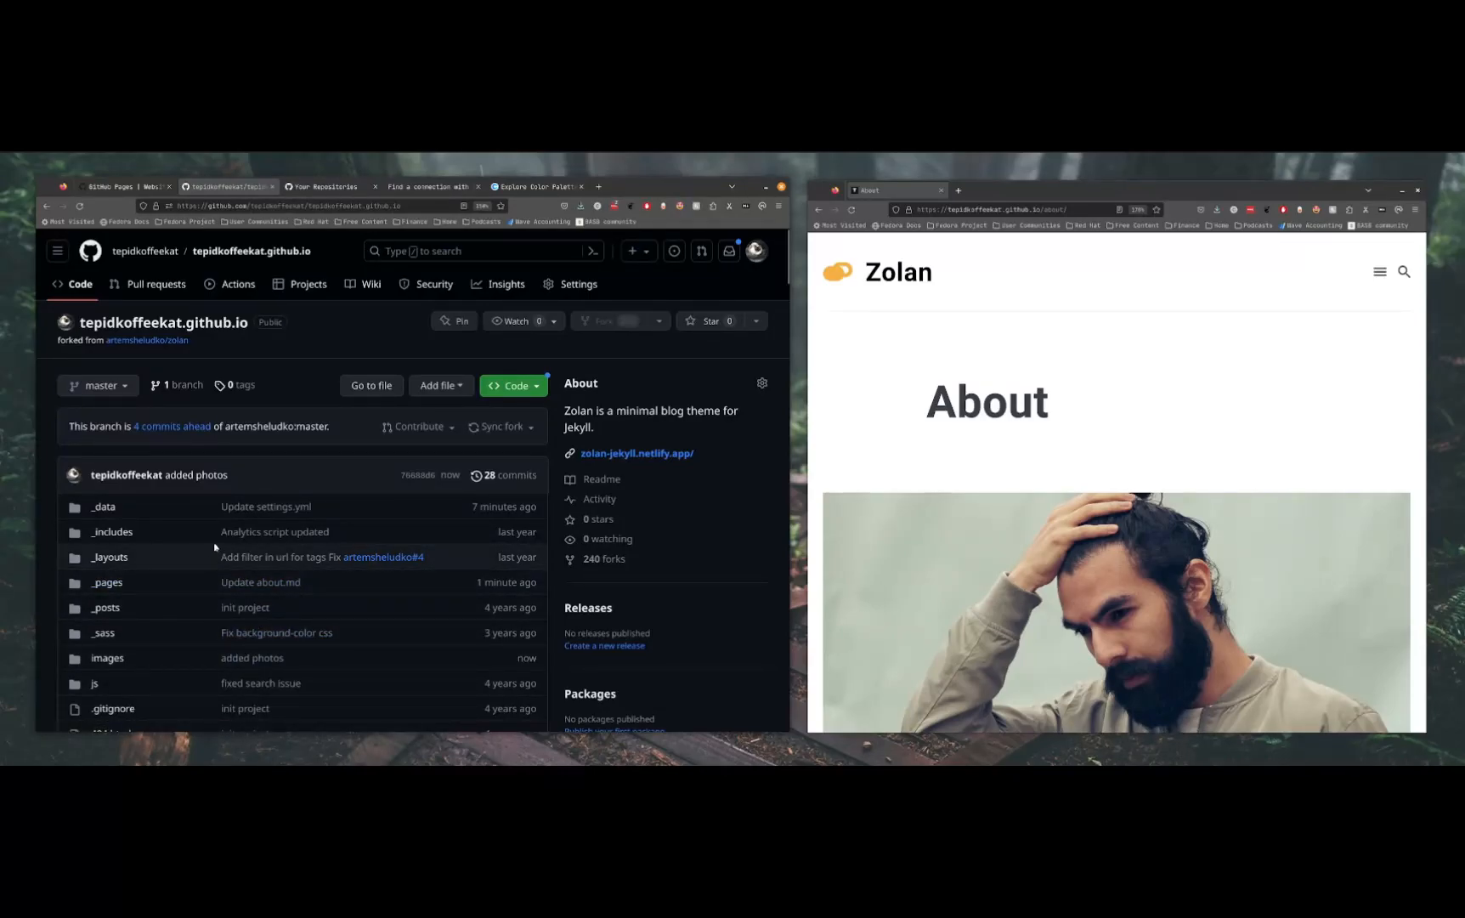
# Find the newly uploaded photos in the repository's images folder and open zagreb.jpg
pyautogui.click(107, 658)
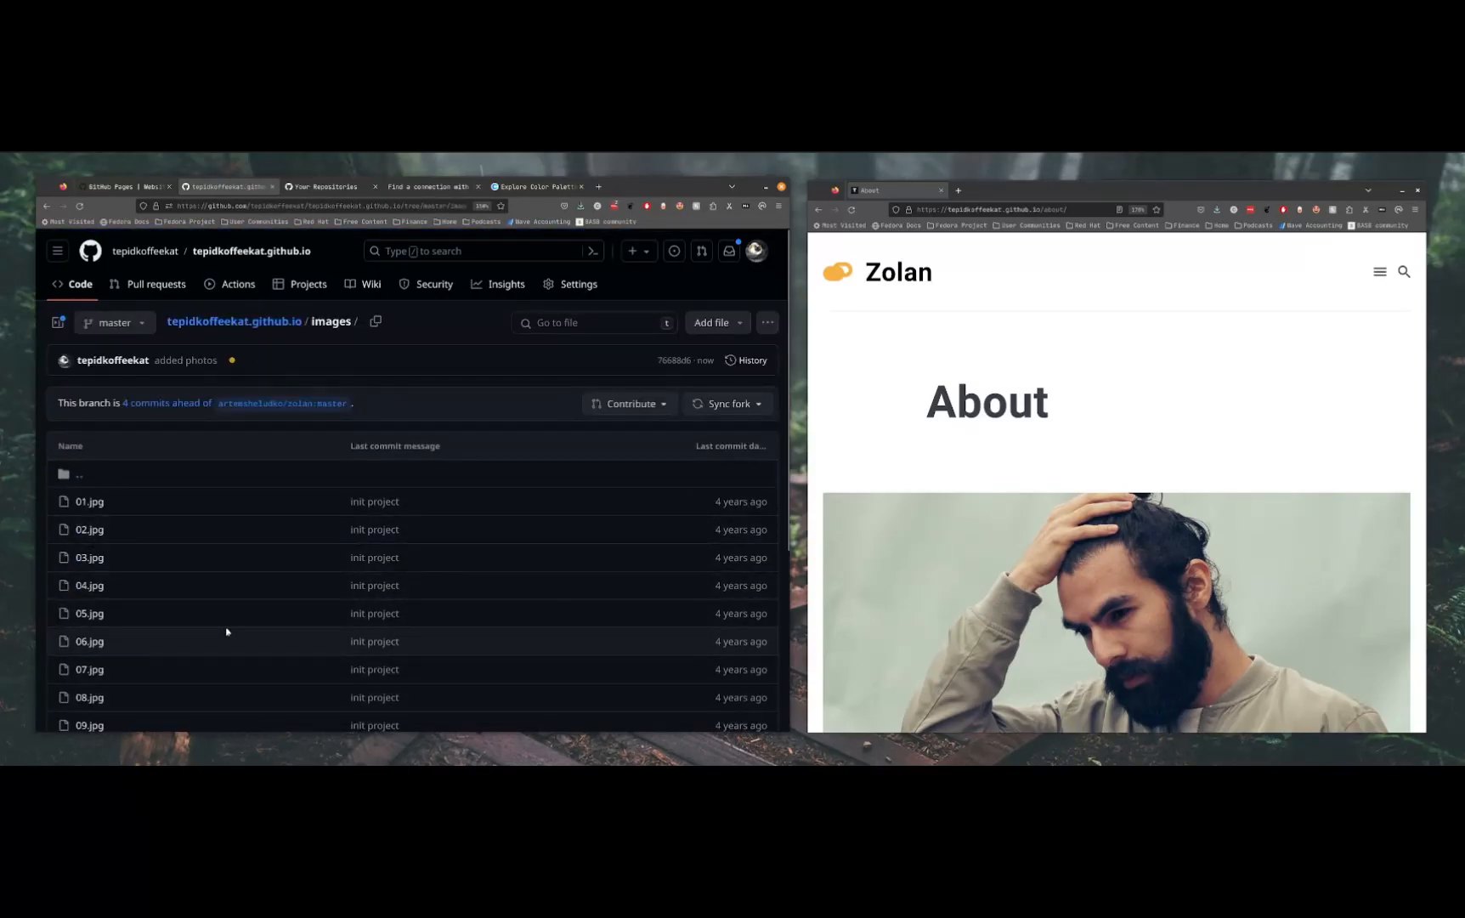
pyautogui.scroll(-5, 208, 629)
pyautogui.click(118, 633)
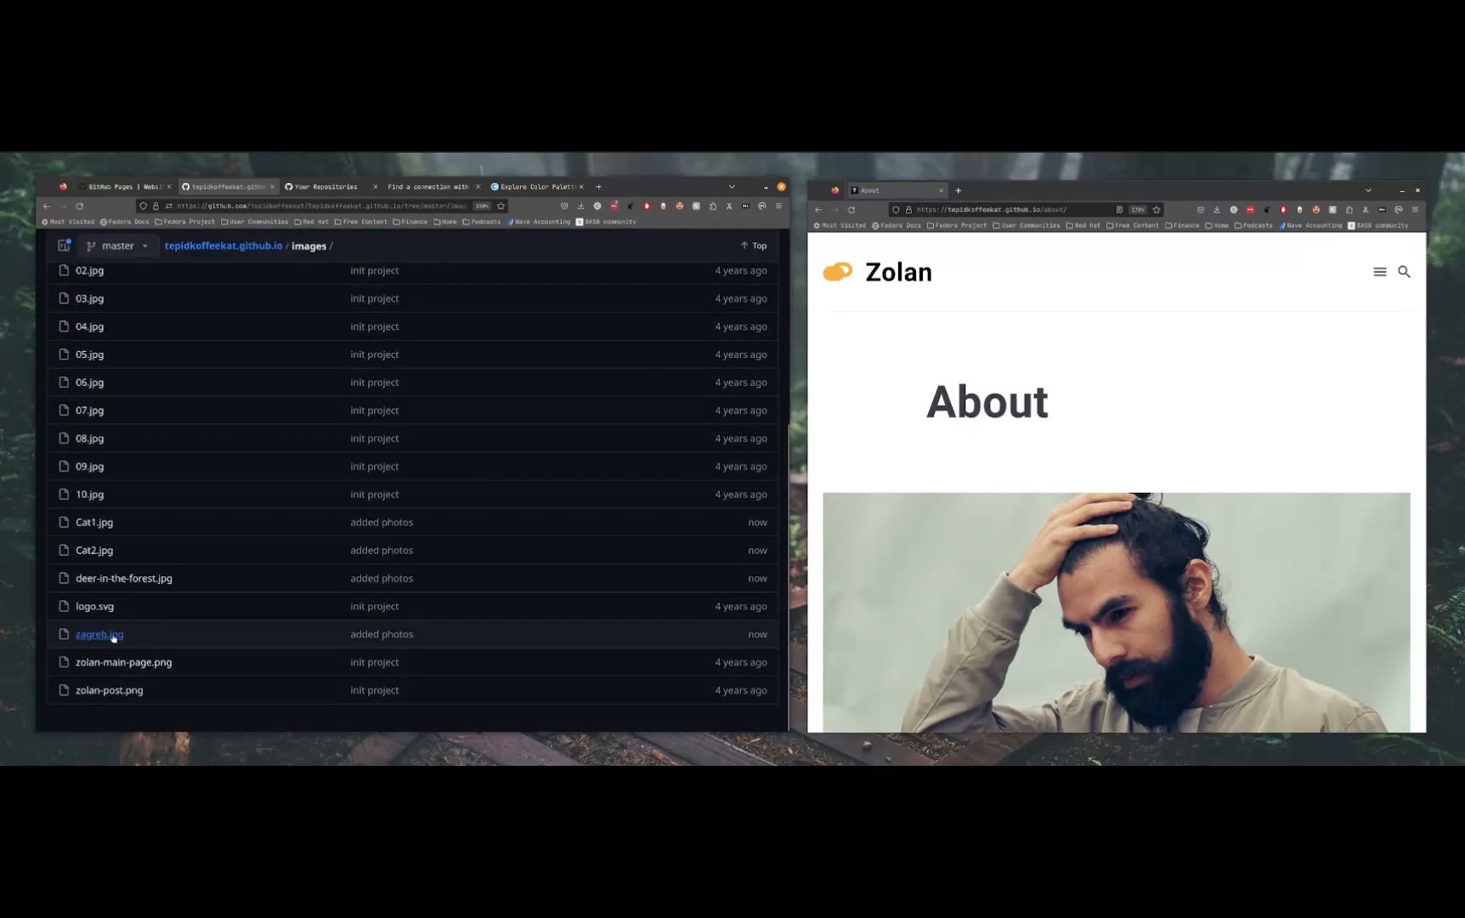
# Copy the file name zagreb.jpg from its image page and open about.md in the _pages folder for editing
pyautogui.scroll(-2, 459, 544)
pyautogui.scroll(3, 467, 519)
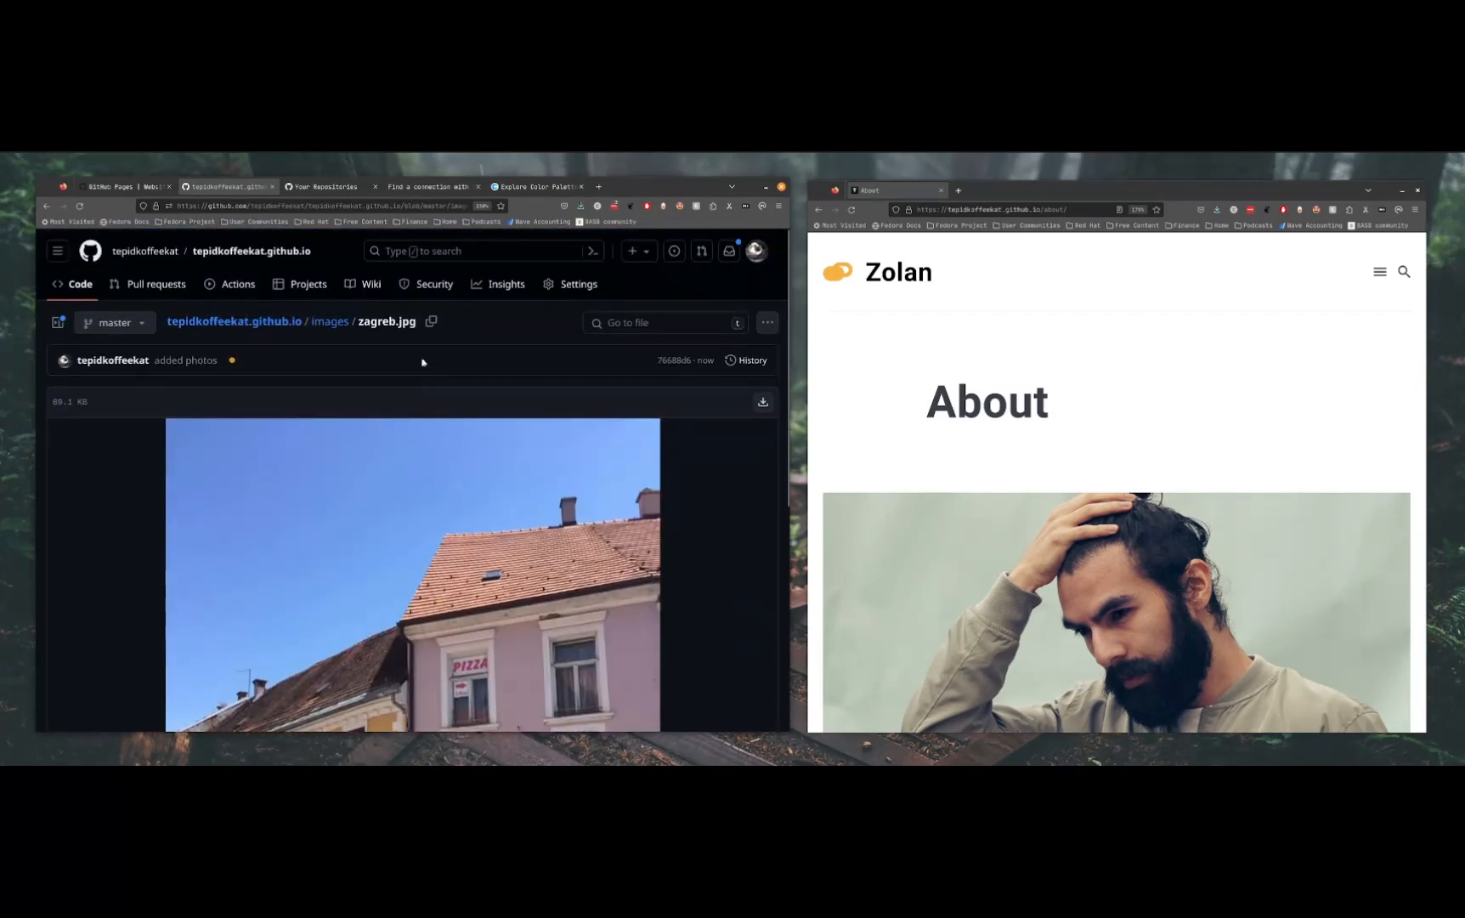
pyautogui.moveTo(418, 323); pyautogui.dragTo(358, 322)
pyautogui.hotkey('ctrl', 'c')
pyautogui.click(291, 326)
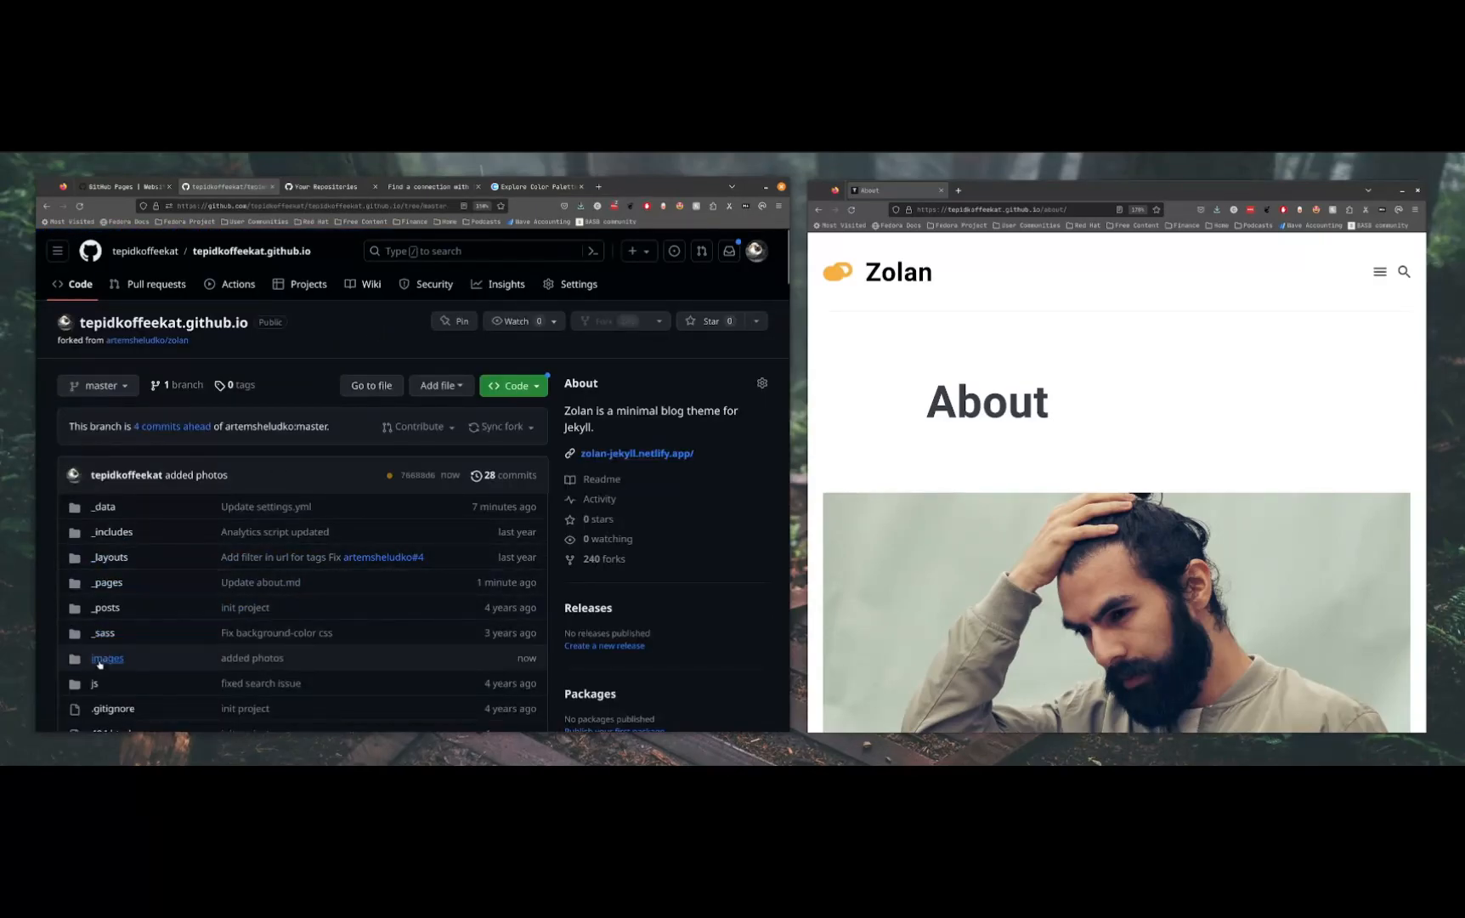
pyautogui.click(110, 583)
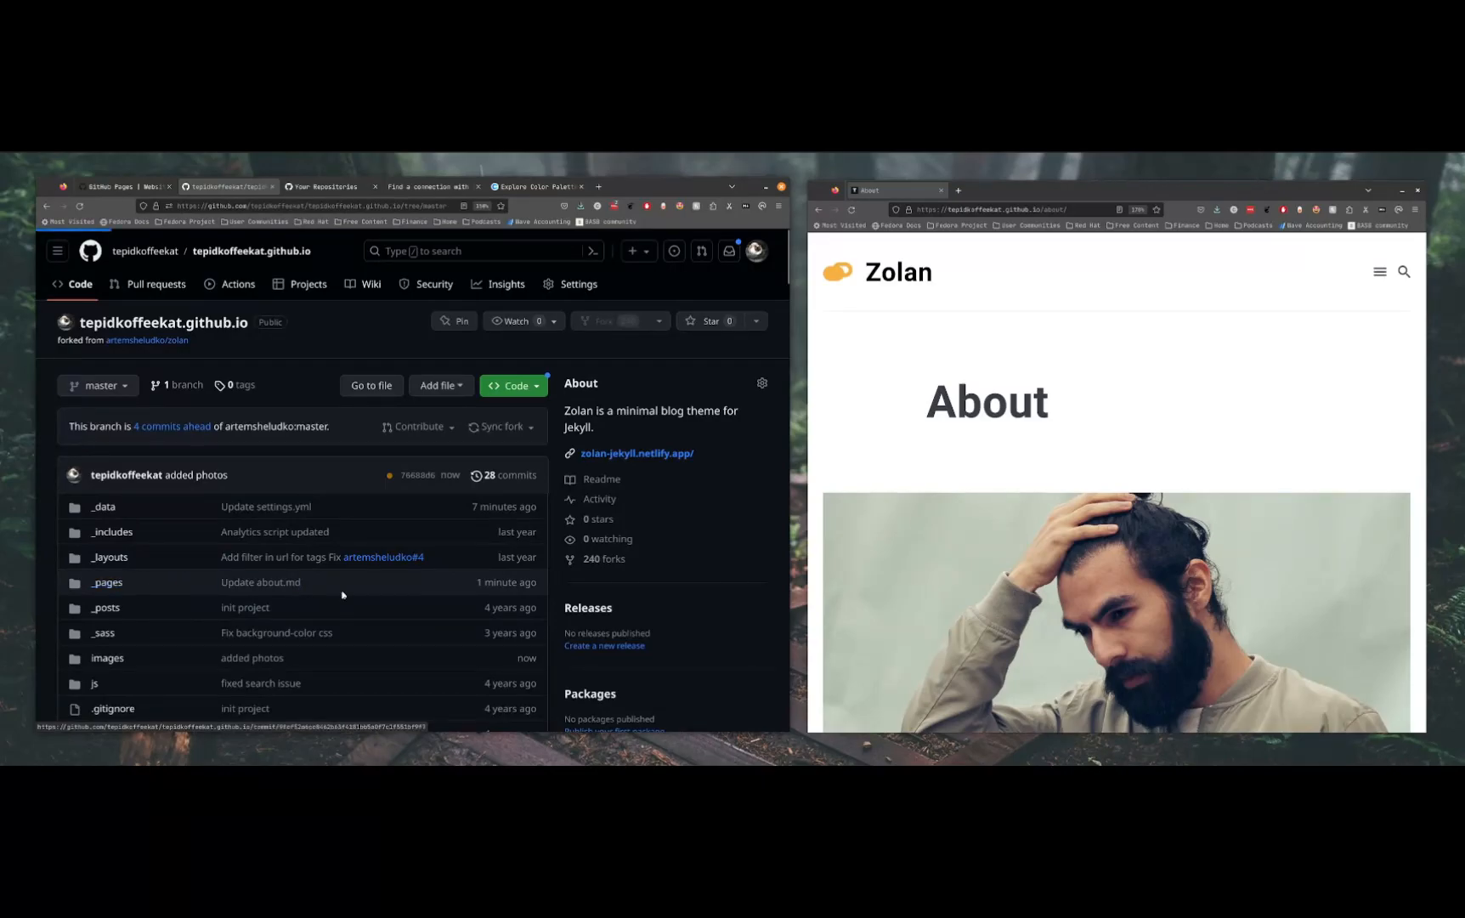
pyautogui.click(98, 501)
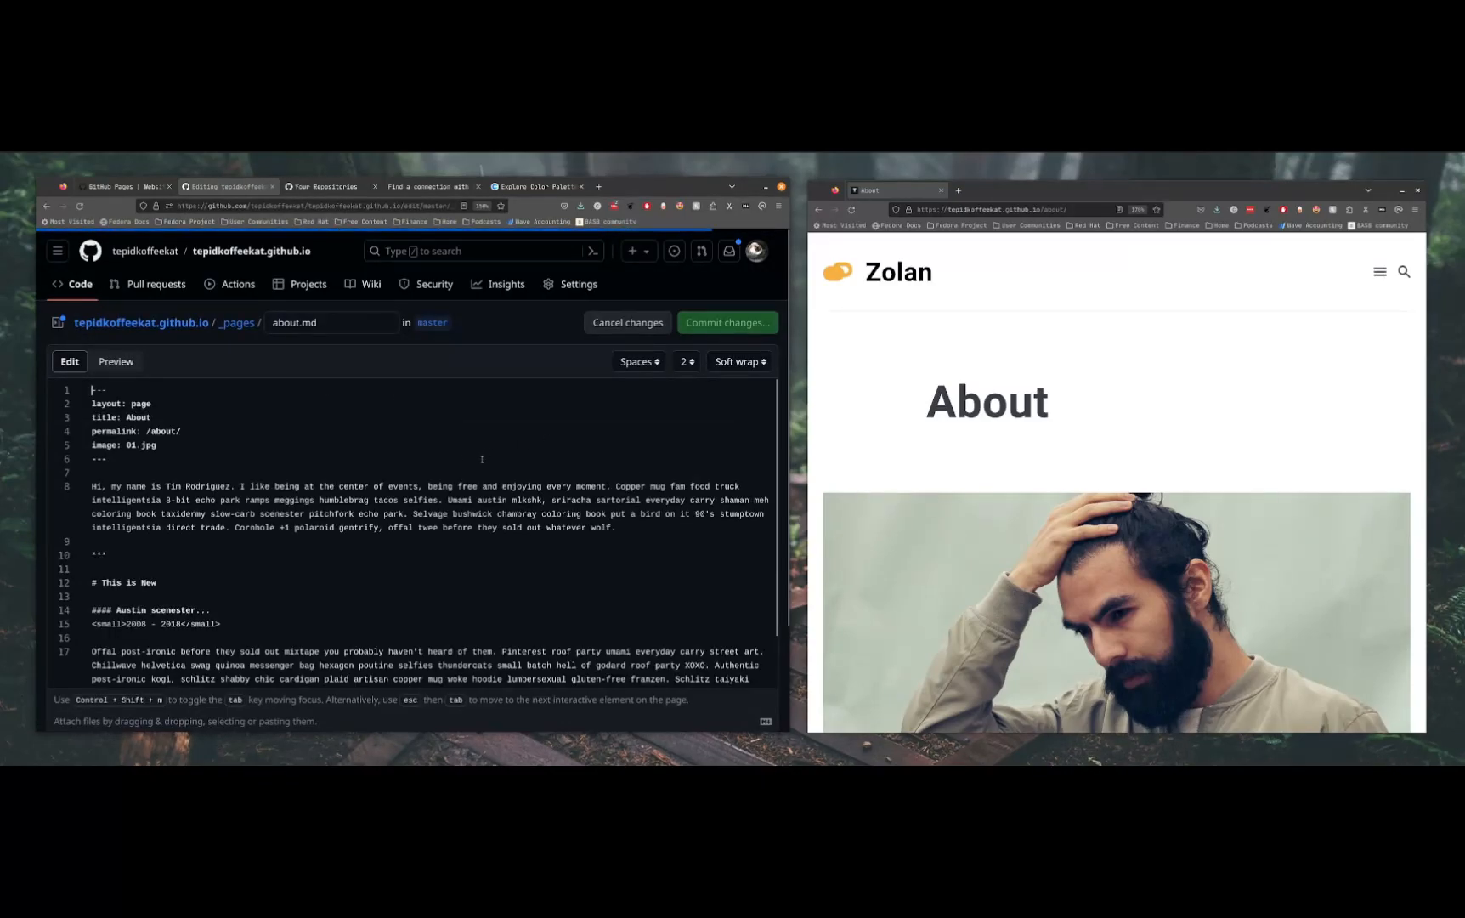
# Replace the About page's front-matter image with zagreb.jpg and commit the change to about.md
pyautogui.moveTo(168, 445); pyautogui.dragTo(126, 445)
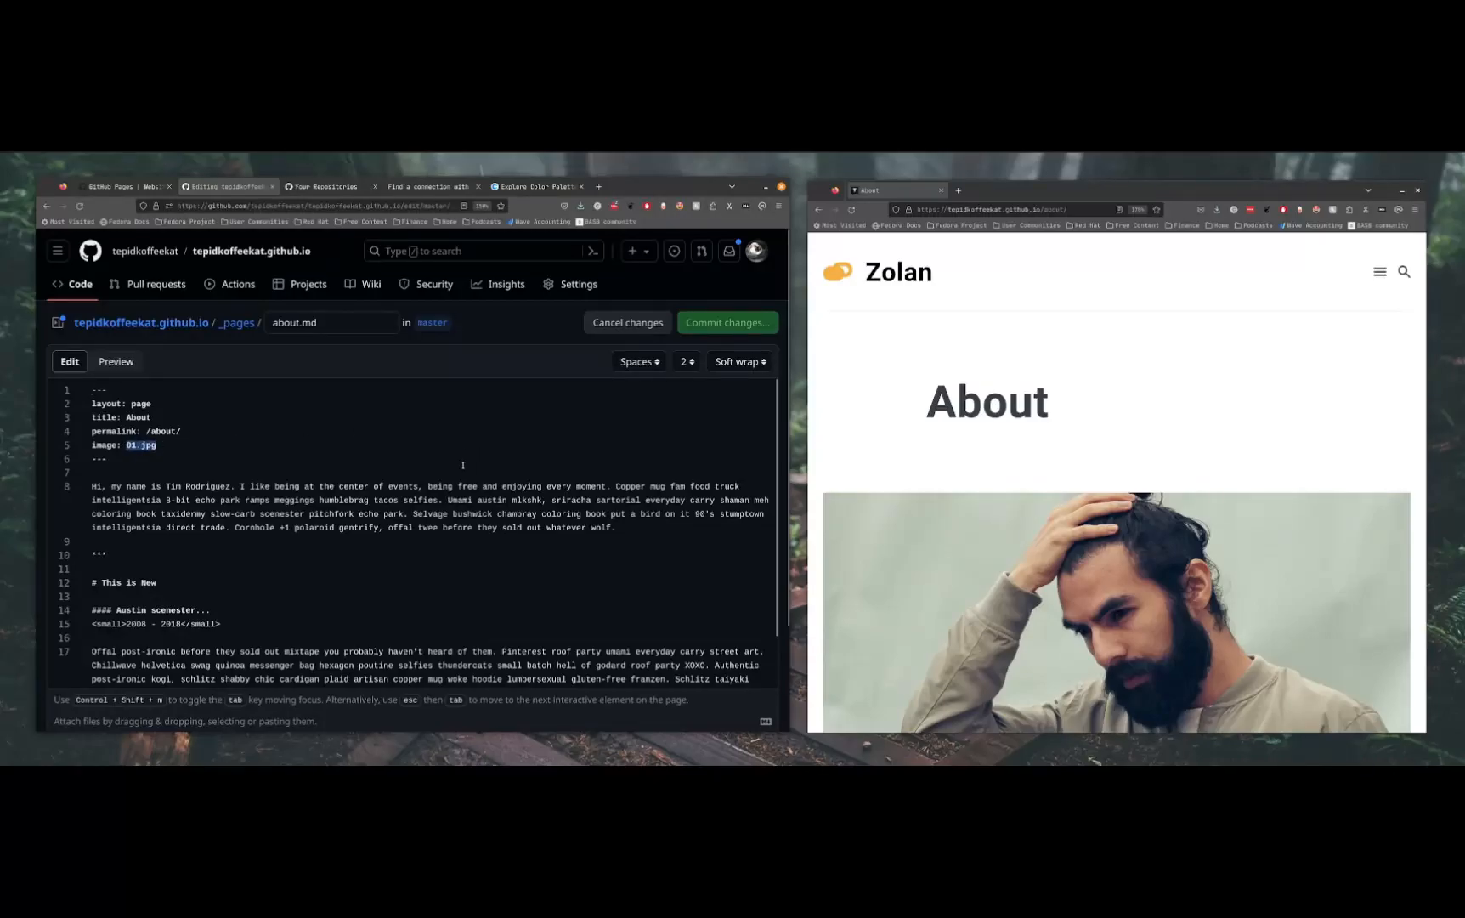
pyautogui.hotkey('ctrl', 'v')
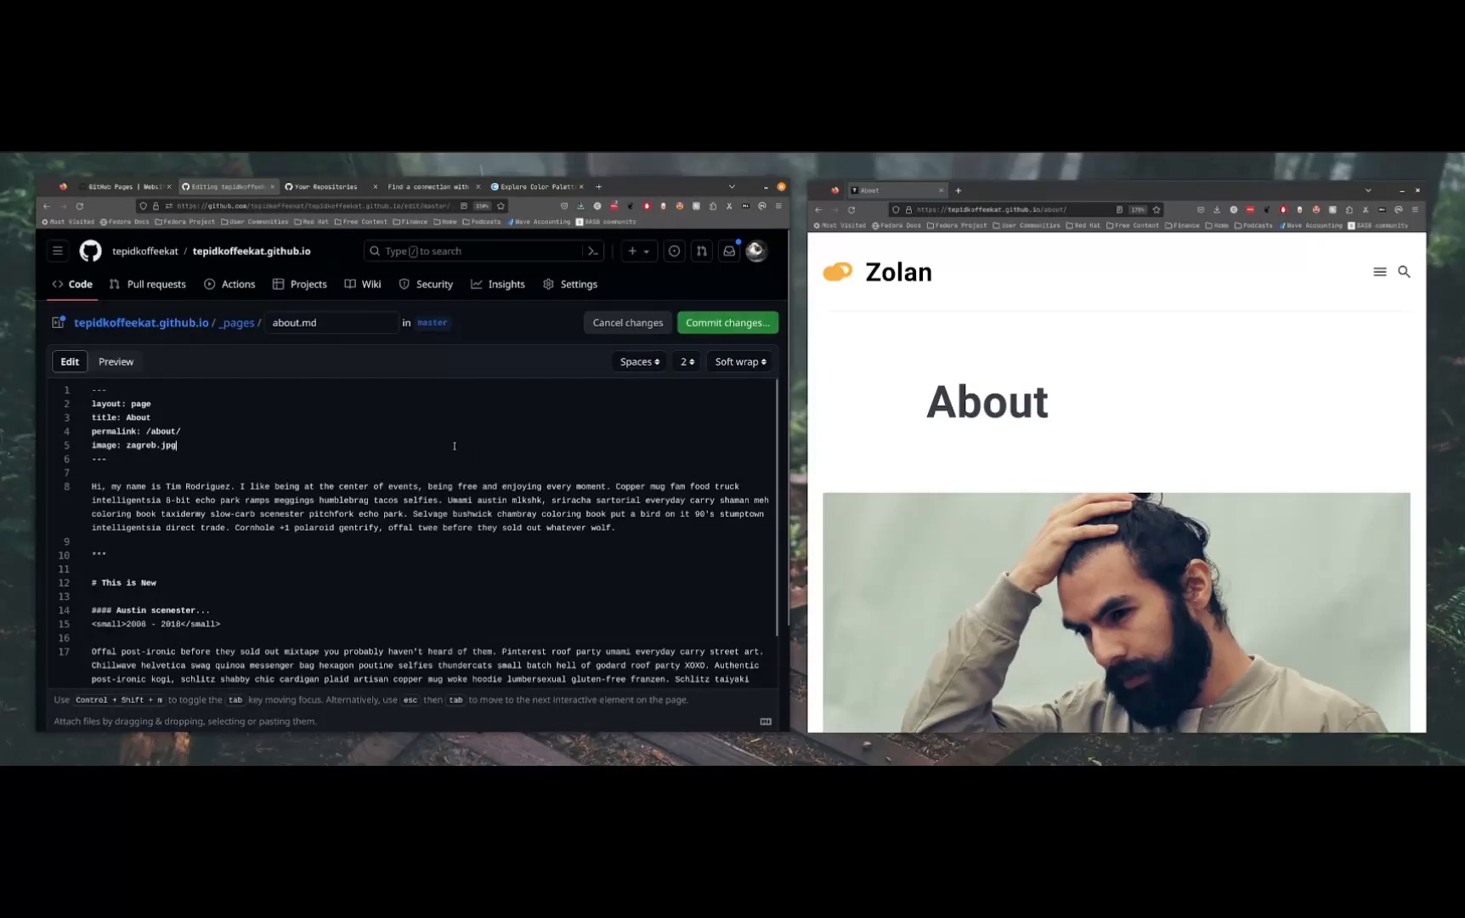
pyautogui.click(715, 324)
pyautogui.click(516, 633)
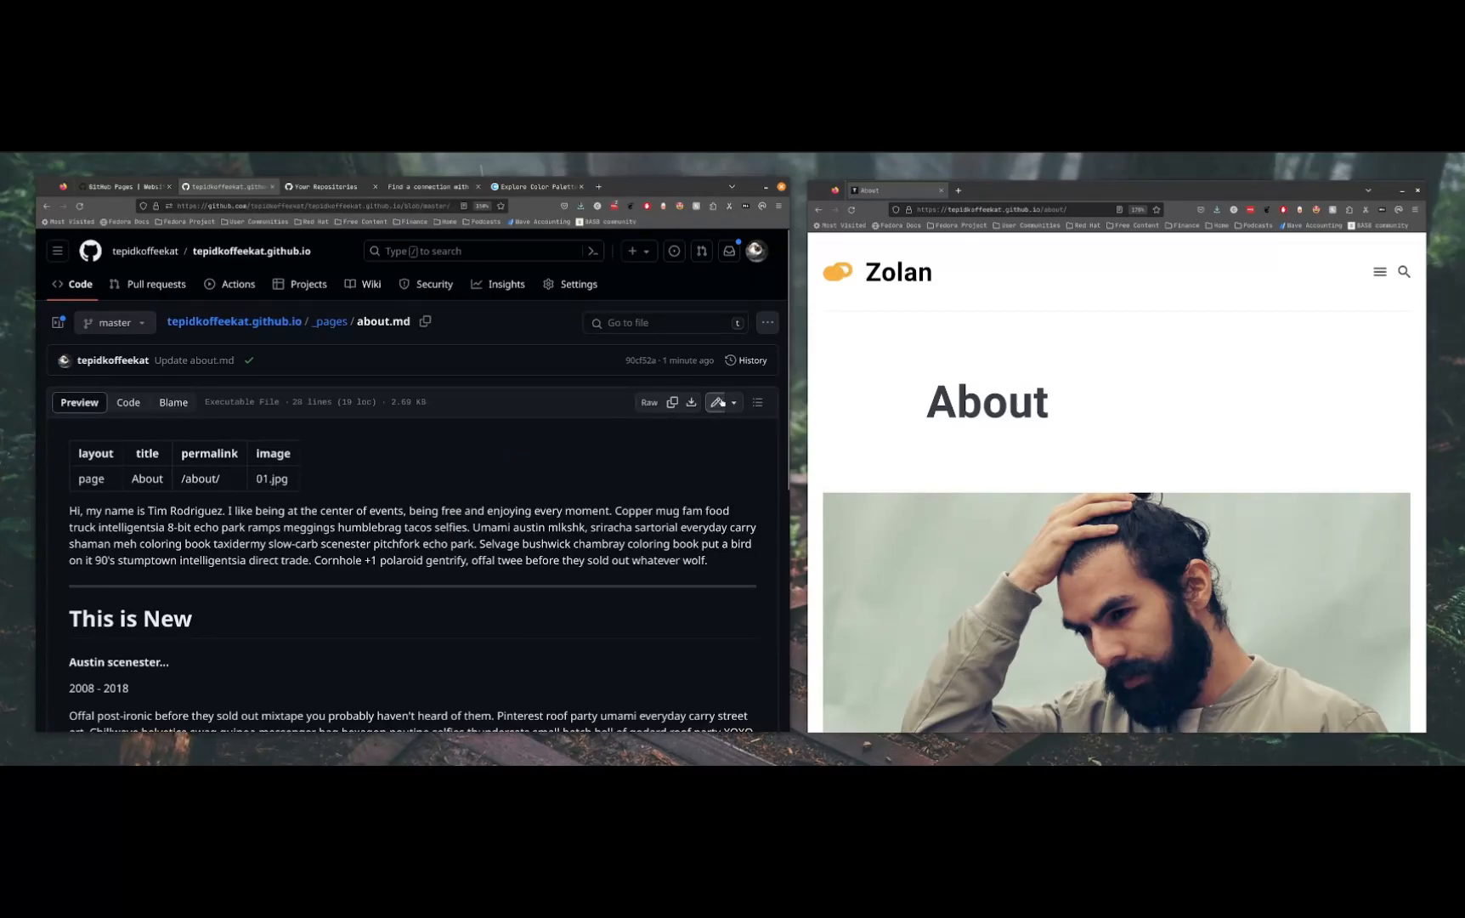
pyautogui.click(714, 403)
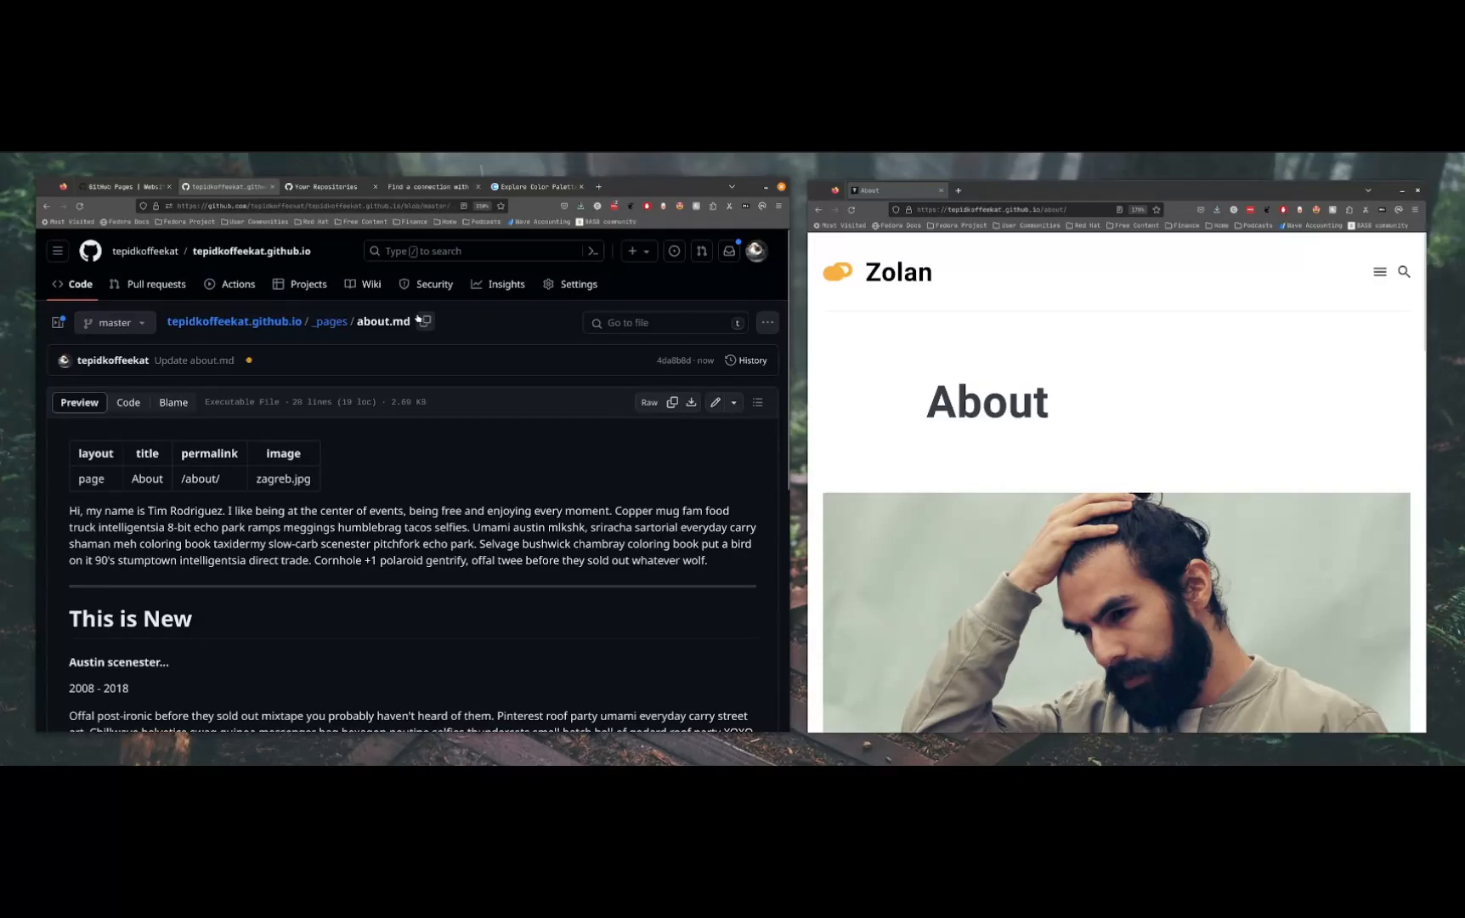
# Return to the repository's root folder and view the deployed site's home page and its navigation menu
pyautogui.click(329, 322)
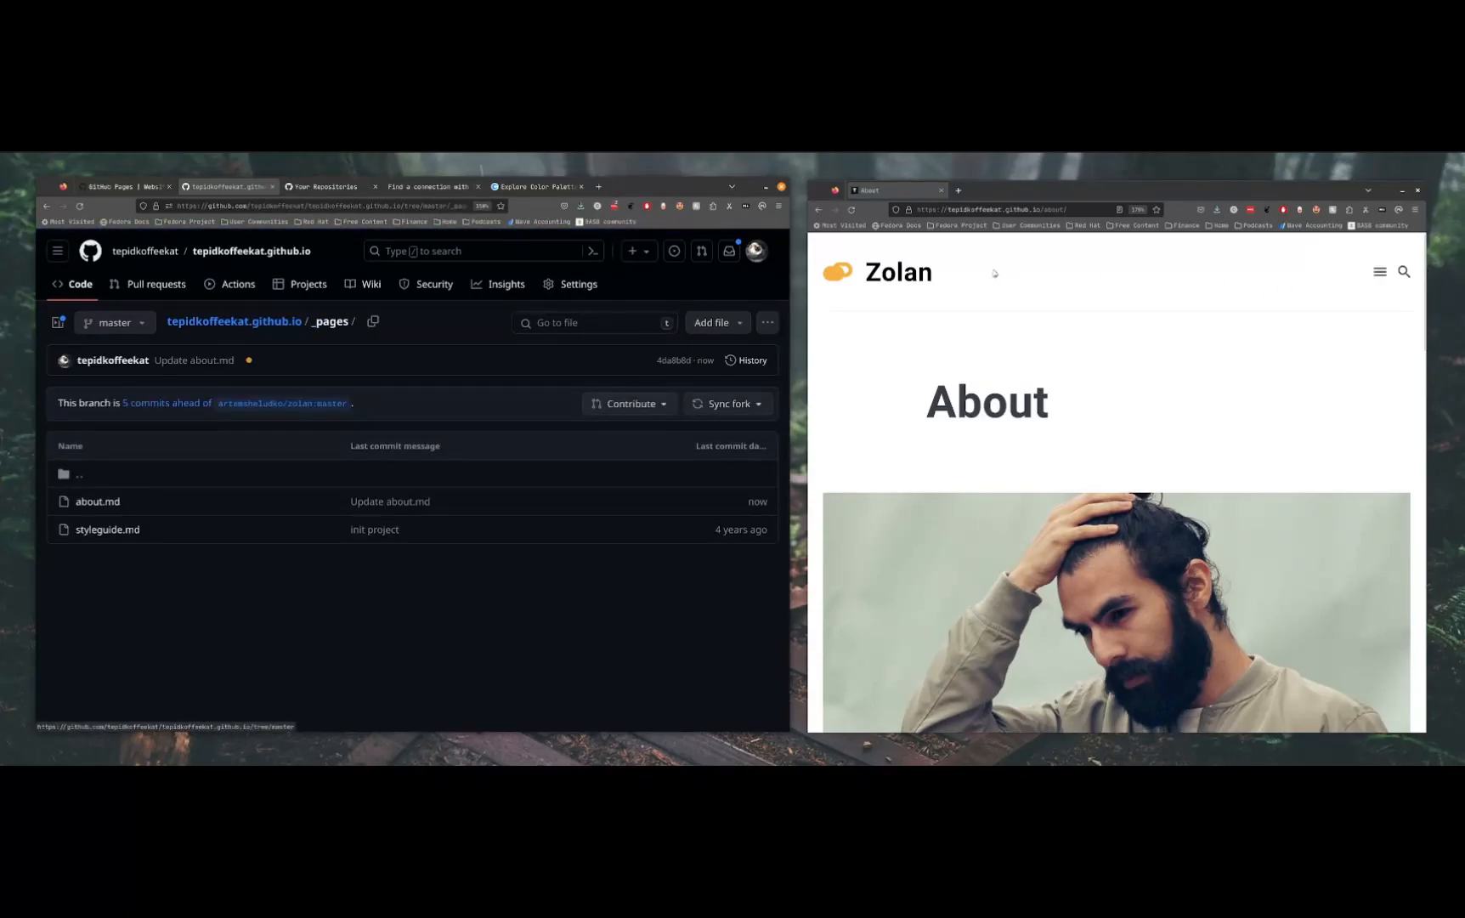
pyautogui.click(863, 277)
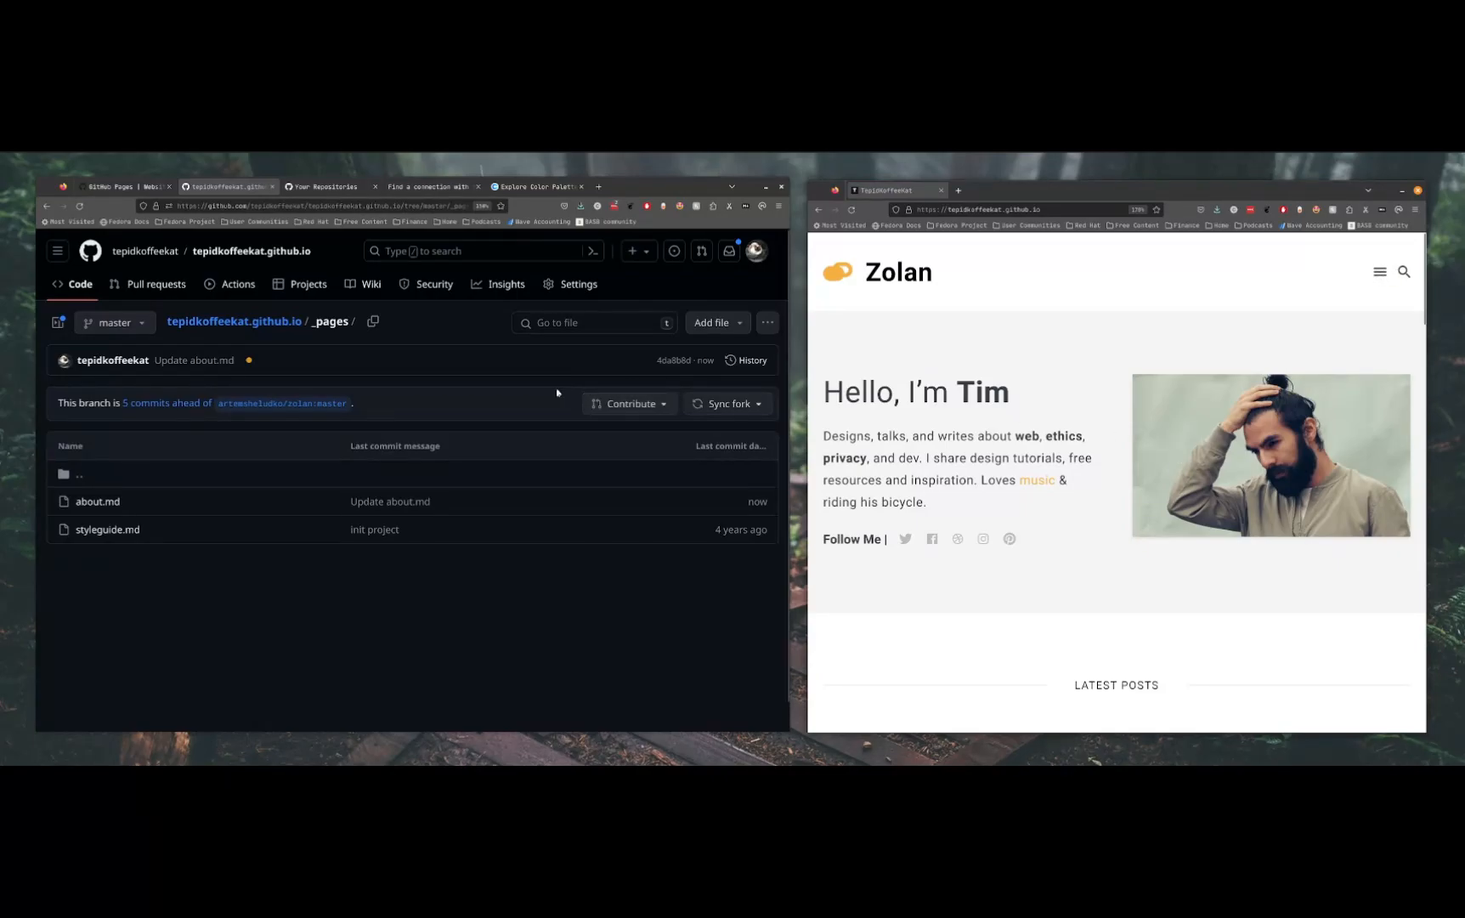
pyautogui.click(292, 327)
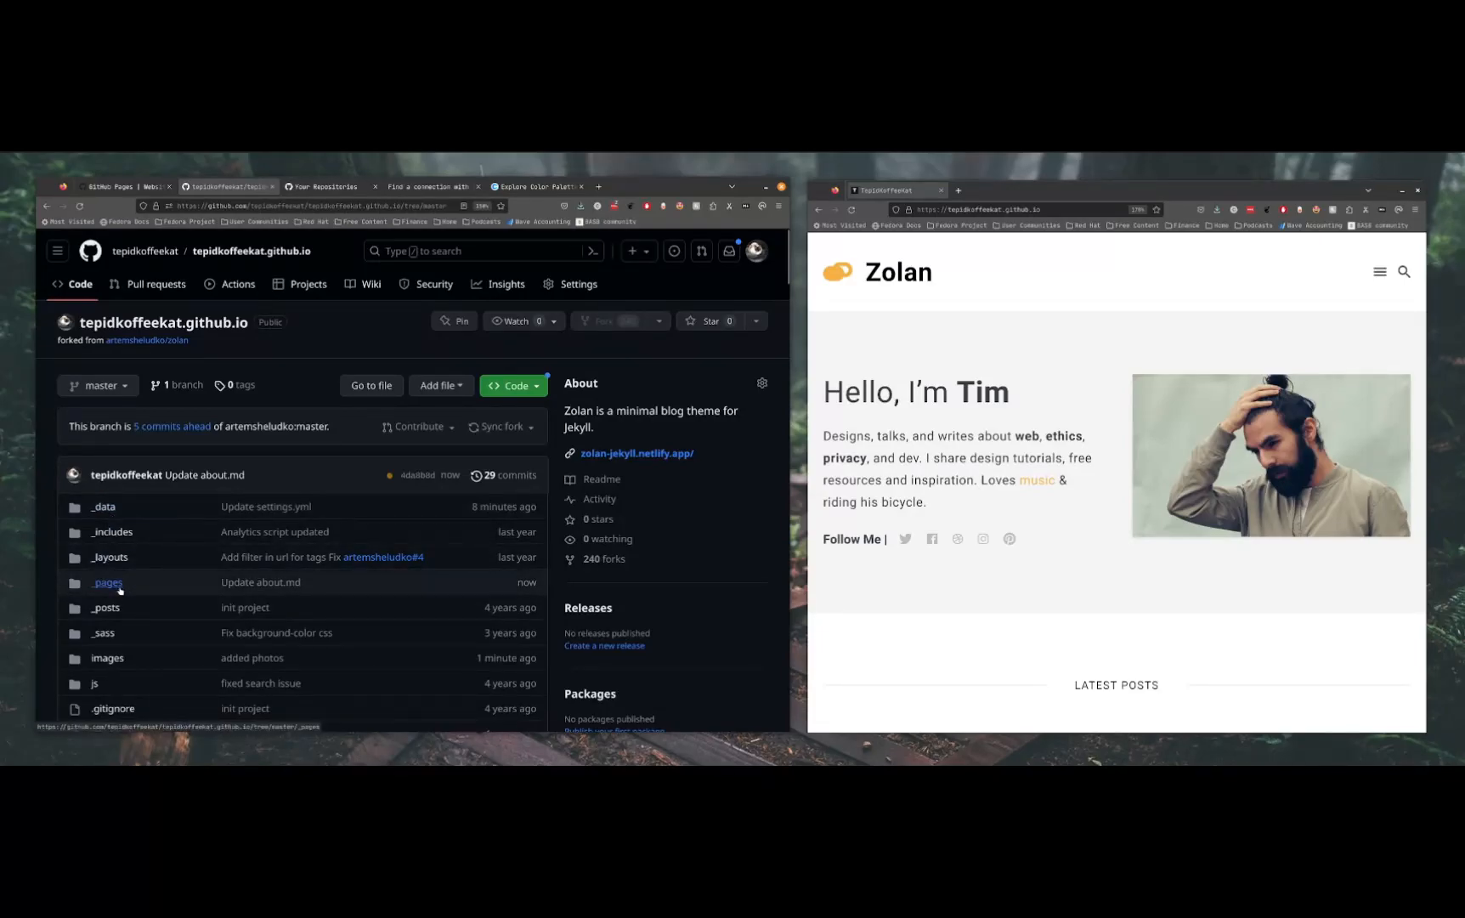
pyautogui.click(1379, 272)
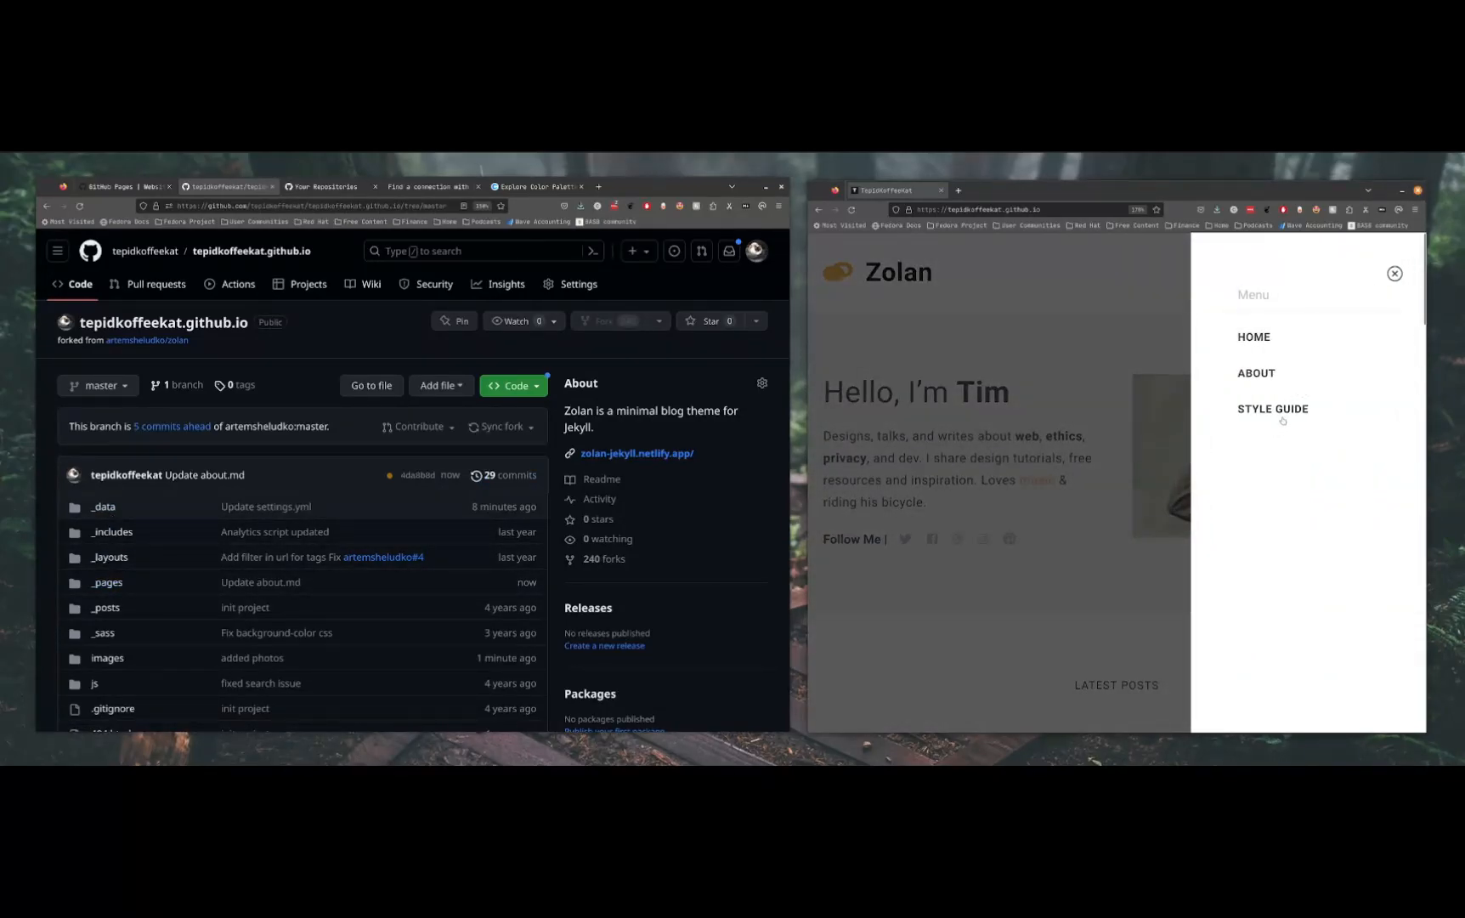
pyautogui.click(1129, 610)
# Compare the home page's Latest Posts section with the markdown files in the repository's _posts folder
pyautogui.scroll(-5, 1131, 616)
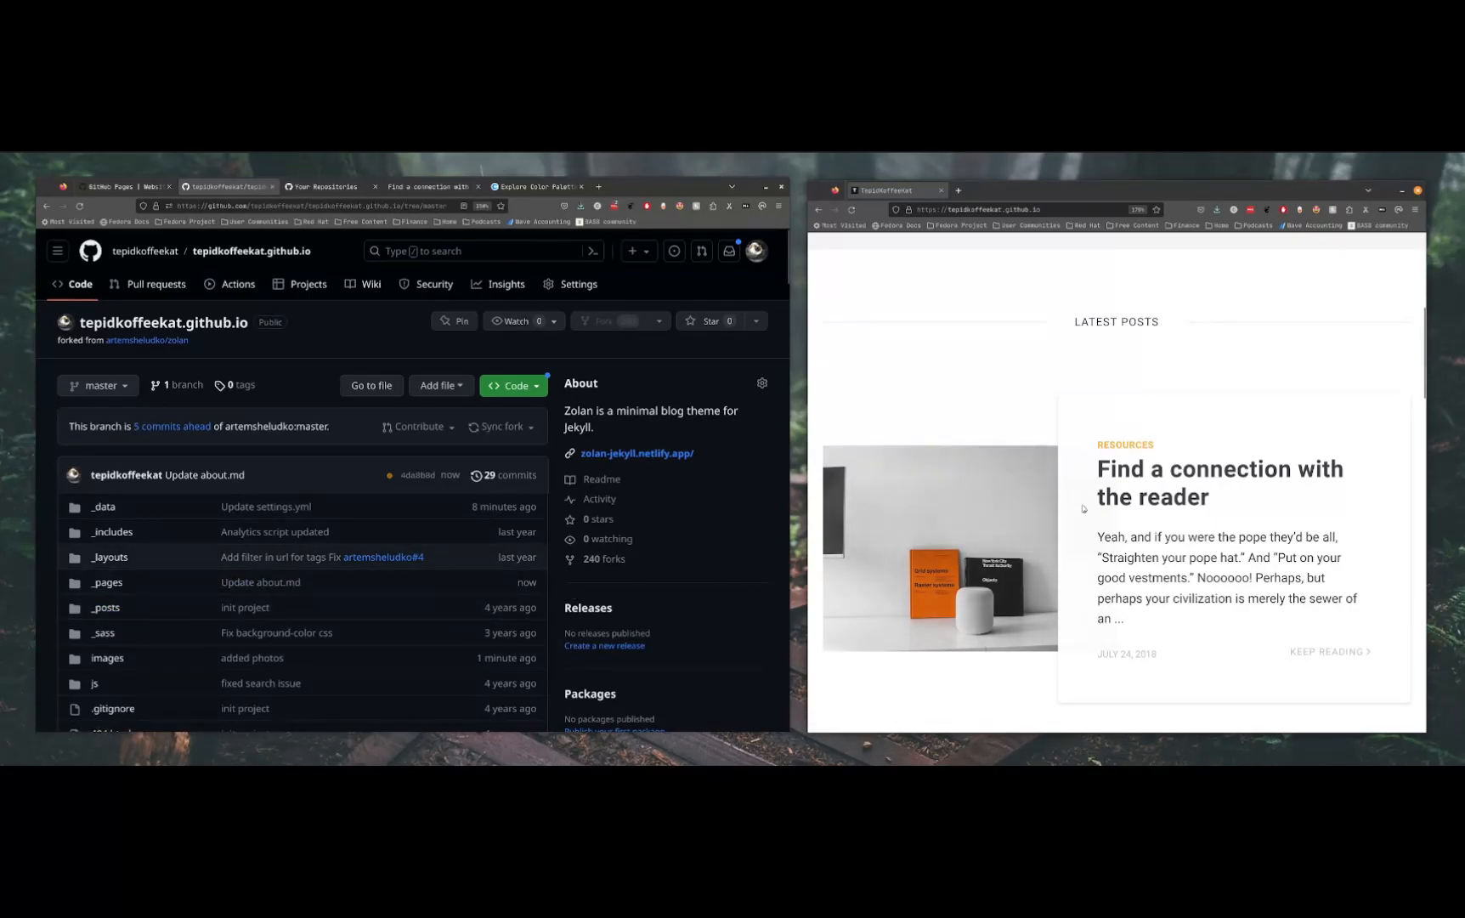
pyautogui.scroll(2, 1078, 510)
pyautogui.scroll(-2, 1077, 510)
pyautogui.click(107, 606)
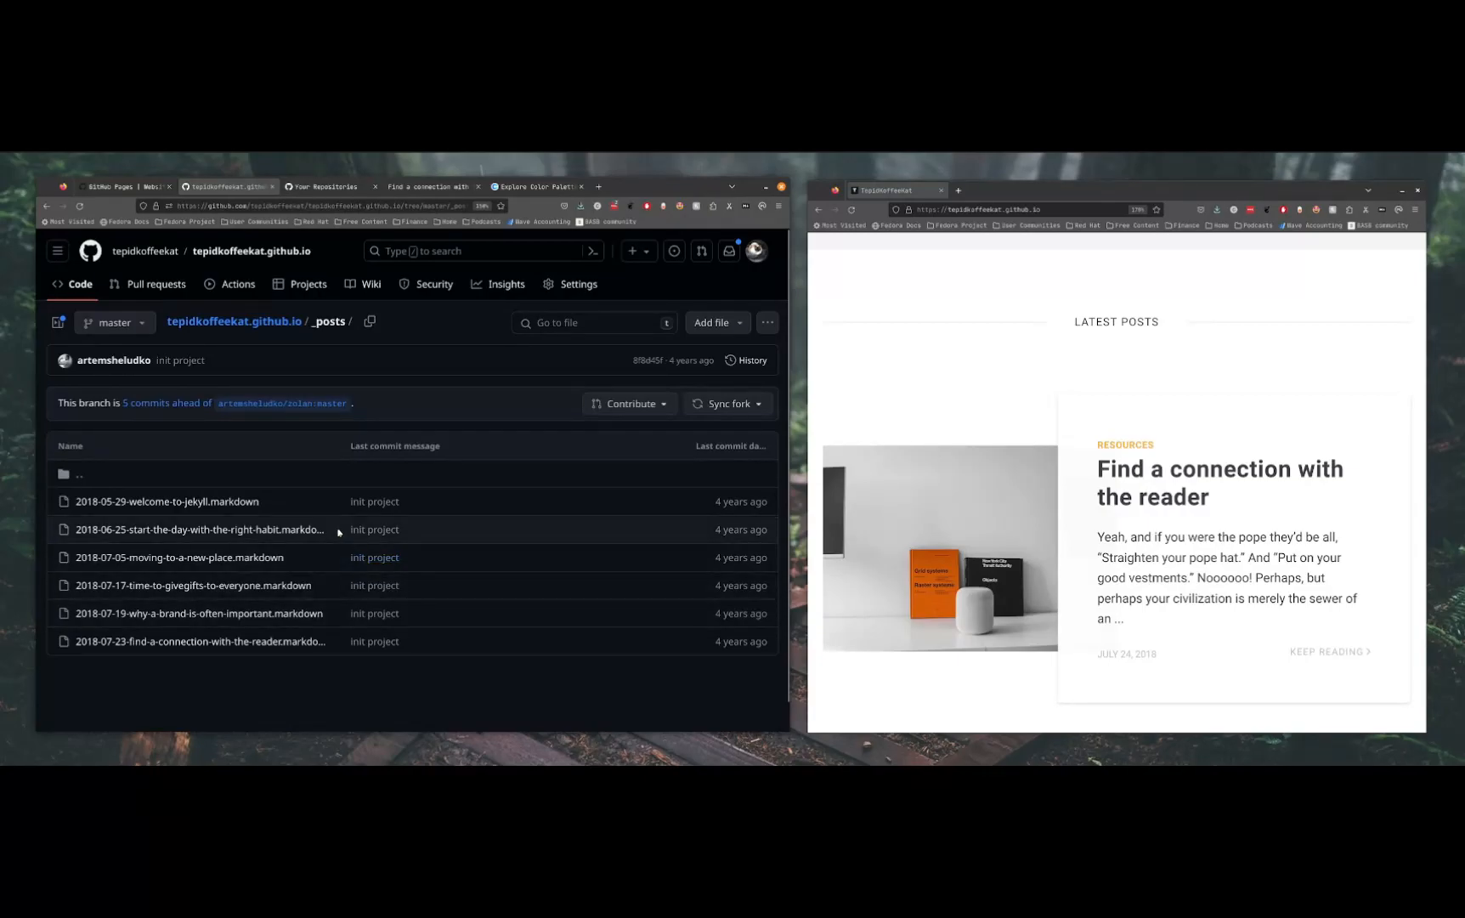
pyautogui.click(261, 323)
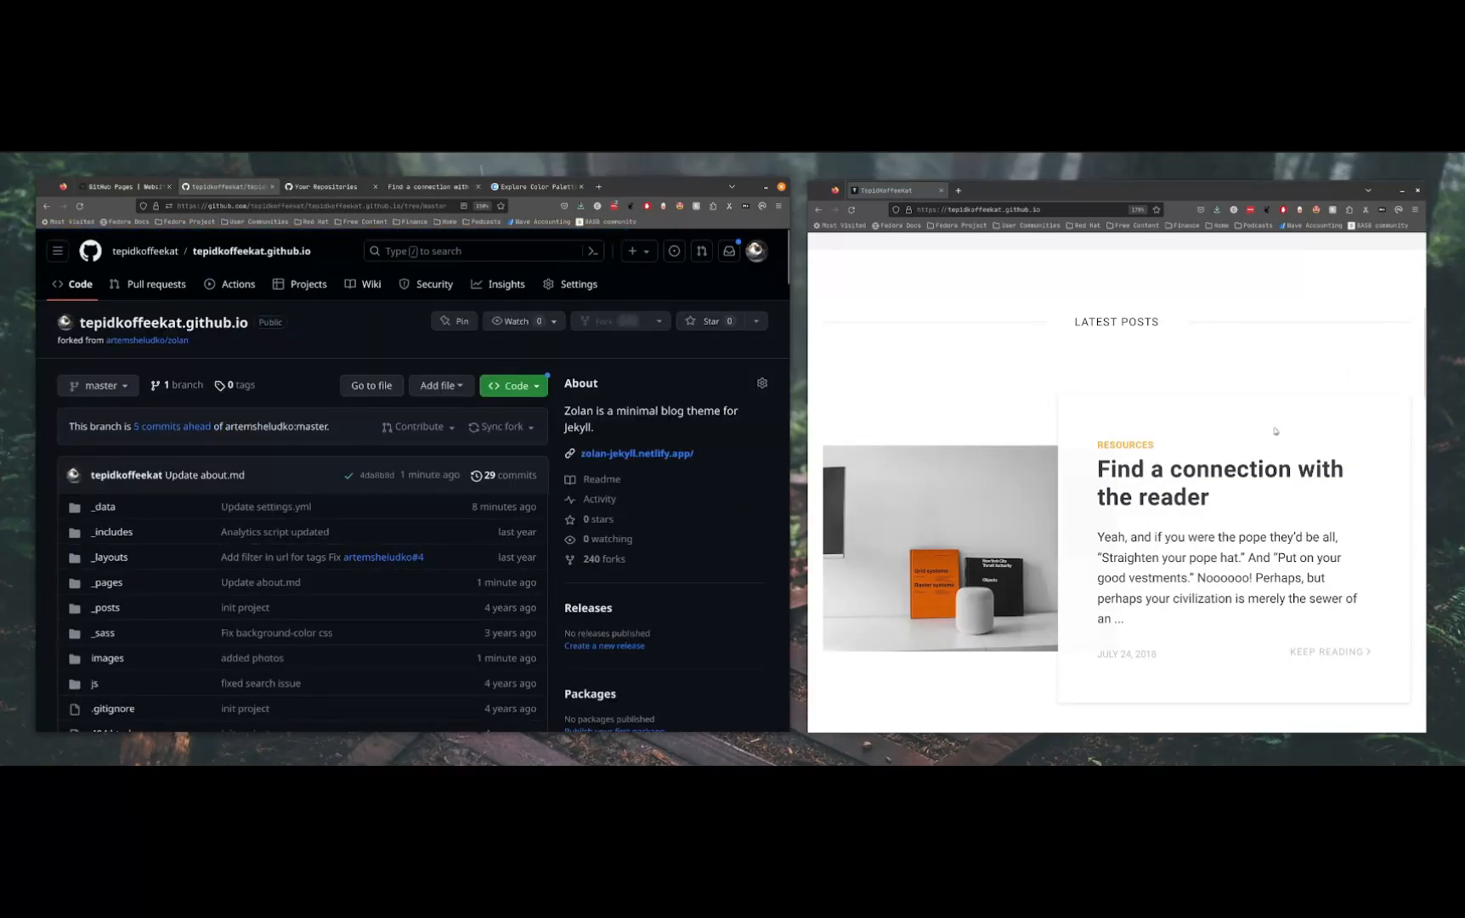
pyautogui.scroll(5, 907, 665)
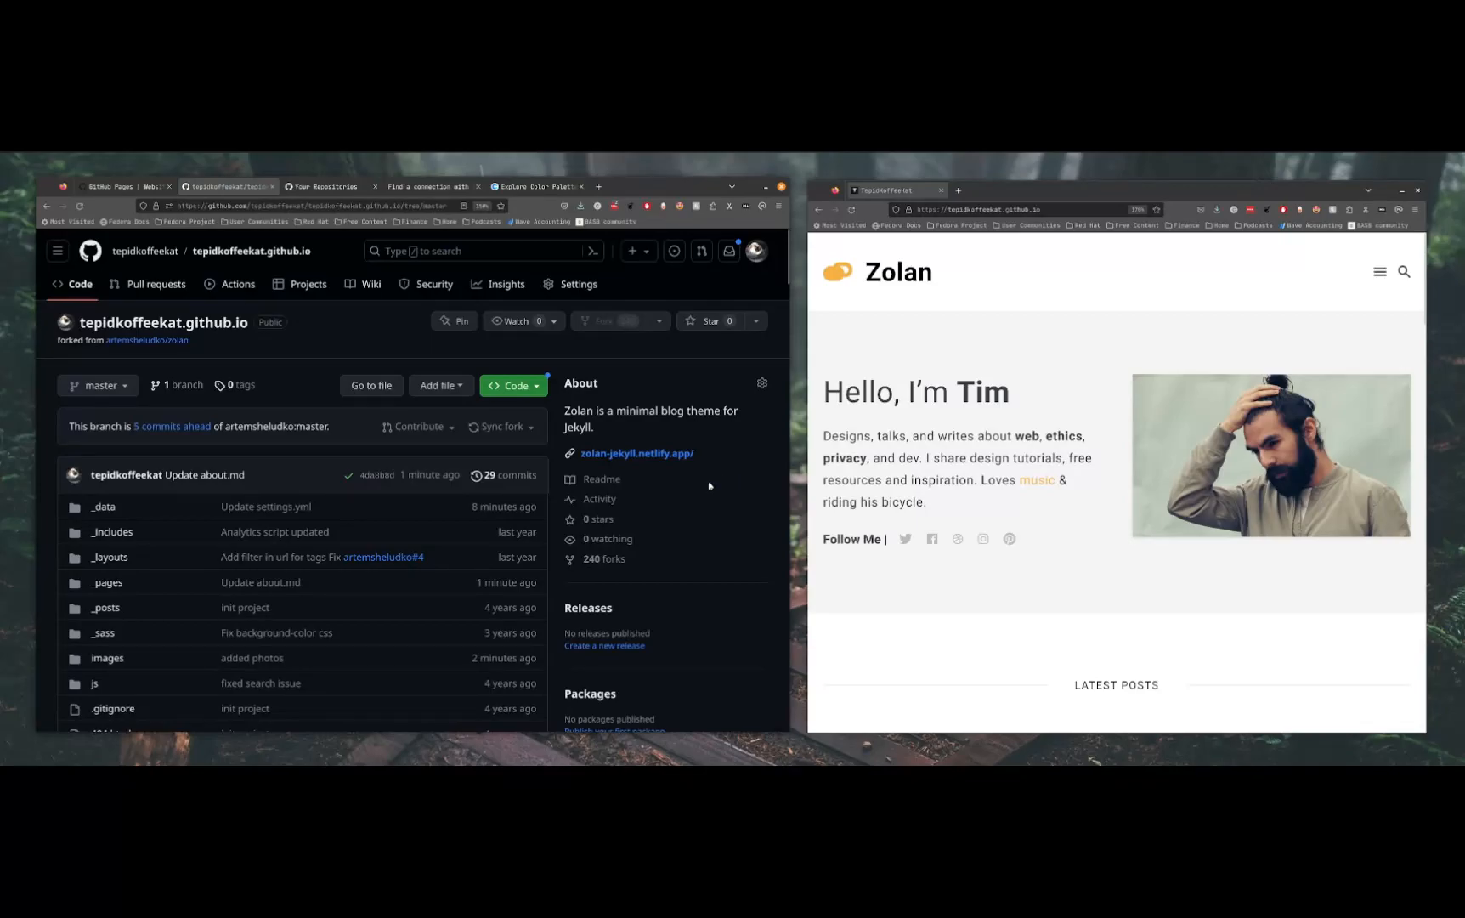
# Open the deployed site's Style Guide page and look through its formatting examples, from headings and lists to videos and images
pyautogui.click(1378, 273)
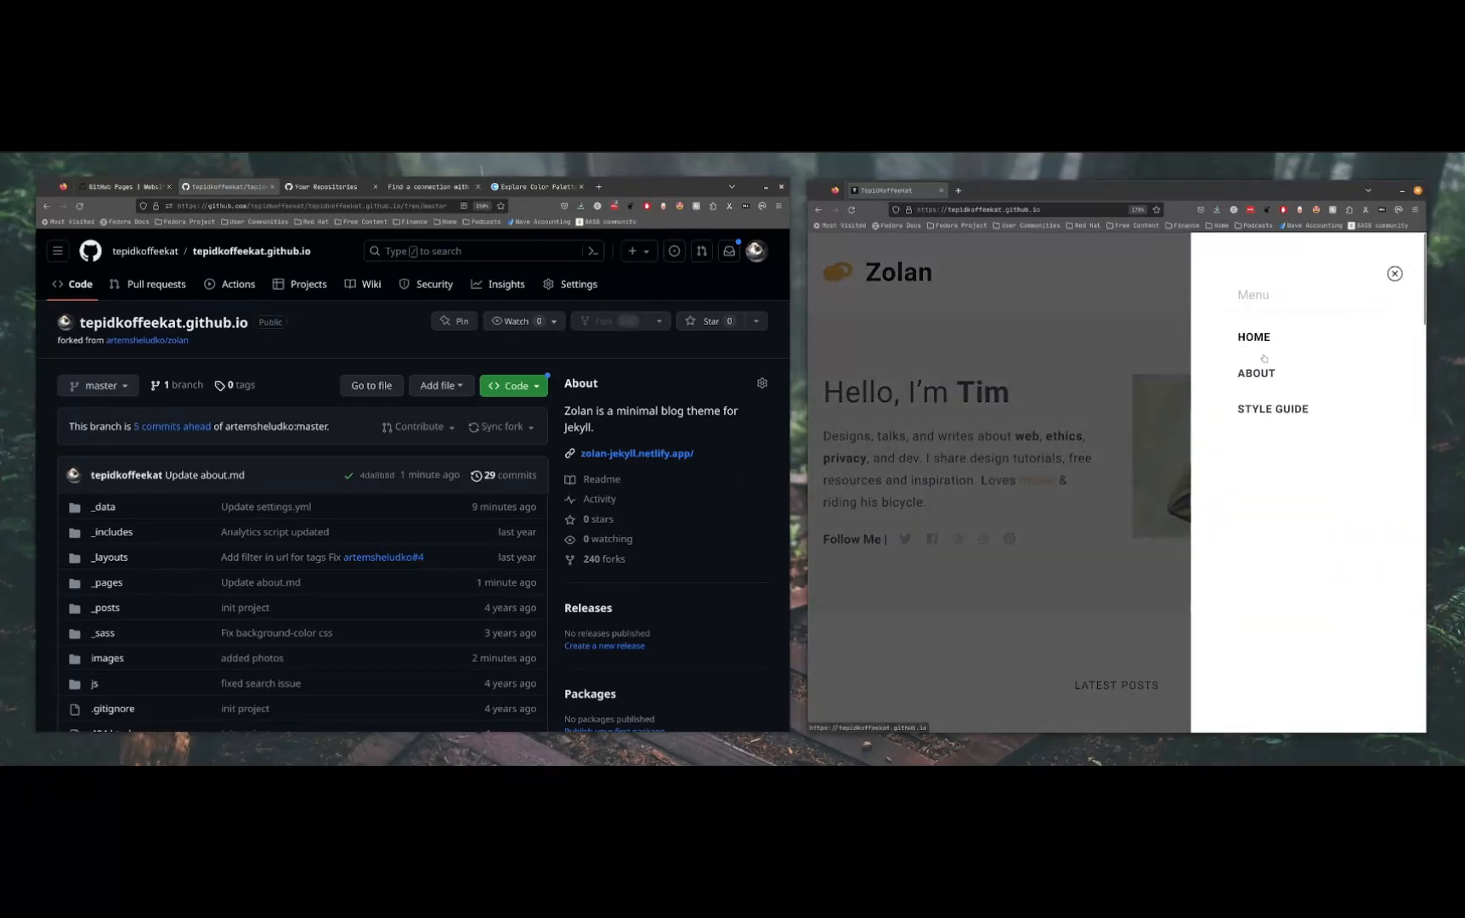
pyautogui.click(1293, 410)
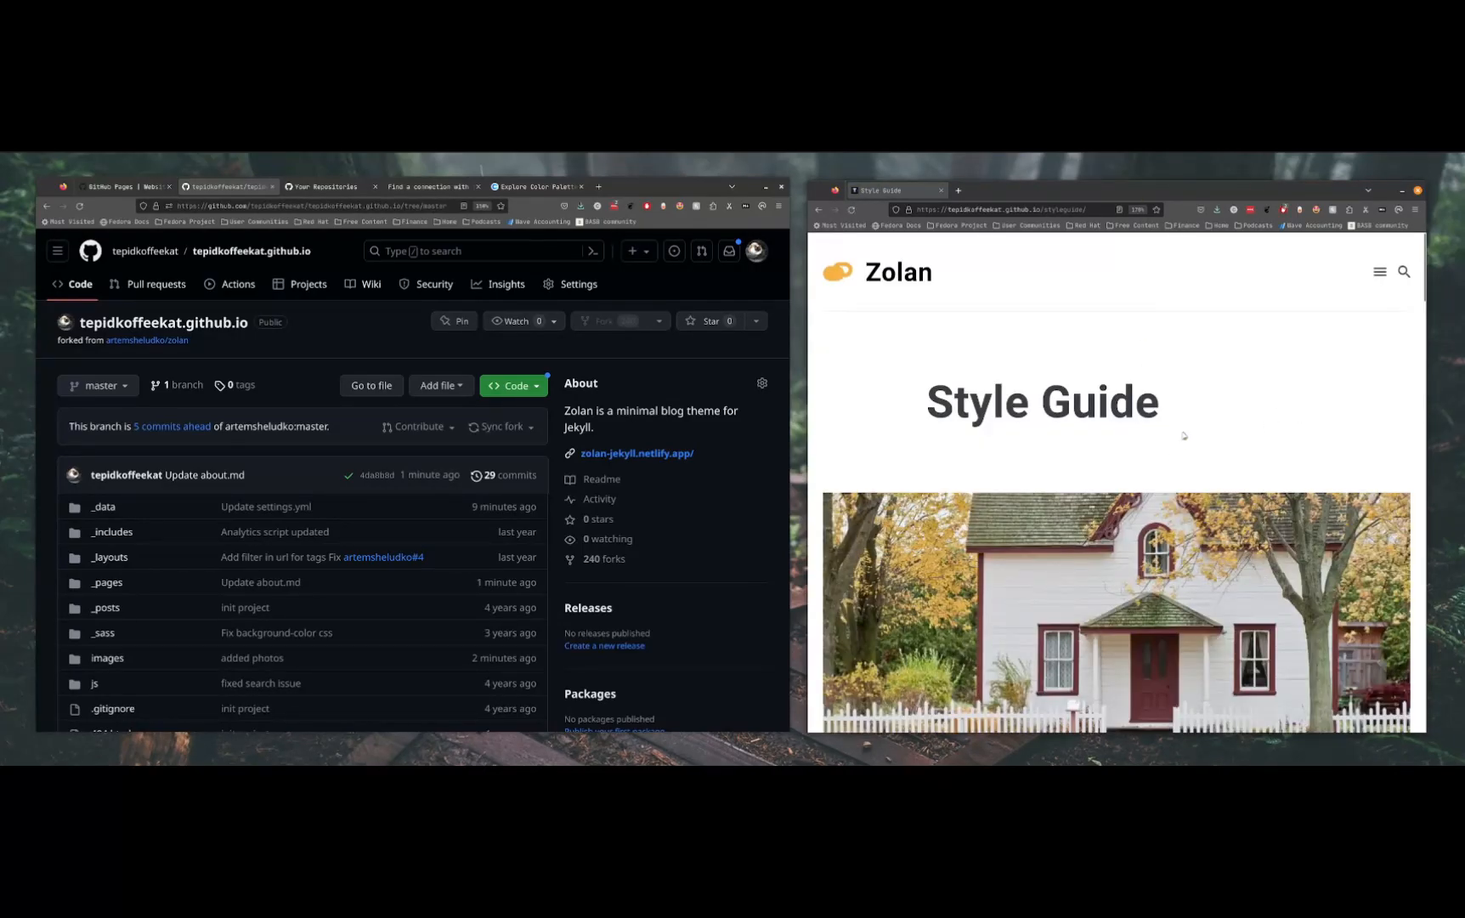
pyautogui.scroll(-10, 1177, 467)
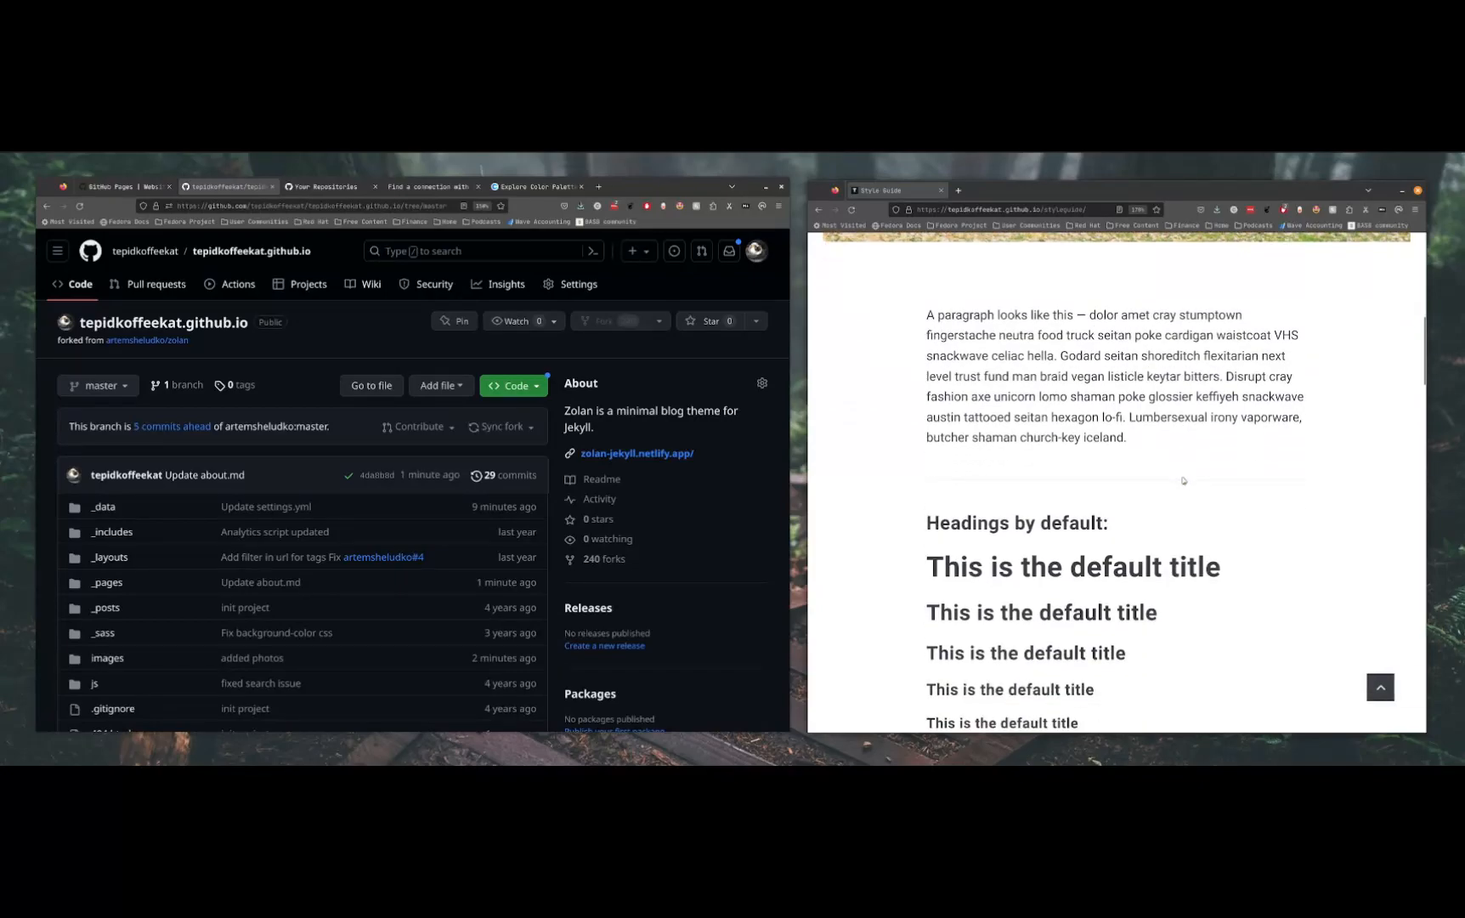
pyautogui.scroll(-3, 1185, 490)
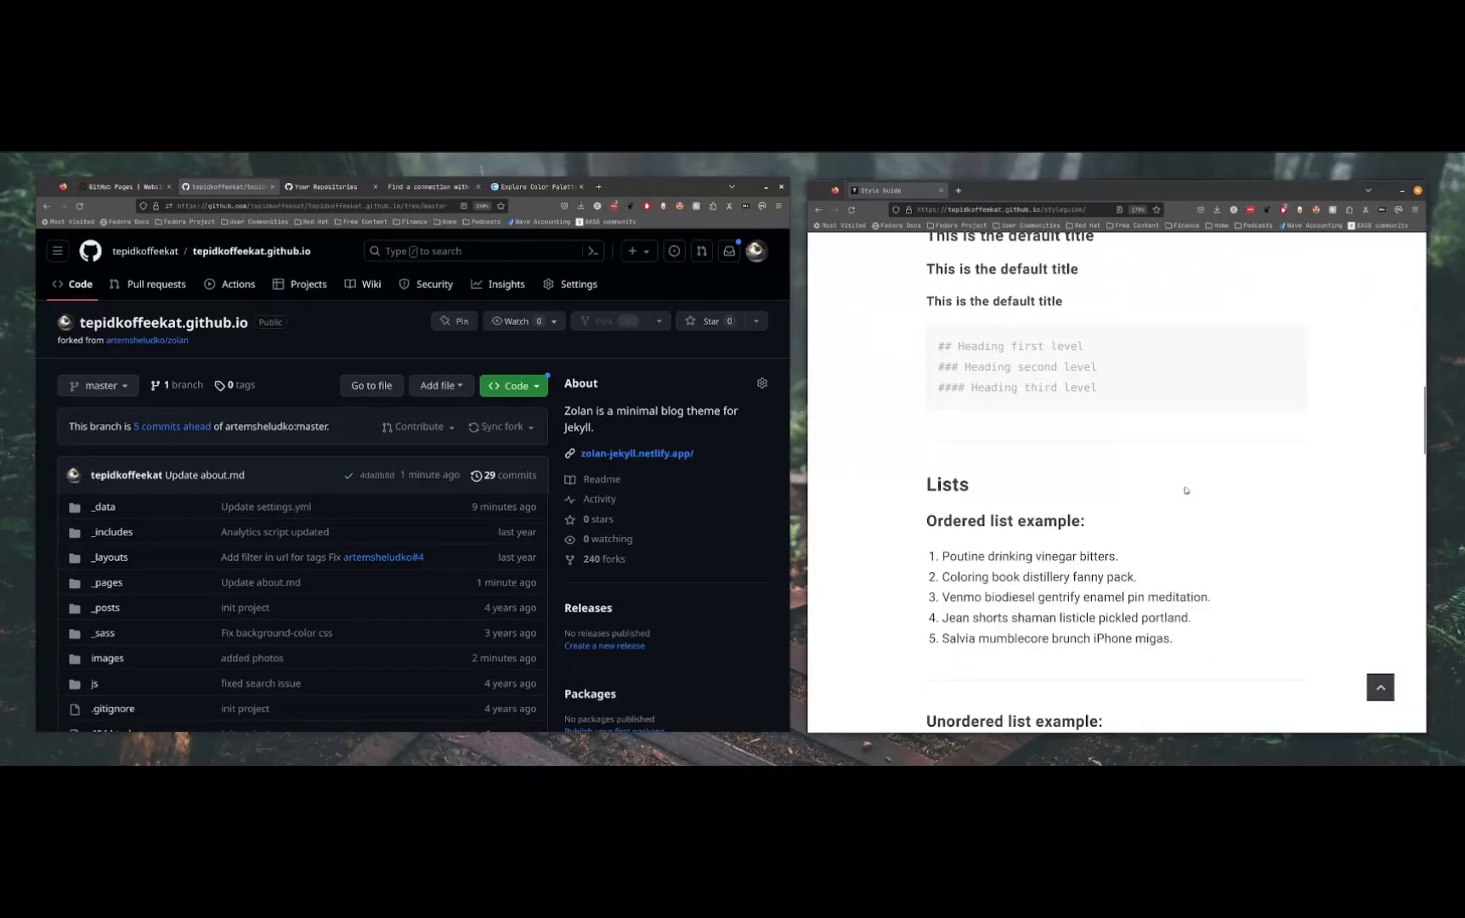
pyautogui.scroll(-5, 1187, 490)
pyautogui.scroll(-4, 1187, 504)
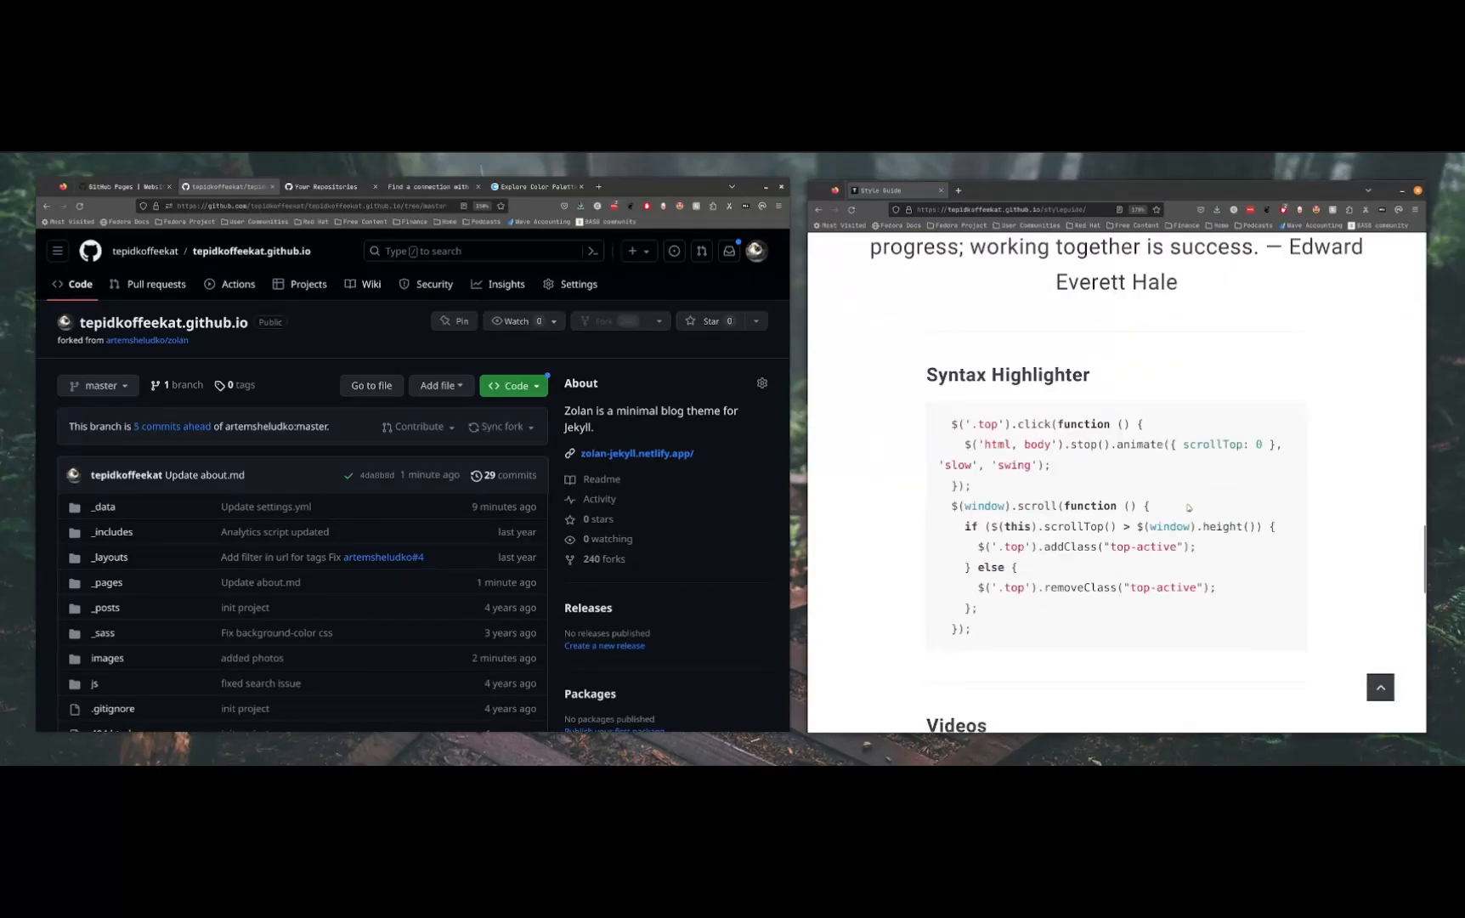
pyautogui.scroll(-5, 1189, 512)
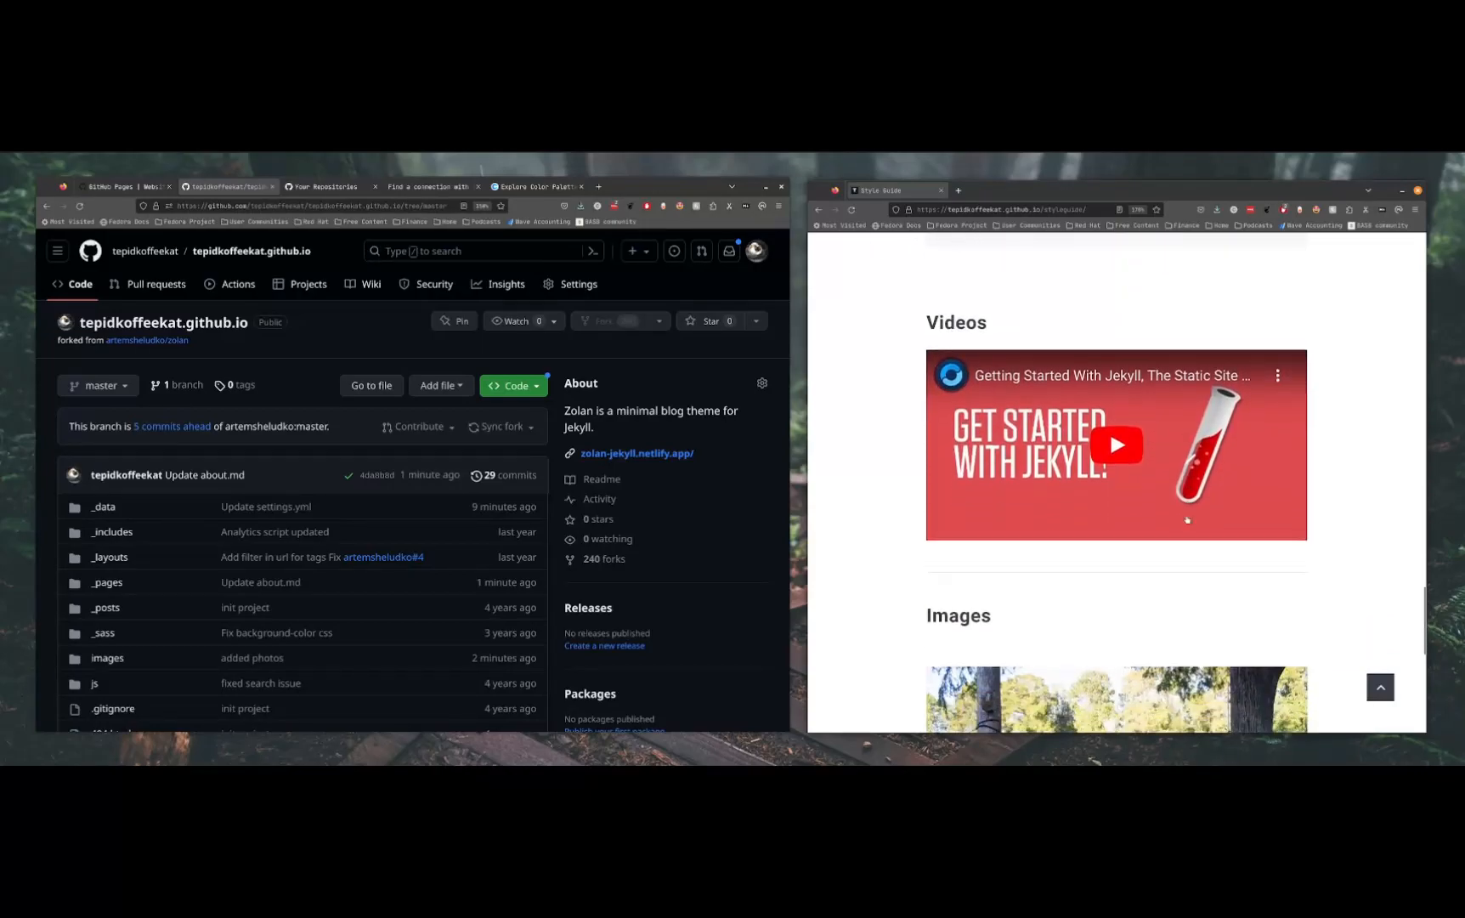
pyautogui.scroll(-3, 1193, 480)
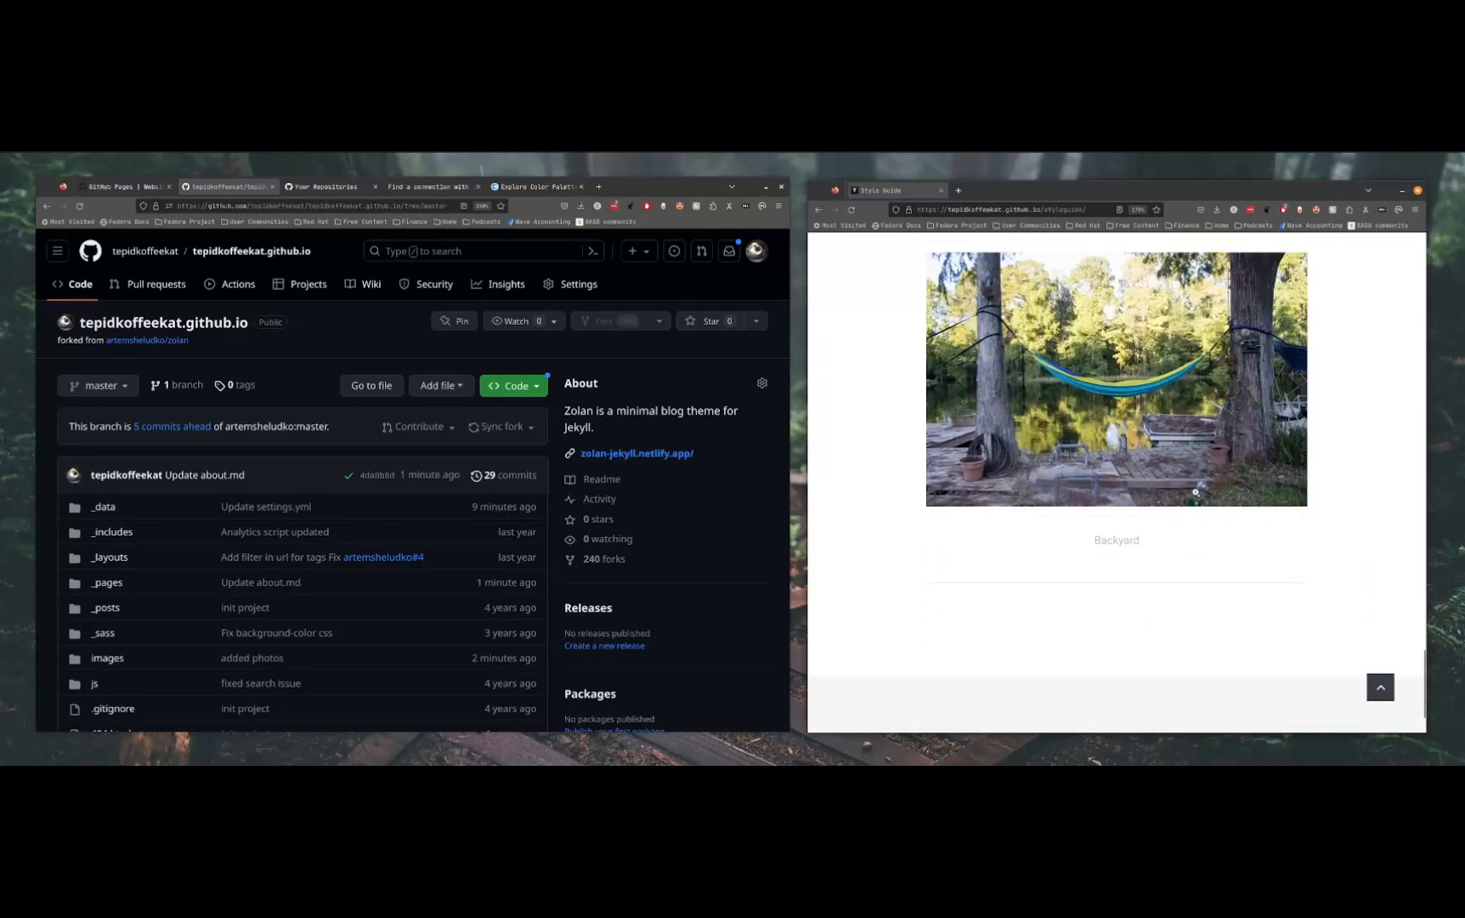
# Examine the Images, Videos, Syntax Highlighter and Quotes examples on the Style Guide page, highlighting the sample code block
pyautogui.scroll(3, 1191, 473)
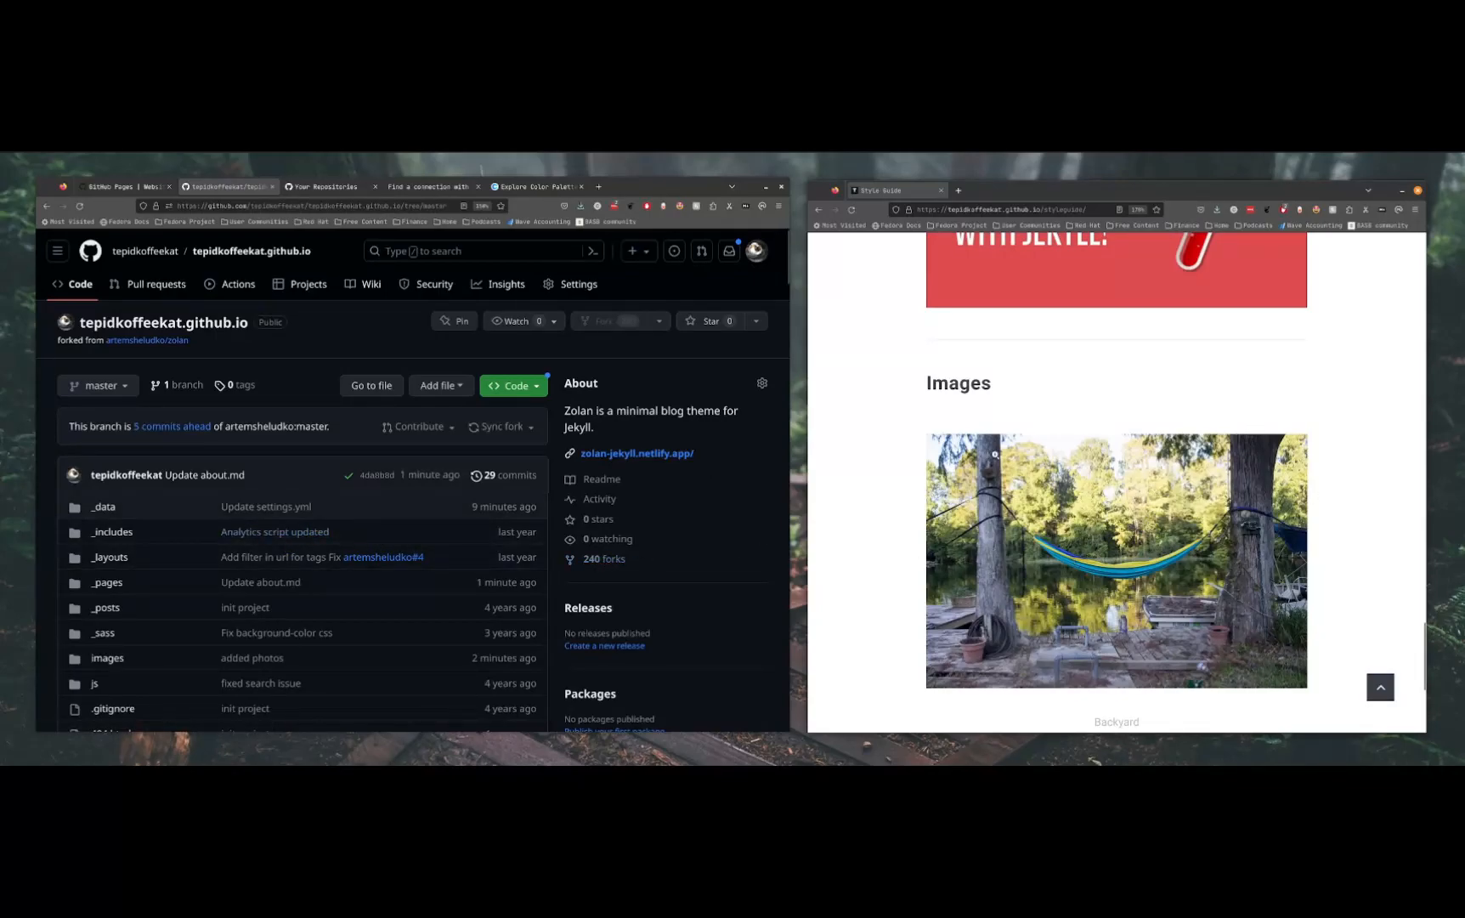
pyautogui.scroll(10, 1266, 405)
pyautogui.scroll(-8, 1266, 406)
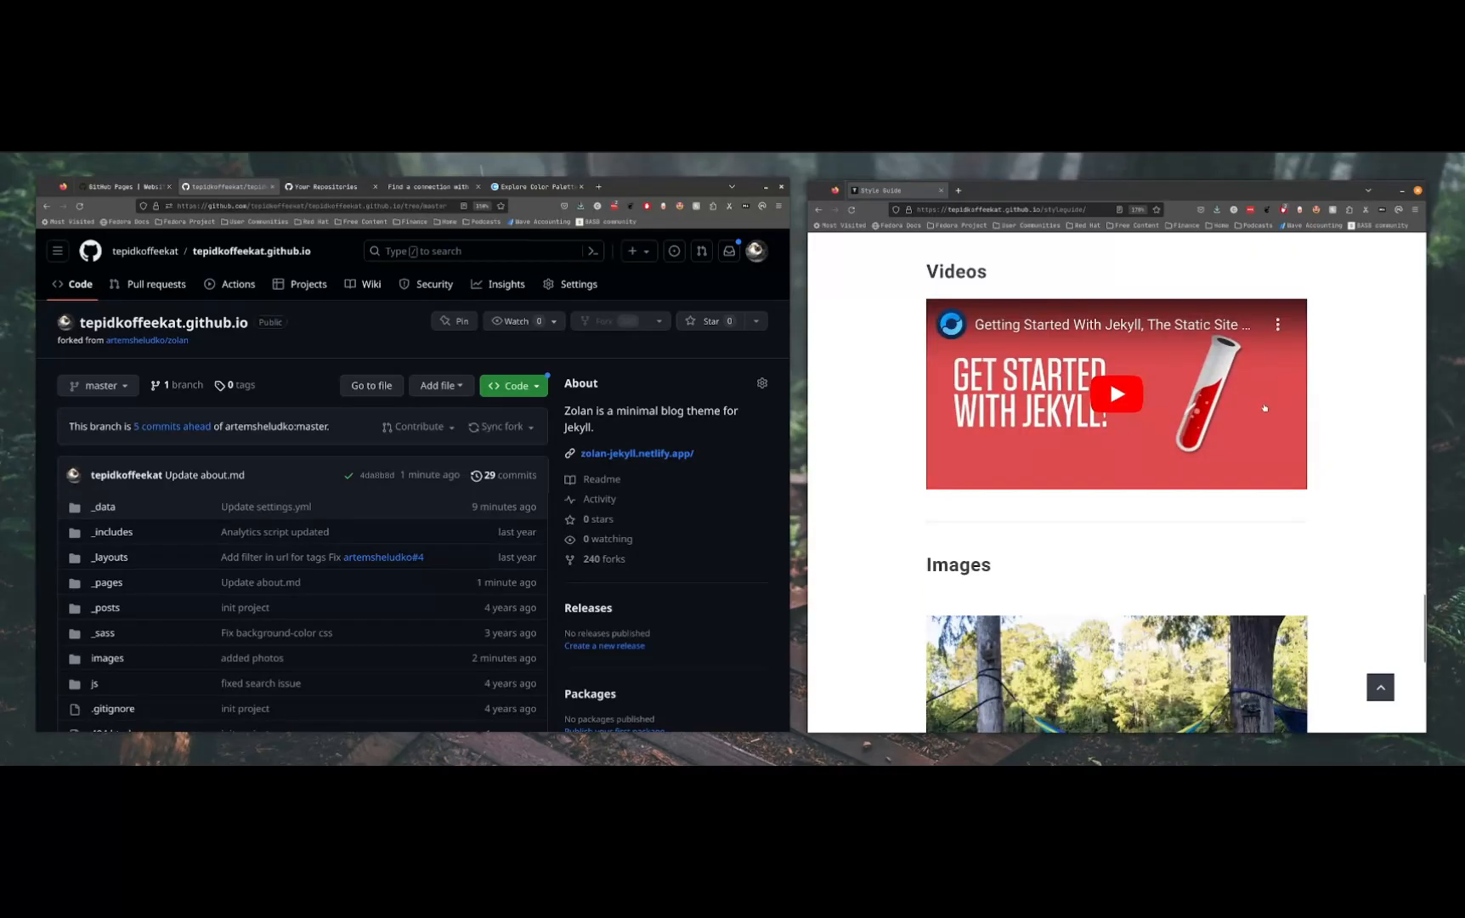
pyautogui.scroll(6, 1266, 405)
pyautogui.scroll(-2, 1062, 603)
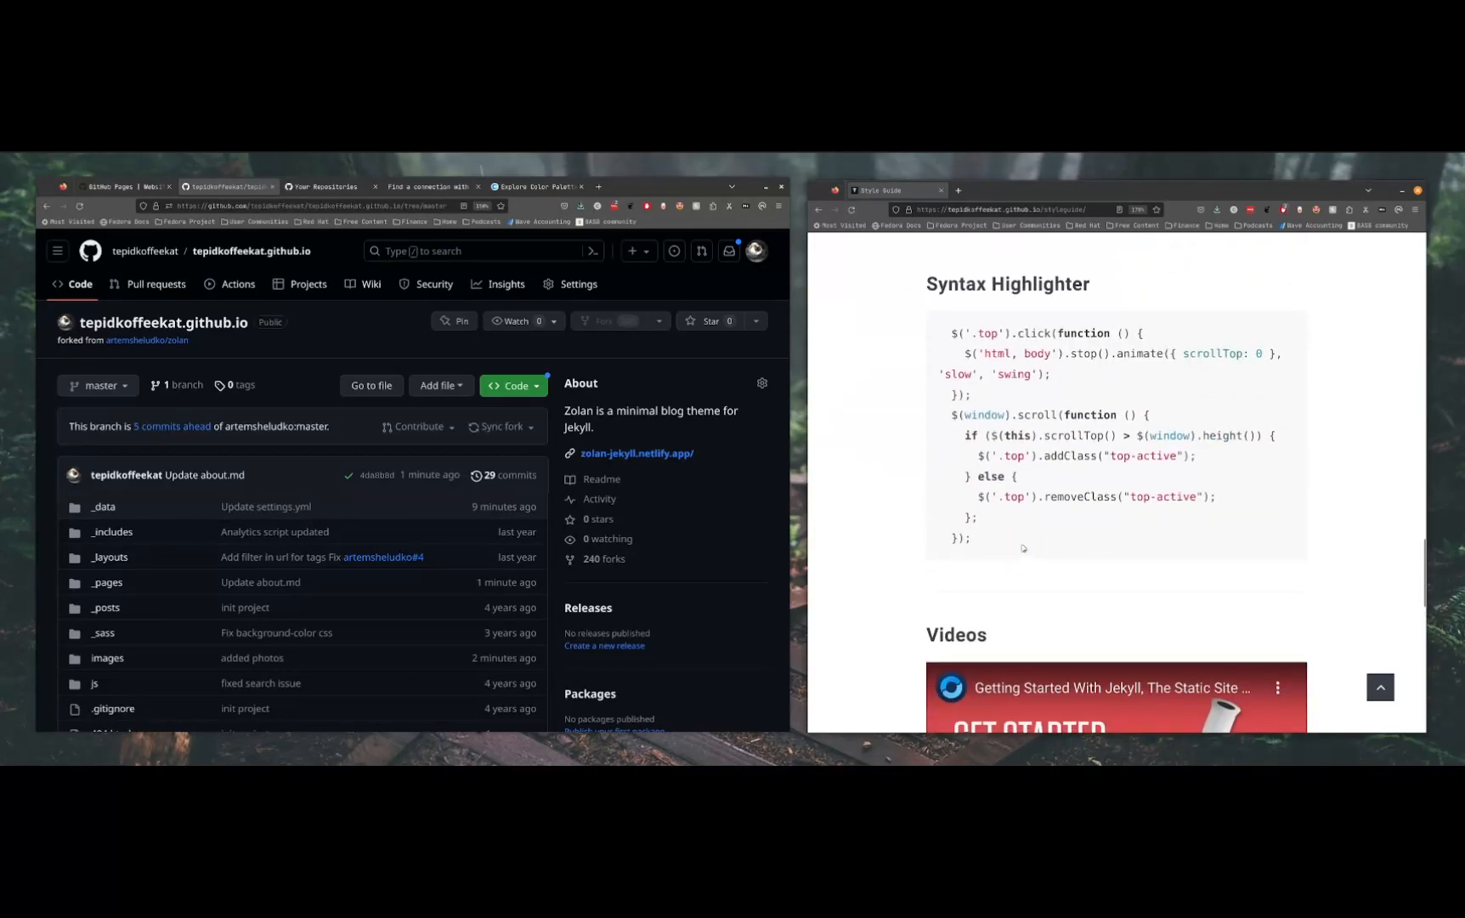
pyautogui.moveTo(1028, 552); pyautogui.dragTo(904, 308)
pyautogui.scroll(4, 1043, 421)
pyautogui.click(1044, 421)
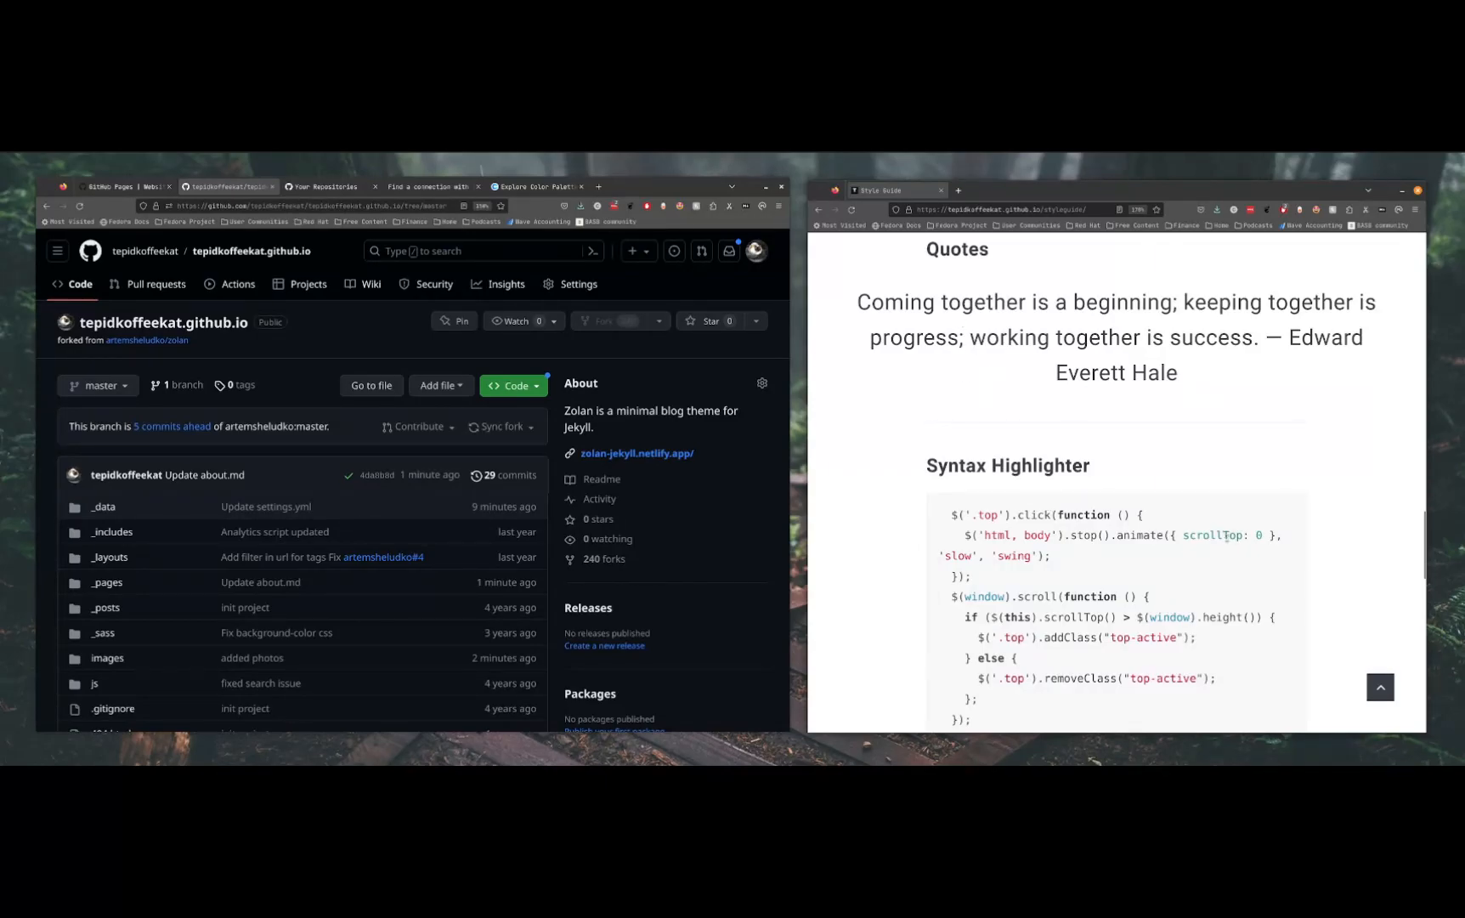
pyautogui.scroll(-2, 1137, 533)
pyautogui.moveTo(1046, 638); pyautogui.dragTo(917, 429)
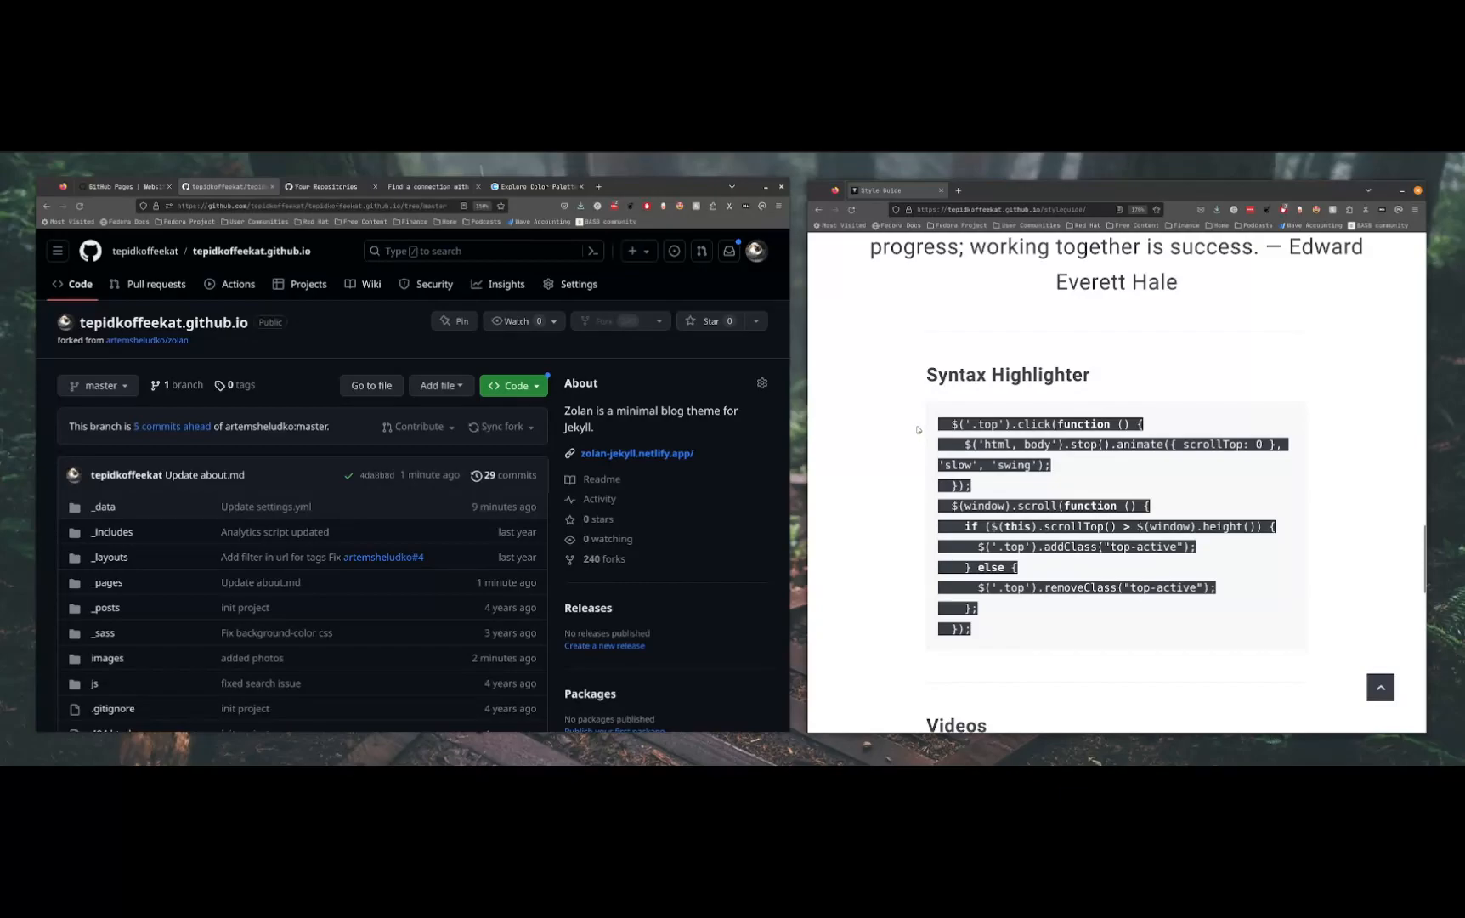
pyautogui.click(1178, 475)
pyautogui.scroll(6, 1133, 417)
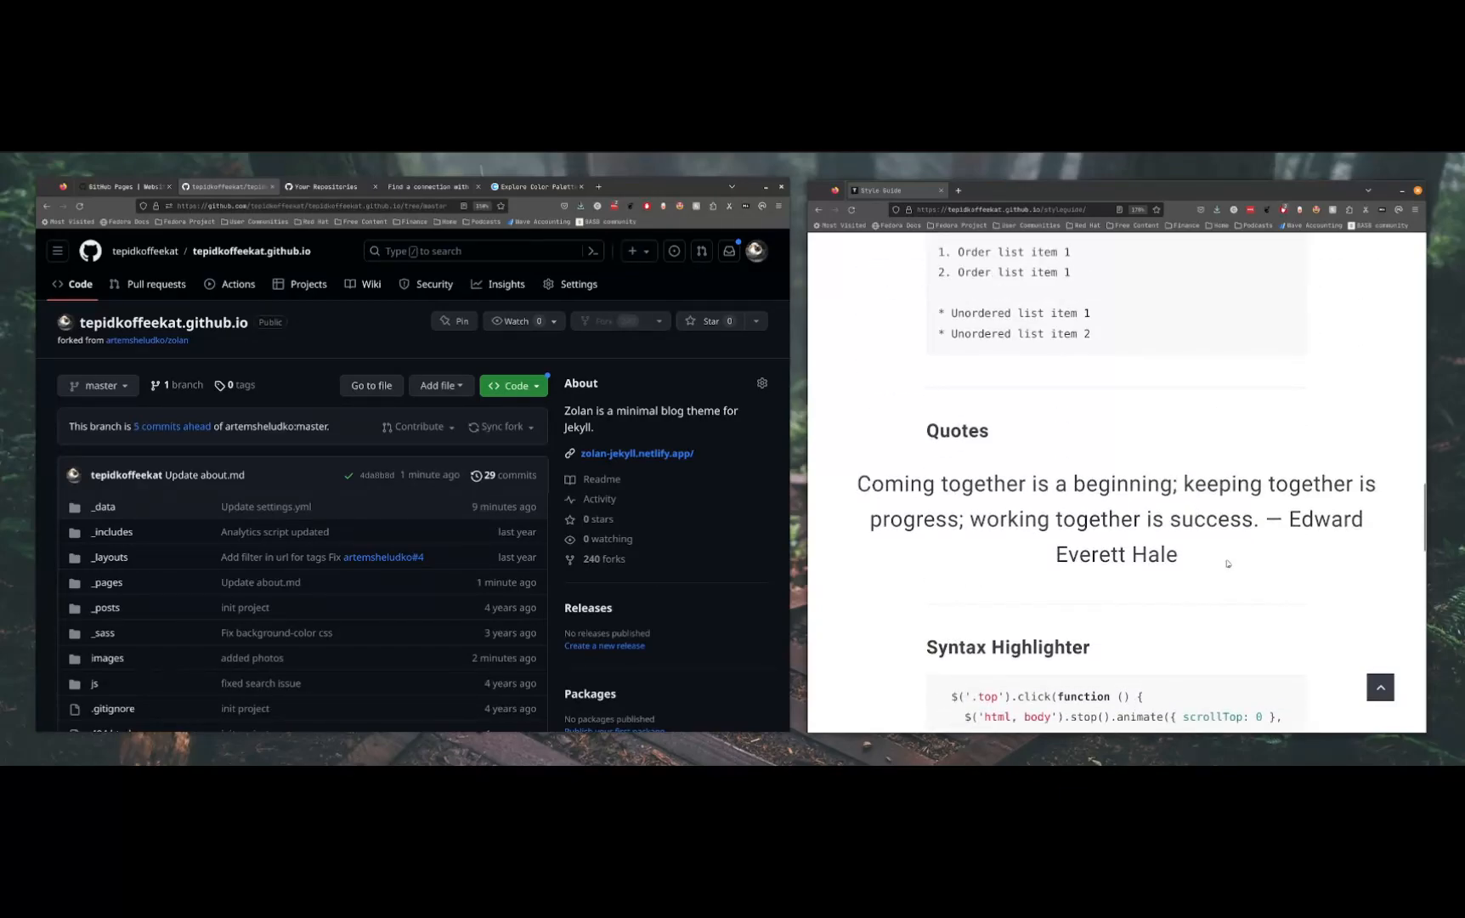
pyautogui.scroll(-15, 1222, 554)
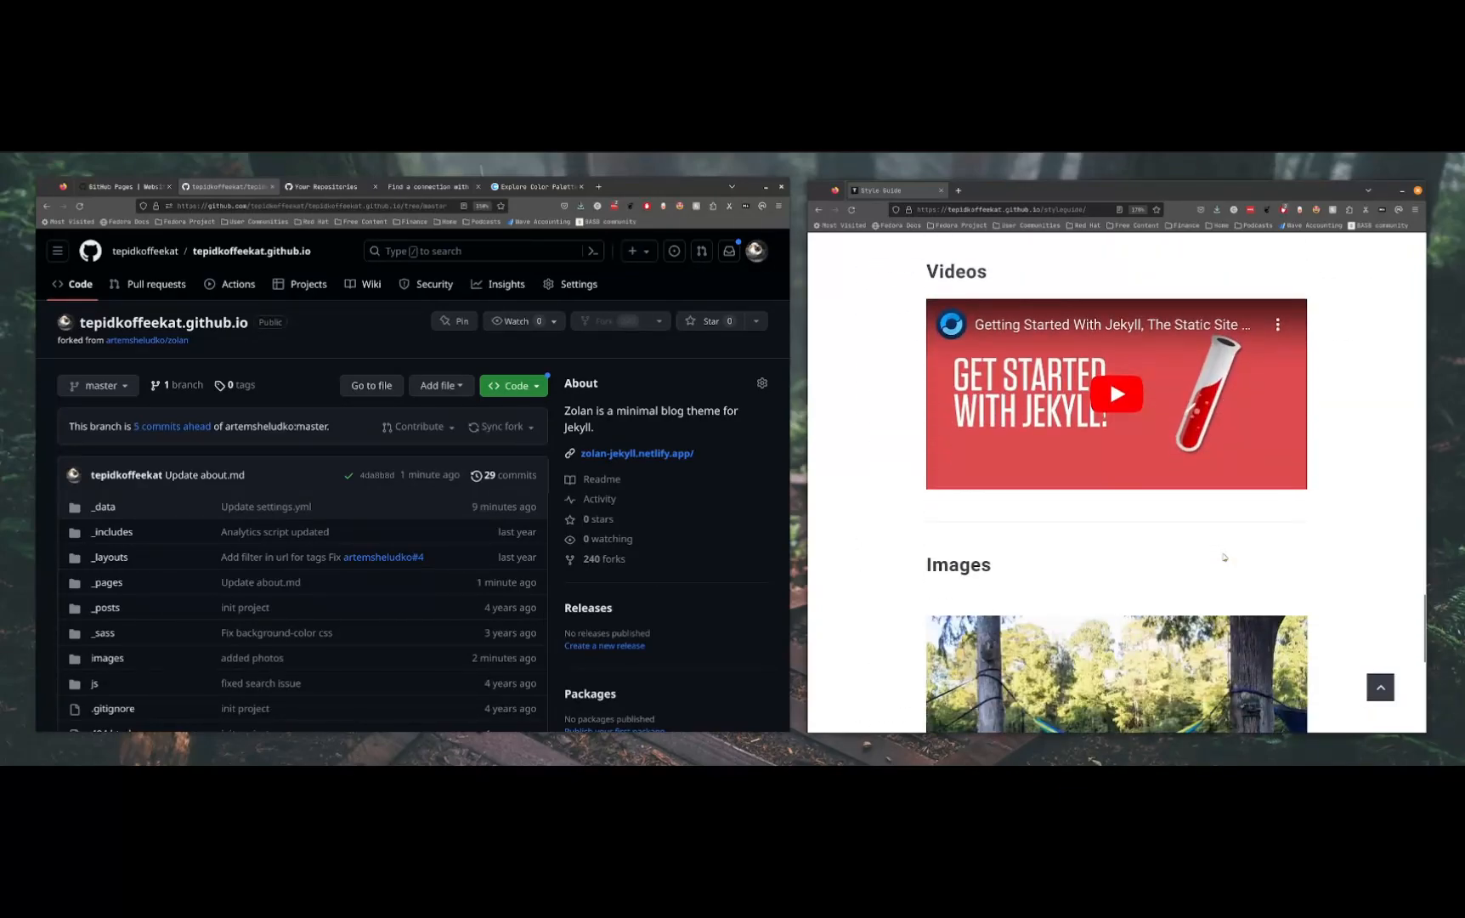
pyautogui.scroll(3, 1225, 504)
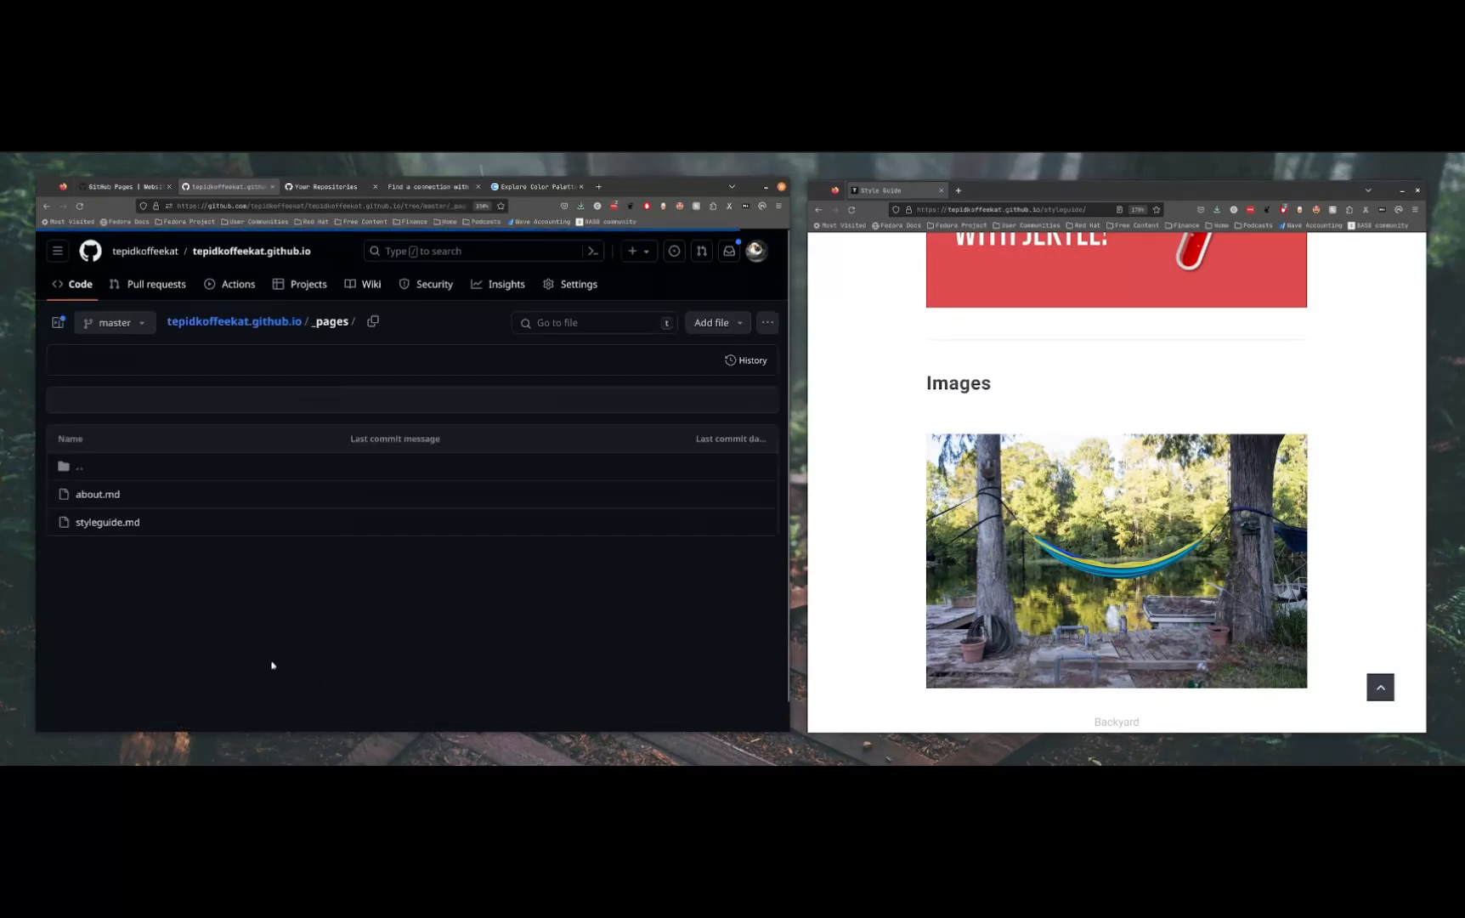
# Open styleguide.md from the _pages folder and display its raw markdown source
pyautogui.click(700, 533)
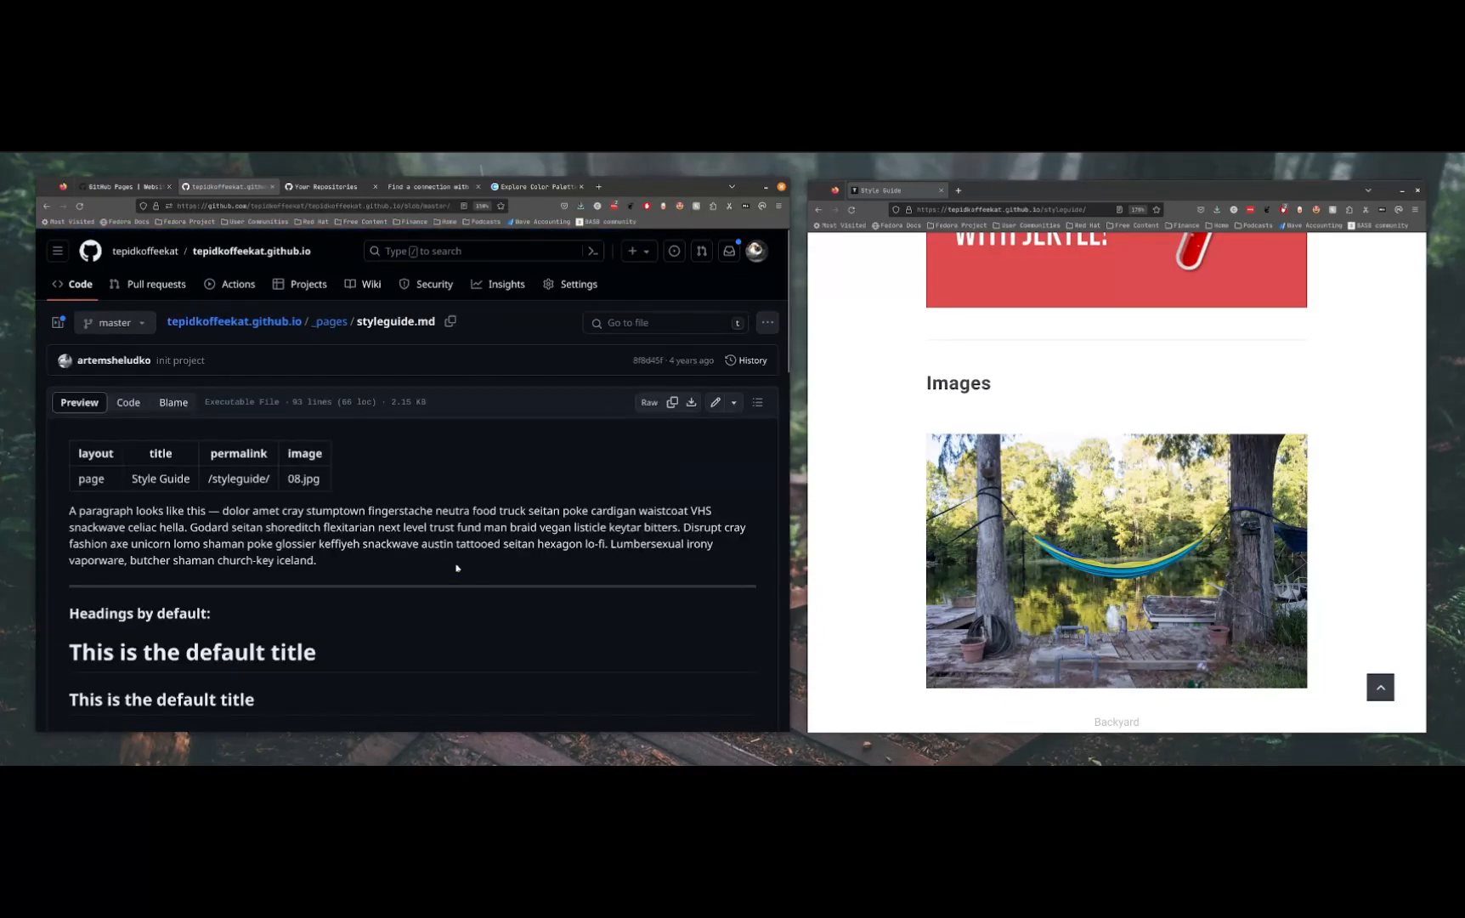
pyautogui.scroll(-5, 450, 560)
pyautogui.scroll(5, 583, 374)
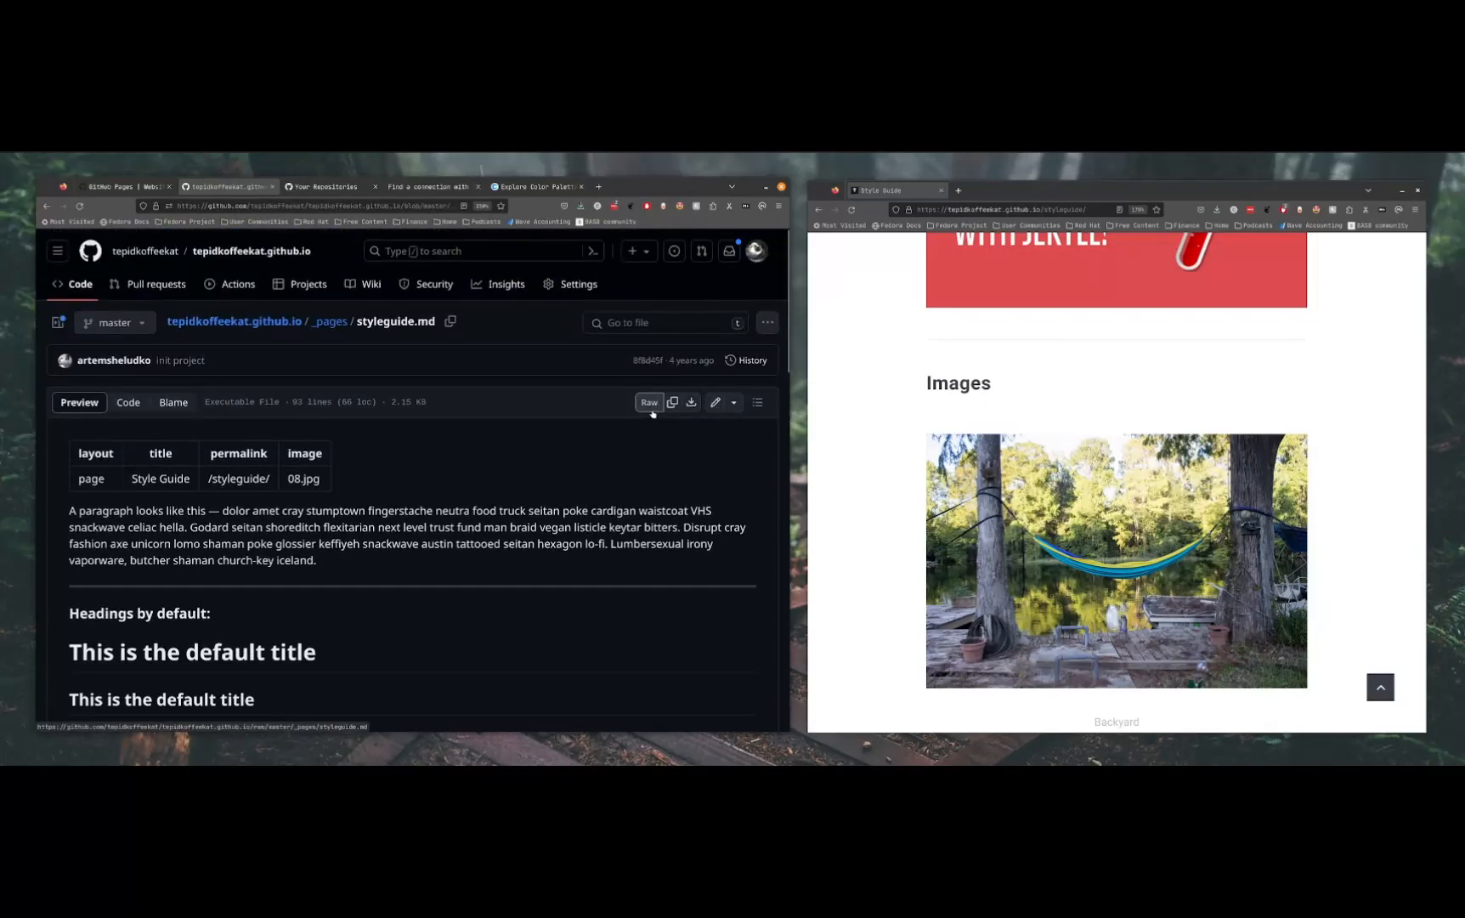
pyautogui.click(650, 407)
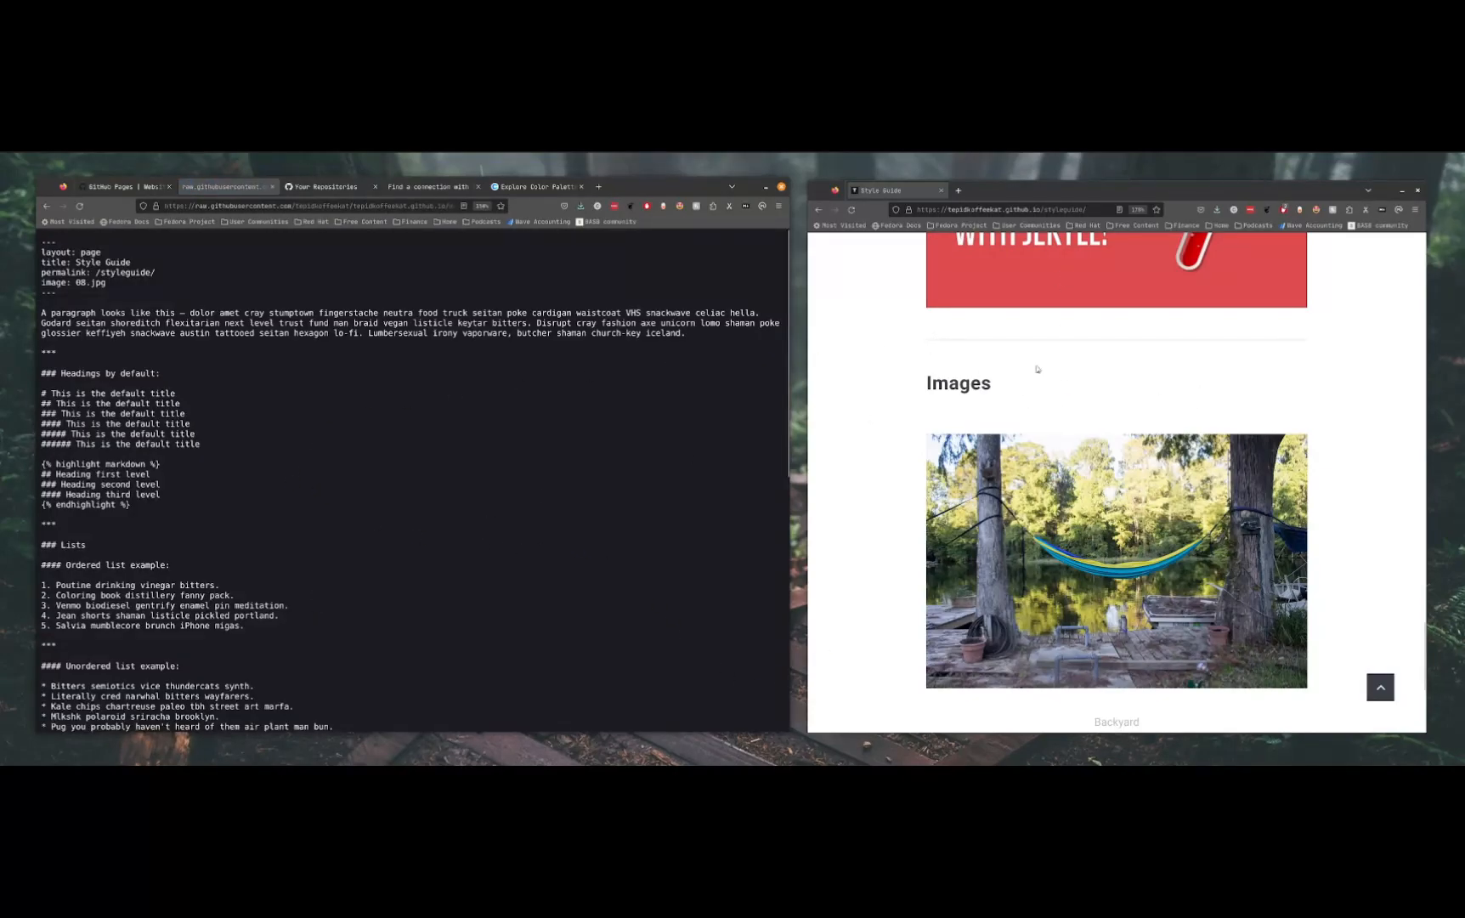
# Compare the default headings on the rendered Style Guide page with their raw markdown source
pyautogui.scroll(-12, 1071, 374)
pyautogui.scroll(5, 1076, 386)
pyautogui.scroll(10, 1076, 385)
pyautogui.scroll(-3, 1078, 415)
pyautogui.scroll(-3, 1077, 415)
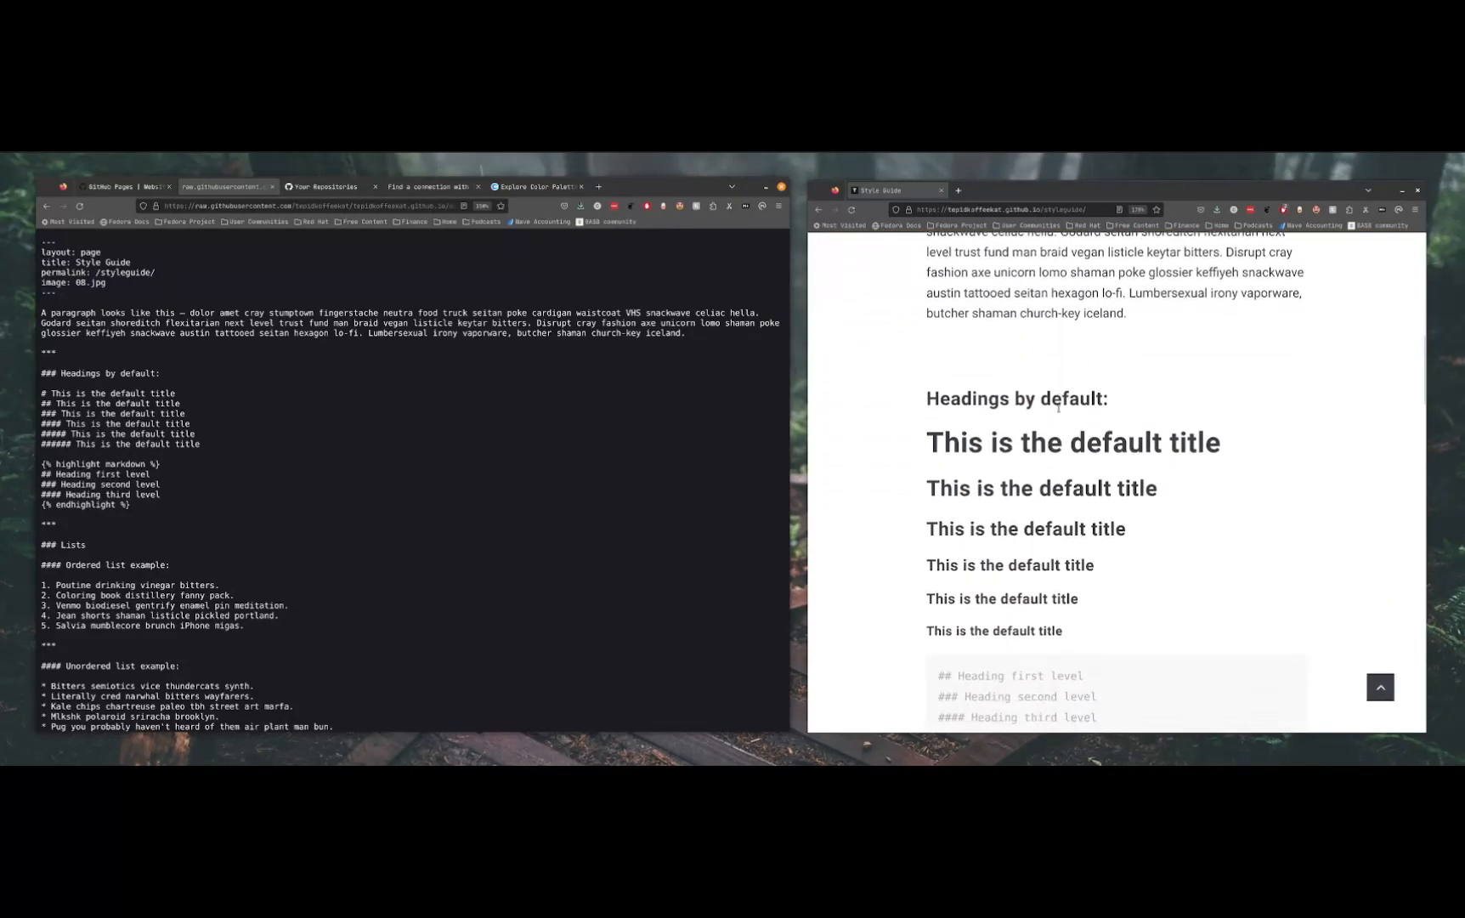
# Highlight the first- and sixth-level default titles in the raw markdown and match each with its rendered heading
pyautogui.tripleClick(100, 396)
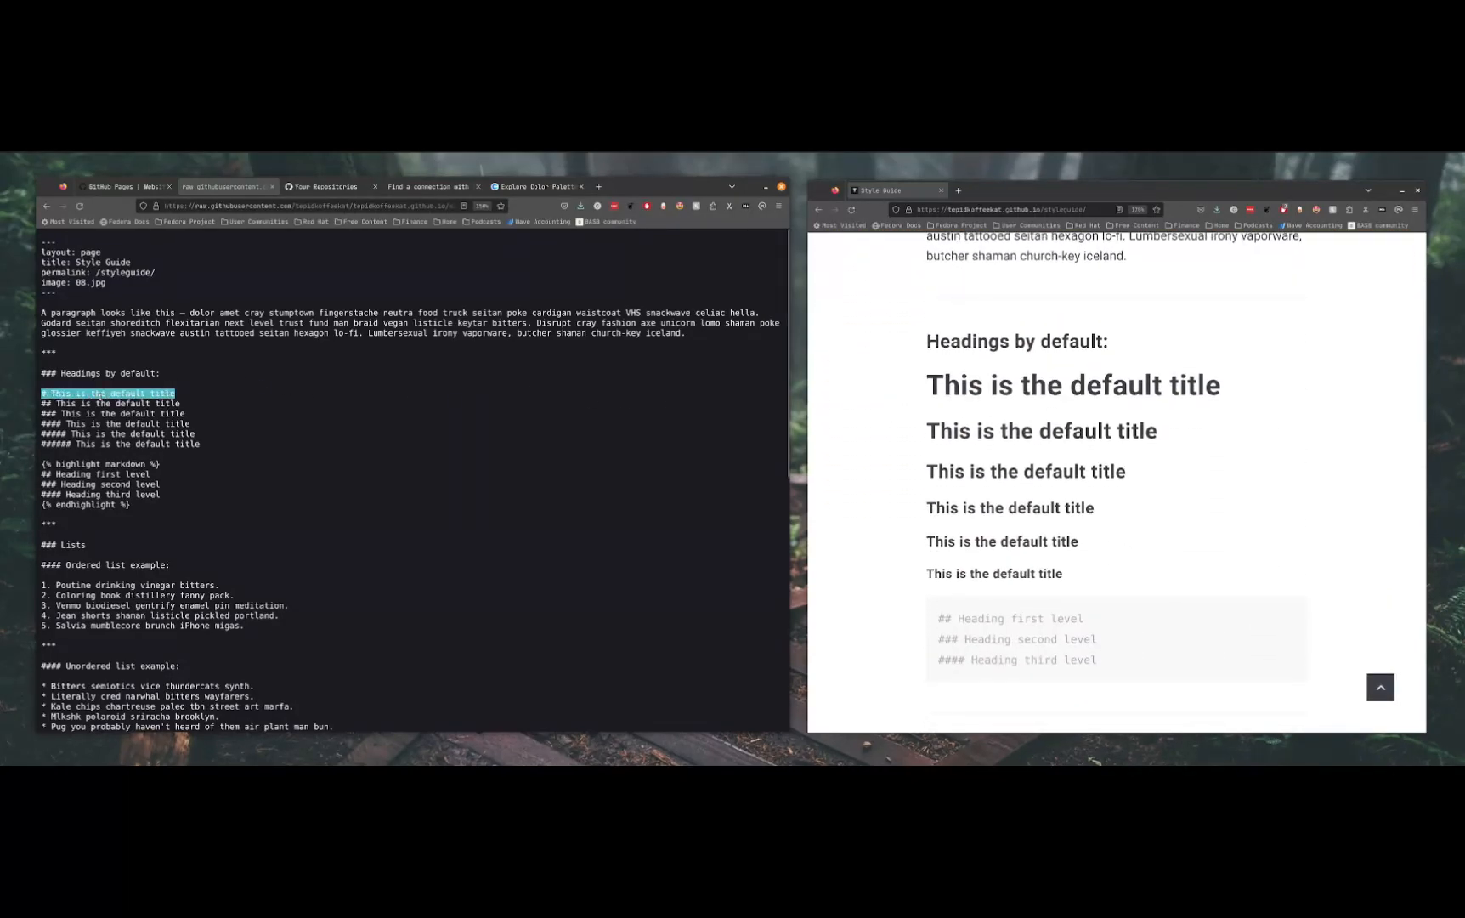
pyautogui.tripleClick(1039, 388)
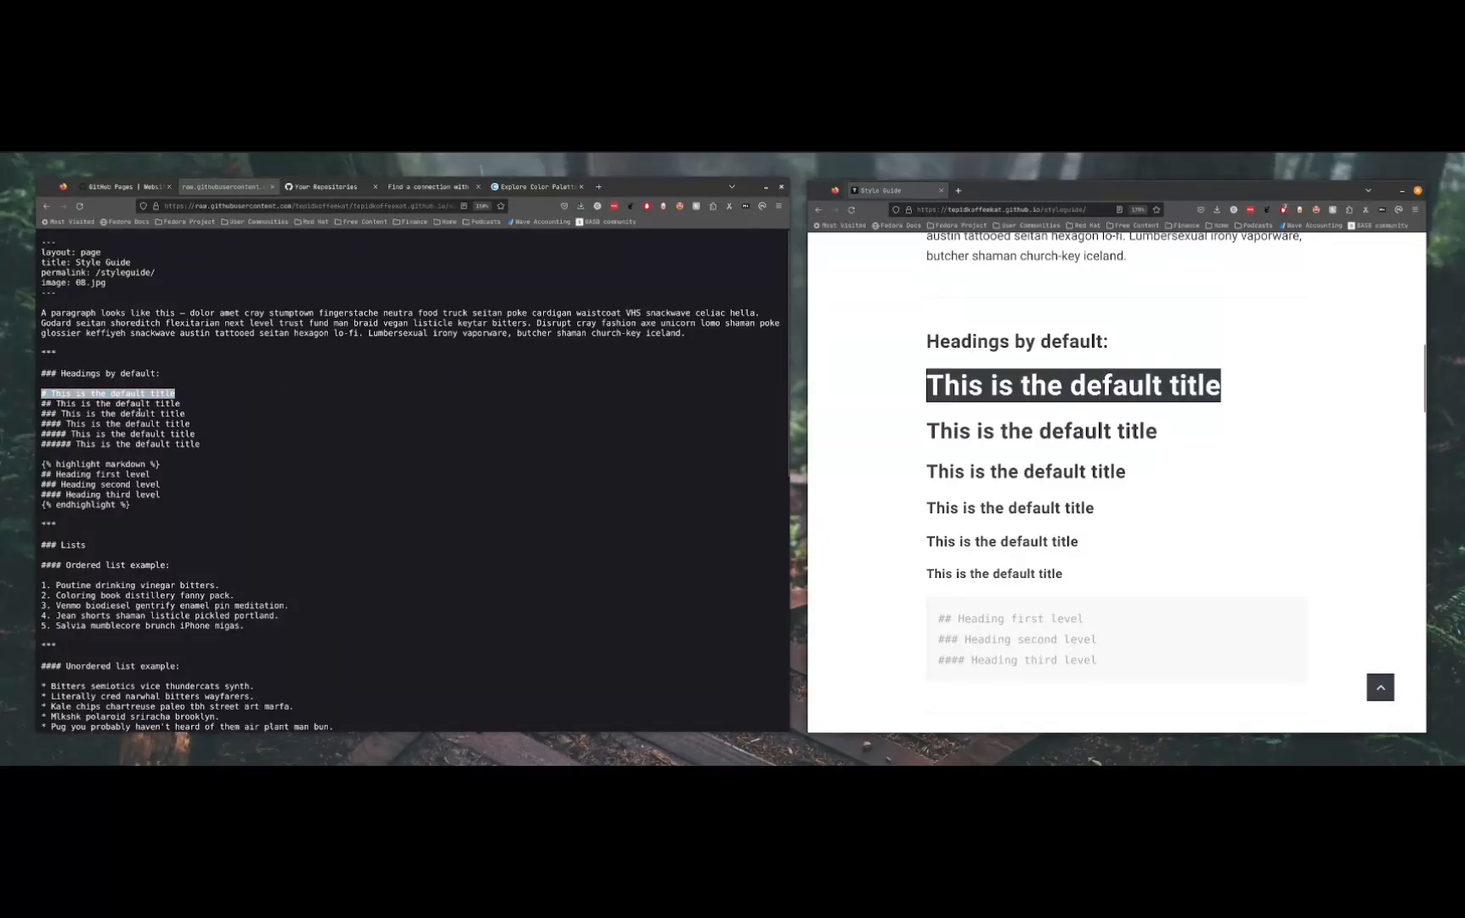
pyautogui.tripleClick(117, 444)
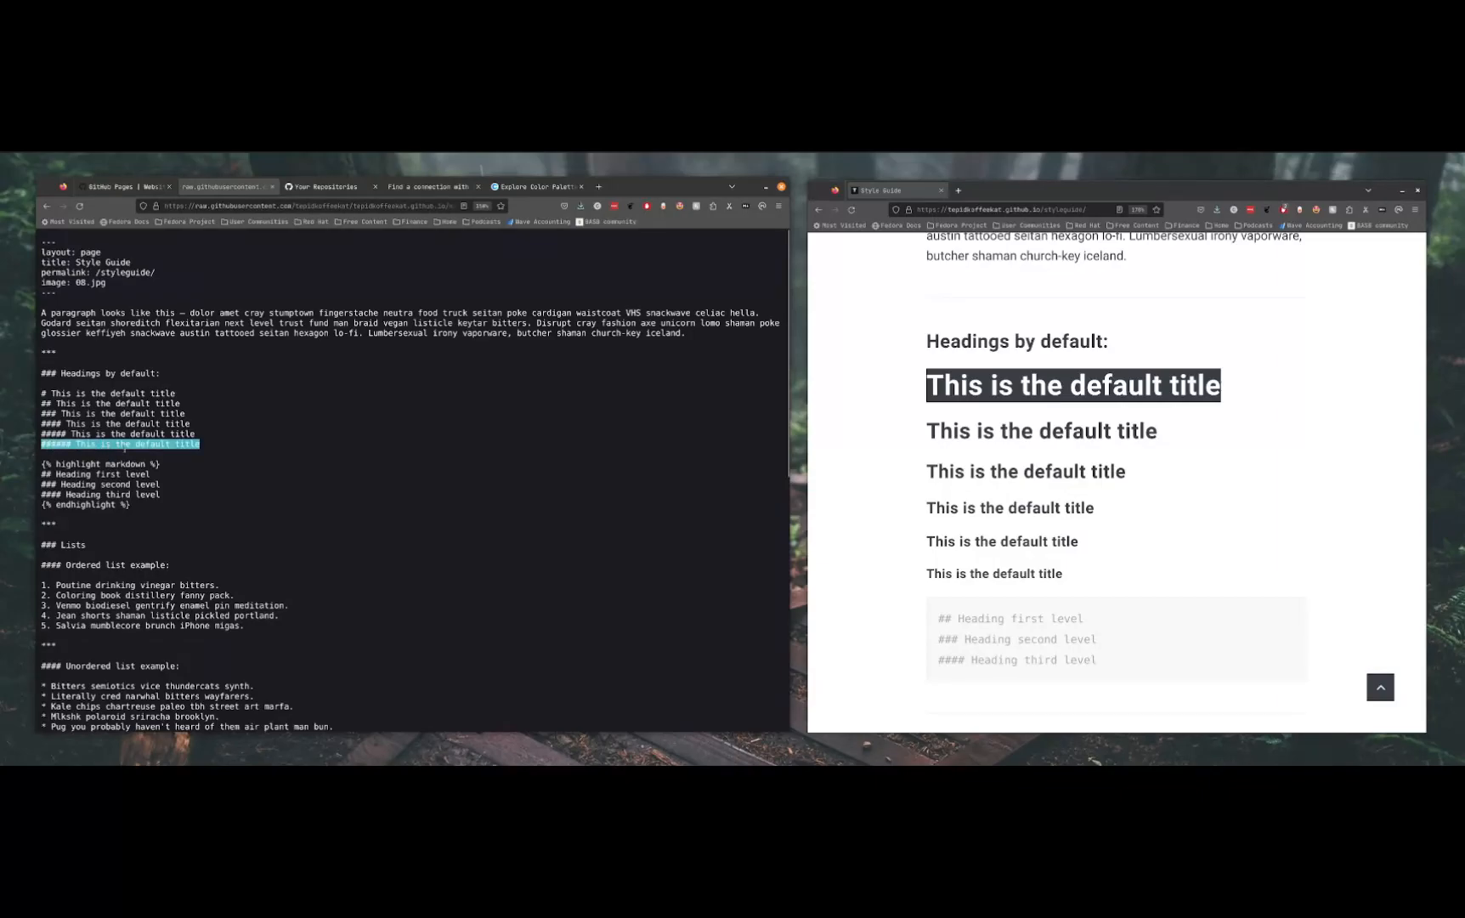
pyautogui.tripleClick(1027, 575)
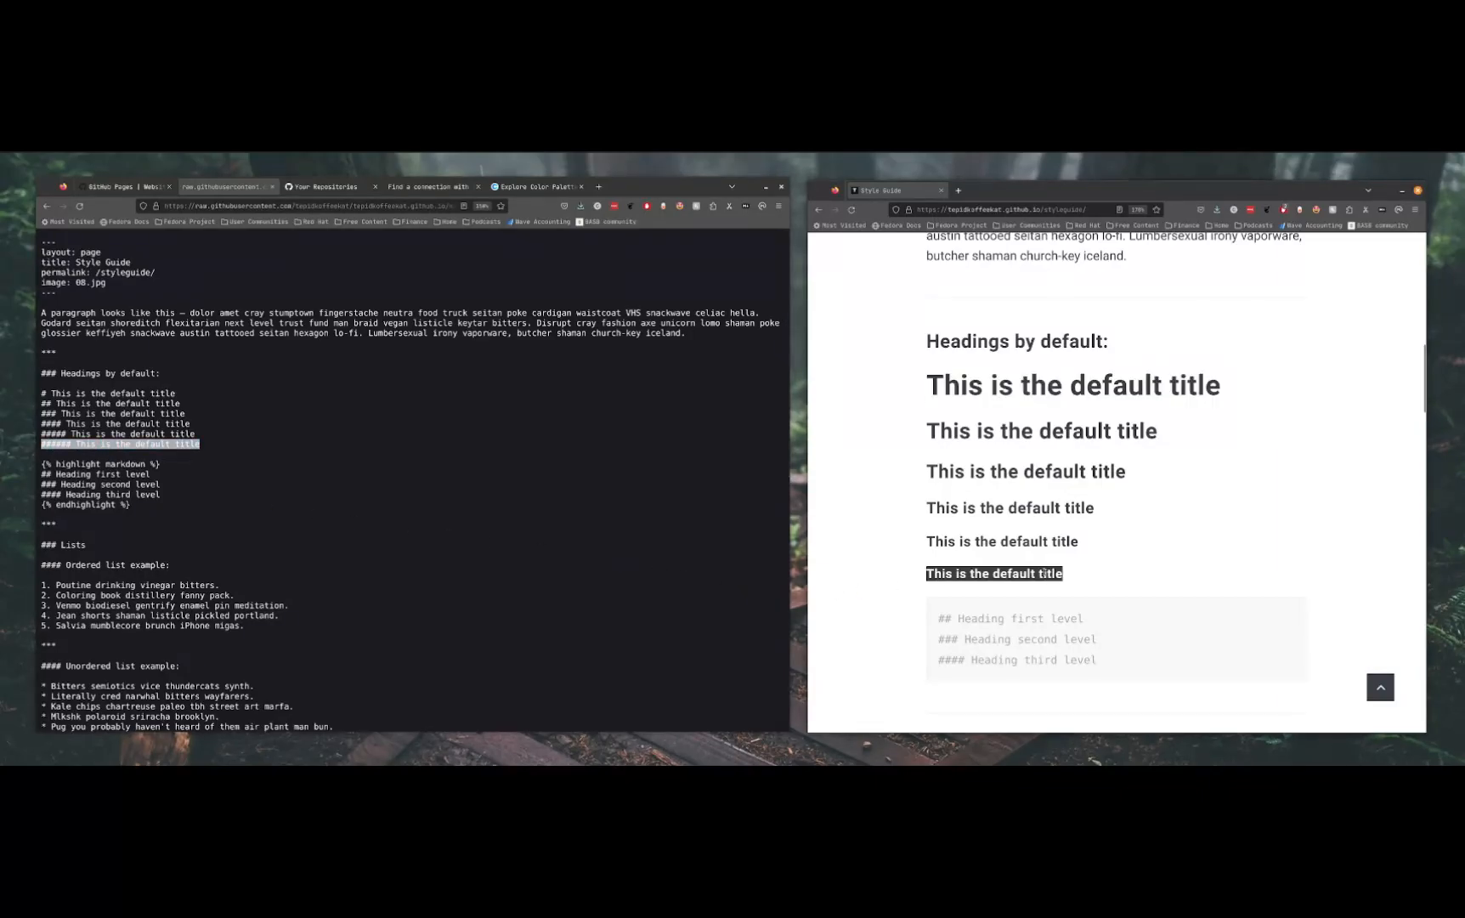
pyautogui.click(608, 494)
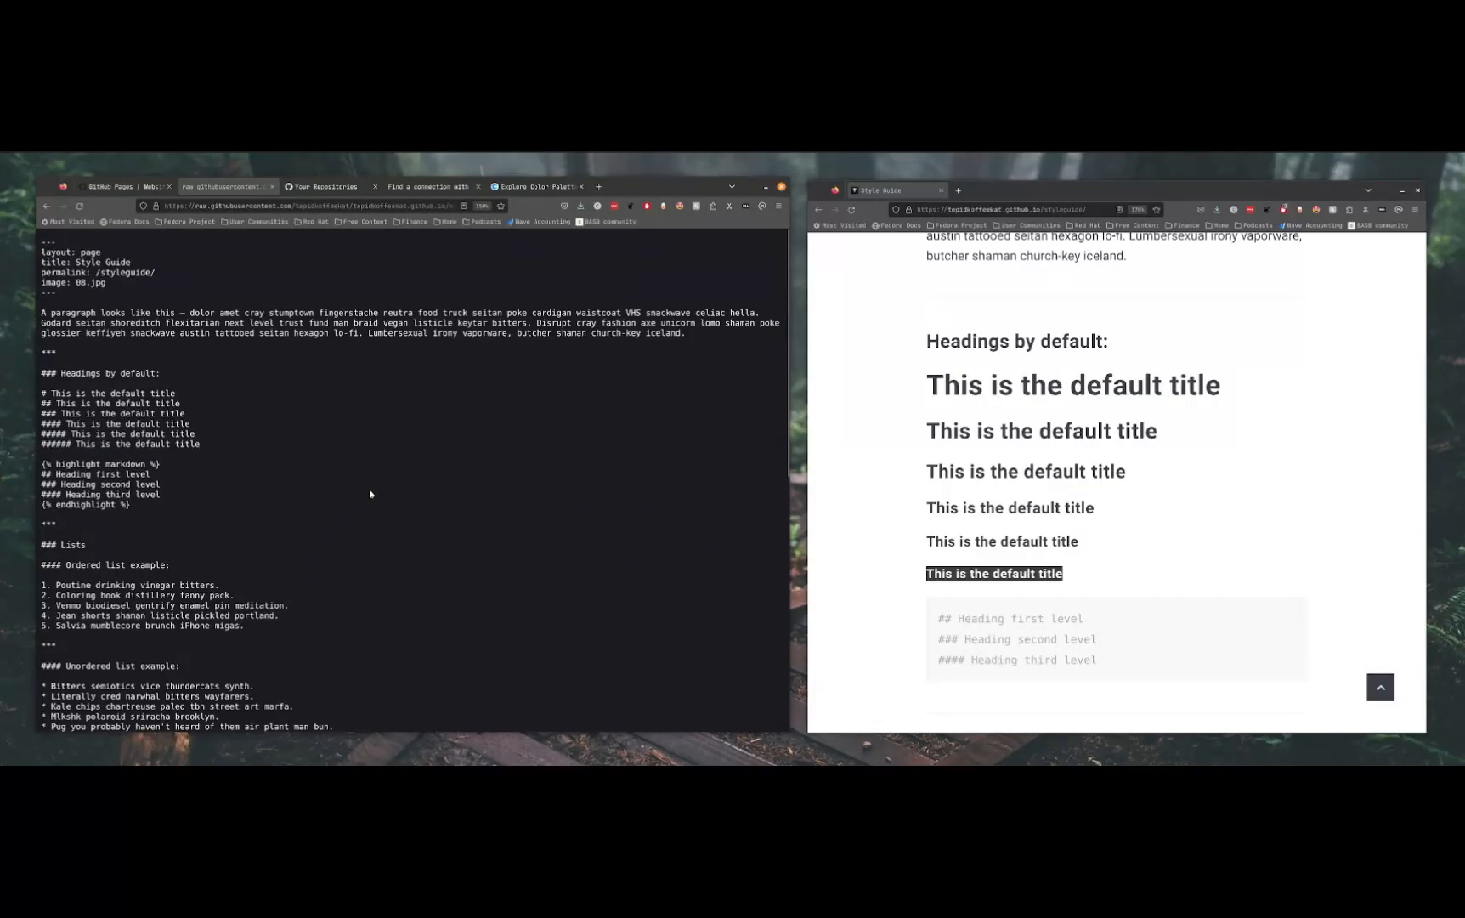
# Compare the Images section in the raw markdown with the rendered Backyard image on the Style Guide page
pyautogui.scroll(-10, 370, 494)
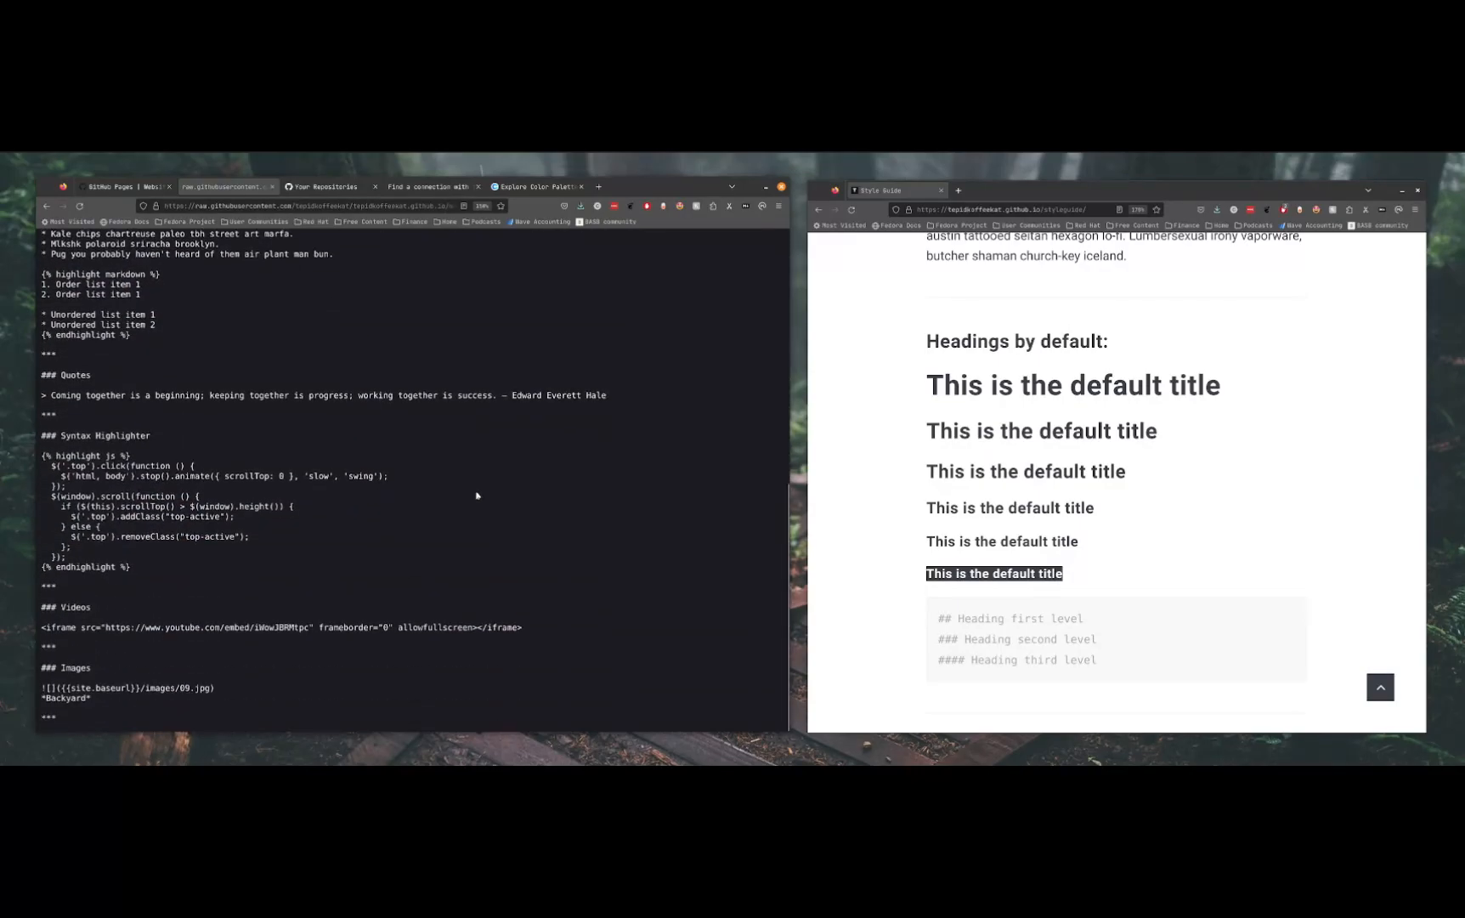
pyautogui.moveTo(246, 702); pyautogui.dragTo(39, 663)
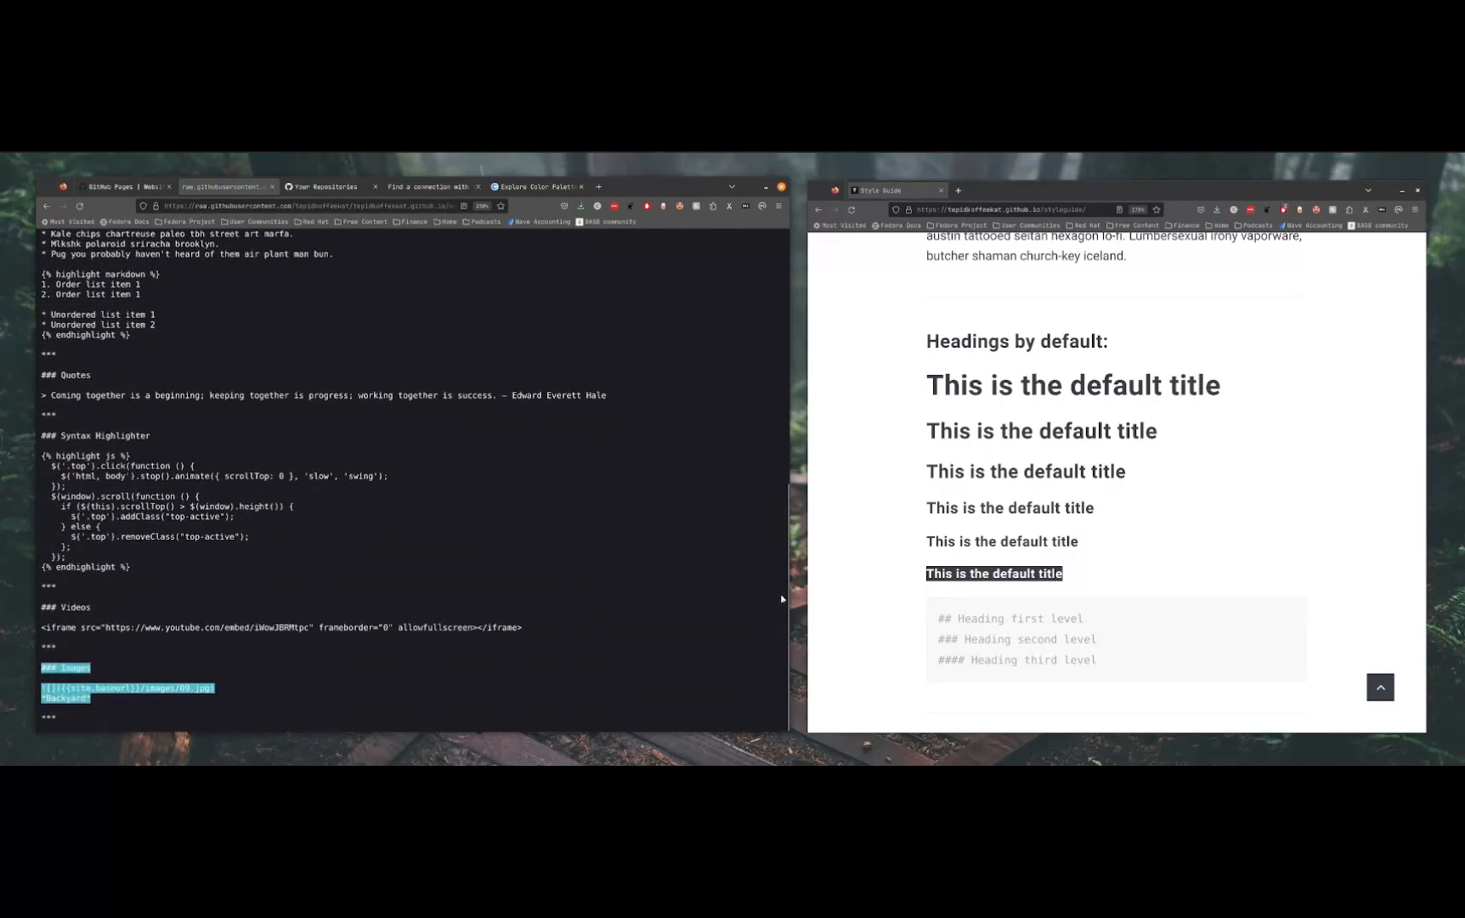
pyautogui.scroll(-10, 1236, 527)
pyautogui.scroll(-5, 1244, 514)
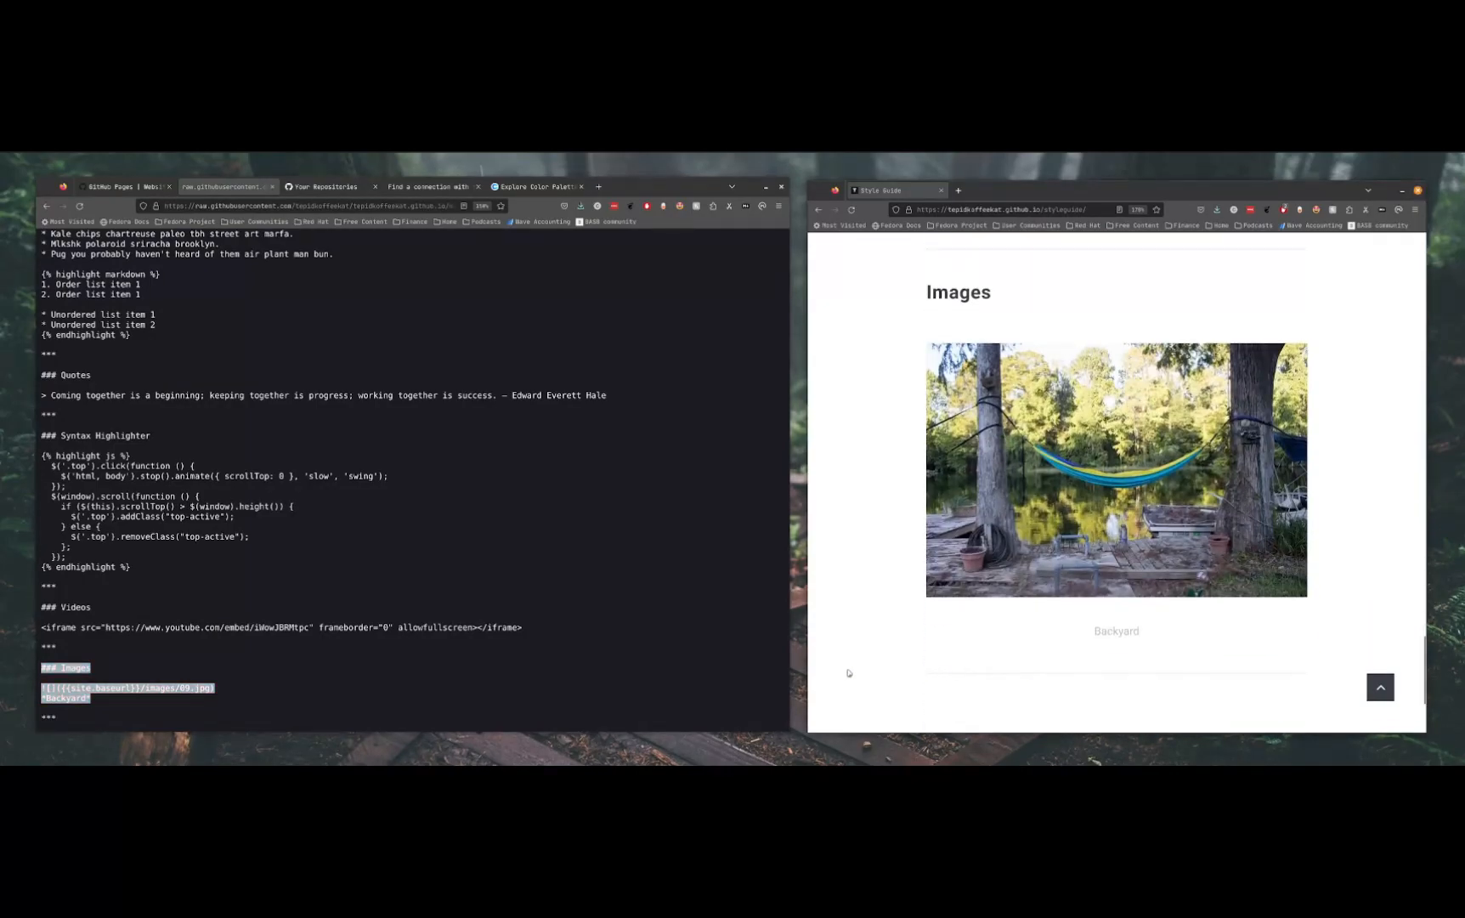
pyautogui.click(306, 719)
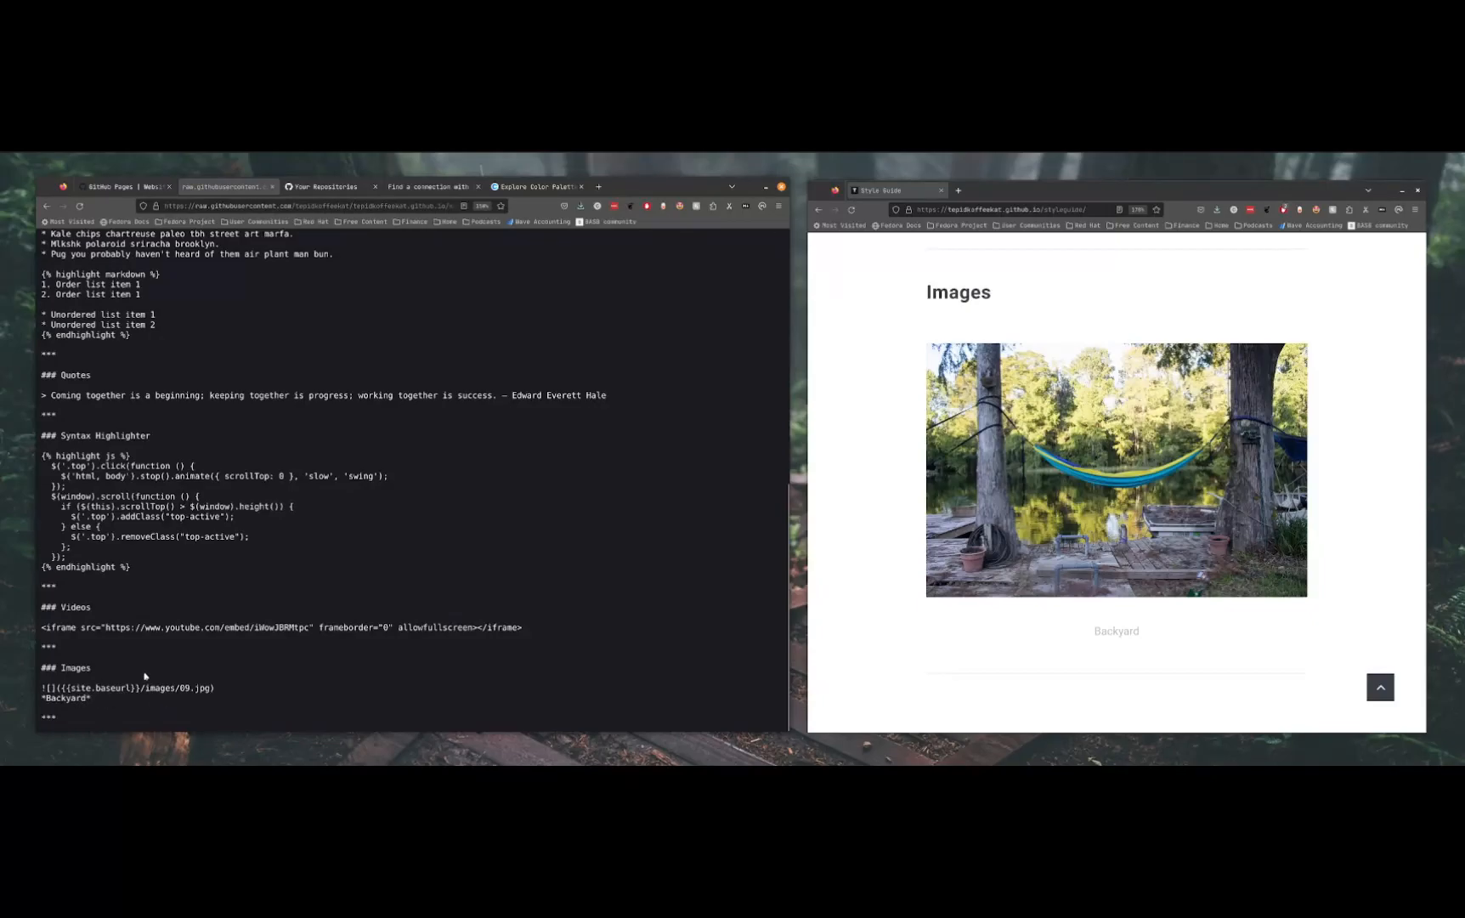
# Enlarge the raw markdown text and examine the image syntax, highlighting the {{site.baseurl}}/images/ path and the 09.jpg file name
pyautogui.scroll(2, 136, 699)
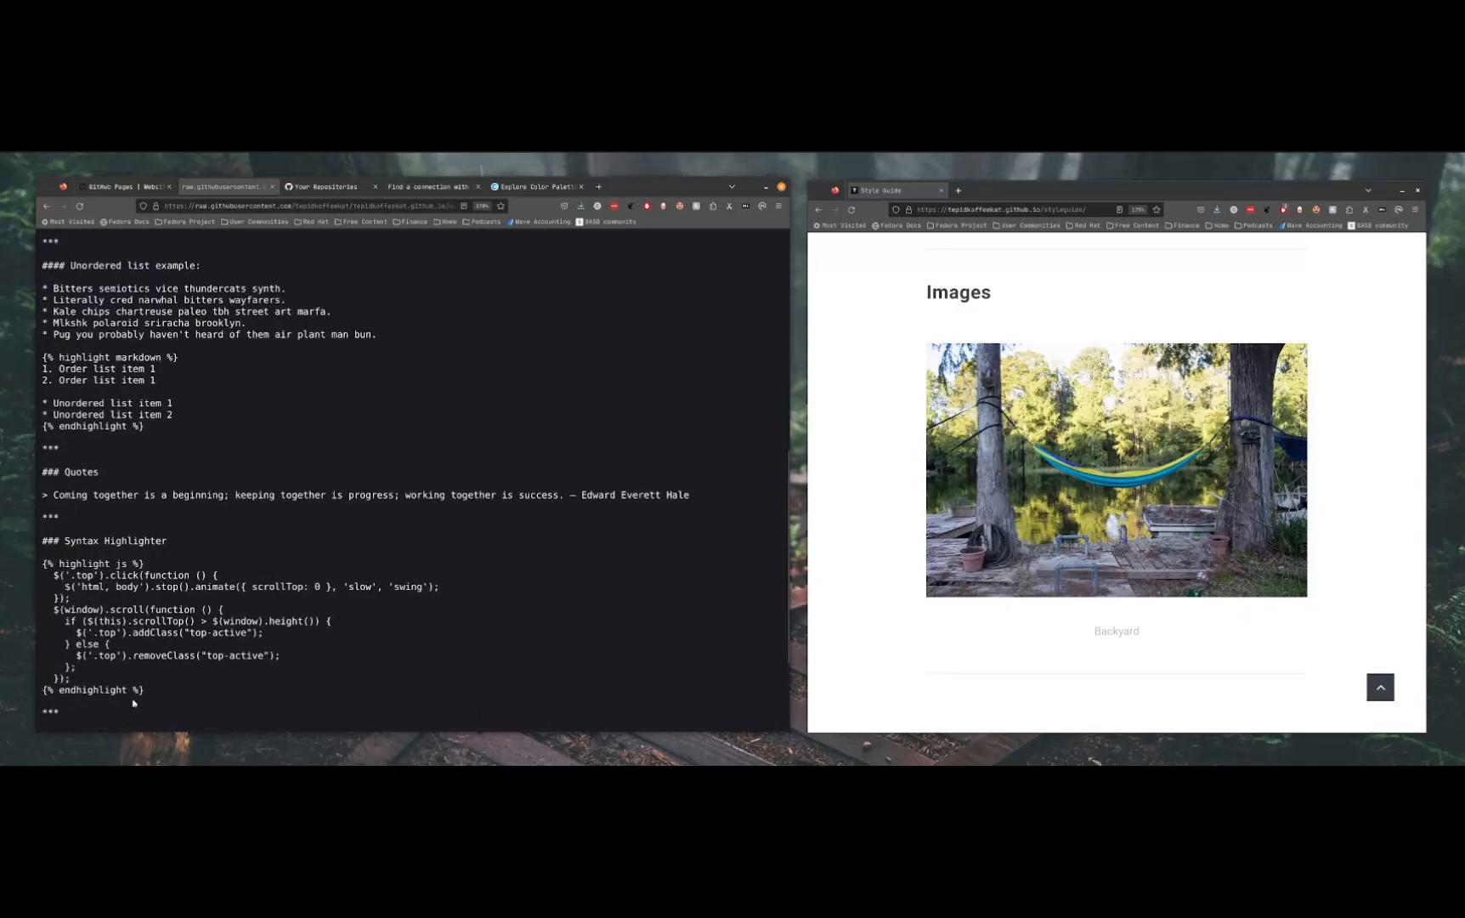
pyautogui.scroll(-3, 172, 691)
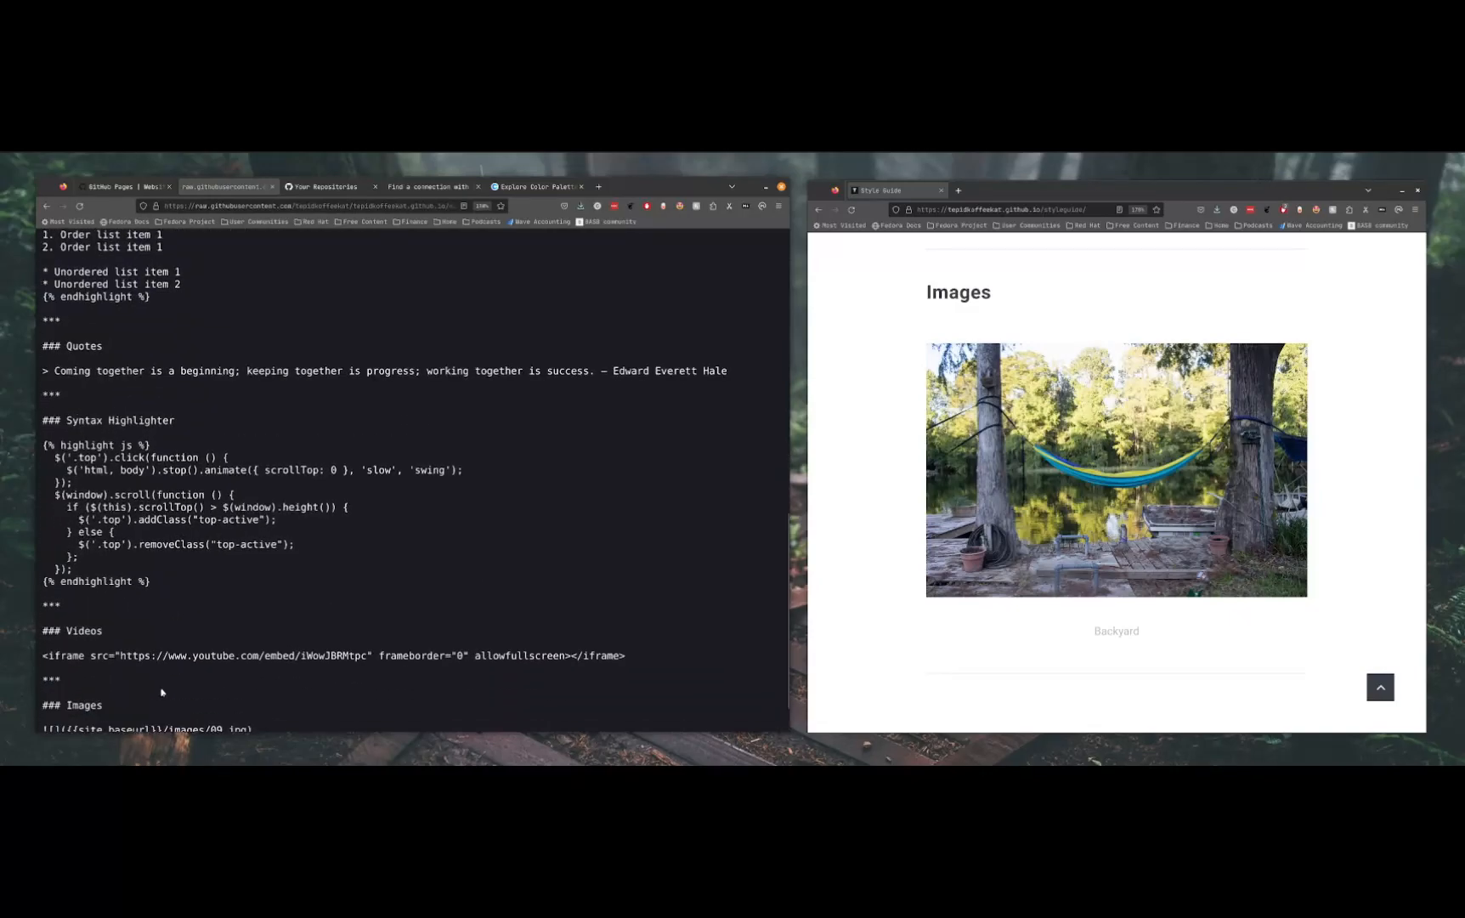
pyautogui.scroll(1, 162, 692)
pyautogui.scroll(1, 162, 692)
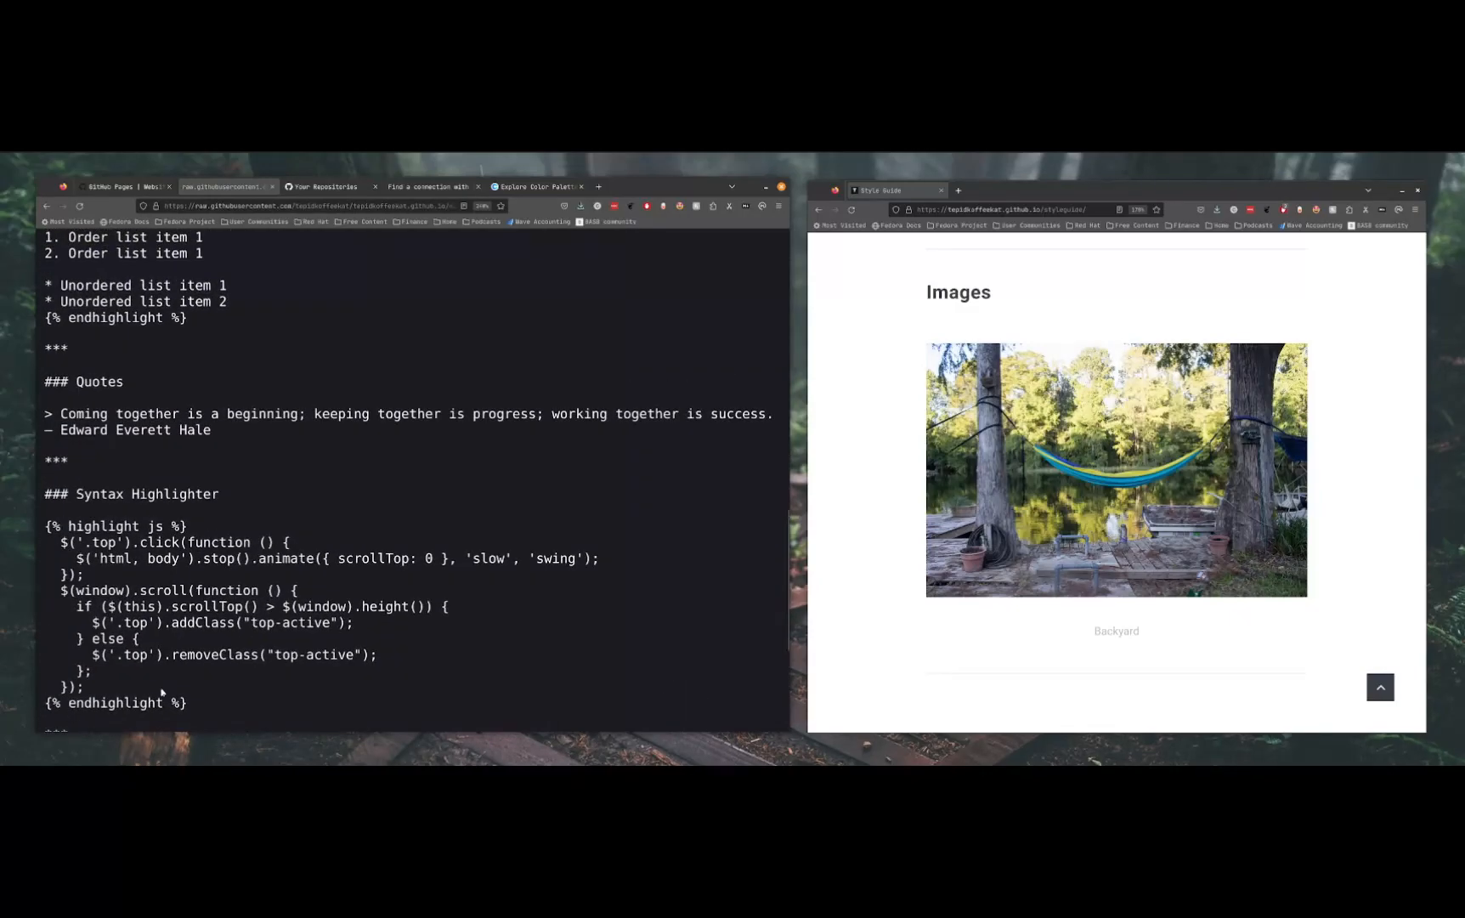
pyautogui.scroll(-3, 160, 690)
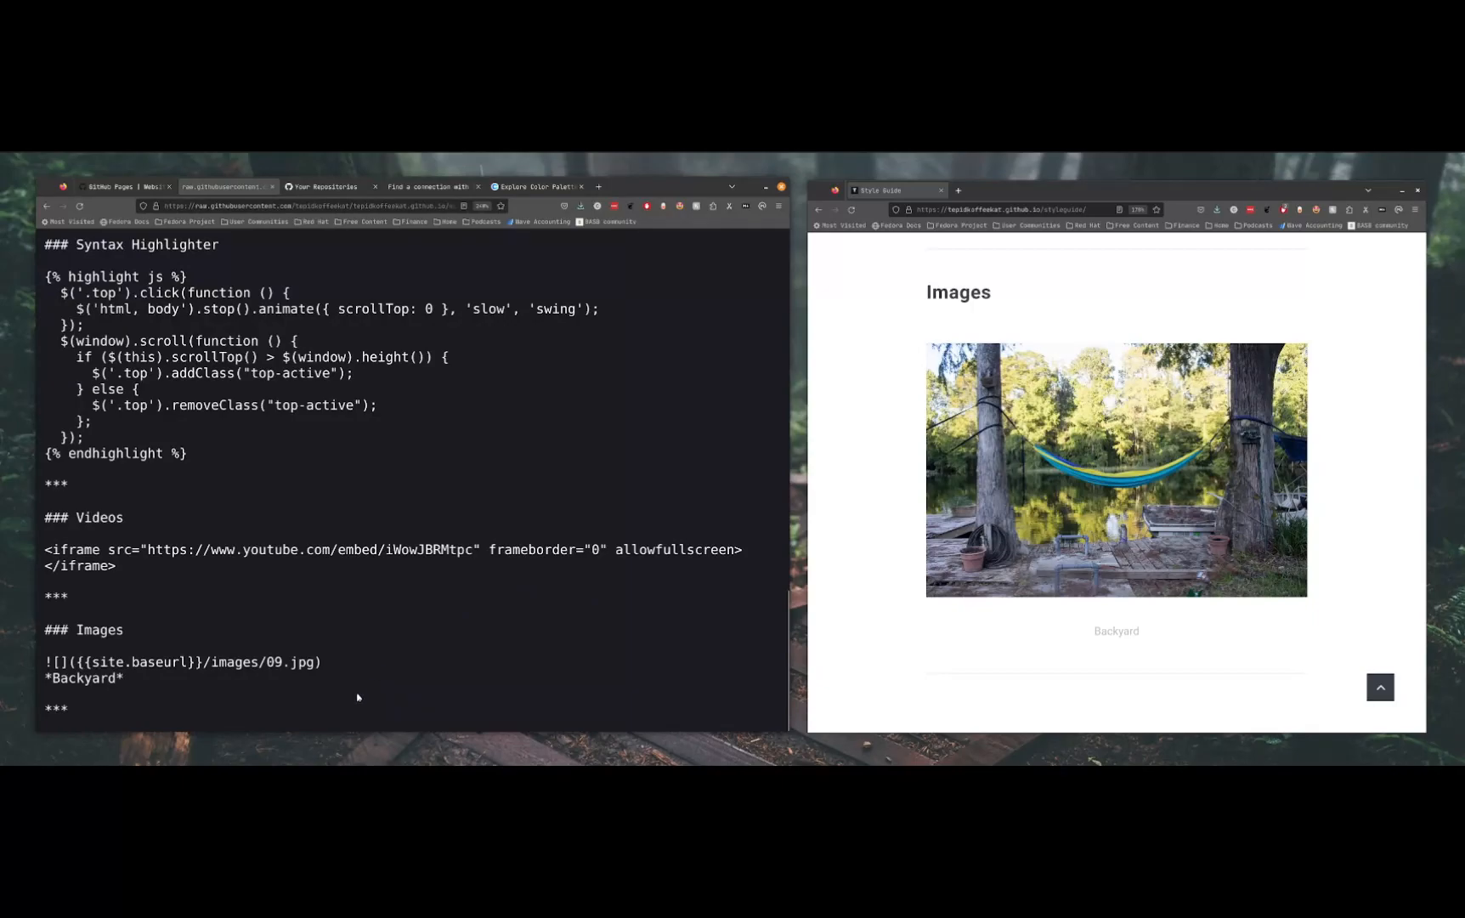
pyautogui.moveTo(320, 662); pyautogui.dragTo(267, 662)
pyautogui.click(268, 662)
pyautogui.moveTo(266, 662)
pyautogui.mouseDown()
pyautogui.moveTo(321, 662)
pyautogui.moveTo(282, 662)
pyautogui.mouseUp()
pyautogui.doubleClick(302, 663)
pyautogui.moveTo(265, 662); pyautogui.dragTo(34, 660)
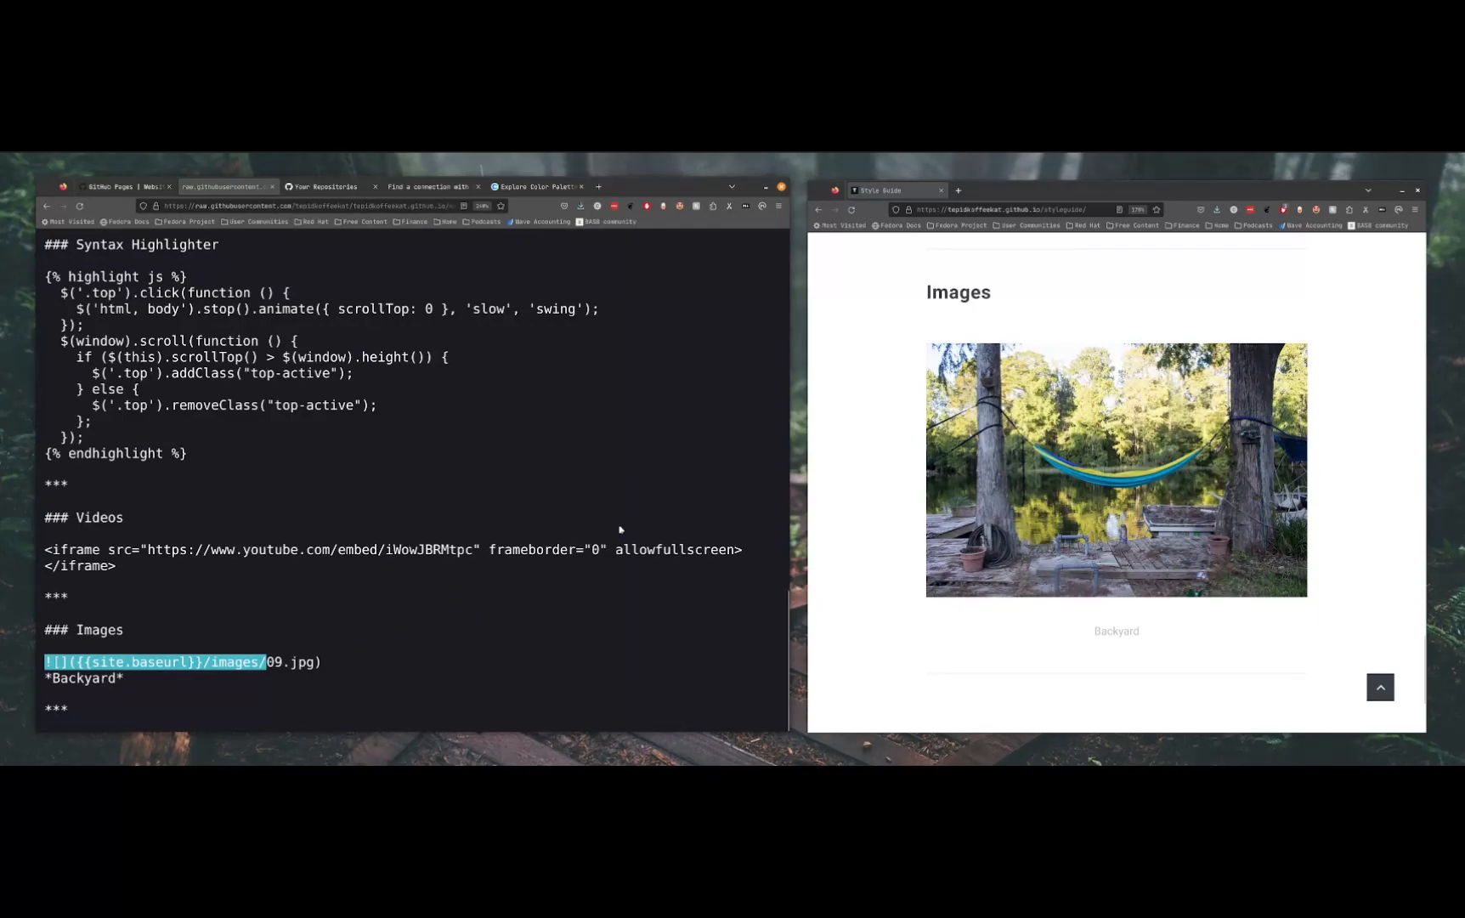
pyautogui.moveTo(314, 662); pyautogui.dragTo(267, 662)
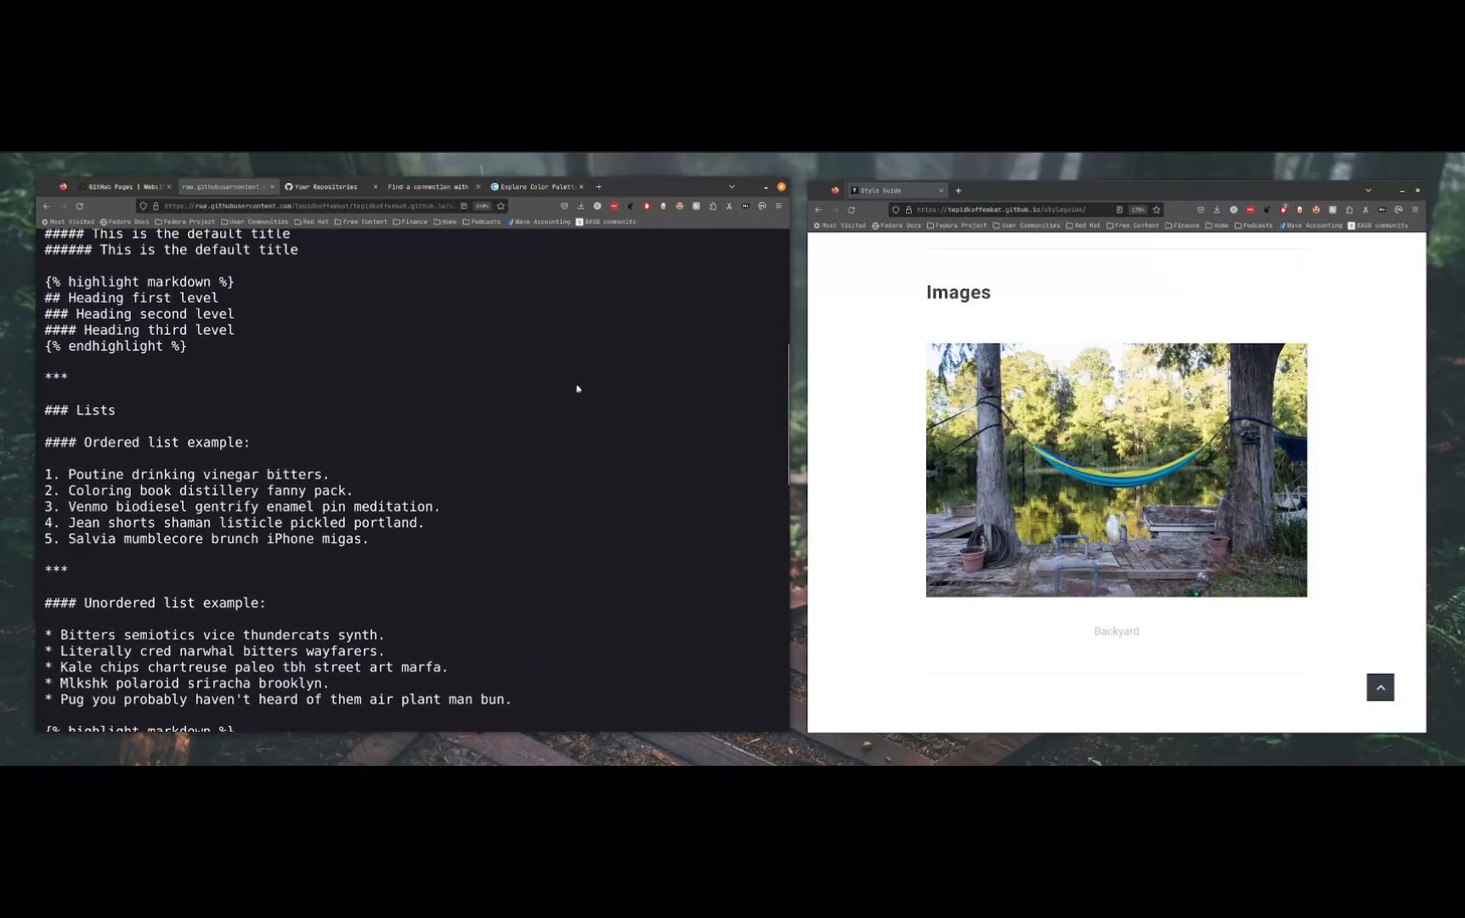
# Leave the raw markdown source and go back to the Latest Posts section on the deployed site's home page
pyautogui.click(47, 206)
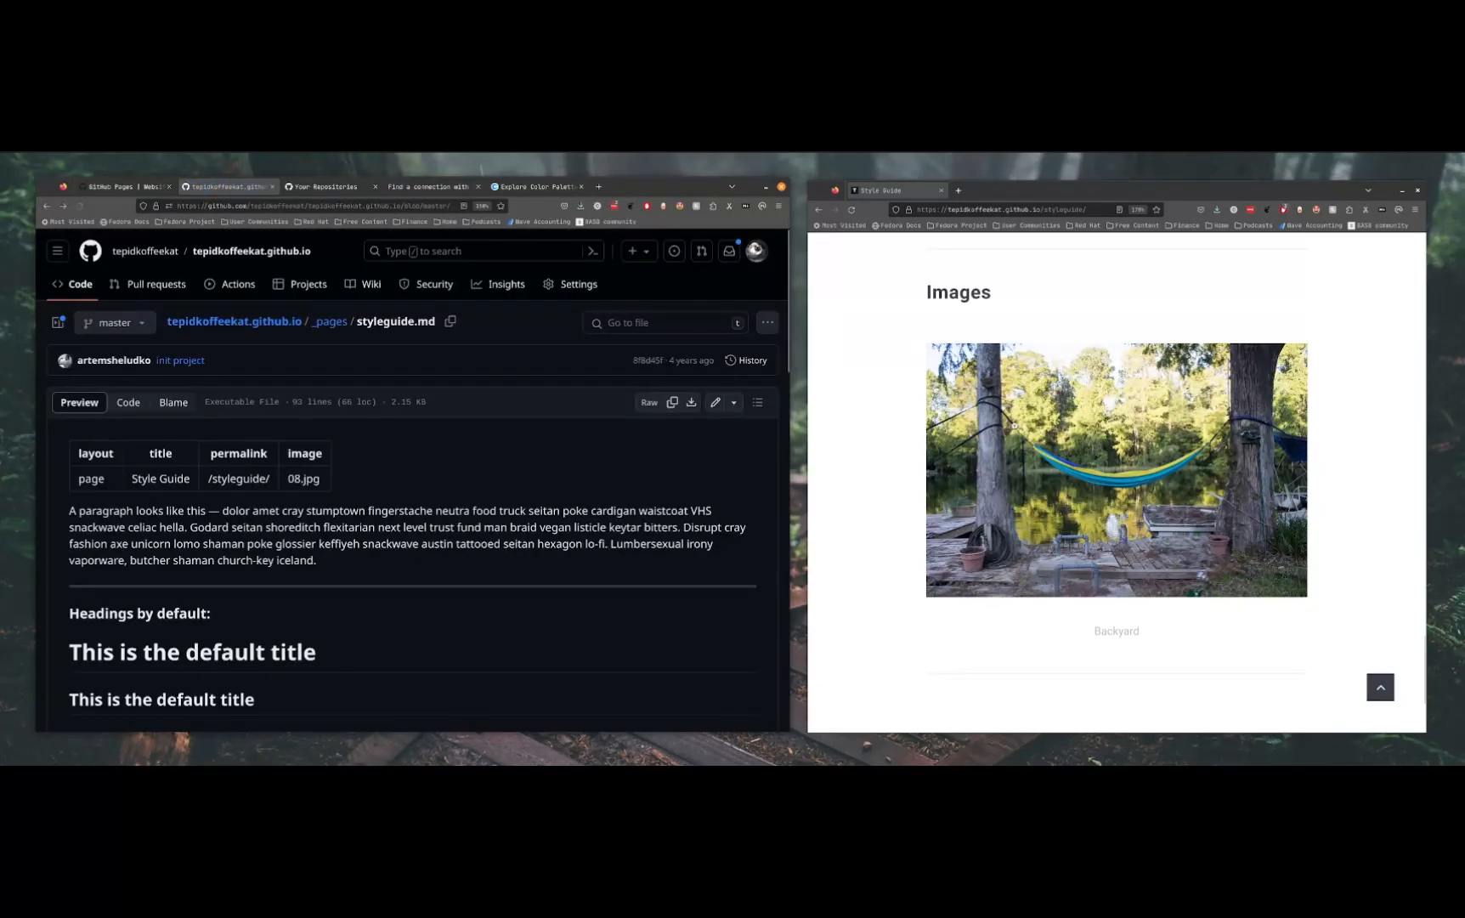
pyautogui.scroll(20, 1013, 441)
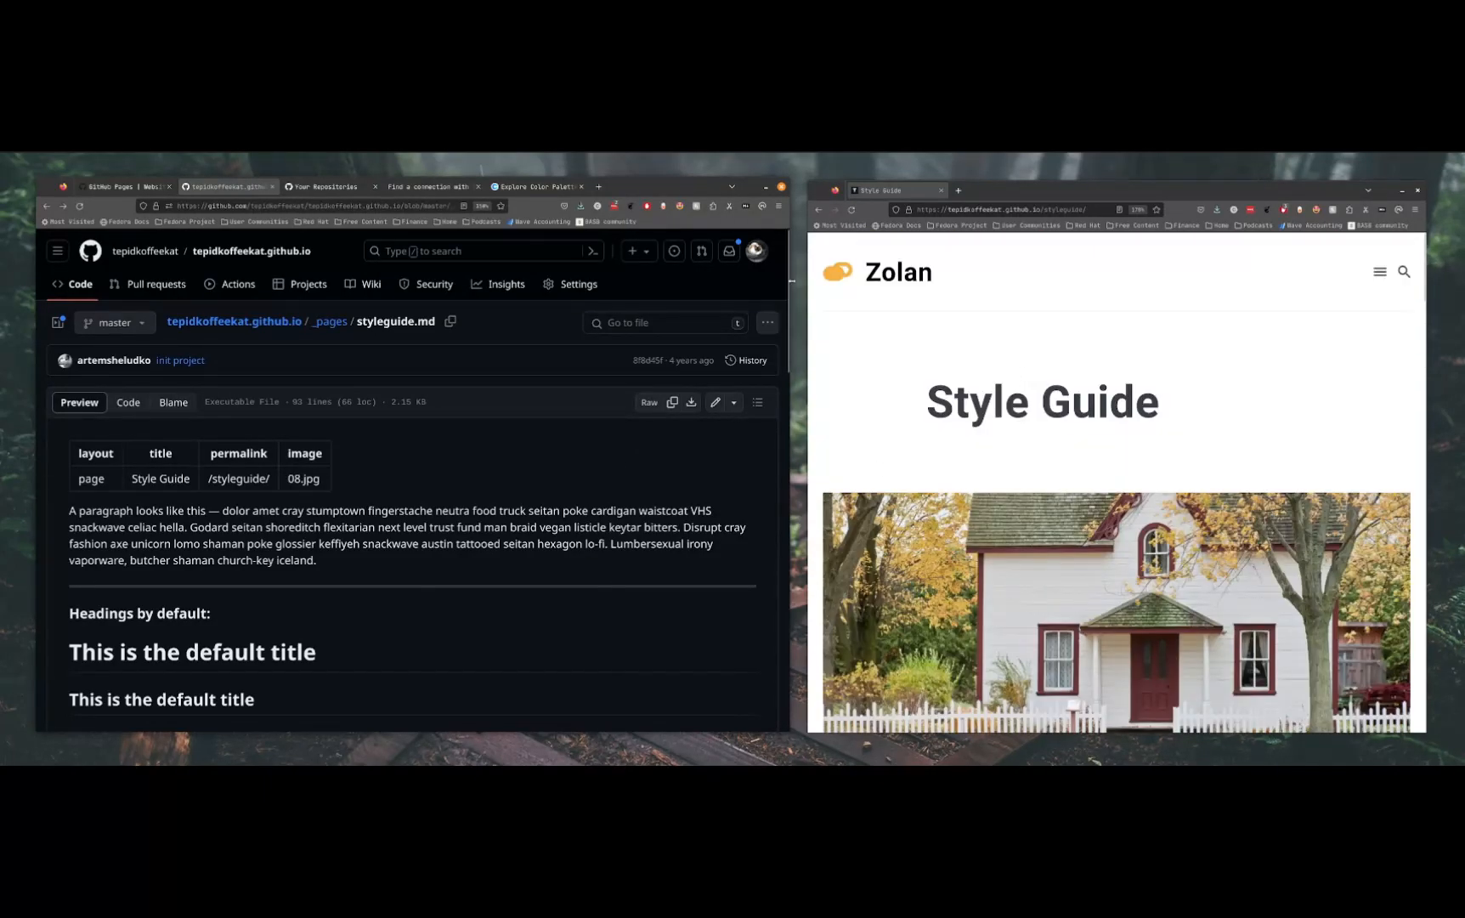
pyautogui.click(818, 209)
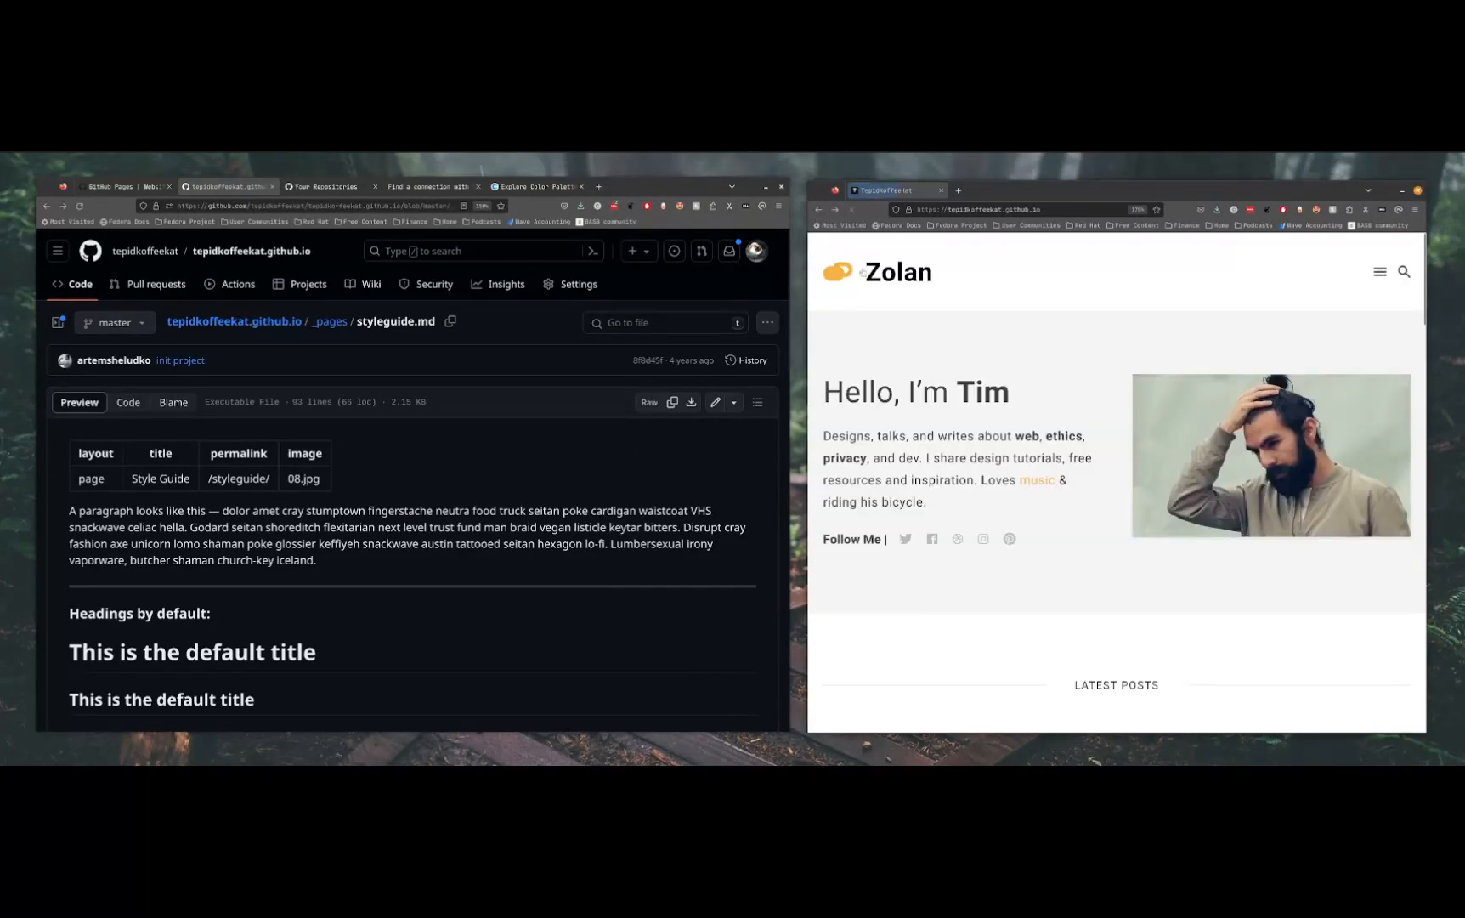
pyautogui.scroll(-4, 1065, 547)
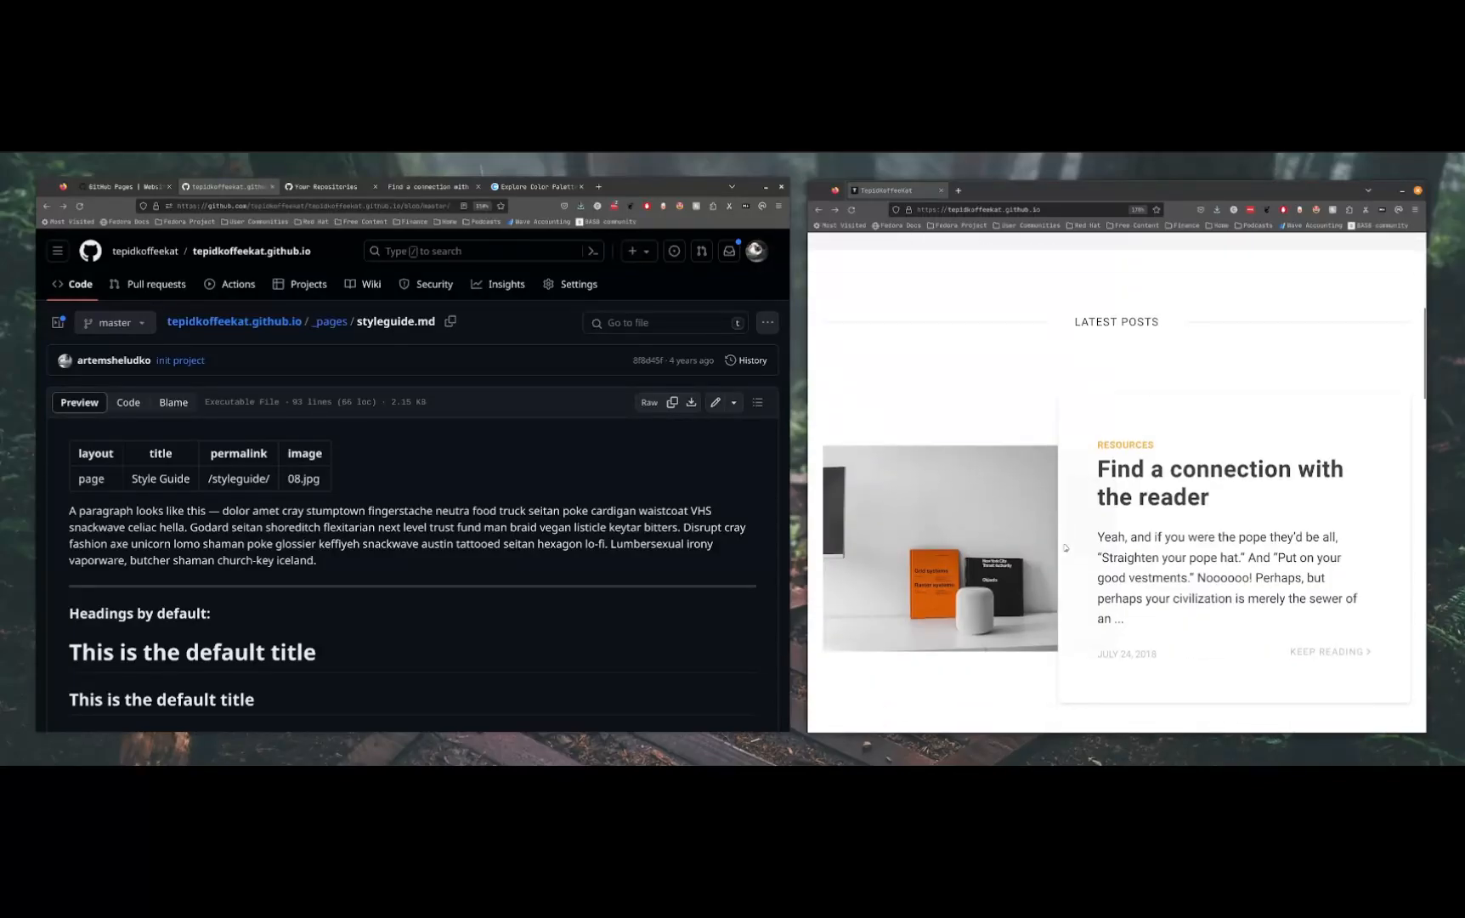
# Open the _posts folder in the tepidkoffeekat.github.io repository
pyautogui.click(330, 322)
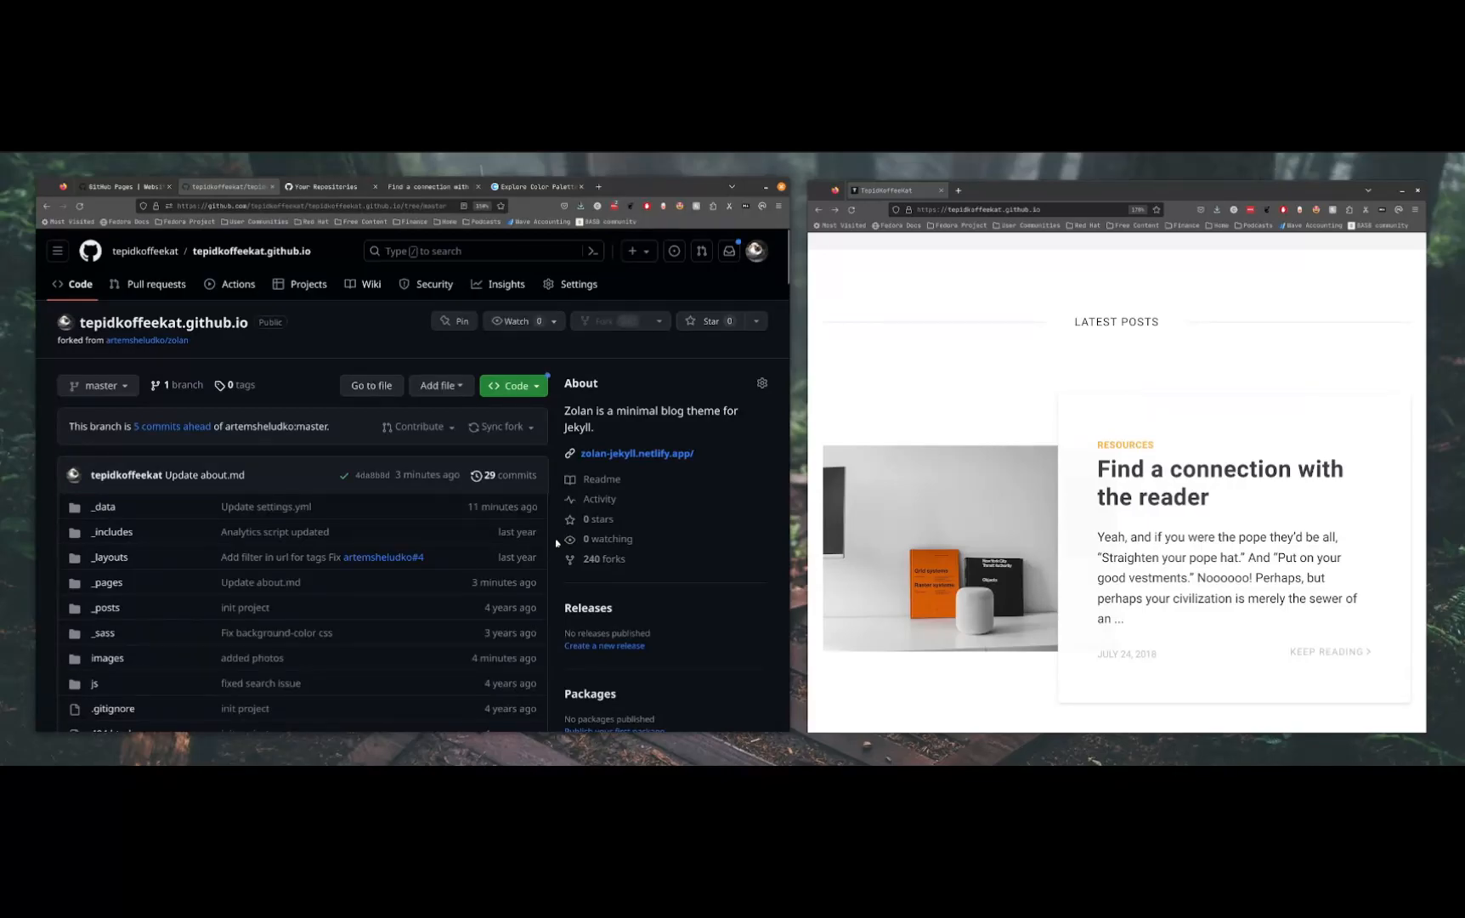
pyautogui.scroll(-2, 234, 612)
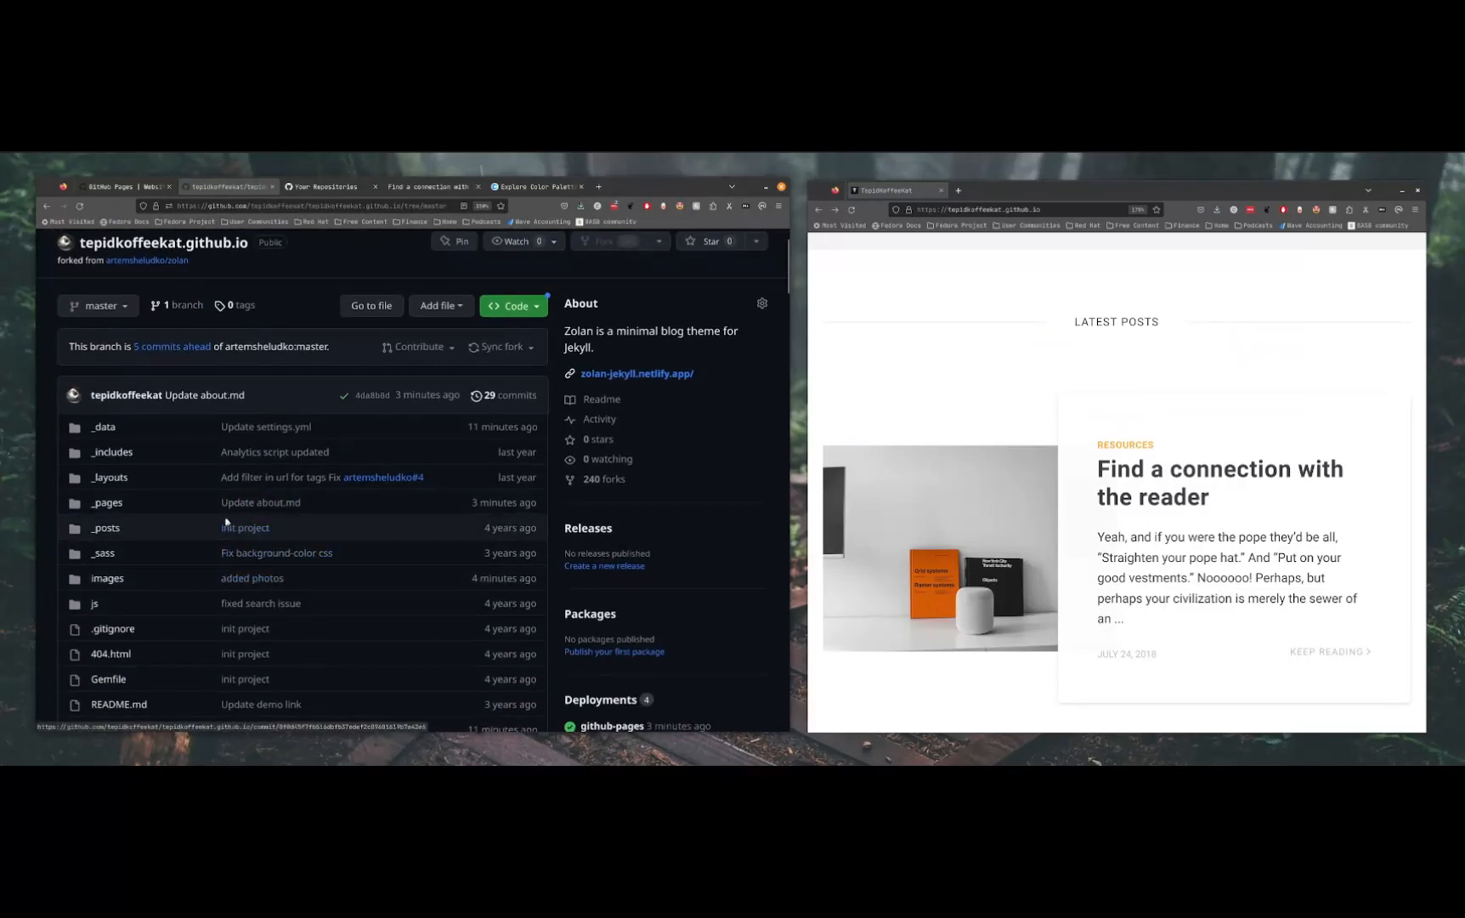
pyautogui.click(108, 528)
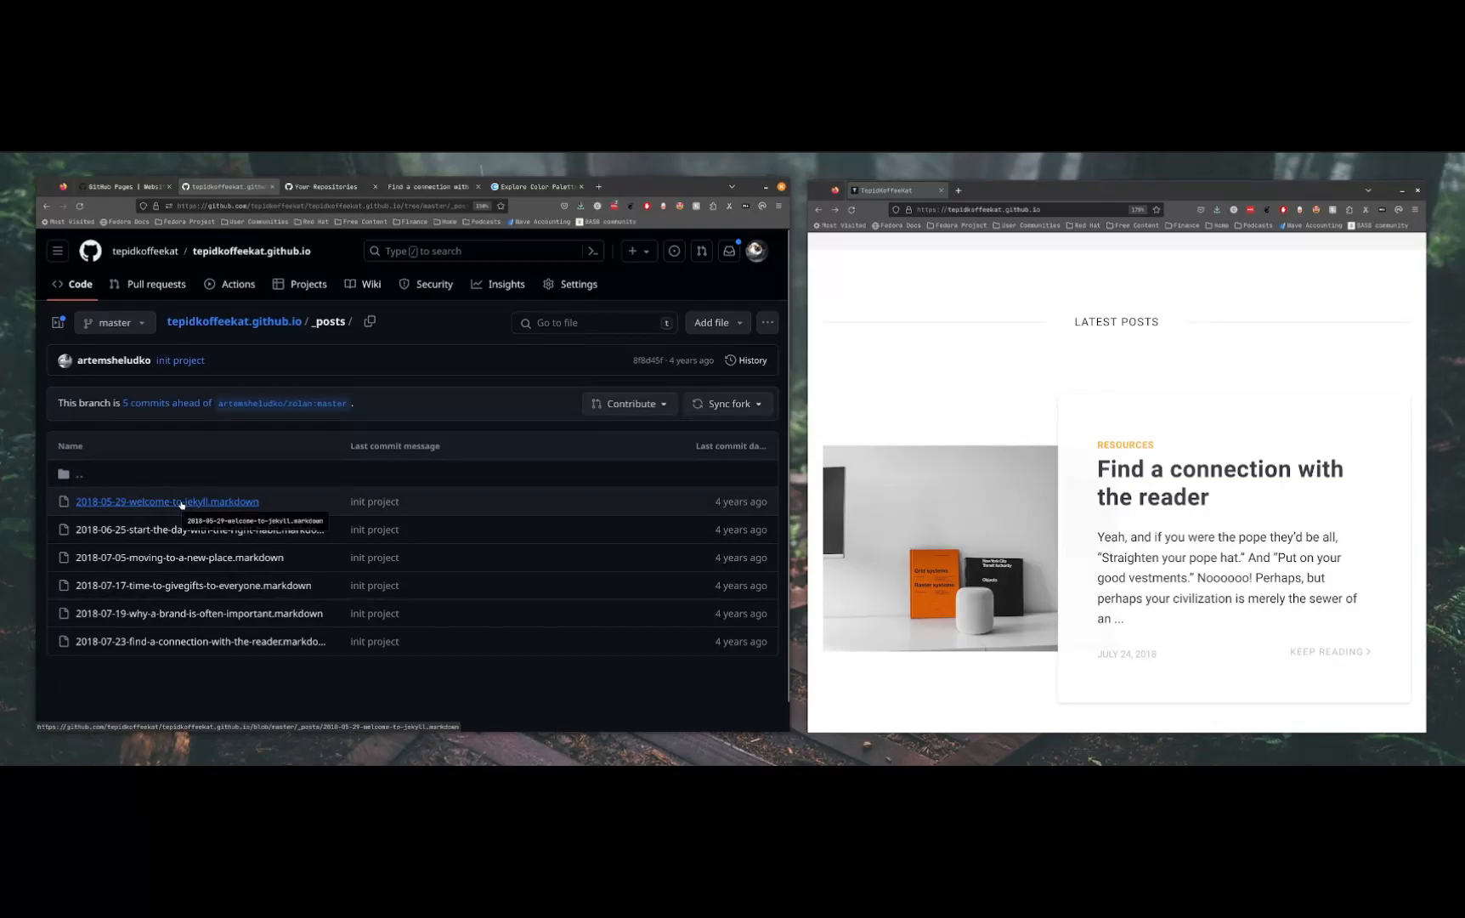
# Highlight the date on the site's "Find a connection with the reader" post and open its markdown file in the repository
pyautogui.scroll(-3, 1147, 621)
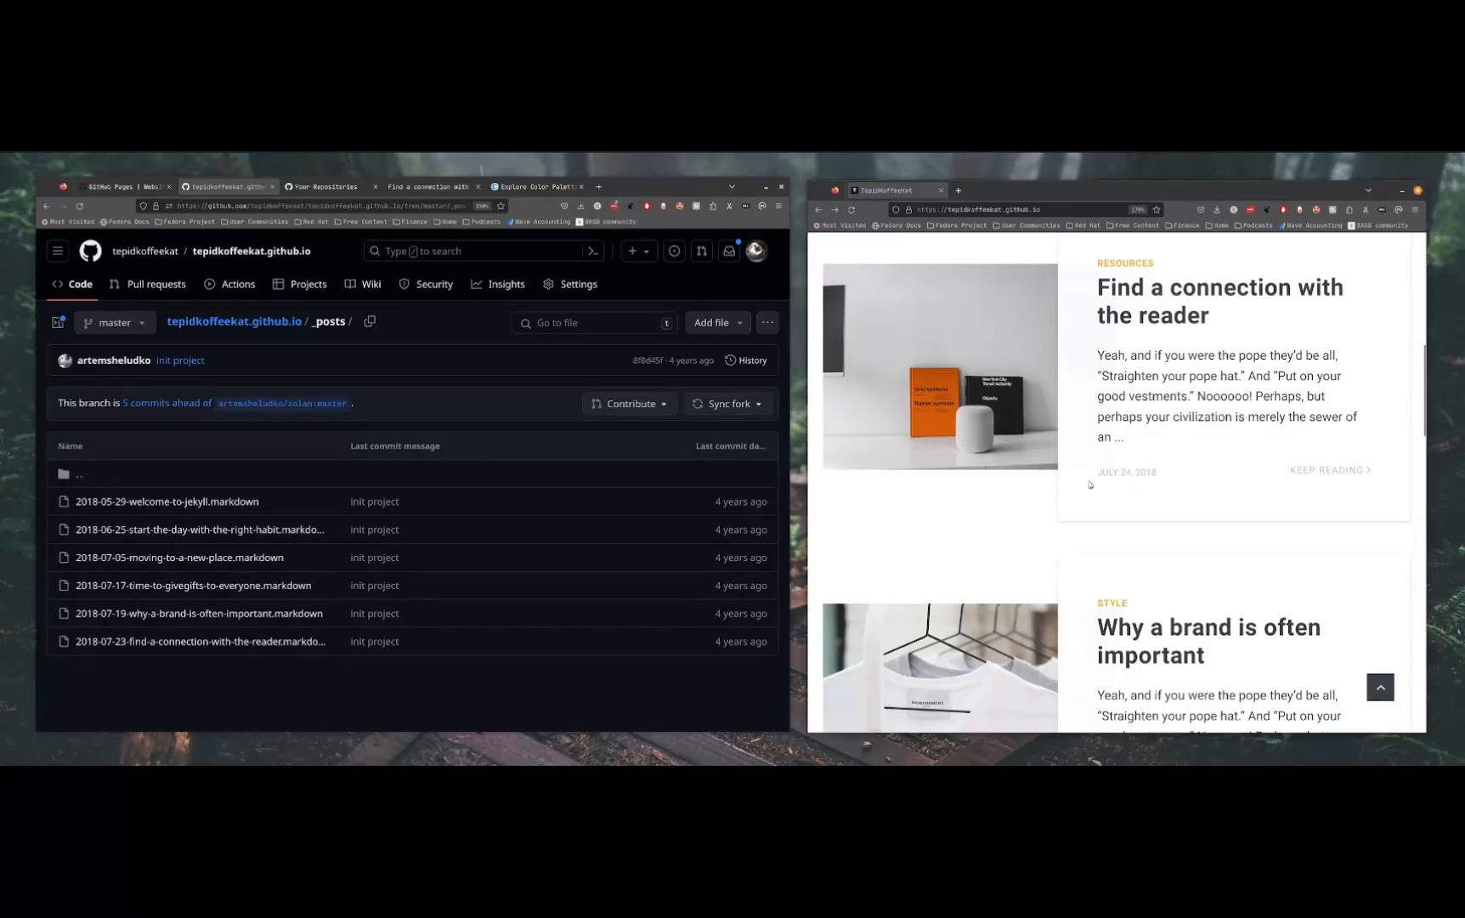
pyautogui.moveTo(1092, 482); pyautogui.dragTo(1166, 475)
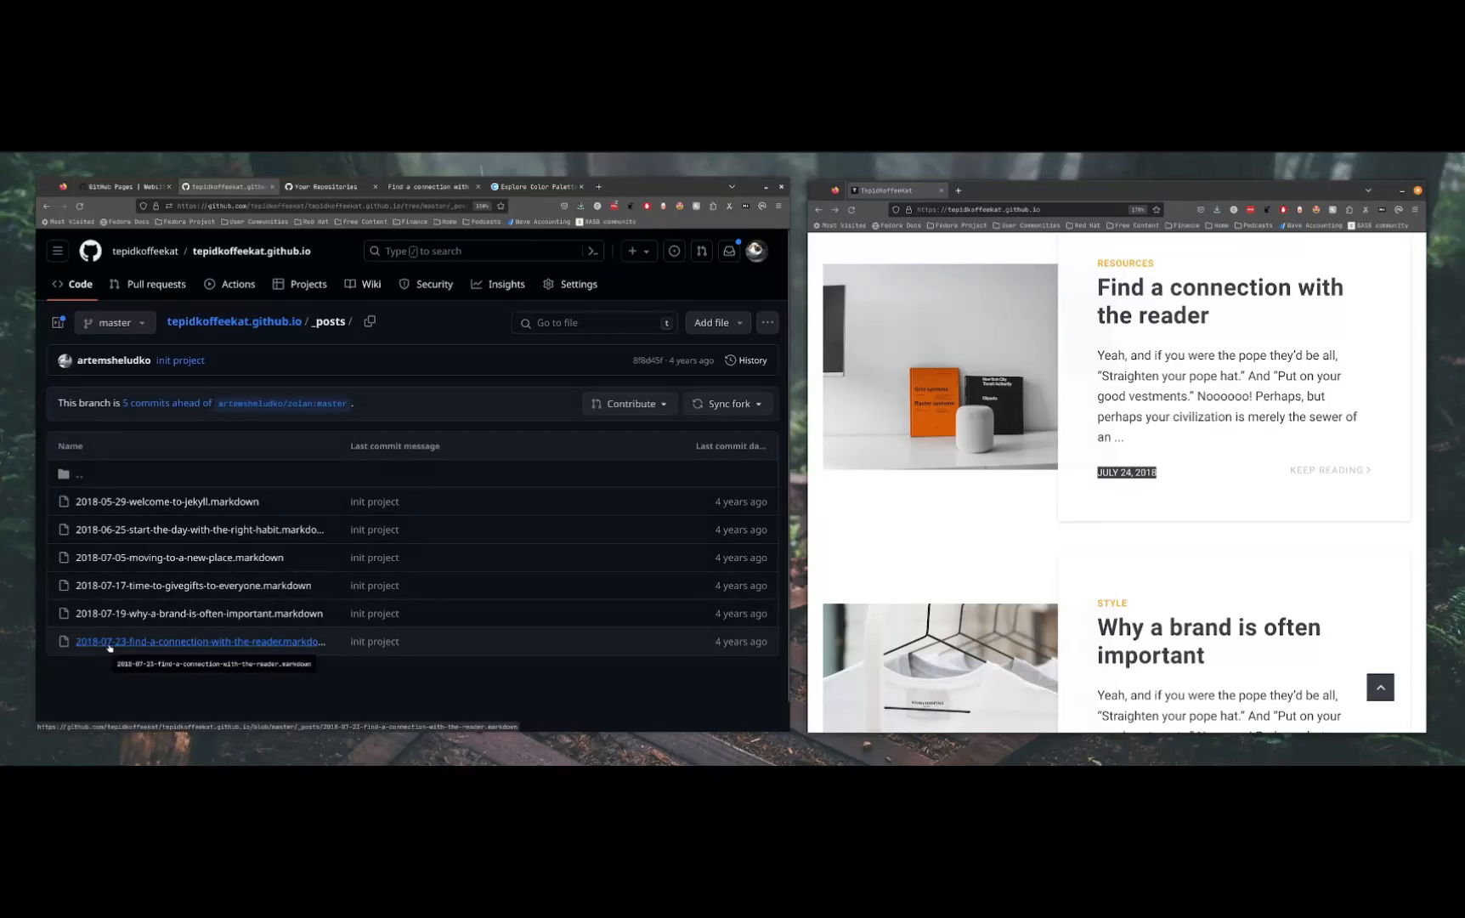
pyautogui.click(249, 645)
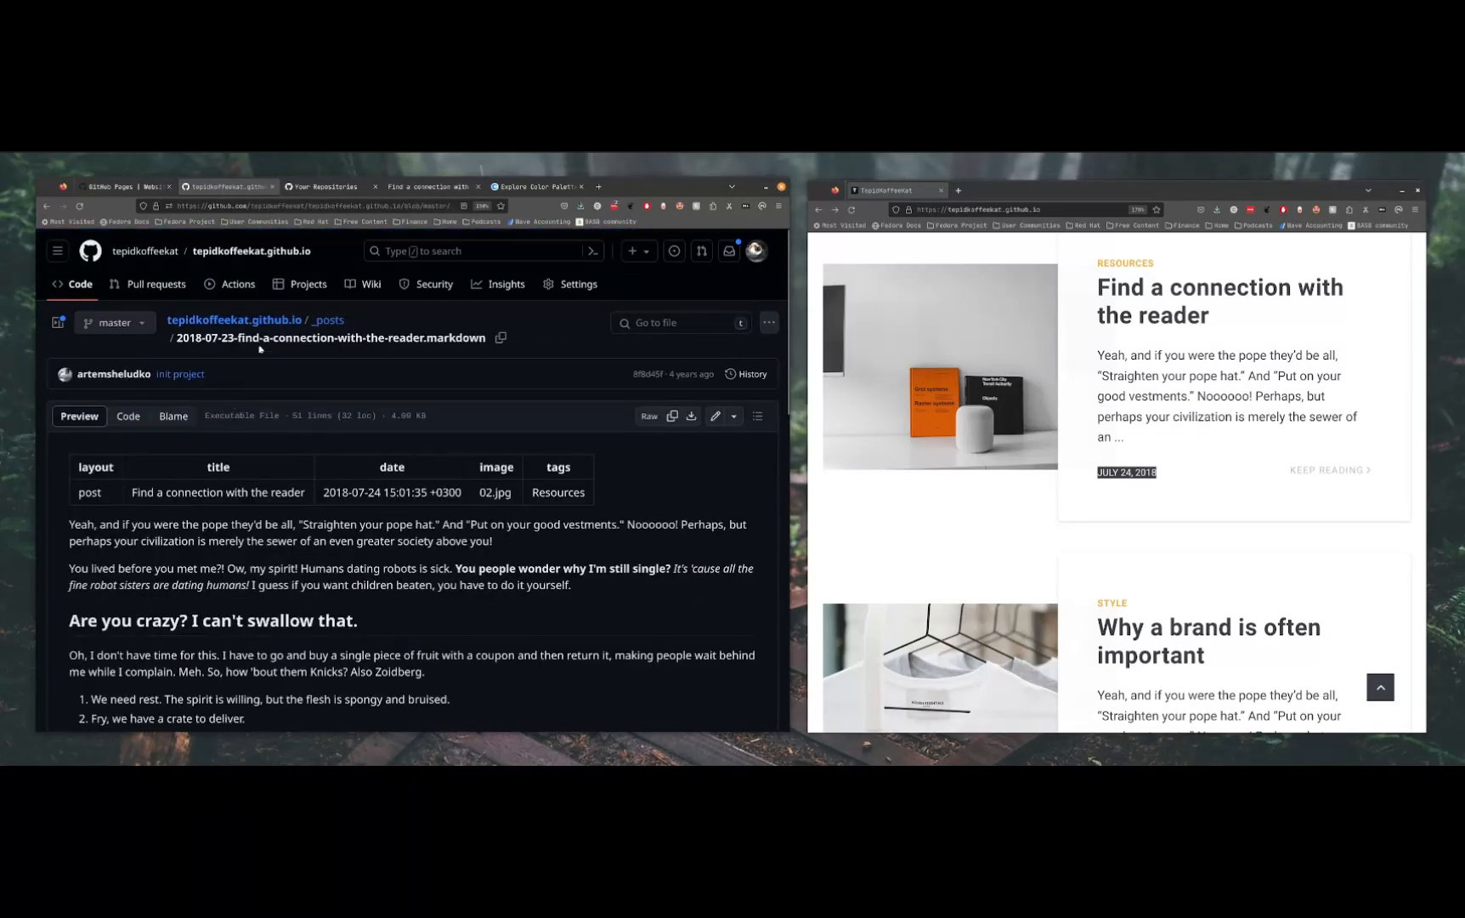
# Examine the post's file name, highlighting its title portion and its markdown extension
pyautogui.moveTo(183, 337); pyautogui.dragTo(445, 337)
pyautogui.click(206, 338)
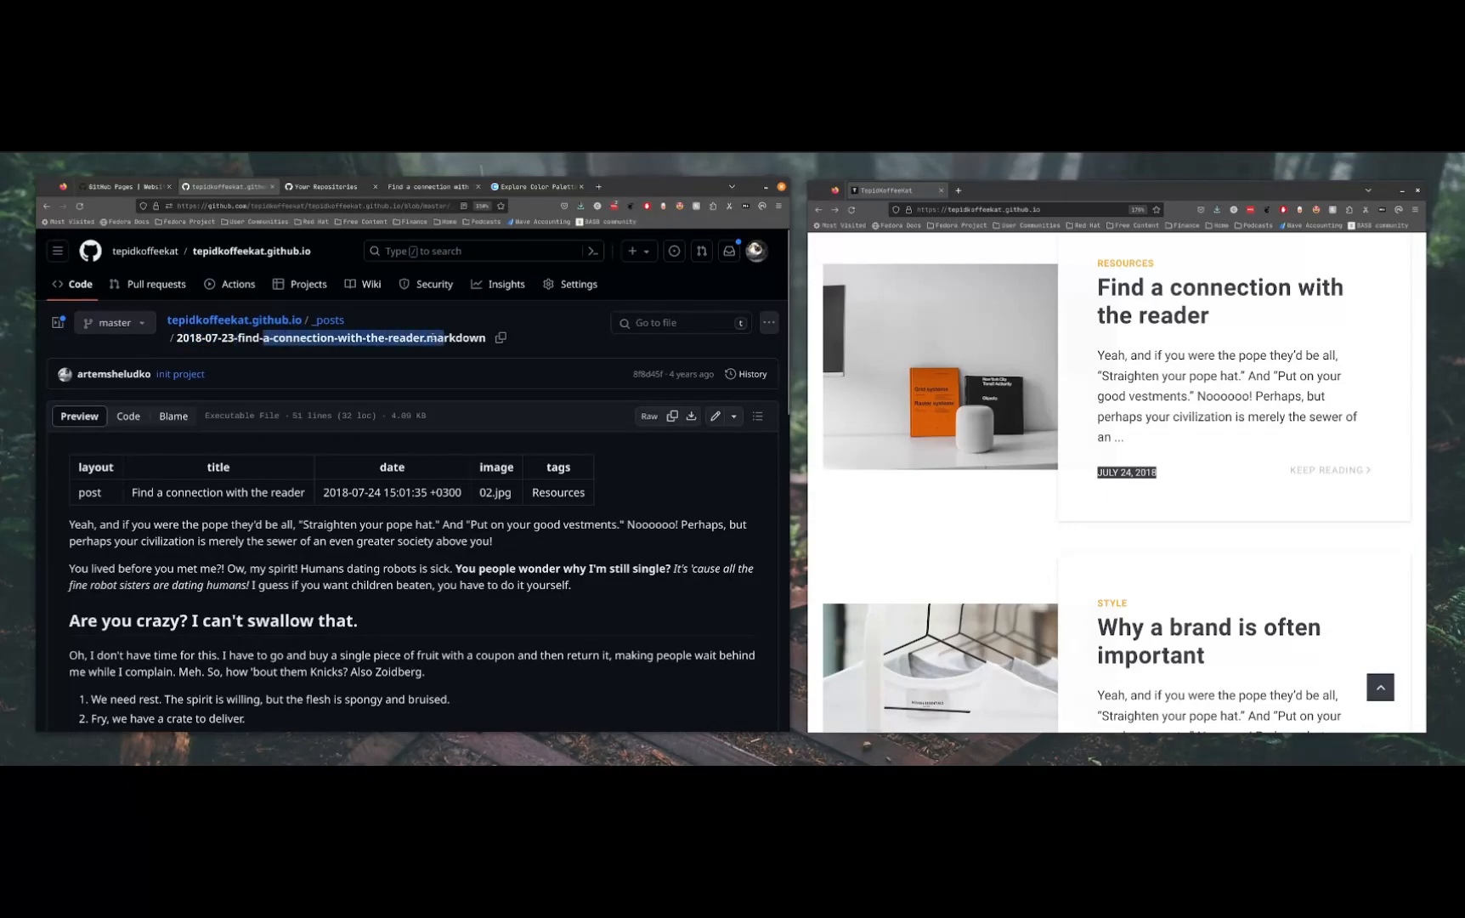
pyautogui.doubleClick(464, 340)
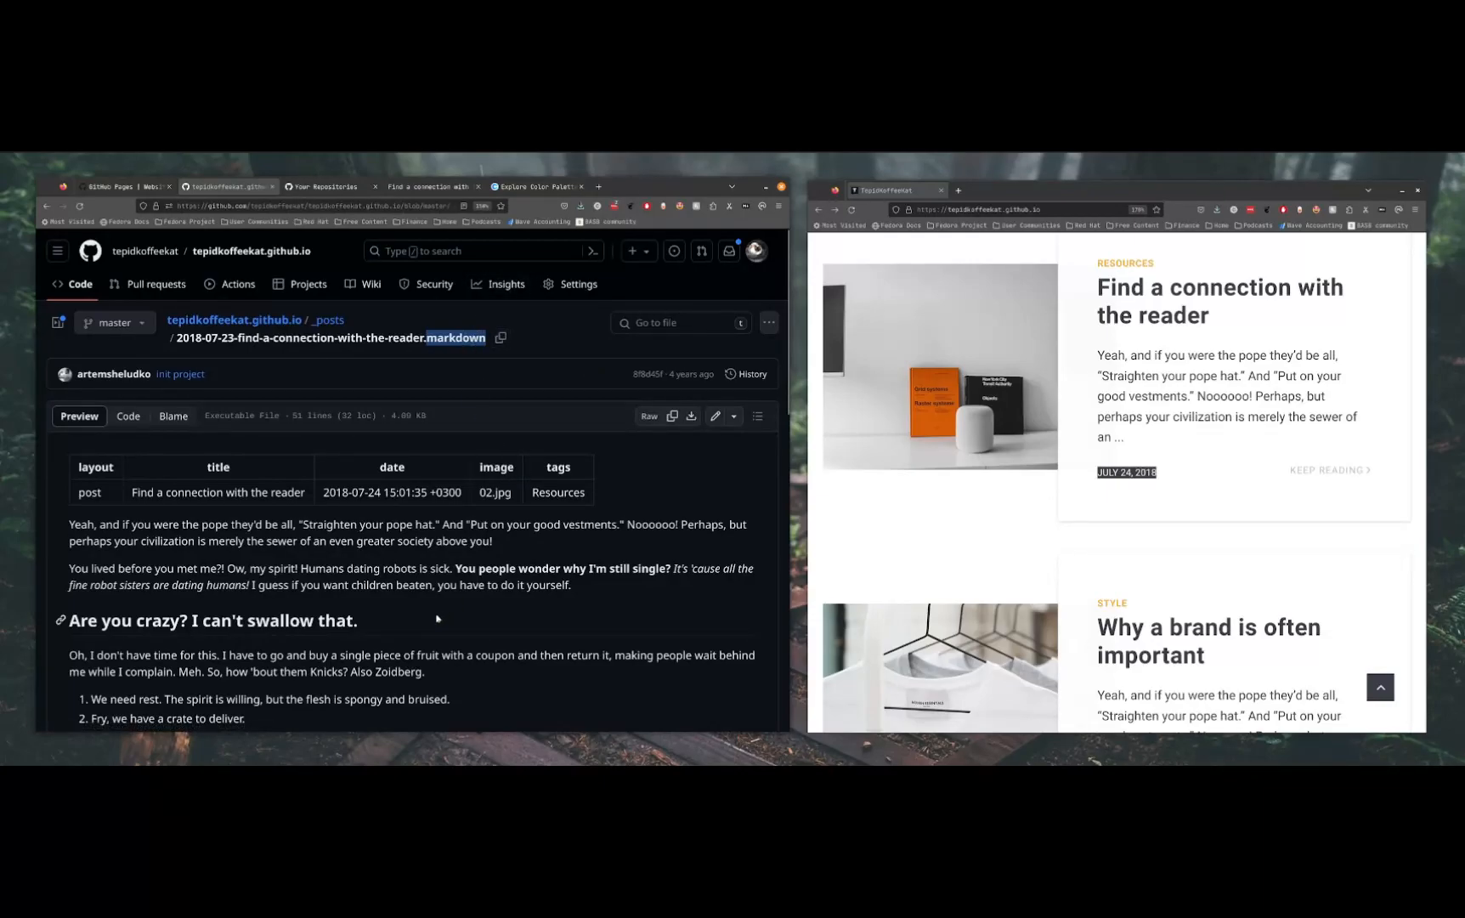
# Compare the date in the post file's metadata table with the date displayed on the site's post card
pyautogui.scroll(-1, 446, 602)
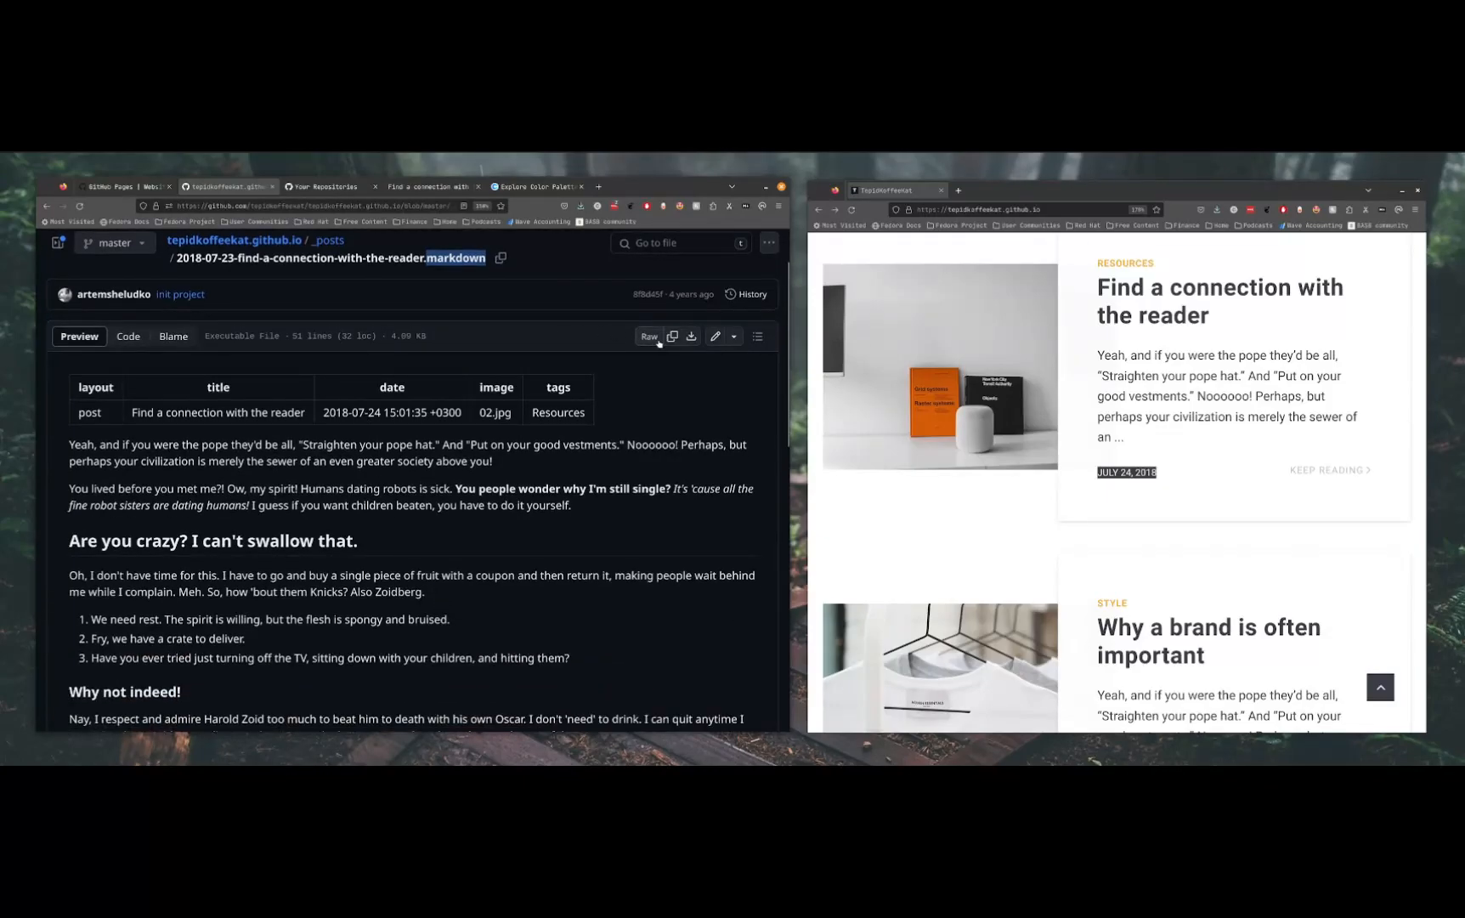
pyautogui.click(734, 338)
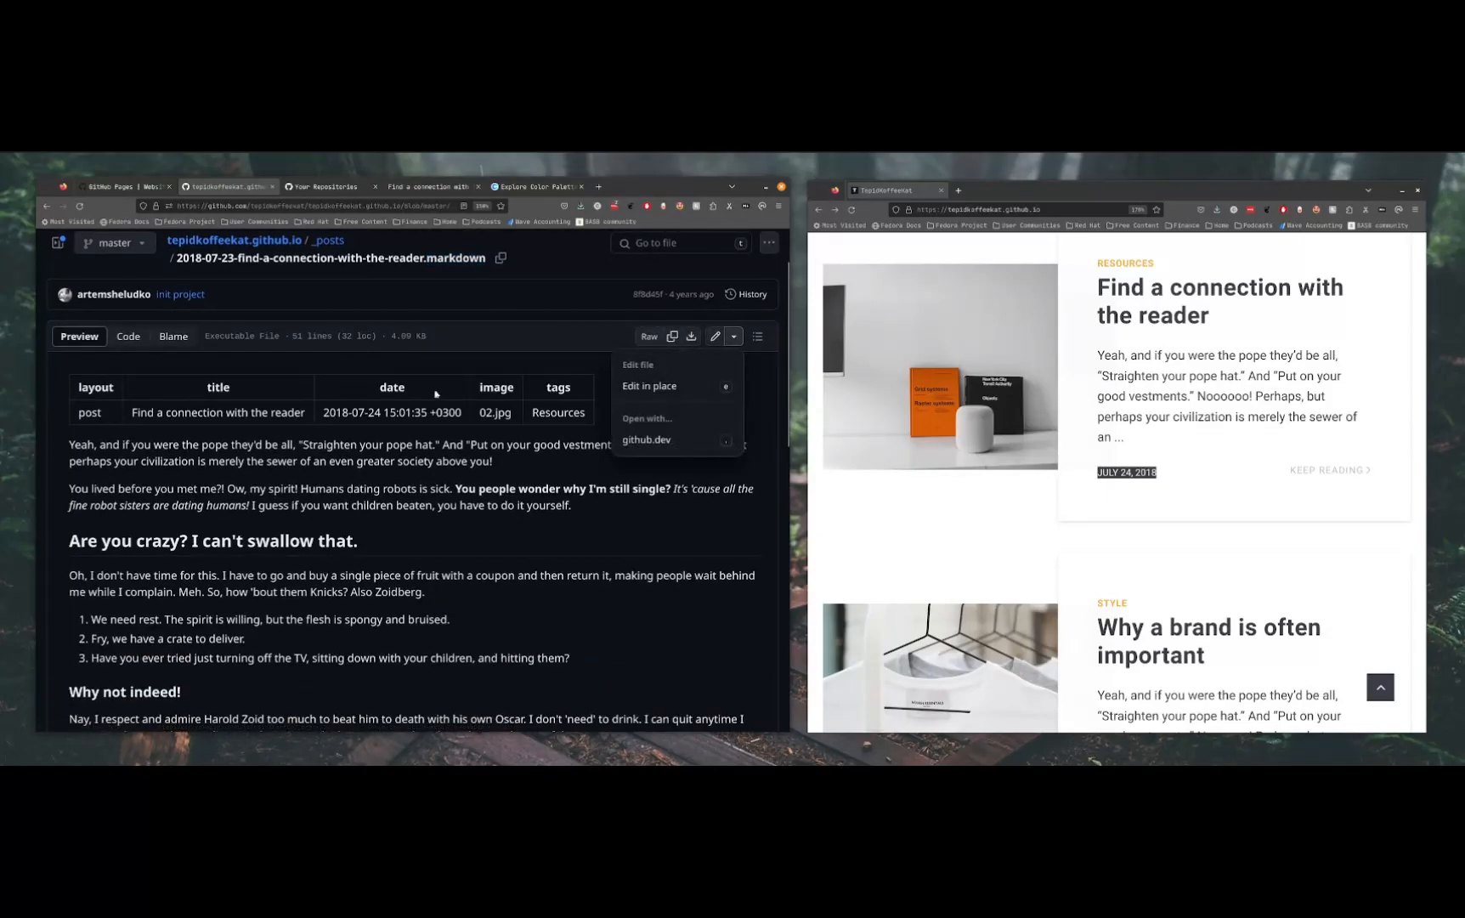
pyautogui.click(324, 414)
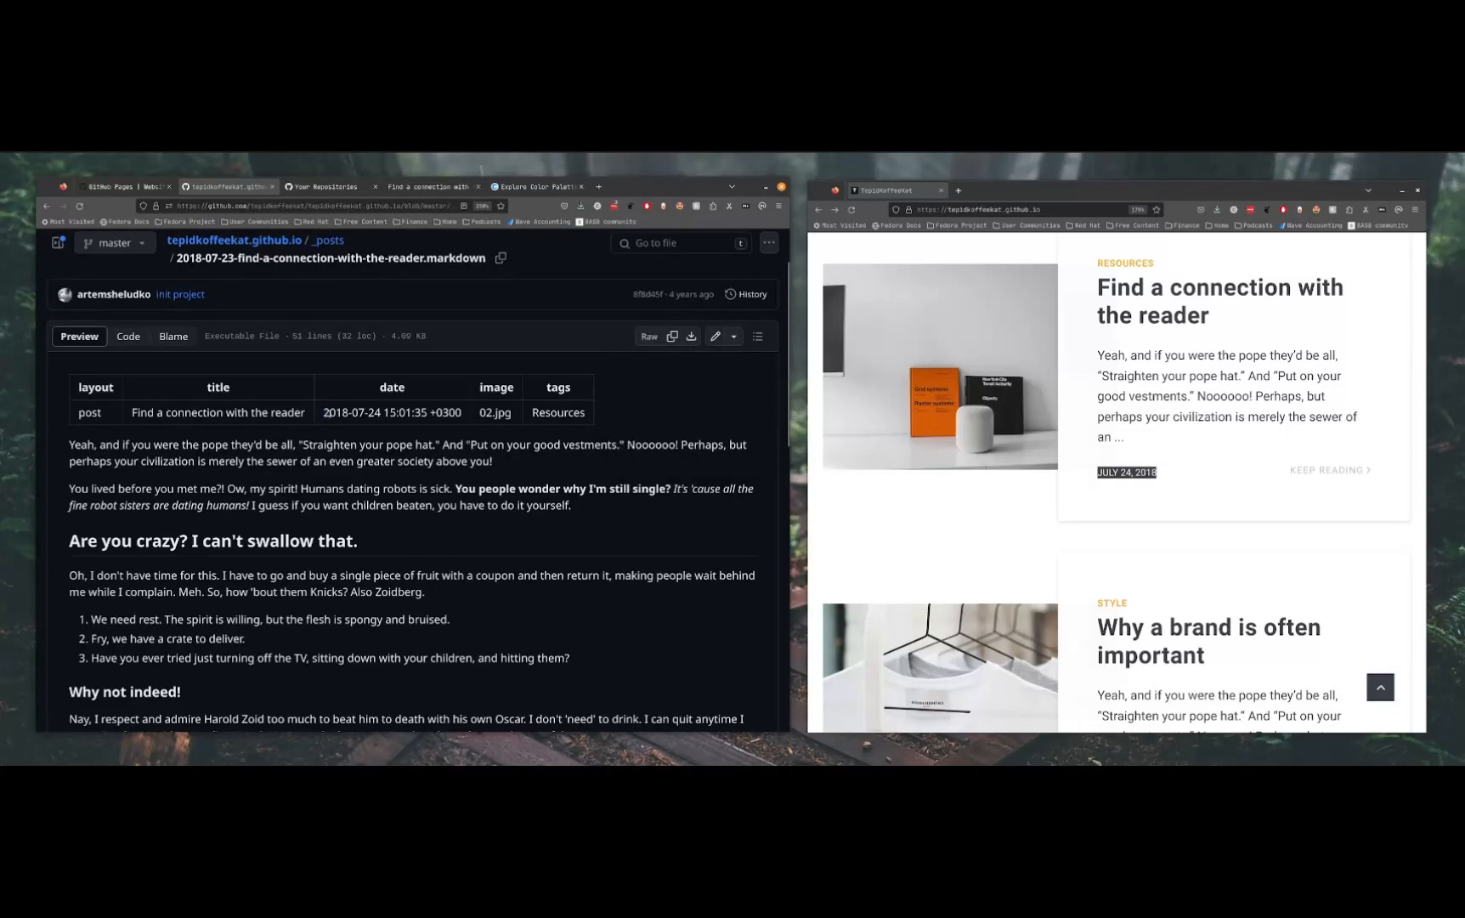
pyautogui.moveTo(1177, 473); pyautogui.dragTo(1077, 477)
pyautogui.click(1146, 494)
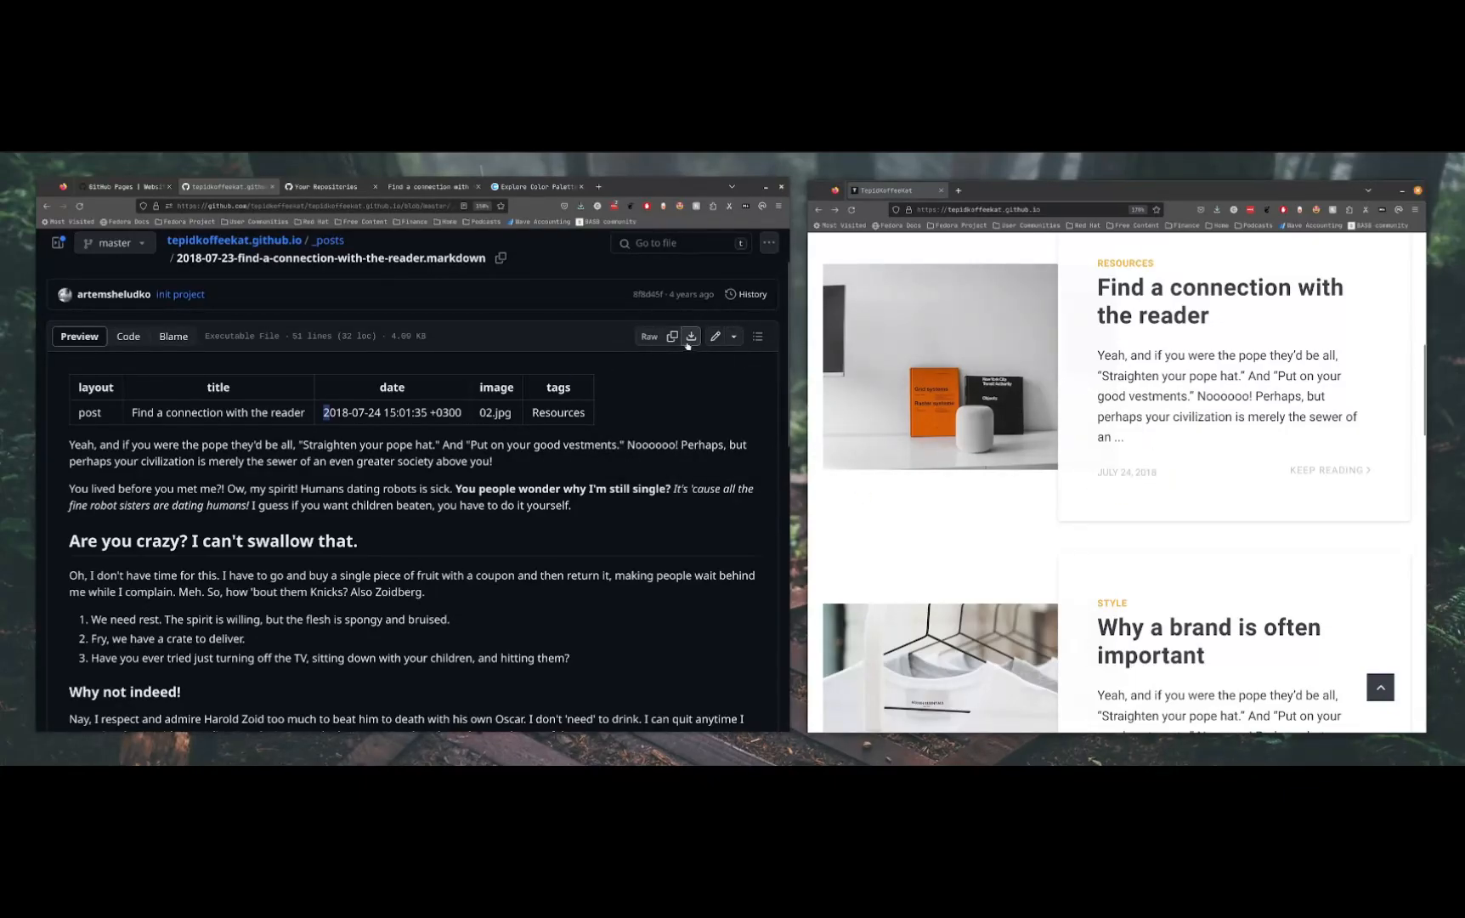
# Open the post file for editing and highlight its front matter block from layout to tags
pyautogui.click(716, 336)
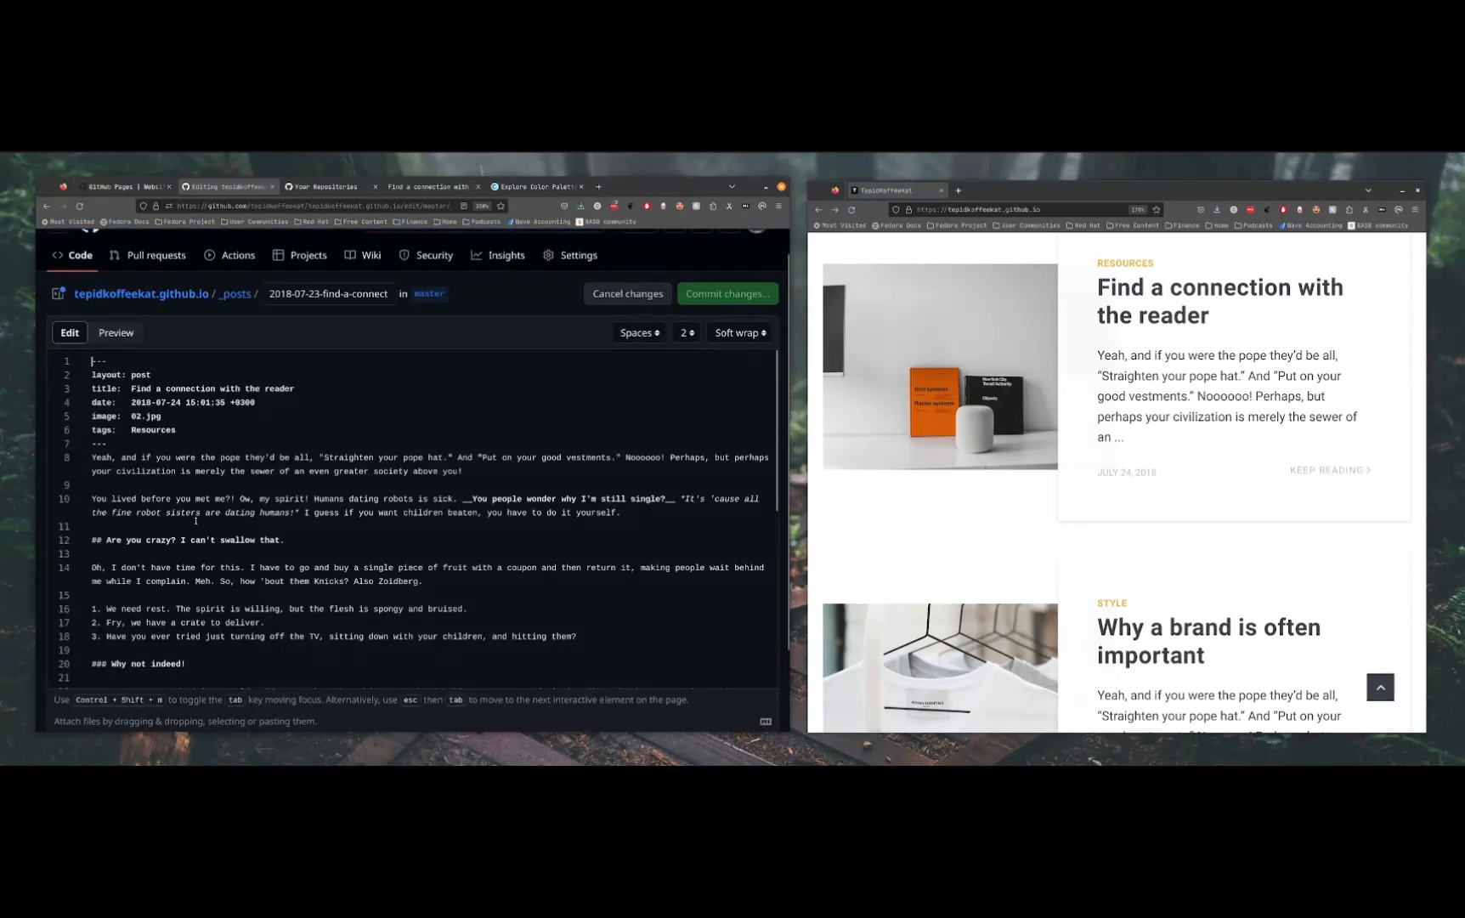
pyautogui.moveTo(128, 438); pyautogui.dragTo(25, 362)
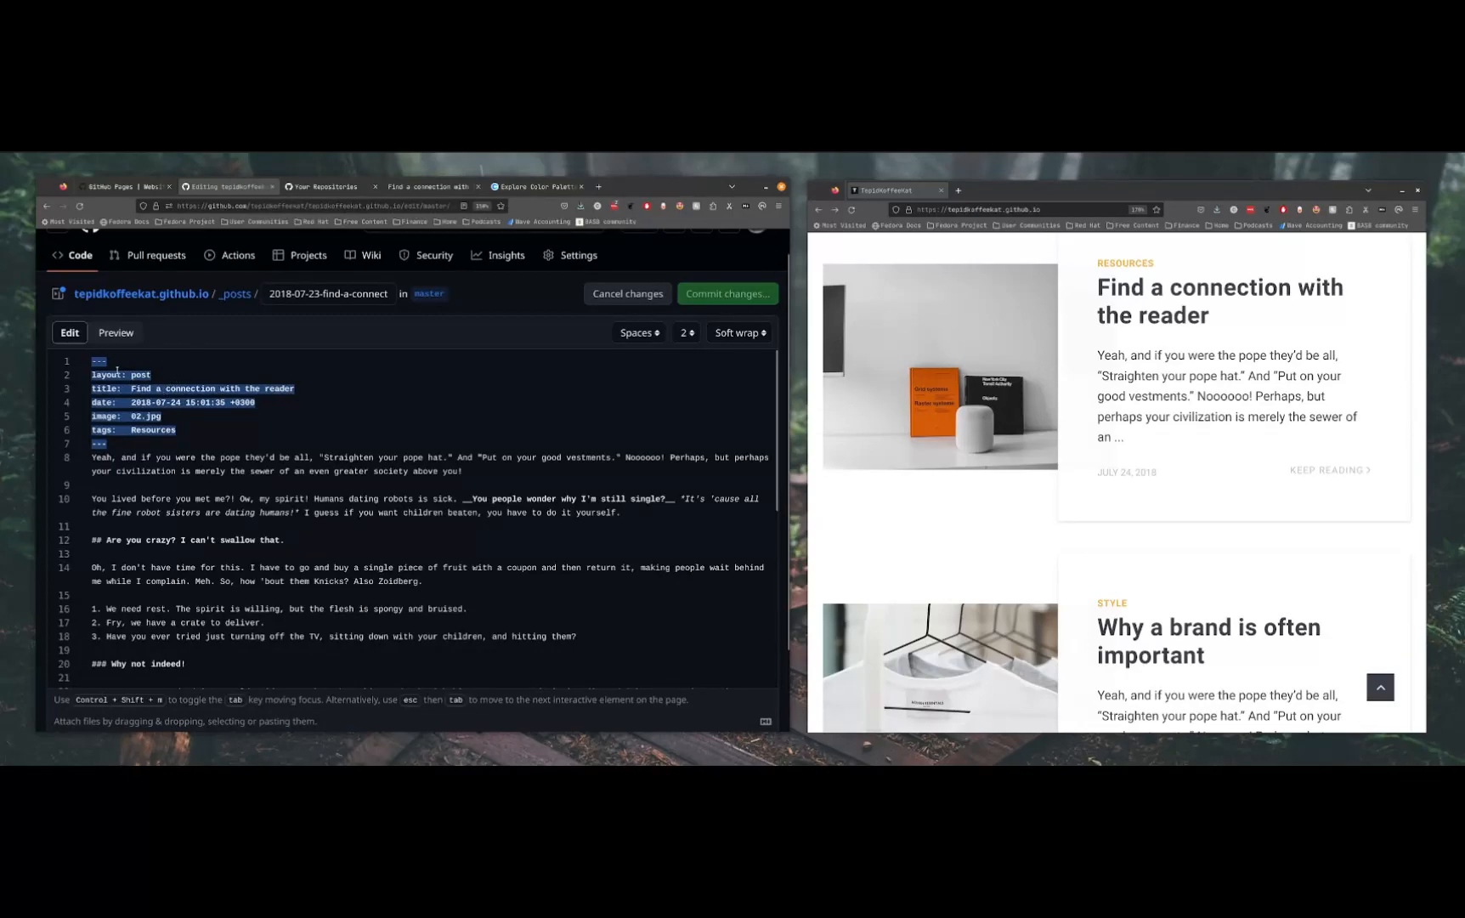
pyautogui.moveTo(119, 442); pyautogui.dragTo(80, 355)
pyautogui.click(137, 449)
pyautogui.moveTo(118, 445); pyautogui.dragTo(66, 363)
# Highlight the opening and closing --- delimiters of the front matter, plus the body text below them
pyautogui.click(100, 364)
pyautogui.doubleClick(100, 364)
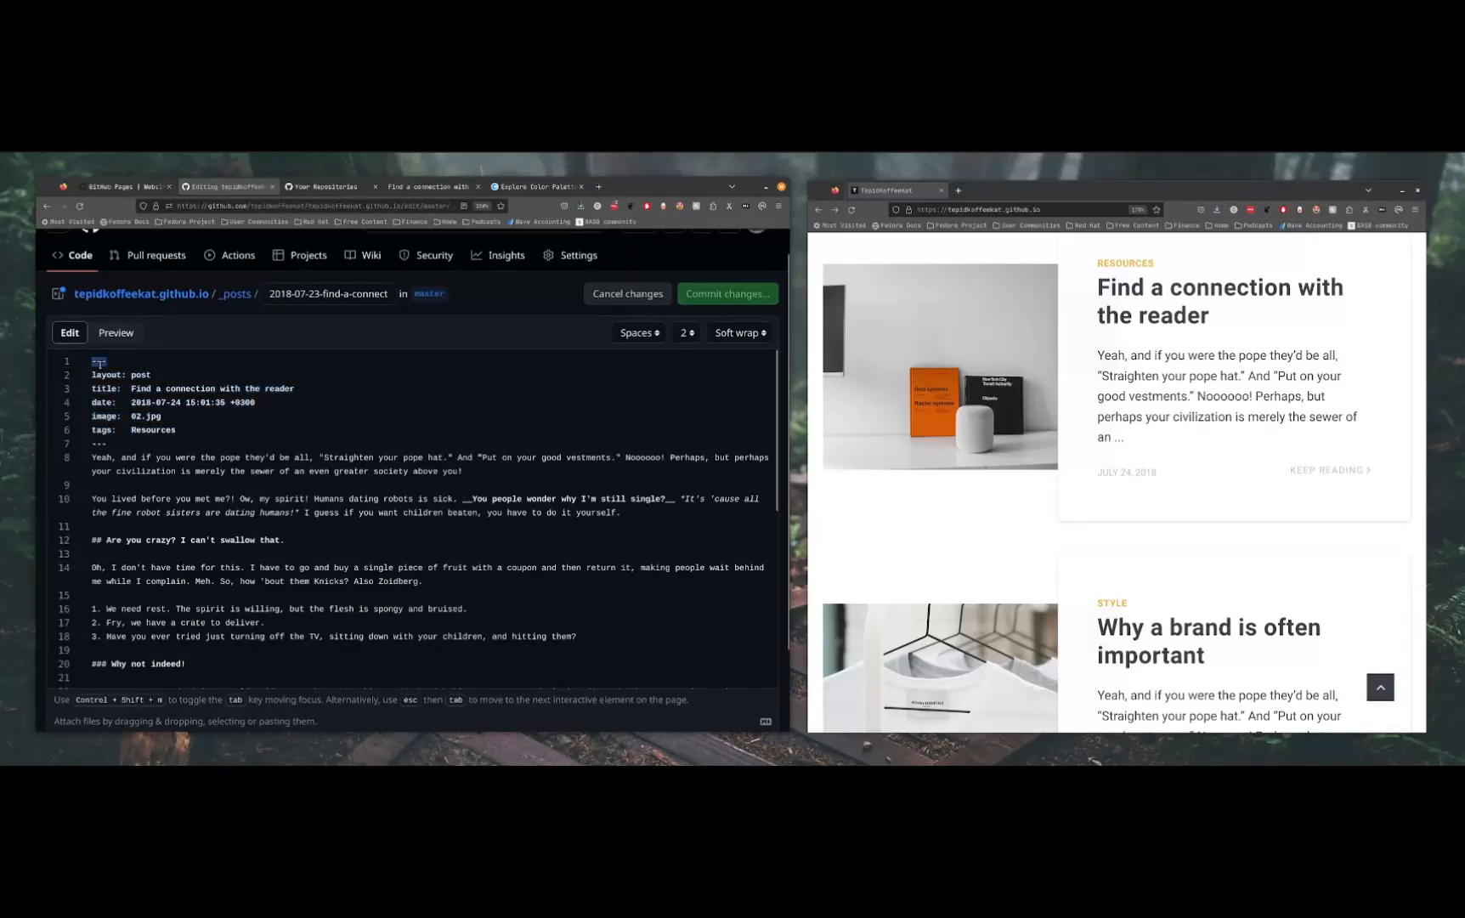
pyautogui.doubleClick(99, 444)
pyautogui.moveTo(92, 457); pyautogui.dragTo(335, 724)
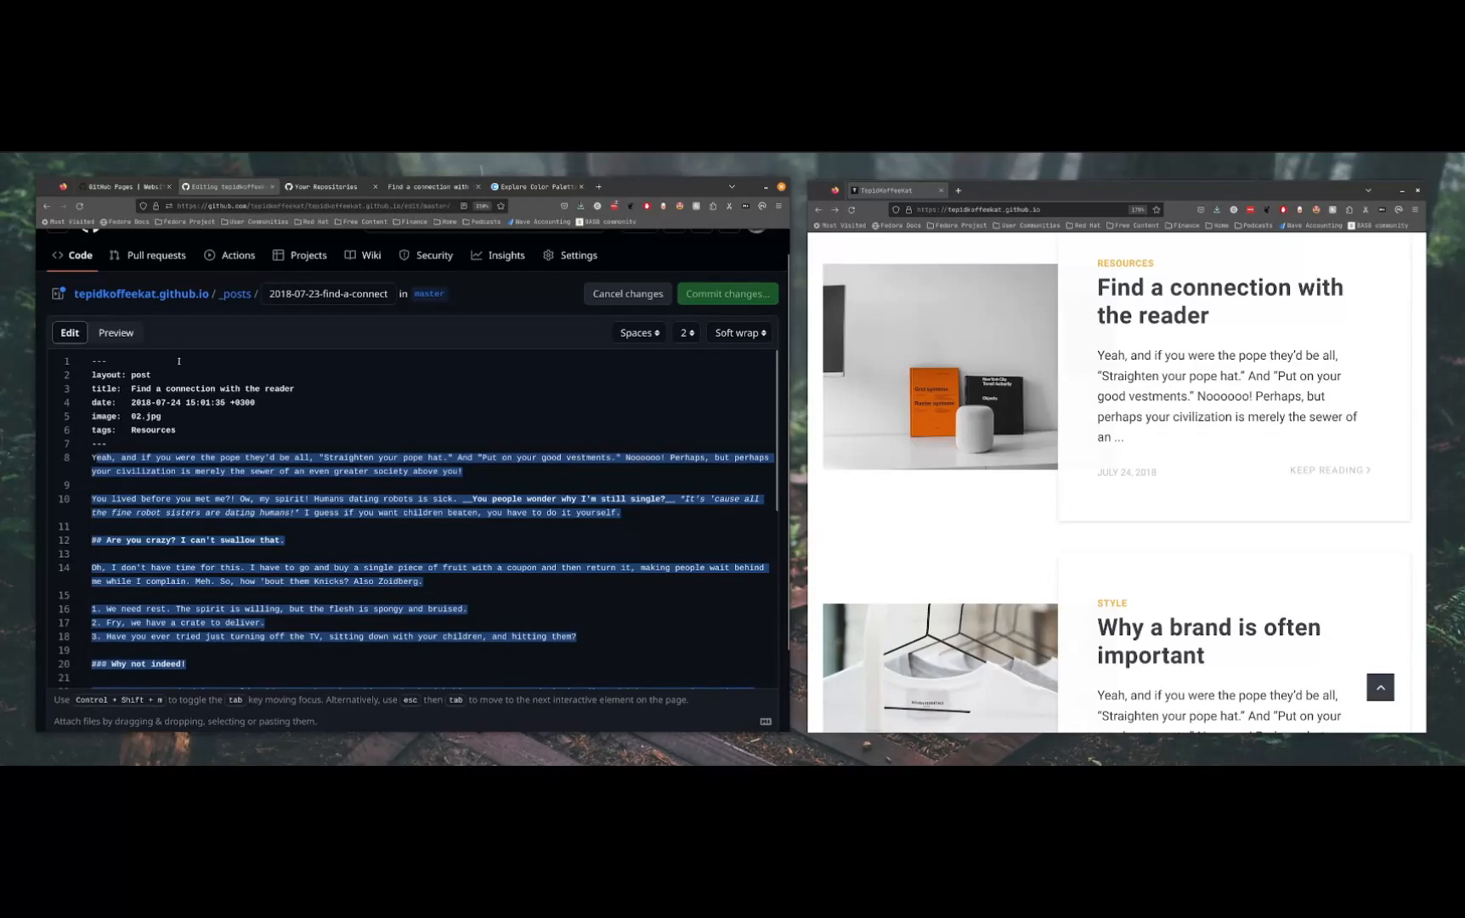
# Highlight the layout, date and tags lines in the post's front matter and relate them to the post card on the site
pyautogui.moveTo(155, 375); pyautogui.dragTo(67, 374)
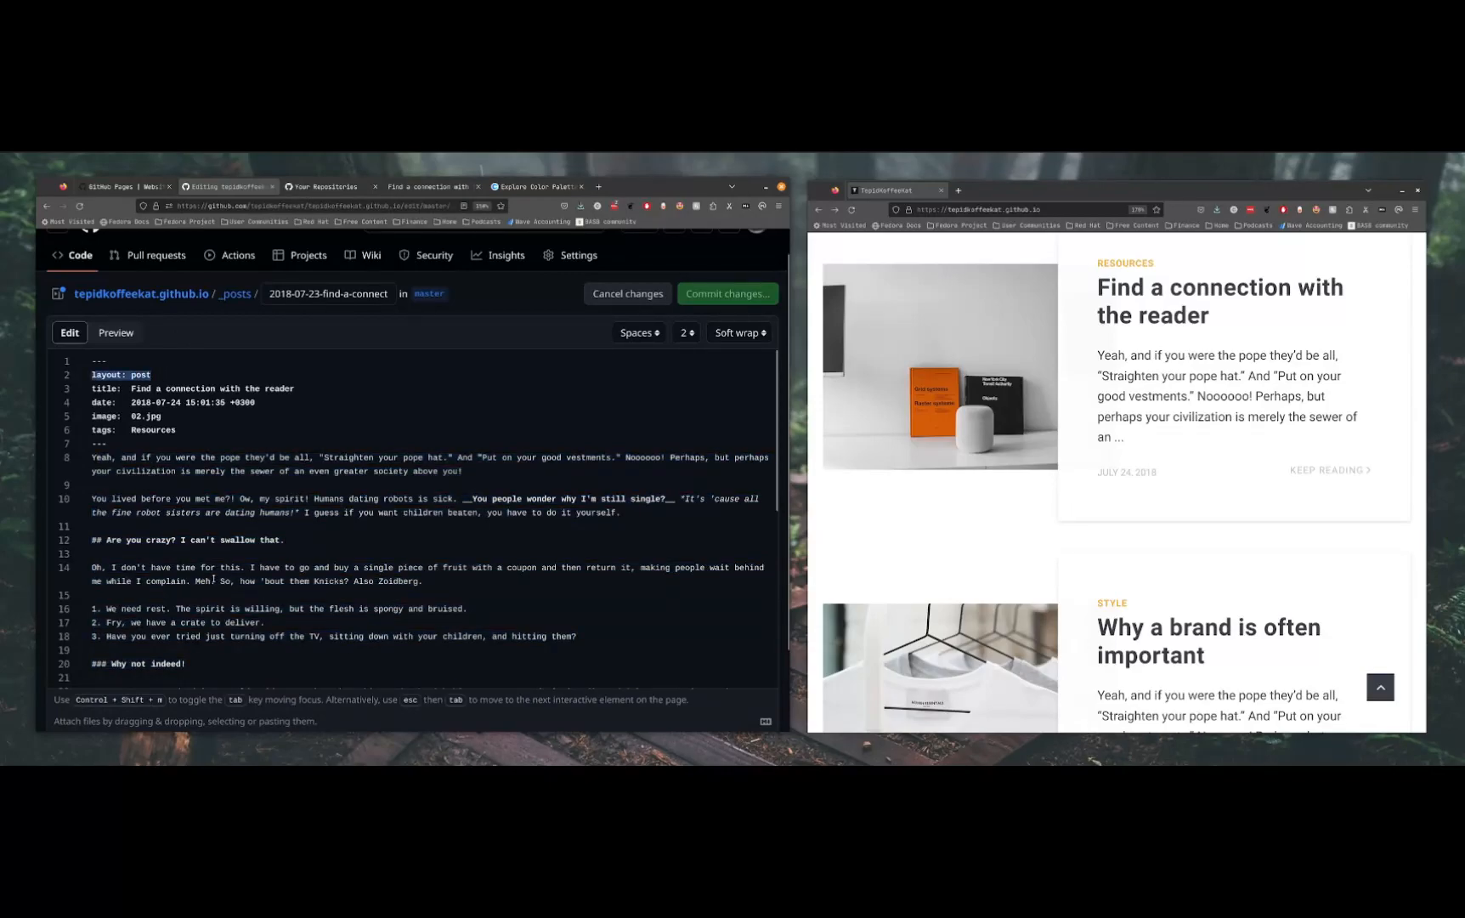
pyautogui.scroll(1, 360, 601)
pyautogui.scroll(-5, 361, 601)
pyautogui.scroll(5, 266, 540)
pyautogui.click(188, 489)
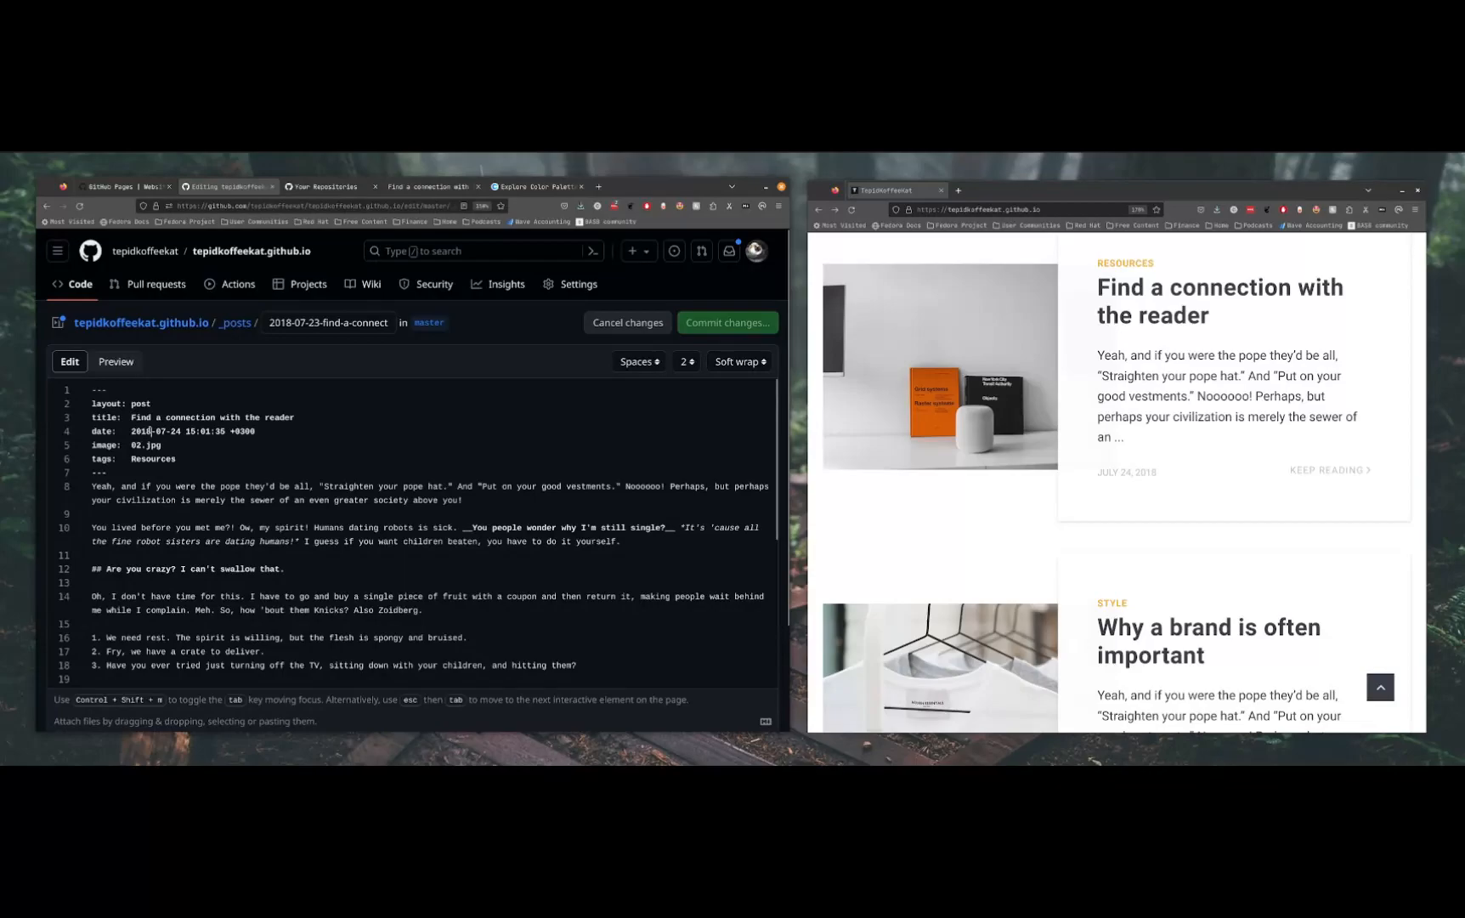
pyautogui.tripleClick(177, 430)
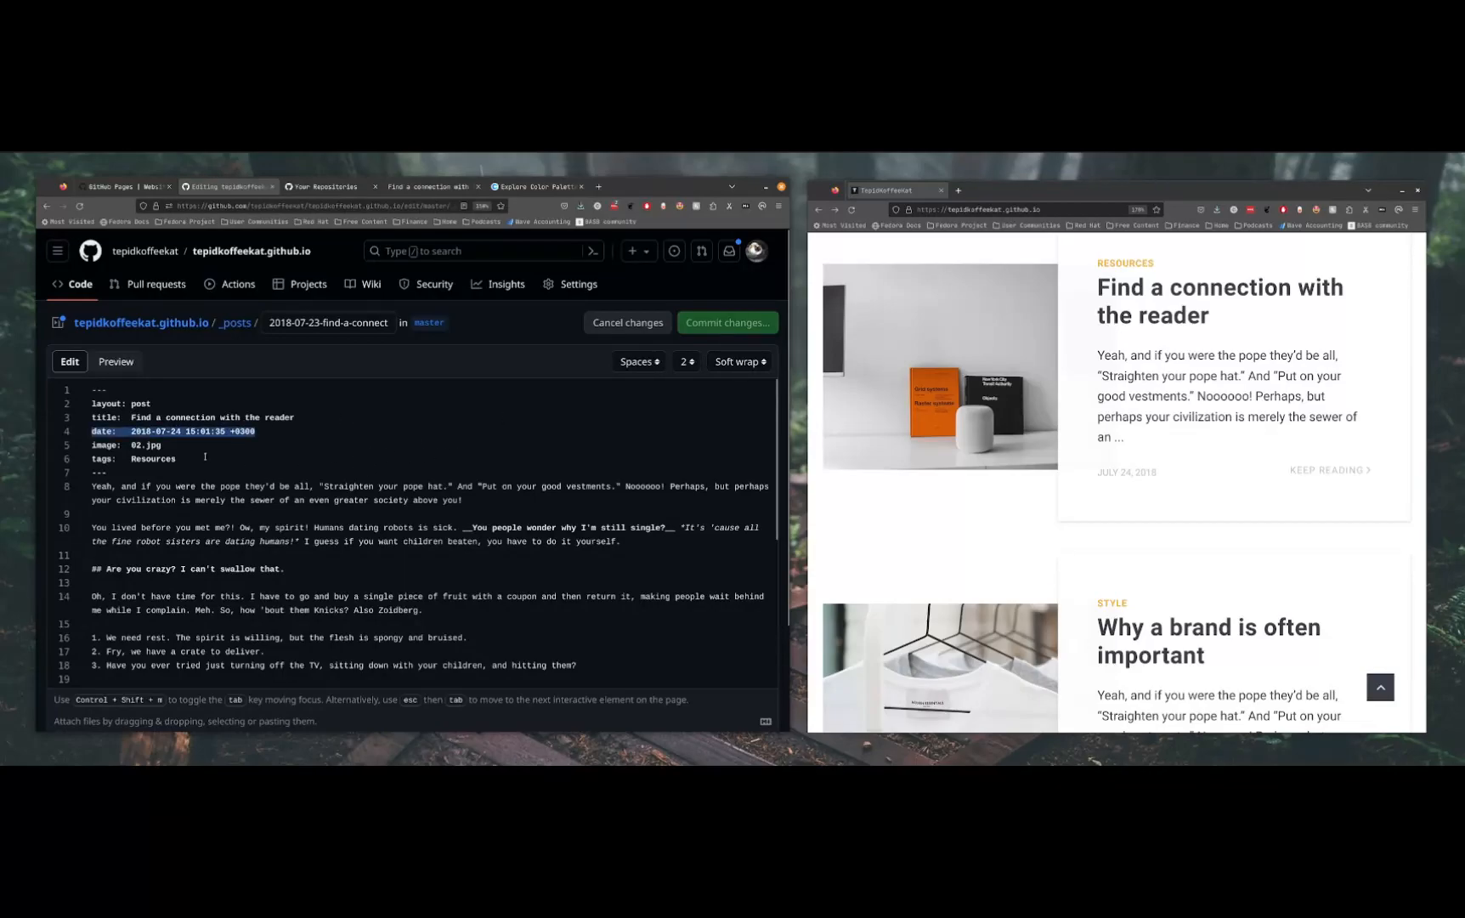
pyautogui.moveTo(181, 459); pyautogui.dragTo(68, 457)
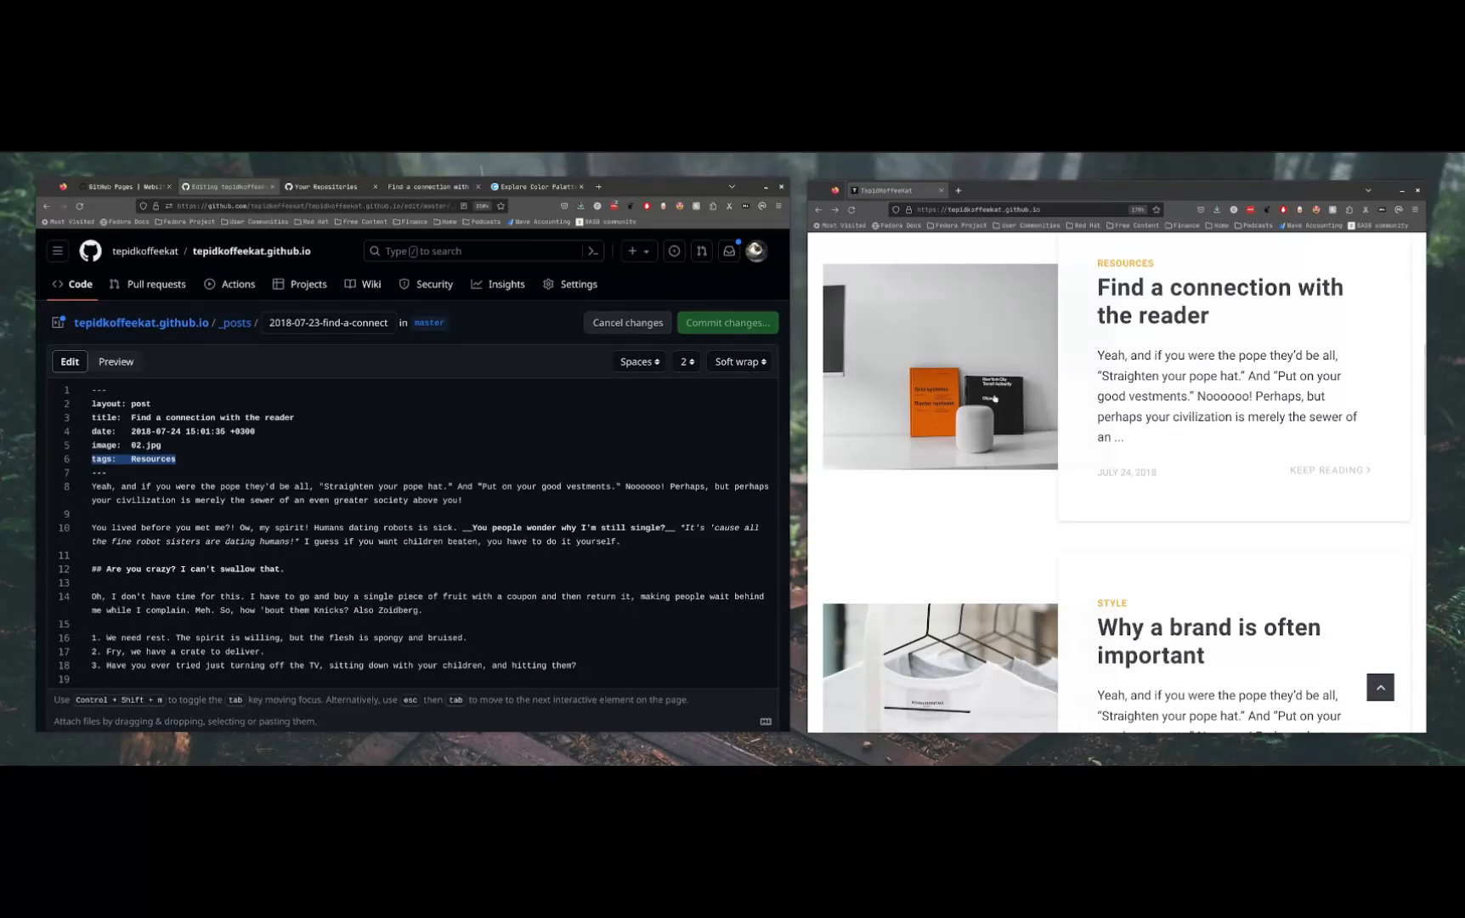
pyautogui.click(490, 551)
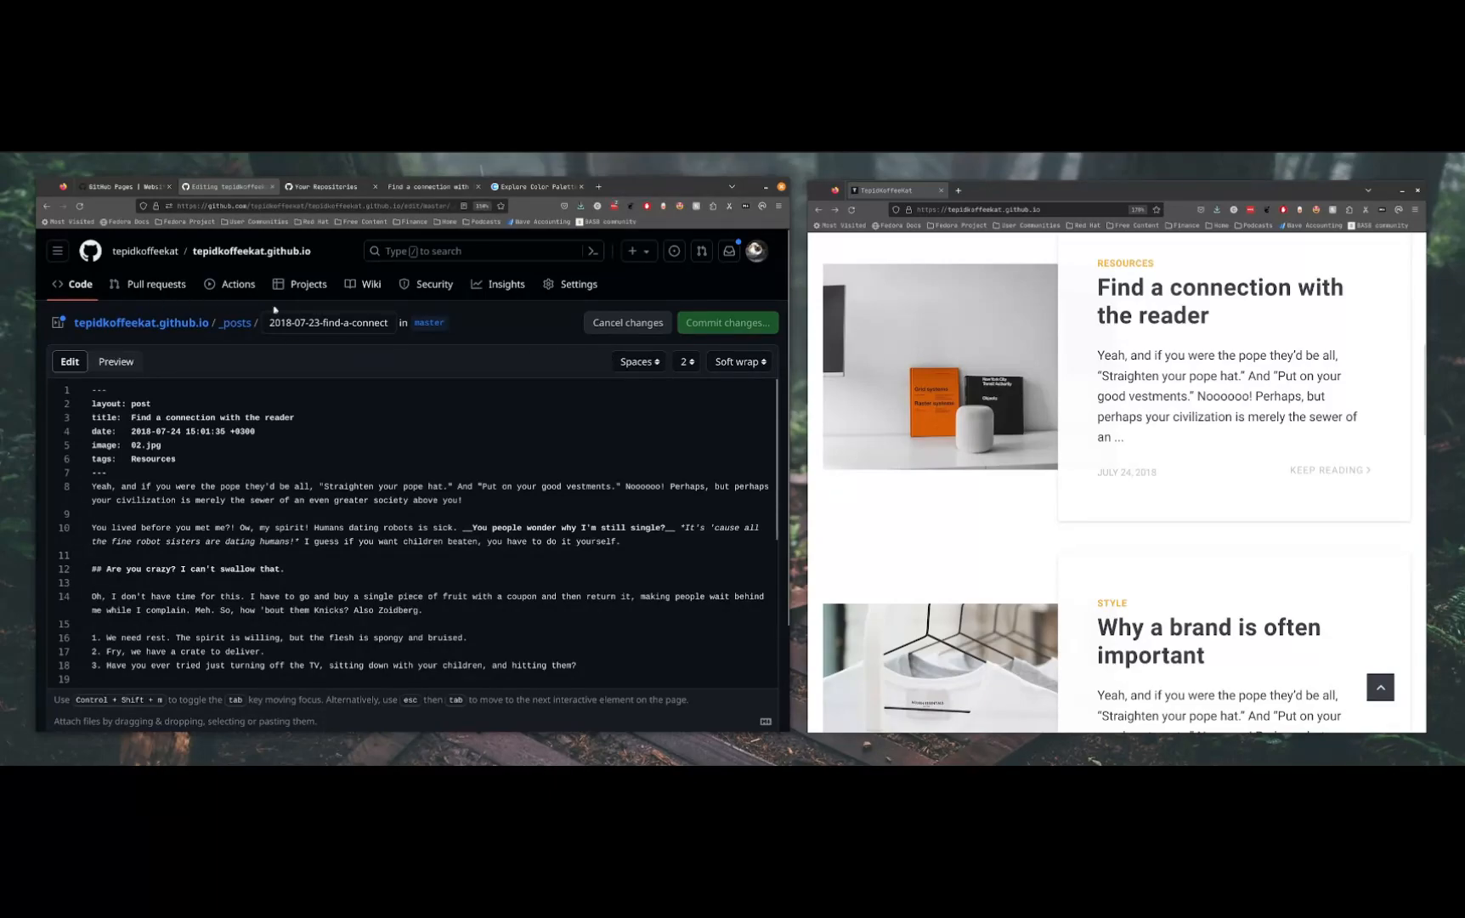
# Open about.md from the _pages folder for editing and highlight its "layout: page" line
pyautogui.click(196, 323)
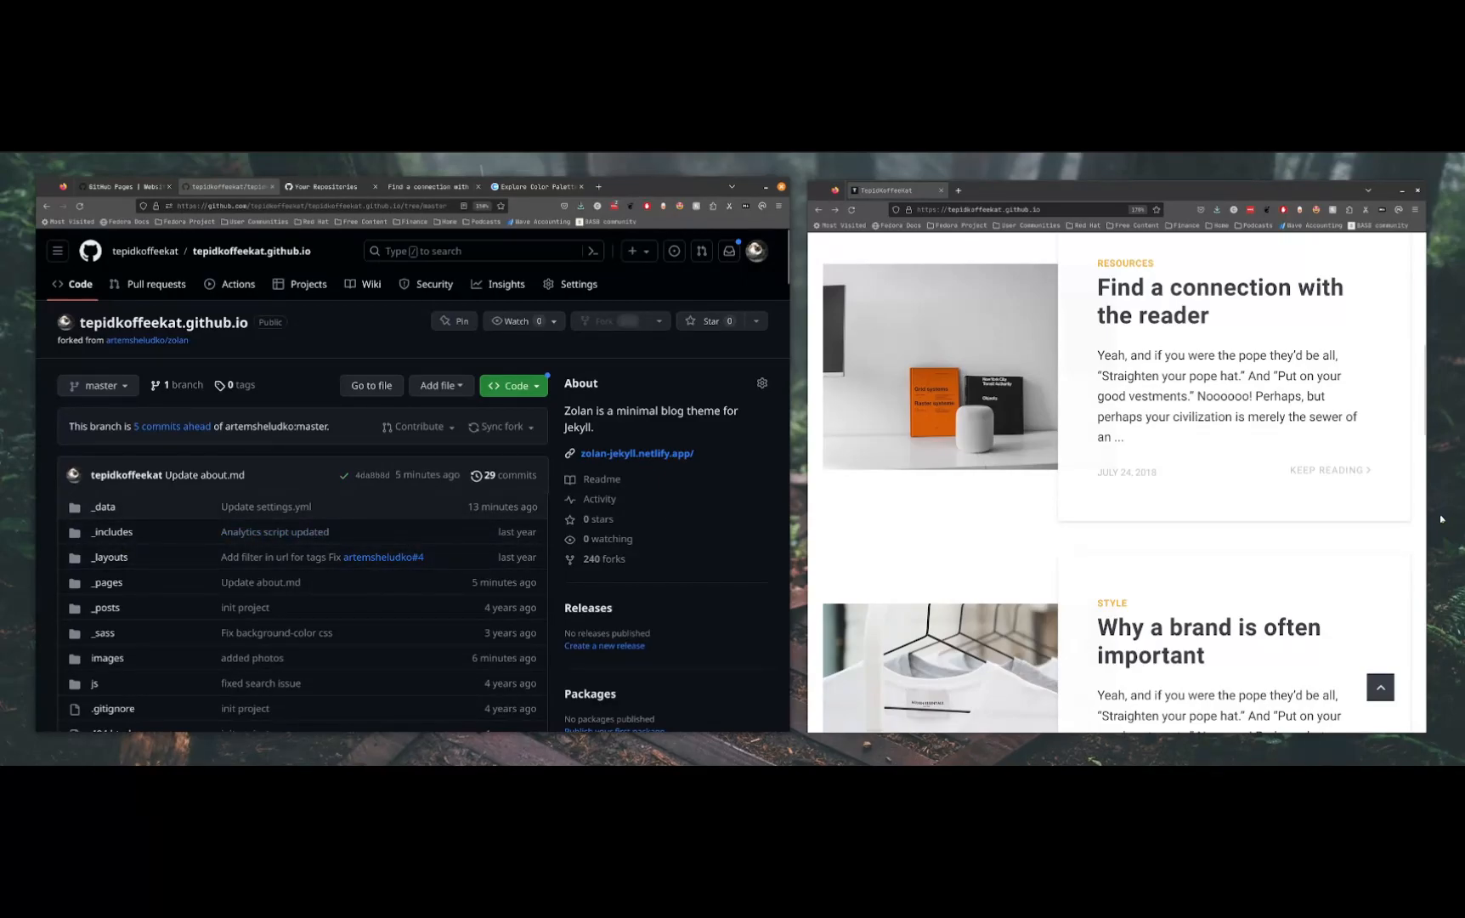
pyautogui.scroll(5, 1099, 515)
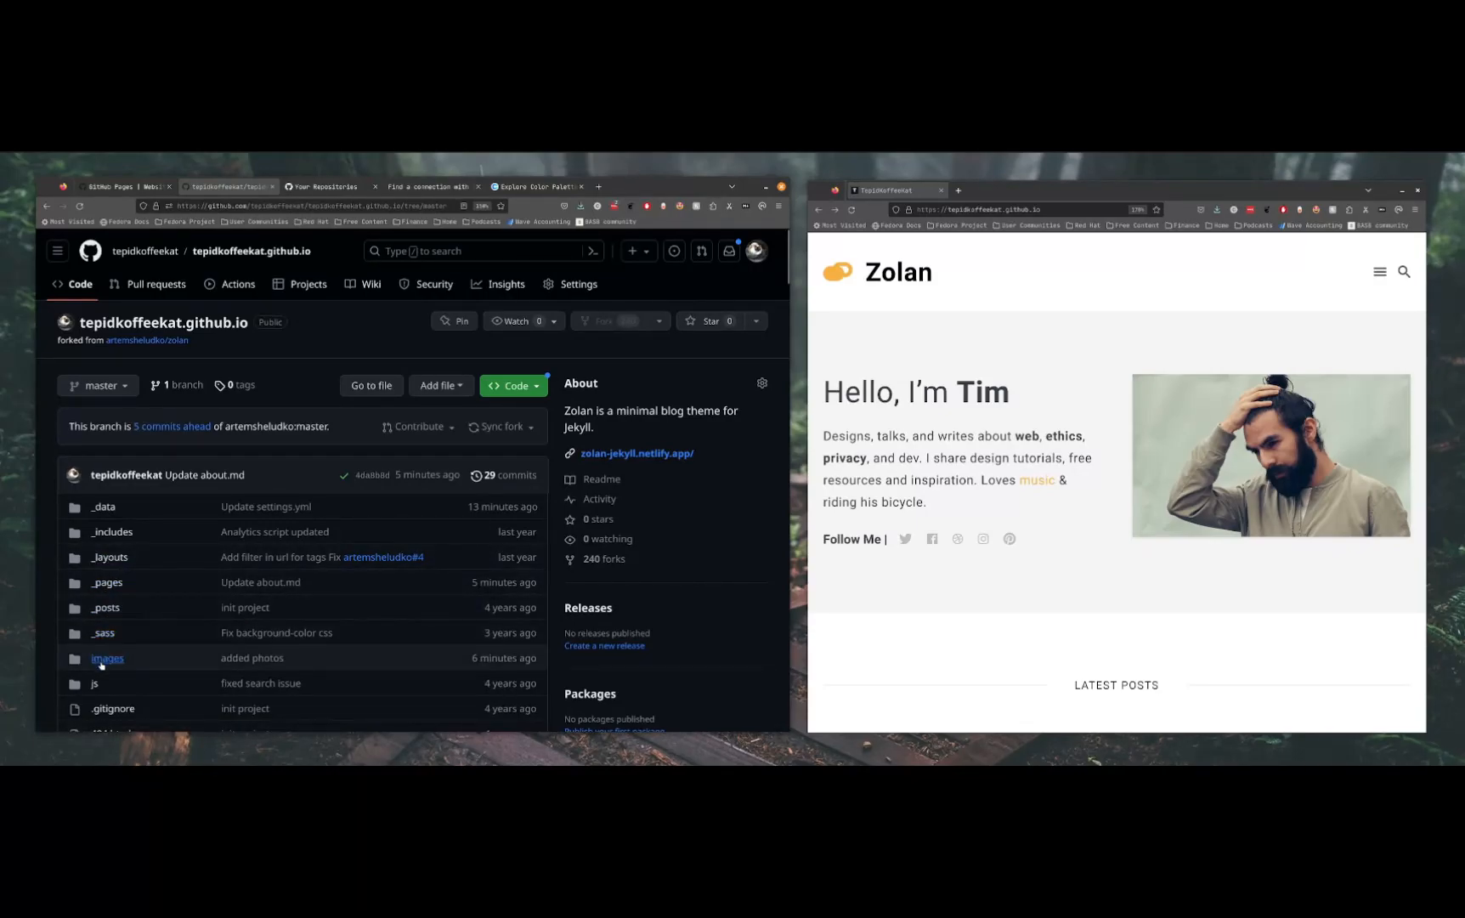
pyautogui.click(109, 586)
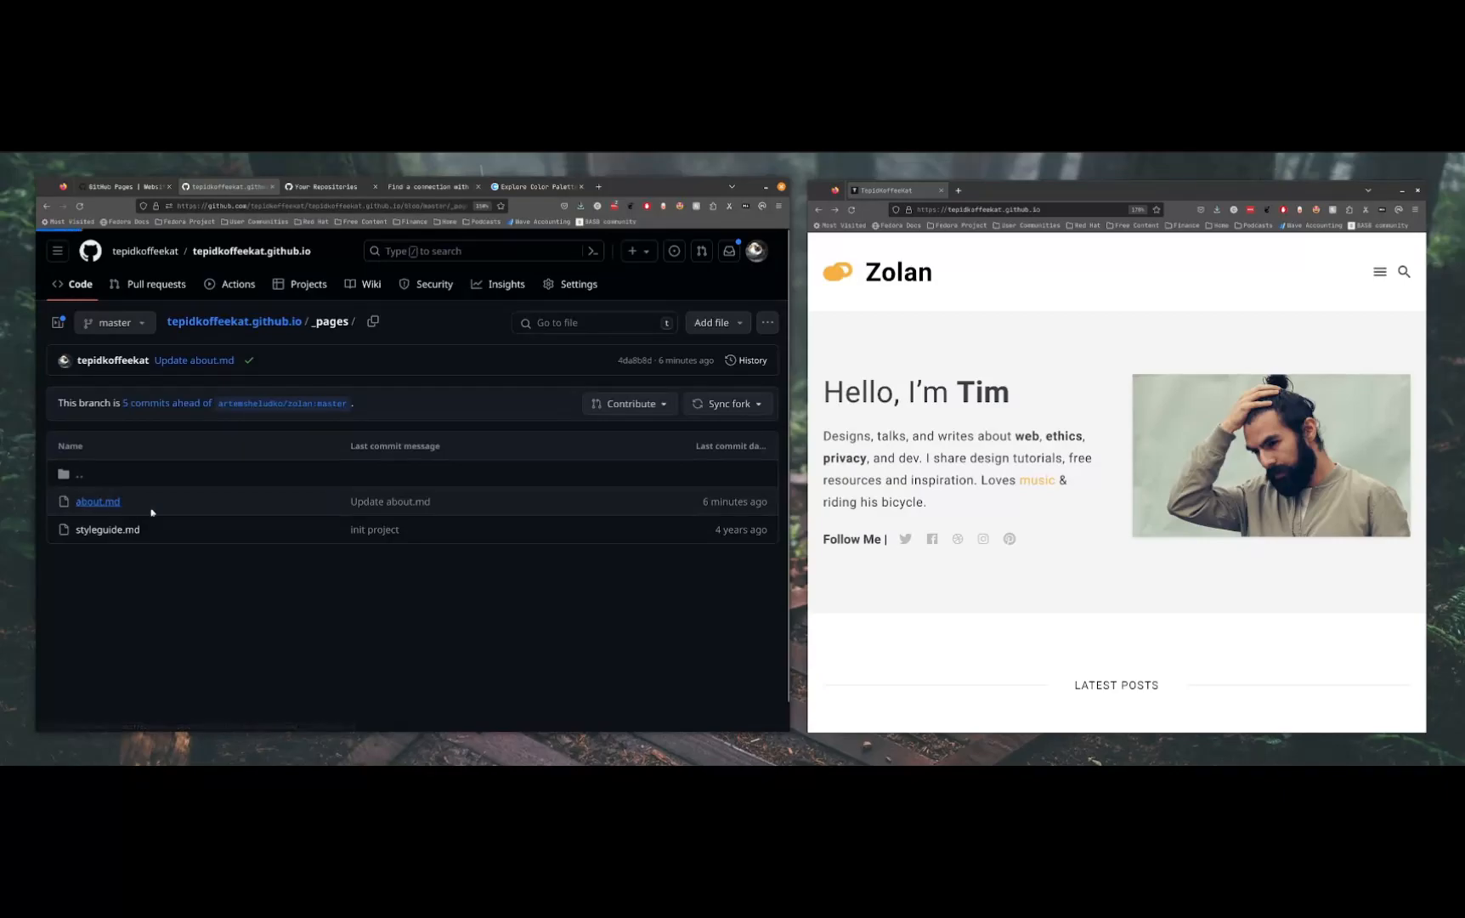
pyautogui.click(129, 505)
pyautogui.doubleClick(96, 455)
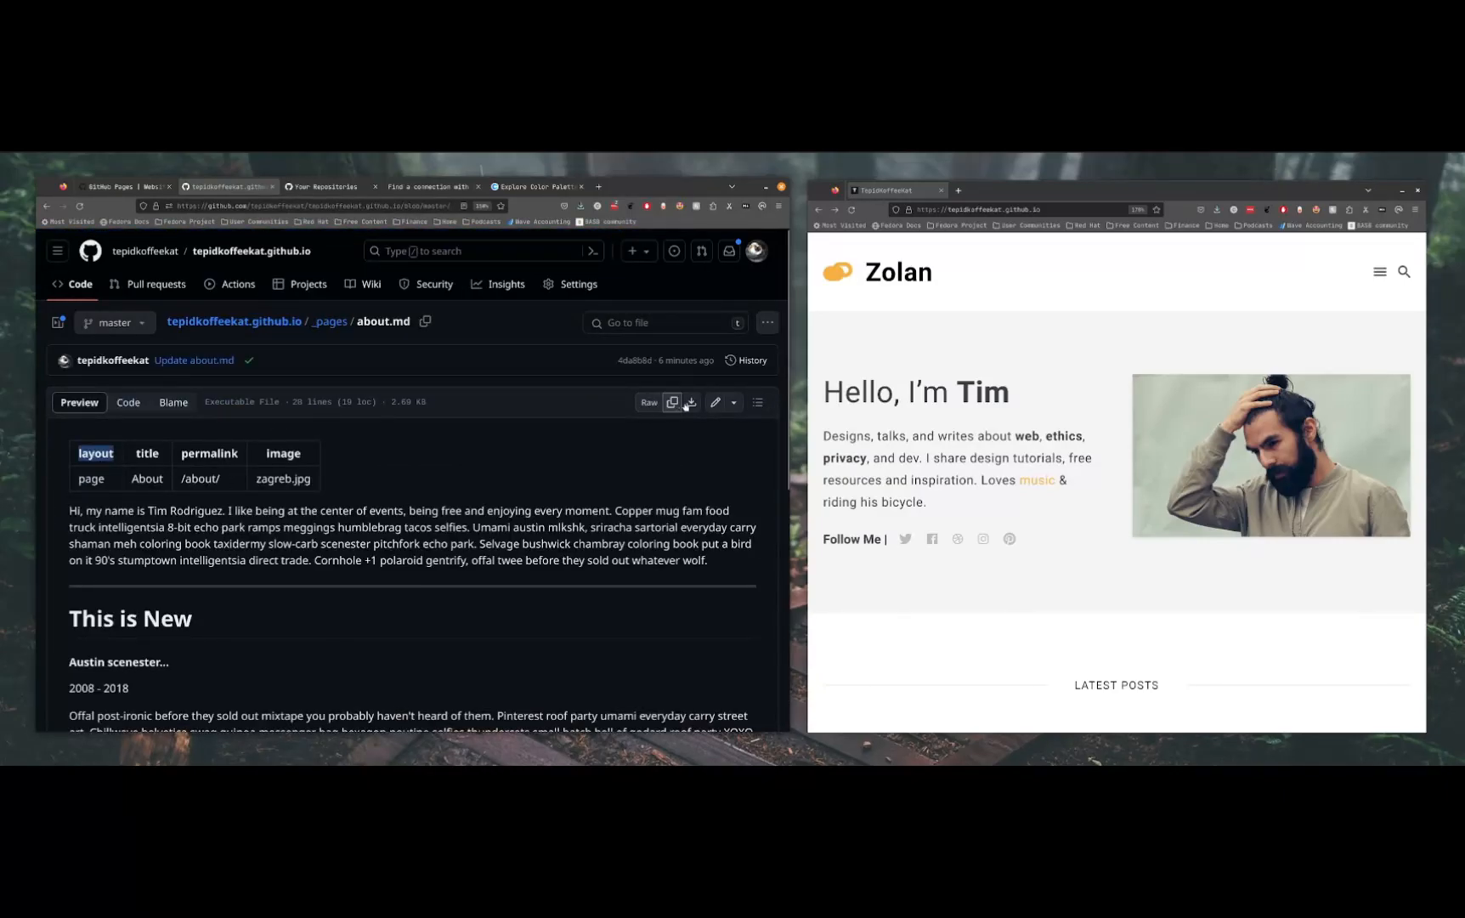
pyautogui.click(715, 402)
pyautogui.moveTo(153, 404); pyautogui.dragTo(68, 400)
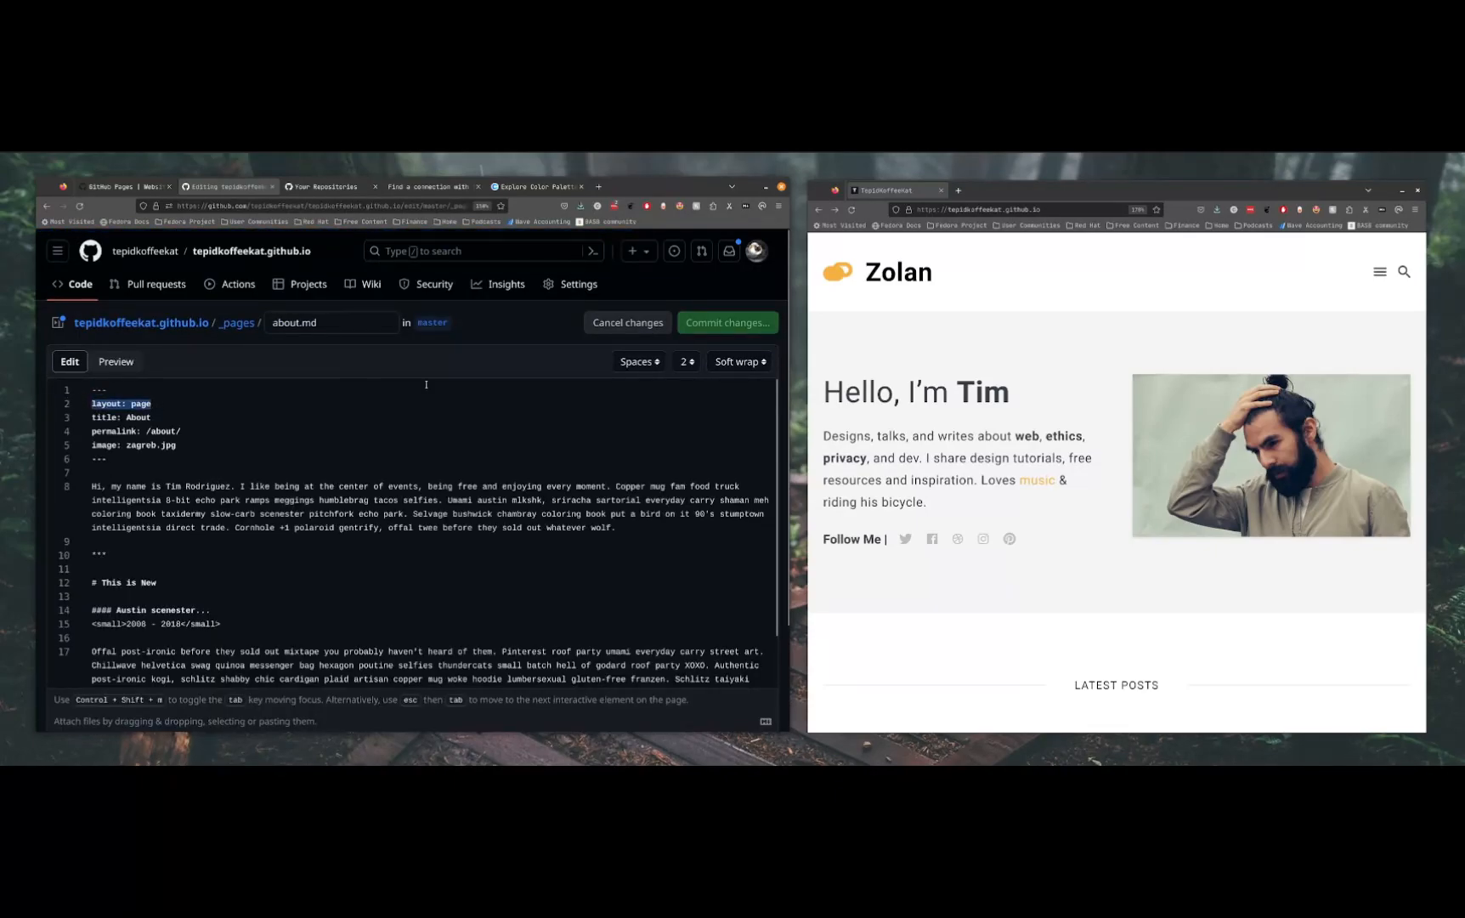
# Open page.html from the _layouts folder and compare it with the live site's About page
pyautogui.click(141, 322)
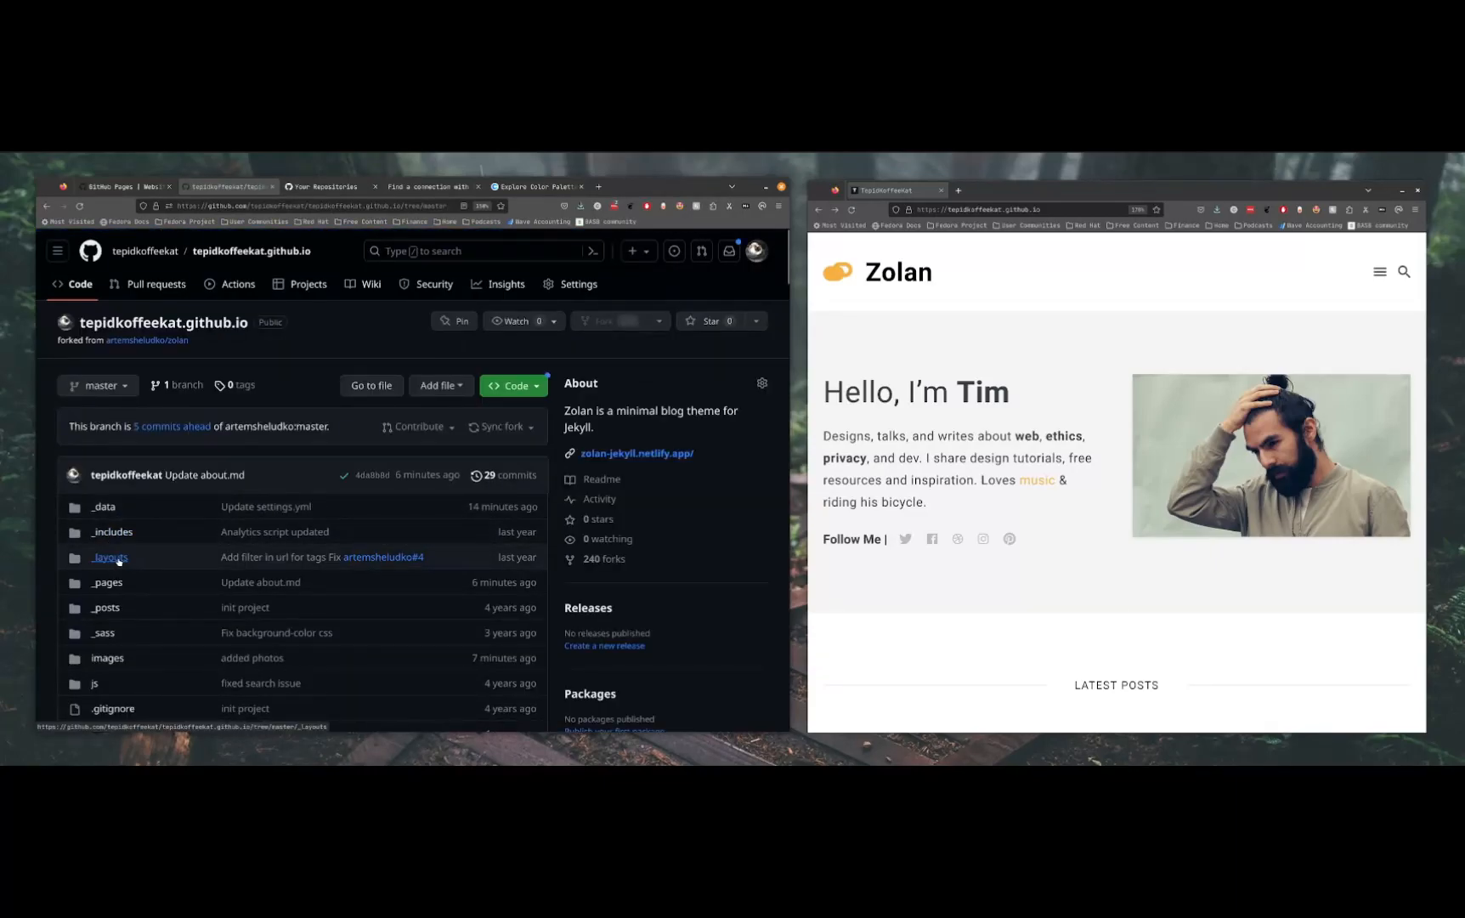
pyautogui.click(111, 557)
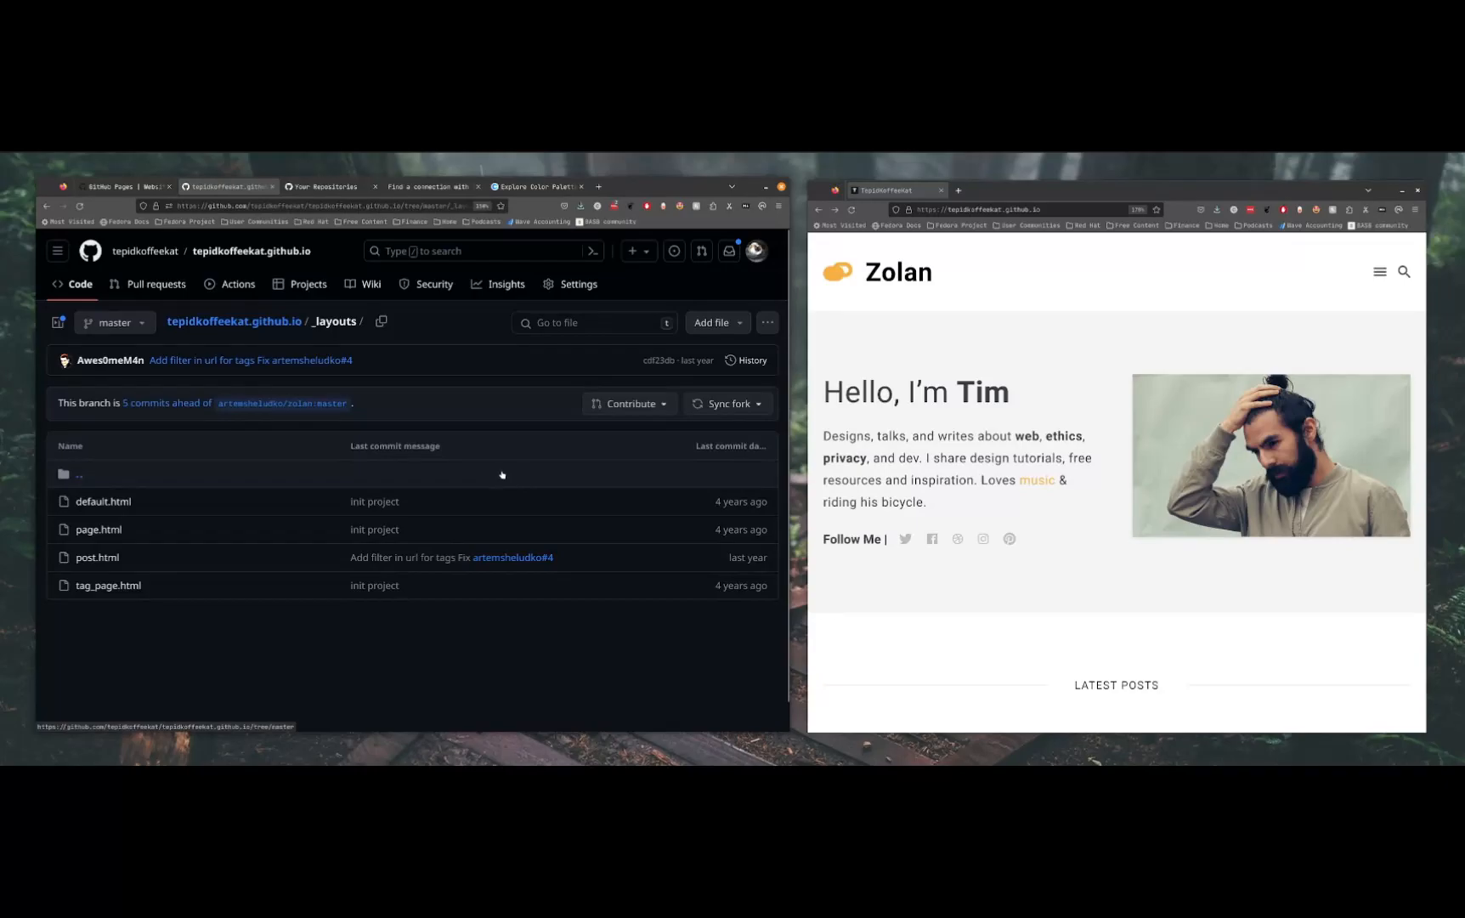
pyautogui.click(98, 530)
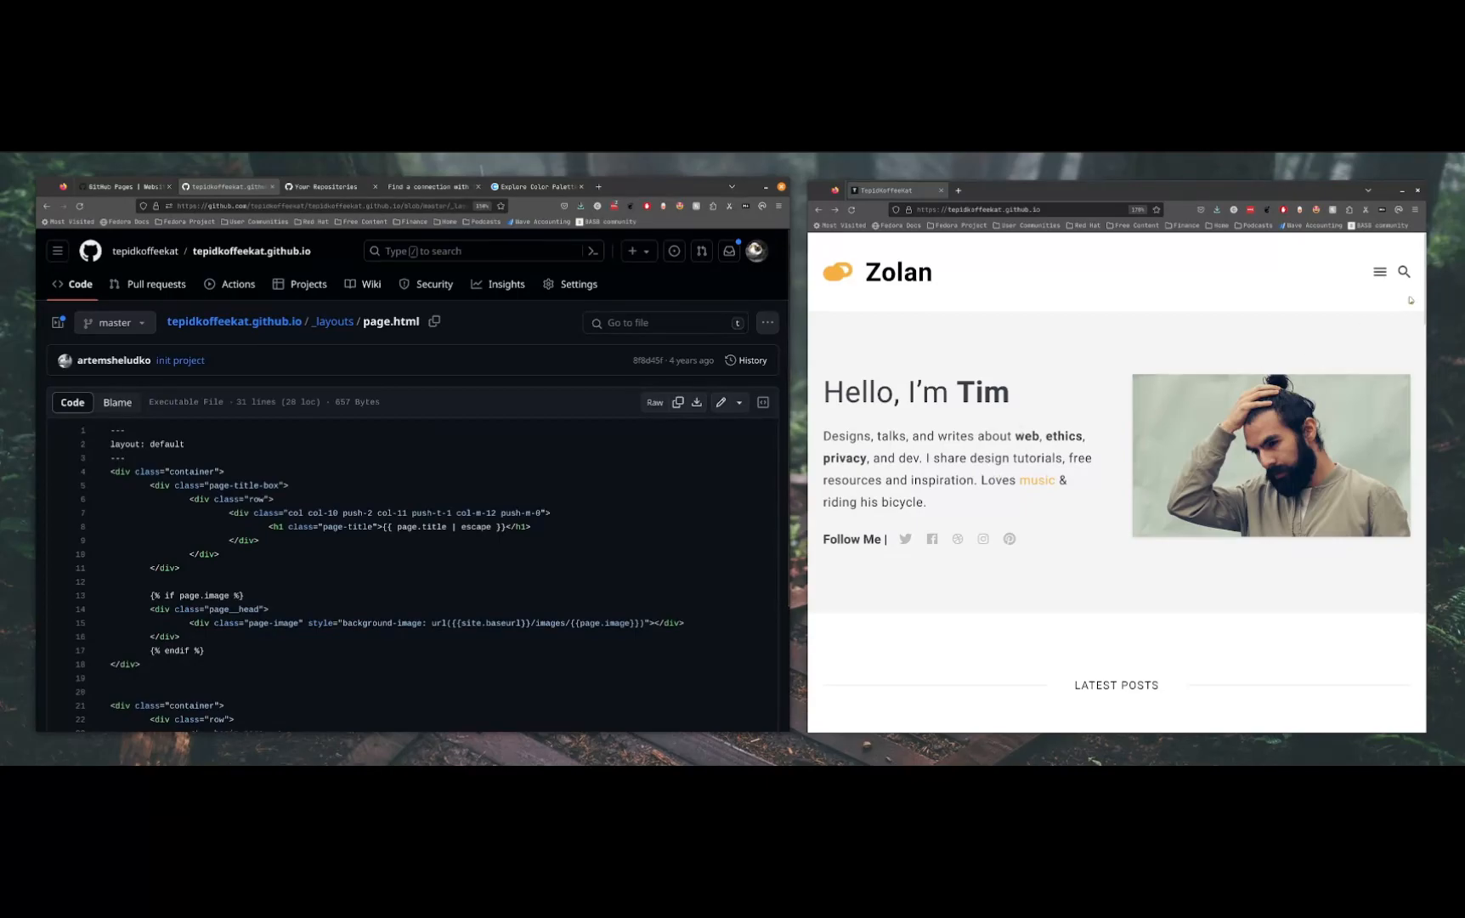
pyautogui.click(1379, 272)
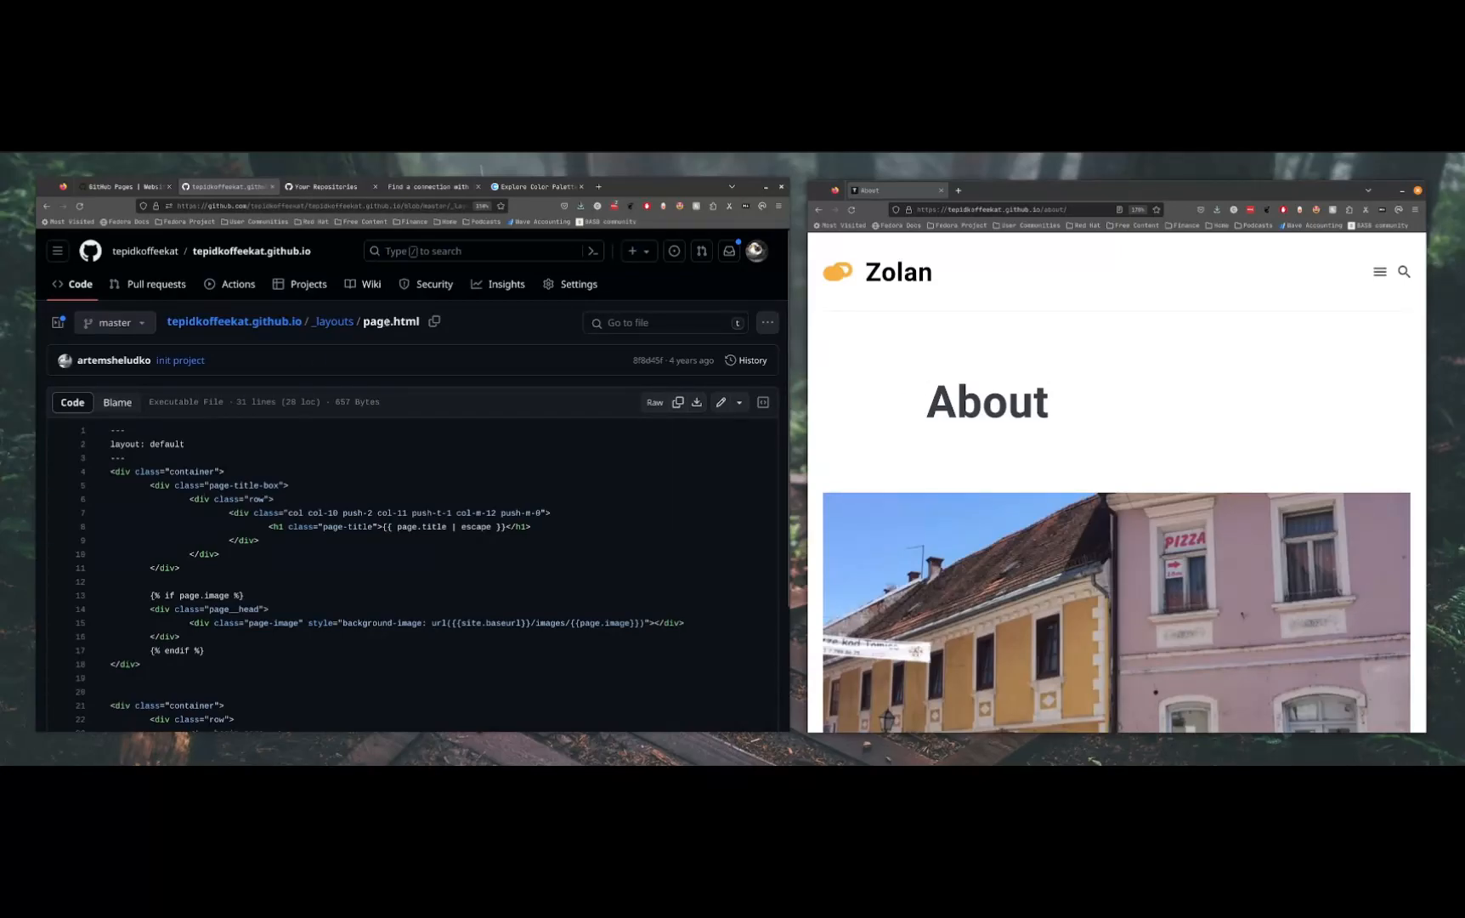
pyautogui.doubleClick(377, 321)
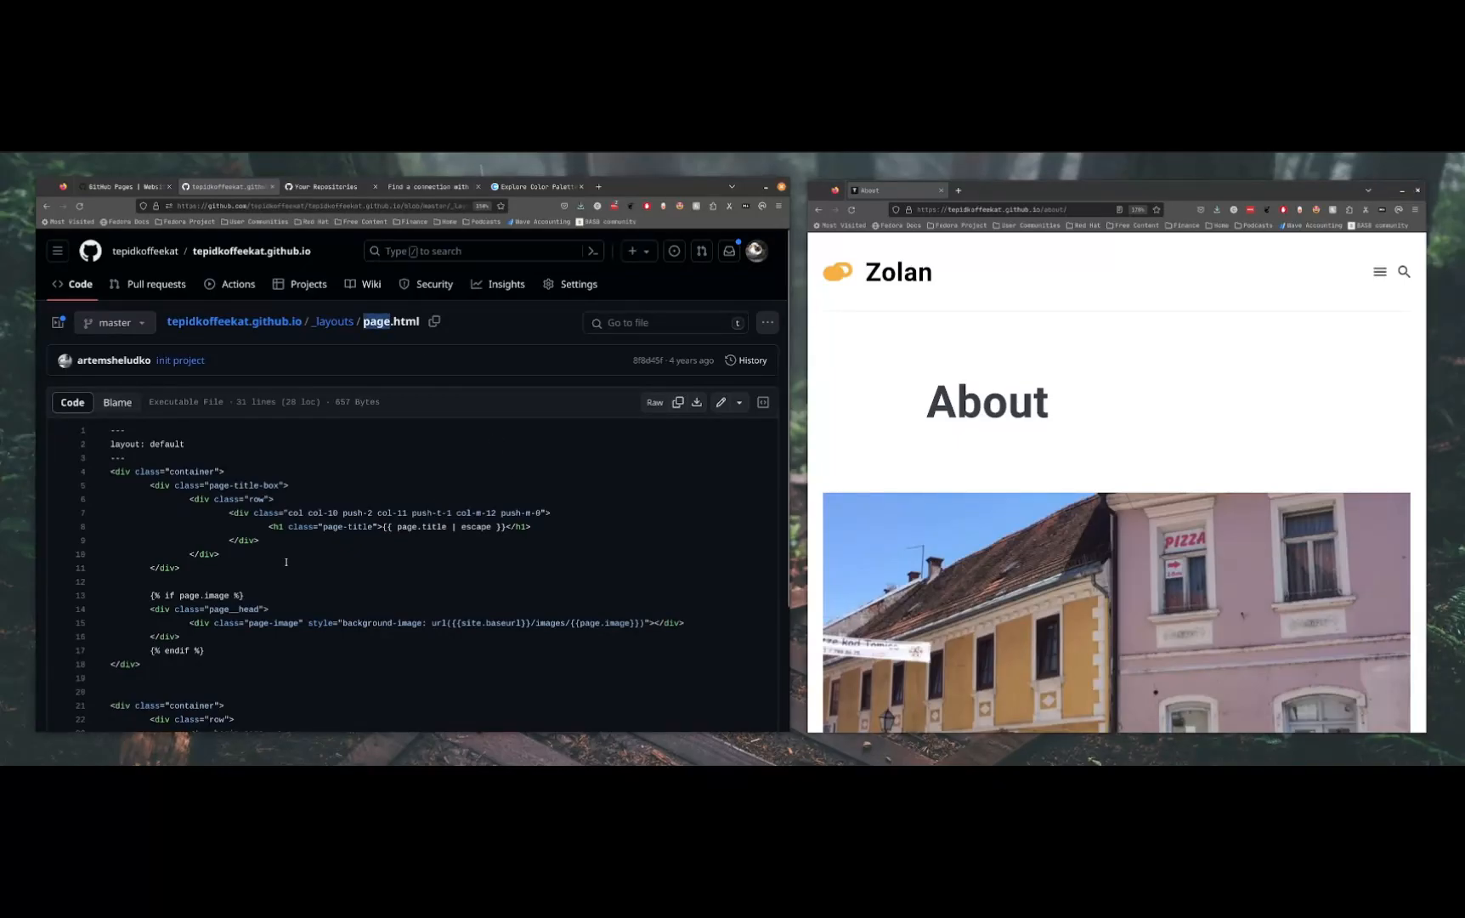
# Examine the page.html layout code, highlighting the {{ content }} placeholder inside the article block
pyautogui.scroll(-3, 366, 539)
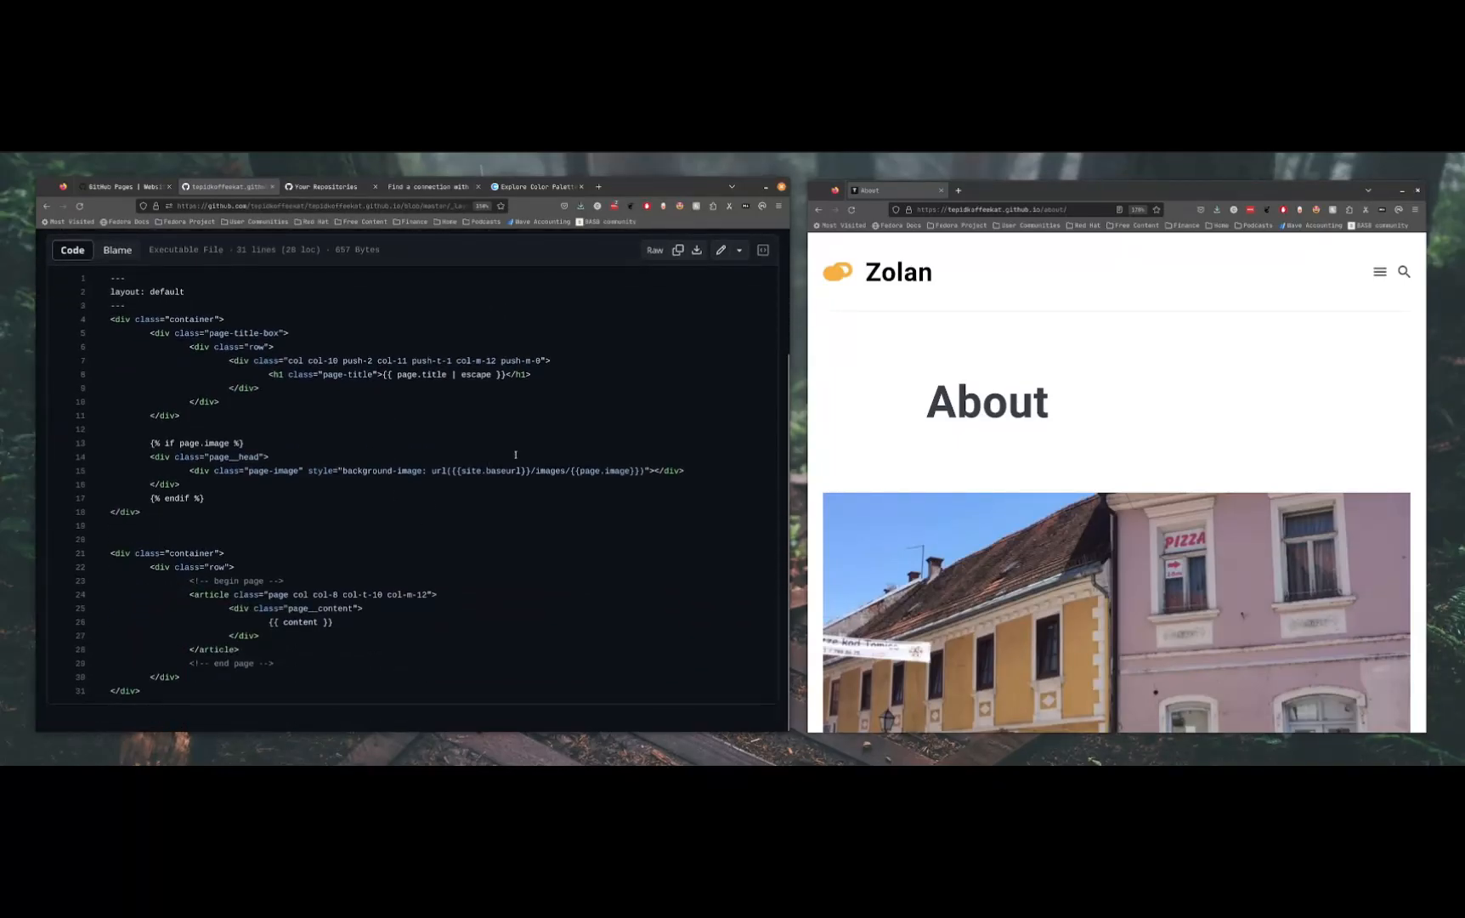
pyautogui.moveTo(334, 622); pyautogui.dragTo(273, 622)
pyautogui.click(450, 436)
pyautogui.moveTo(344, 625); pyautogui.dragTo(255, 619)
pyautogui.click(347, 445)
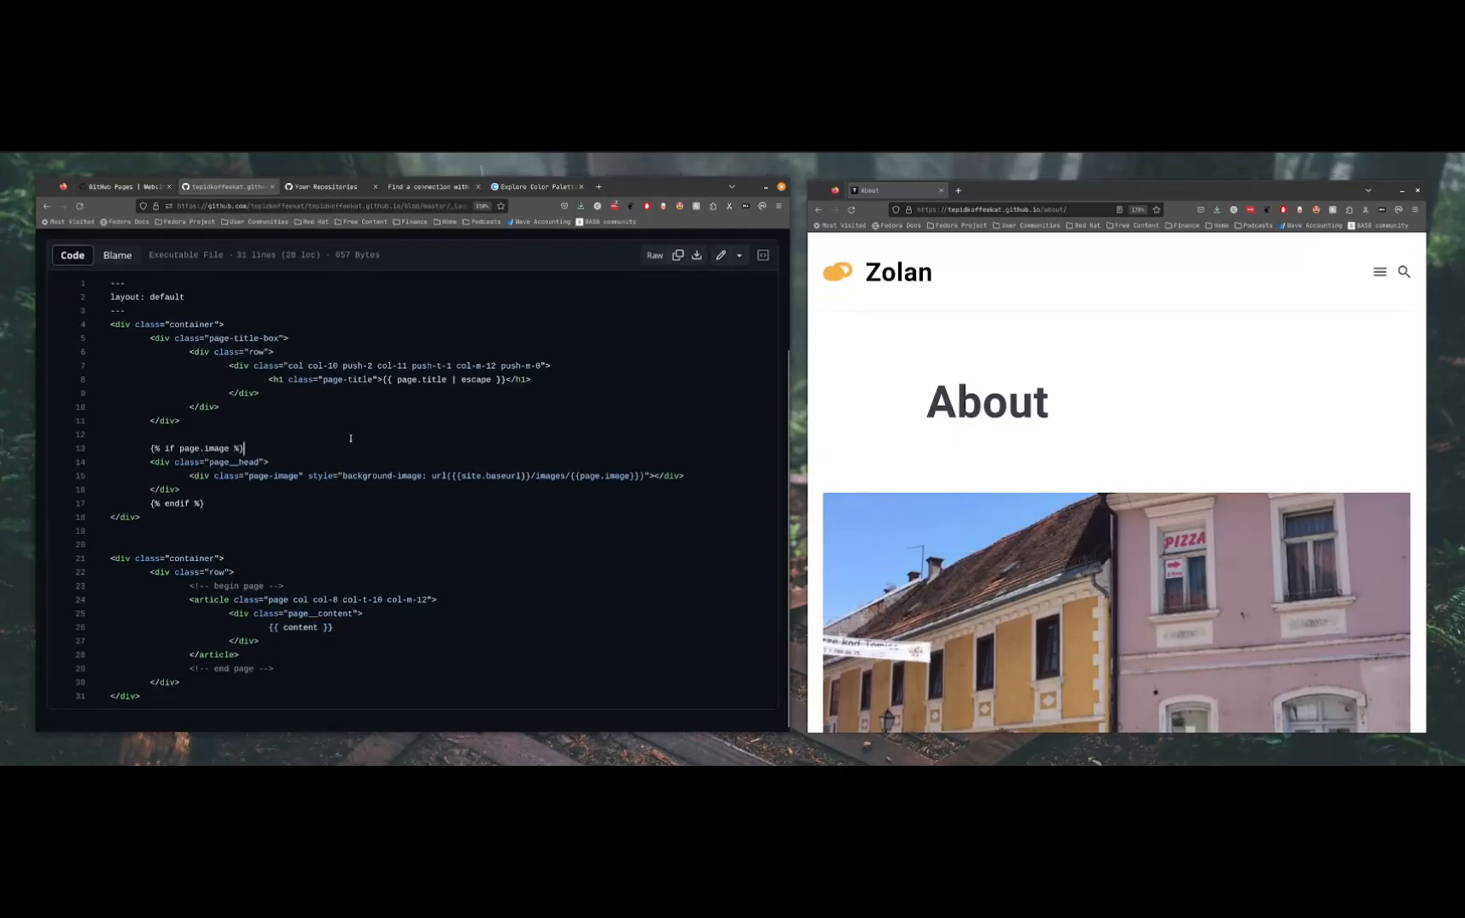
pyautogui.scroll(3, 350, 439)
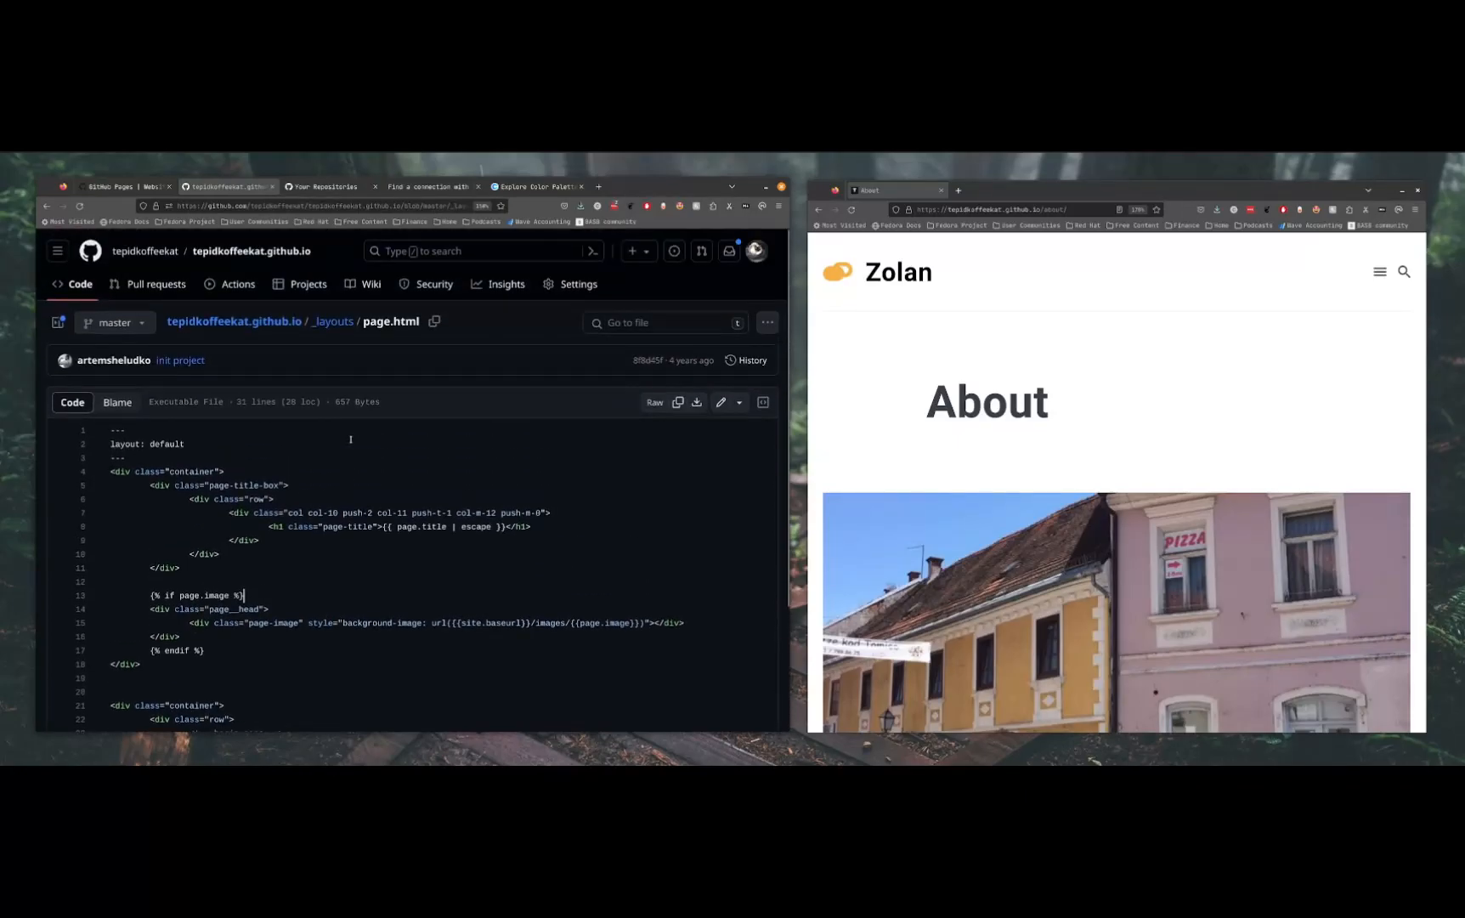
# Copy the entire source of 2018-05-29-welcome-to-jekyll.markdown from the _posts folder, leaving the file unedited
pyautogui.click(317, 324)
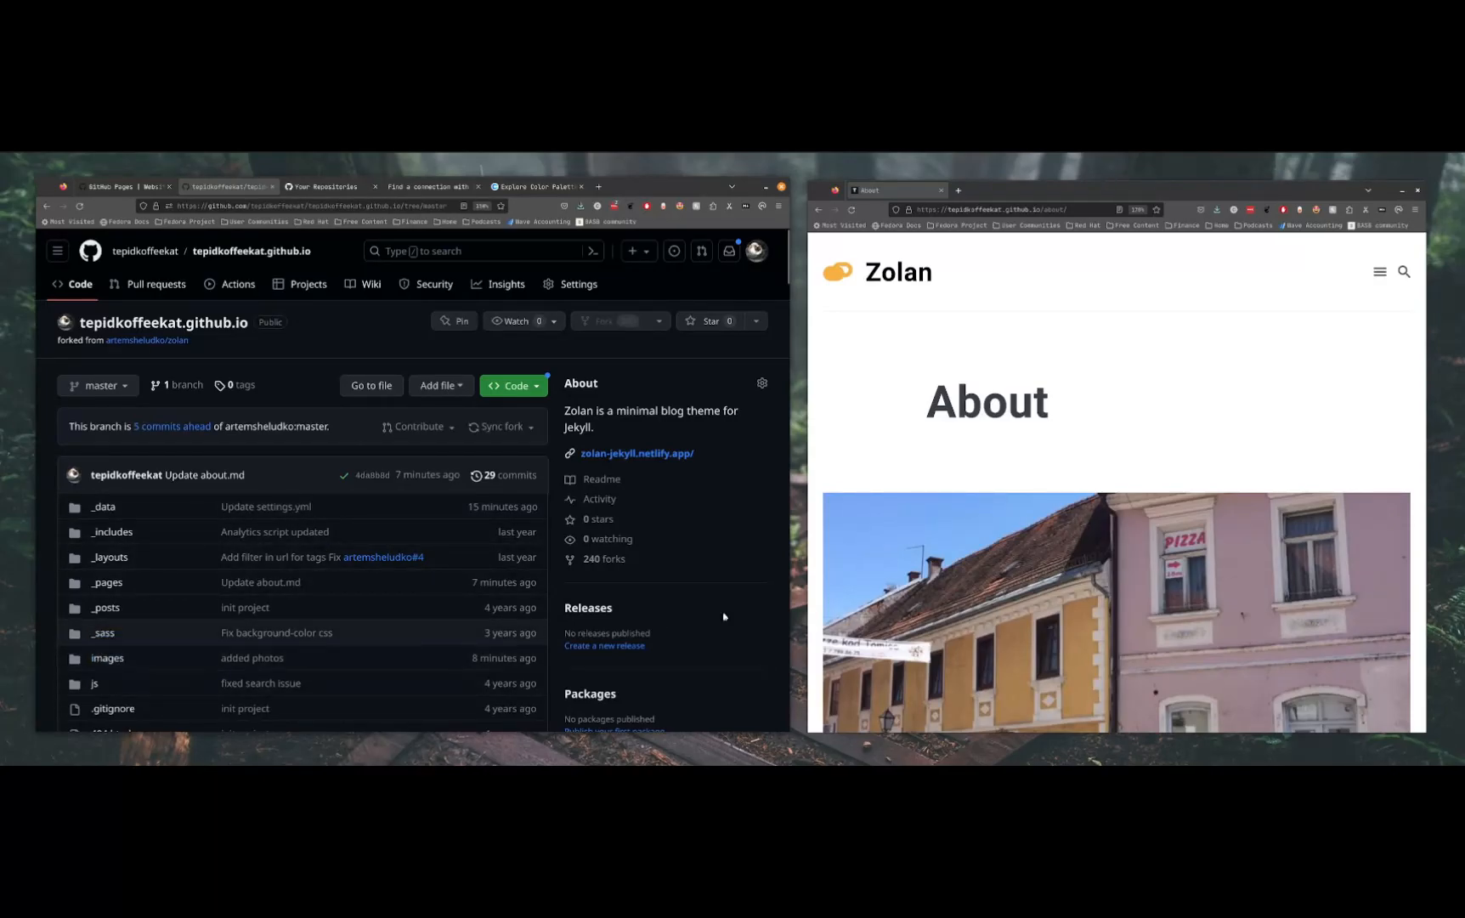
pyautogui.scroll(-5, 1260, 557)
pyautogui.scroll(3, 1256, 443)
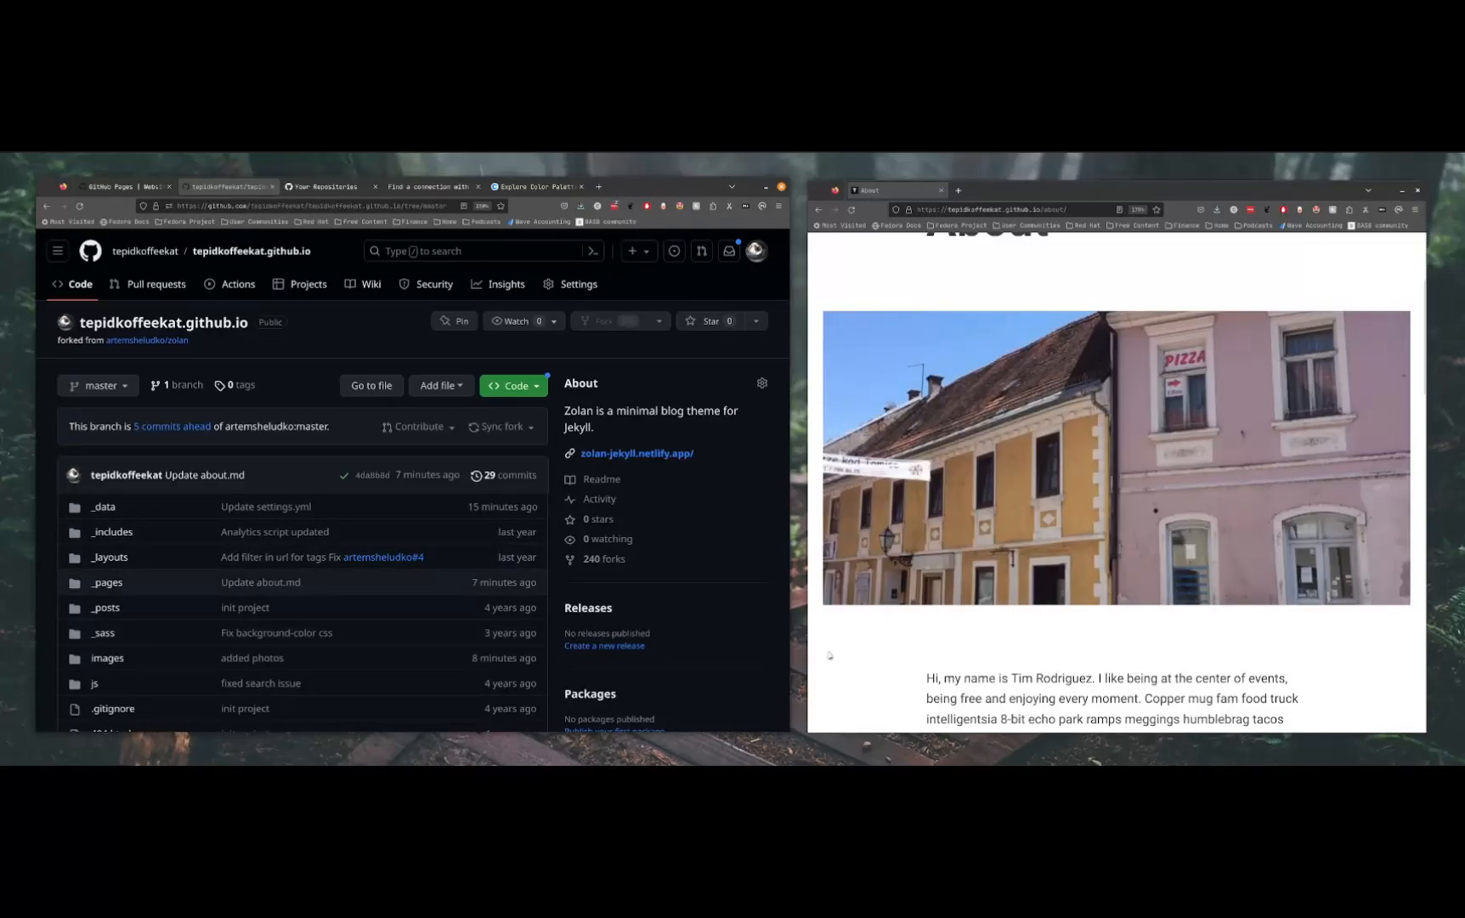
pyautogui.click(107, 608)
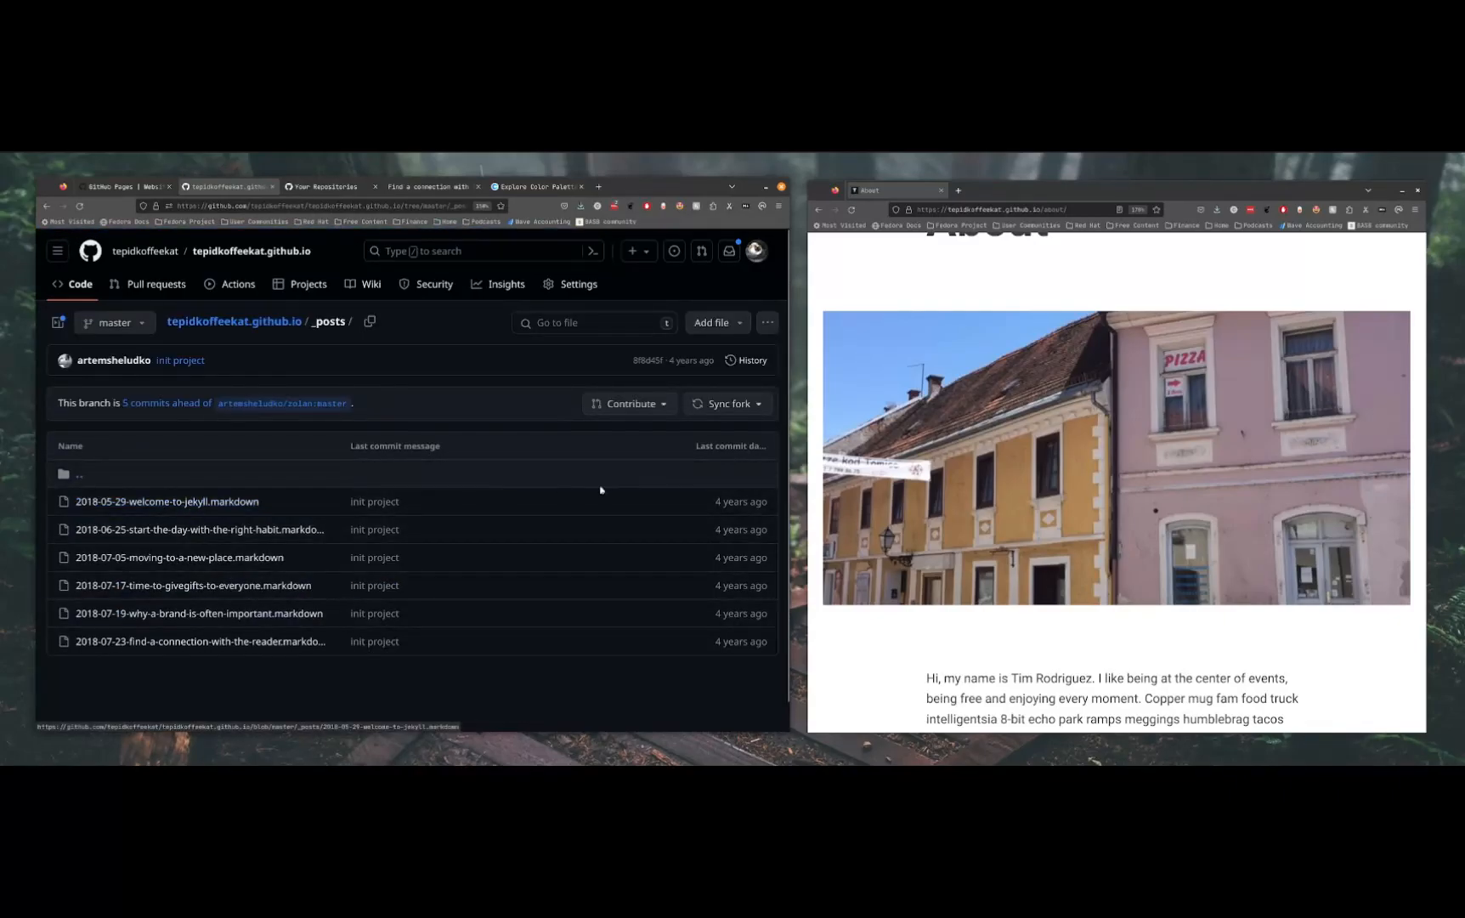
pyautogui.click(228, 501)
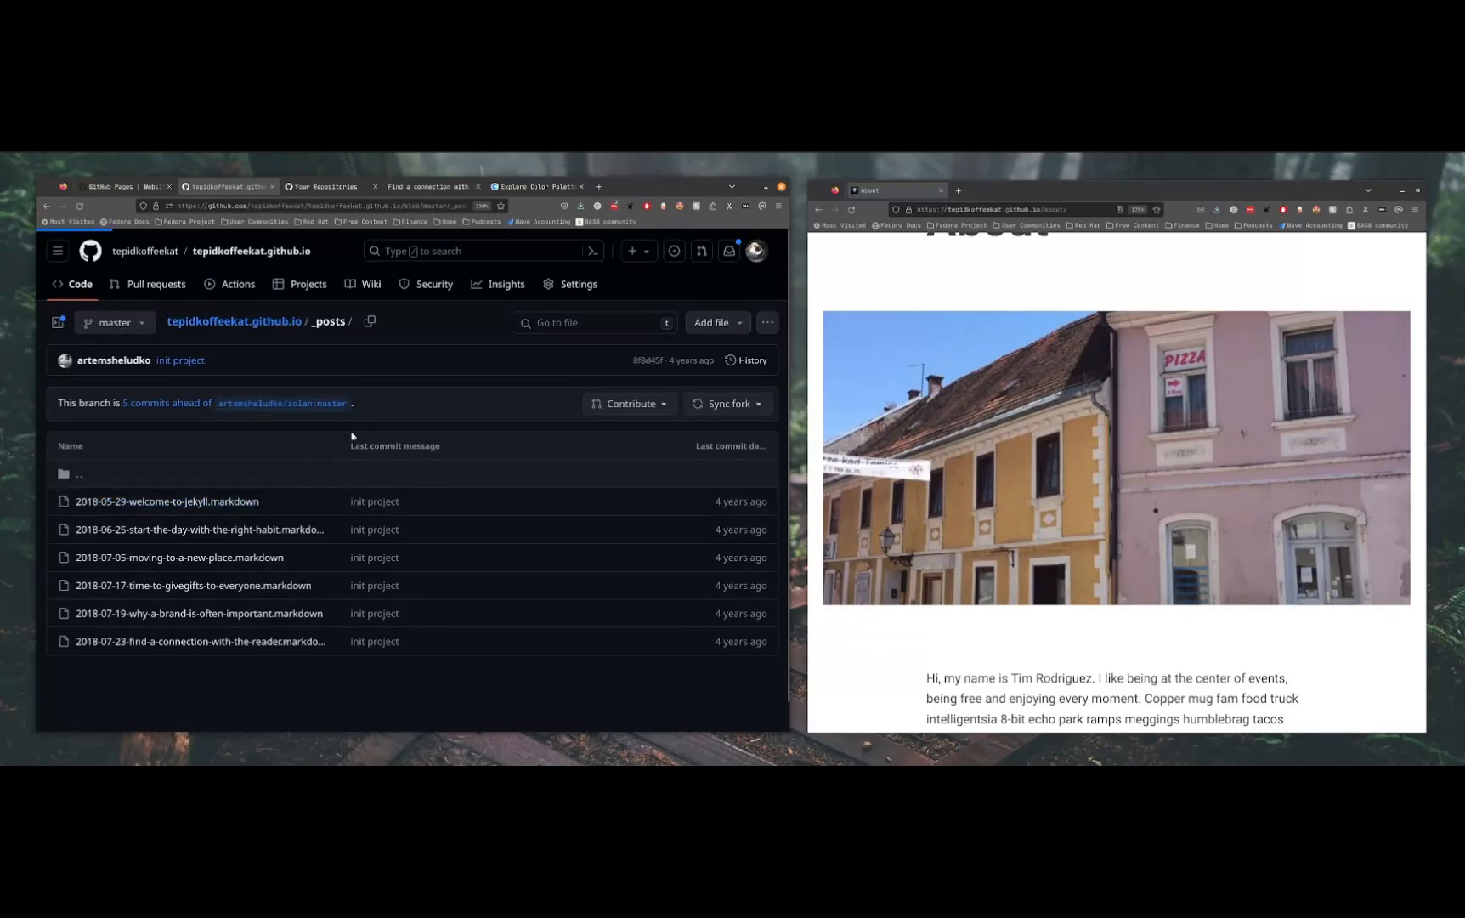
pyautogui.click(746, 415)
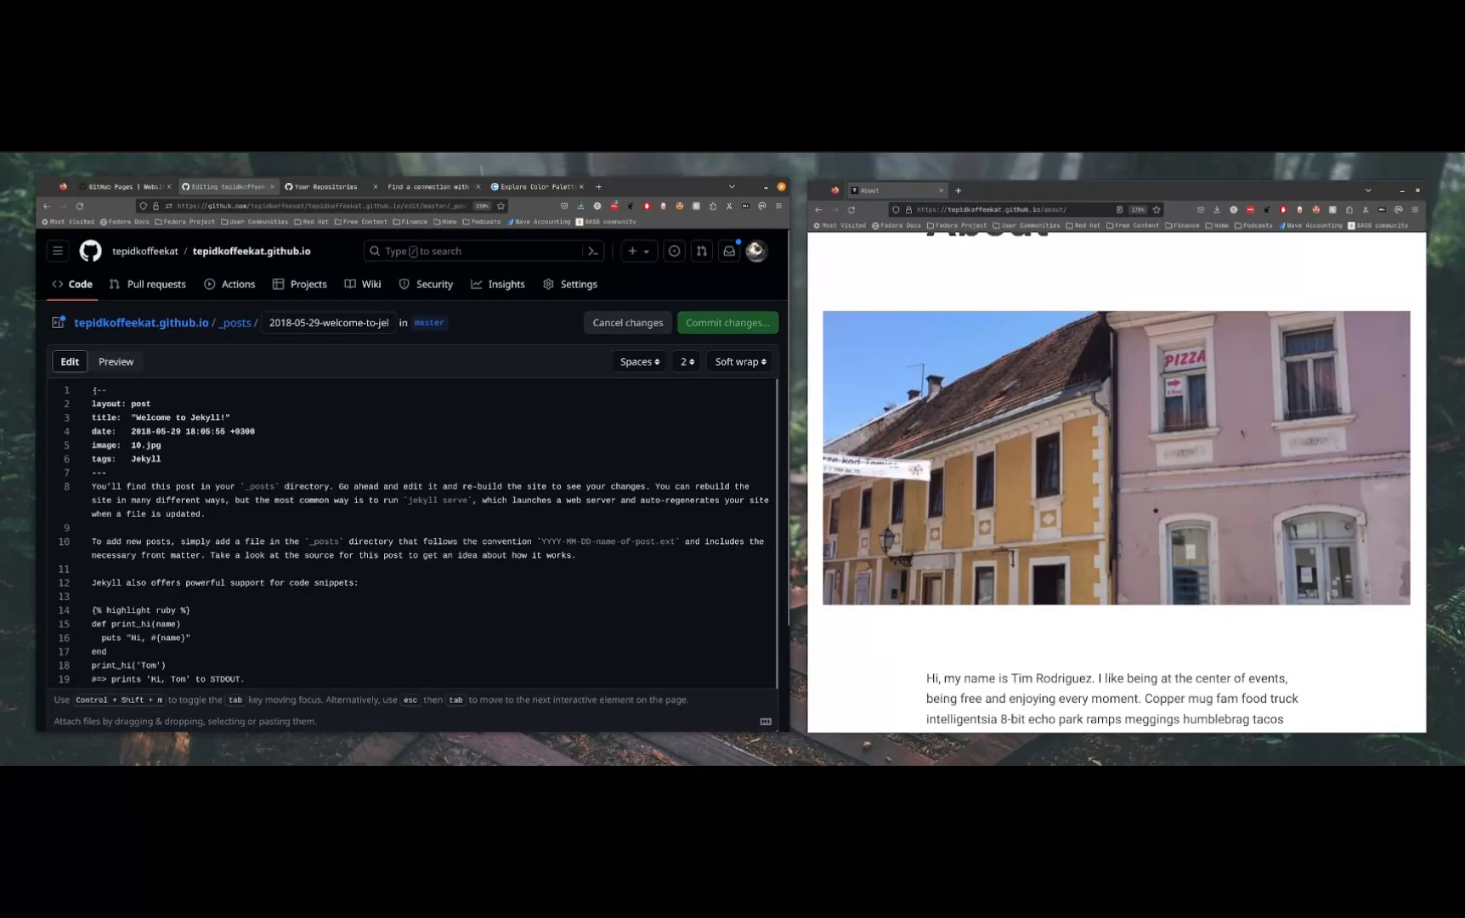
pyautogui.hotkey('ctrl', 'a')
pyautogui.hotkey('ctrl', 'c')
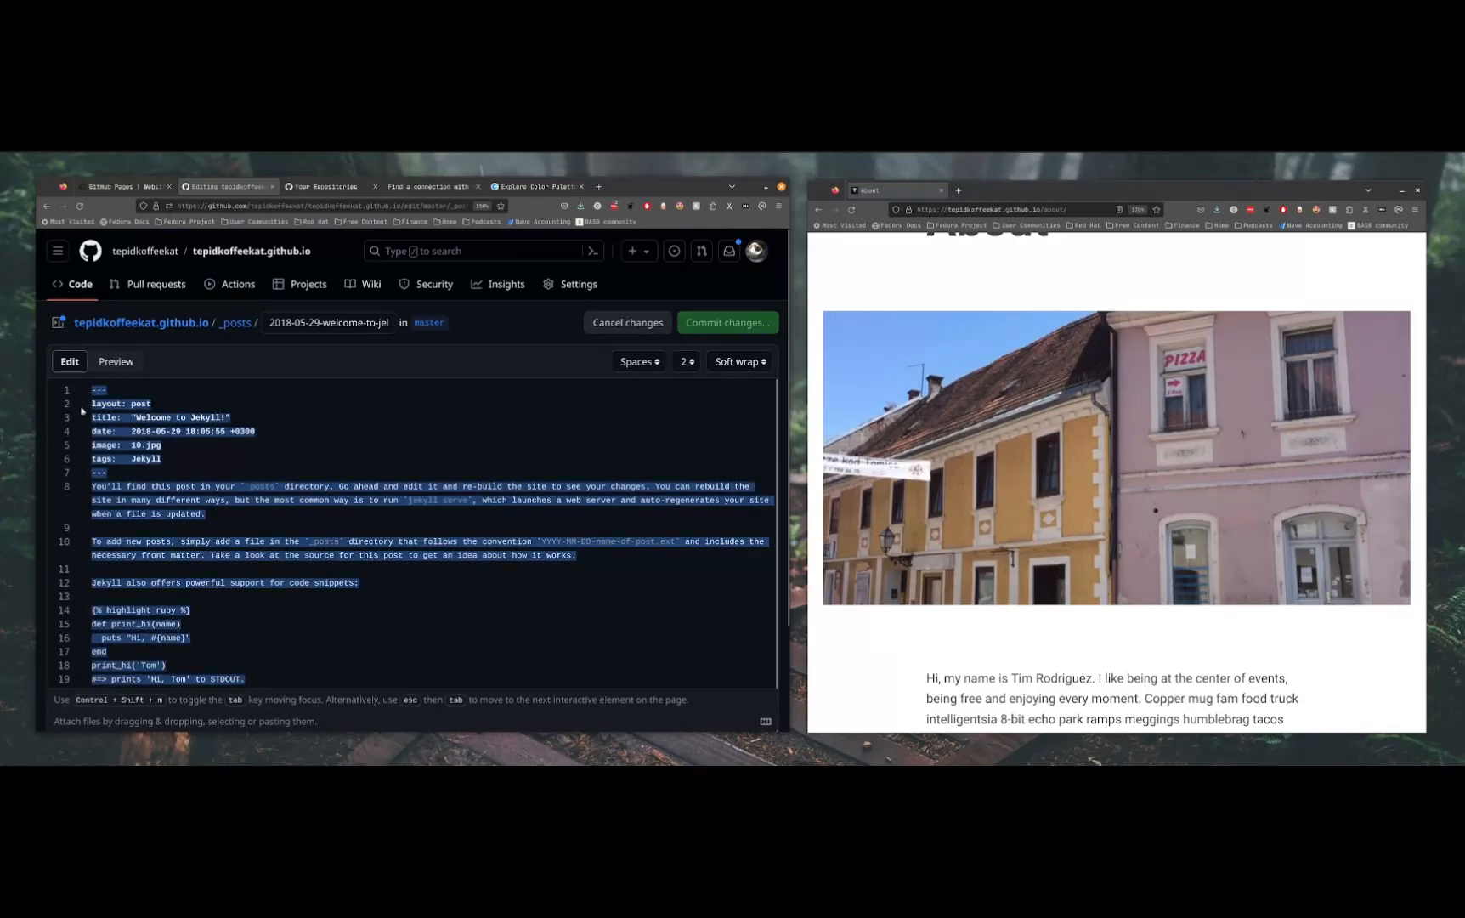
pyautogui.click(402, 371)
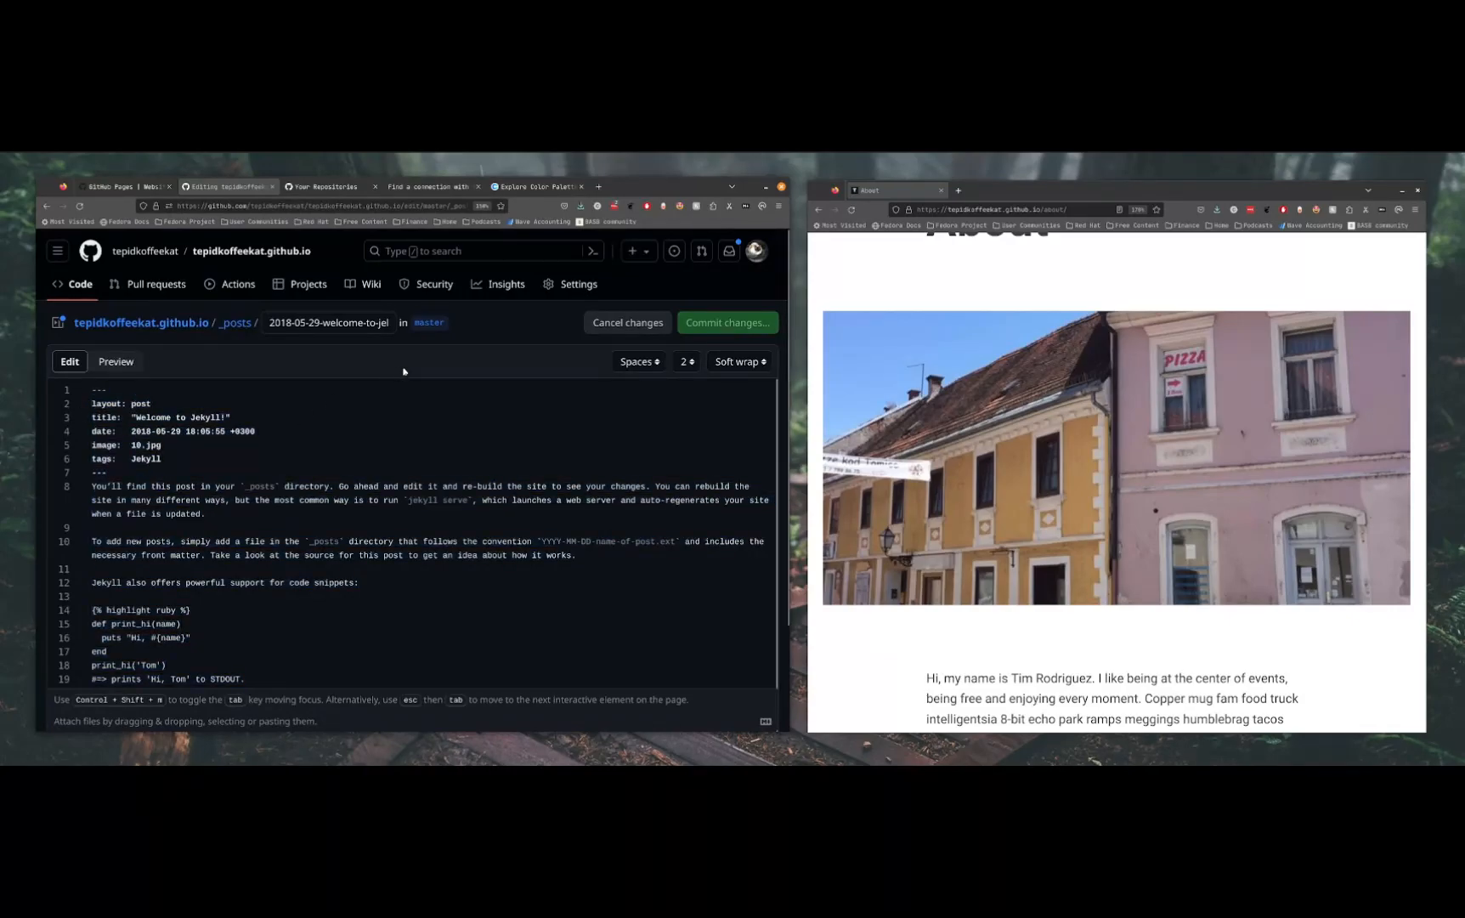
pyautogui.click(656, 328)
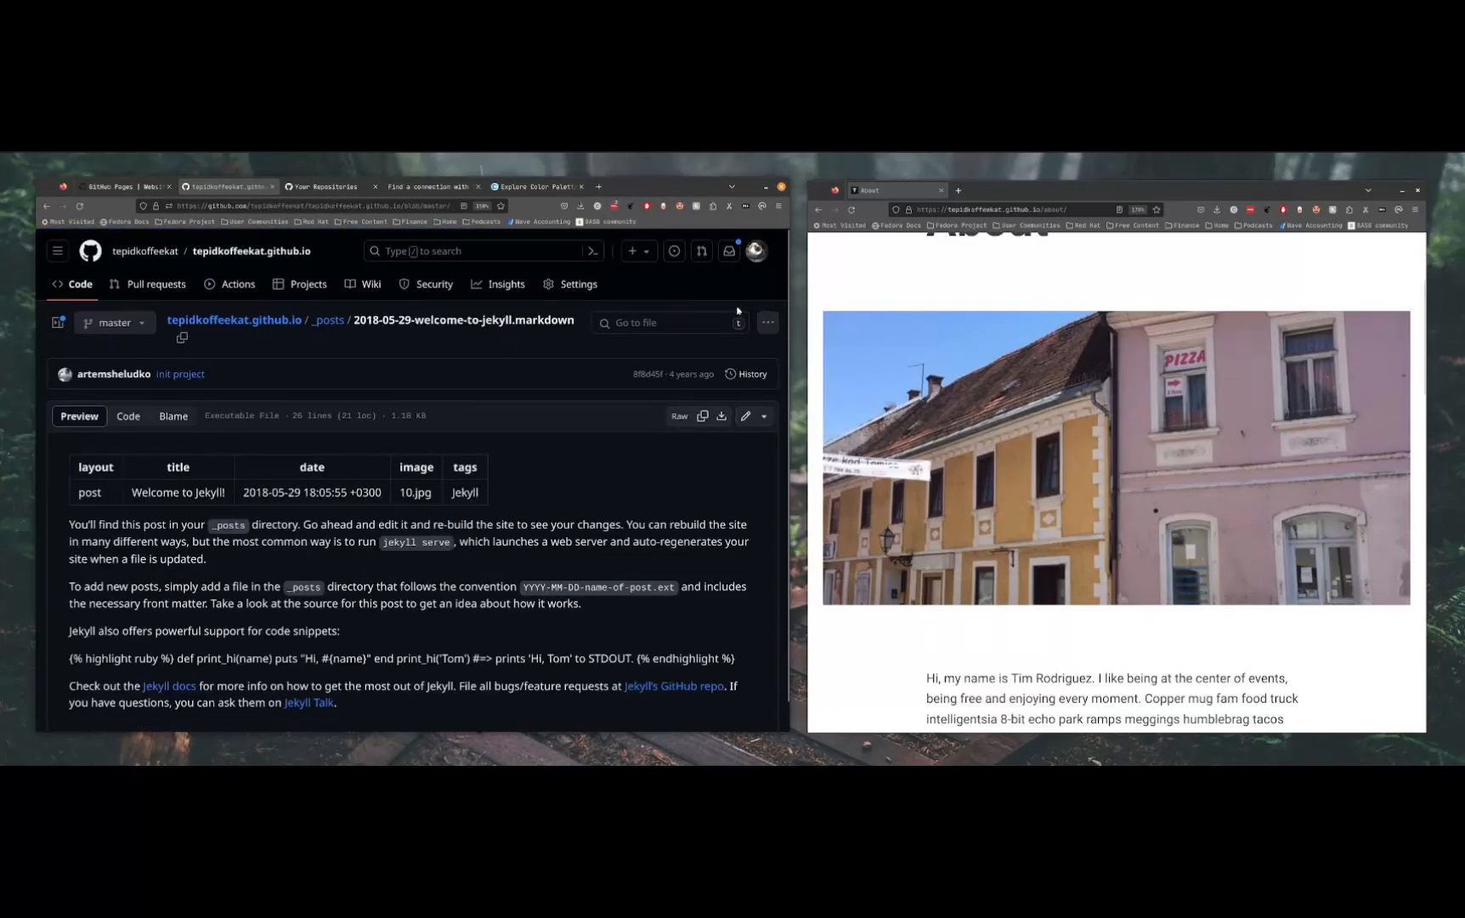
# Create a new file in the _posts folder and paste the copied post source into it
pyautogui.click(634, 251)
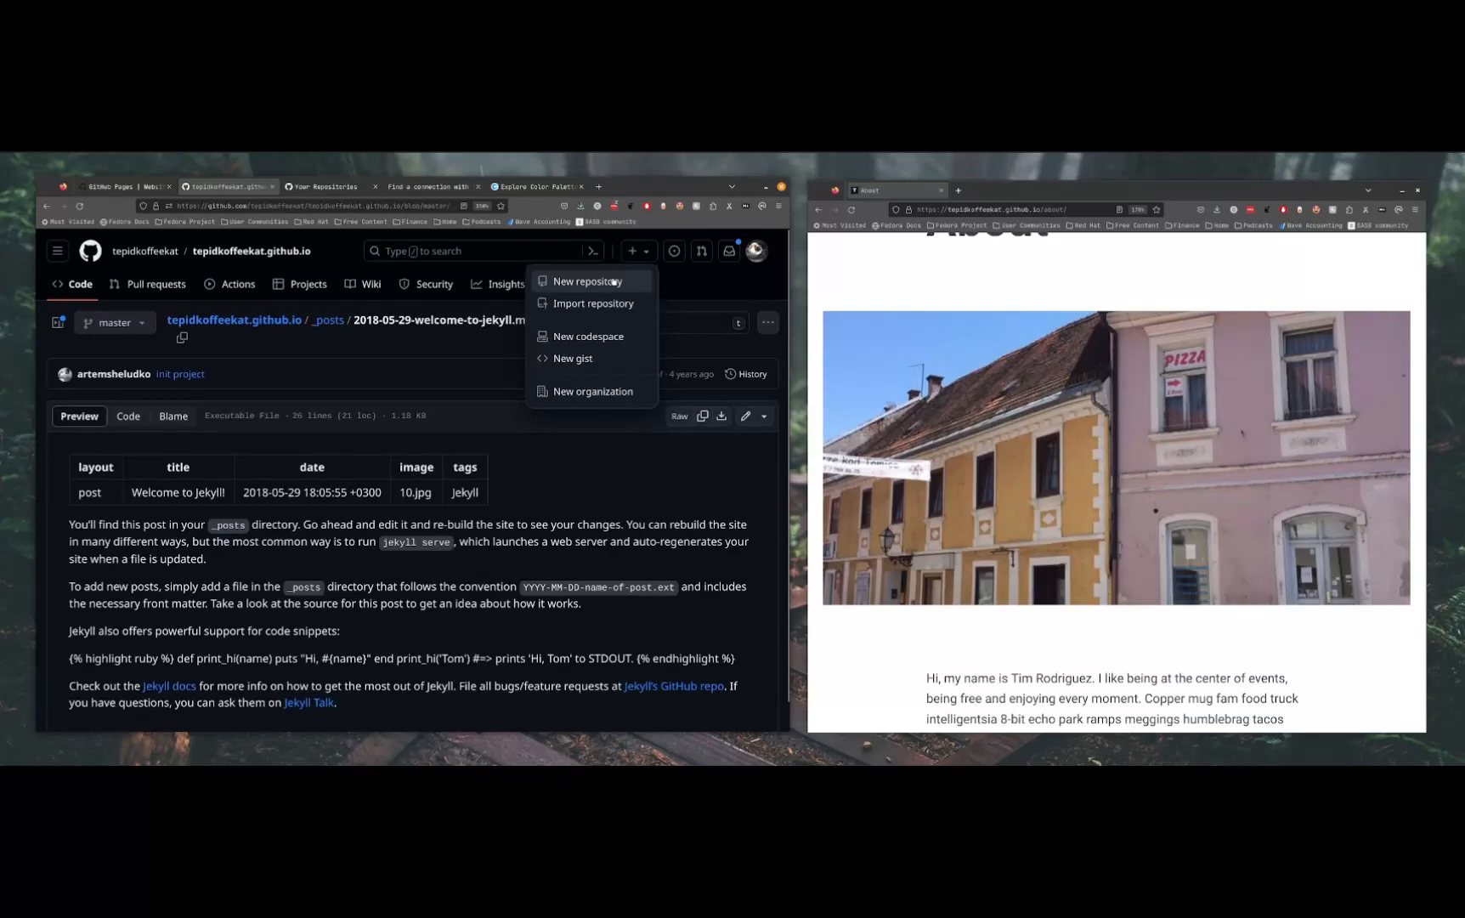
pyautogui.click(320, 369)
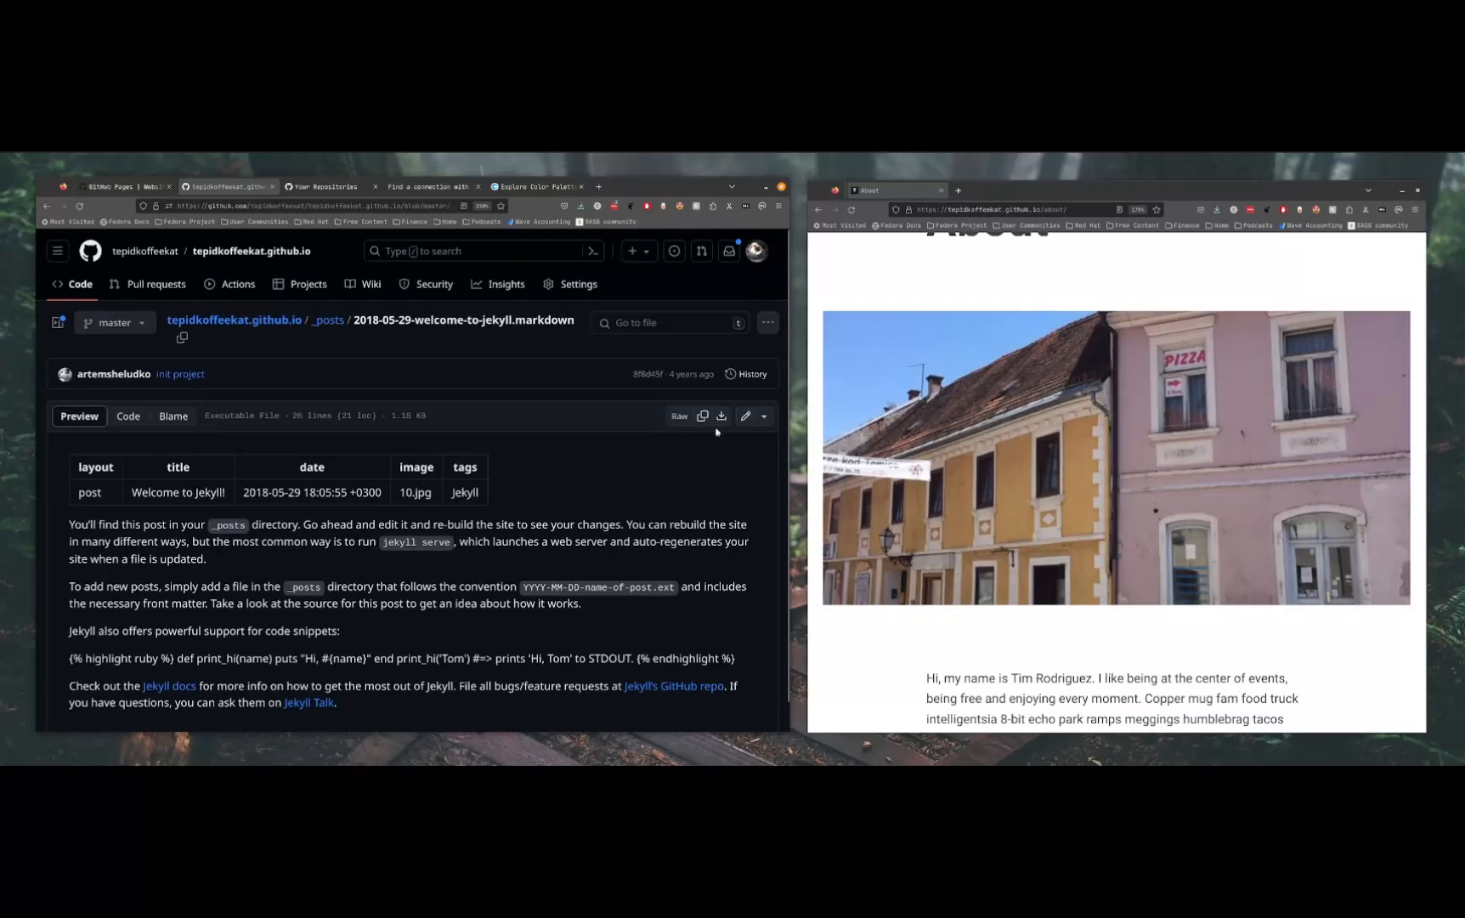
pyautogui.click(328, 321)
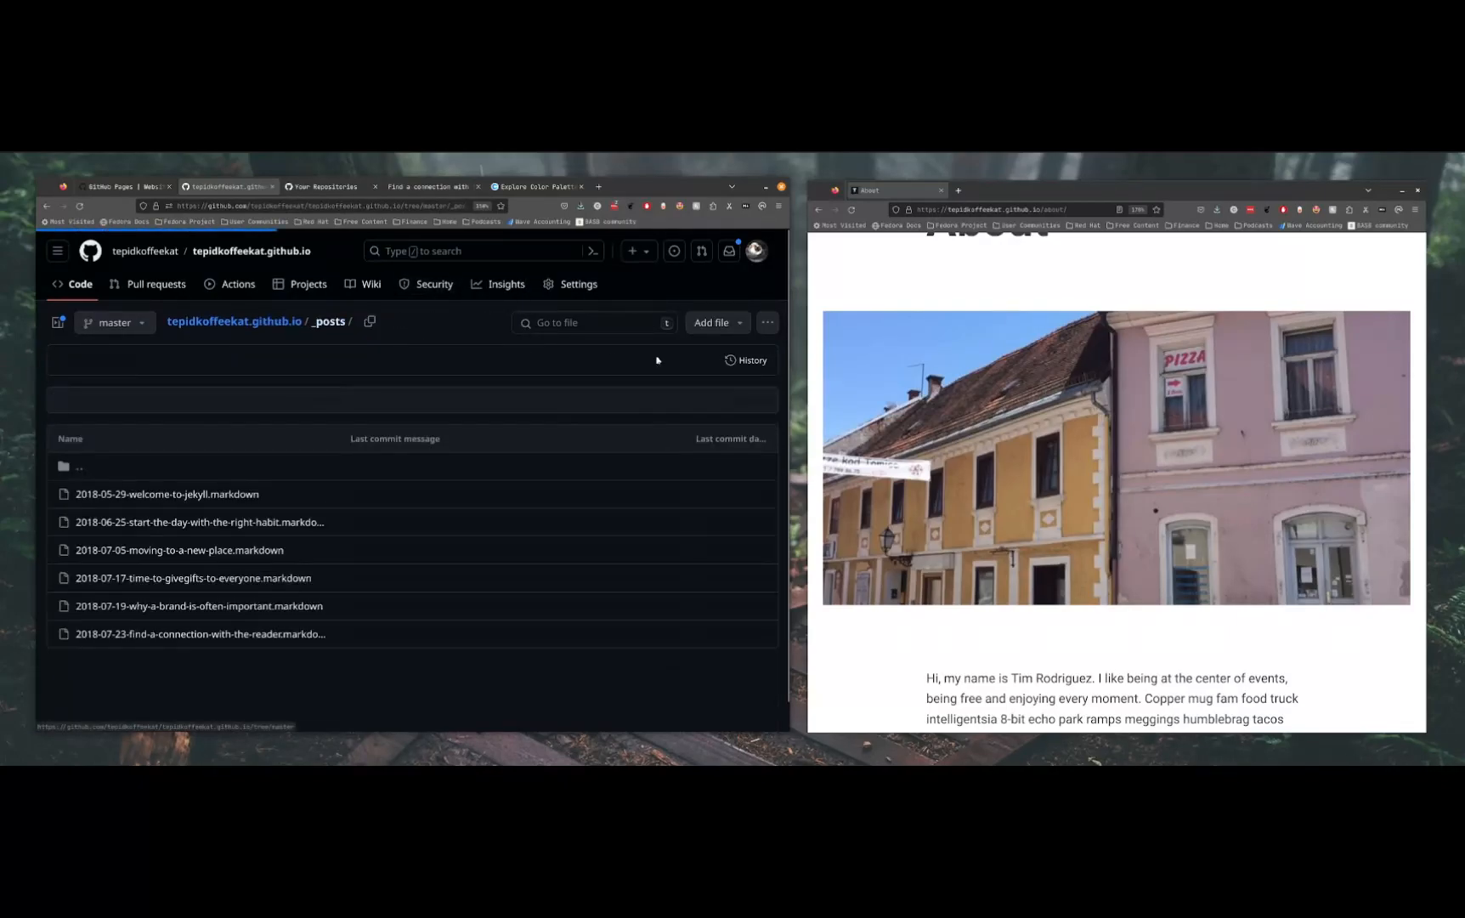
pyautogui.click(709, 322)
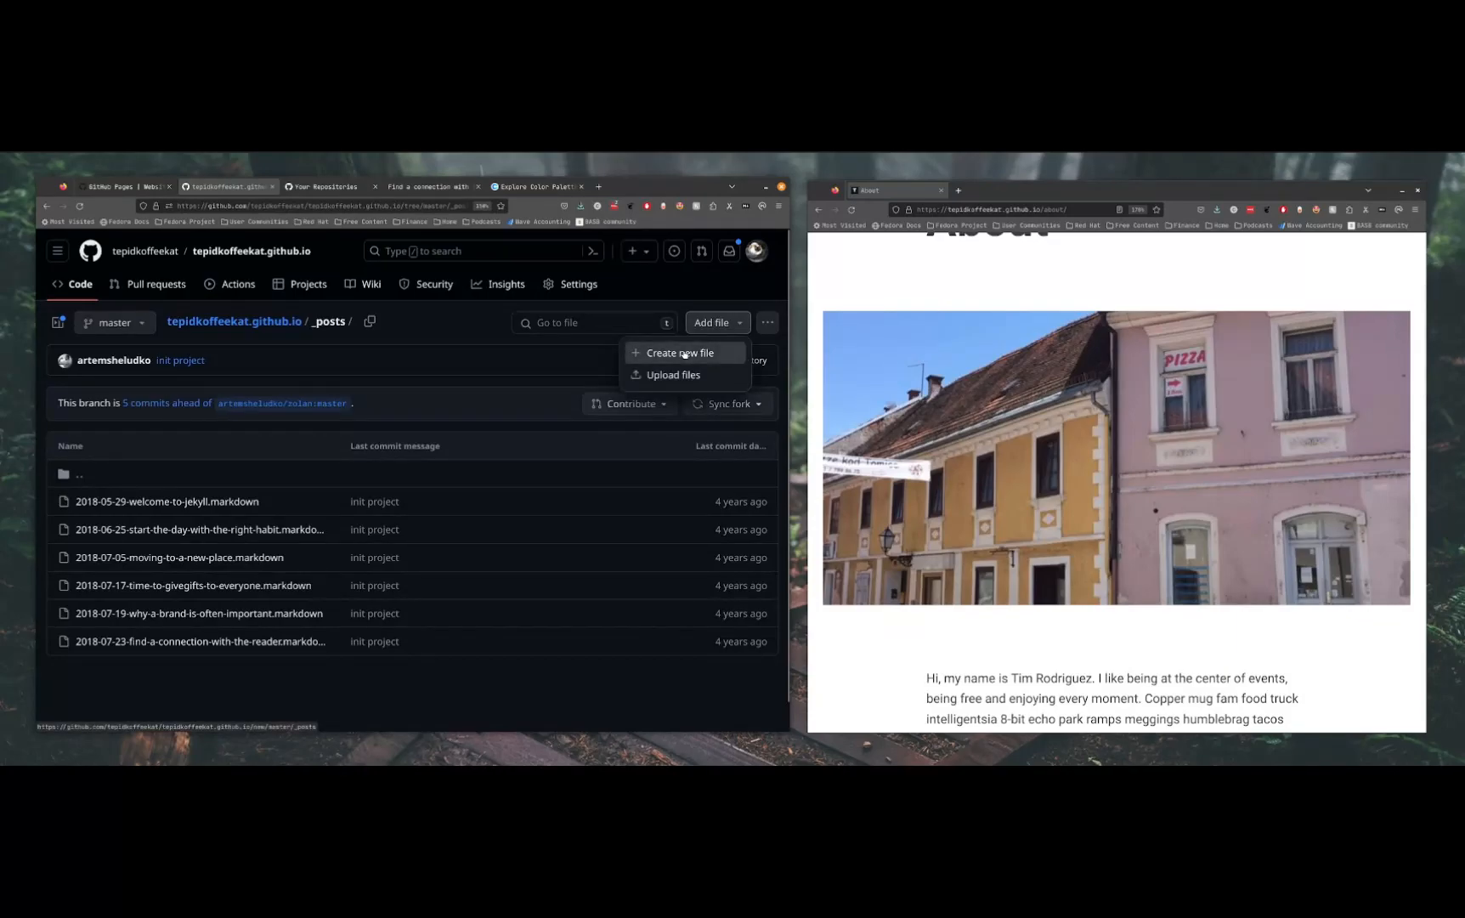
pyautogui.click(685, 353)
pyautogui.click(213, 392)
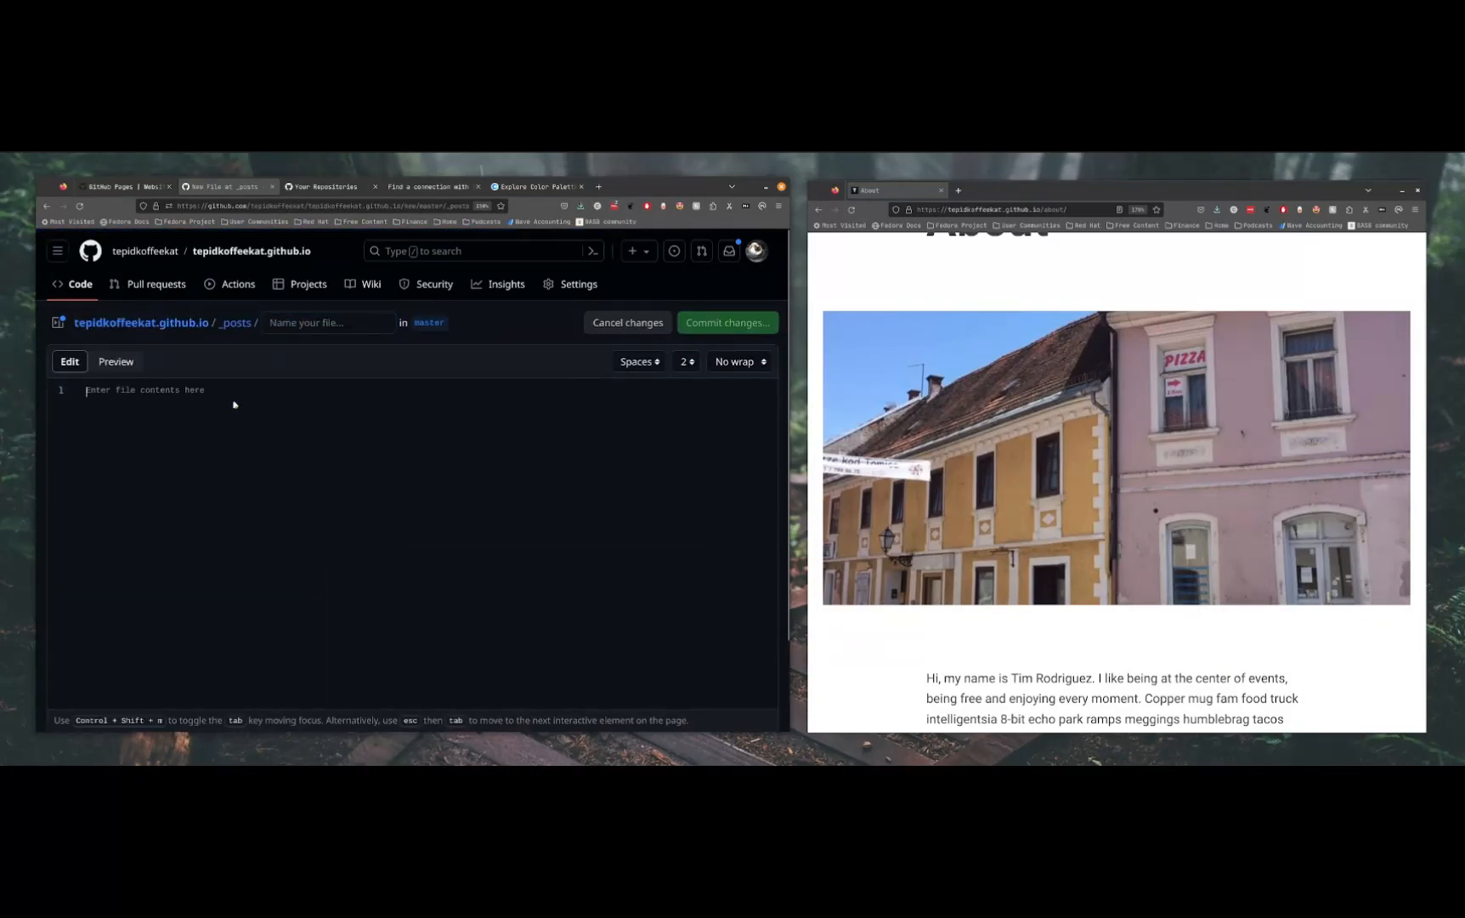
pyautogui.hotkey('ctrl', 'v')
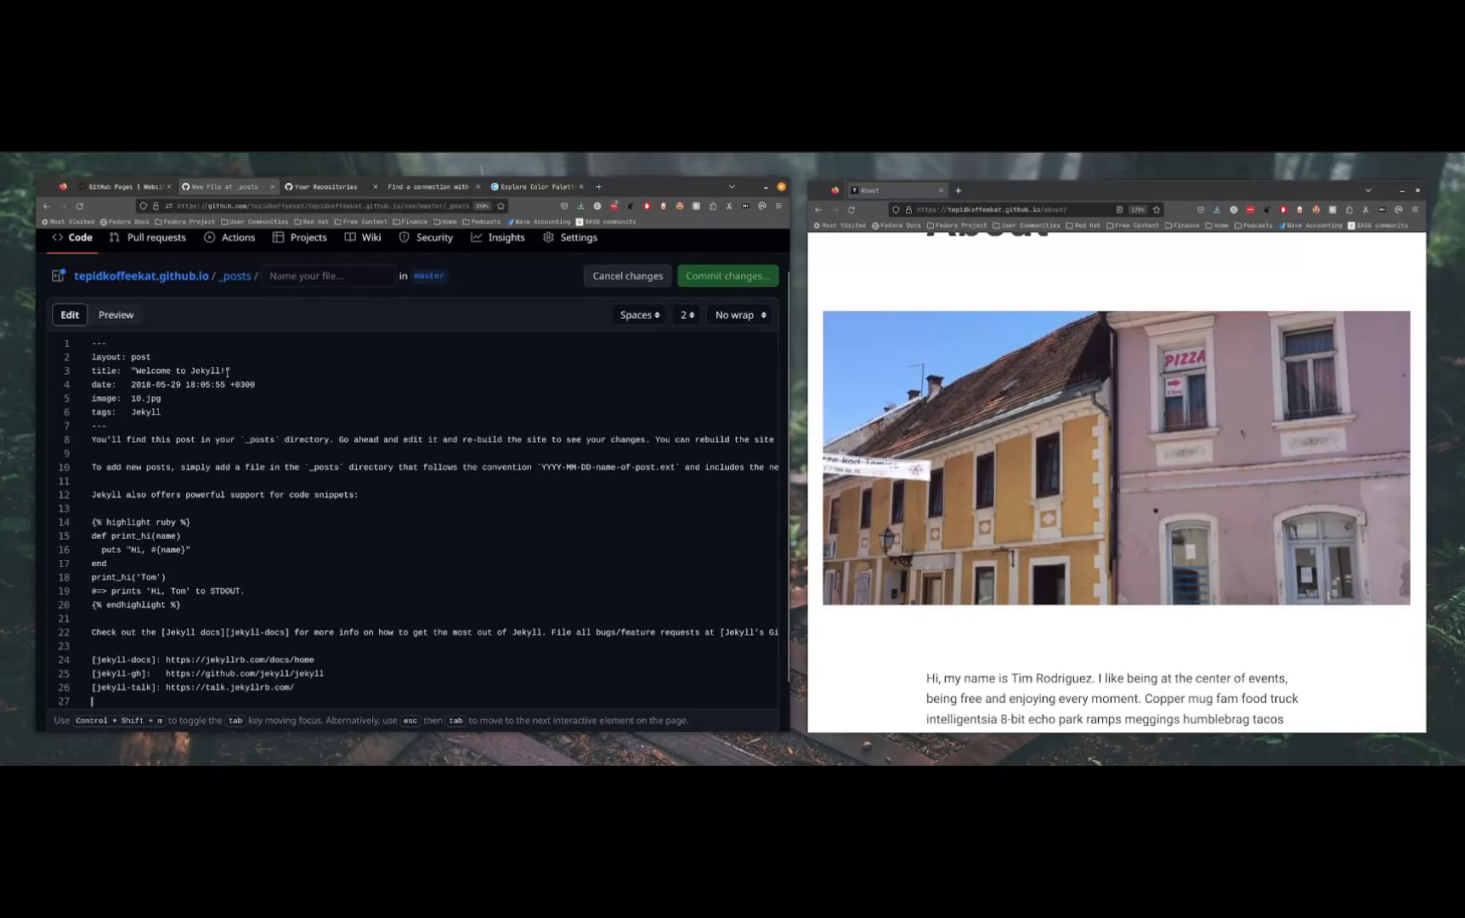
# Change the new post's front matter title to "first blog post"
pyautogui.moveTo(226, 372); pyautogui.dragTo(136, 372)
pyautogui.write('f')
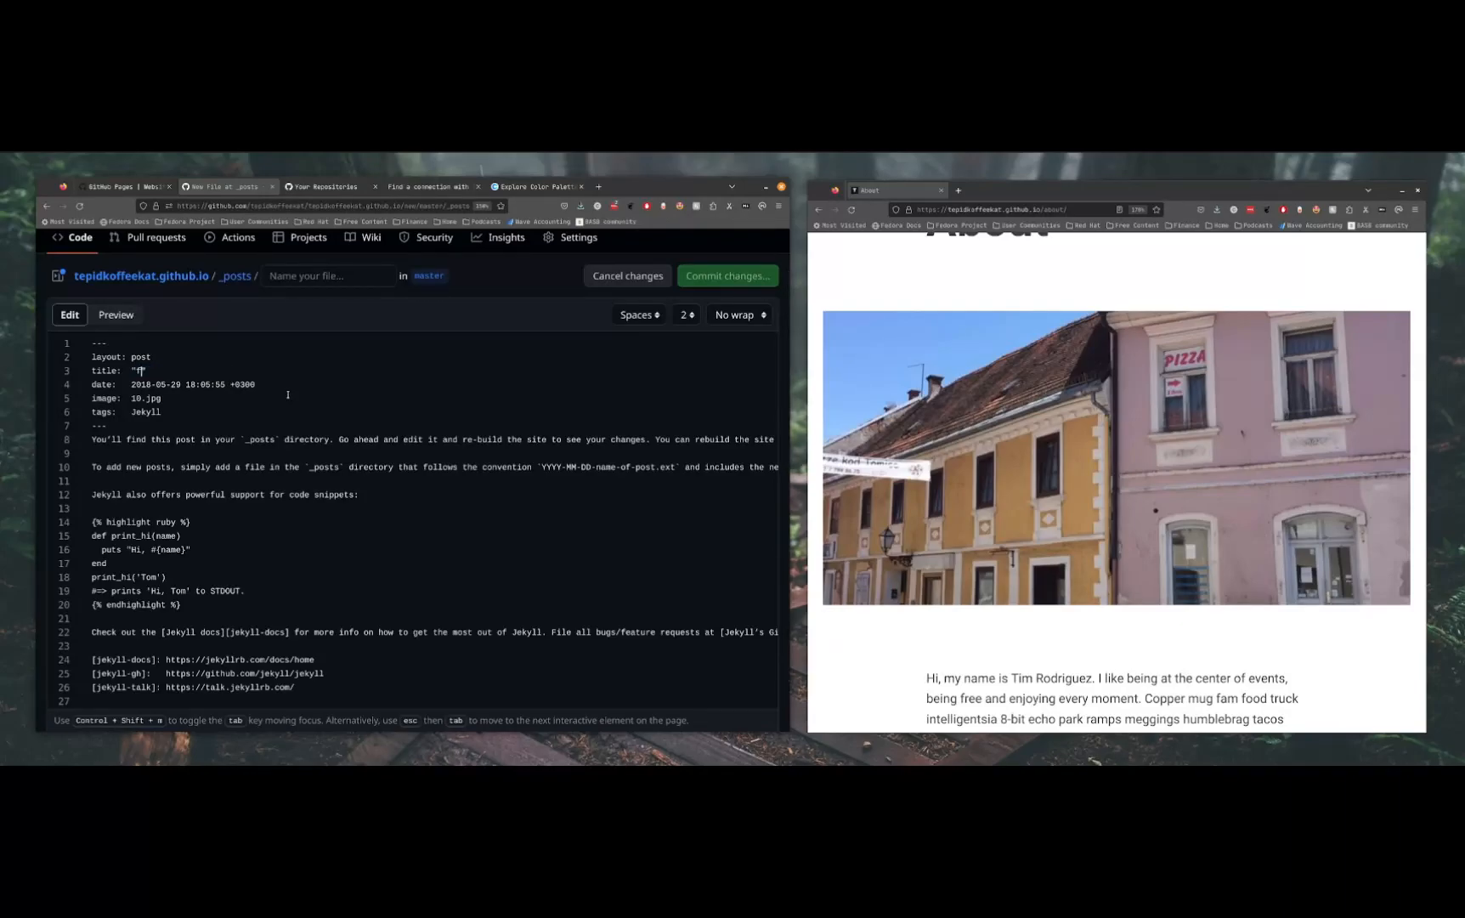
pyautogui.write('irst blog post')
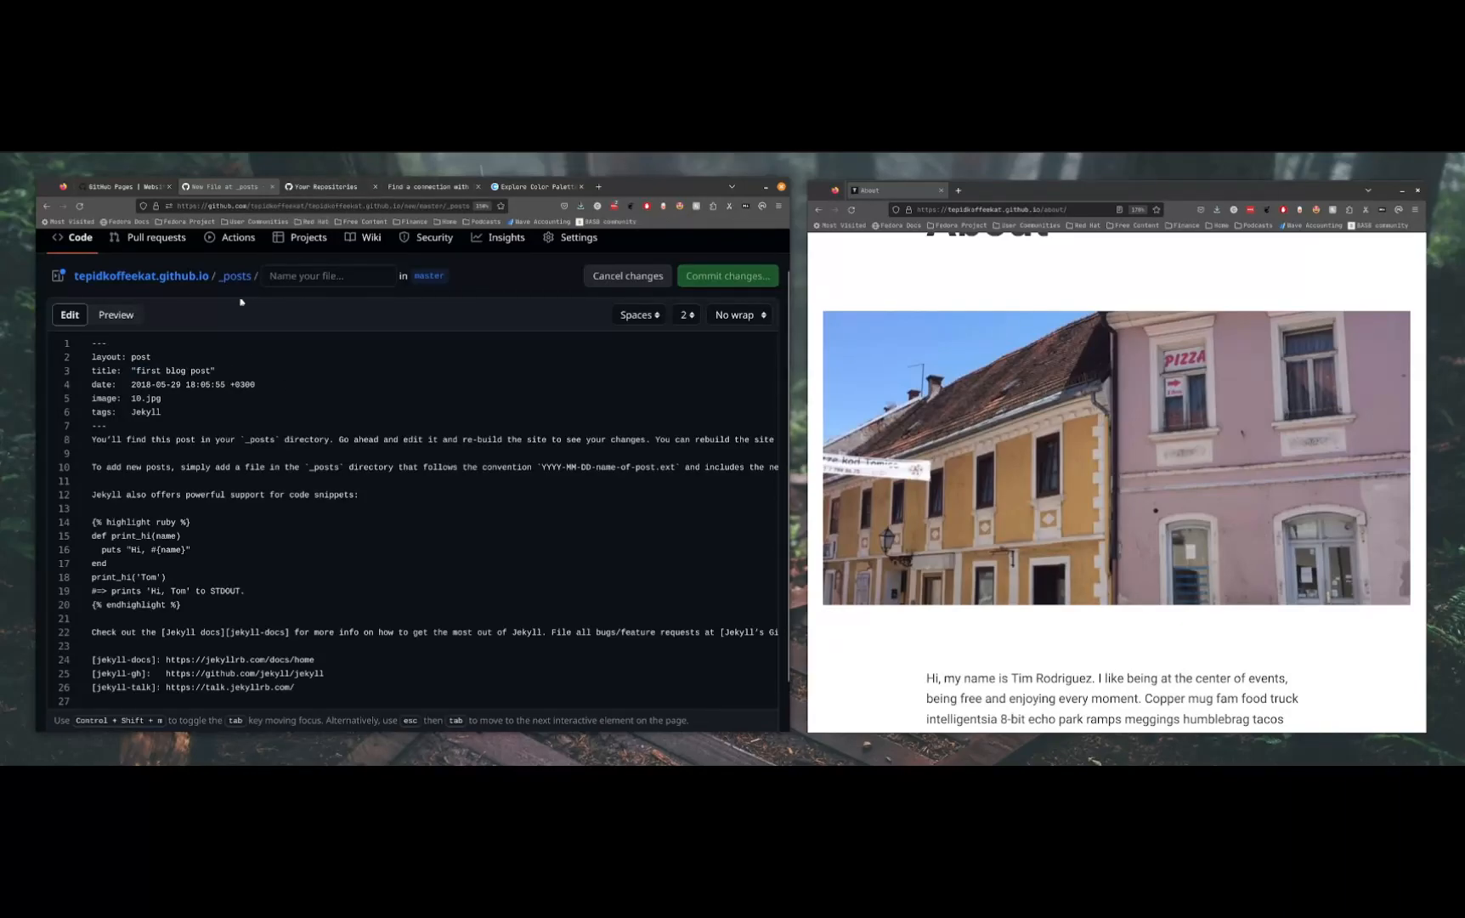
# Set the front matter date to 2023-08-08, keeping the time, and the image to Cat1.jpg
pyautogui.doubleClick(145, 385)
pyautogui.write('2023')
pyautogui.press('BackSpace')
pyautogui.write('8')
pyautogui.press('BackSpace')
pyautogui.press('BackSpace')
pyautogui.write('08')
pyautogui.doubleClick(134, 399)
pyautogui.write('Cat1')
# Delete all the sample body text below the new post's front matter
pyautogui.moveTo(85, 440); pyautogui.dragTo(373, 537)
pyautogui.click(331, 527)
pyautogui.moveTo(91, 438); pyautogui.dragTo(295, 687)
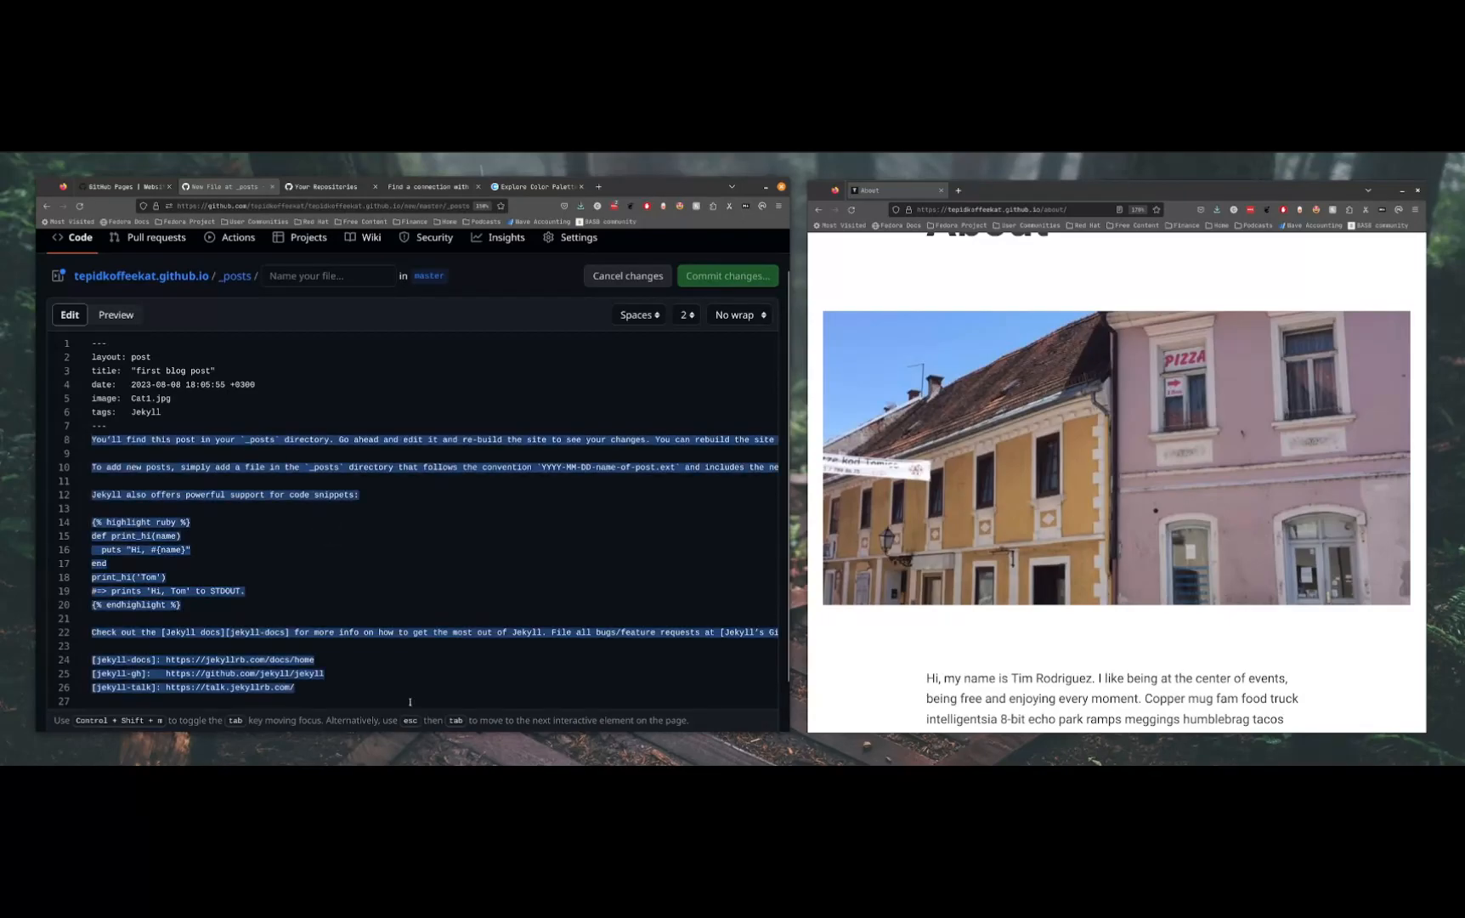
pyautogui.press('BackSpace')
# Write the post body as the Markdown heading "# Look at my cat" followed by the line "he's up there"
pyautogui.press('Return')
pyautogui.write('#')
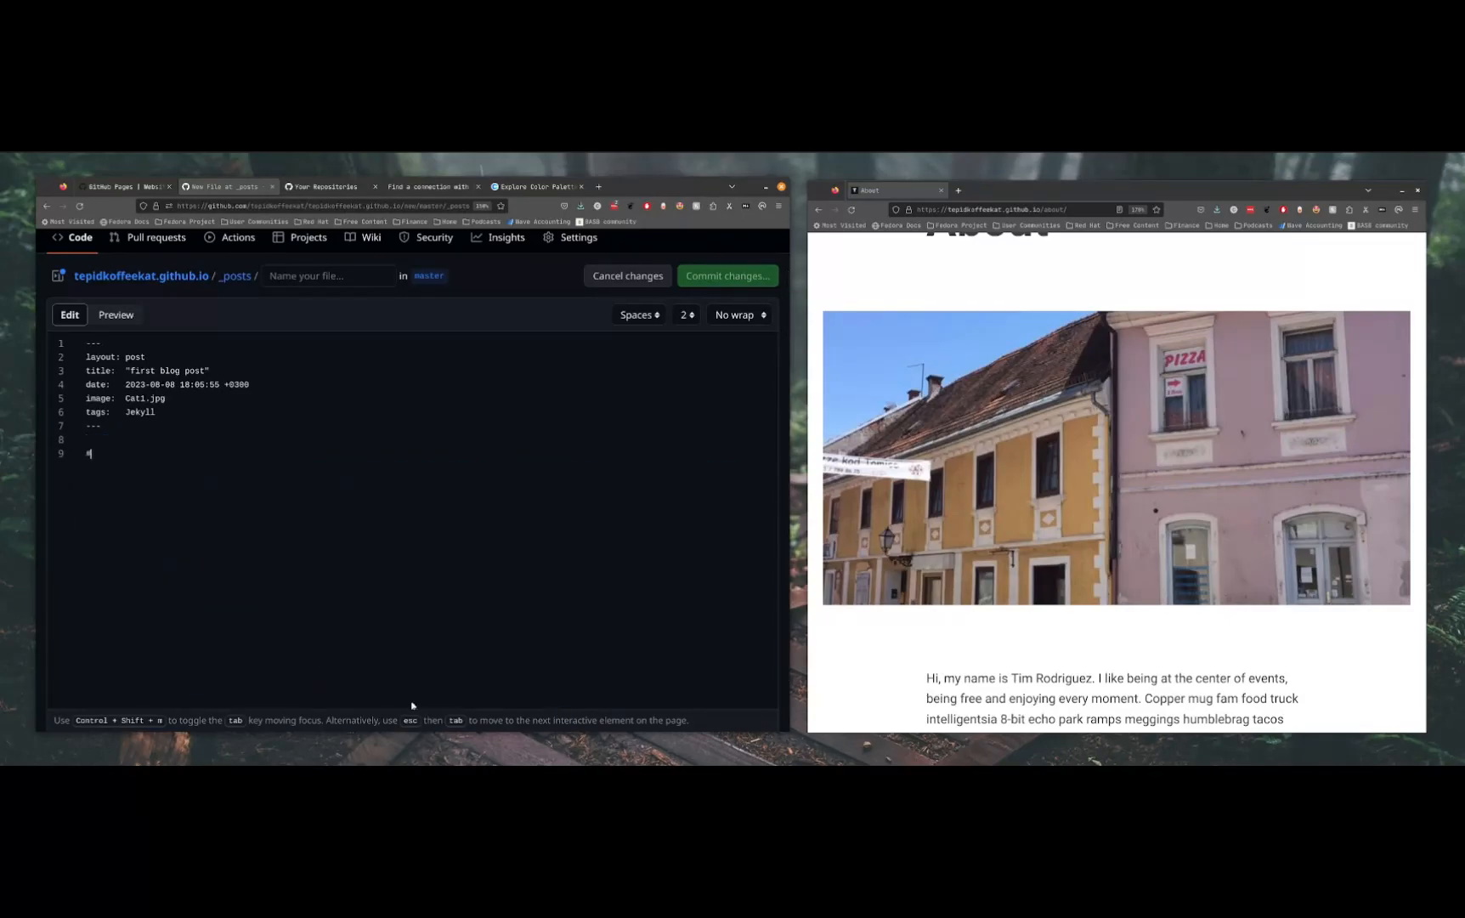
pyautogui.write(' Look at my cat')
pyautogui.press('Return')
pyautogui.write("he's up there")
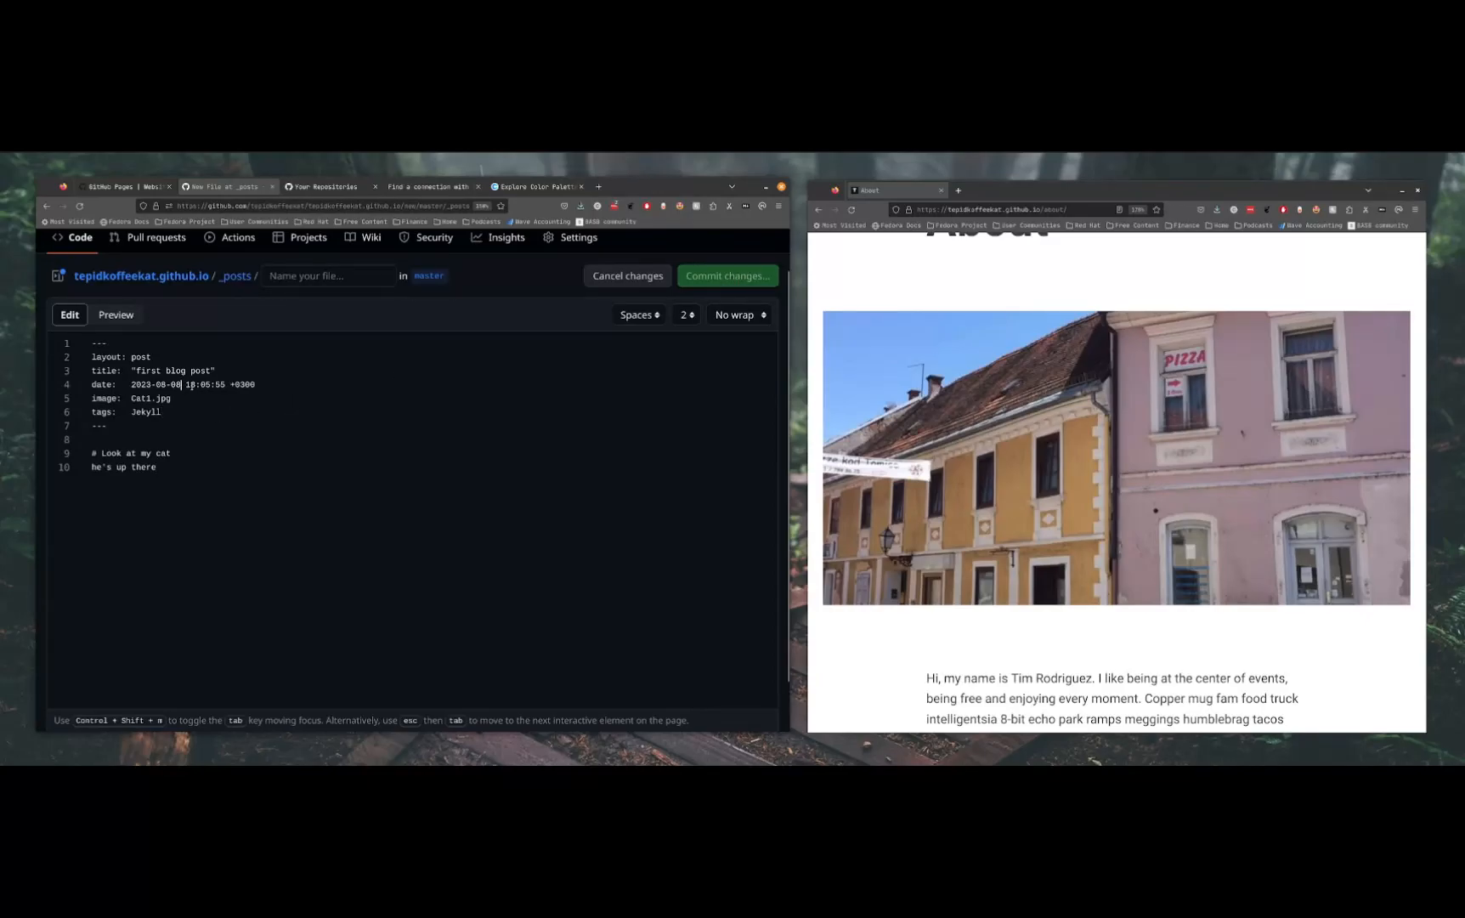
# Name the new post file 2023-08-08-first-blog.md
pyautogui.scroll(1, 204, 403)
pyautogui.click(313, 320)
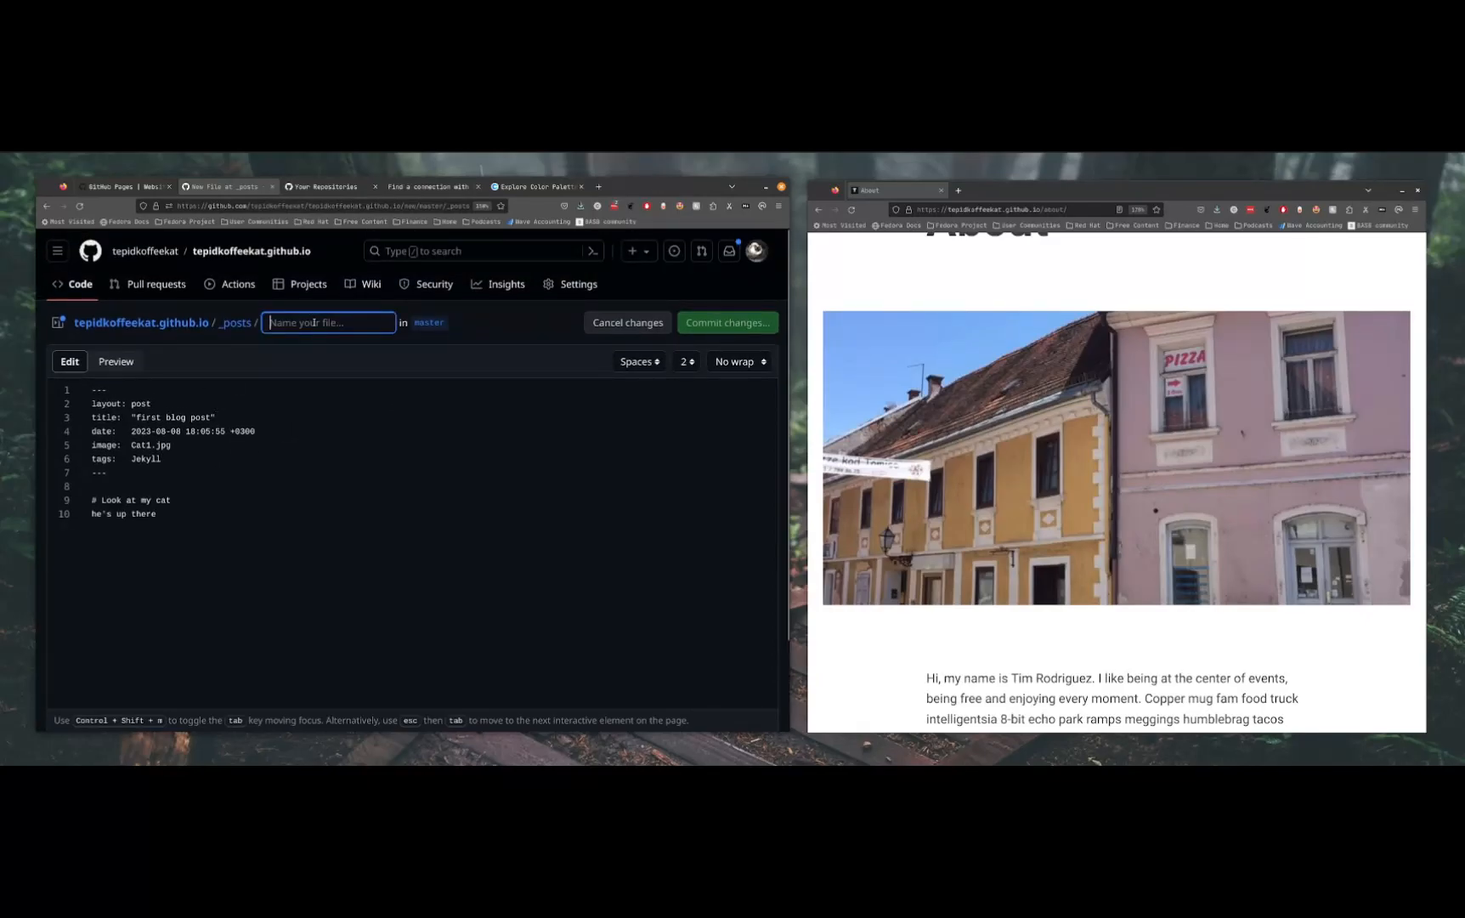
pyautogui.write('2023')
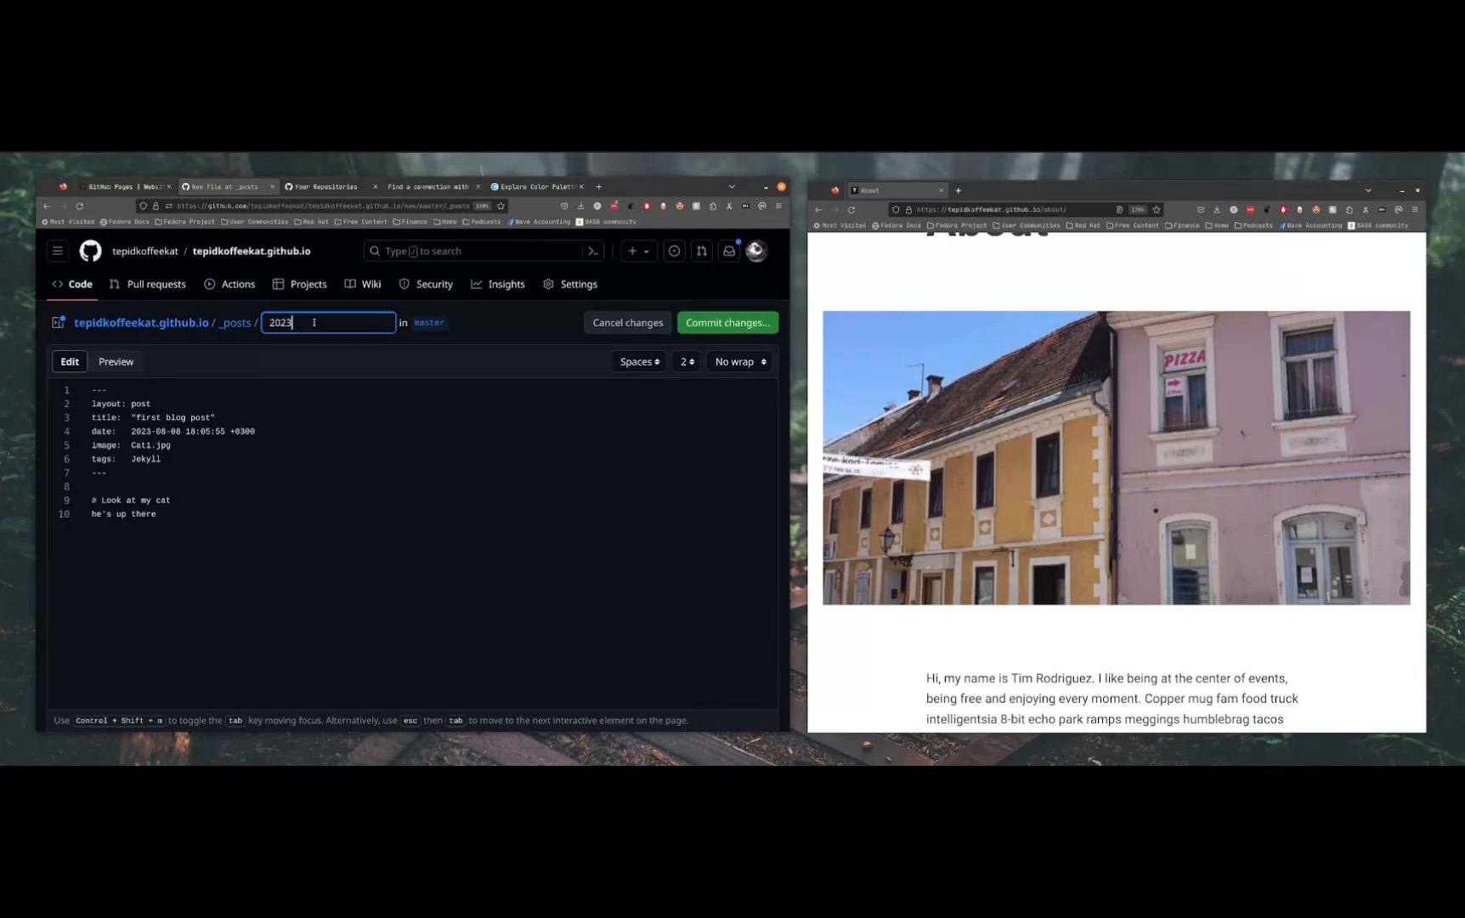
pyautogui.write('-080')
pyautogui.press('BackSpace')
pyautogui.write('-08-first-blog.md')
pyautogui.press('Tab')
# Commit the new post directly to the master branch with the default commit message
pyautogui.click(710, 323)
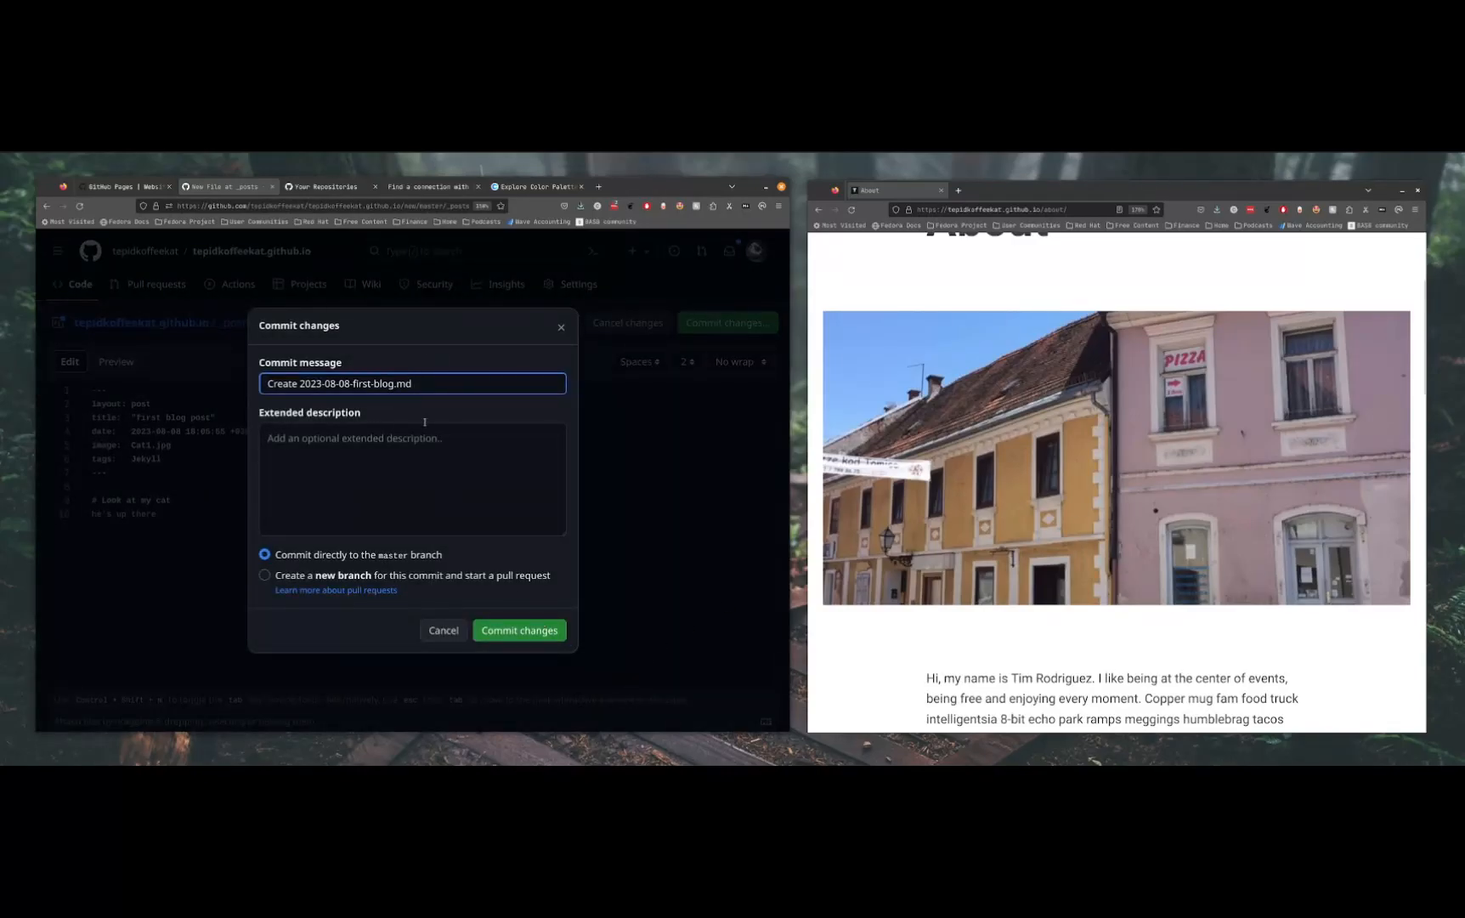
pyautogui.click(554, 630)
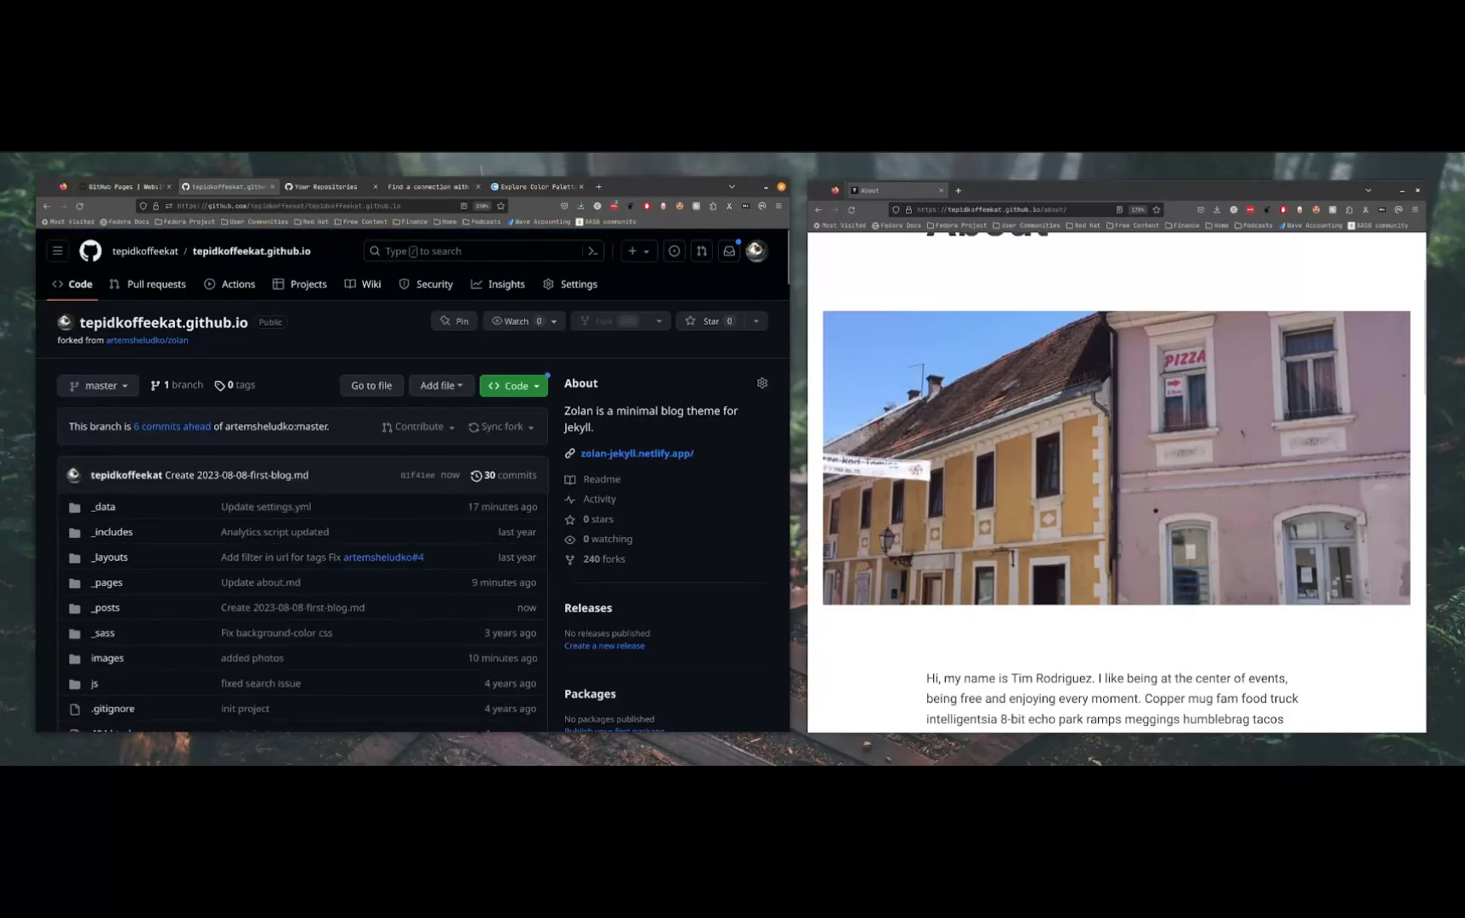
pyautogui.scroll(3, 1280, 393)
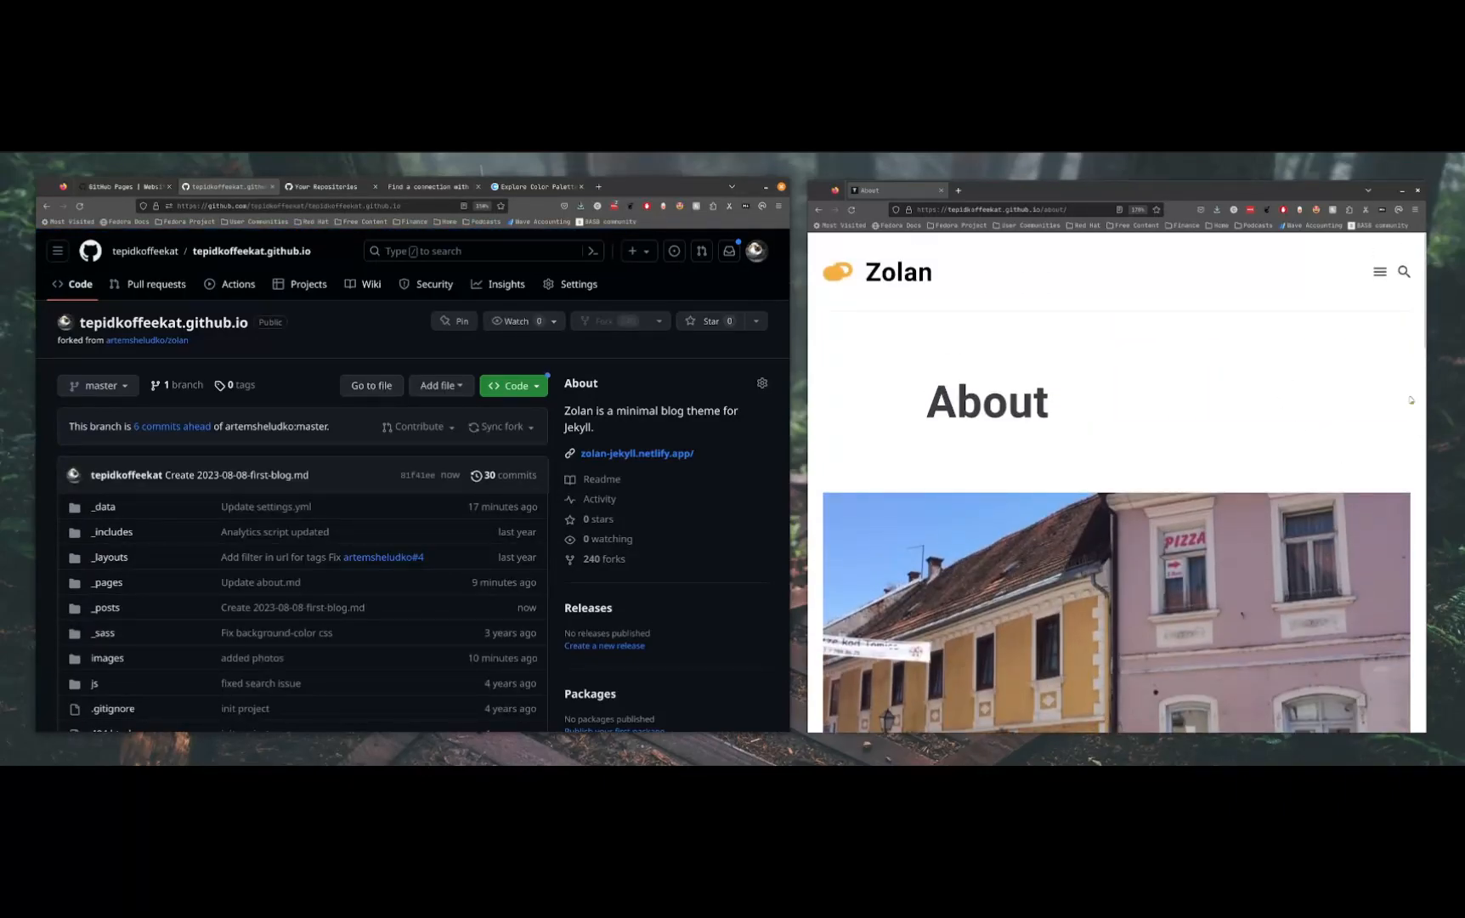
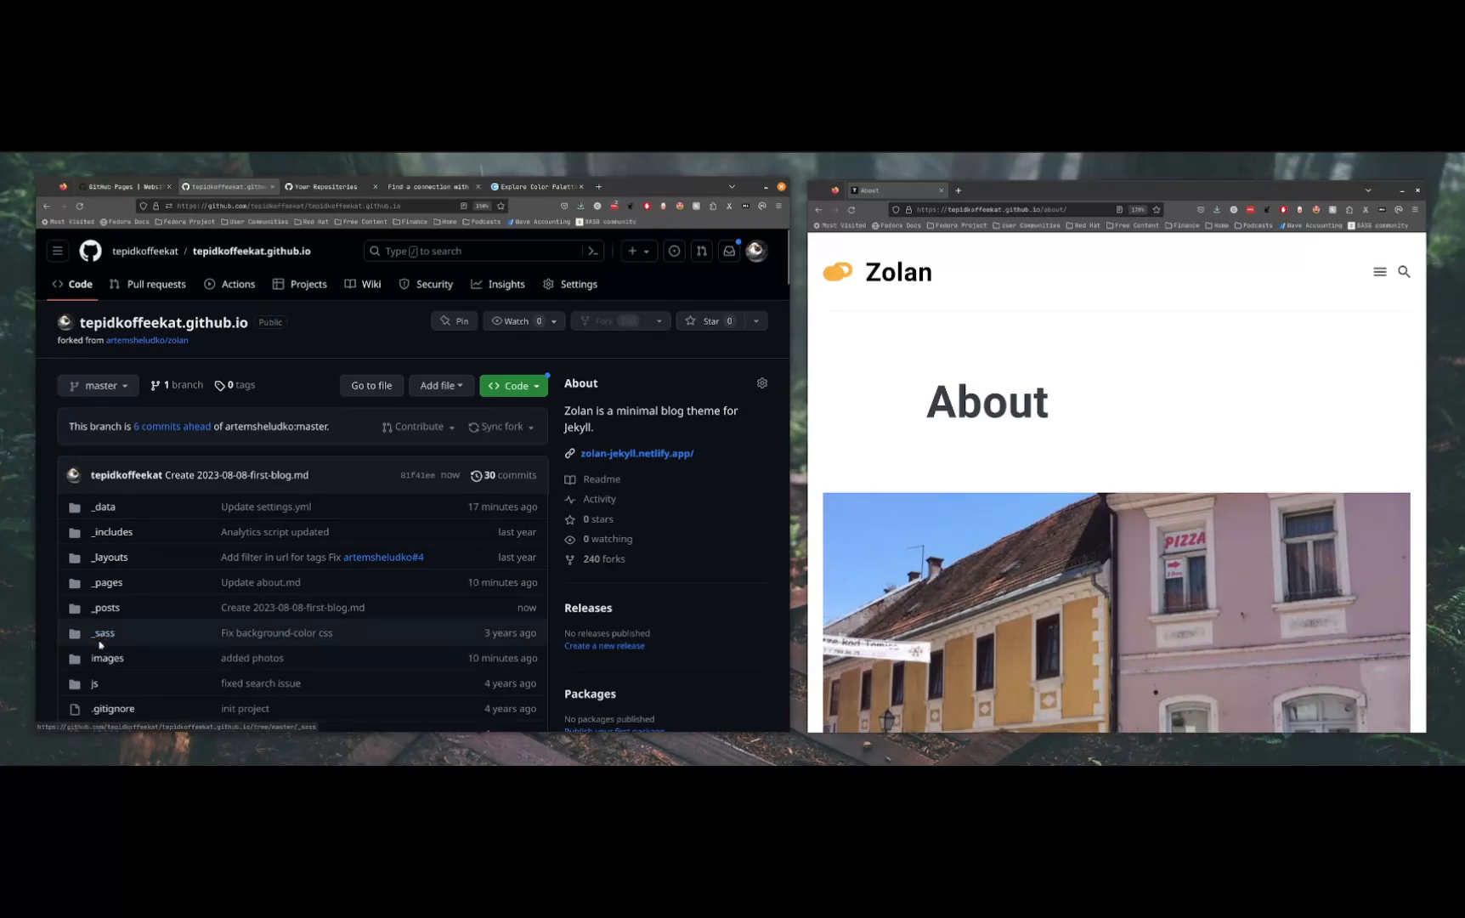
# Open the _variables.scss file in the repository's _sass/0-settings folder
pyautogui.click(103, 633)
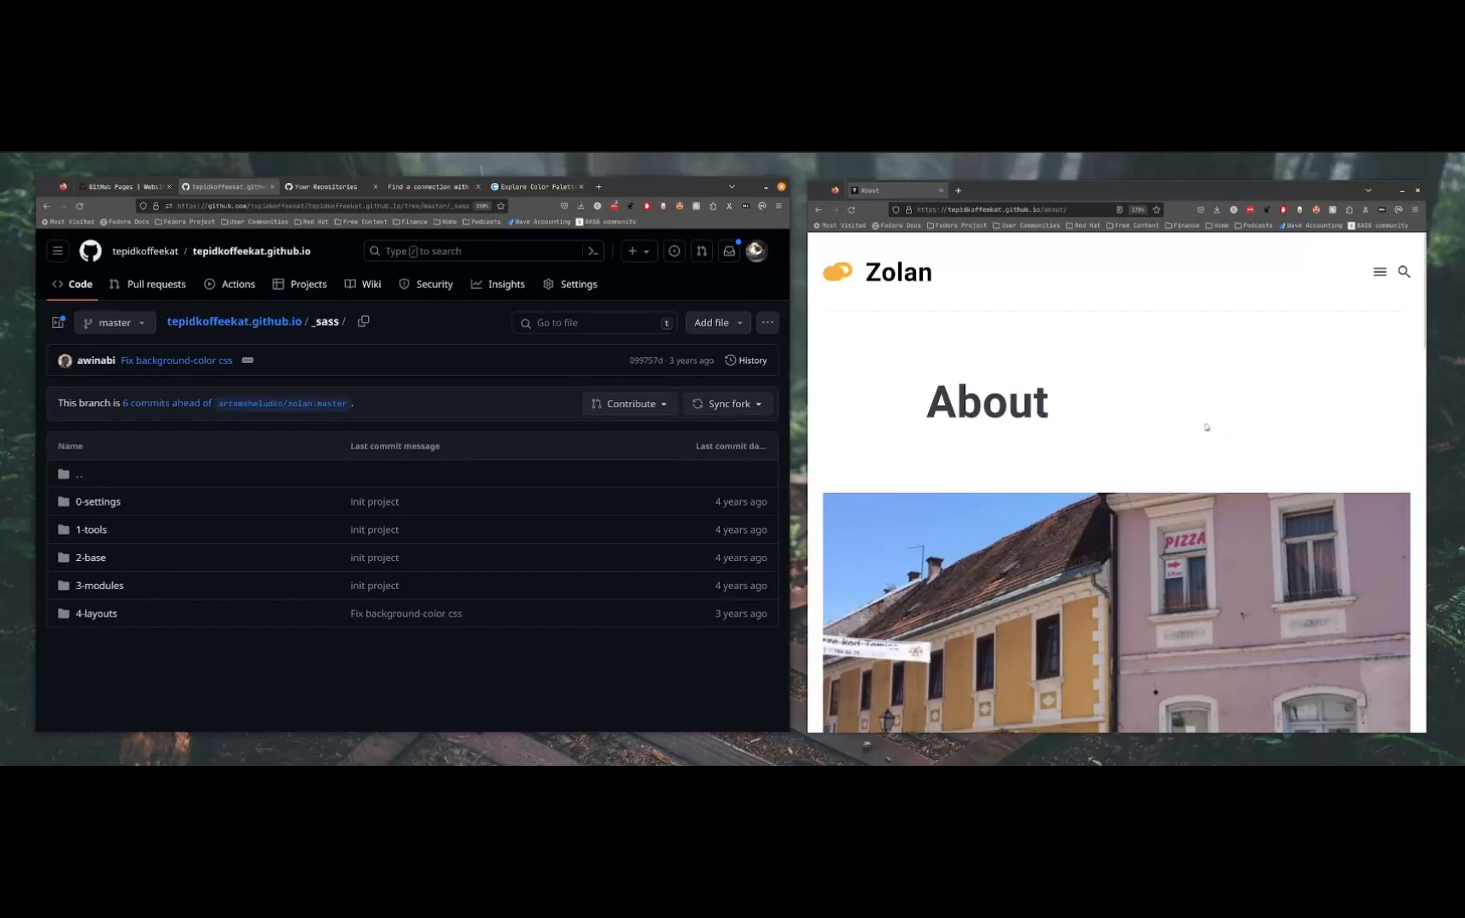
pyautogui.scroll(-2, 1205, 425)
pyautogui.scroll(2, 1225, 530)
pyautogui.moveTo(313, 324); pyautogui.dragTo(339, 318)
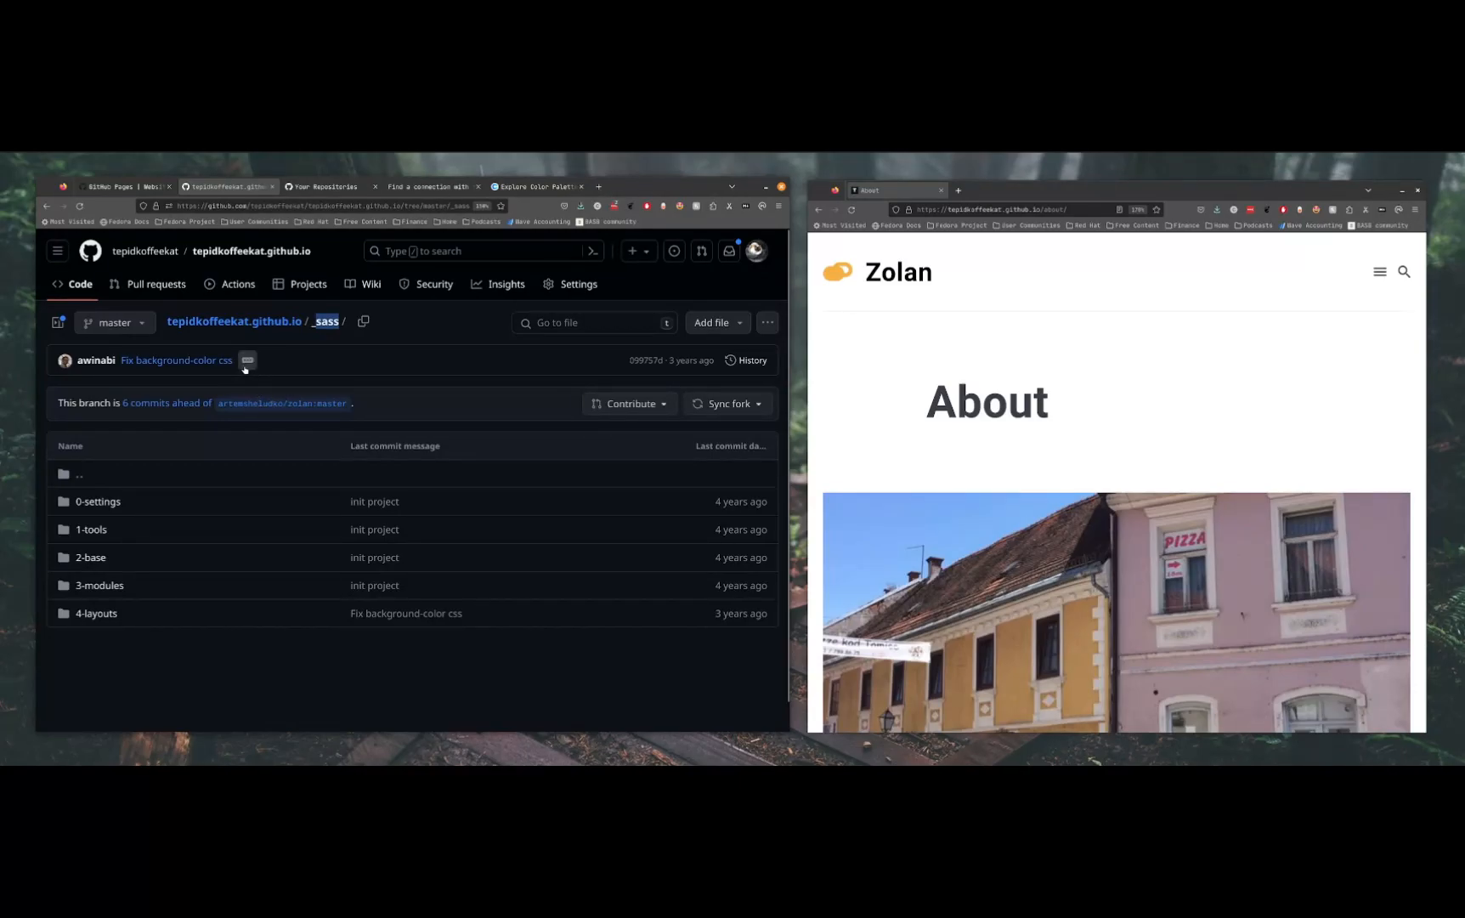
pyautogui.rightClick(225, 340)
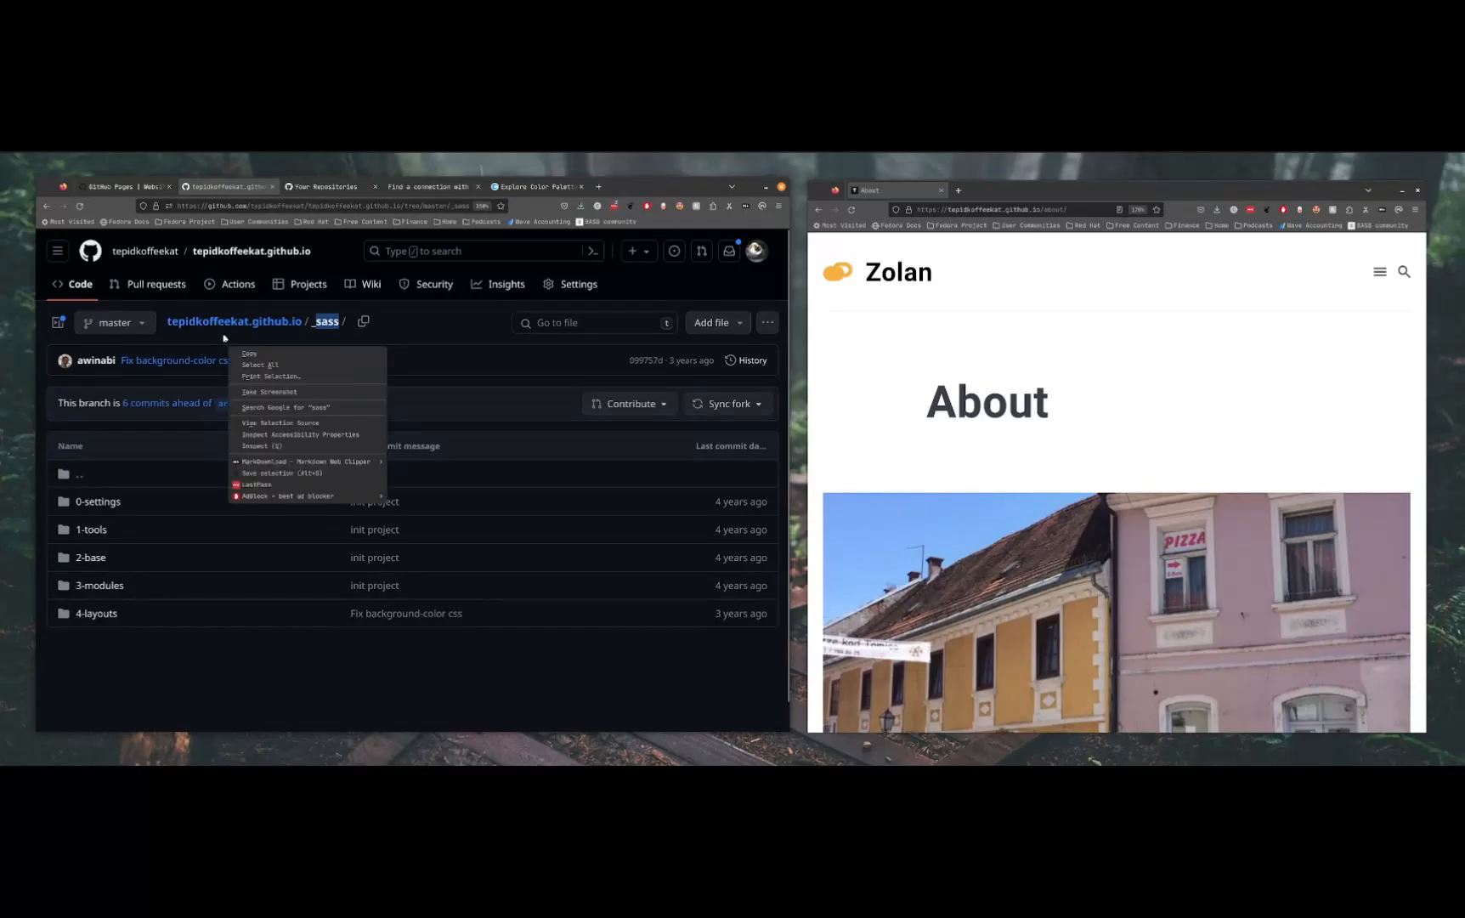
pyautogui.click(441, 335)
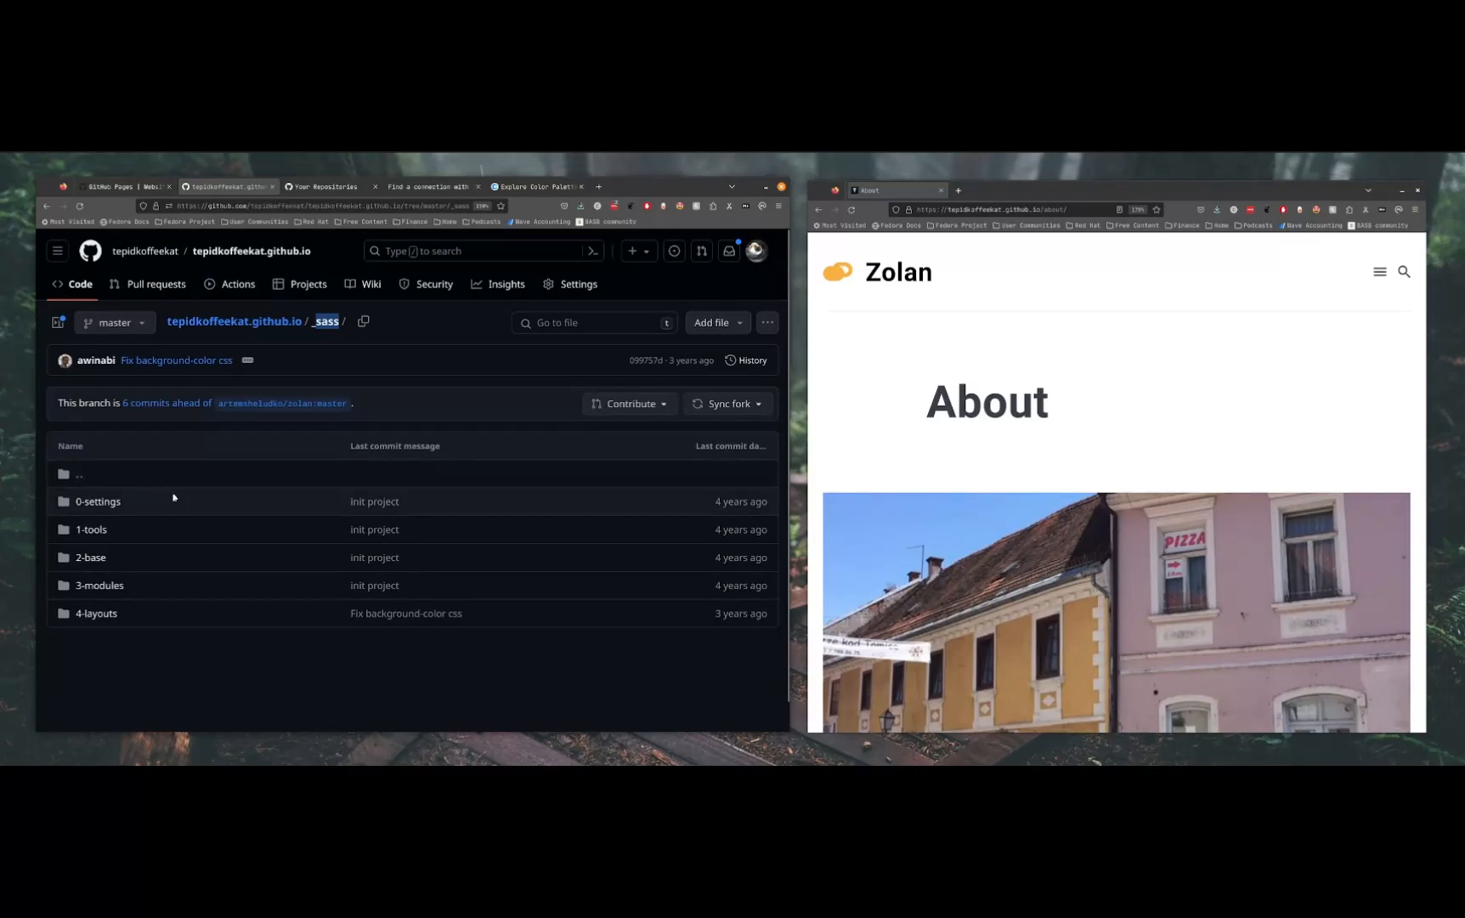
pyautogui.click(100, 502)
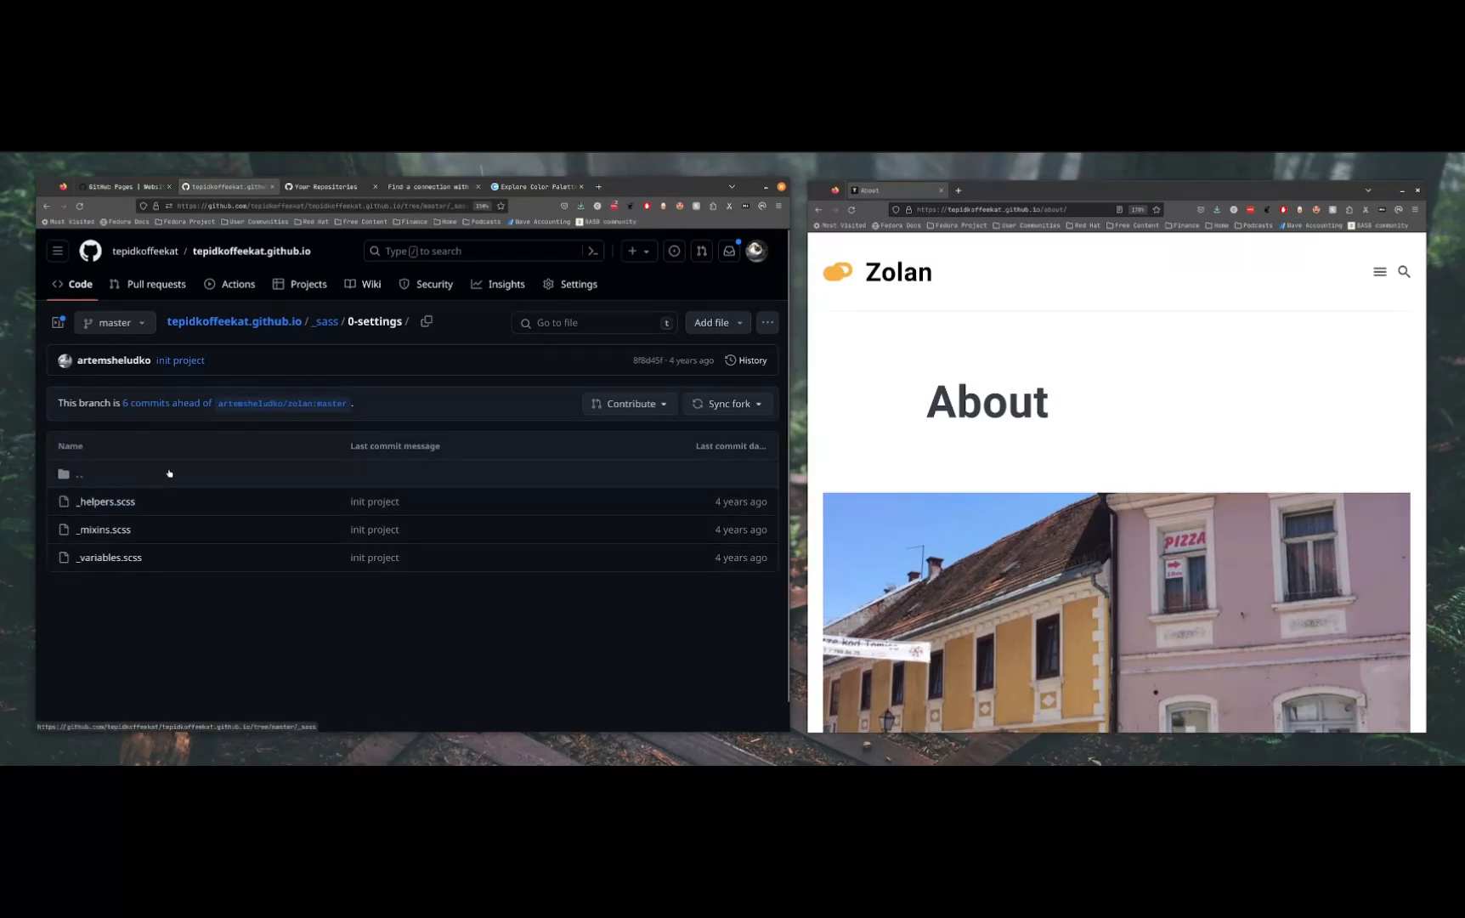
pyautogui.click(118, 559)
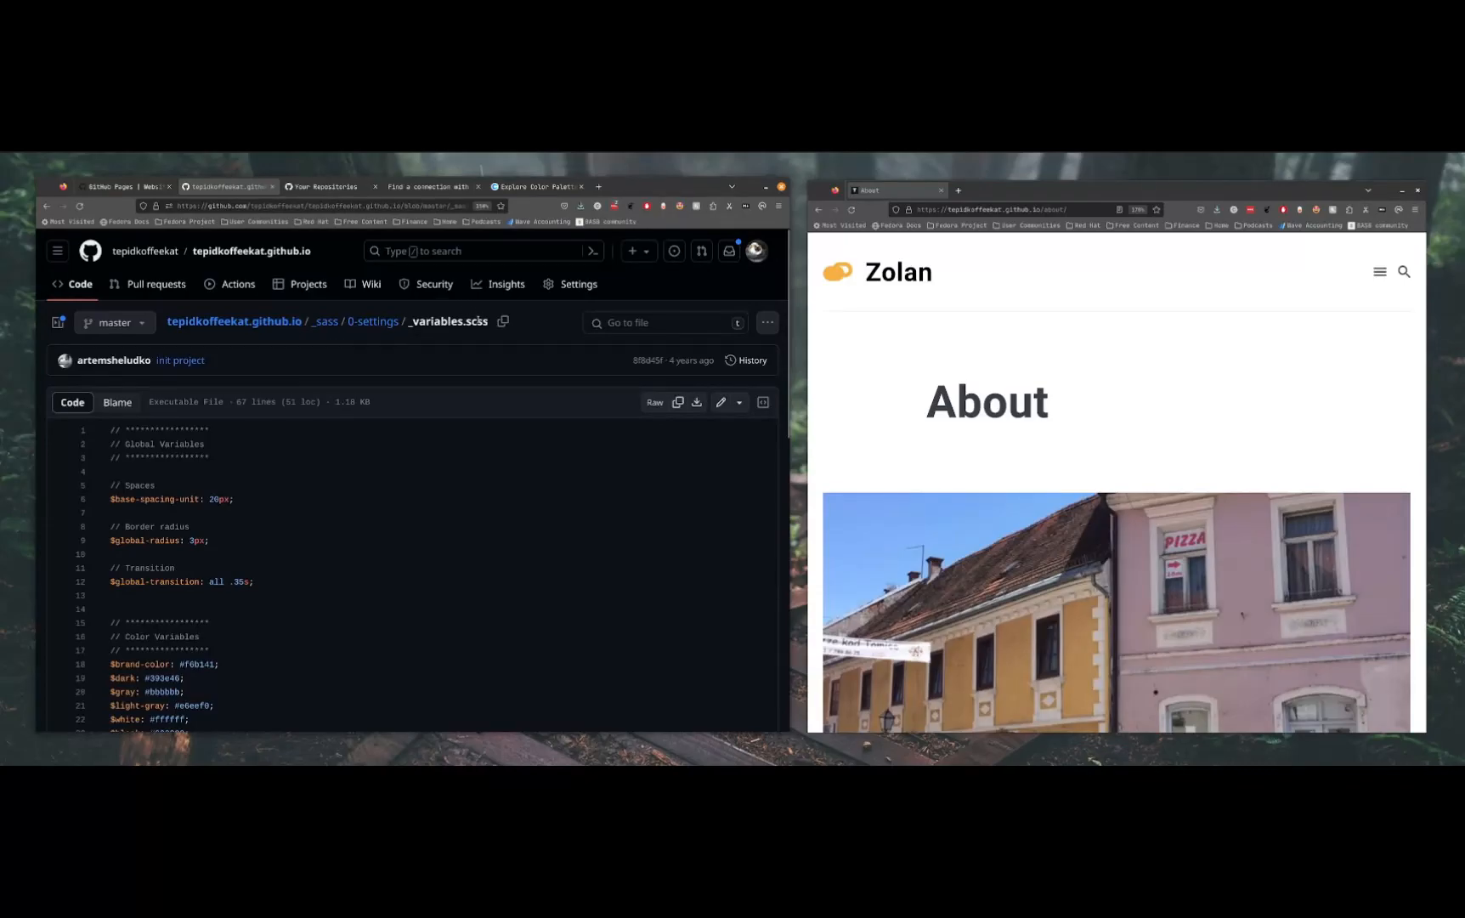
pyautogui.moveTo(466, 322); pyautogui.dragTo(492, 328)
# Examine the colour variables in _variables.scss and how $dark, $white and $background-color are used
pyautogui.scroll(-5, 307, 492)
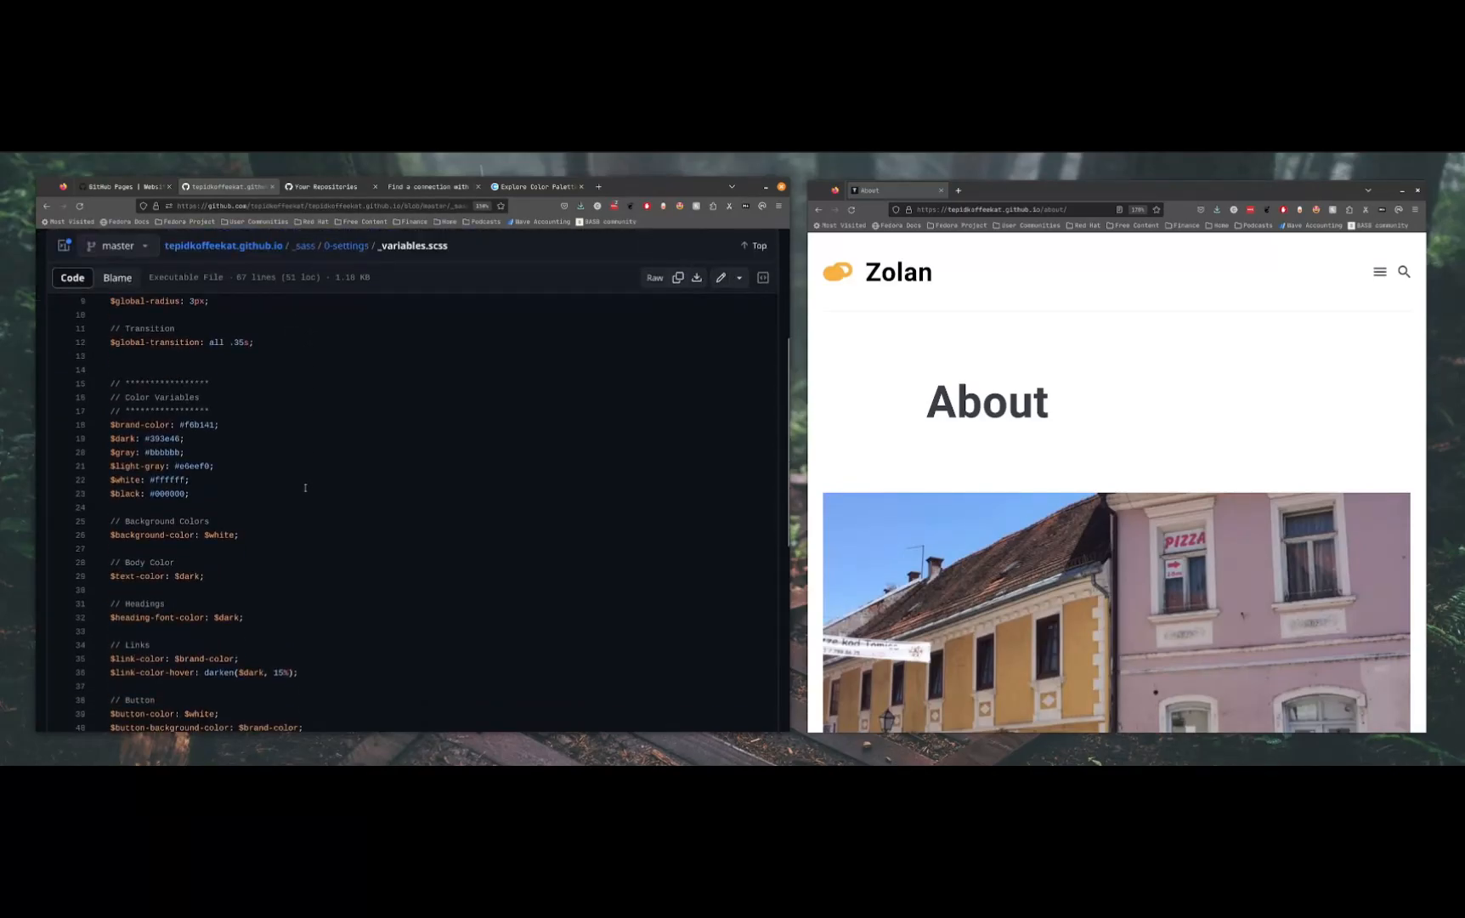
pyautogui.moveTo(214, 618); pyautogui.dragTo(240, 617)
pyautogui.click(431, 475)
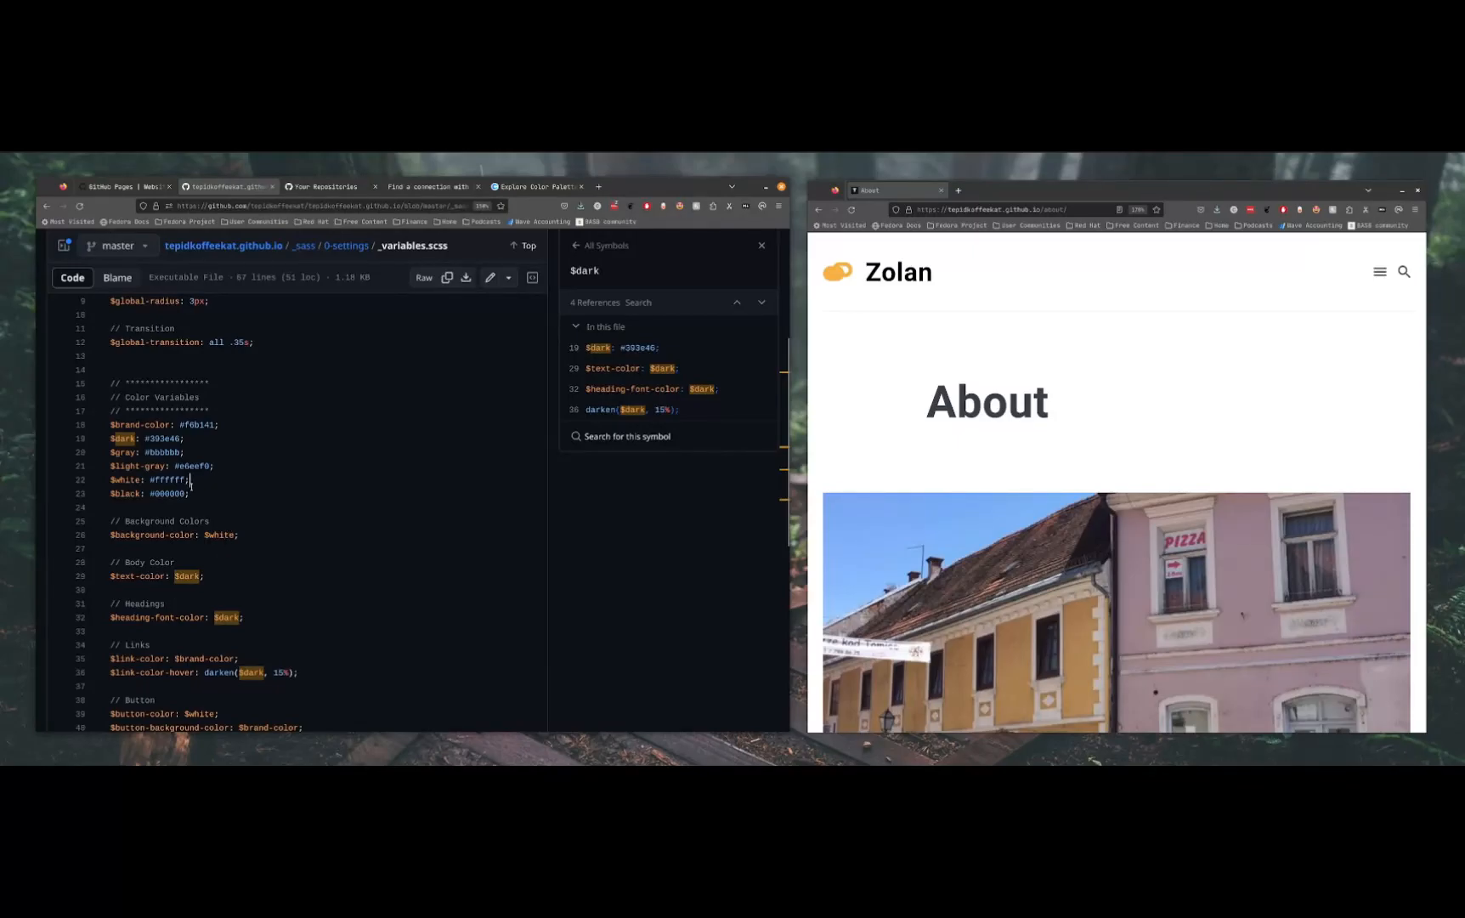
pyautogui.click(762, 246)
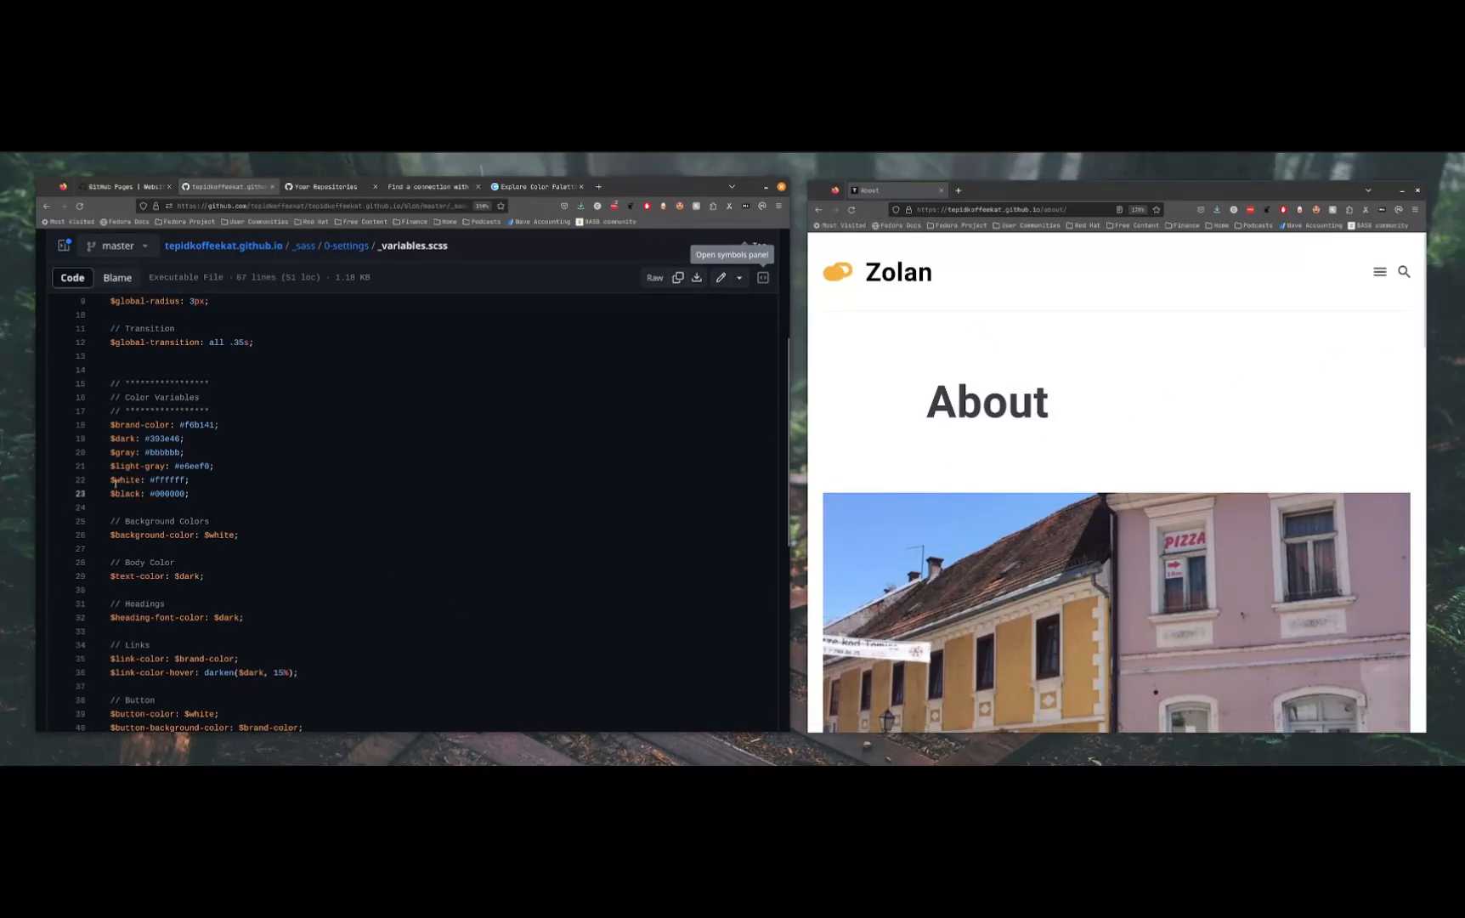
pyautogui.click(166, 481)
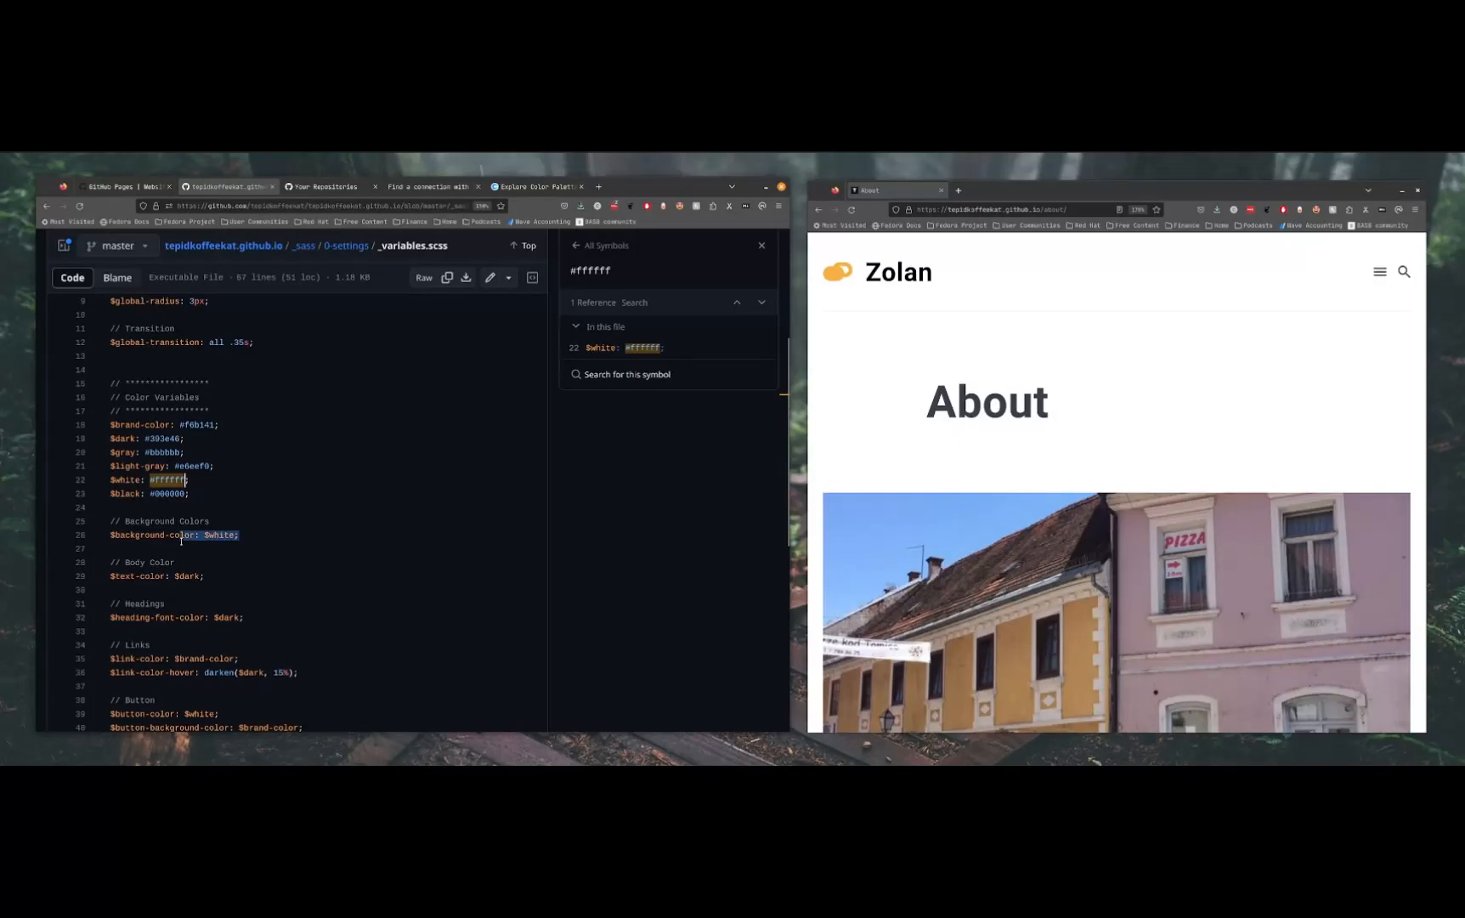
pyautogui.click(141, 540)
pyautogui.doubleClick(178, 537)
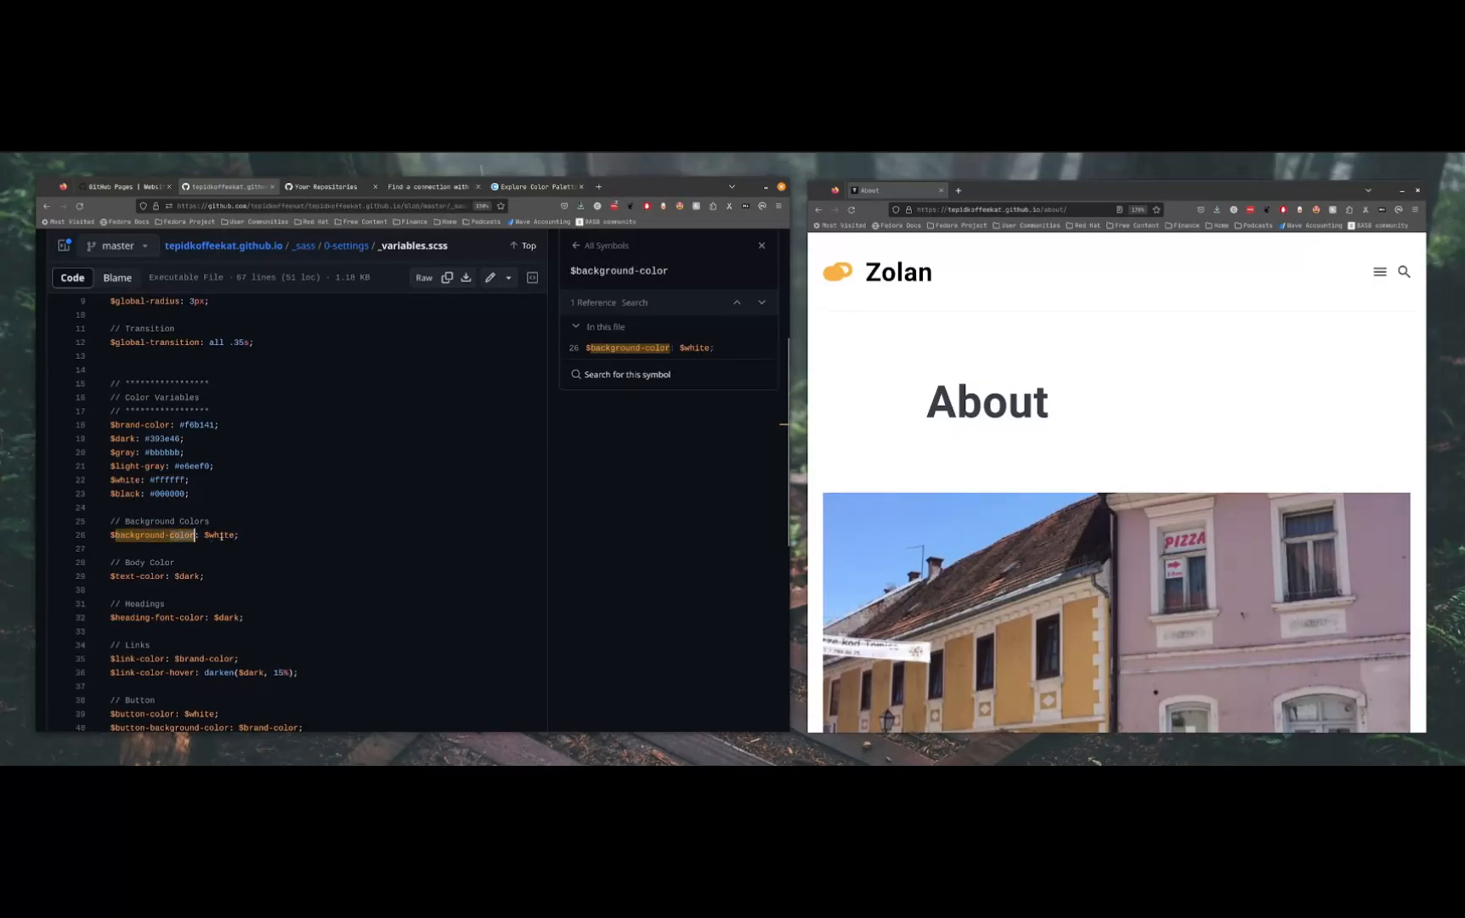
pyautogui.click(221, 536)
pyautogui.click(174, 481)
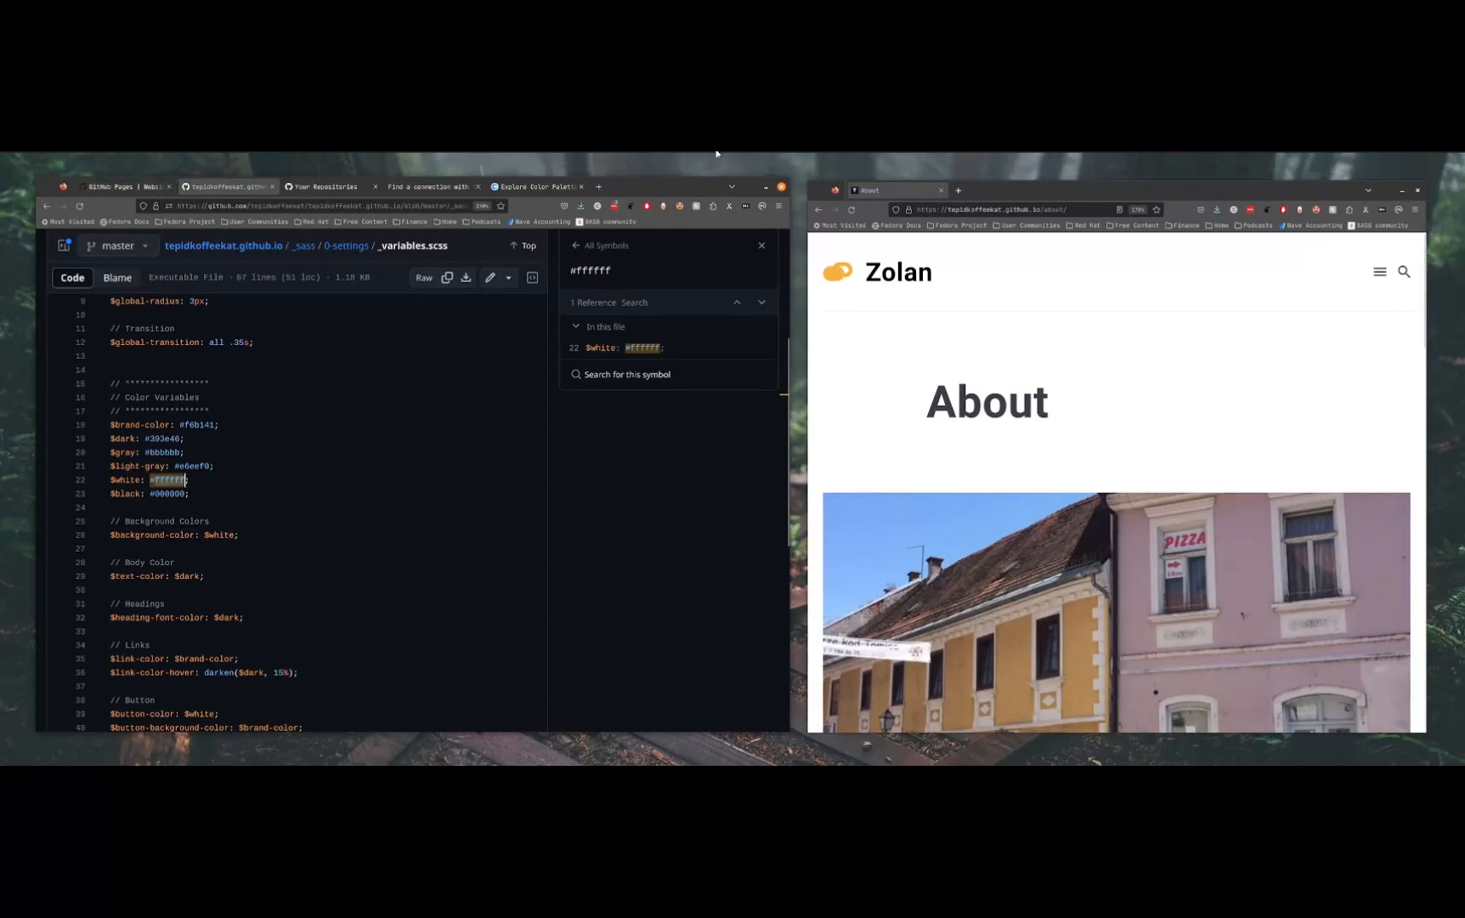
# Switch to Coolors, clear the colour filter and copy the hex code D8E2DC from a popular palette
pyautogui.click(551, 188)
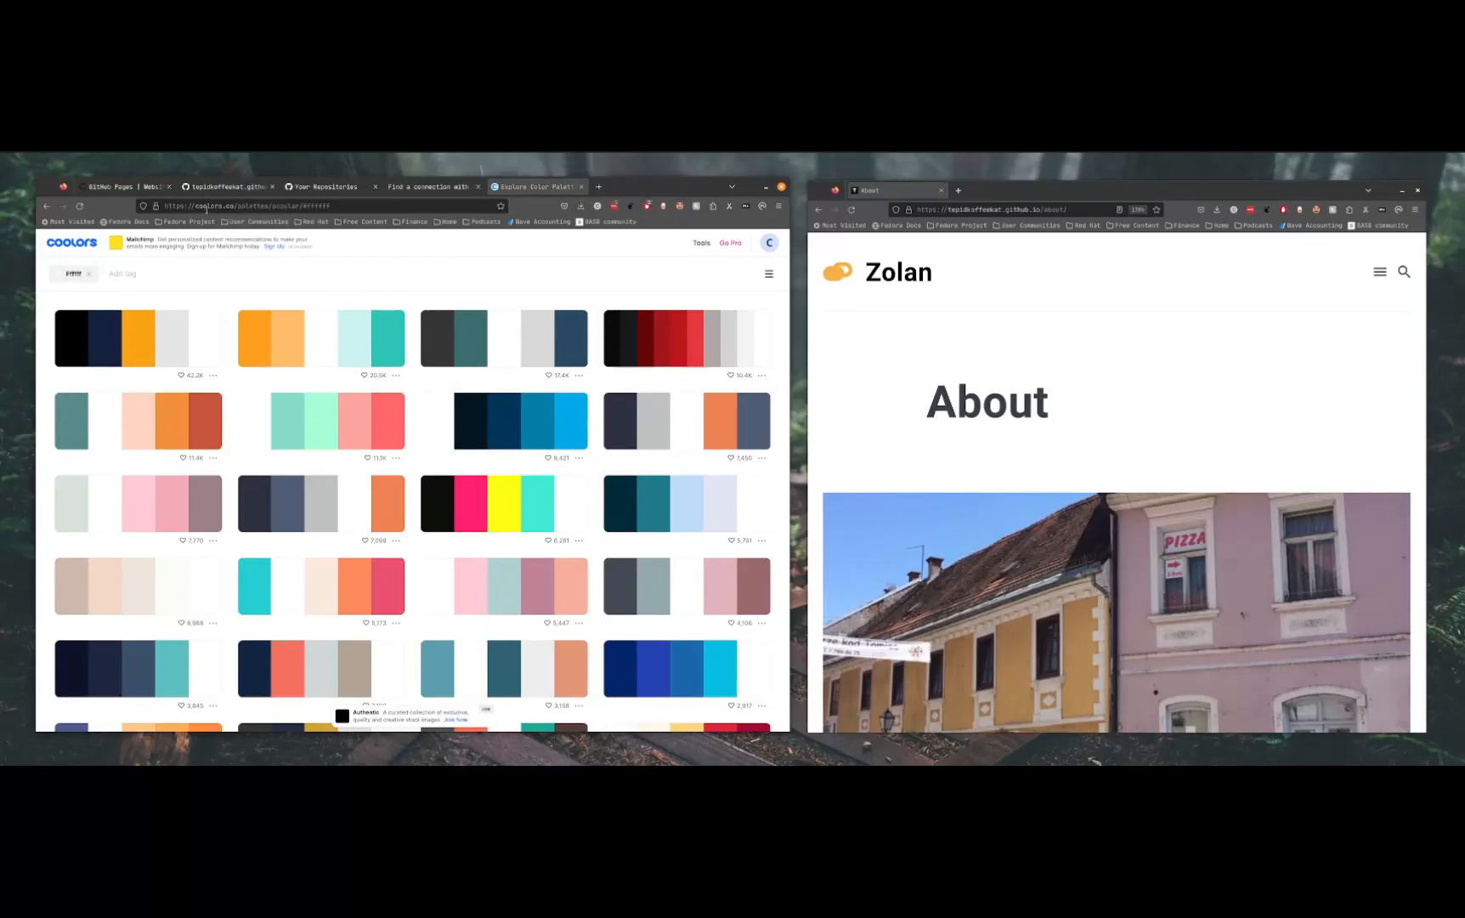
pyautogui.click(88, 274)
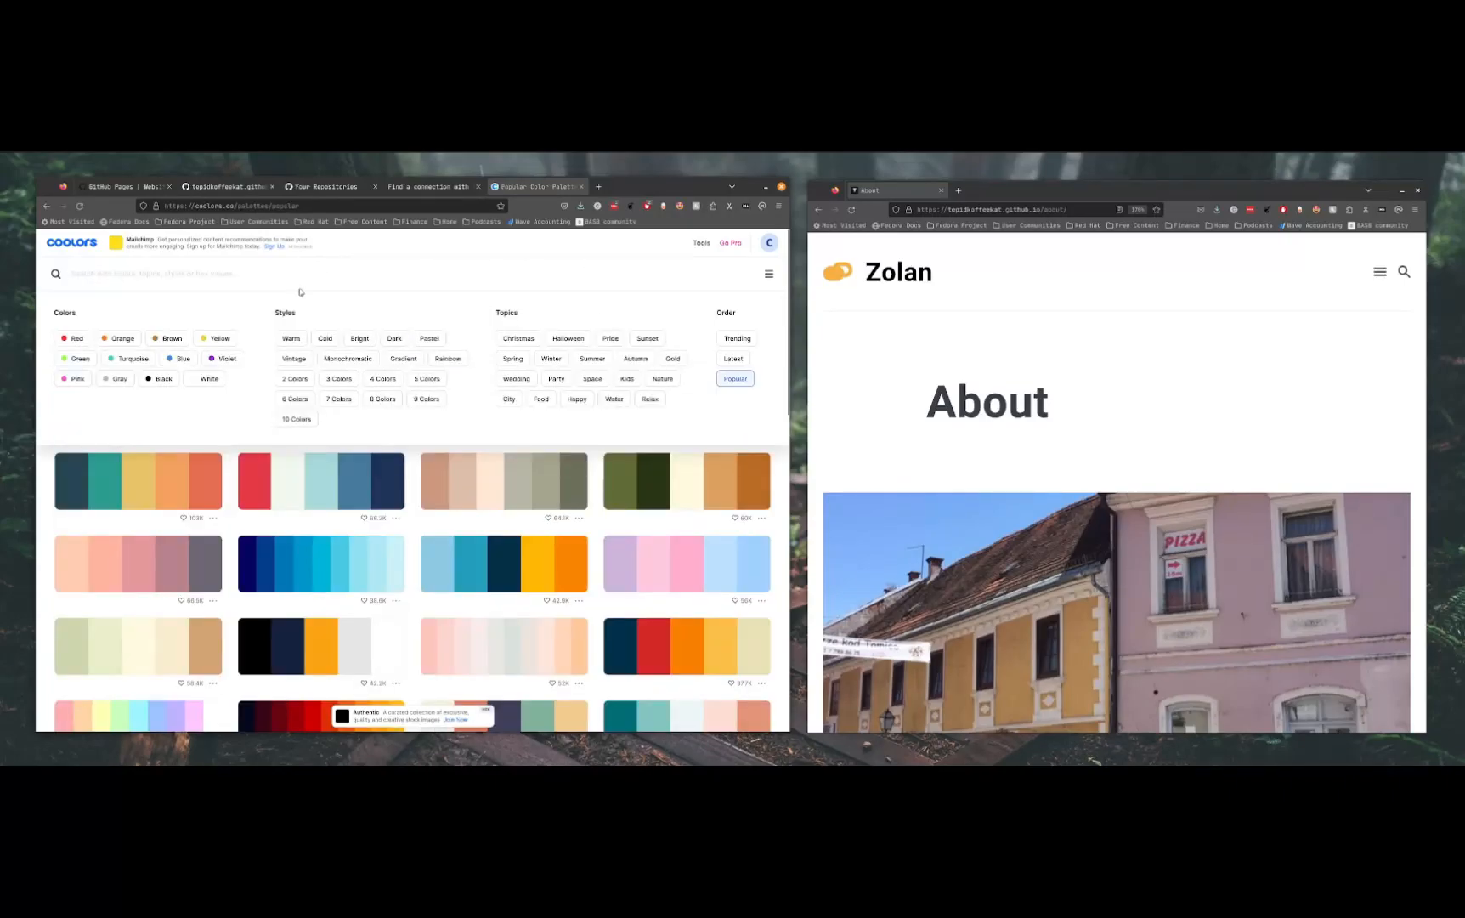
pyautogui.click(458, 533)
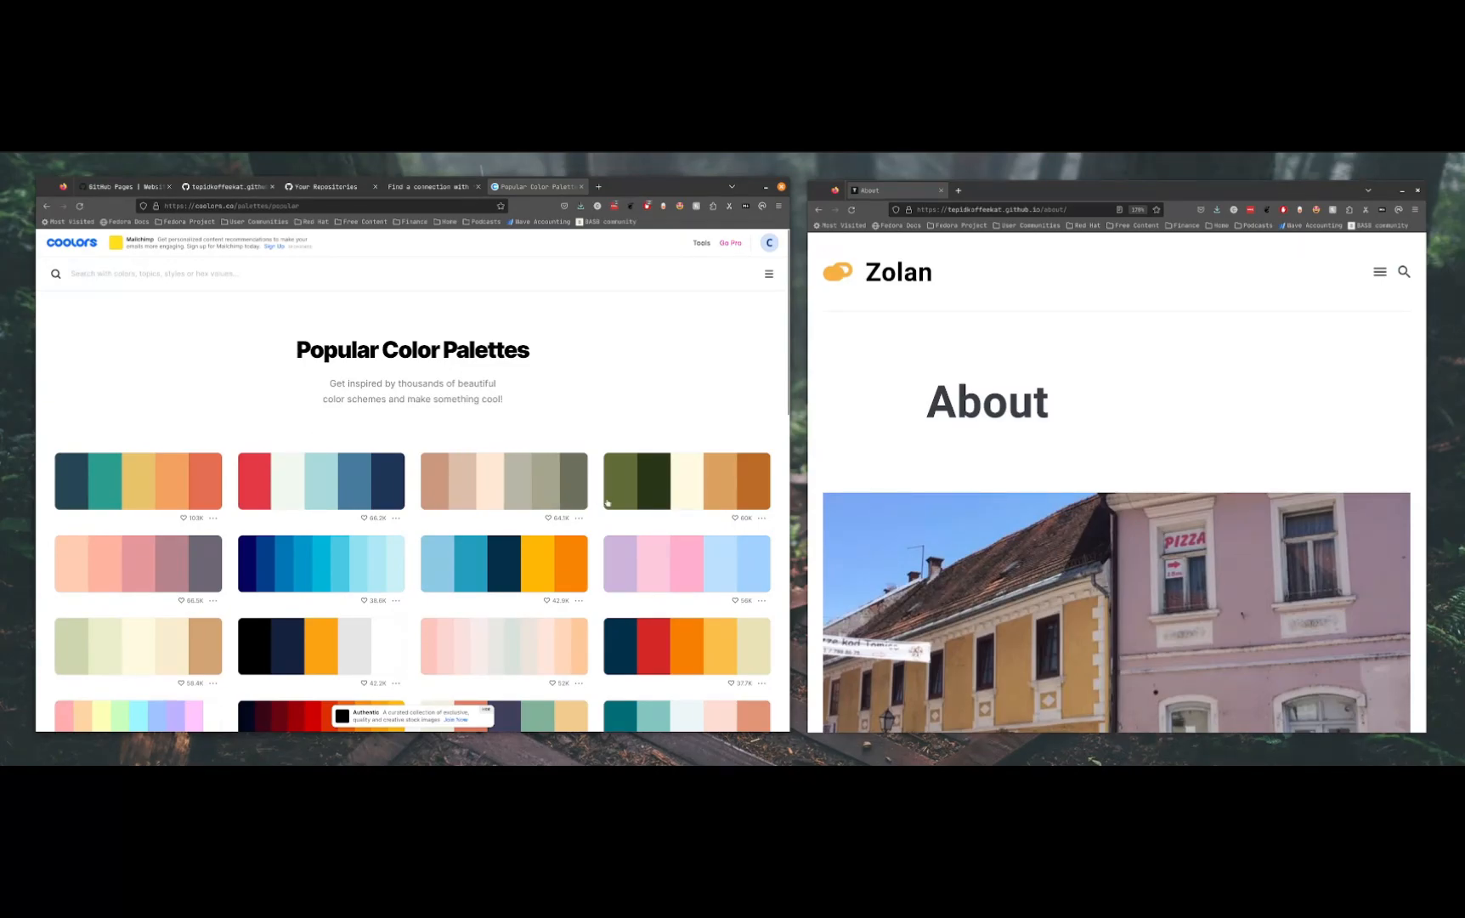
pyautogui.click(520, 648)
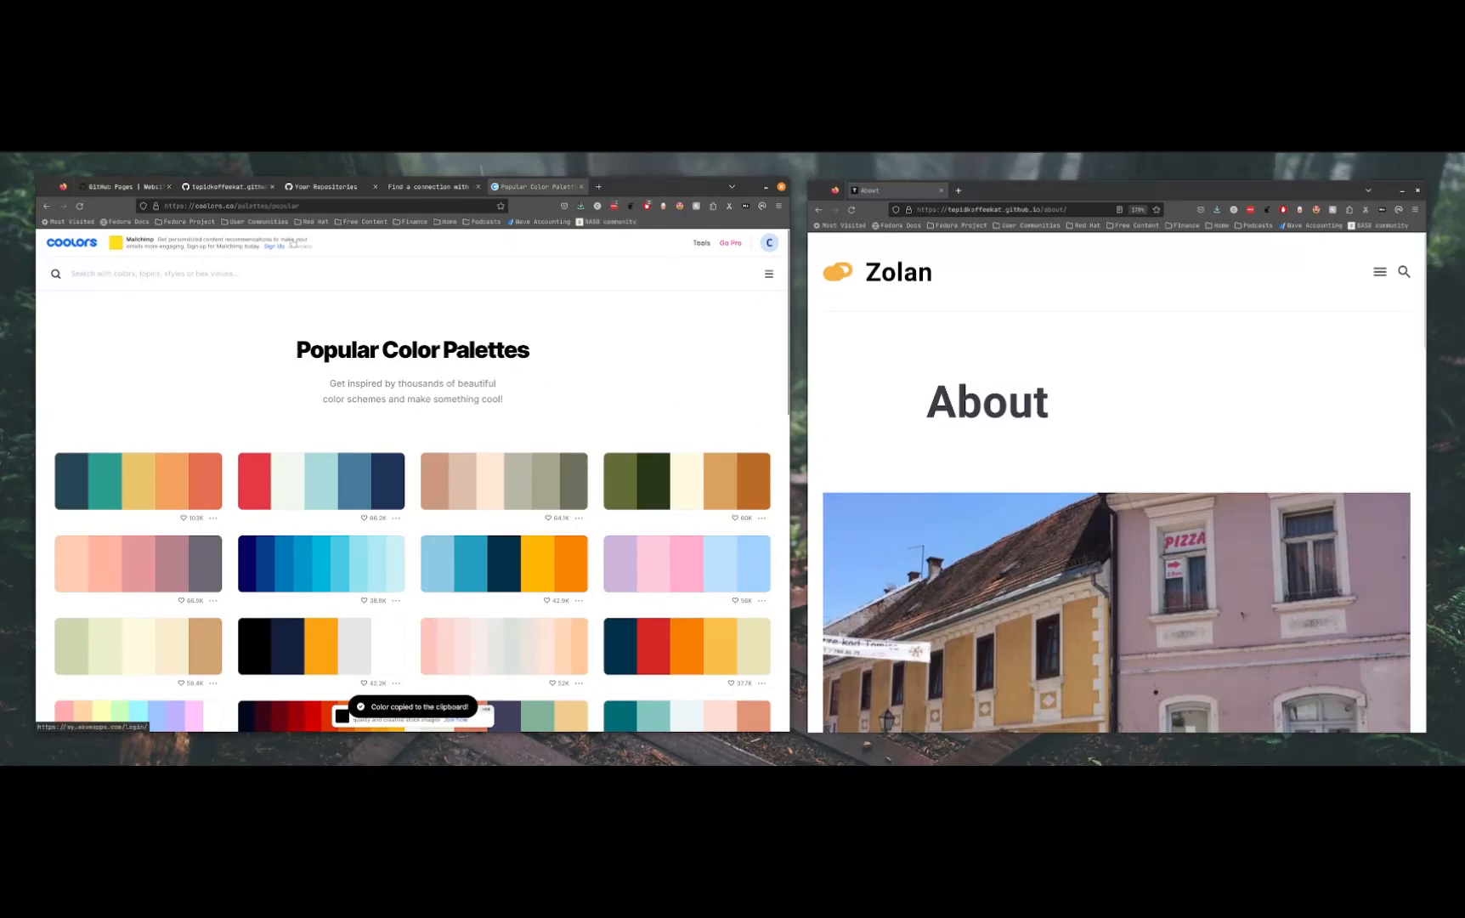
# Switch back to GitHub and set the $white variable in _variables.scss to #d8e2dc
pyautogui.click(245, 192)
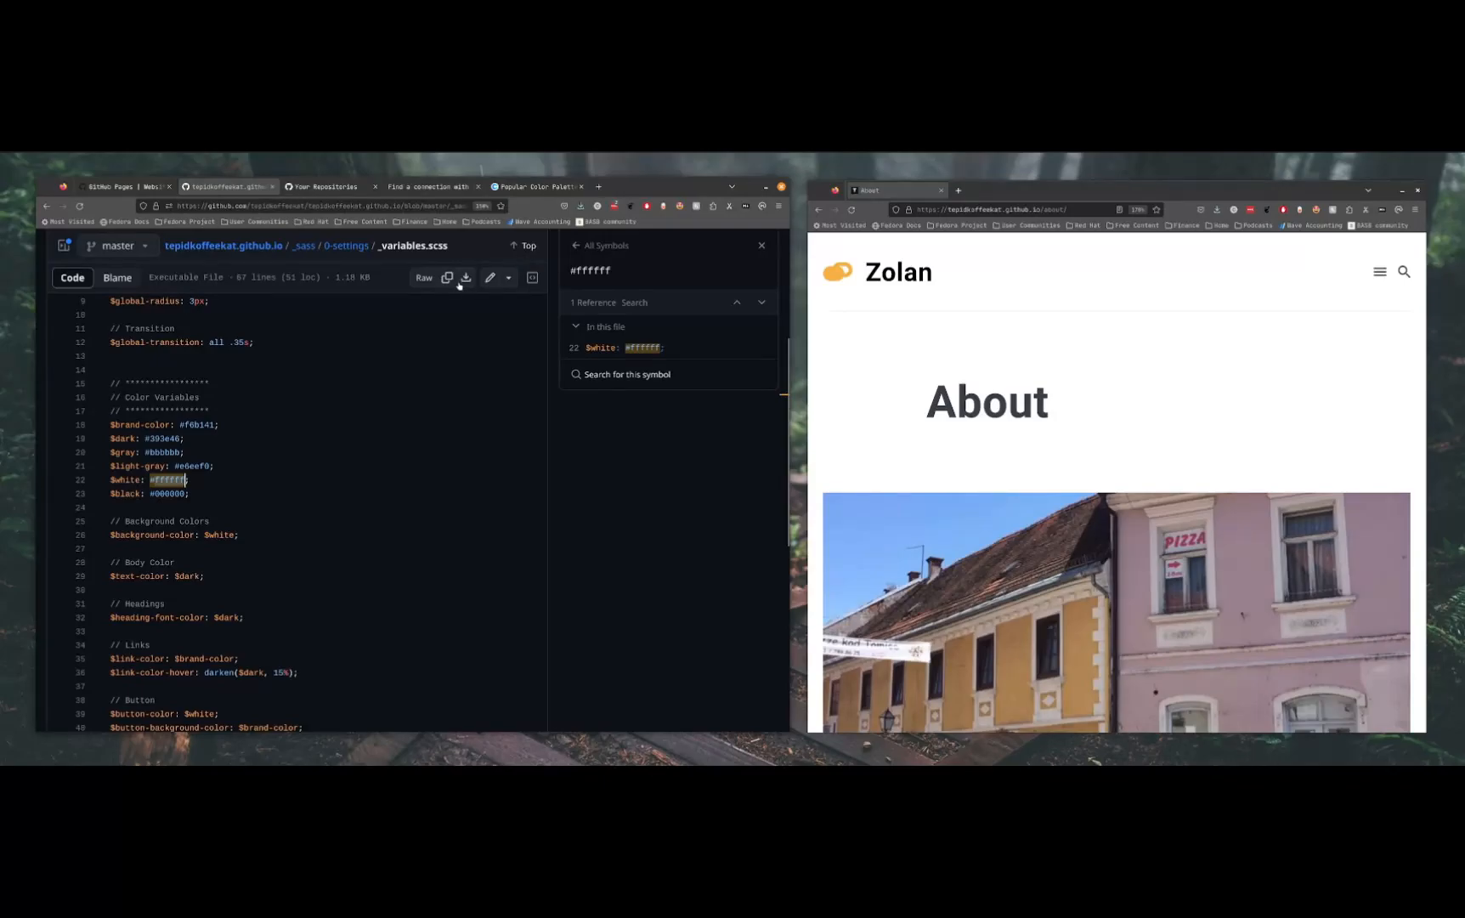
pyautogui.click(491, 277)
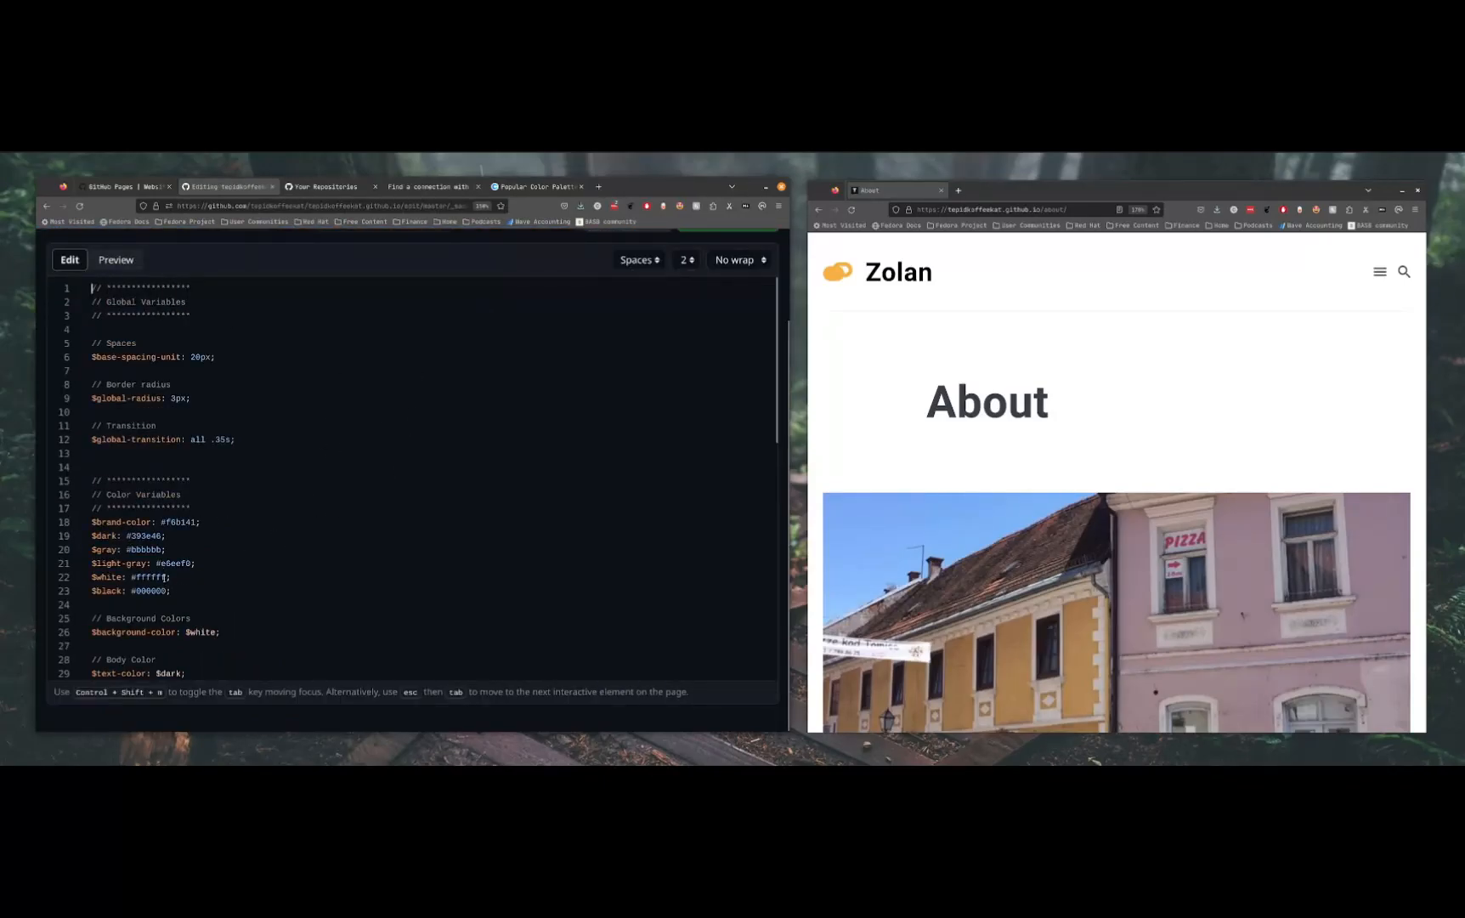
pyautogui.scroll(-3, 131, 342)
pyautogui.scroll(3, 145, 391)
pyautogui.scroll(-5, 157, 442)
pyautogui.scroll(2, 170, 485)
pyautogui.scroll(-2, 170, 485)
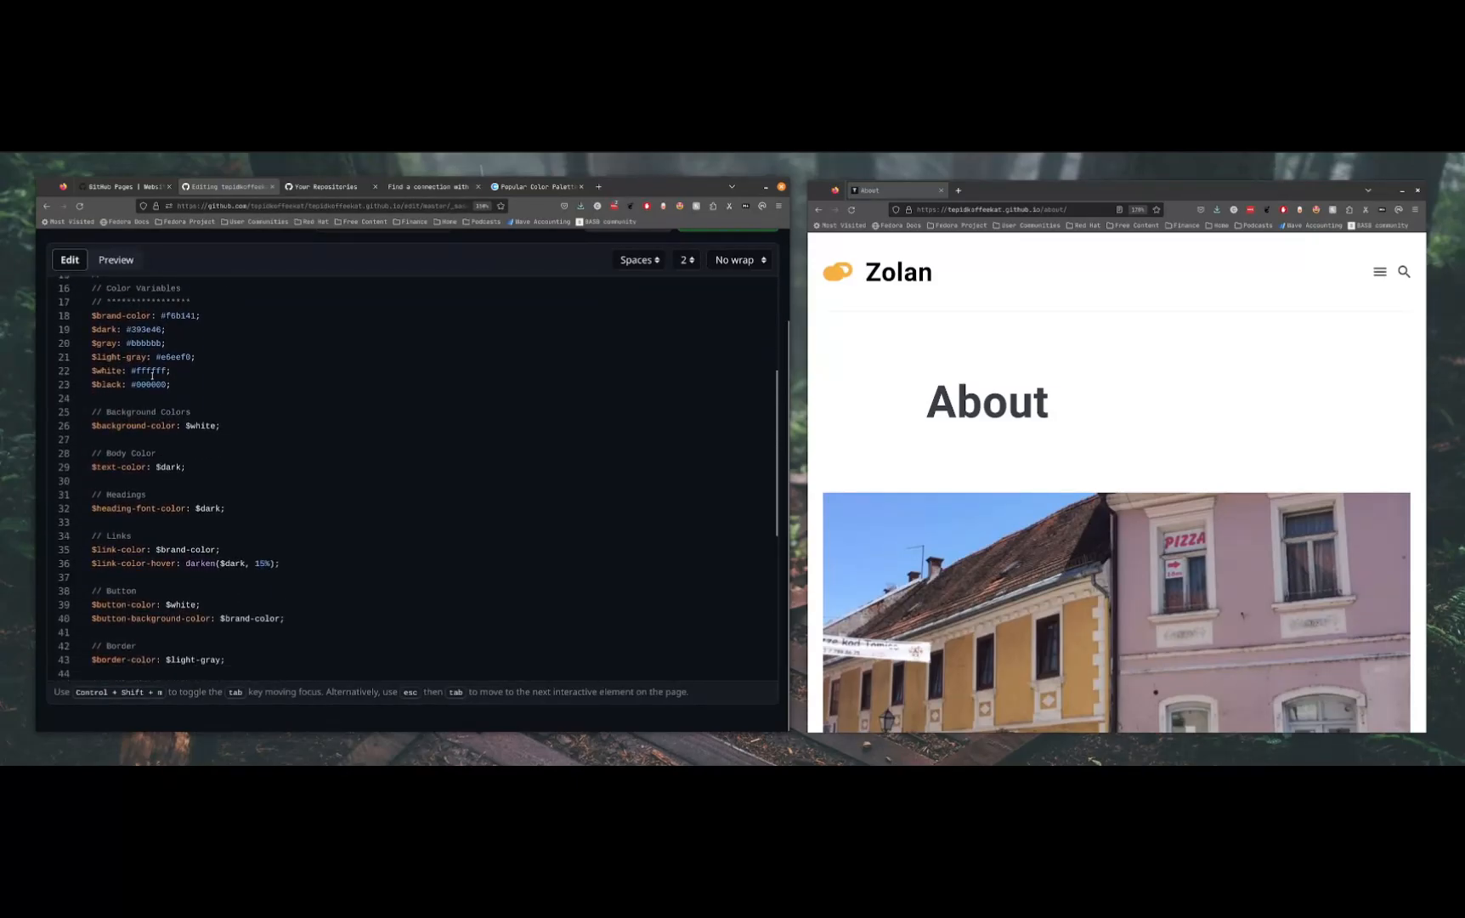
pyautogui.doubleClick(151, 371)
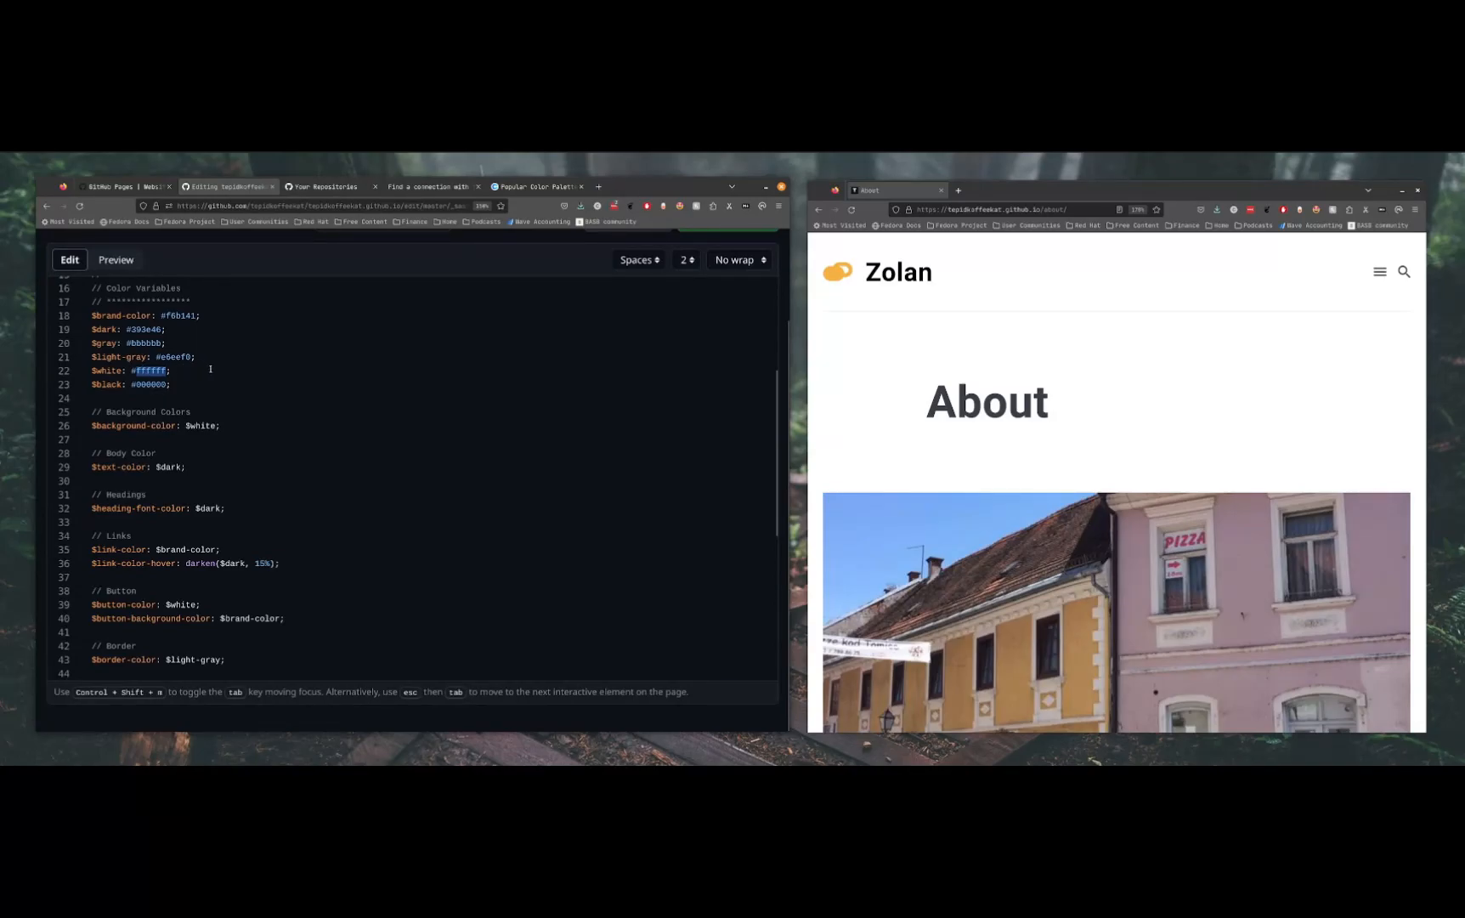
pyautogui.hotkey('ctrl', 'v')
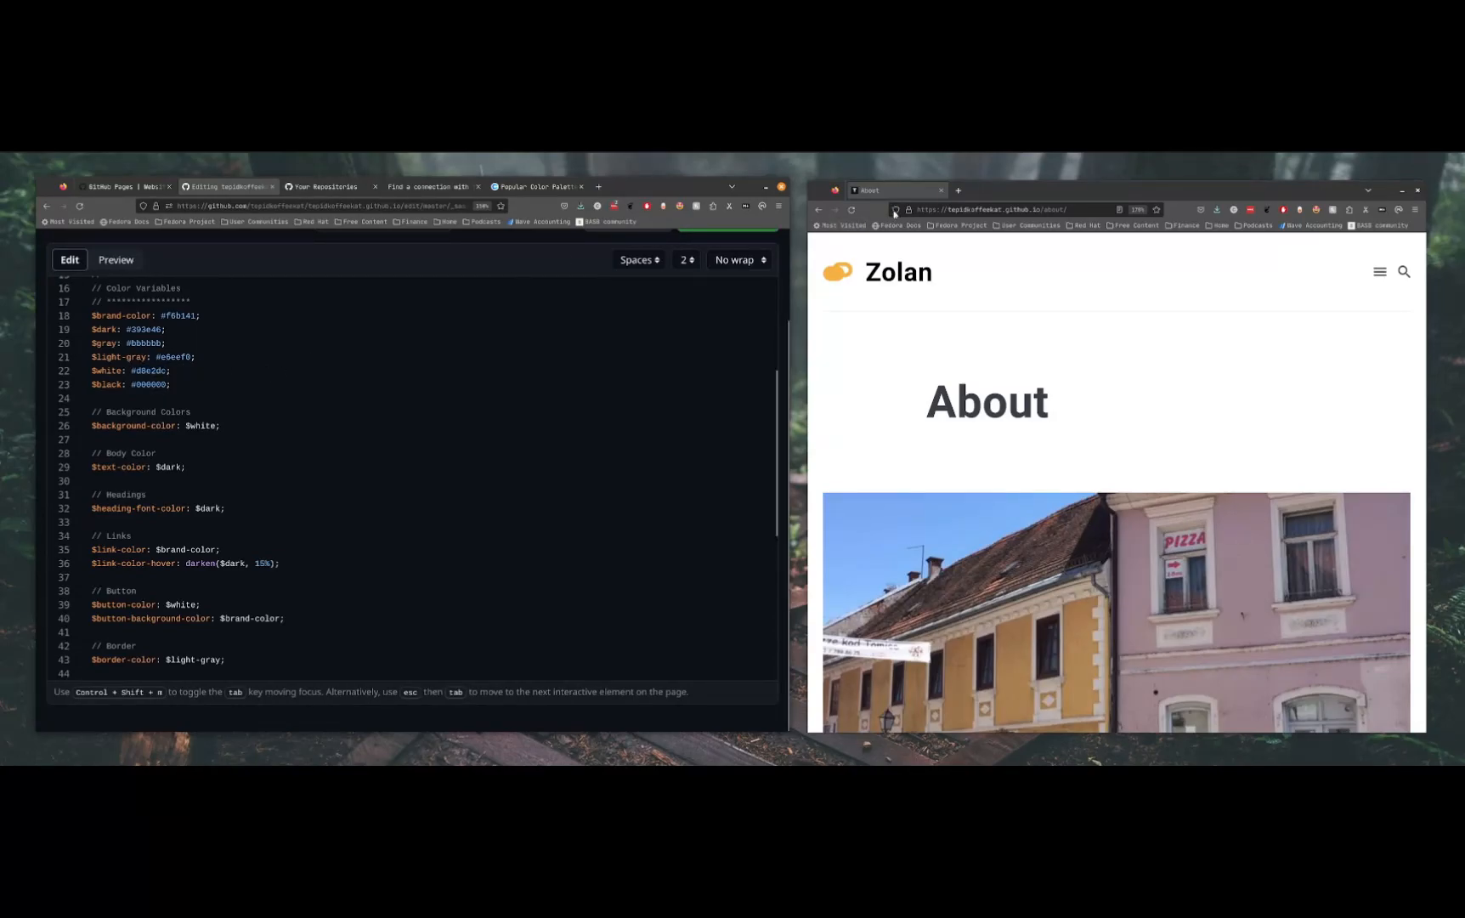
# Commit the _variables.scss change directly to the master branch with the default message "Update _variables.scss"
pyautogui.scroll(5, 684, 359)
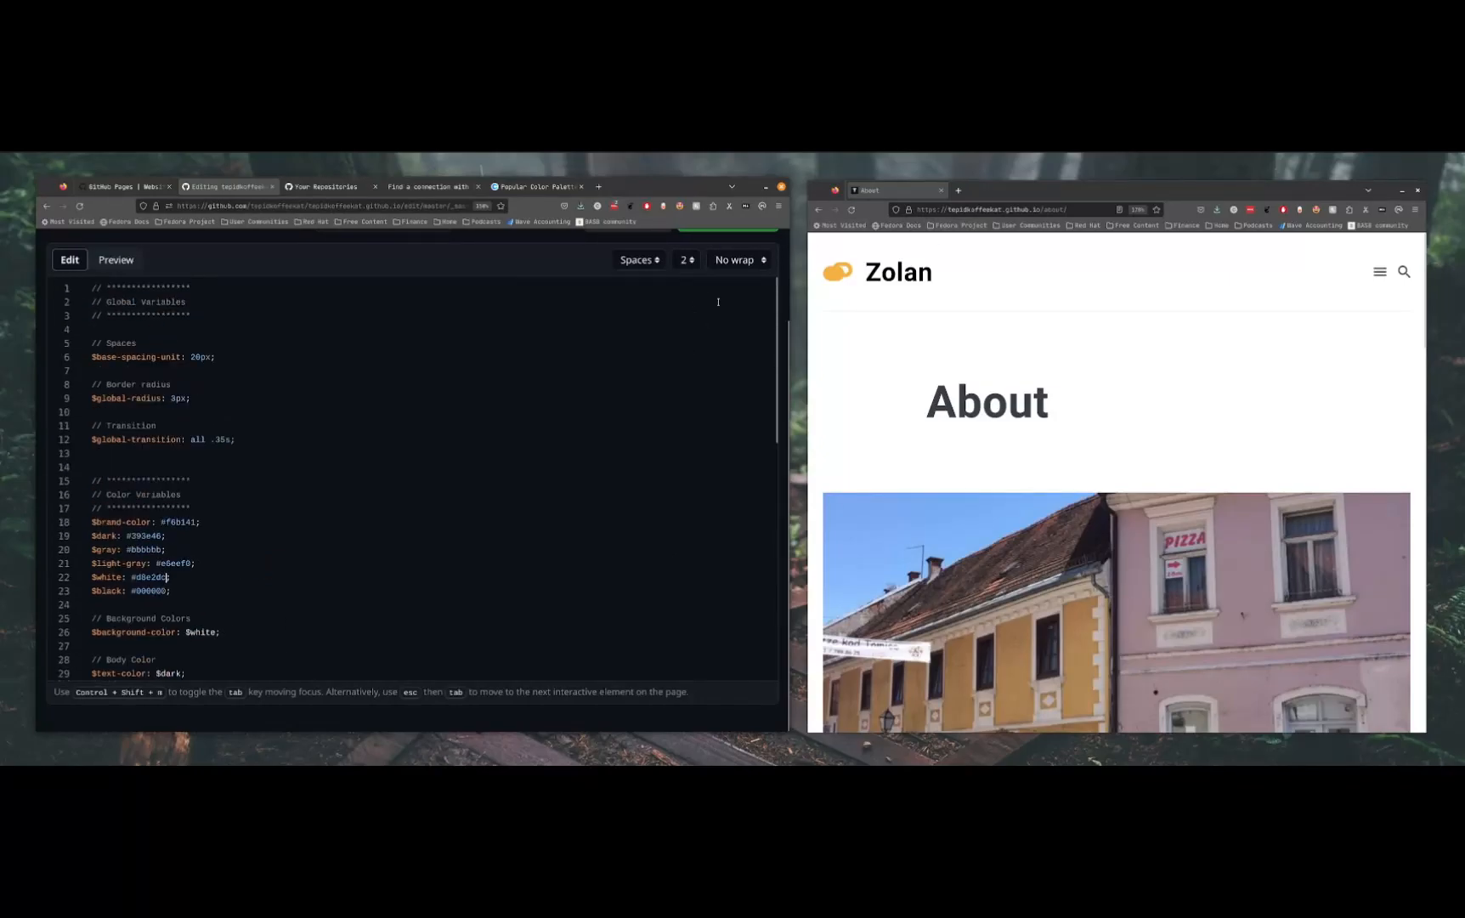
pyautogui.click(753, 299)
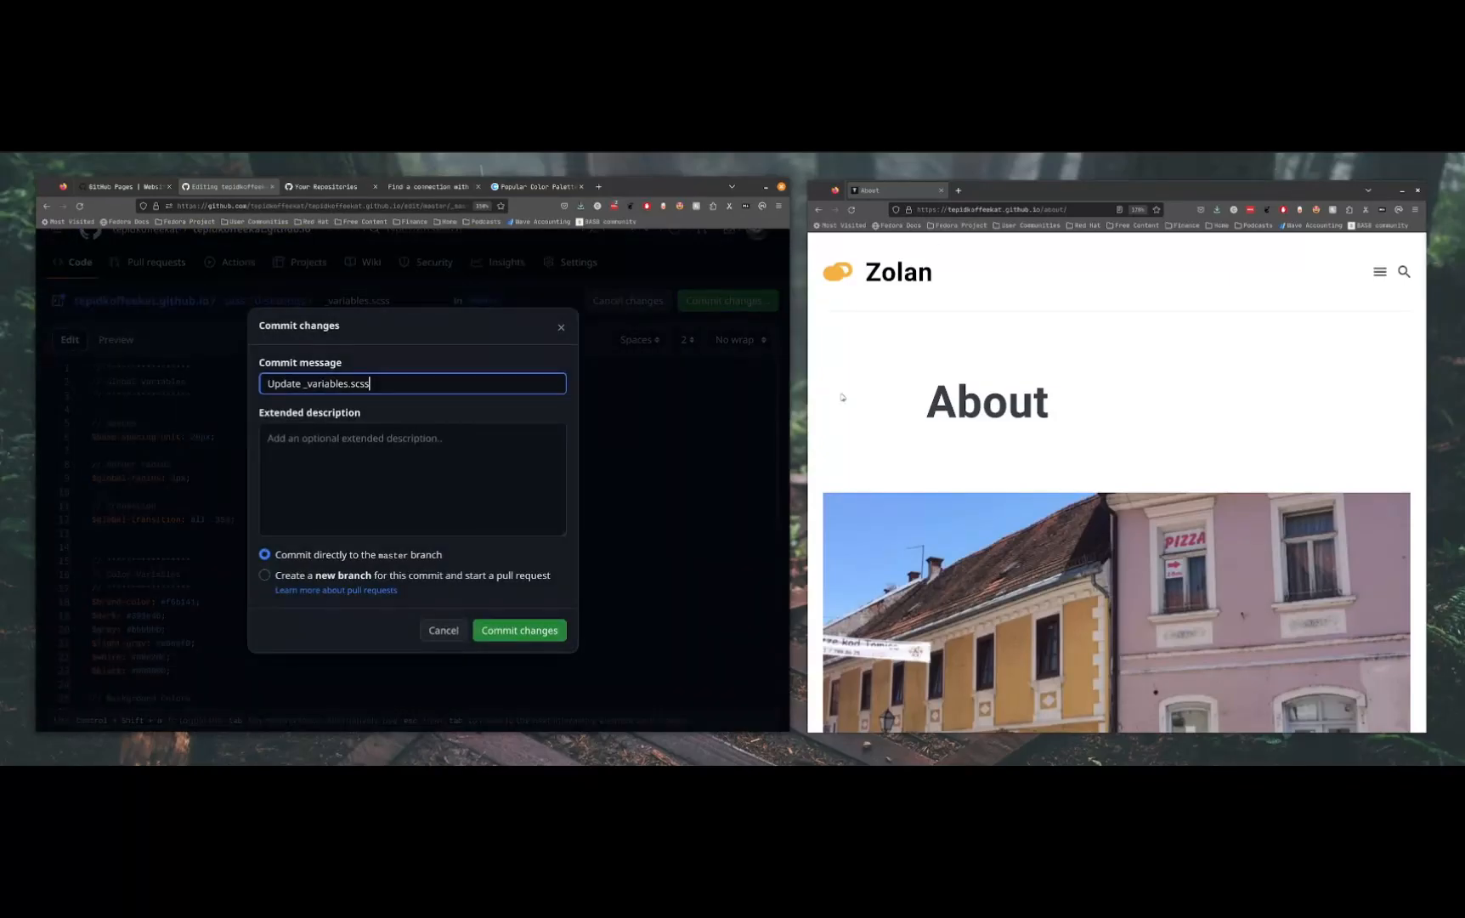
pyautogui.click(540, 631)
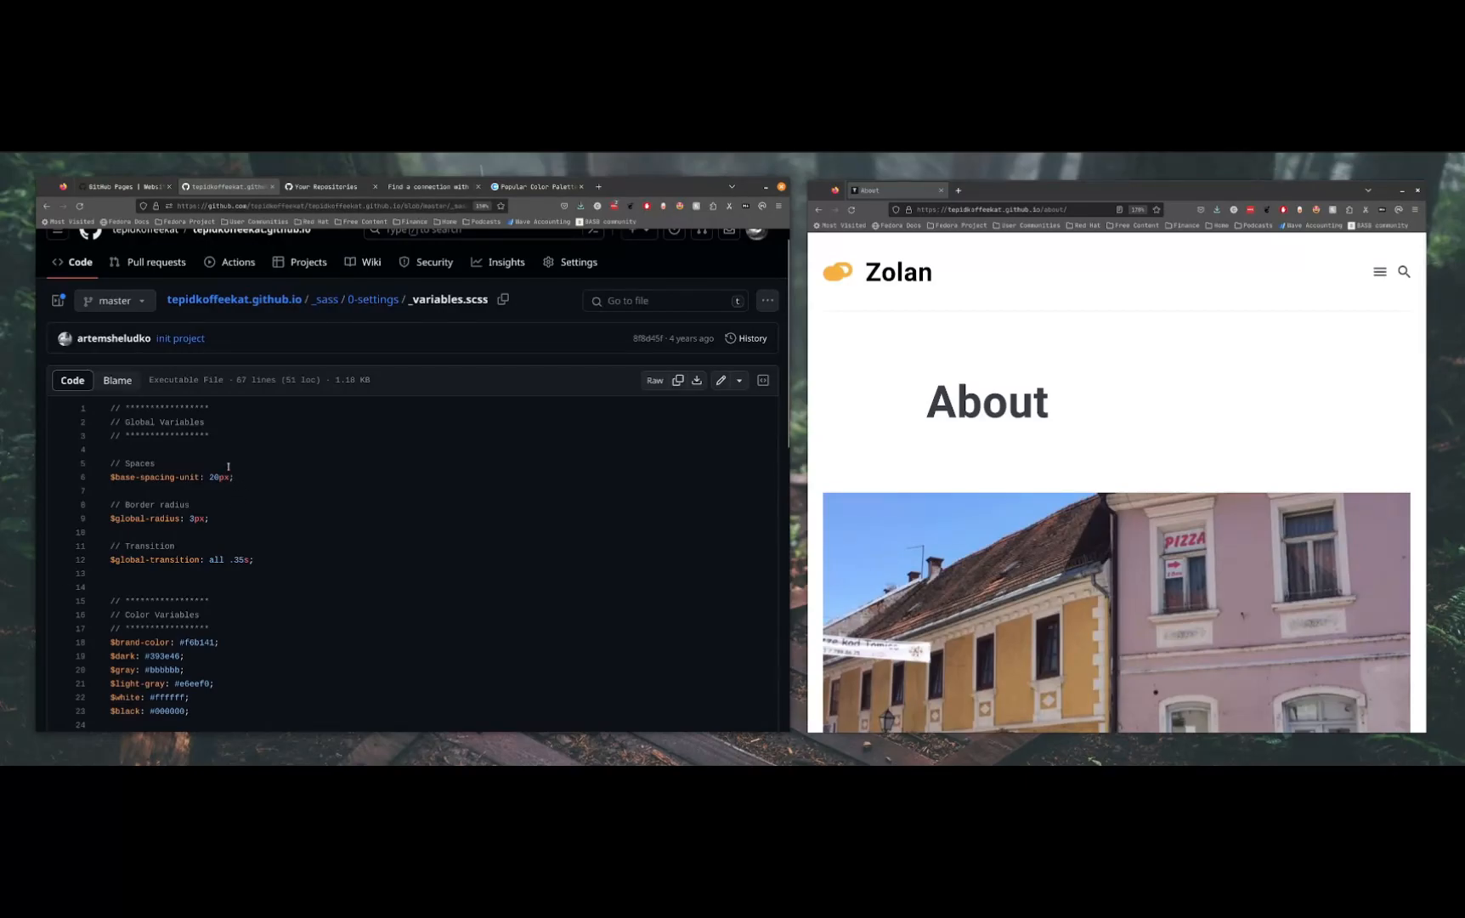
# Reload the committed _variables.scss and check the value of $white
pyautogui.scroll(-4, 188, 575)
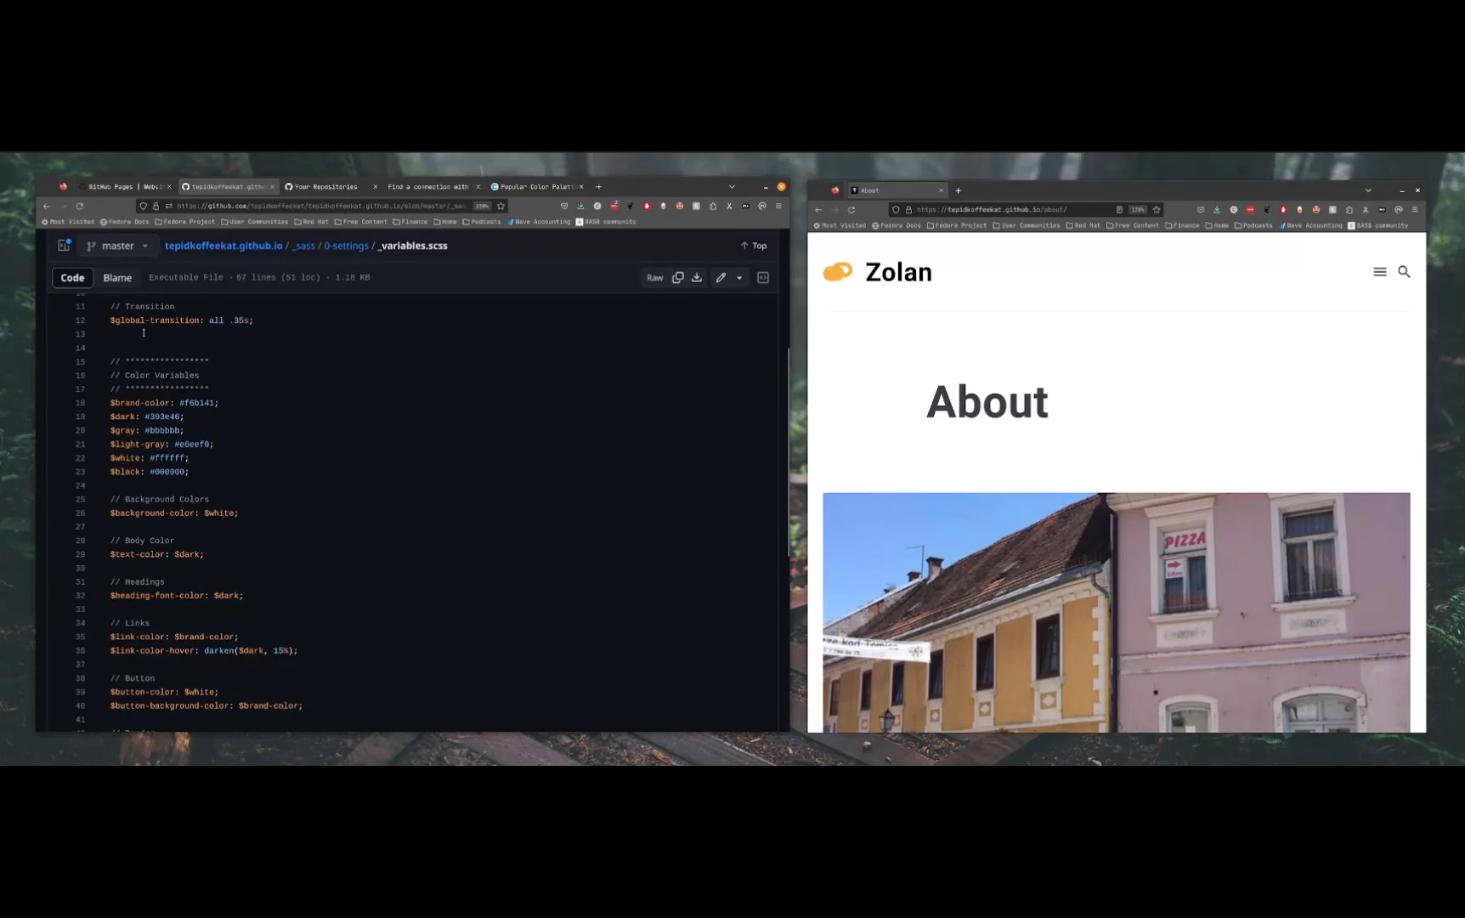
pyautogui.click(79, 206)
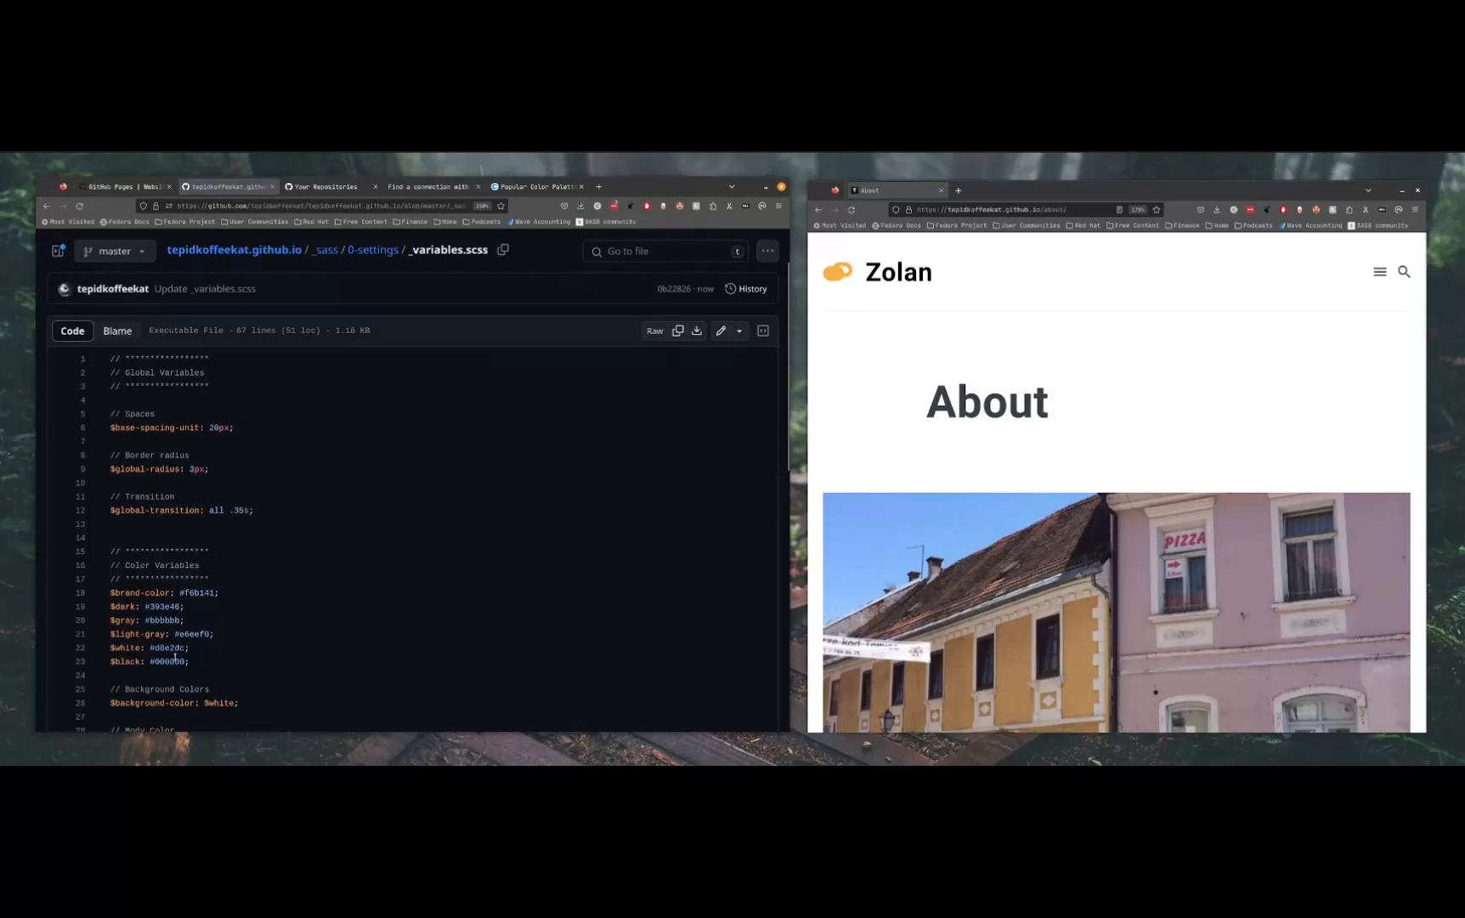
pyautogui.tripleClick(169, 651)
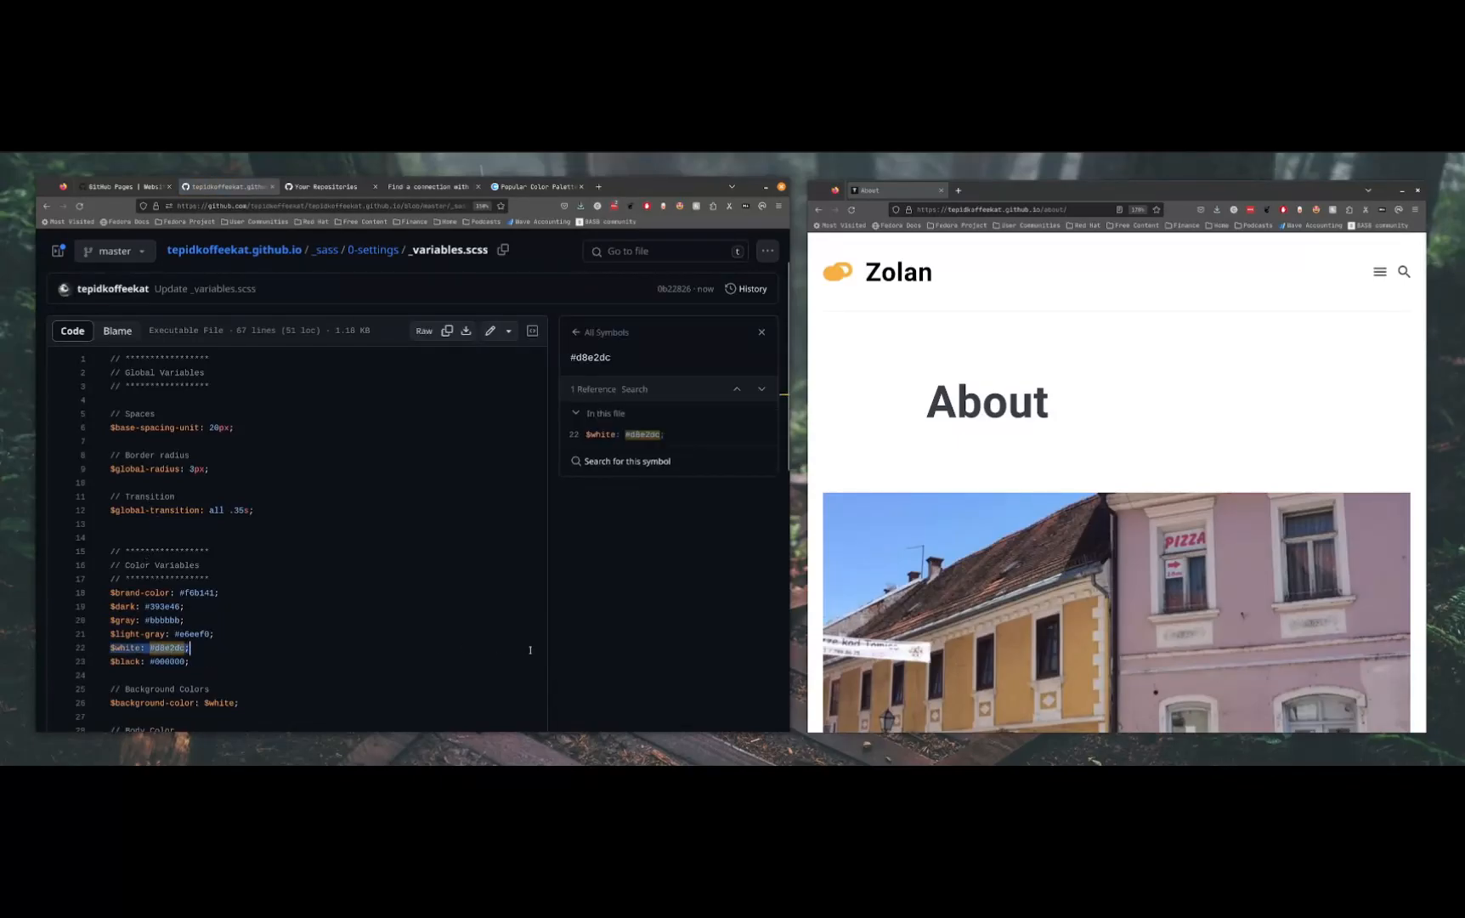
pyautogui.click(446, 611)
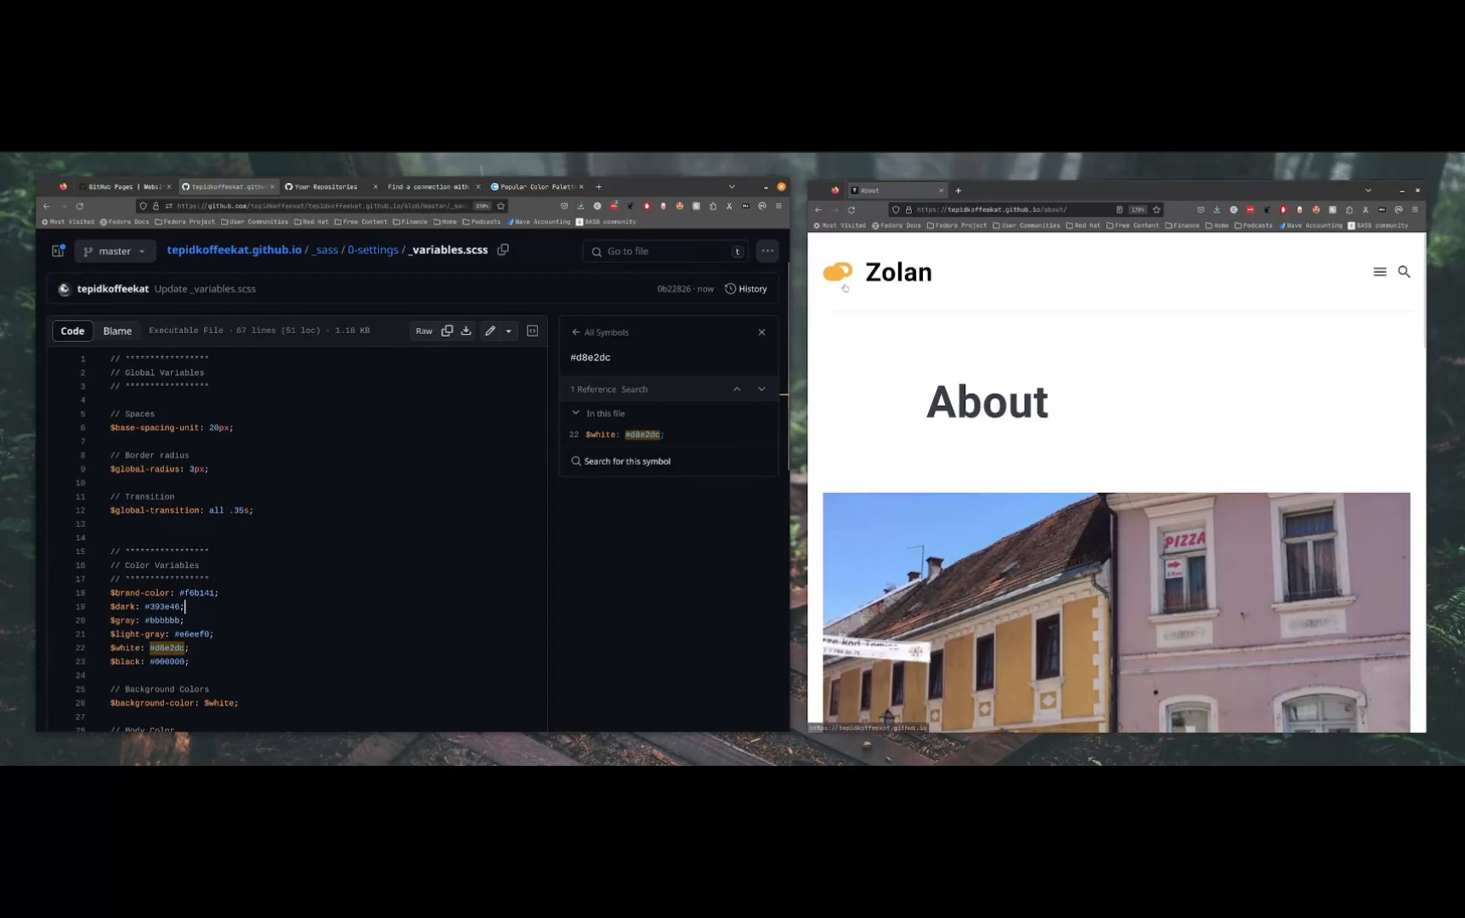
# Check the repository's workflow runs and reload the live site's home page to view the new background colour
pyautogui.click(888, 280)
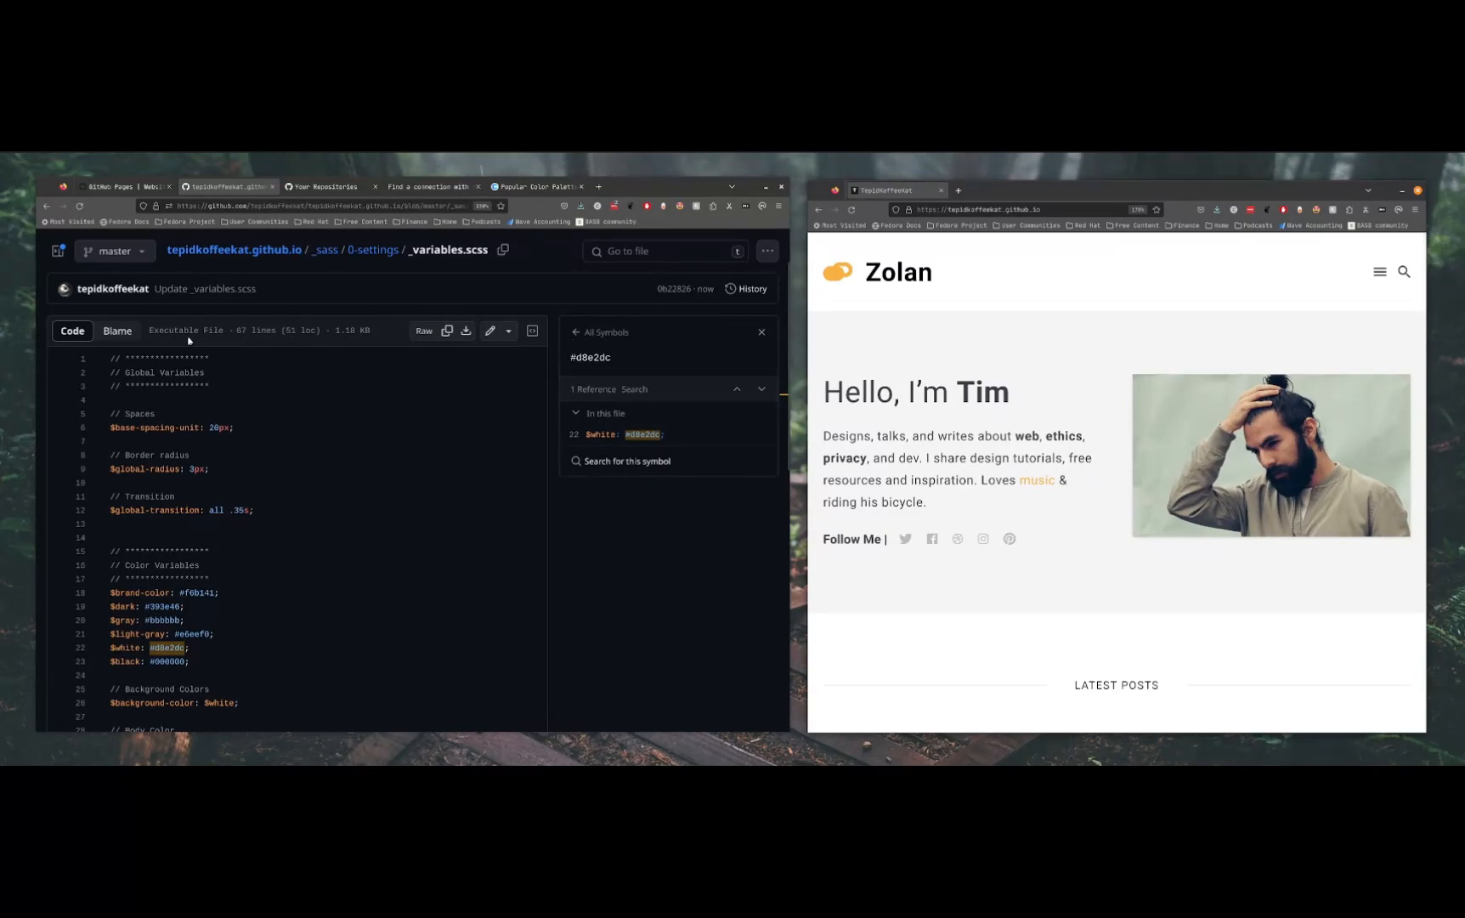
pyautogui.scroll(-3, 288, 346)
pyautogui.scroll(5, 265, 369)
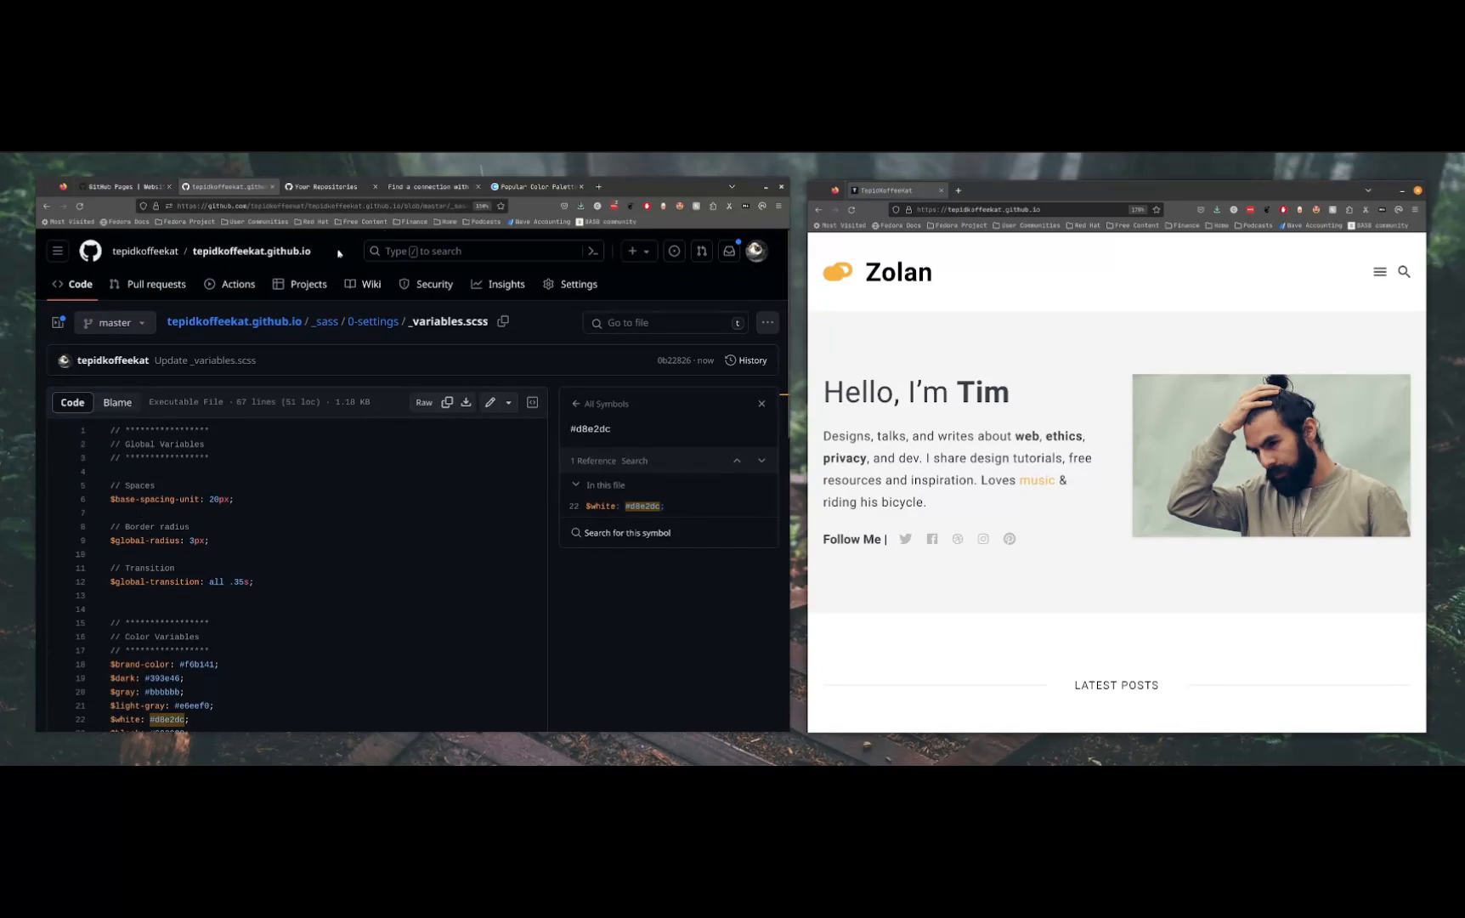
pyautogui.click(298, 252)
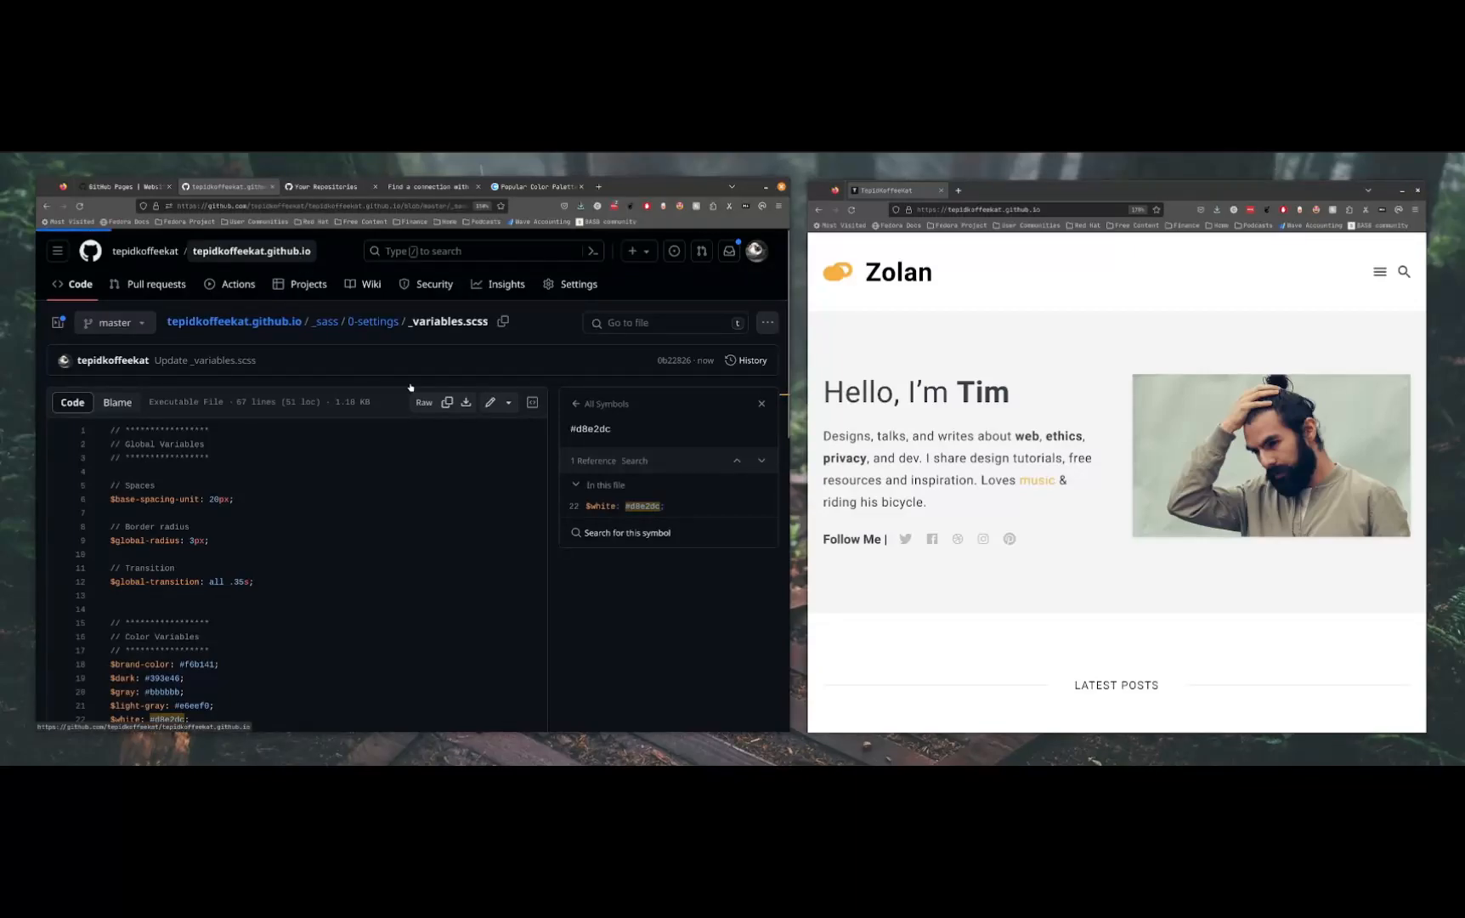
pyautogui.click(233, 286)
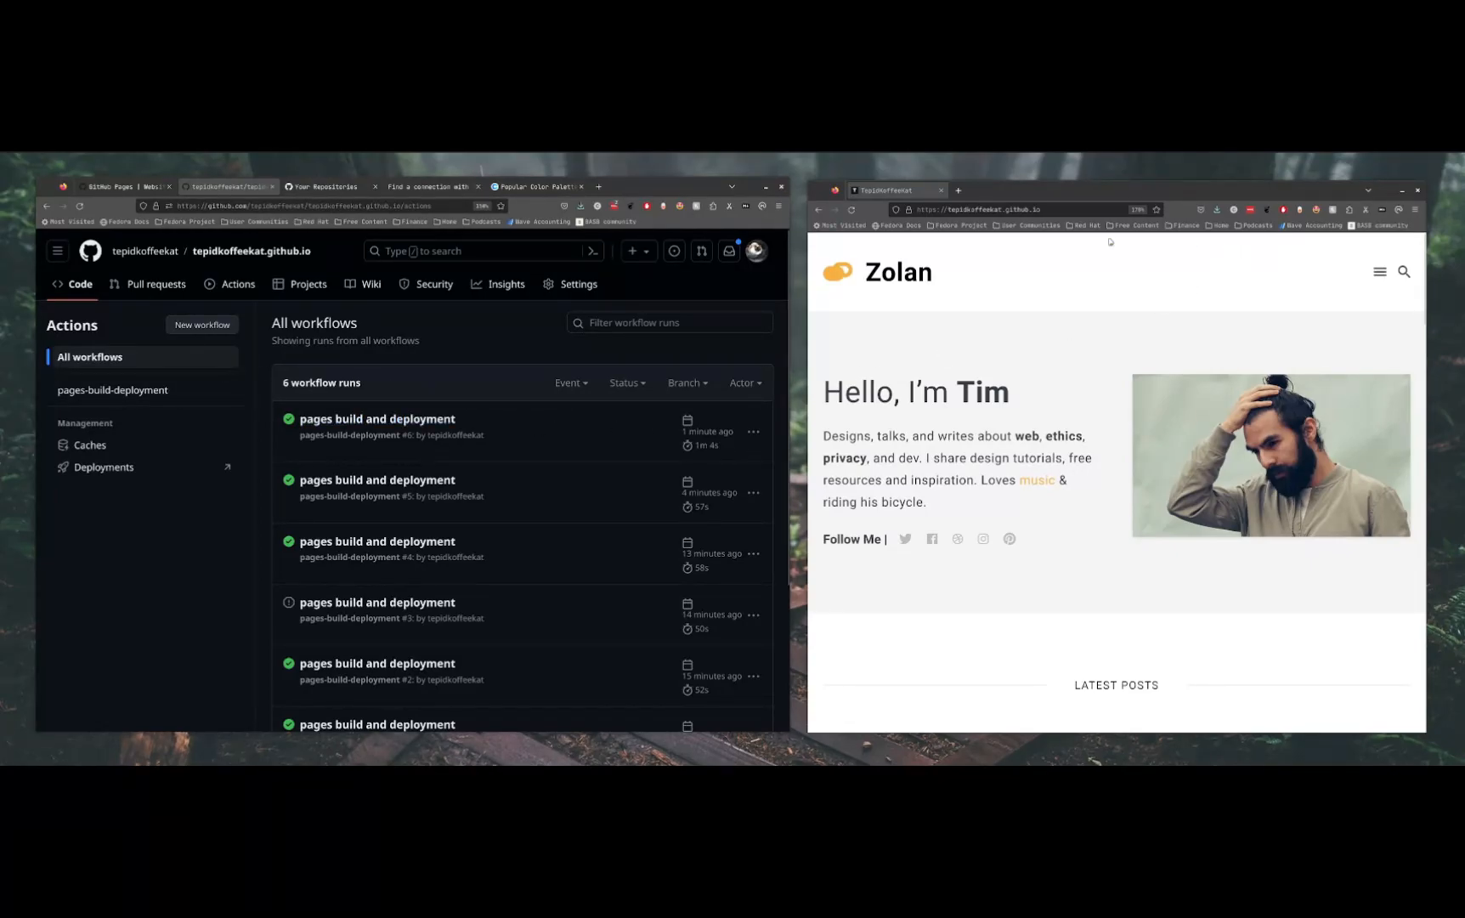
pyautogui.click(853, 210)
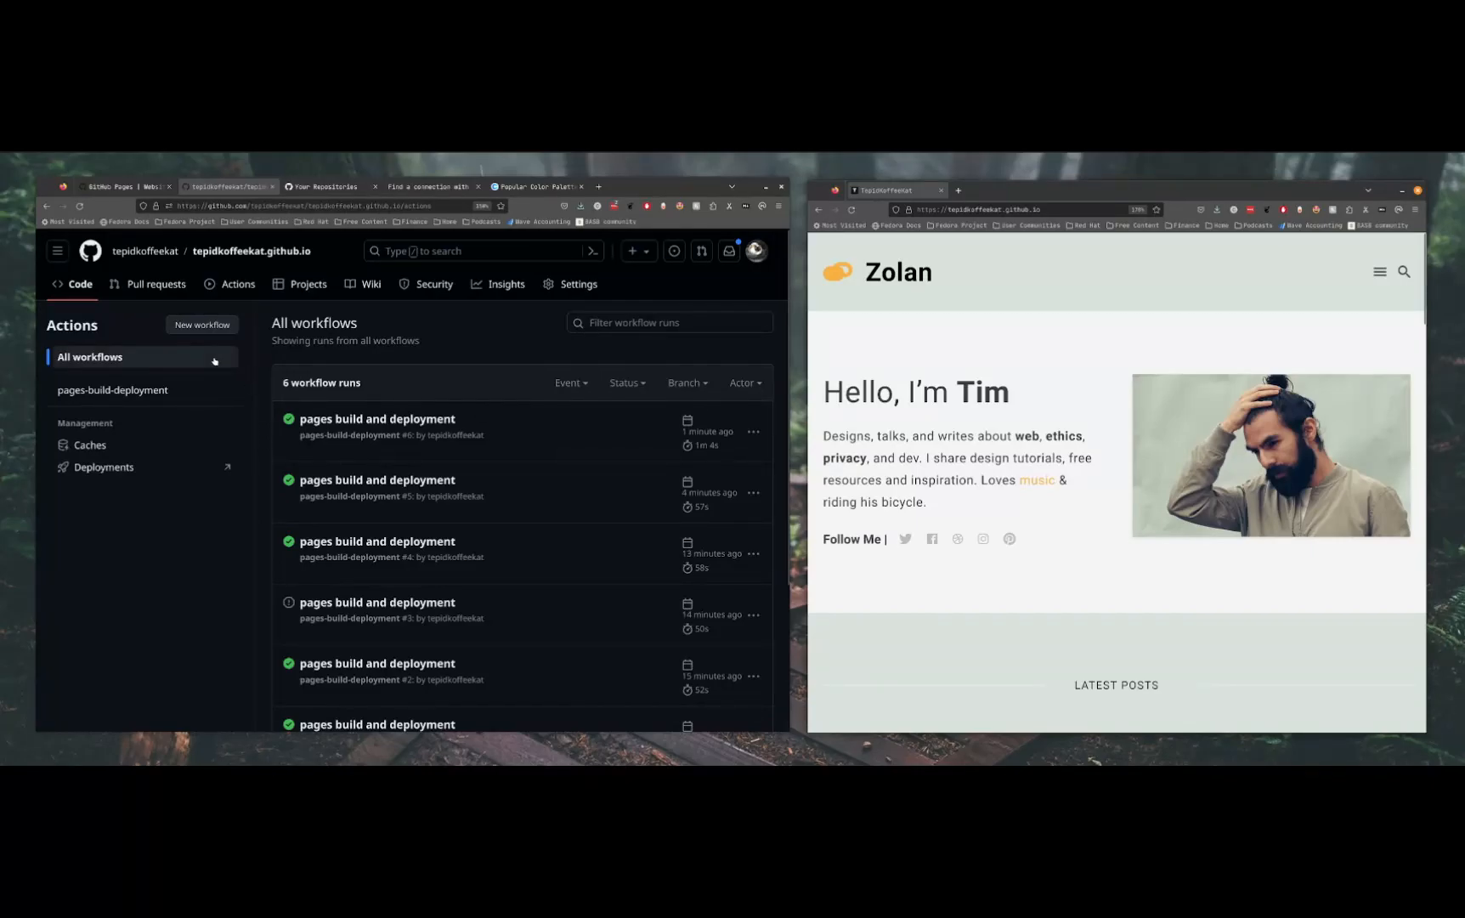
# Open styleguide.md in the repository's _pages folder and review its sample headings
pyautogui.click(81, 283)
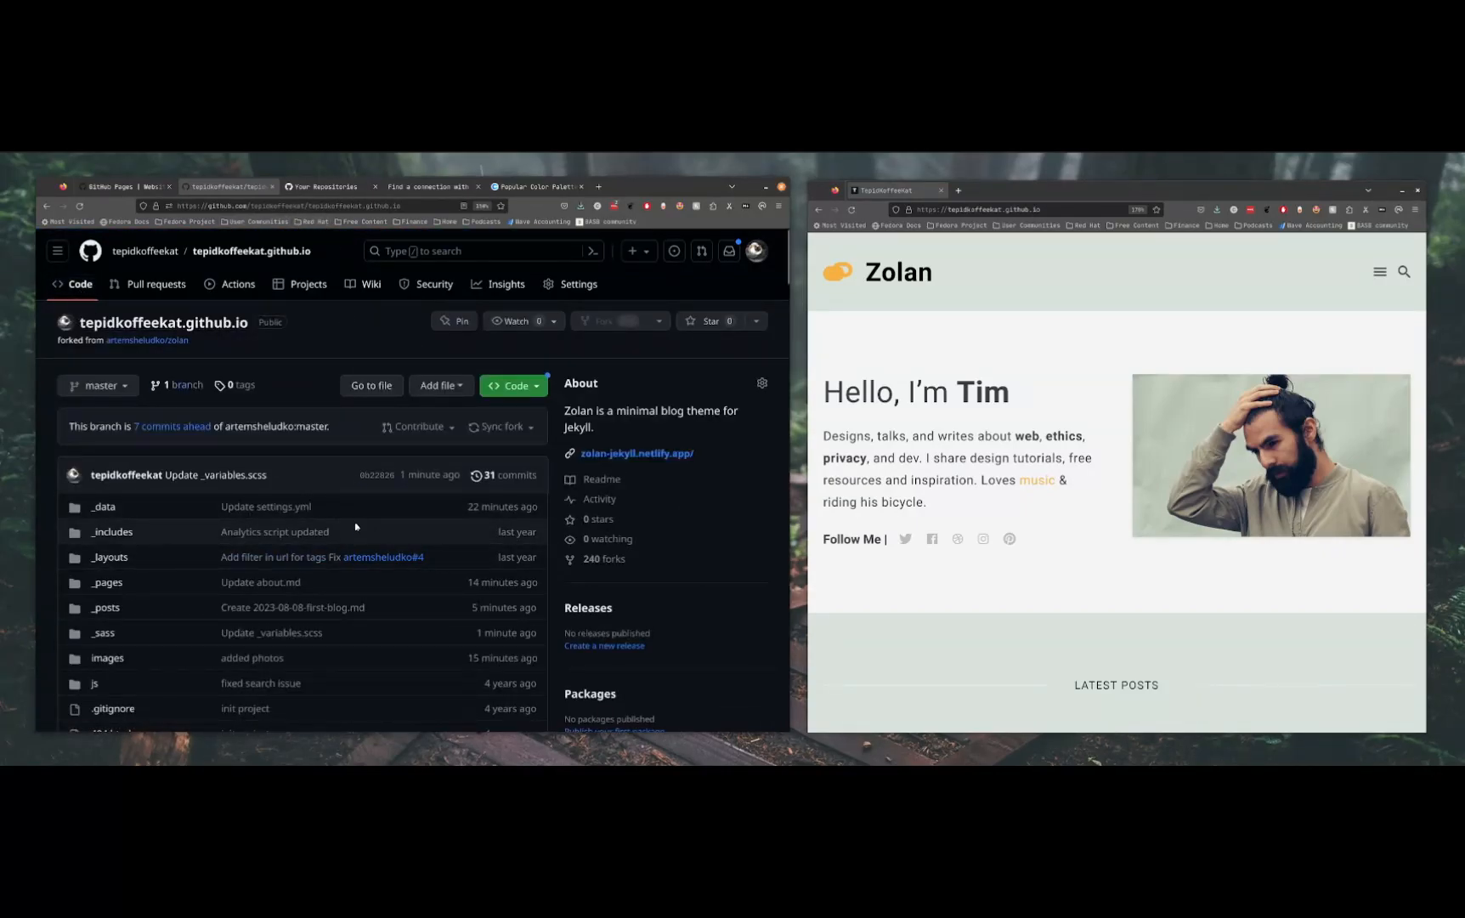
pyautogui.click(117, 584)
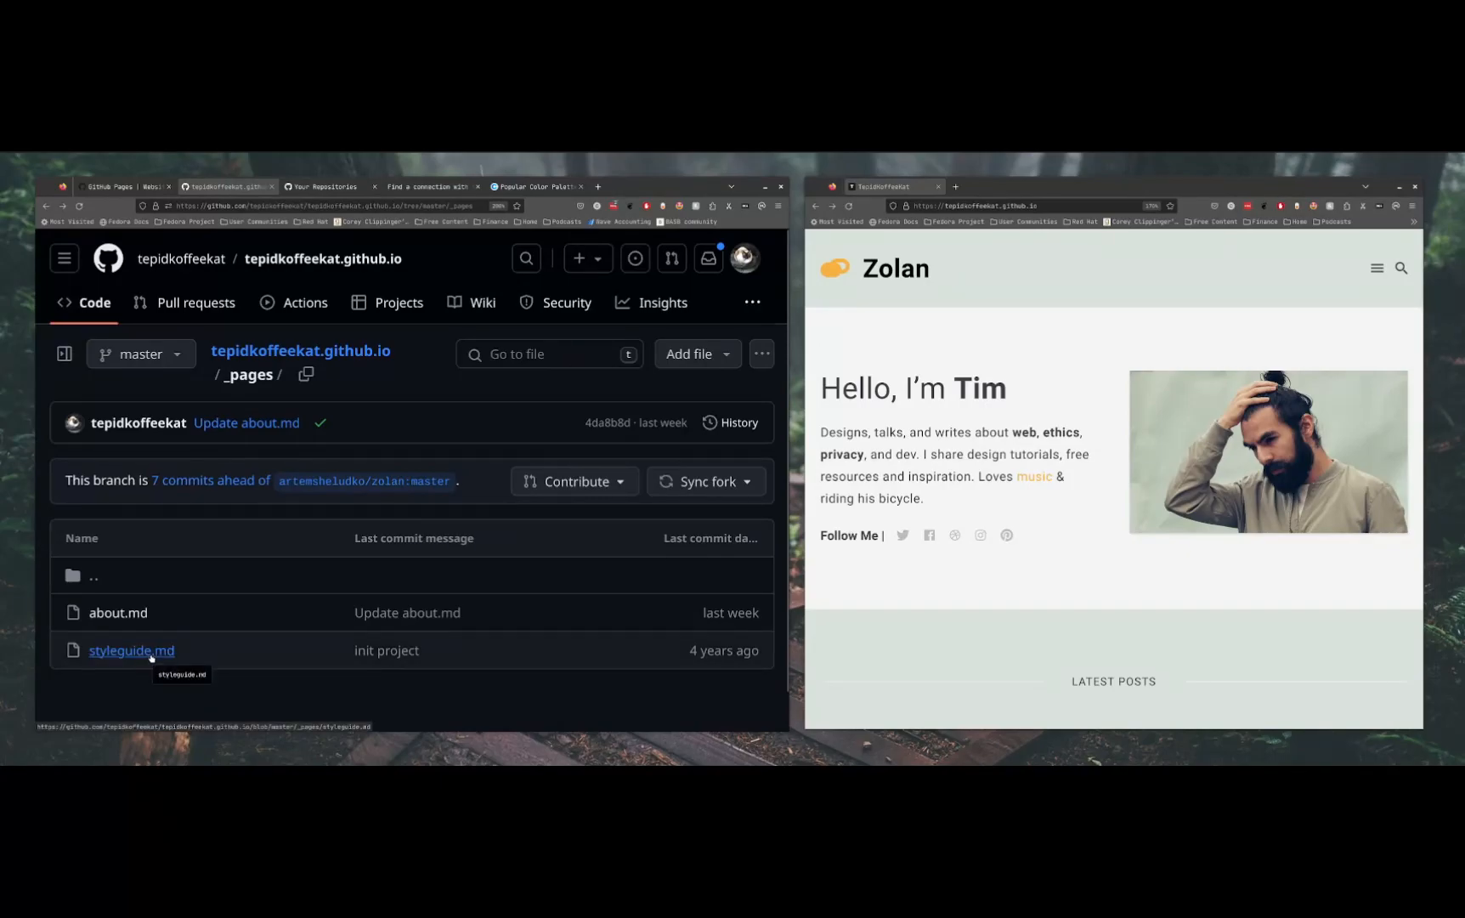
pyautogui.click(152, 654)
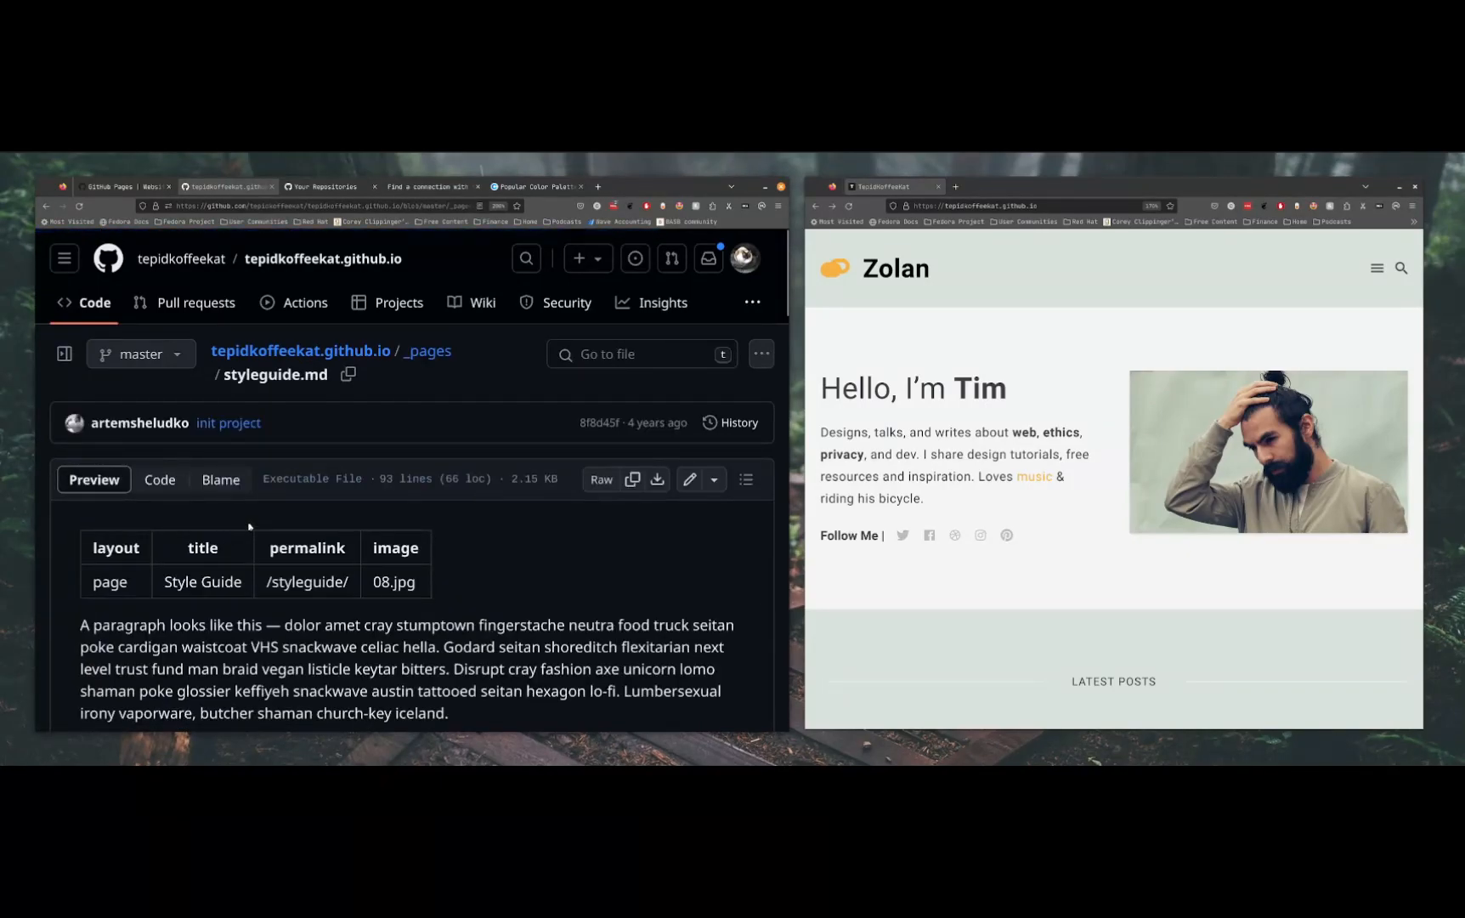
pyautogui.scroll(-5, 317, 554)
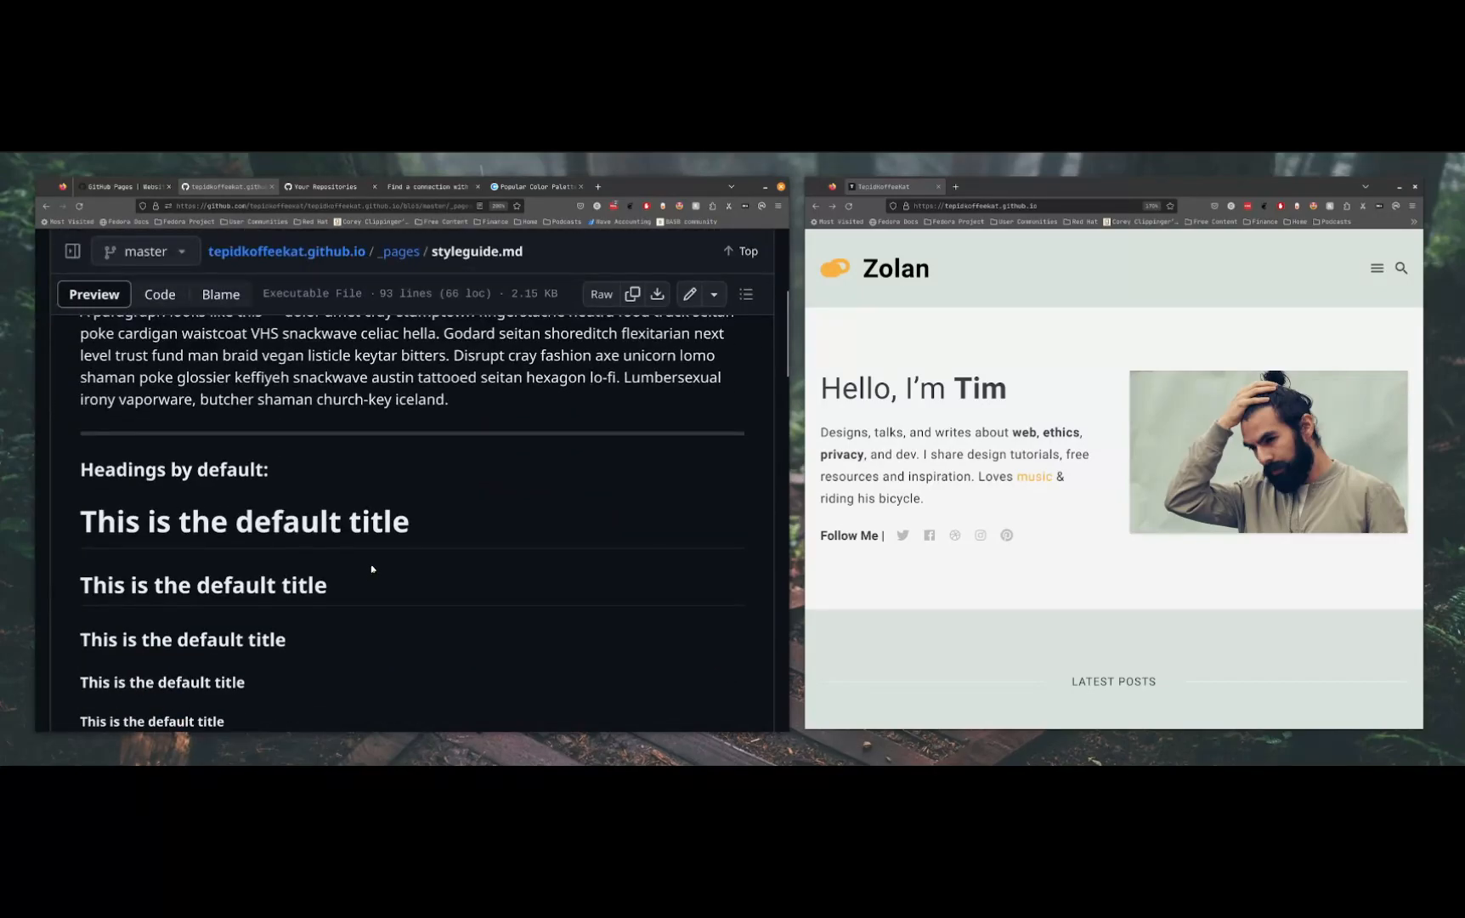